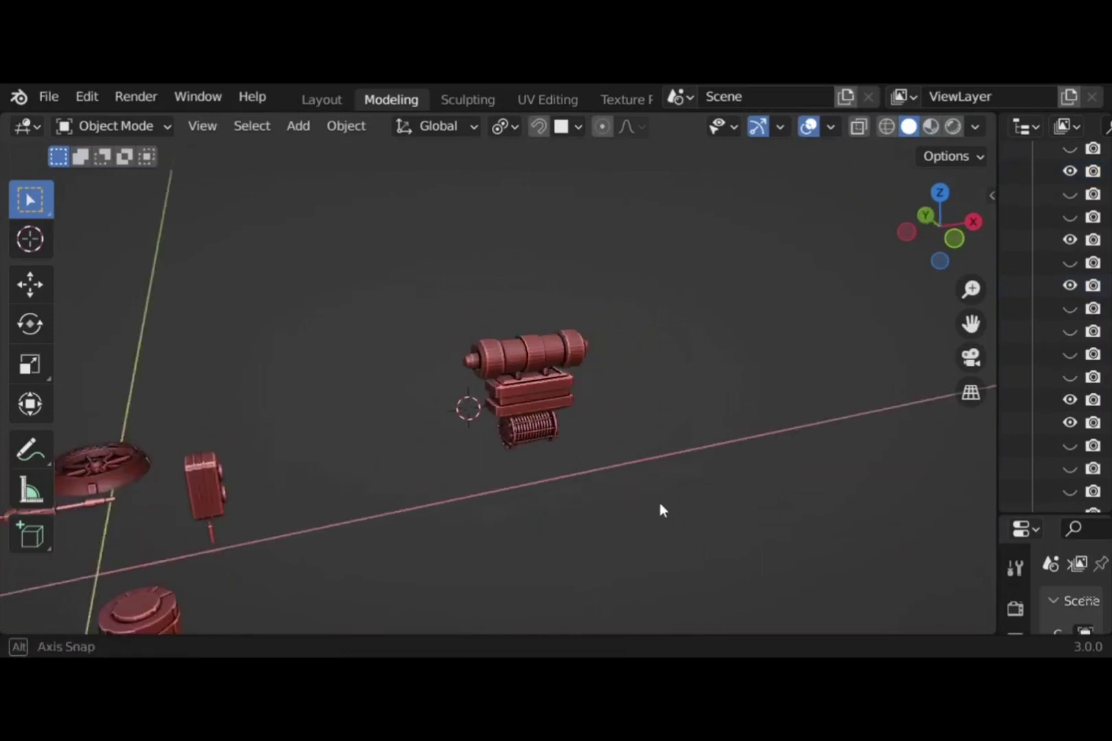
Add a torus mesh at the 3D cursor and rotate it 90° about the global X axis
click(298, 126)
mouse_move(349, 162)
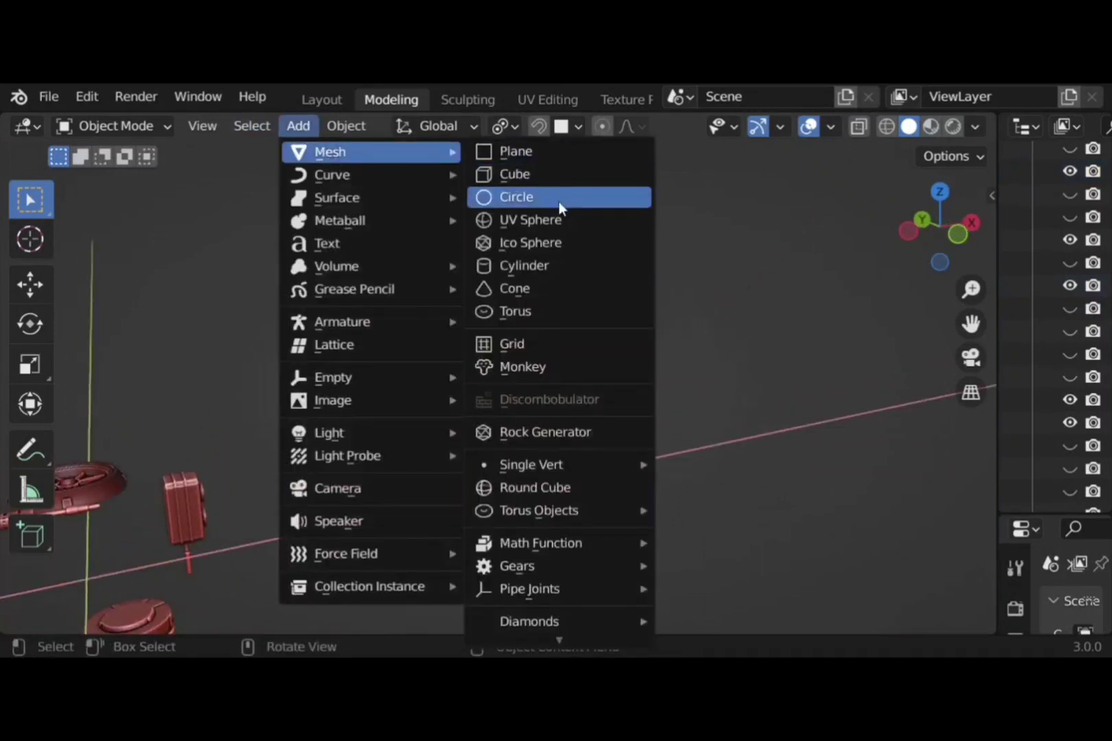
click(522, 312)
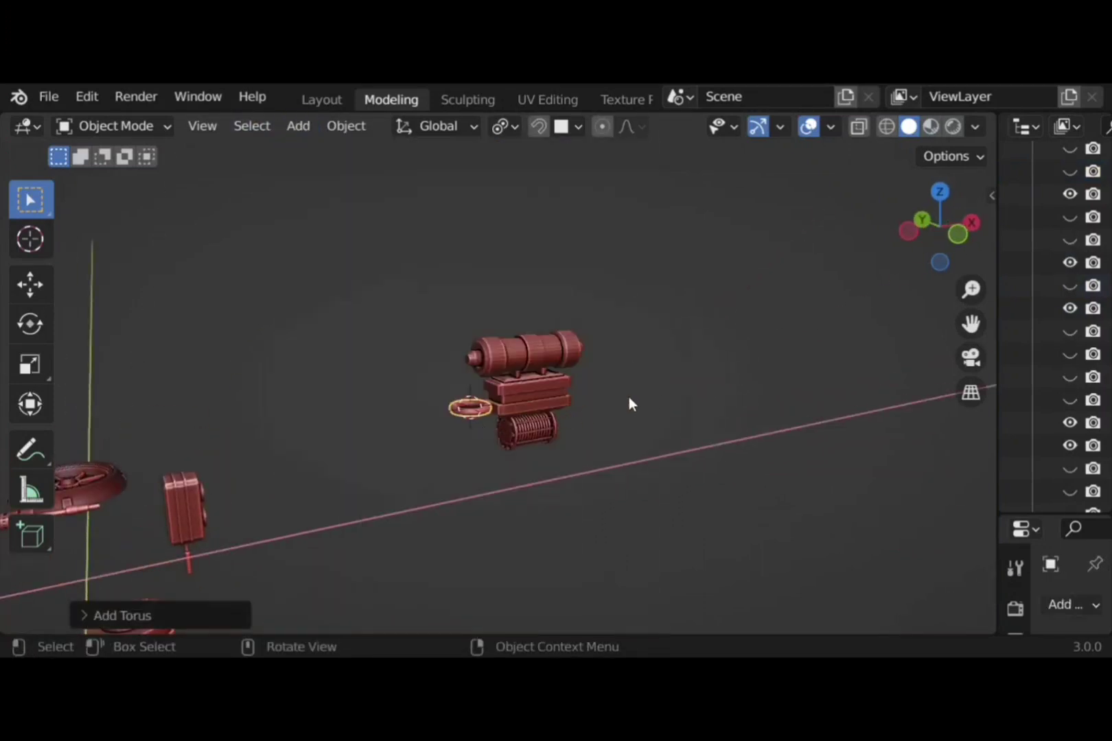
text(rx90)
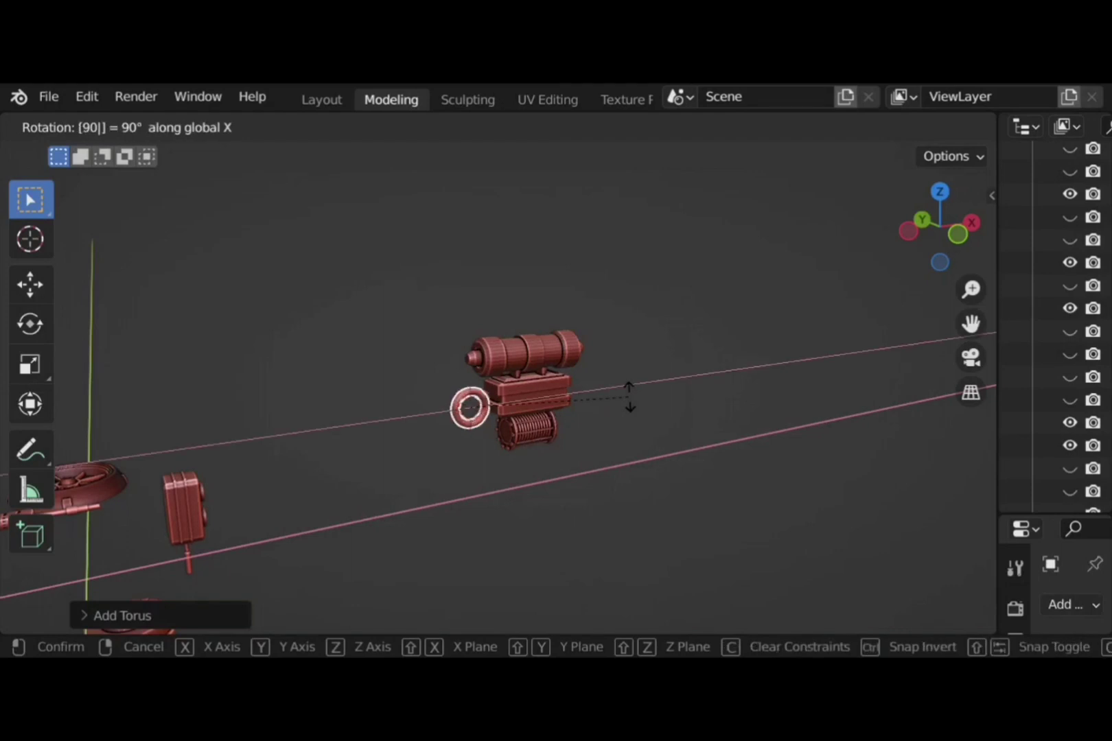
key(Return)
key(KP_Decimal)
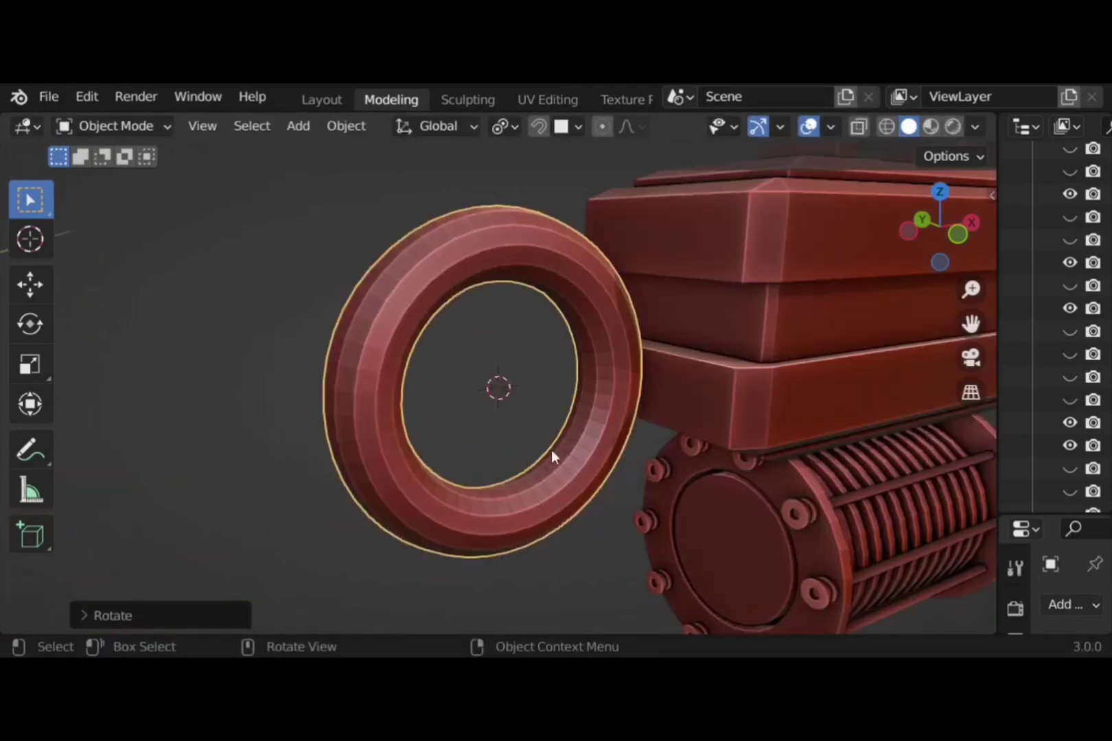
Duplicate the torus's innermost face loop in place and scale the copy down into a smaller concentric ring
key(Tab)
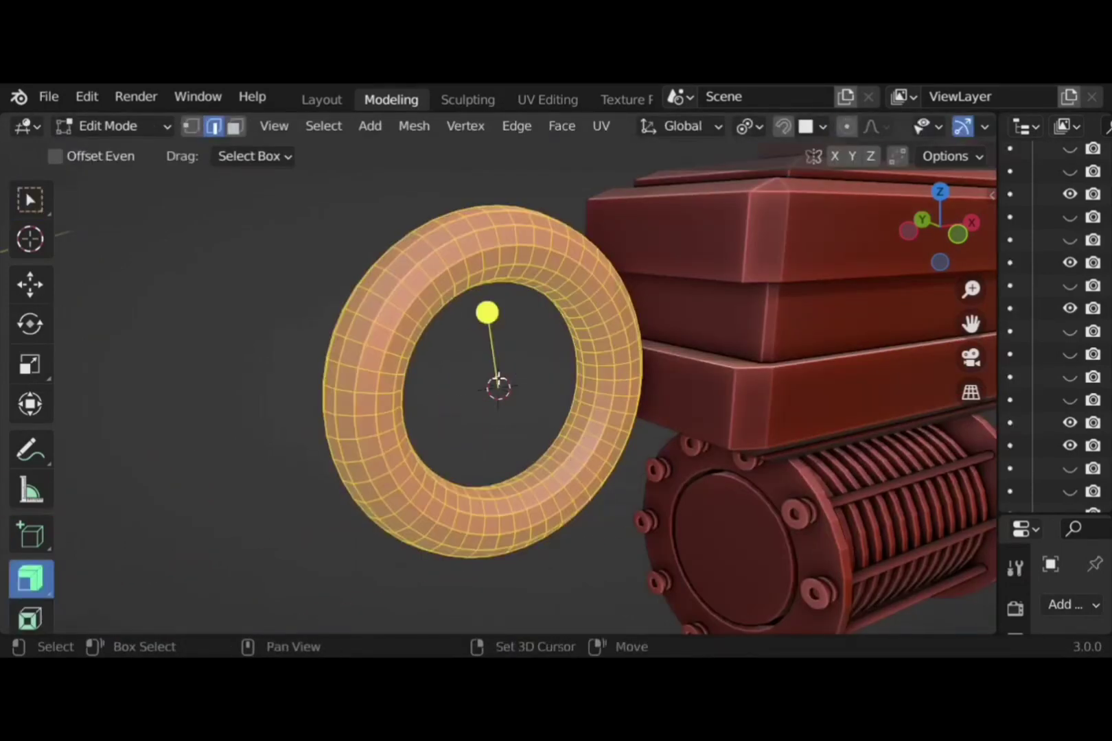
shift+middle_drag(498, 381, 439, 384)
scroll(447, 364, up, 2)
key(3)
key(alt+a)
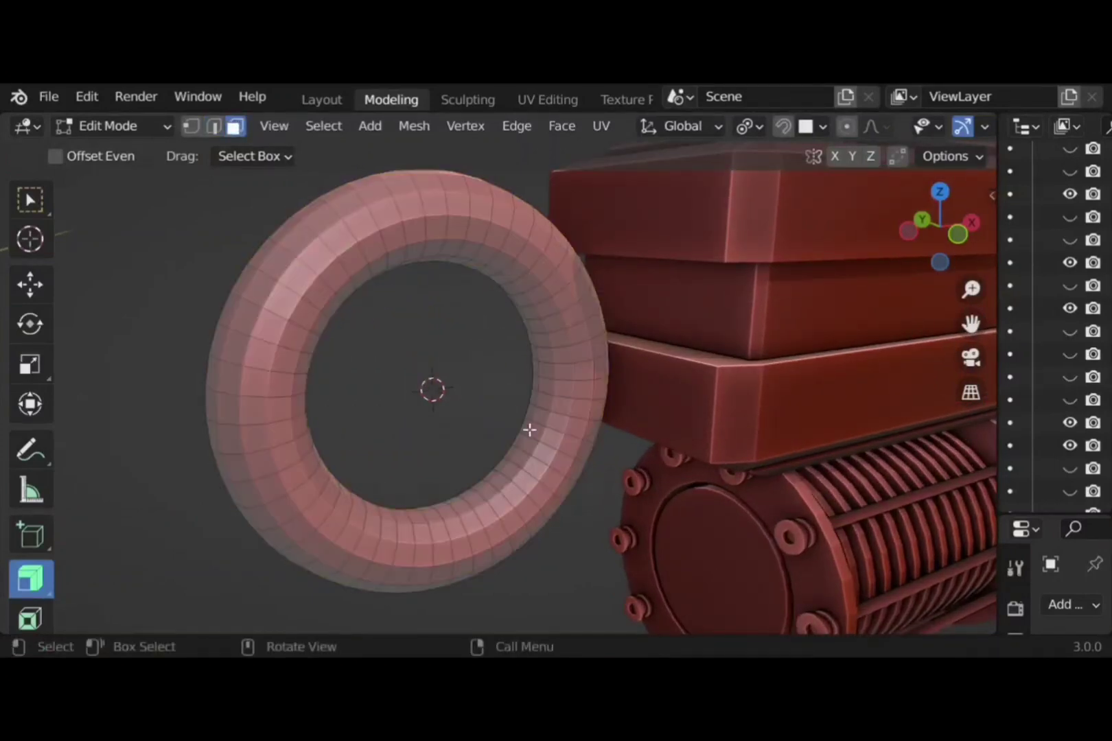
alt+click(539, 420)
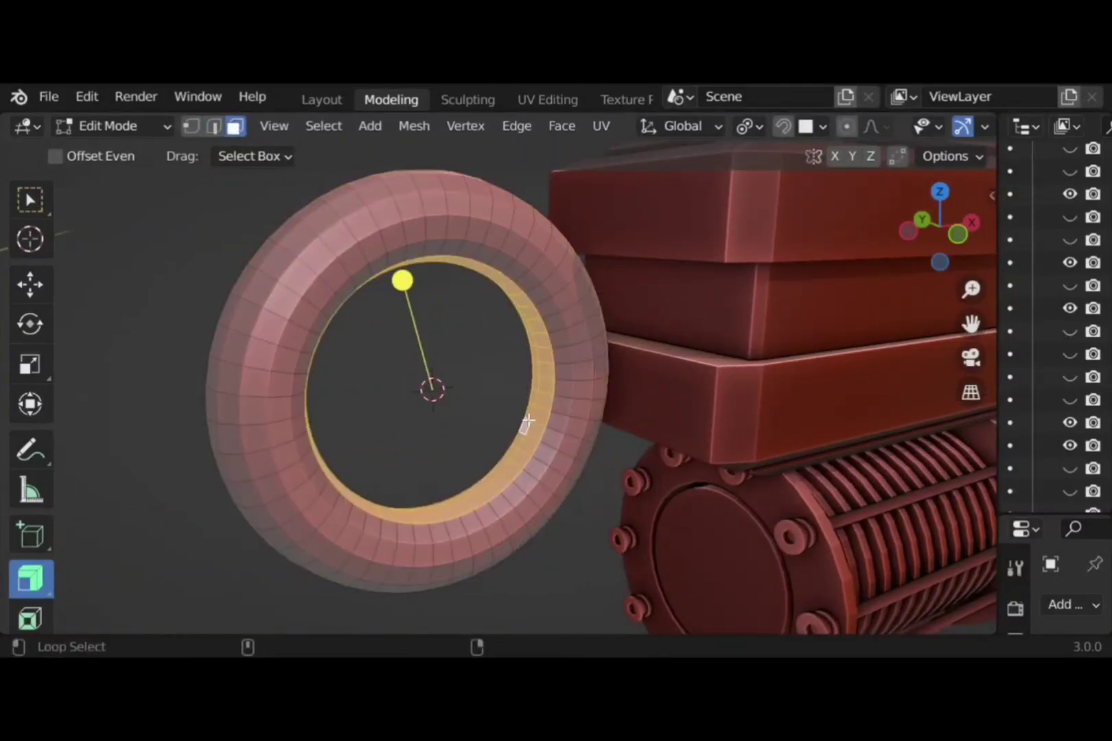
key(shift+d)
right_click(686, 385)
key(s)
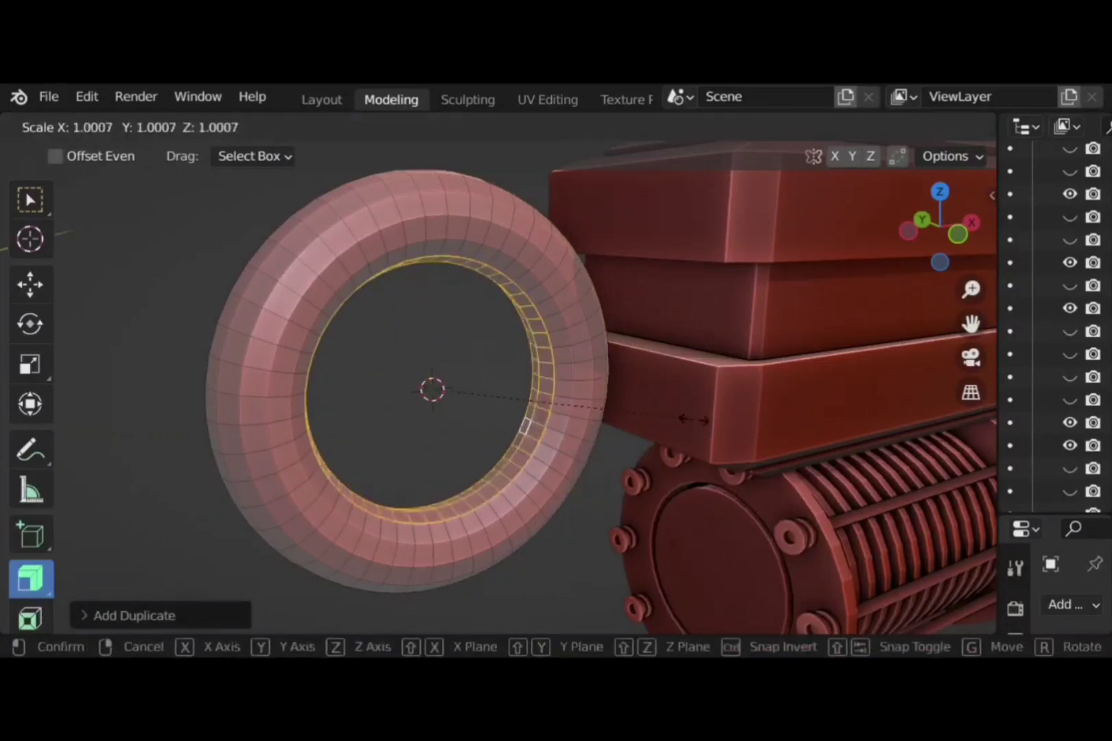
click(585, 398)
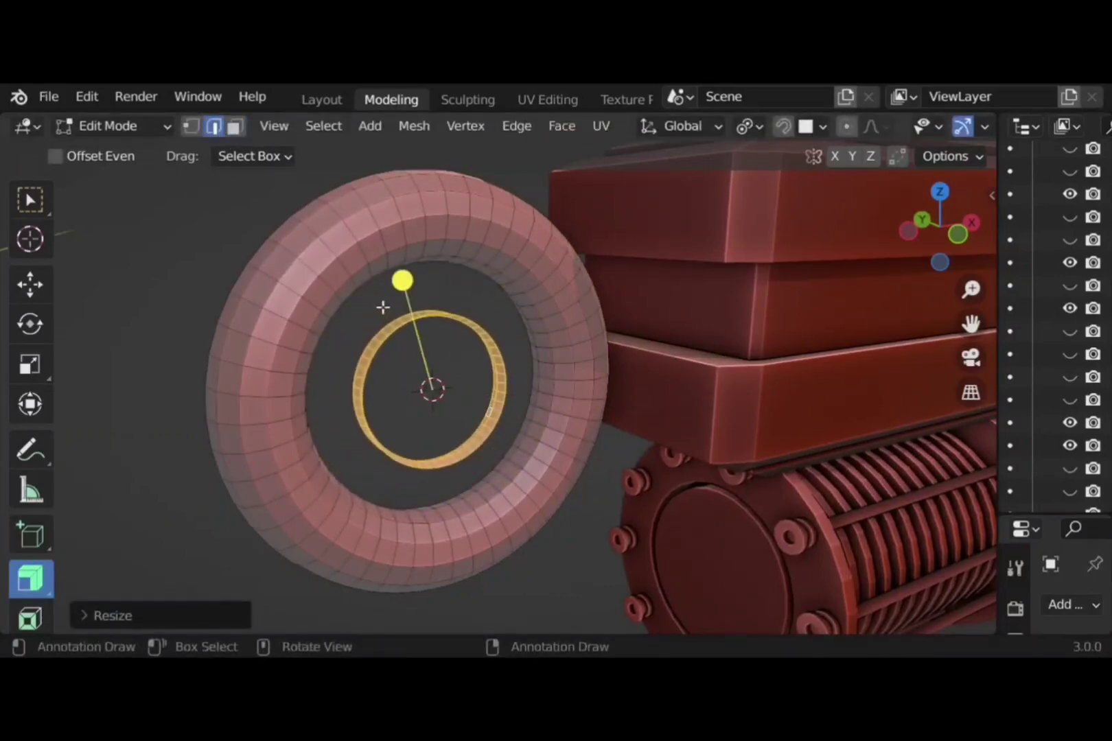
Rescale the middle edge loop of the small inner ring to even out its band
middle_drag(382, 306, 404, 330)
scroll(383, 354, up, 3)
alt+click(315, 351)
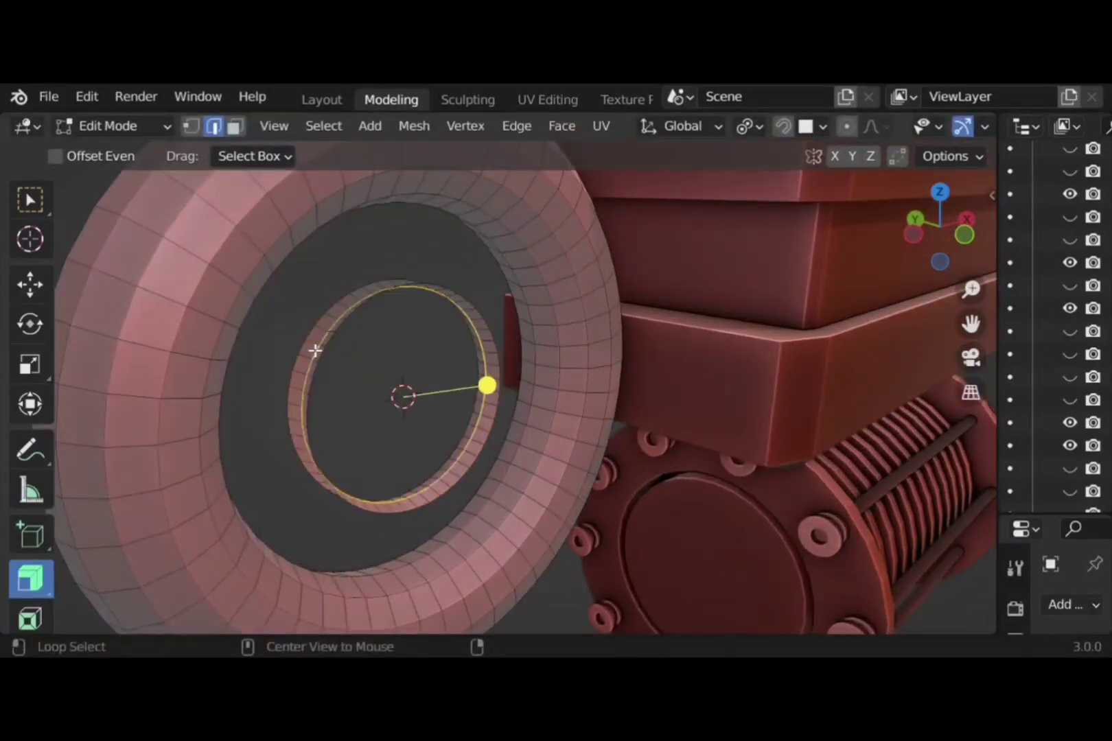
key(s)
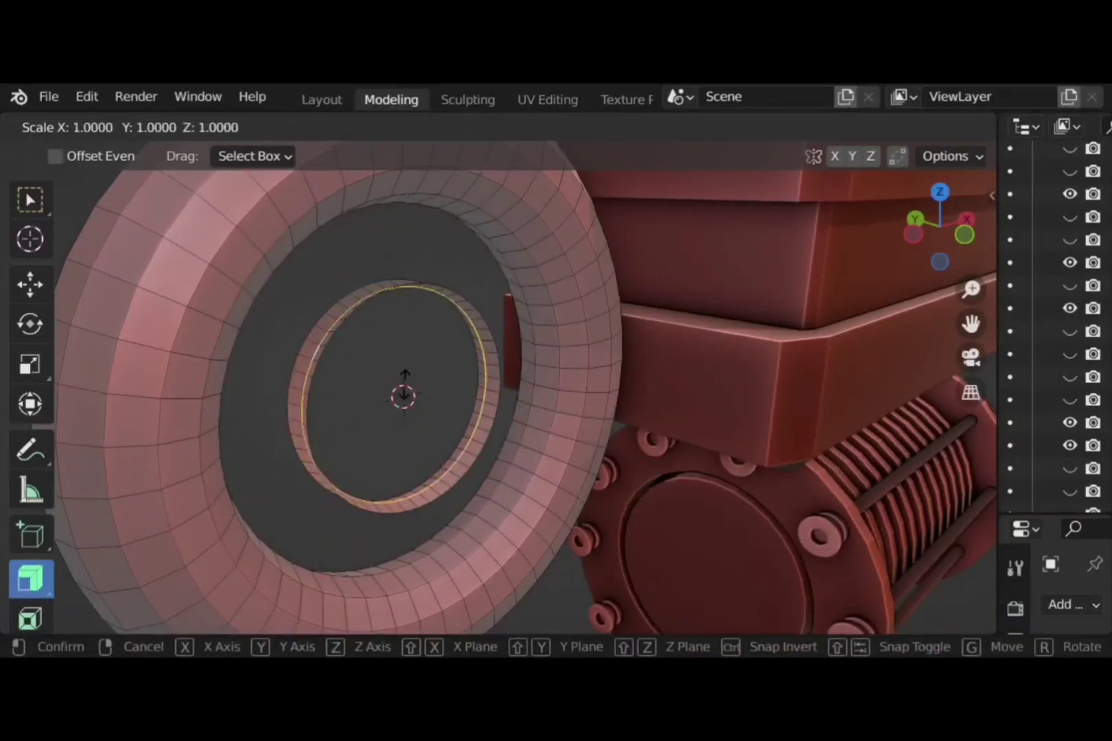
click(405, 385)
Extrude all faces of the small inner ring slightly outward along their normals to give it thickness
middle_drag(382, 395, 203, 307)
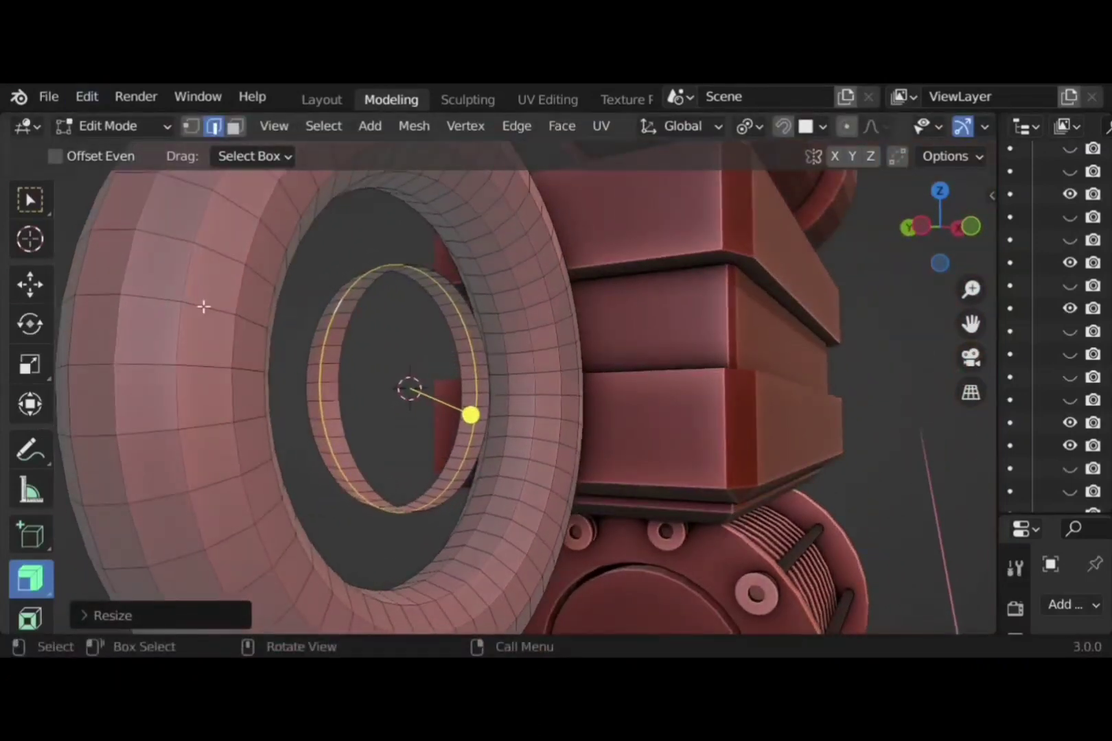
click(235, 126)
middle_drag(426, 394, 372, 400)
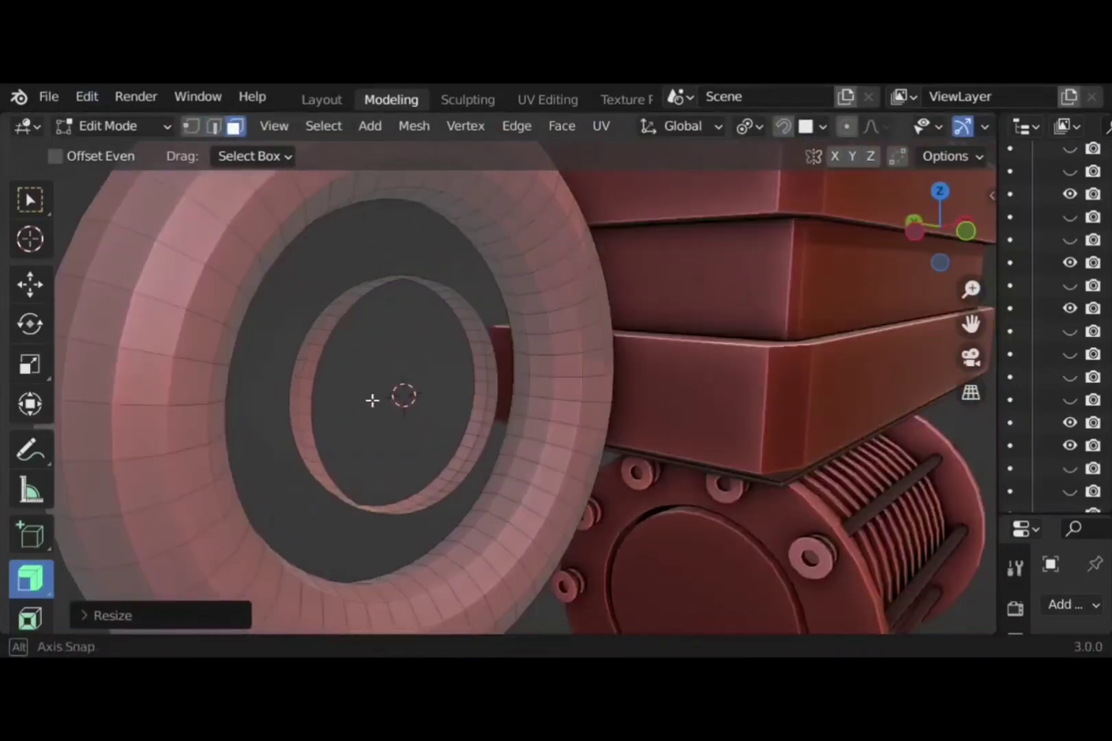
key(l)
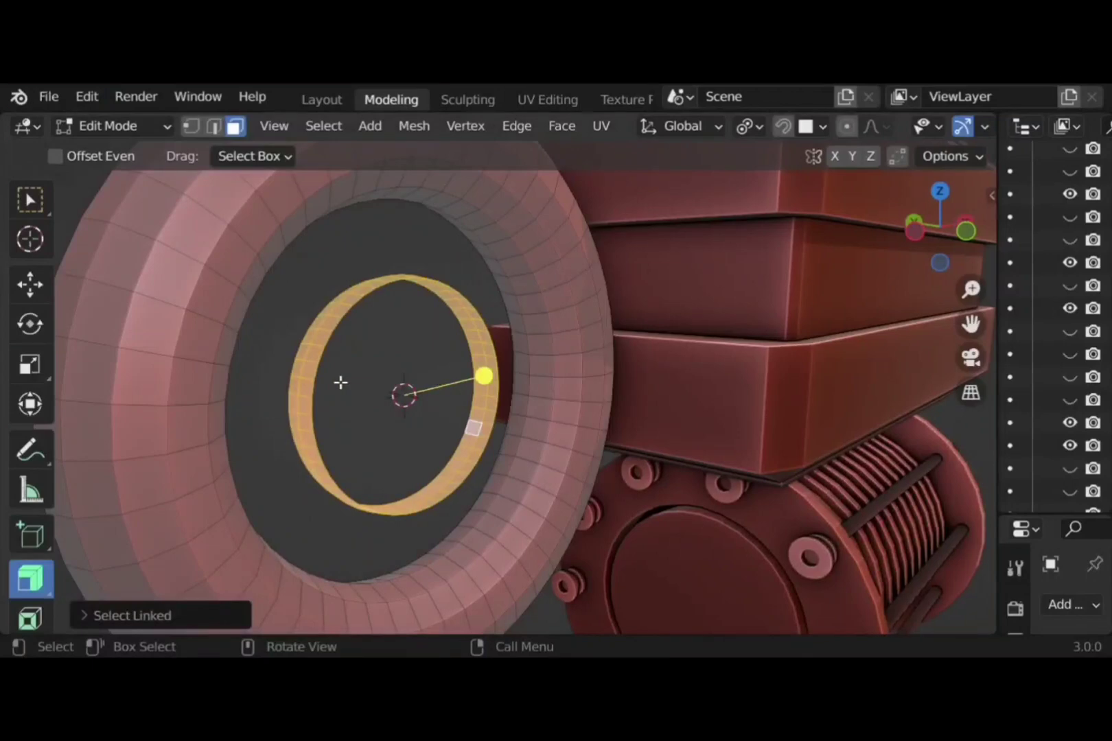
mouse_move(484, 376)
mouse_down()
mouse_move(462, 381)
mouse_move(470, 377)
mouse_up()
Inset the outer faces of the small ring individually by about 0.015 m
key(i)
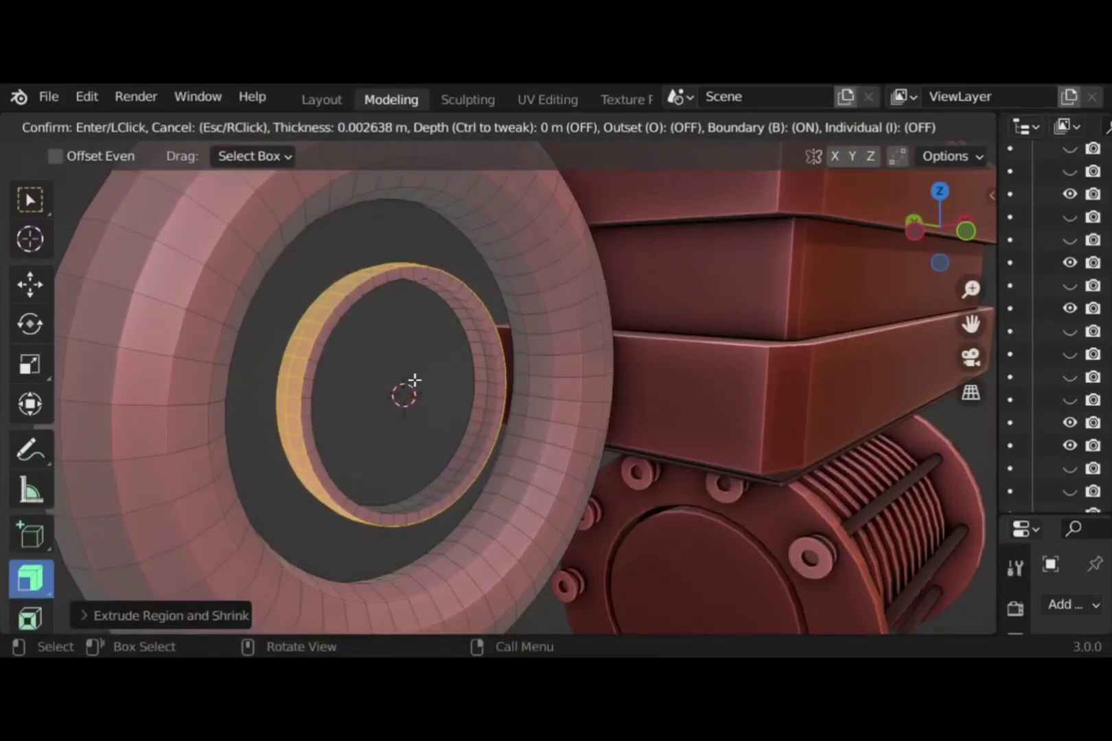
key(i)
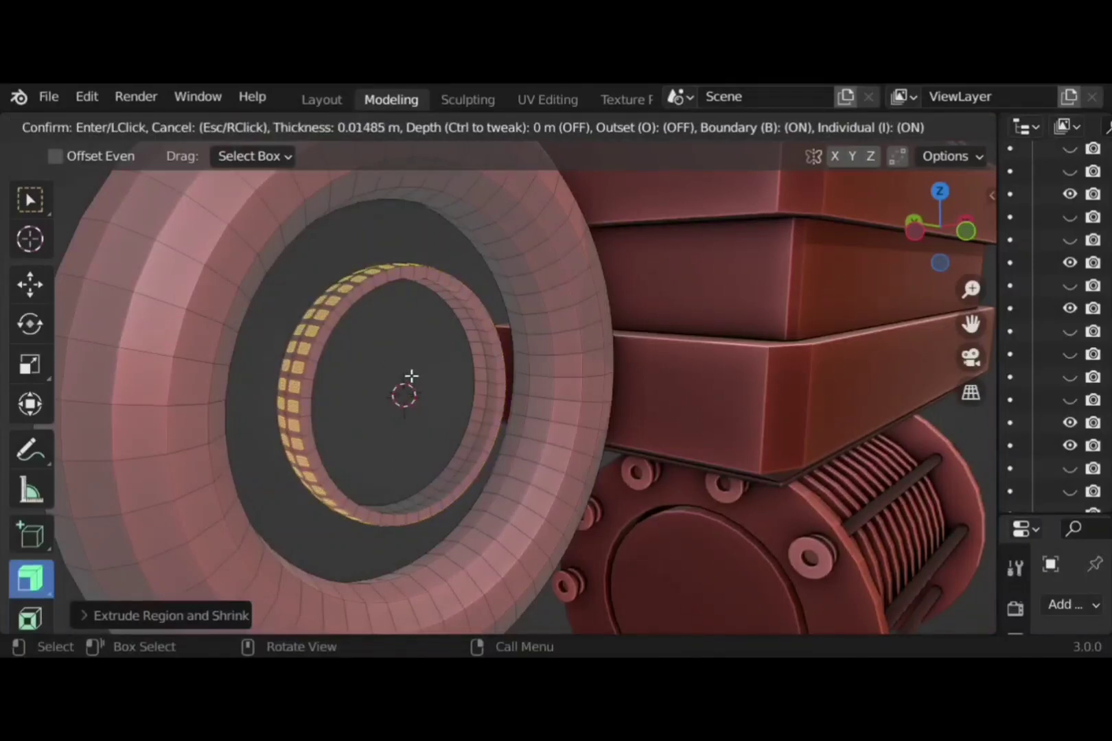
click(486, 381)
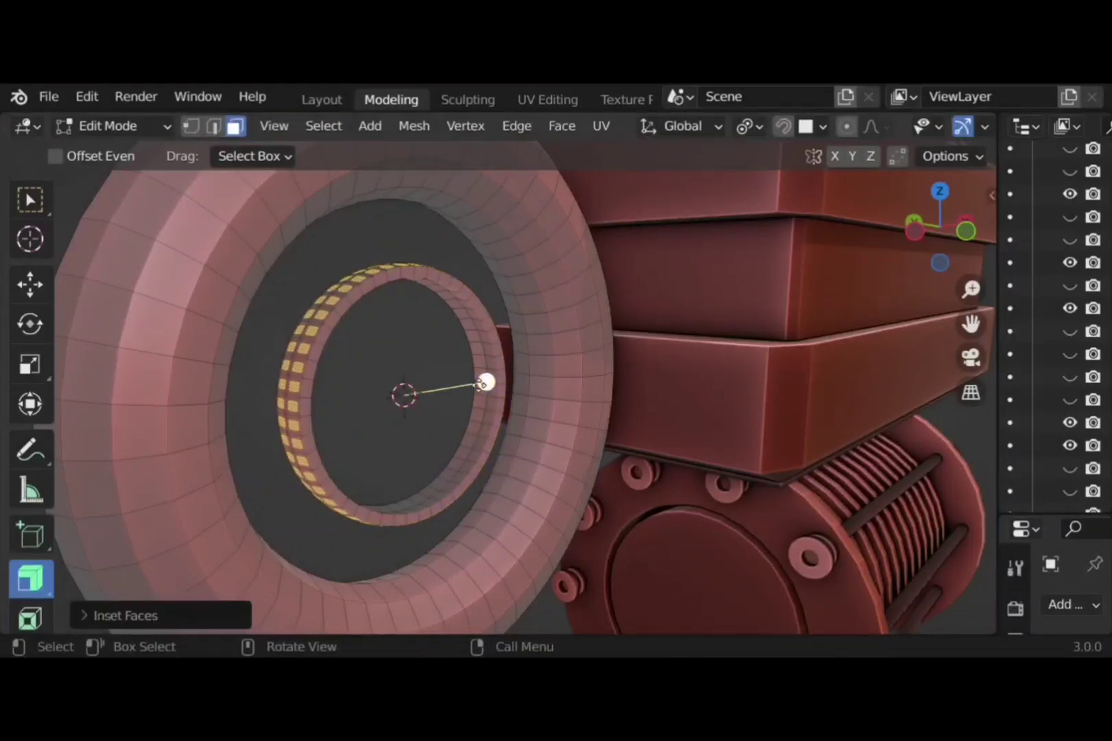
key(alt+s)
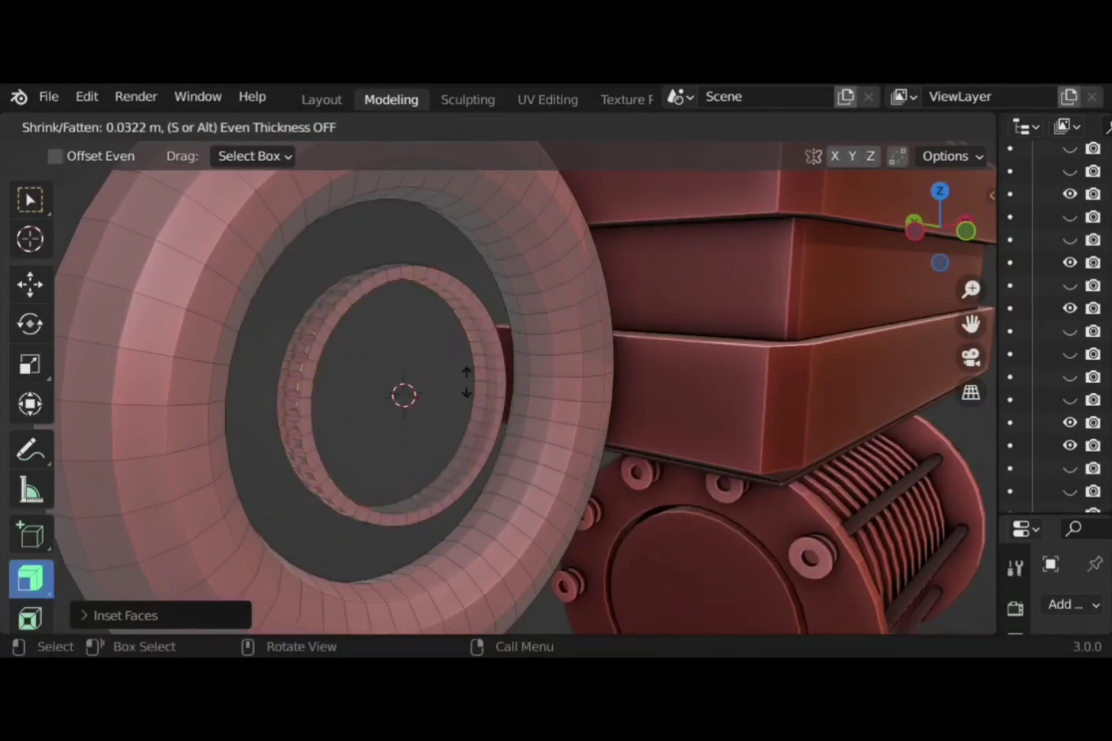
click(481, 385)
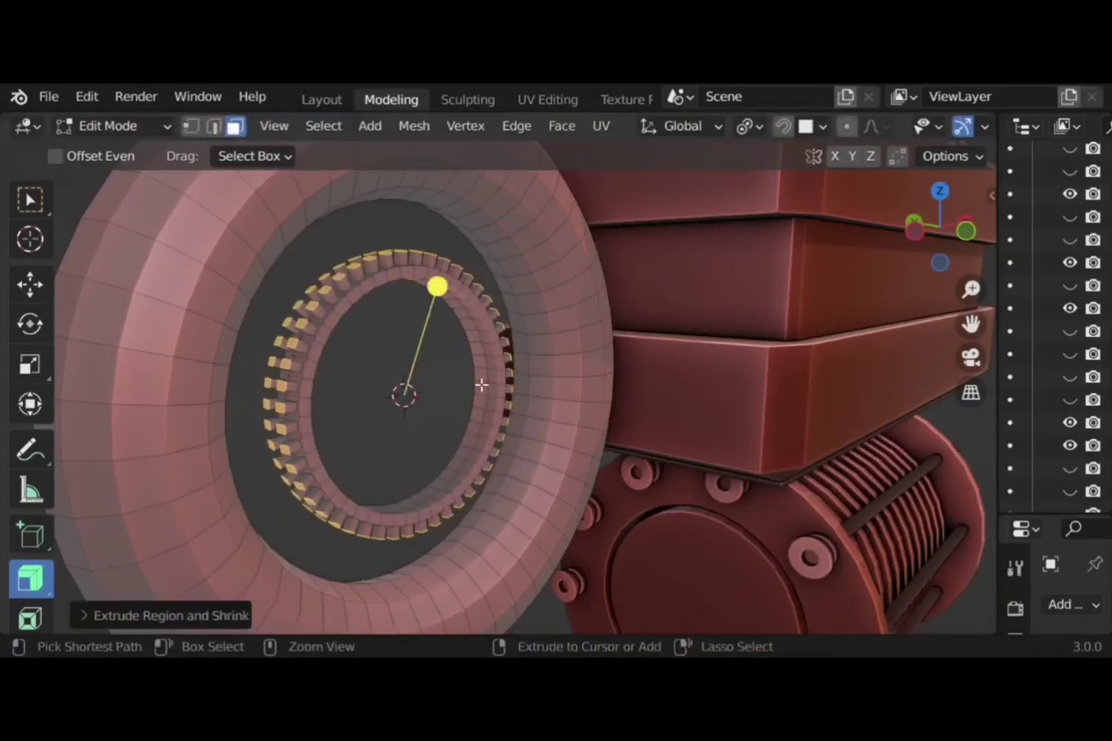
key(ctrl+z)
Extrude the inset faces outward along their normals until they reach the torus as radial spokes
drag(487, 379, 122, 411)
scroll(446, 399, down, 3)
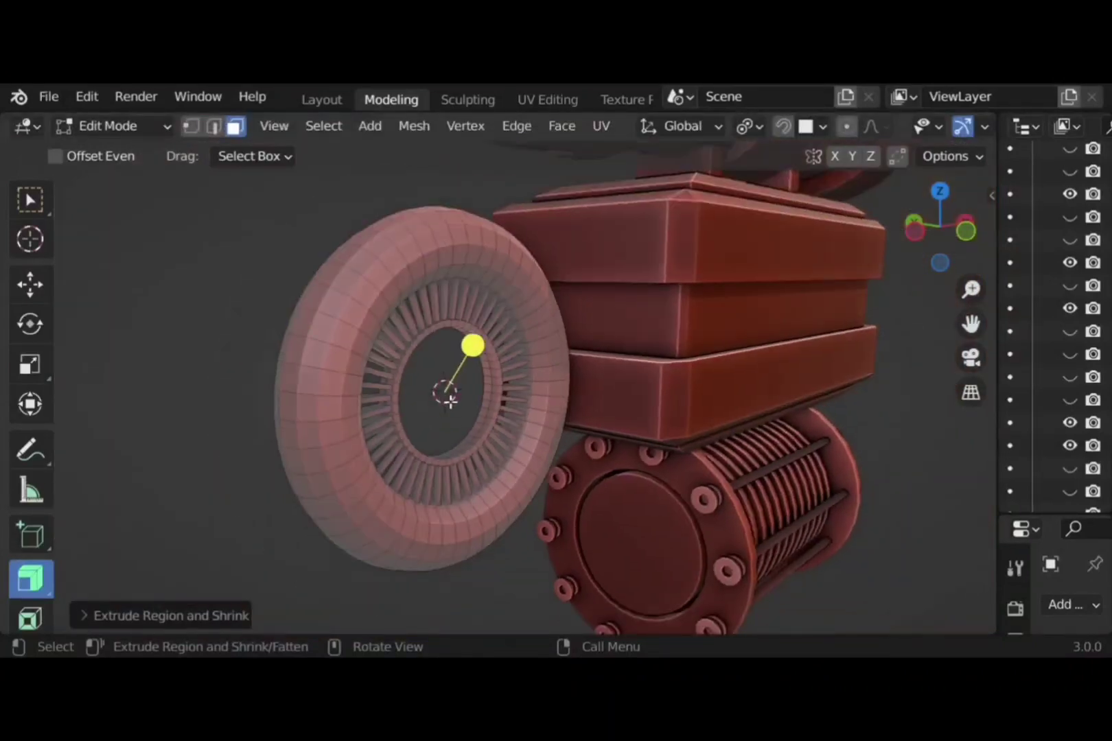
mouse_move(450, 402)
middle_down()
mouse_move(249, 333)
mouse_move(456, 390)
middle_up()
Extrude the small ring's inner face loop inward to the centre to close it into a solid hub disc
scroll(457, 390, up, 4)
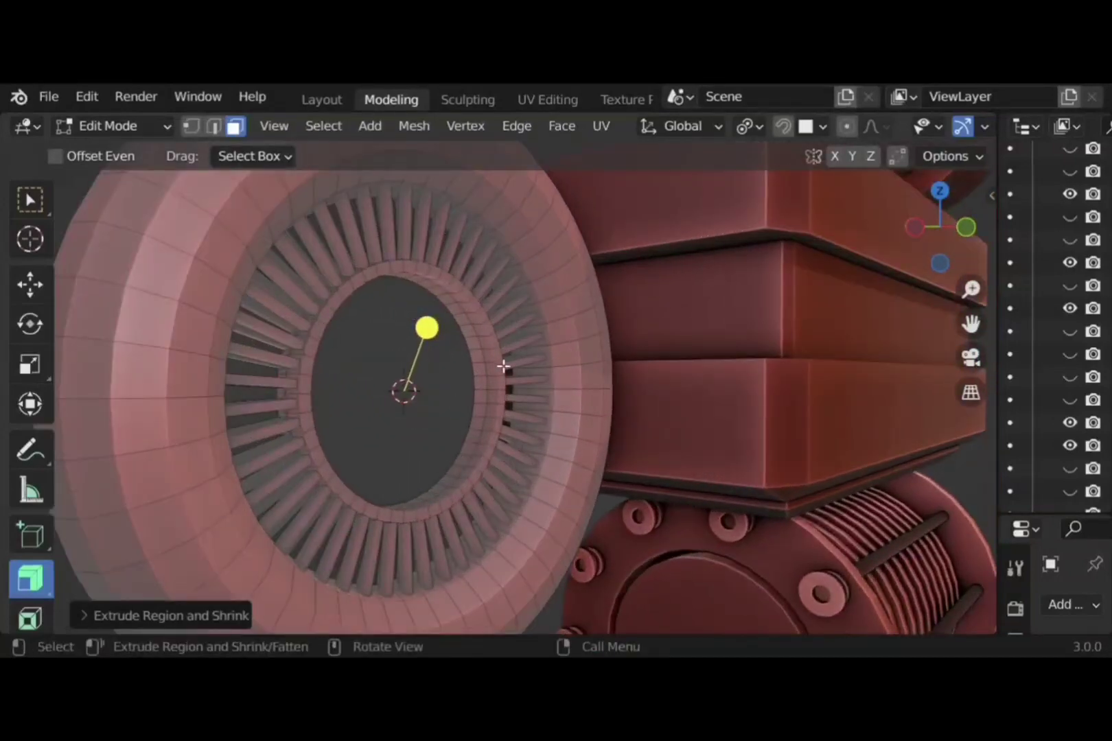
alt+click(486, 426)
alt+click(485, 433)
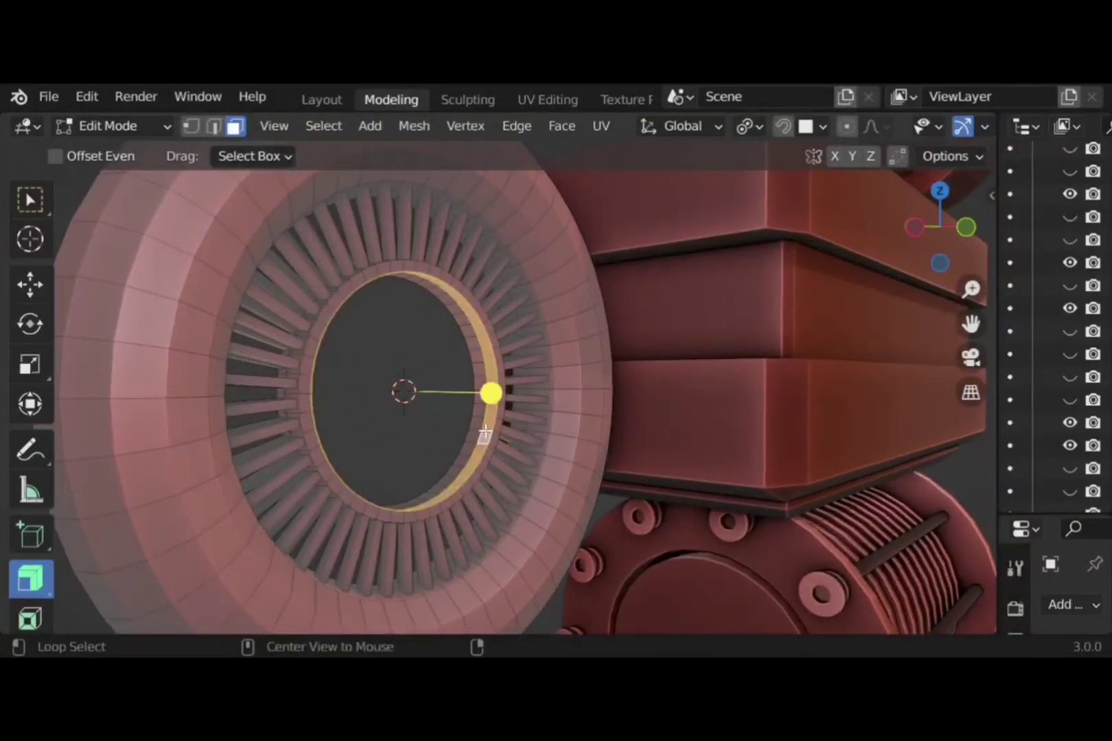
middle_drag(475, 427, 407, 403)
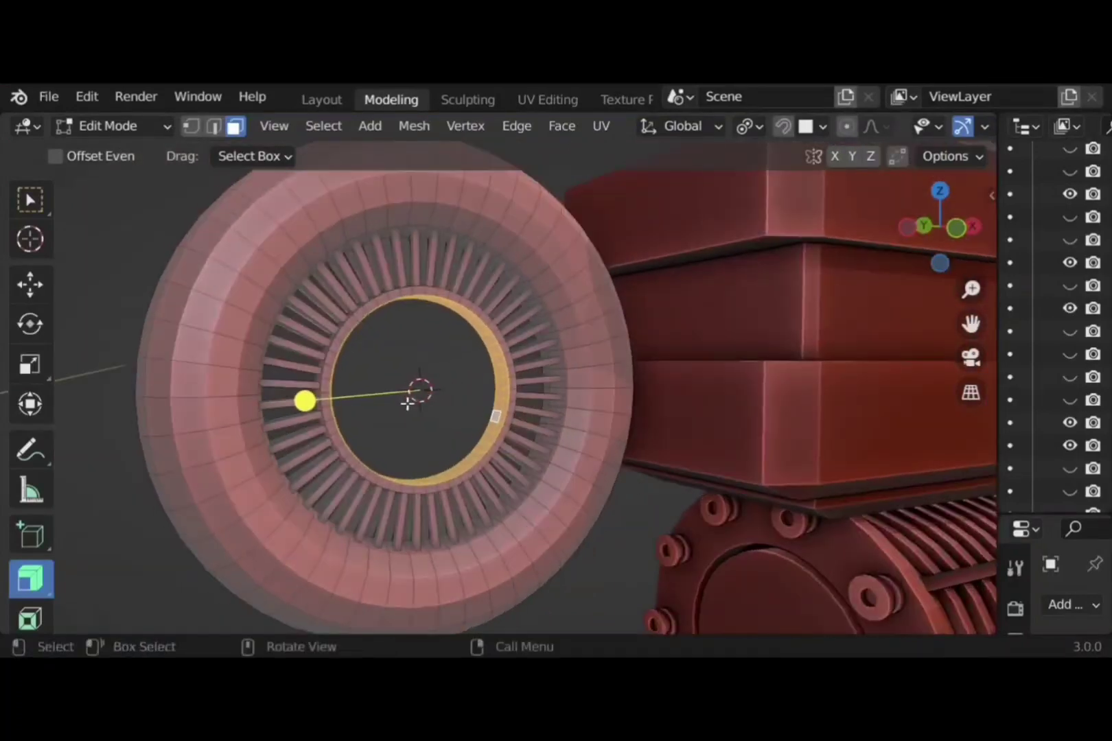
drag(321, 400, 196, 448)
scroll(392, 404, up, 2)
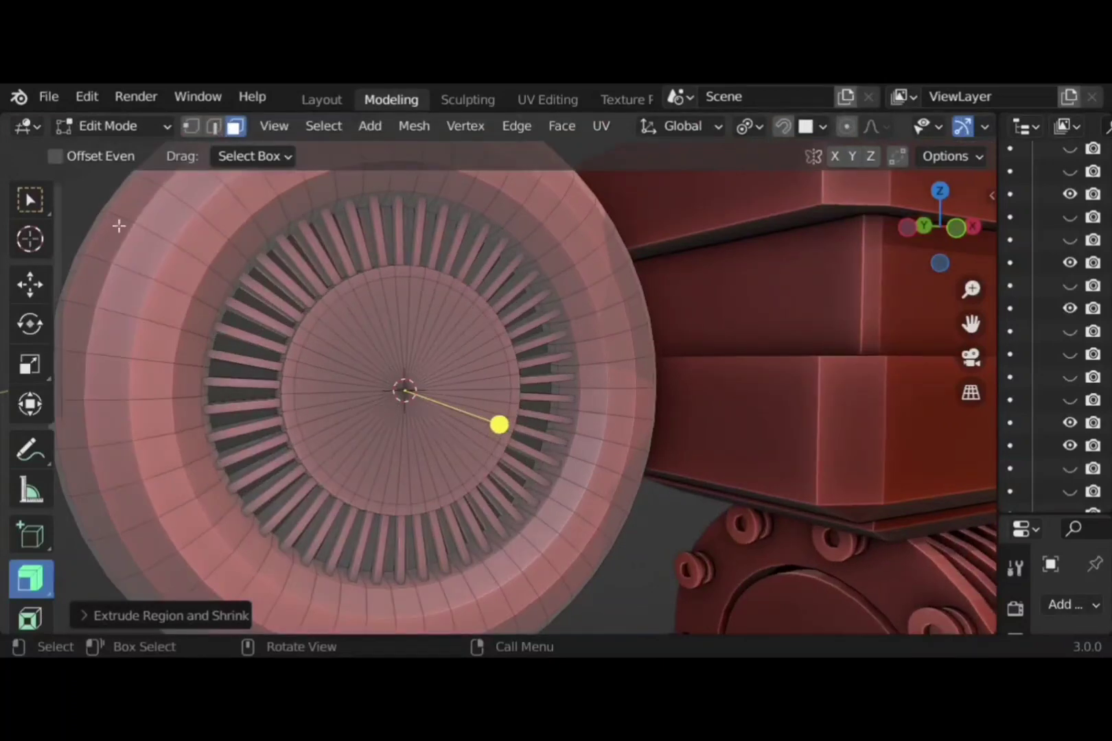
Cut a circular edge loop into both the front and back faces of the hub disc
key(alt+a)
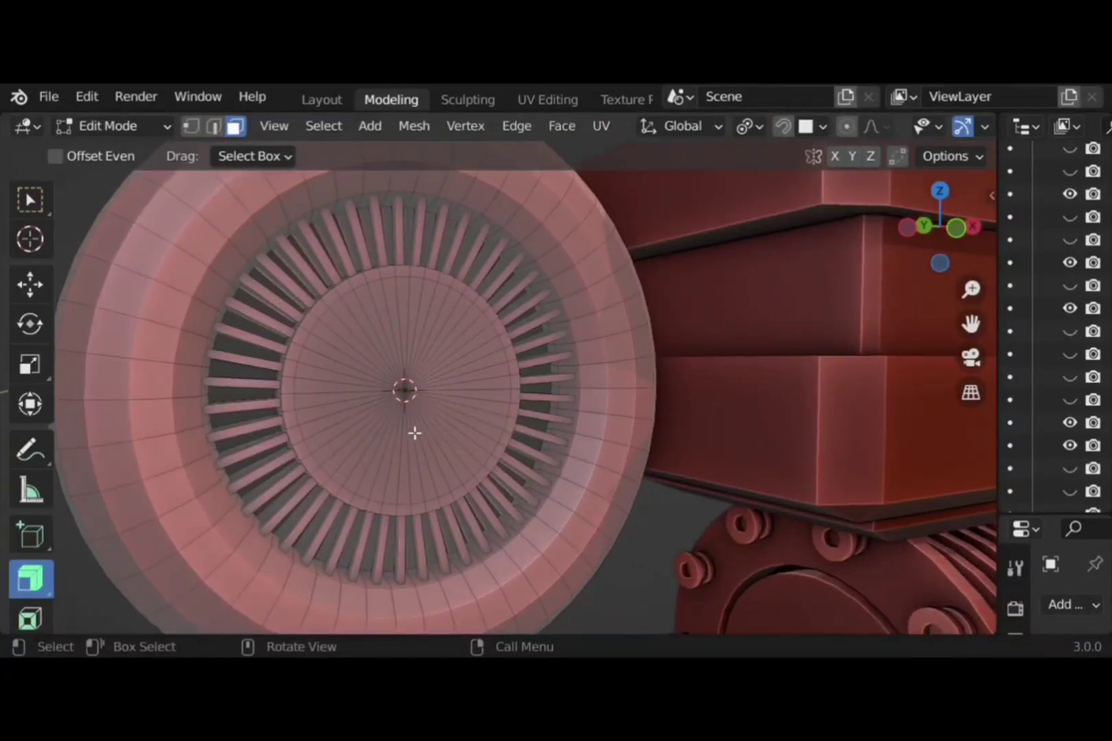
click(367, 425)
middle_drag(370, 424, 519, 411)
click(514, 444)
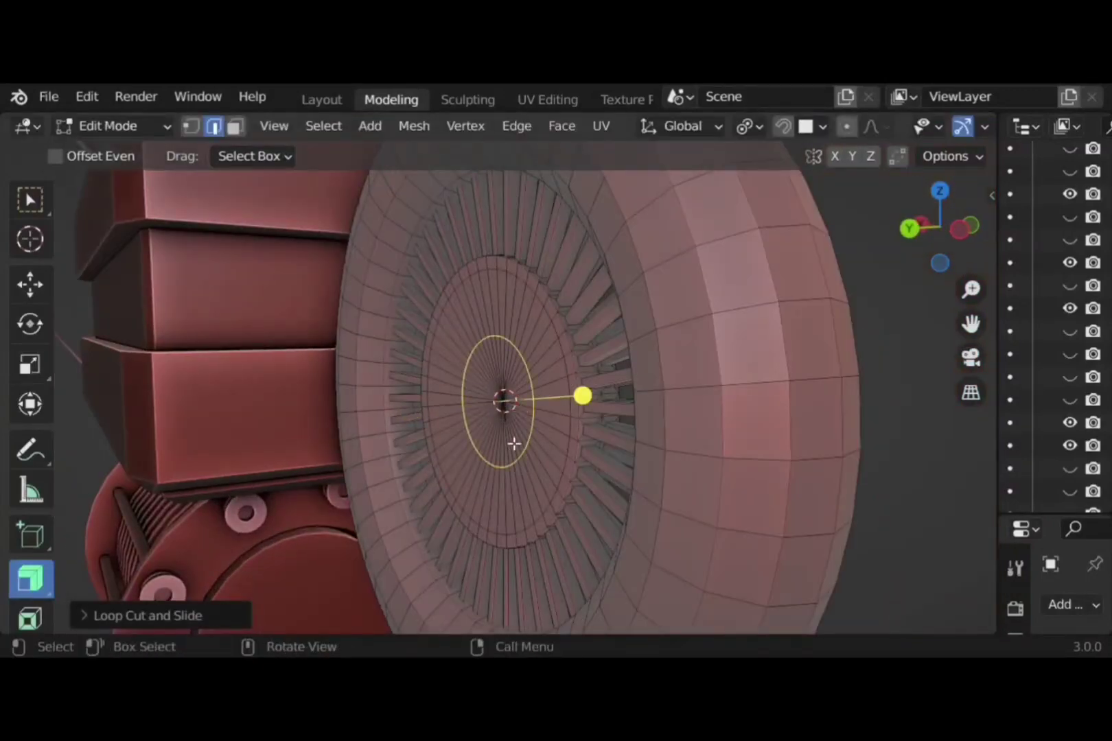
Try to select the hub's centre by growing the selection from its centre vertex and box-selecting the centre vertices
click(189, 129)
middle_drag(532, 428, 571, 429)
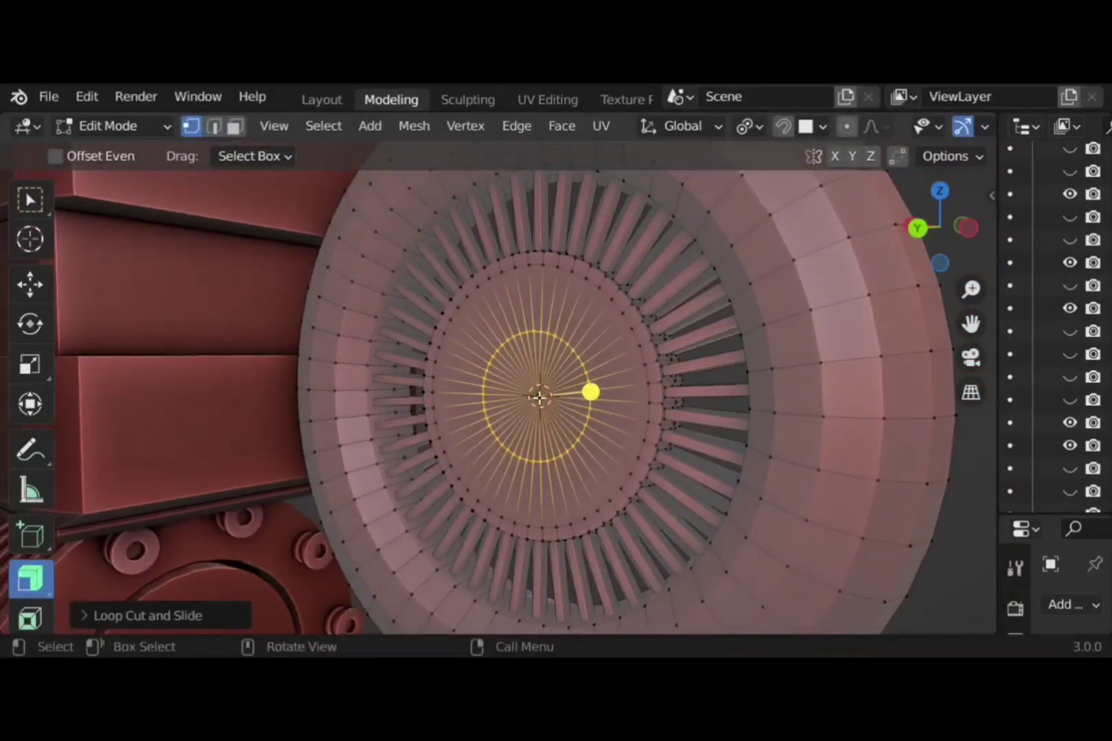
click(541, 399)
scroll(553, 417, up, 3)
scroll(560, 426, up, 2)
key(ctrl+KP_Add)
key(ctrl+KP_Add)
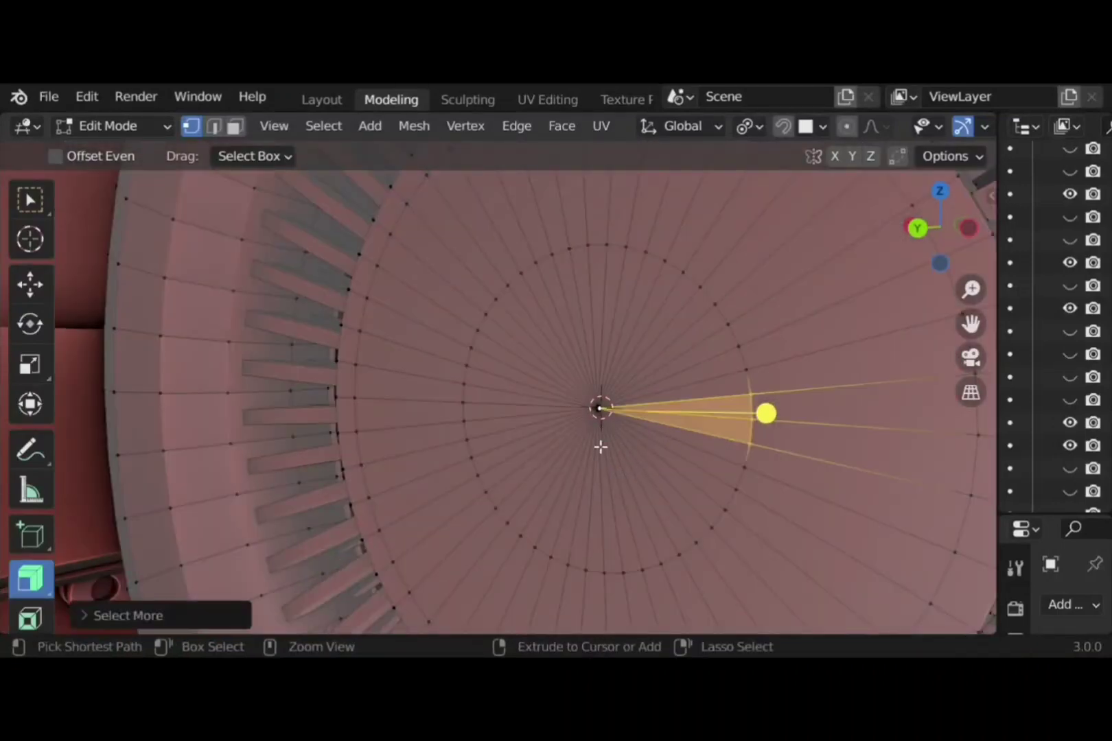
scroll(615, 426, up, 3)
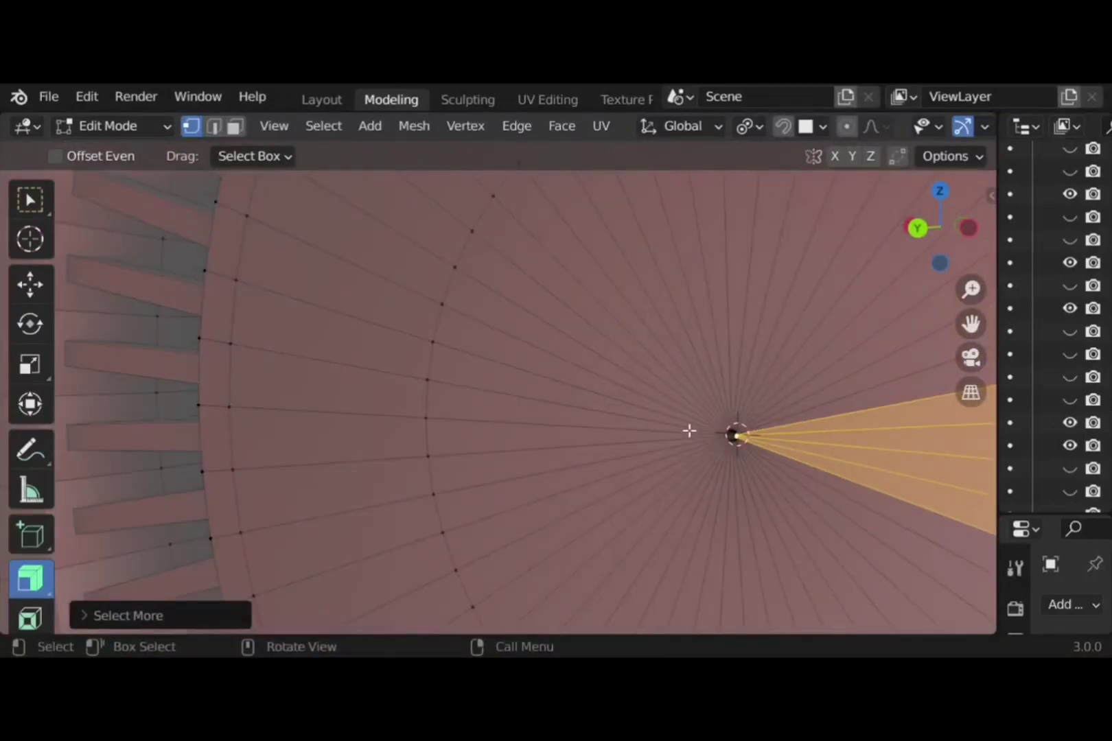
scroll(689, 431, down, 2)
drag(551, 319, 697, 493)
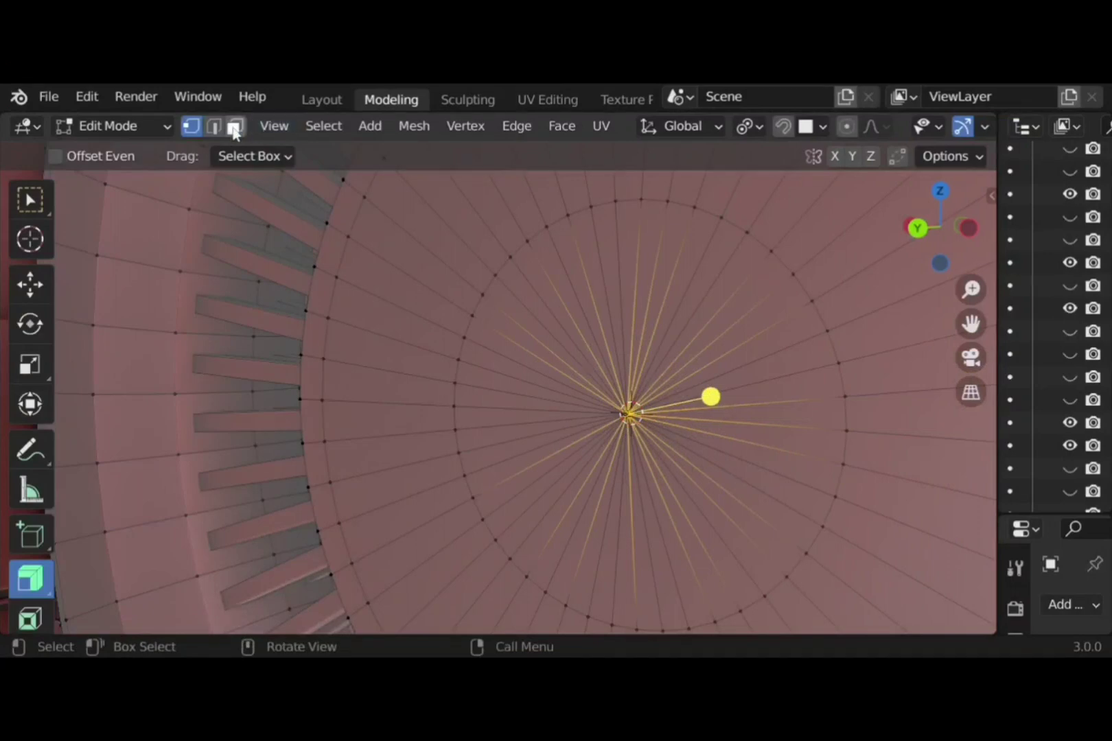
Select the centre circle's faces on both sides of the hub disc and extrude them outward along their normals
click(234, 130)
drag(572, 329, 722, 506)
scroll(650, 441, down, 8)
middle_drag(650, 442, 384, 379)
drag(390, 368, 452, 426)
middle_drag(506, 435, 472, 411)
key(alt+s)
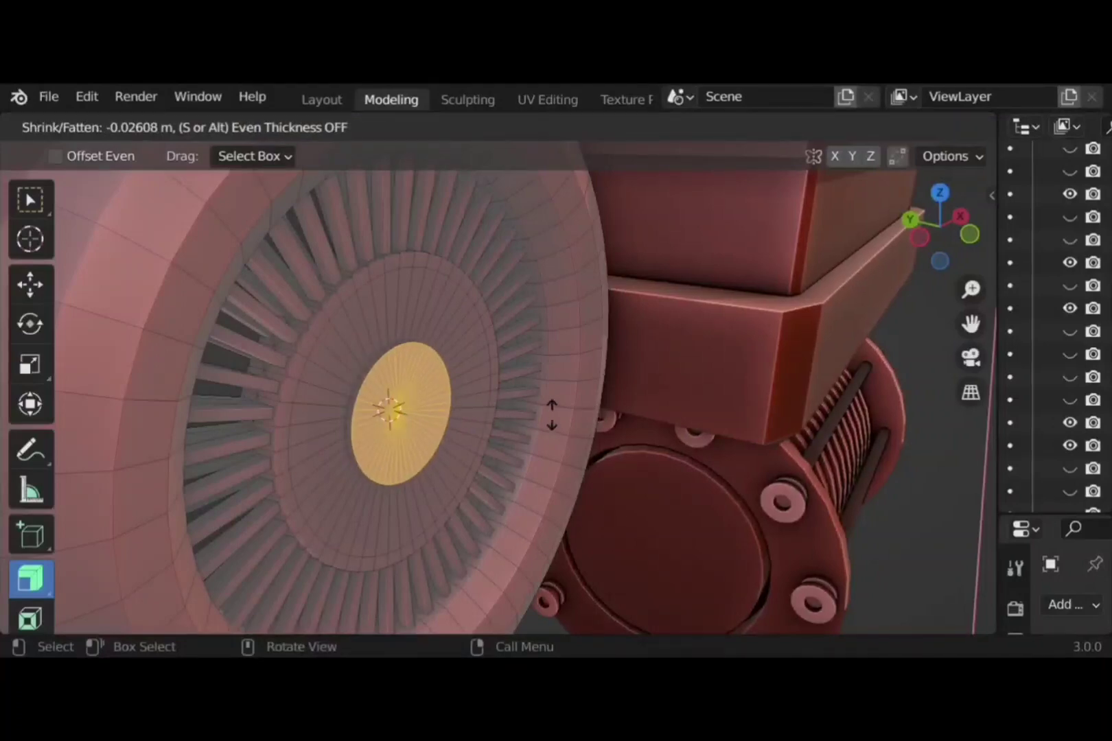
click(625, 426)
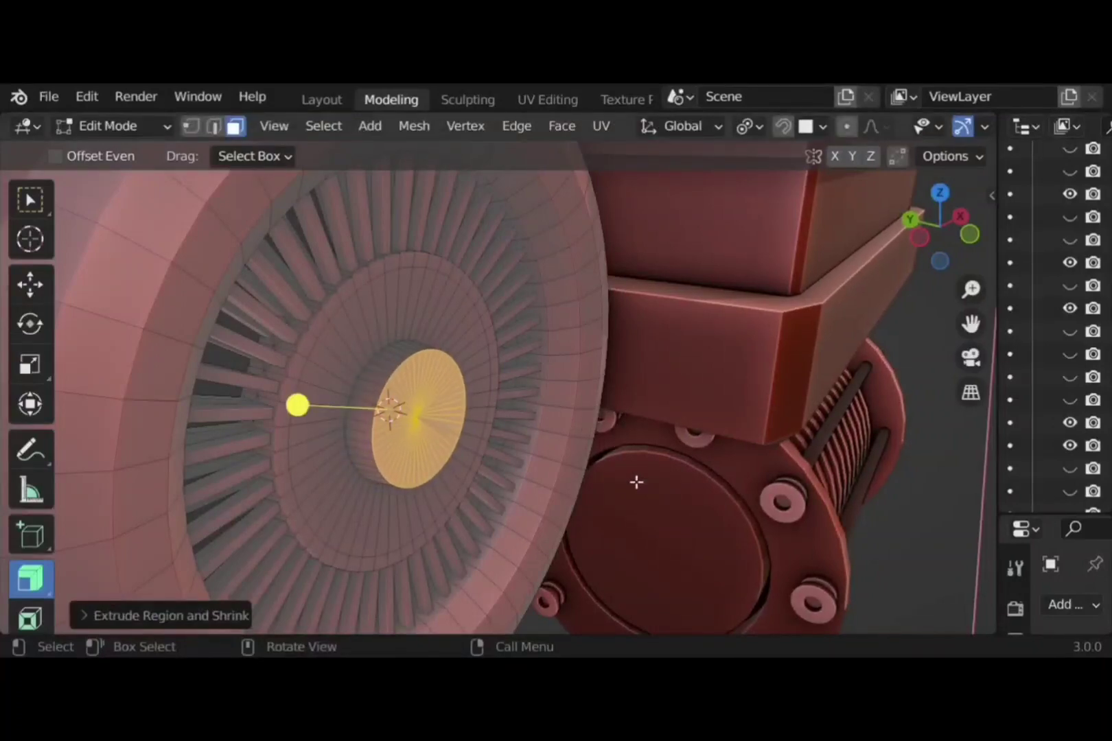
Scale down the extruded hub caps and extrude them outward again to form a narrower stepped axle
key(s)
click(547, 451)
key(alt+s)
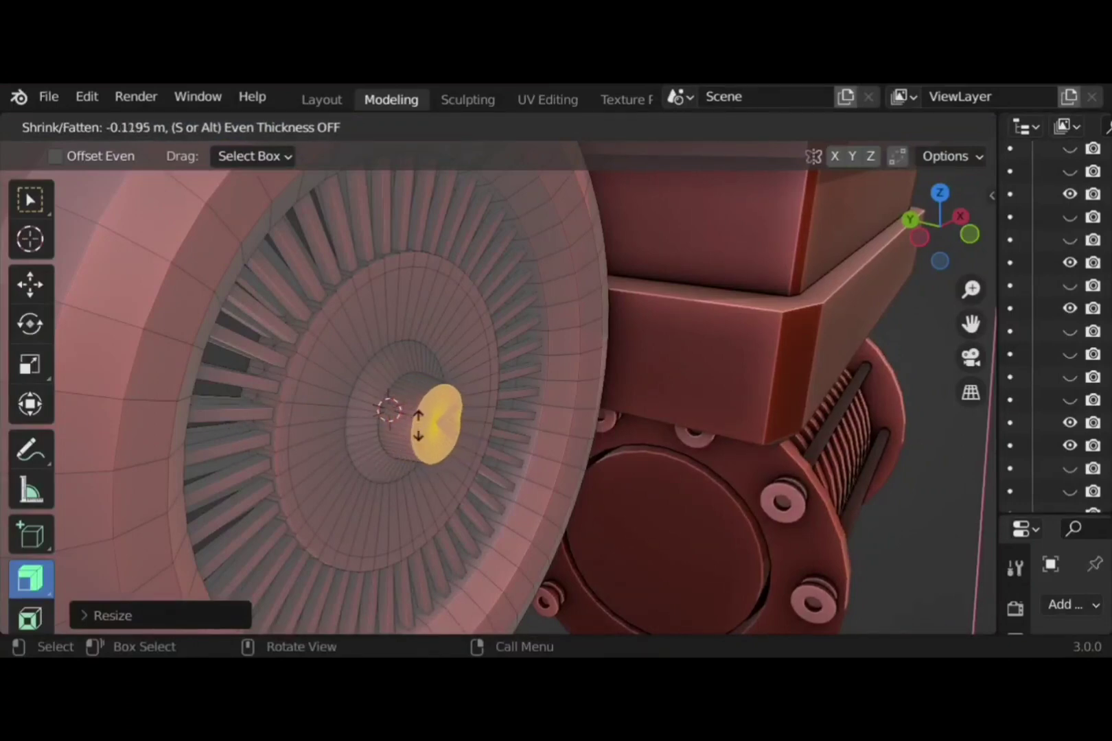
click(473, 433)
Examine the extruded hub axle from the front, the side and the back of the wheel
middle_drag(474, 434, 549, 410)
scroll(549, 410, down, 3)
middle_drag(628, 422, 355, 422)
scroll(459, 452, down, 2)
middle_drag(459, 452, 372, 451)
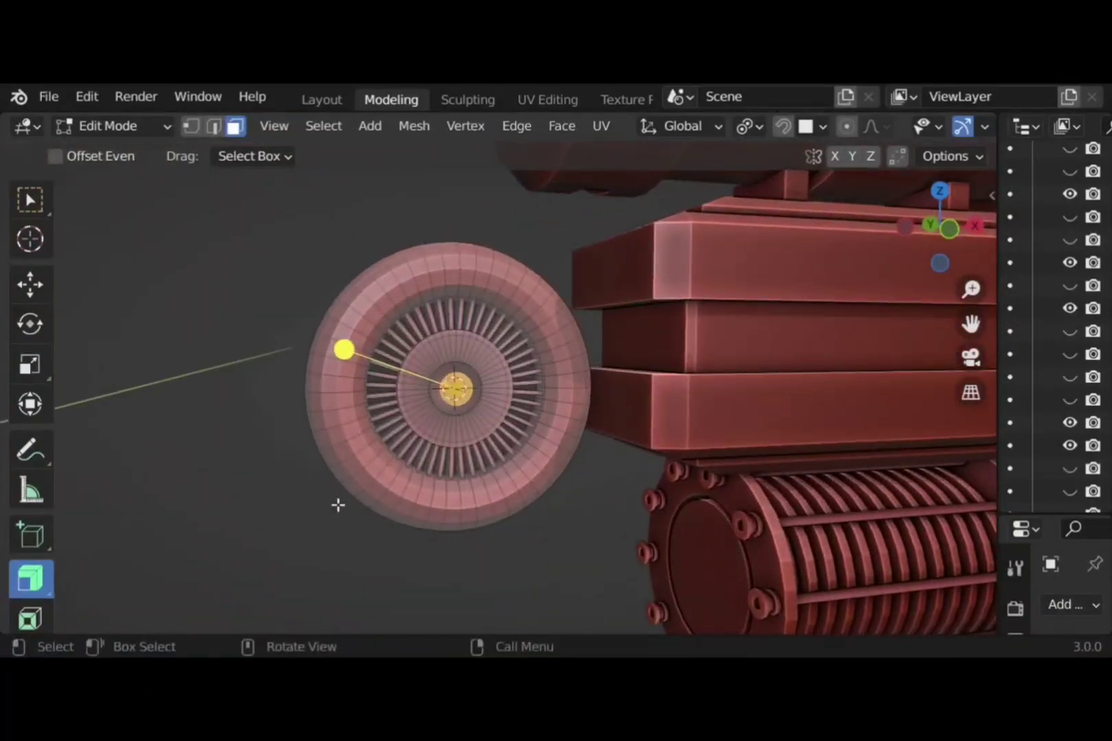
middle_drag(338, 505, 442, 531)
scroll(442, 532, up, 1)
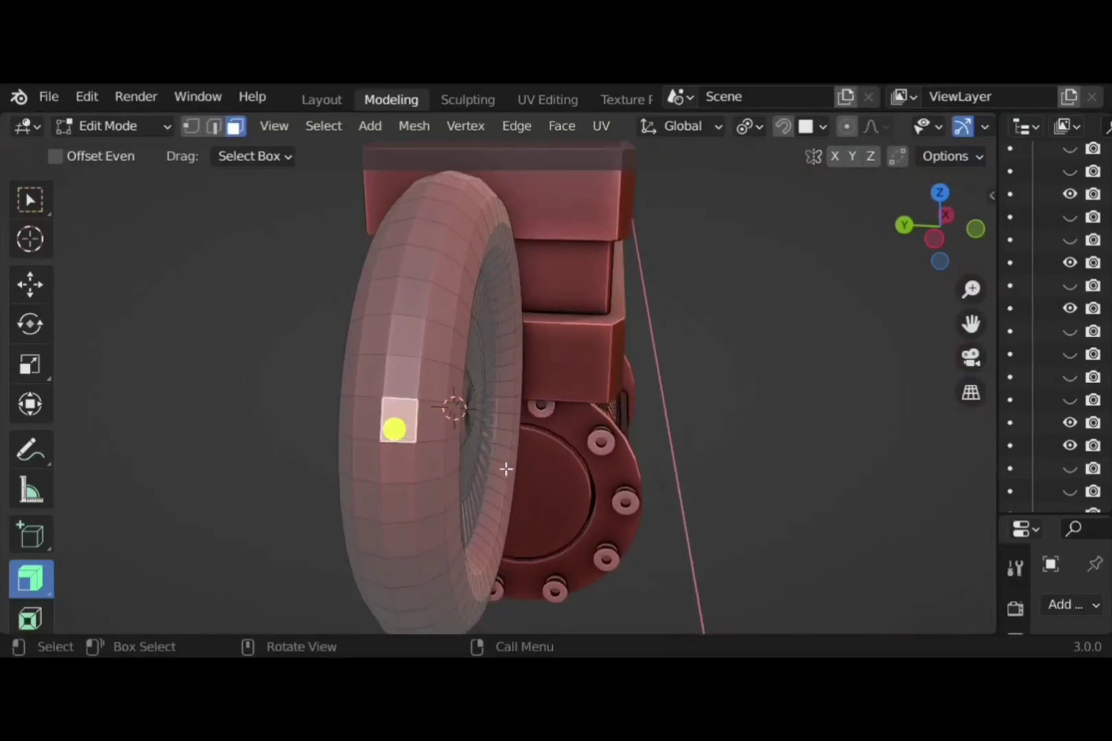
middle_drag(506, 468, 352, 446)
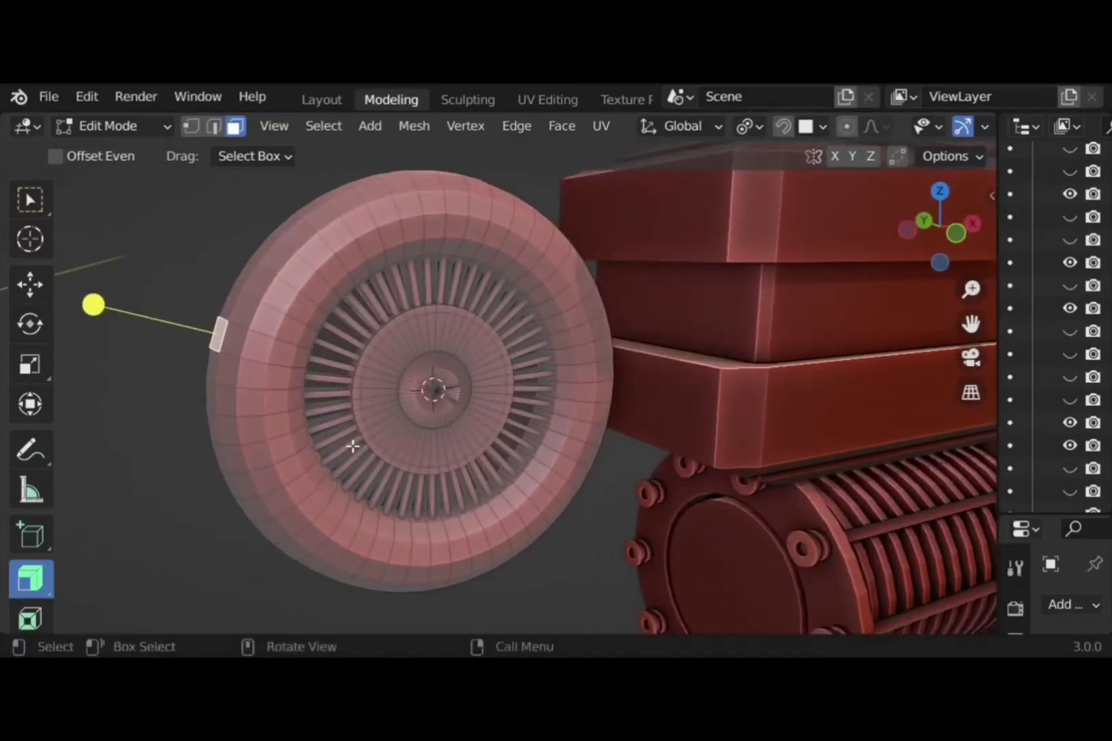
Select the end cap faces at the hub's centre and delete them
click(434, 391)
scroll(487, 403, up, 4)
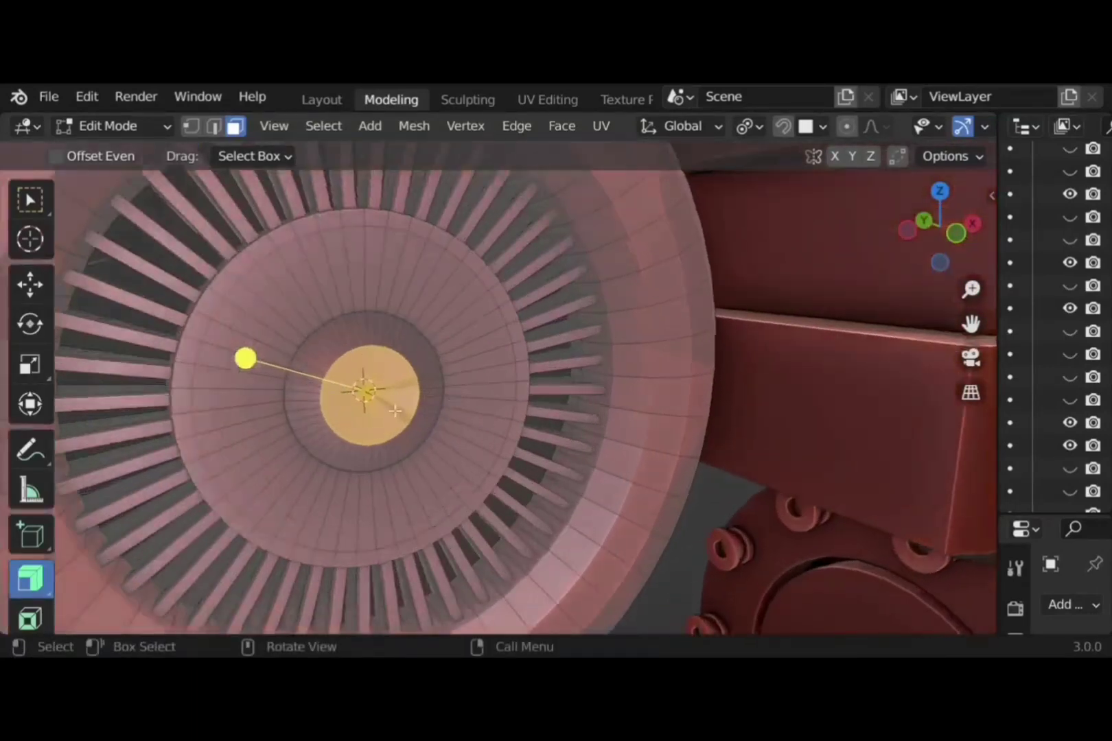
key(x)
click(431, 425)
Switch to vertex selection and box-select and delete the loose leftover vertices inside the hub opening
middle_drag(432, 424, 278, 295)
key(1)
key(b)
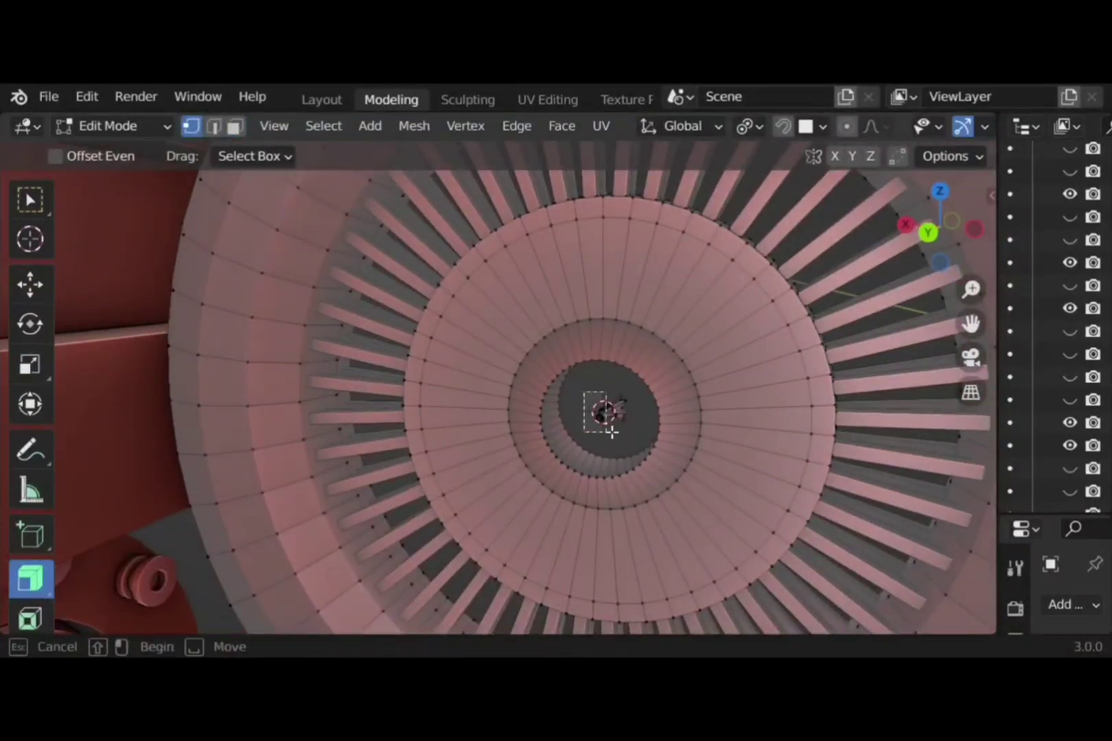
drag(612, 431, 628, 435)
key(x)
click(571, 378)
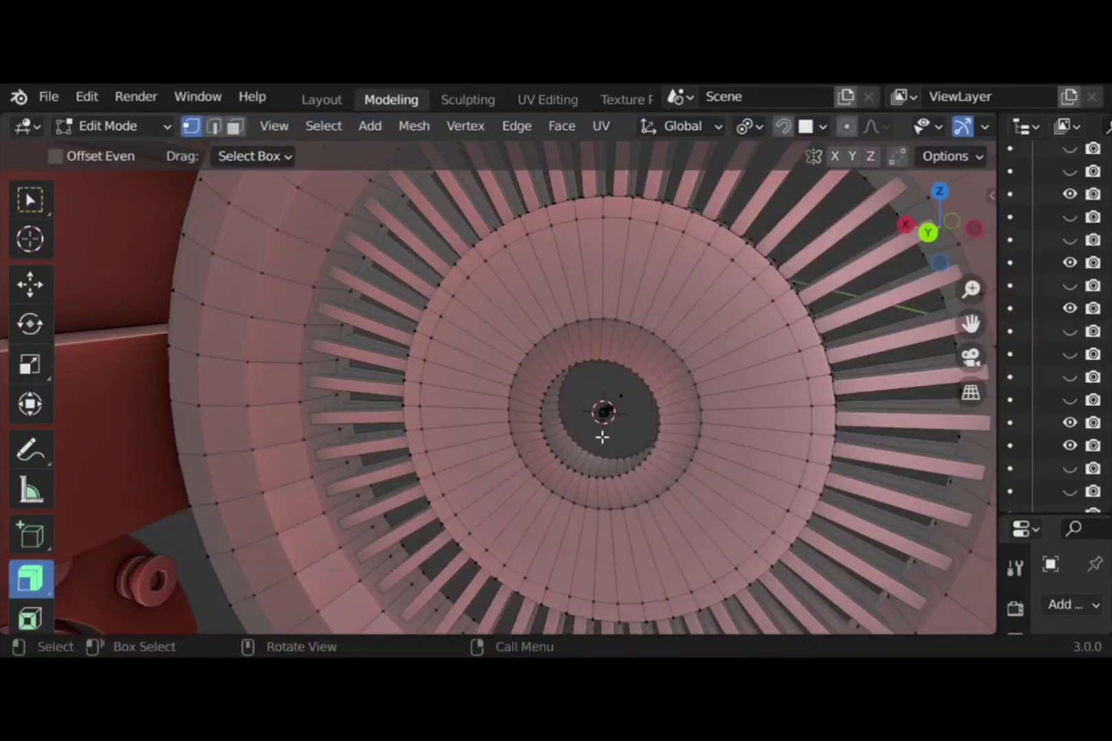
key(b)
drag(610, 391, 639, 436)
key(x)
click(576, 377)
key(b)
drag(580, 395, 628, 435)
key(x)
click(613, 380)
key(x)
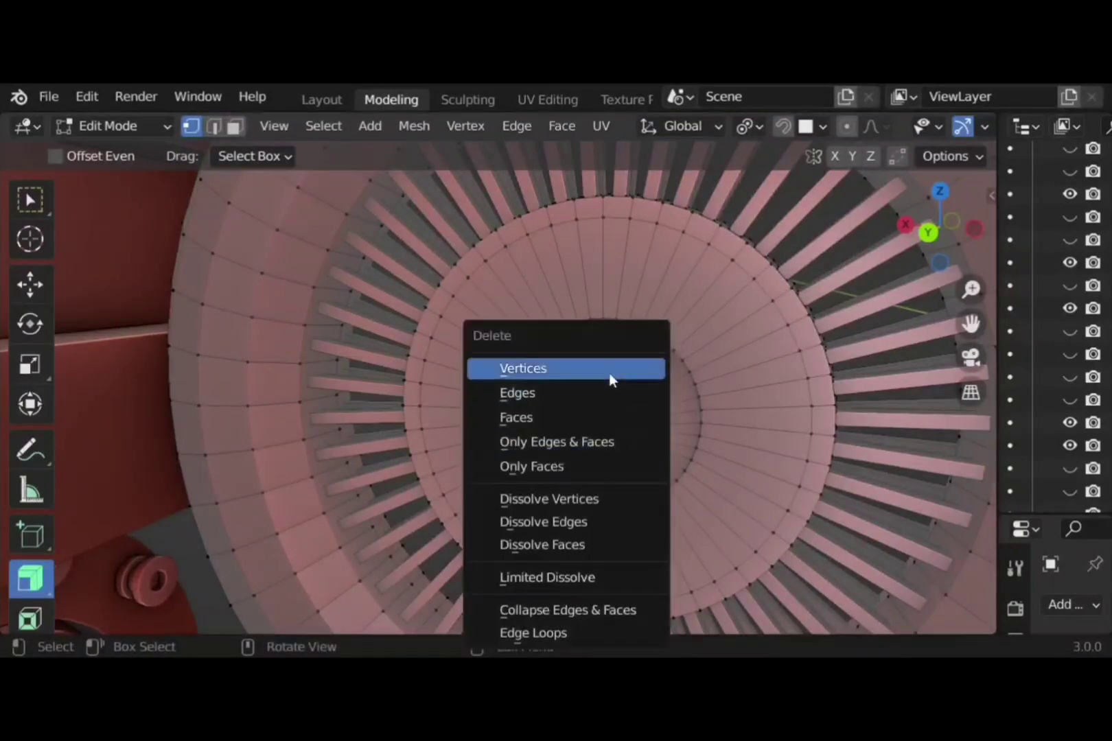
click(610, 379)
Use X-ray to box-select and delete the last stray vertices at the hub's centre
scroll(618, 437, up, 4)
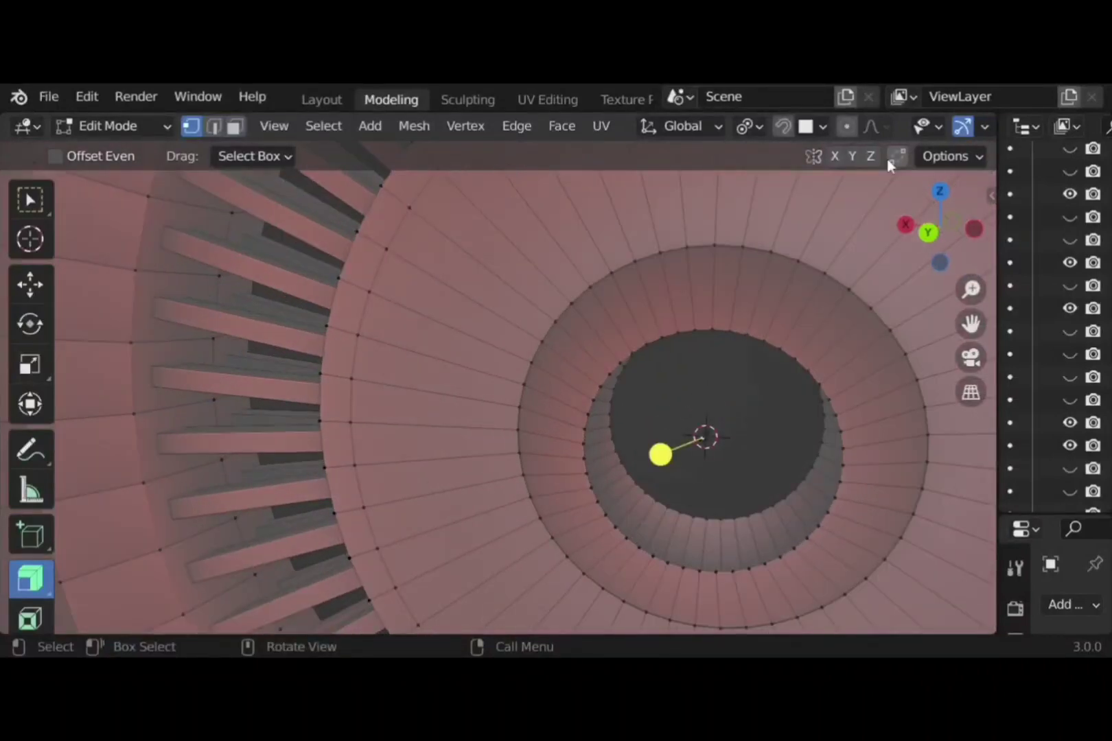
scroll(920, 131, down, 5)
click(859, 126)
key(b)
drag(670, 414, 755, 467)
key(x)
click(691, 369)
click(904, 129)
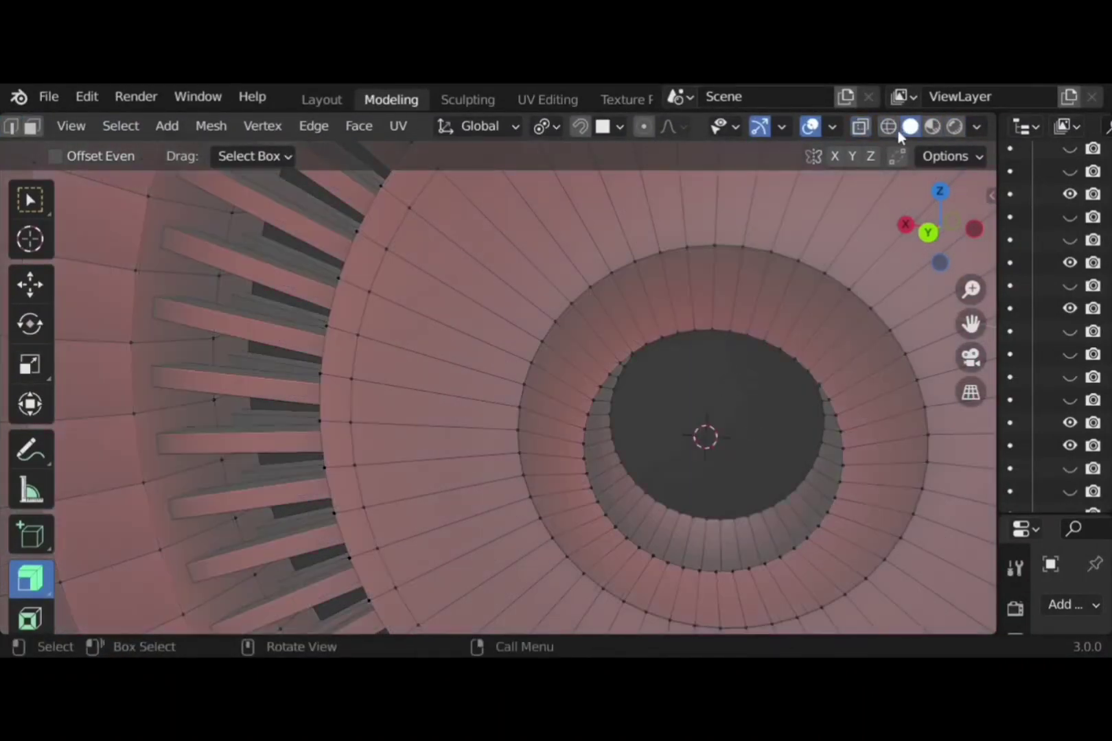
Select the open edge loop on each side of the hub and fill both holes with a face
click(12, 126)
scroll(17, 127, up, 5)
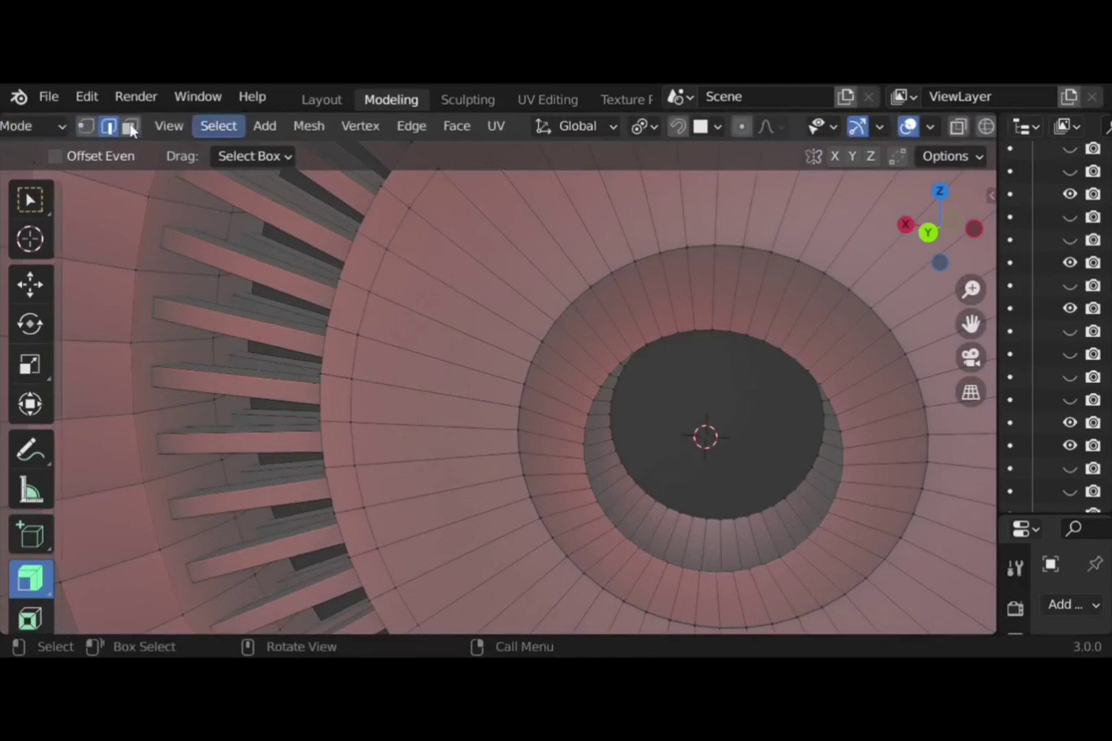
alt+click(689, 331)
key(f)
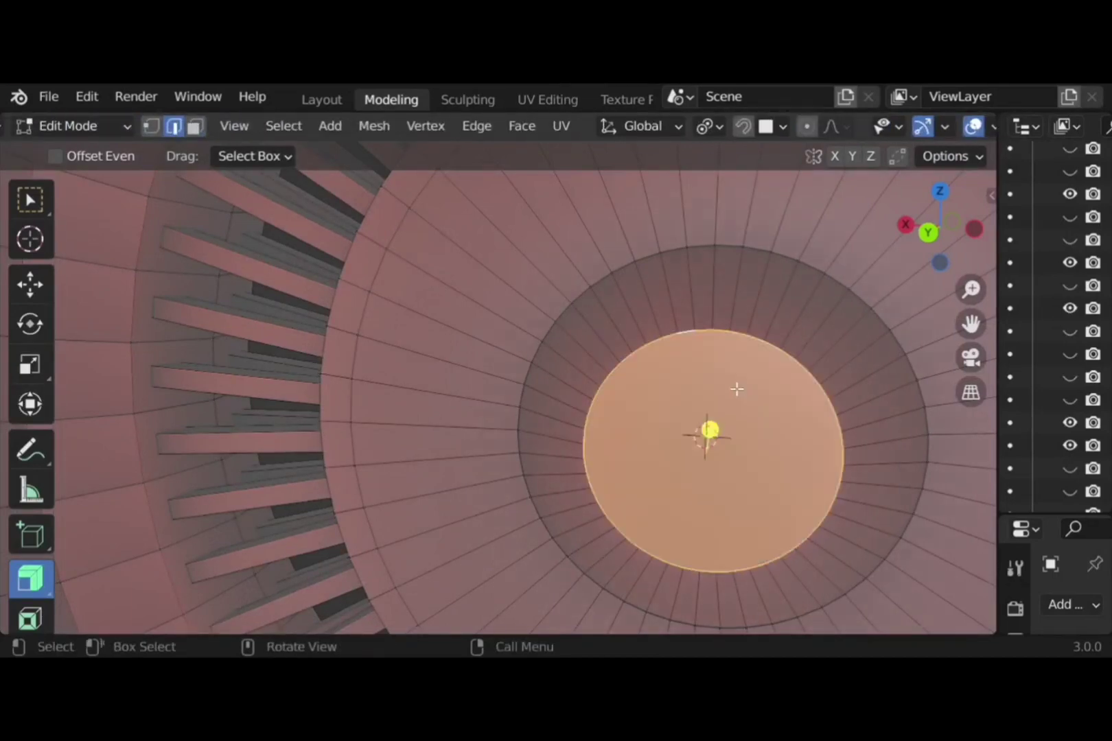
middle_drag(737, 390, 356, 344)
scroll(355, 344, up, 1)
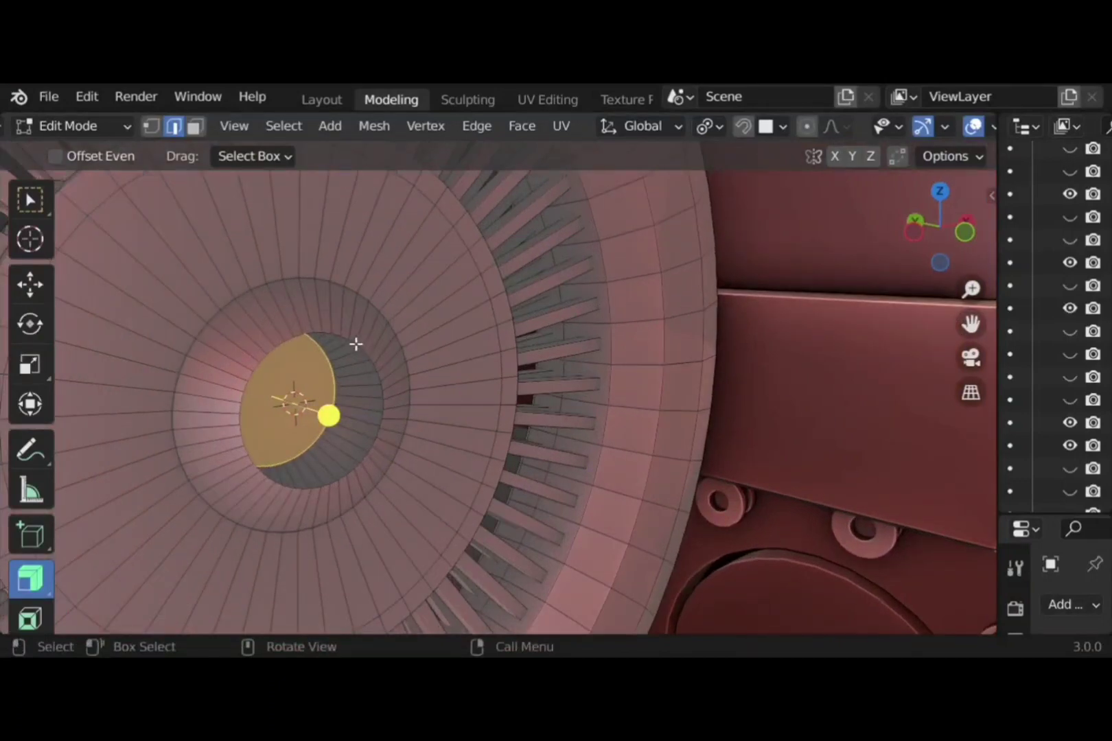
alt+click(354, 343)
key(f)
middle_drag(407, 451, 408, 465)
scroll(408, 465, down, 5)
scroll(374, 461, up, 3)
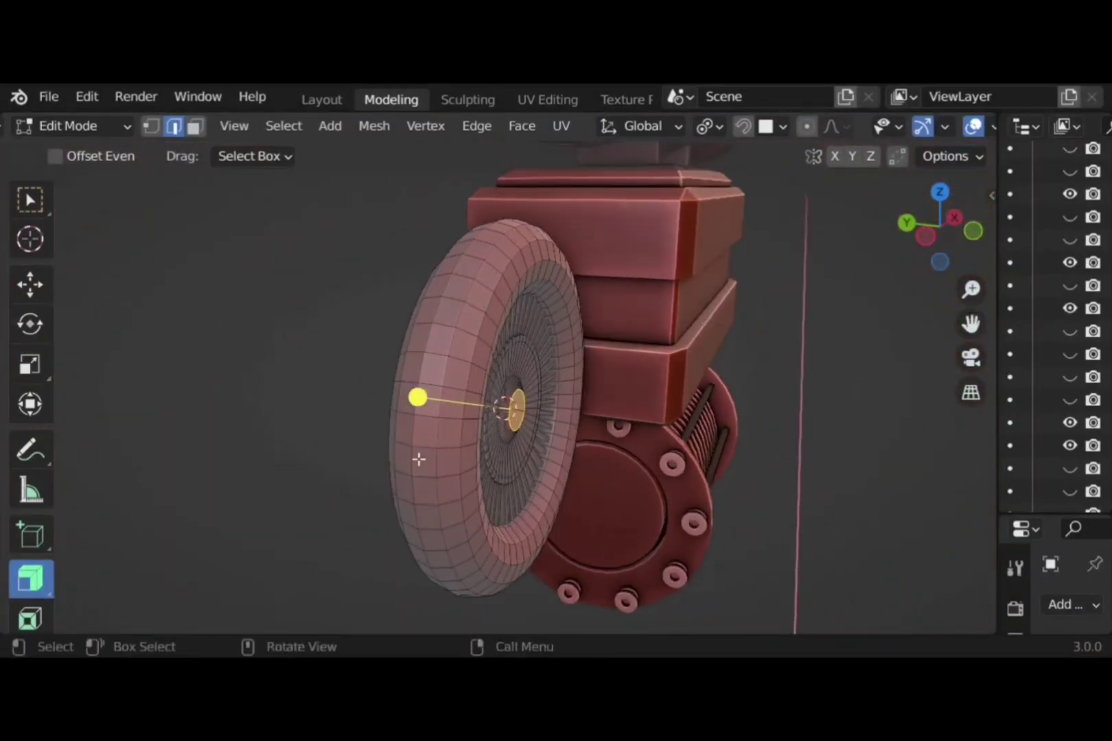
Select the tyre's outermost centre edge loop and rotate it slightly about the global Y axis to form a chevron pattern
alt+click(394, 406)
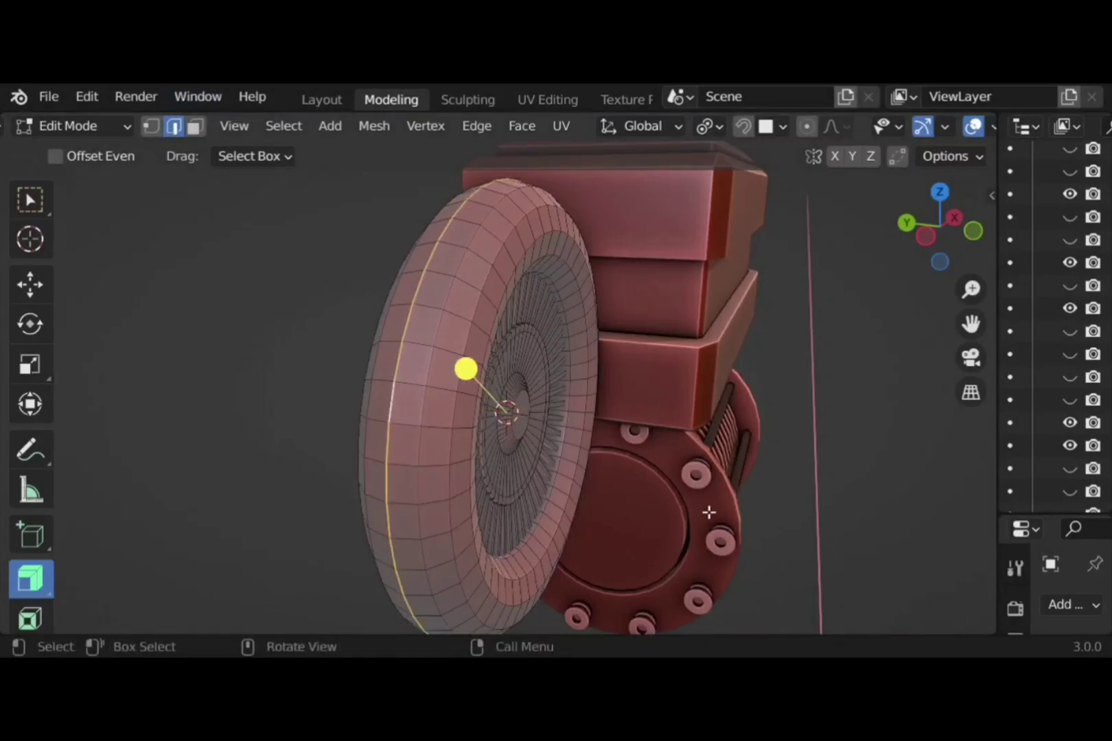
key(r)
key(y)
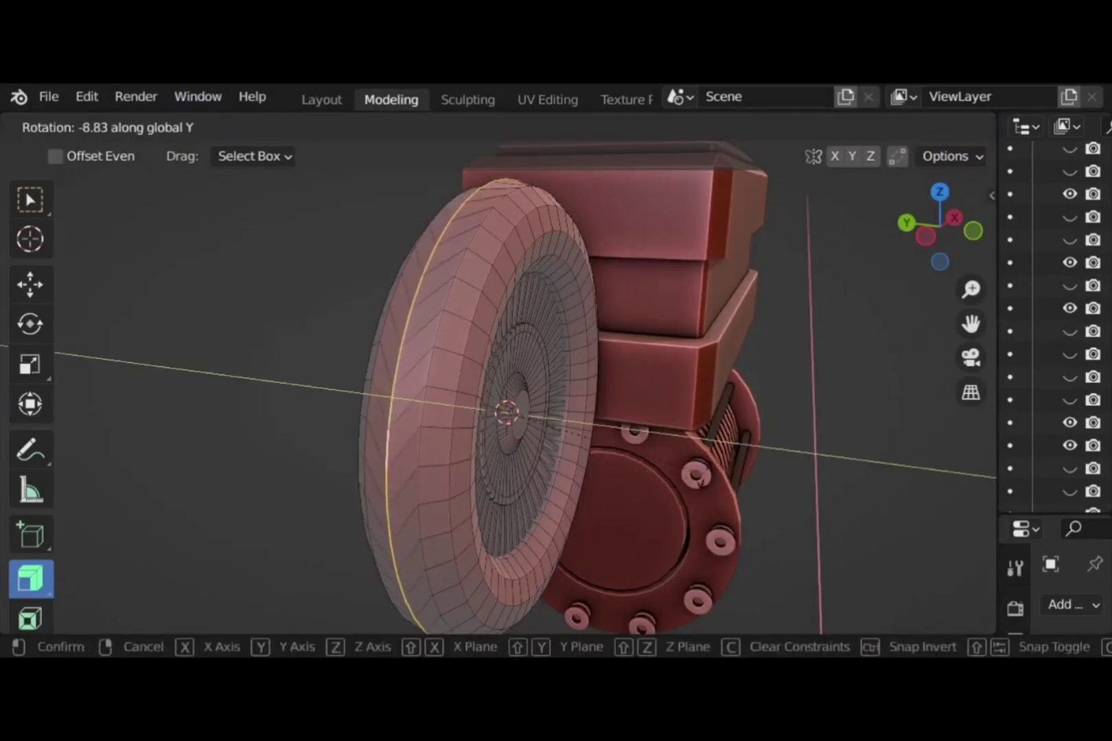
click(702, 479)
middle_drag(466, 490, 536, 491)
scroll(562, 439, up, 1)
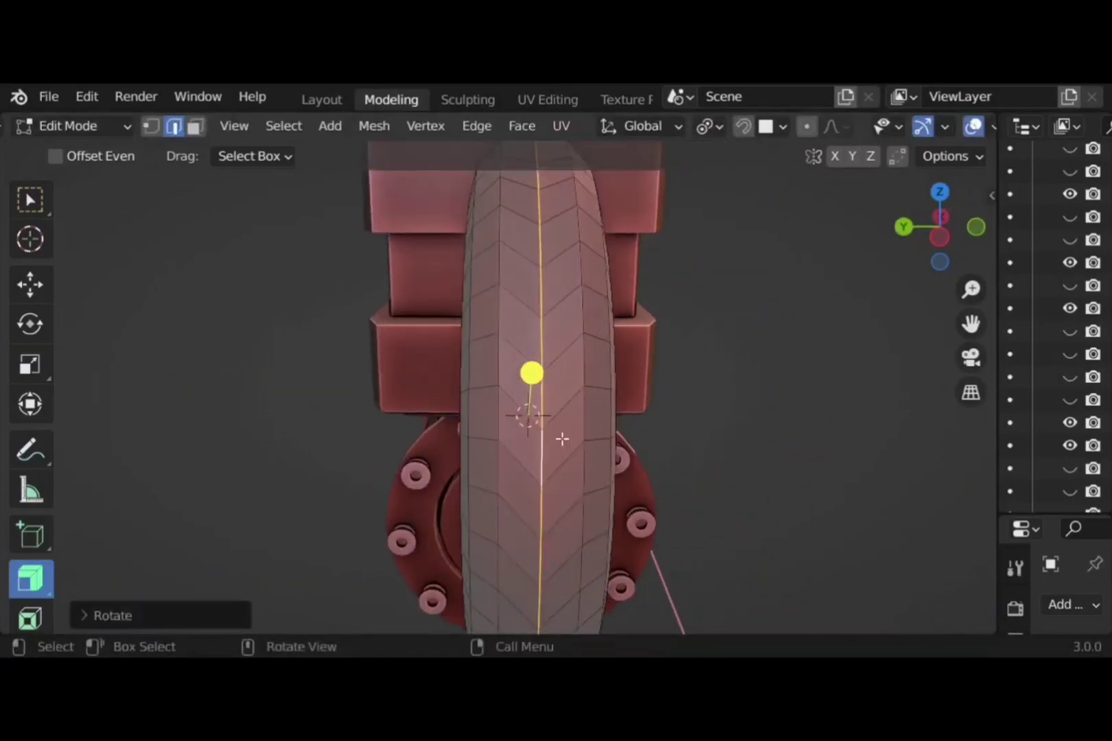
Select the four face loops around the tyre's tread and inset the faces individually by about 0.0135 m
click(562, 459)
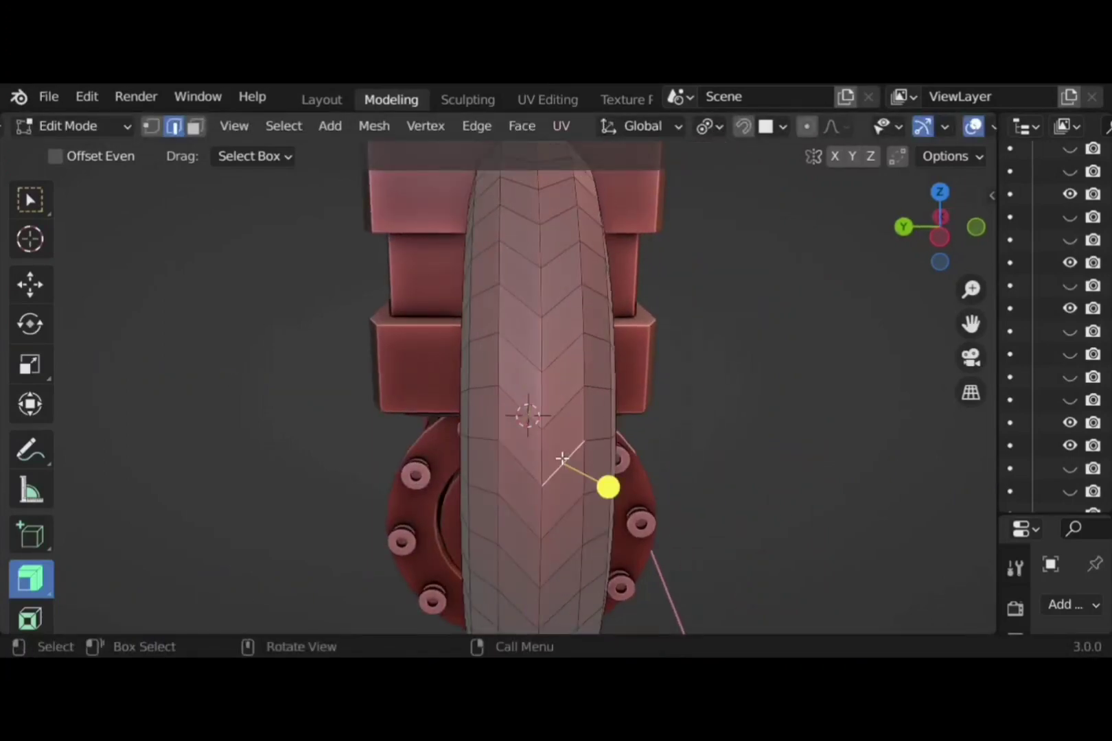
alt+click(483, 438)
alt+shift+click(519, 457)
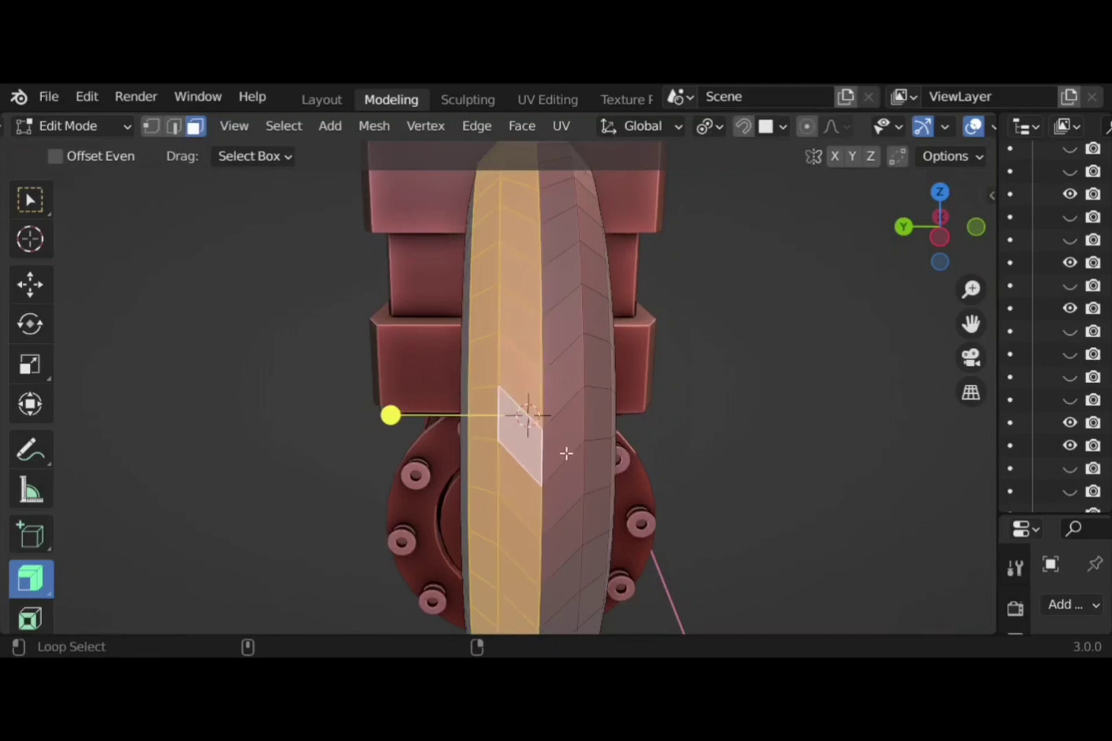
alt+shift+click(566, 454)
alt+shift+click(595, 436)
middle_drag(682, 459, 548, 472)
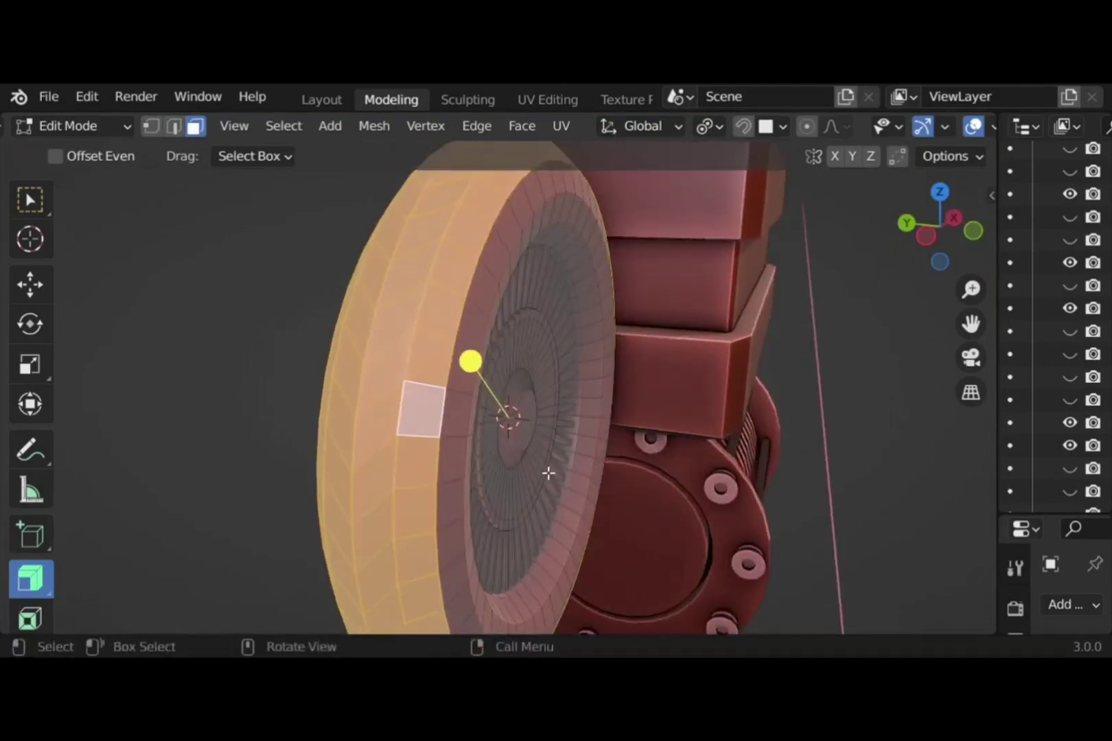
key(i)
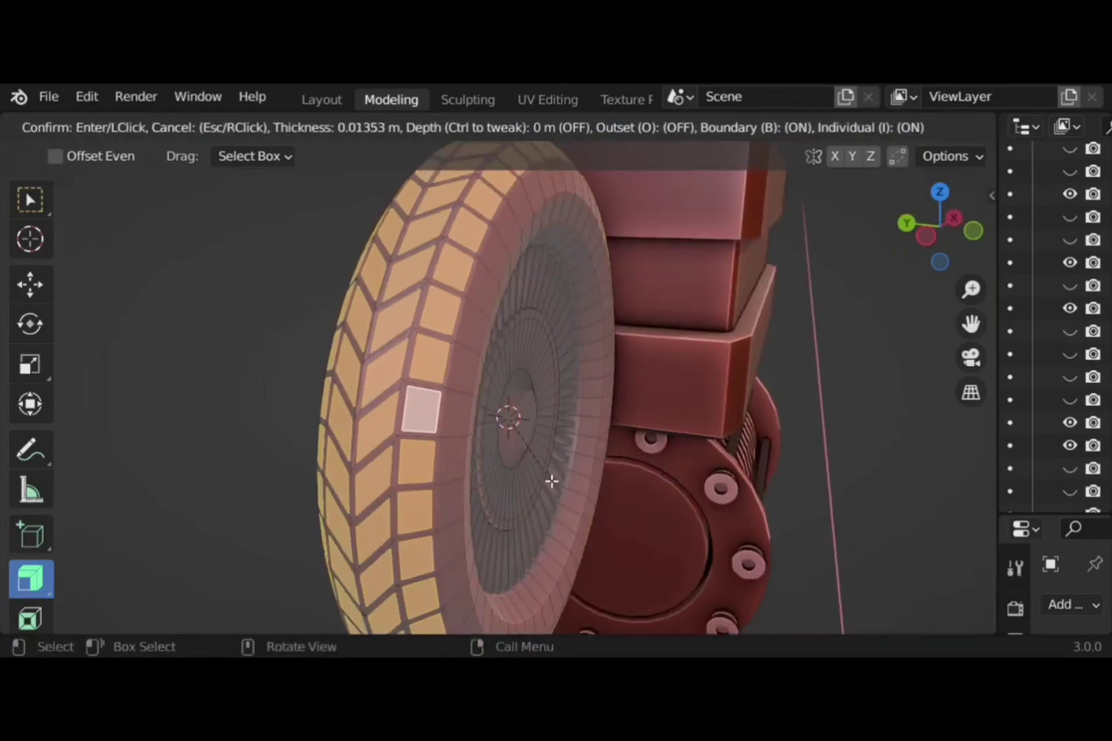
click(551, 479)
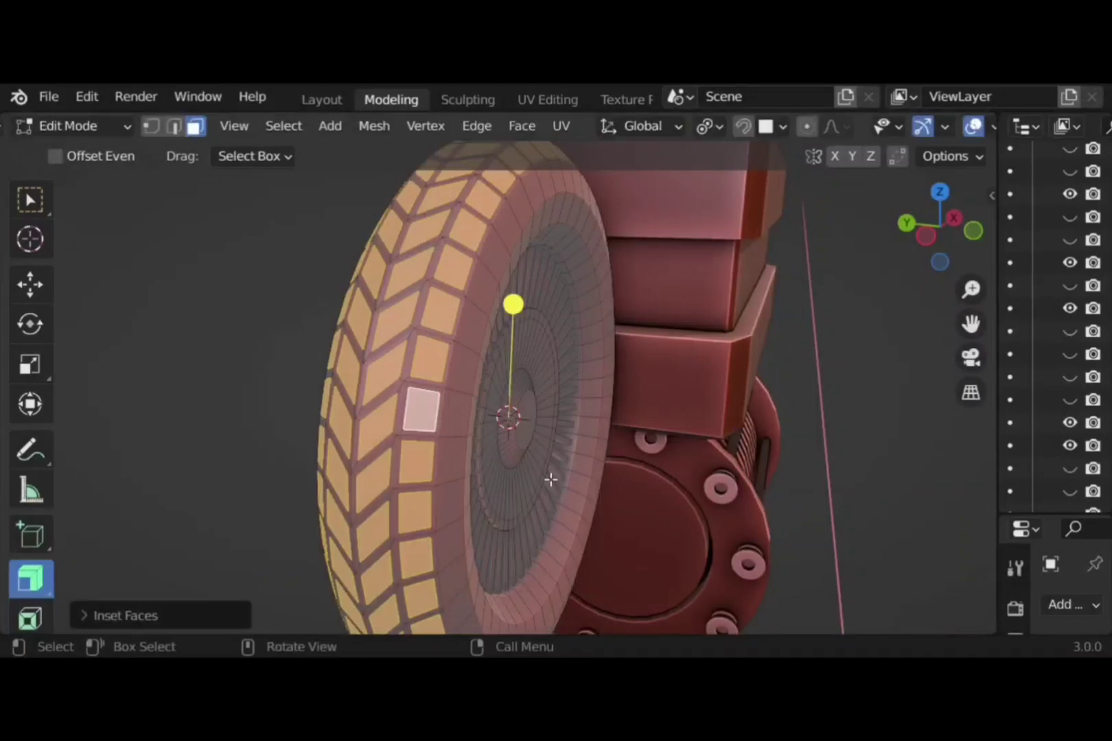
Extrude the inset tread faces outward along their normals by about 0.045 m and clear the selection
key(alt+s)
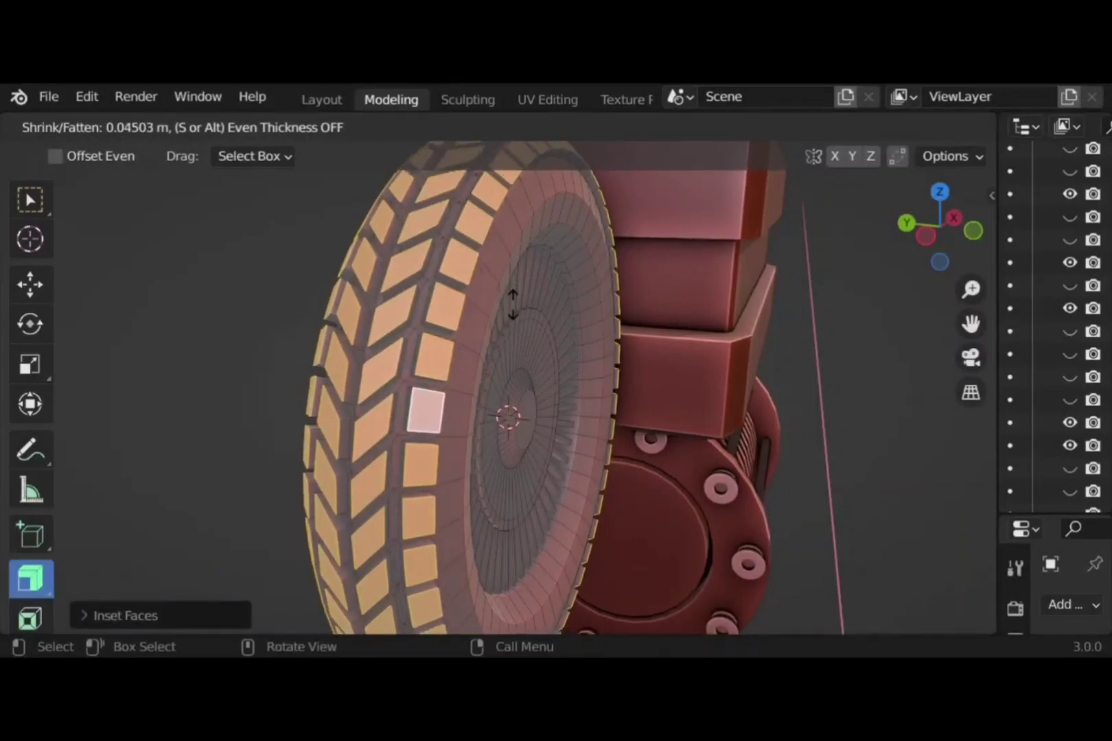
click(509, 305)
scroll(648, 379, down, 4)
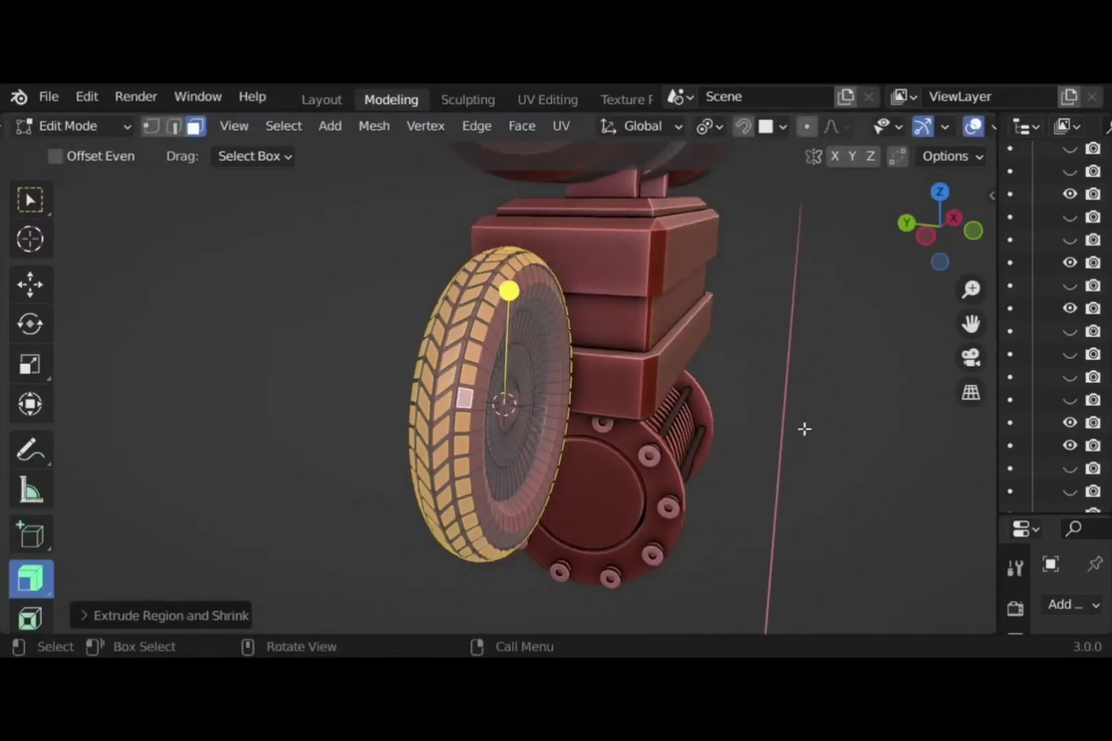
click(805, 429)
middle_drag(804, 429, 505, 516)
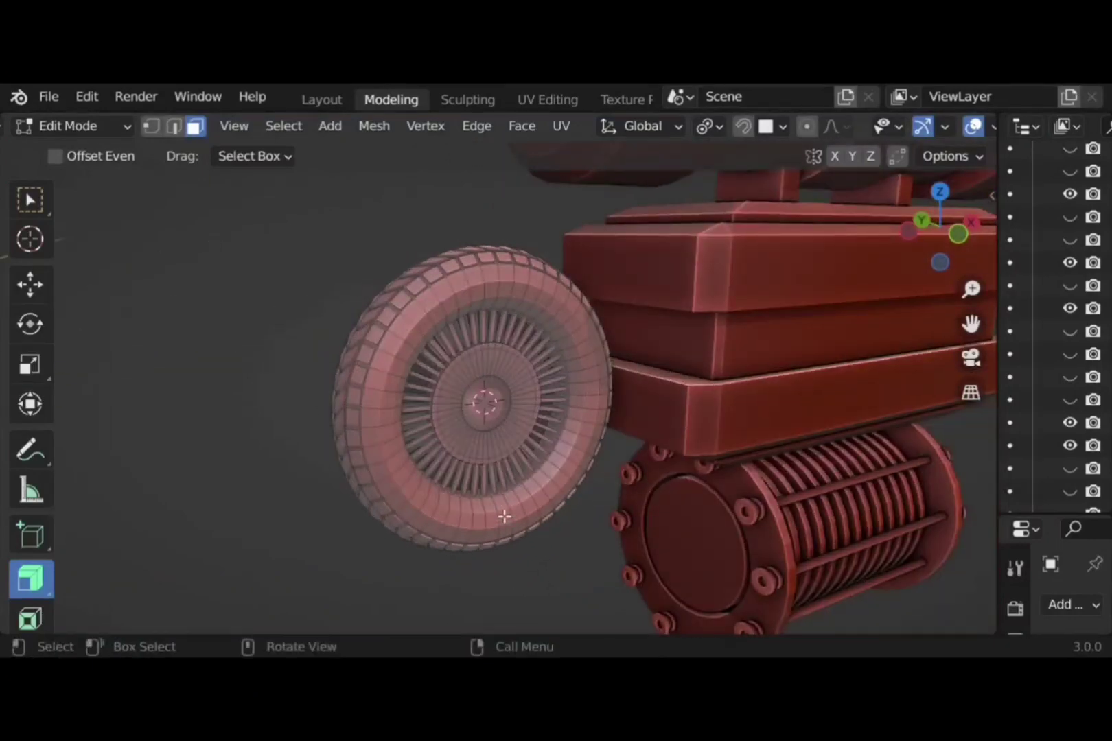
Return to Object Mode and scale the wheel up about 1.9 times in the front view
key(Tab)
scroll(504, 516, down, 6)
middle_drag(461, 473, 391, 472)
click(488, 471)
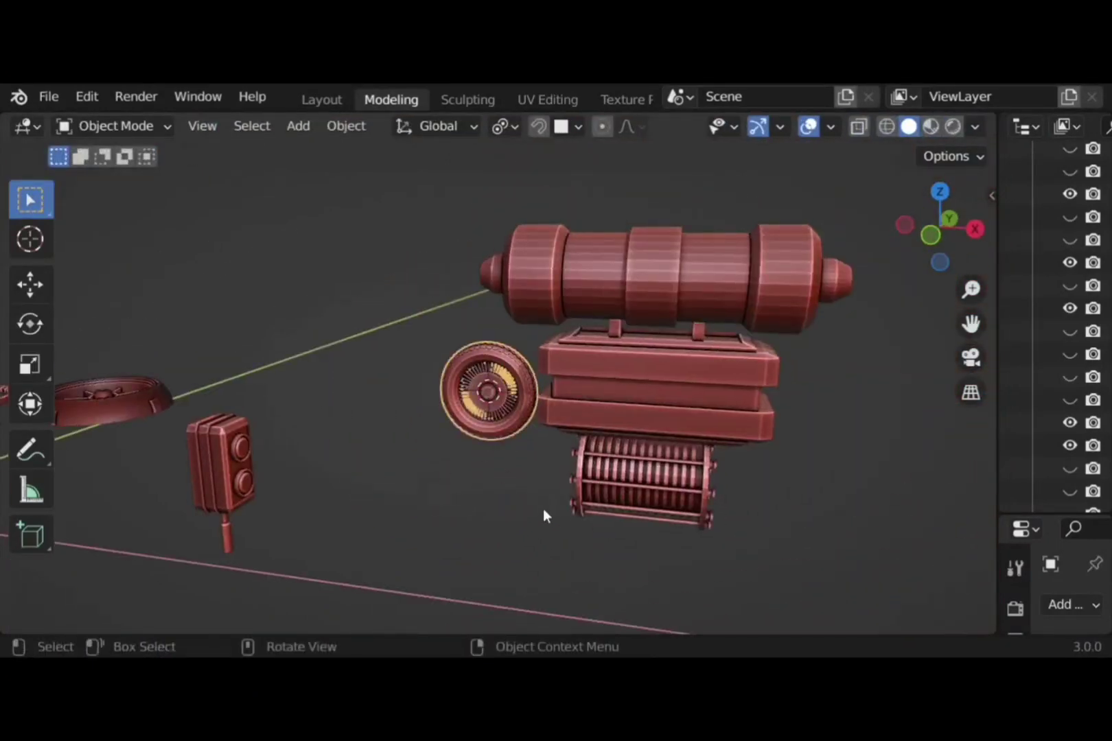
click(928, 236)
key(s)
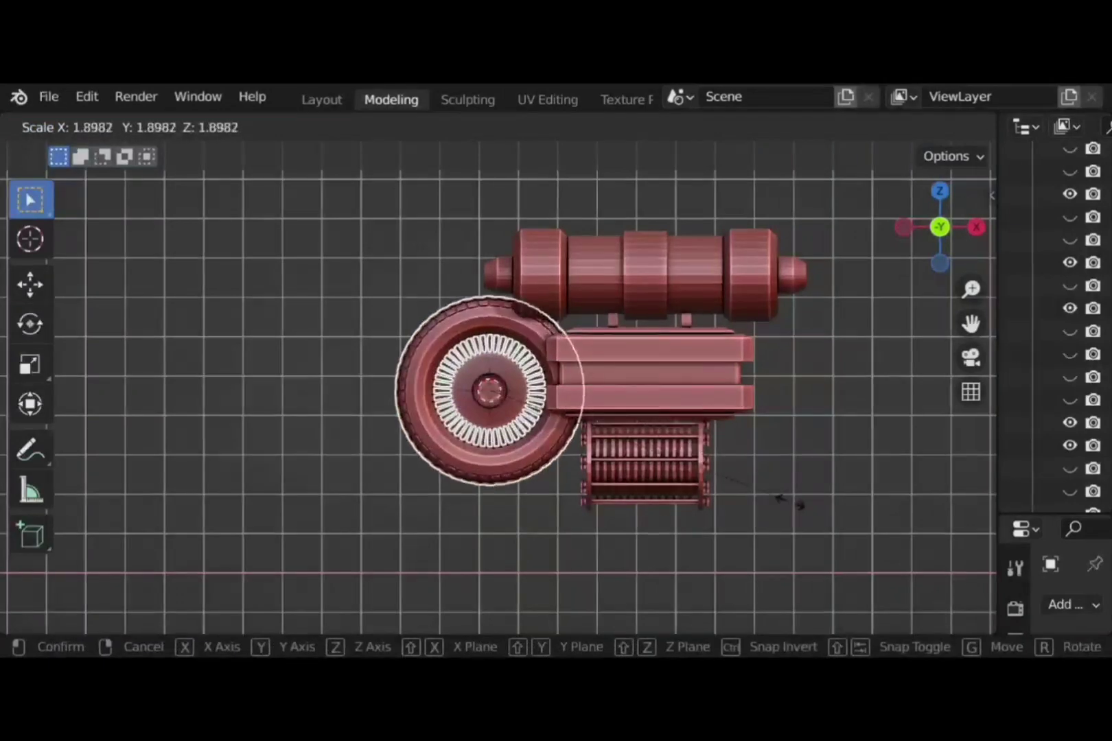
click(810, 470)
Move the wheel along negative X clear of the engine parts and lower it along Z to the ground line
key(g)
key(x)
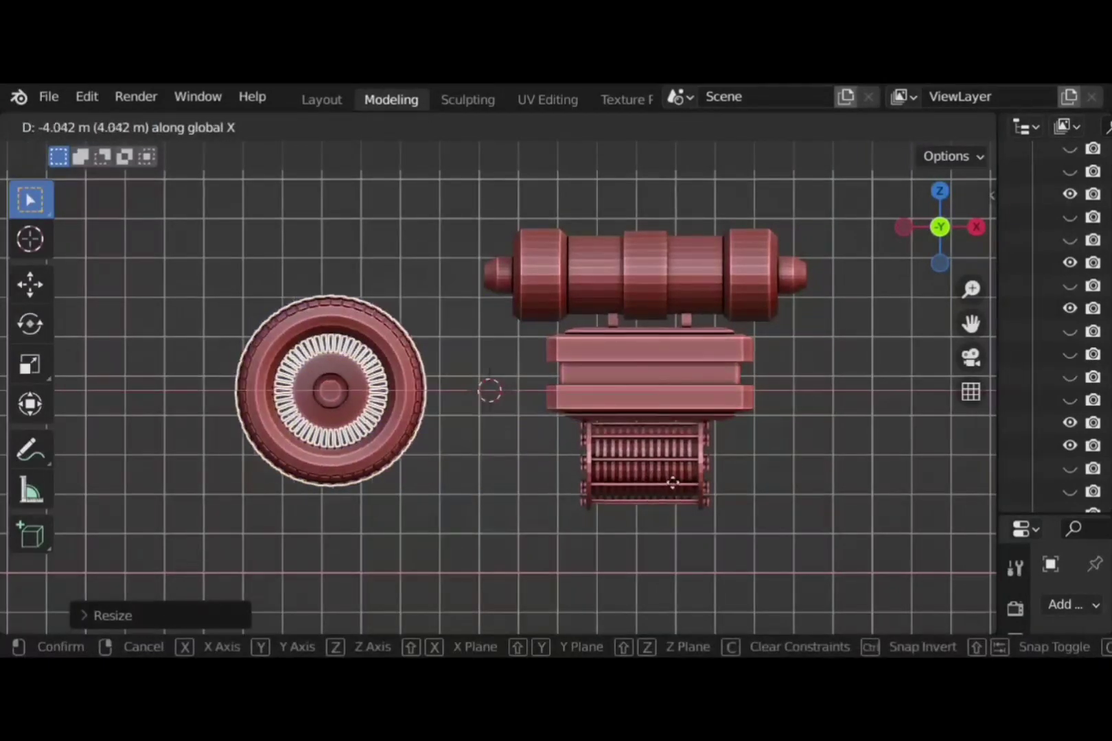
click(732, 471)
key(g)
key(z)
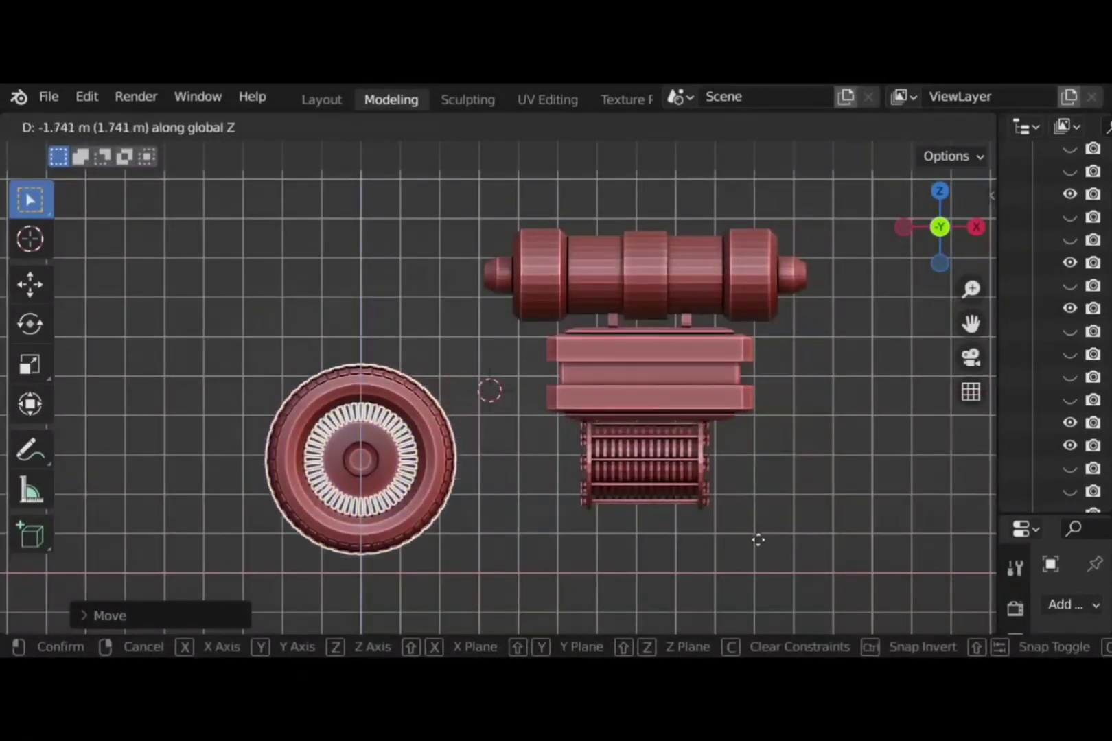
click(759, 551)
Enlarge the wheel slightly and raise it about 0.29 m along Z so it rests on the ground line
shift+middle_drag(760, 499, 642, 492)
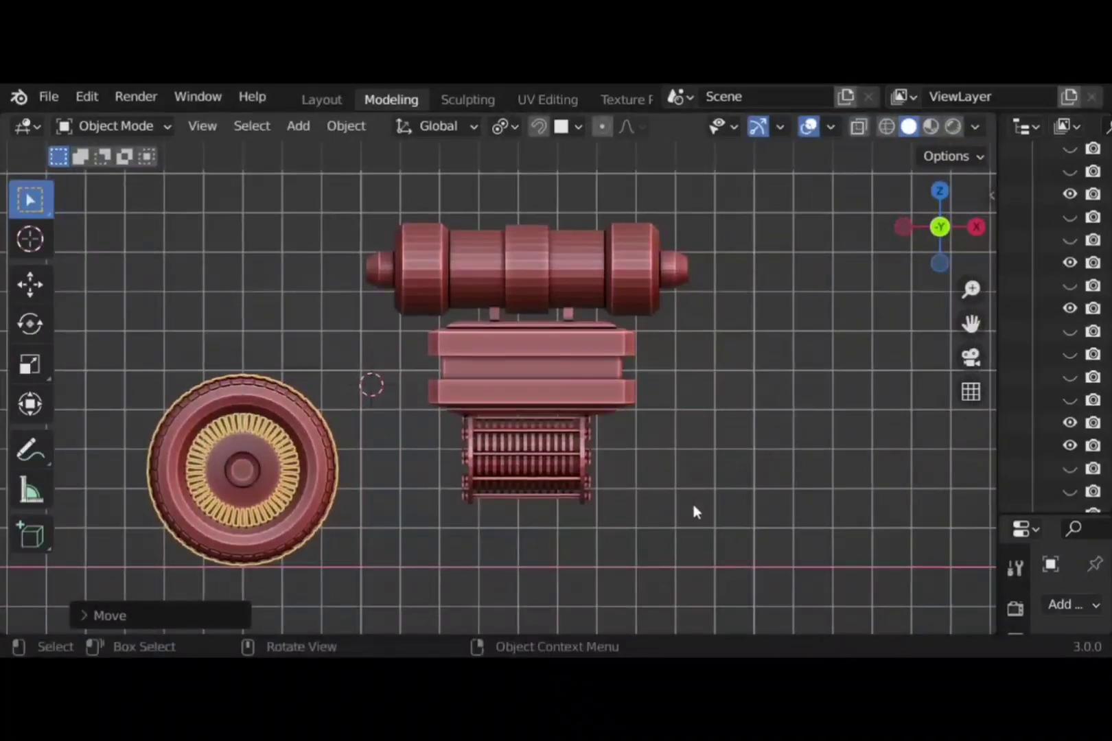
key(s)
click(615, 497)
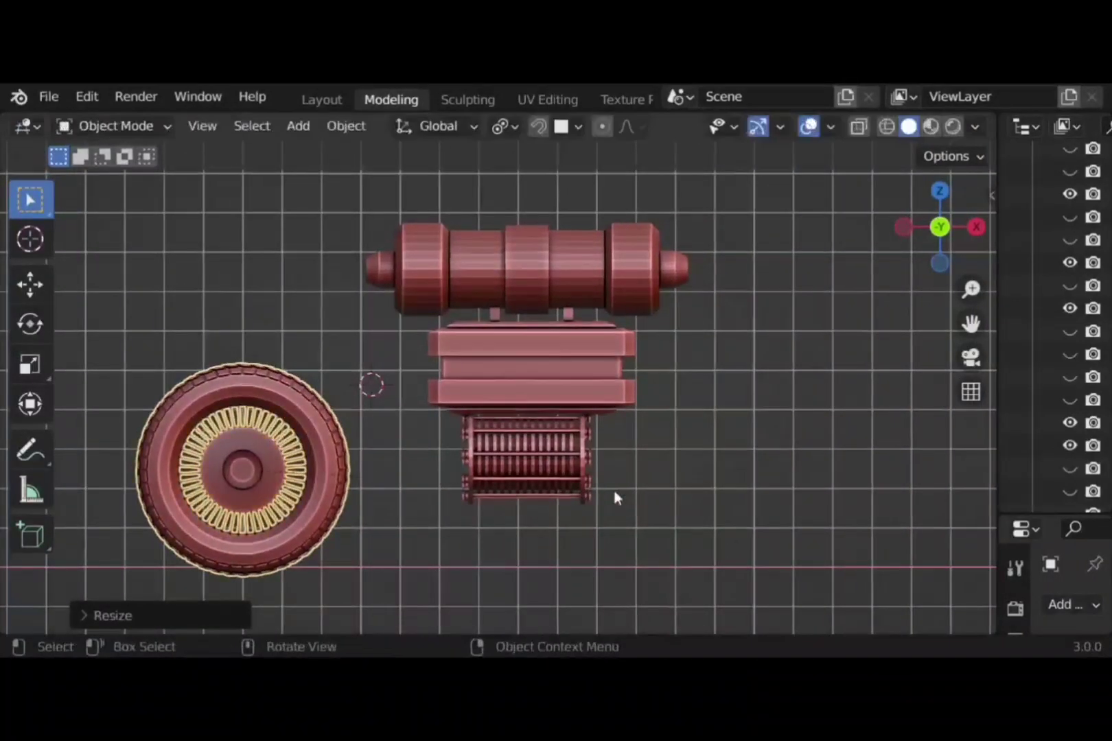
key(g)
key(z)
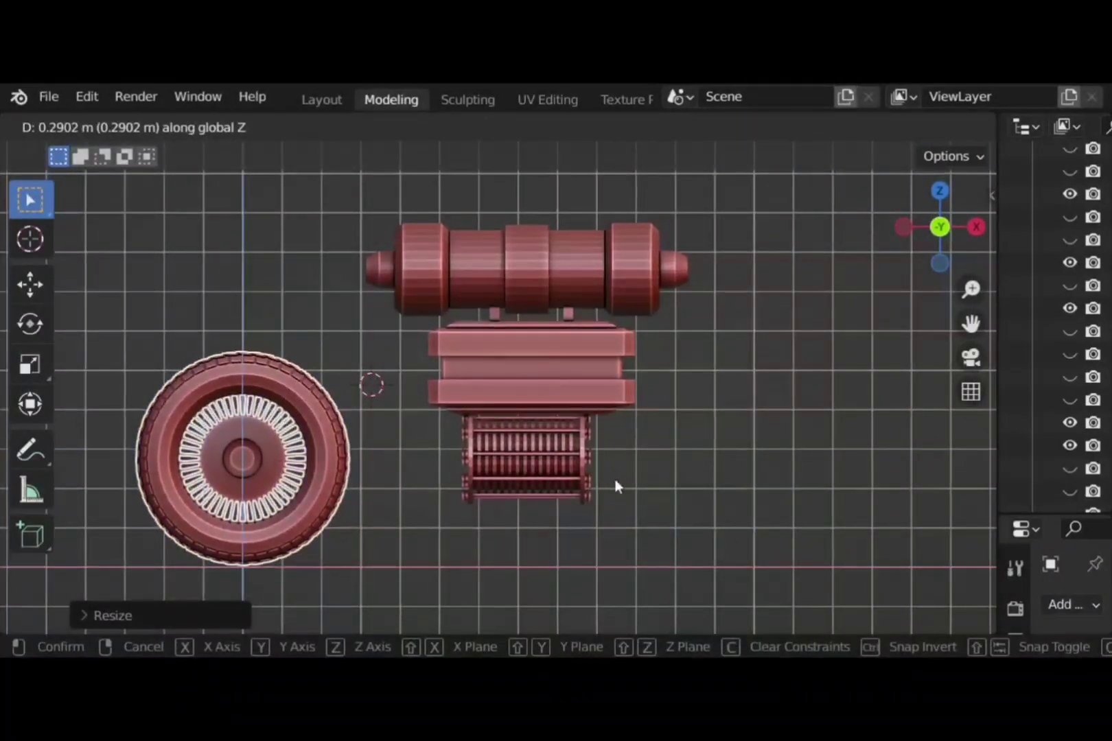
click(716, 485)
Duplicate the wheel along the X axis to the opposite side of the engine parts and deselect it
key(shift+d)
key(x)
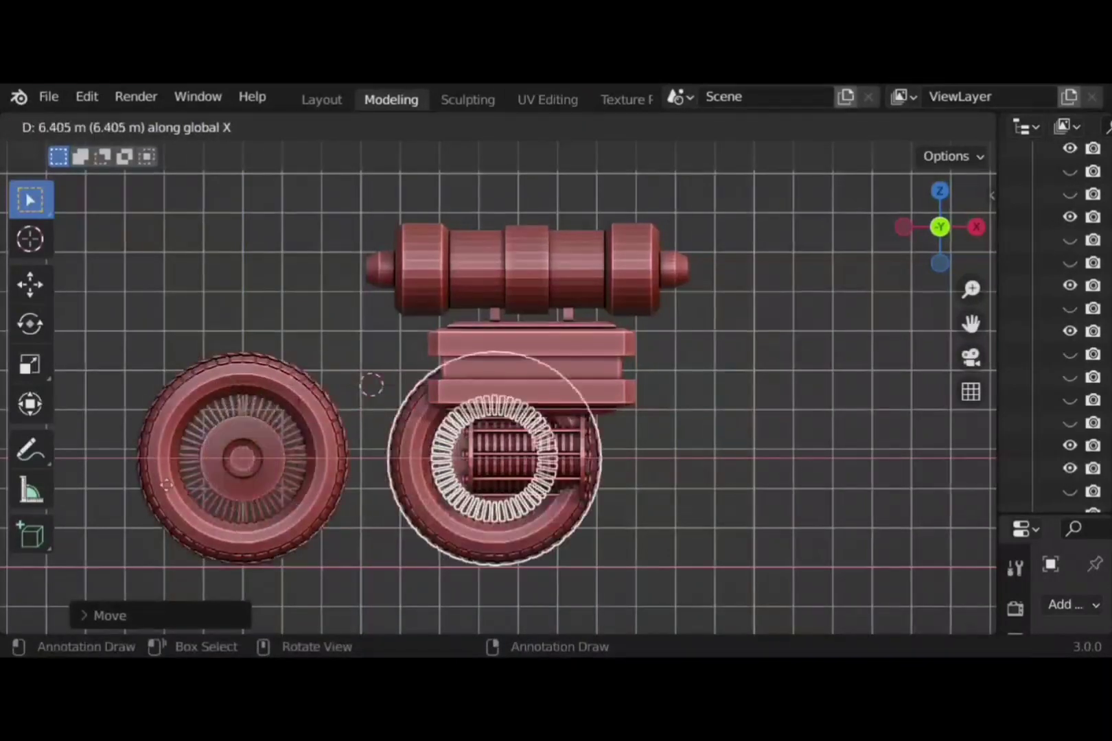
click(282, 474)
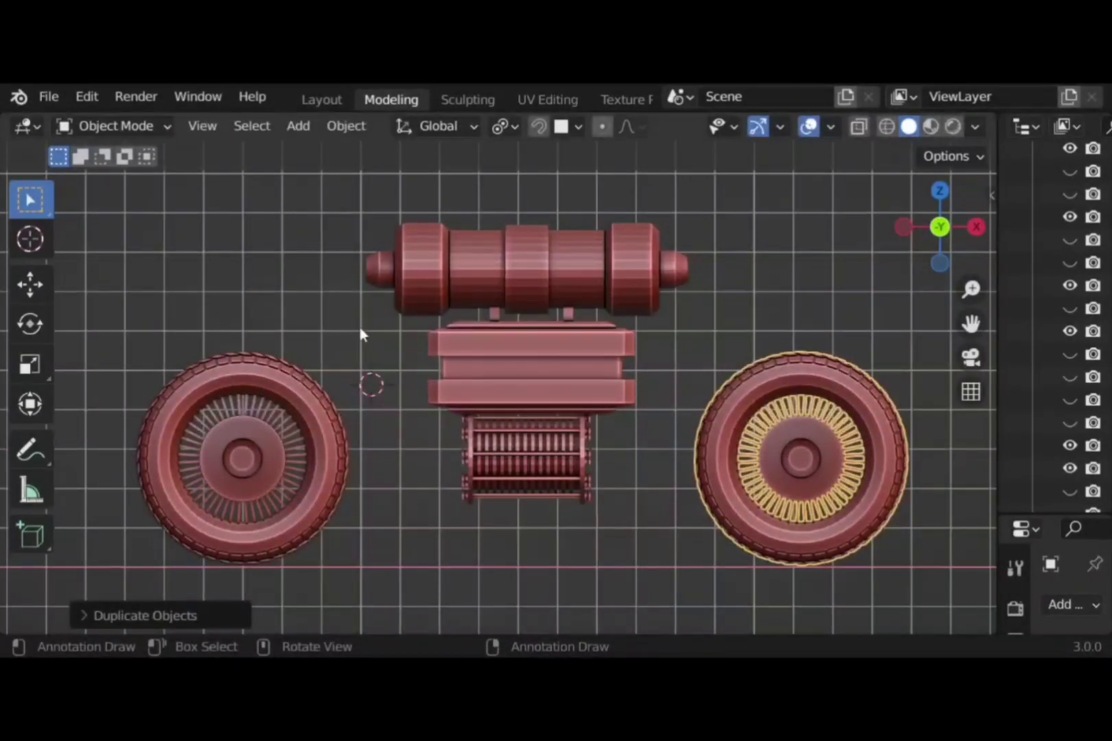
click(281, 347)
mouse_move(281, 348)
middle_down()
mouse_move(431, 339)
mouse_move(369, 333)
mouse_move(387, 361)
middle_up()
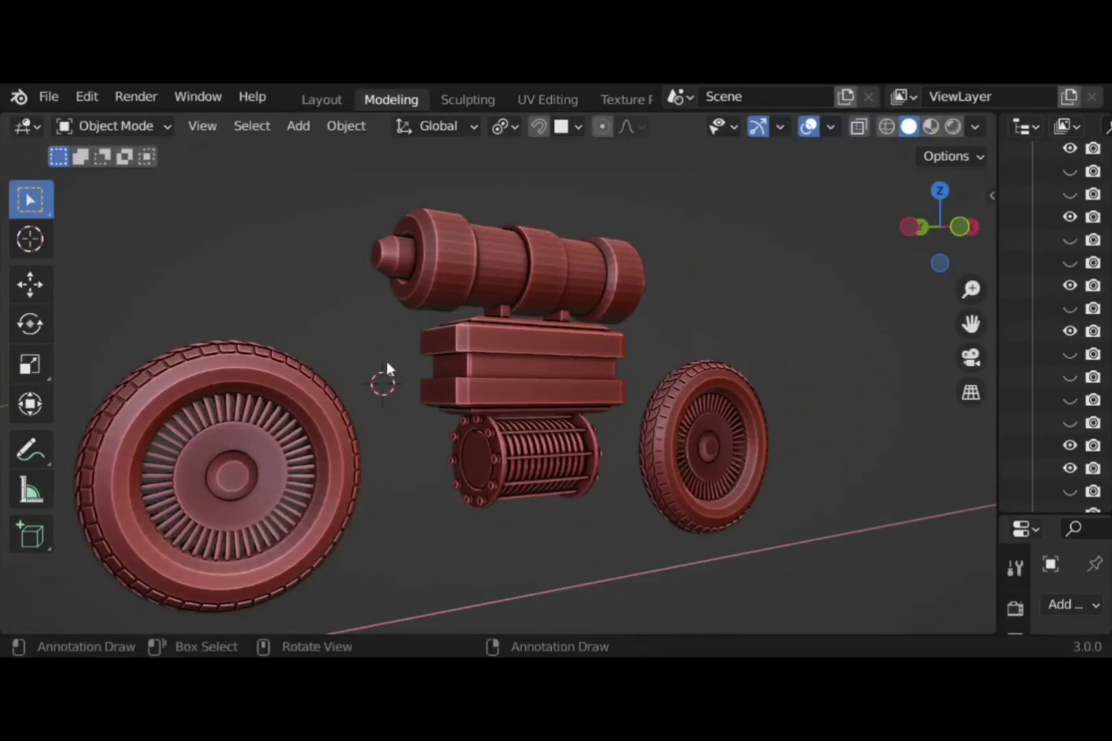
scroll(500, 433, down, 3)
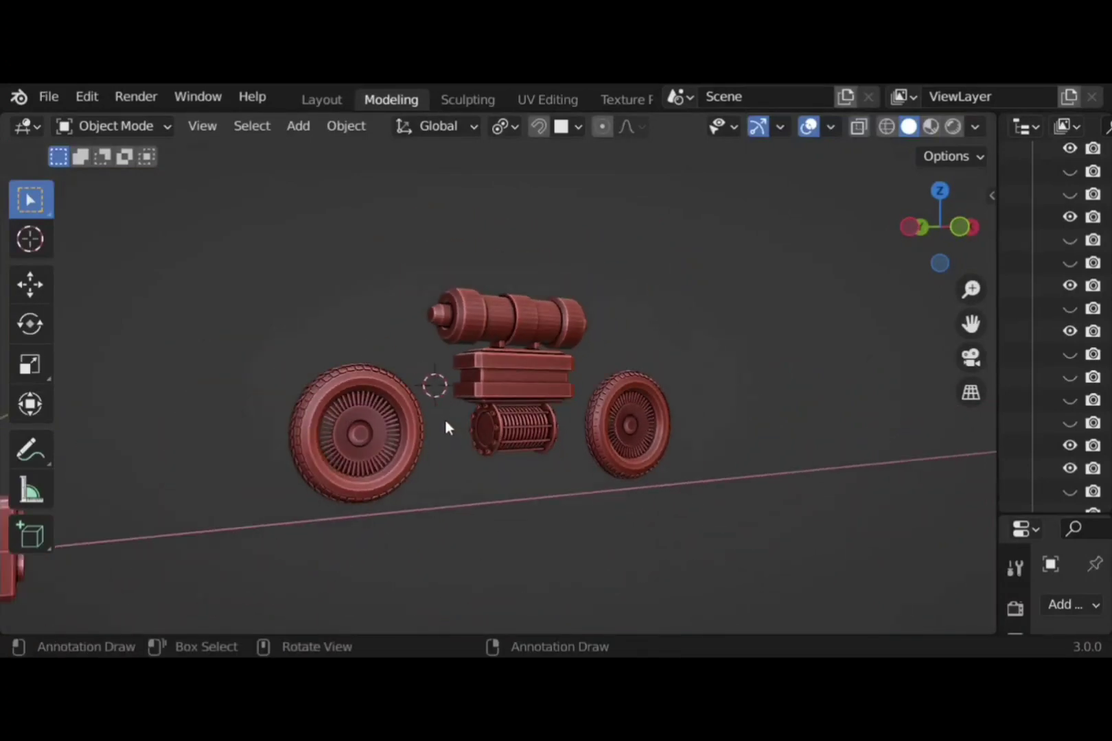
Select the box-shaped engine block and mirror it with AutoMirror on the X axis with Positive orientation
middle_drag(444, 419, 618, 467)
click(530, 381)
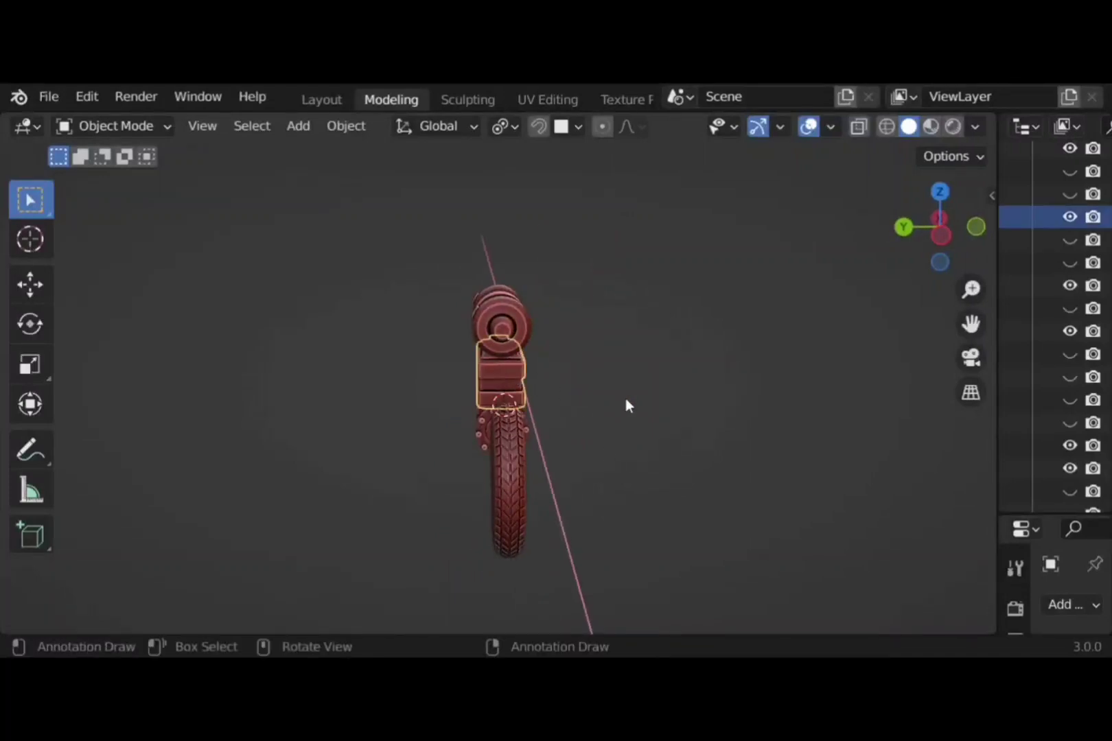
middle_drag(626, 404, 628, 379)
key(n)
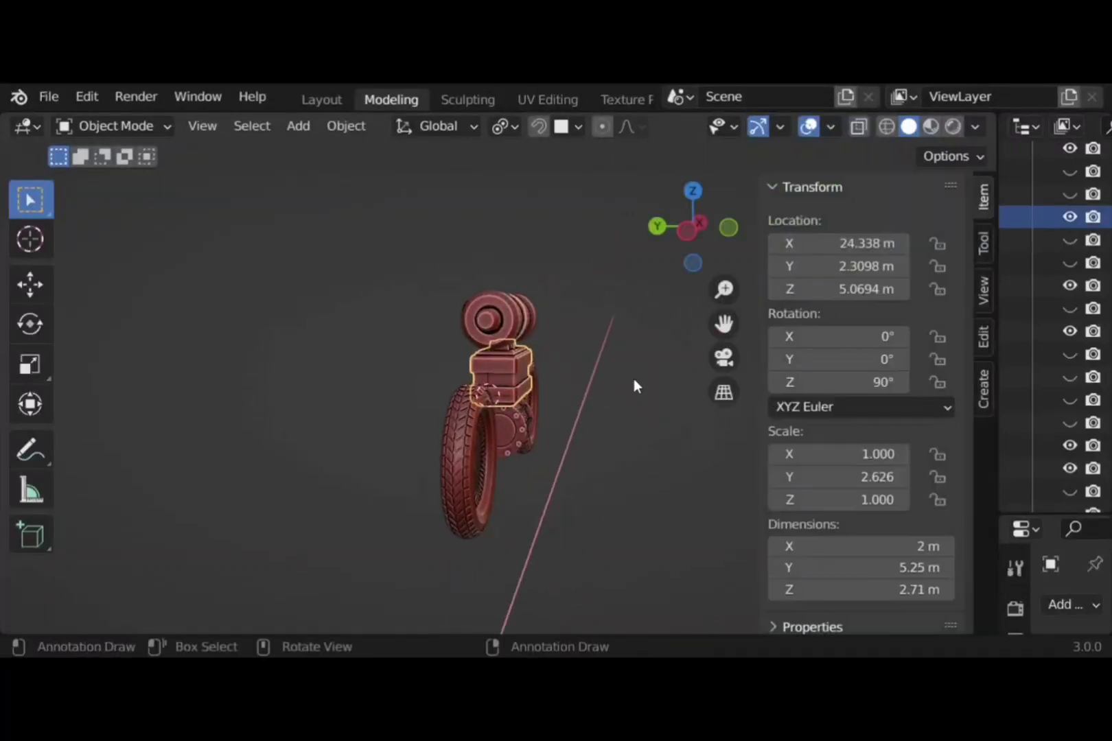
click(986, 328)
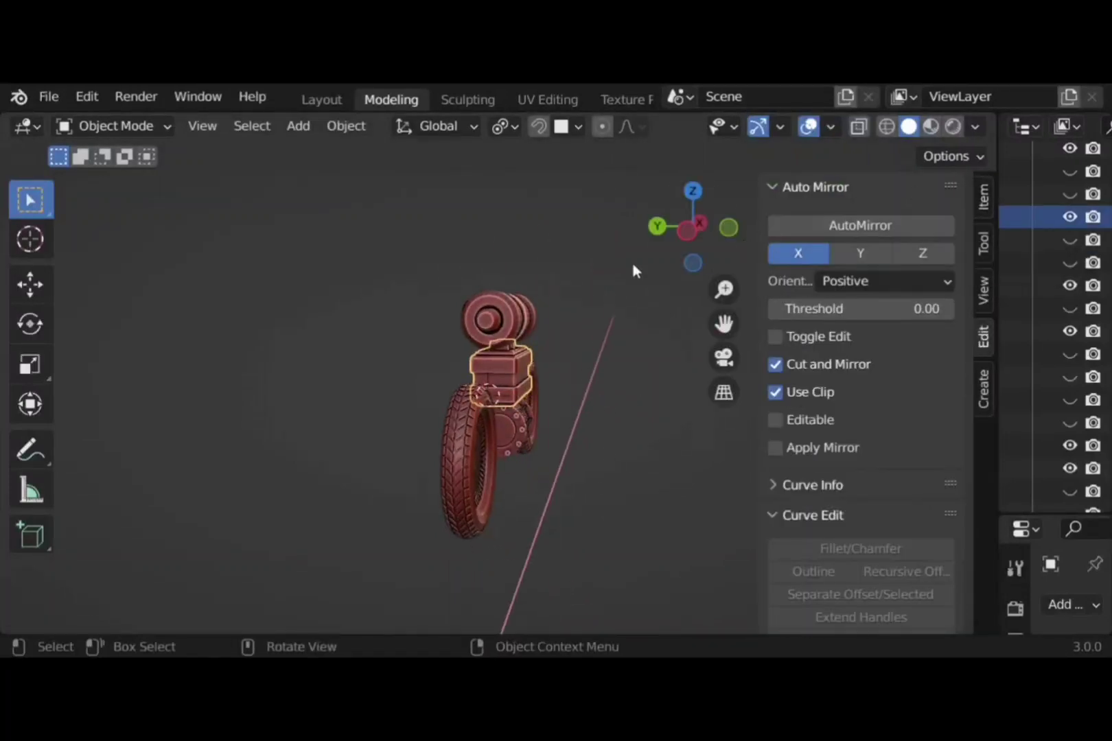
click(856, 227)
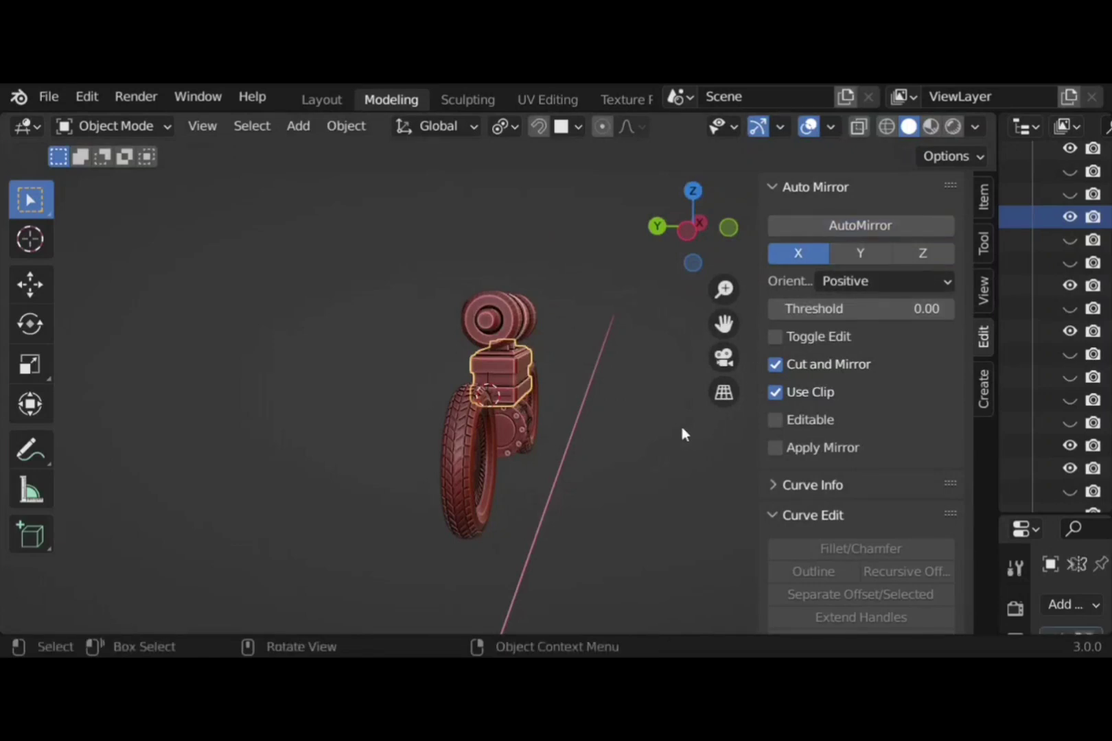
Enter Edit Mode on the mirrored engine block, add a cylinder to its mesh and scale the cylinder down
key(Tab)
key(n)
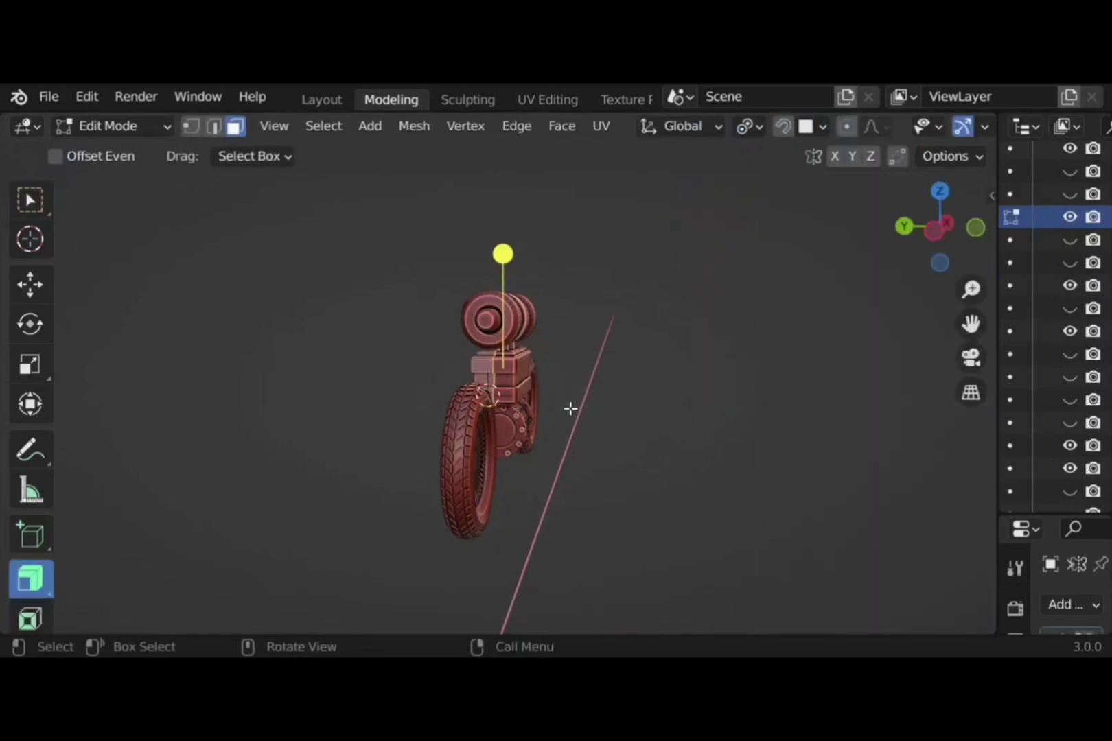
click(379, 128)
click(420, 267)
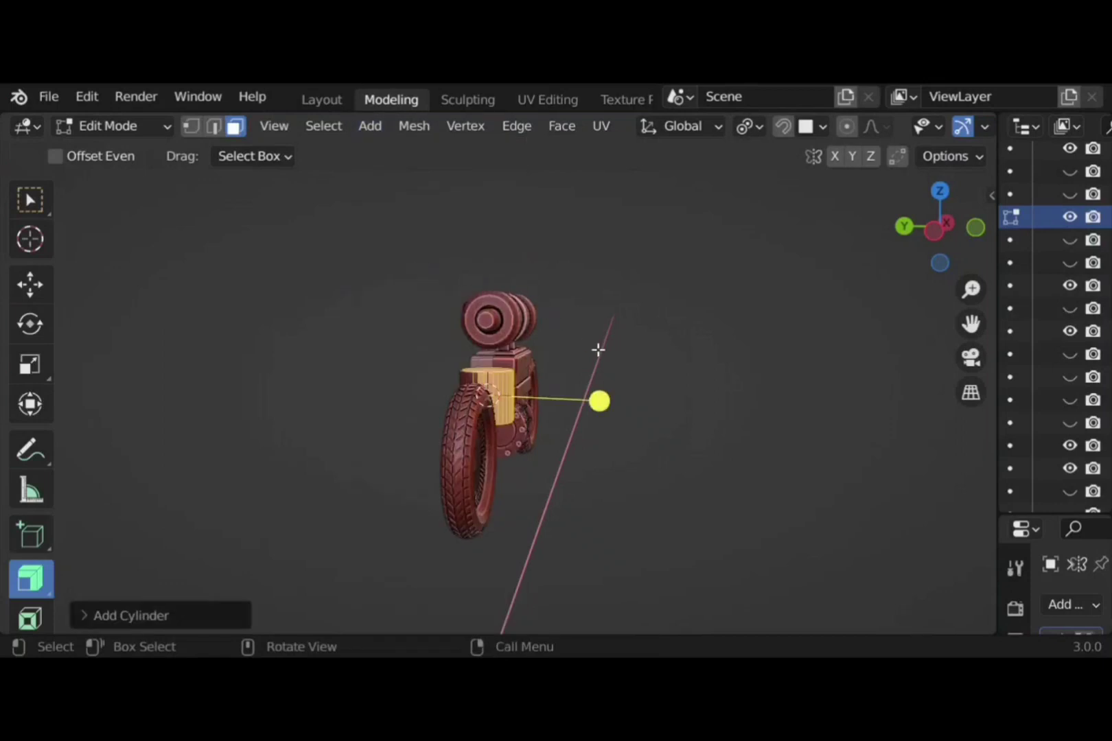
key(s)
click(589, 438)
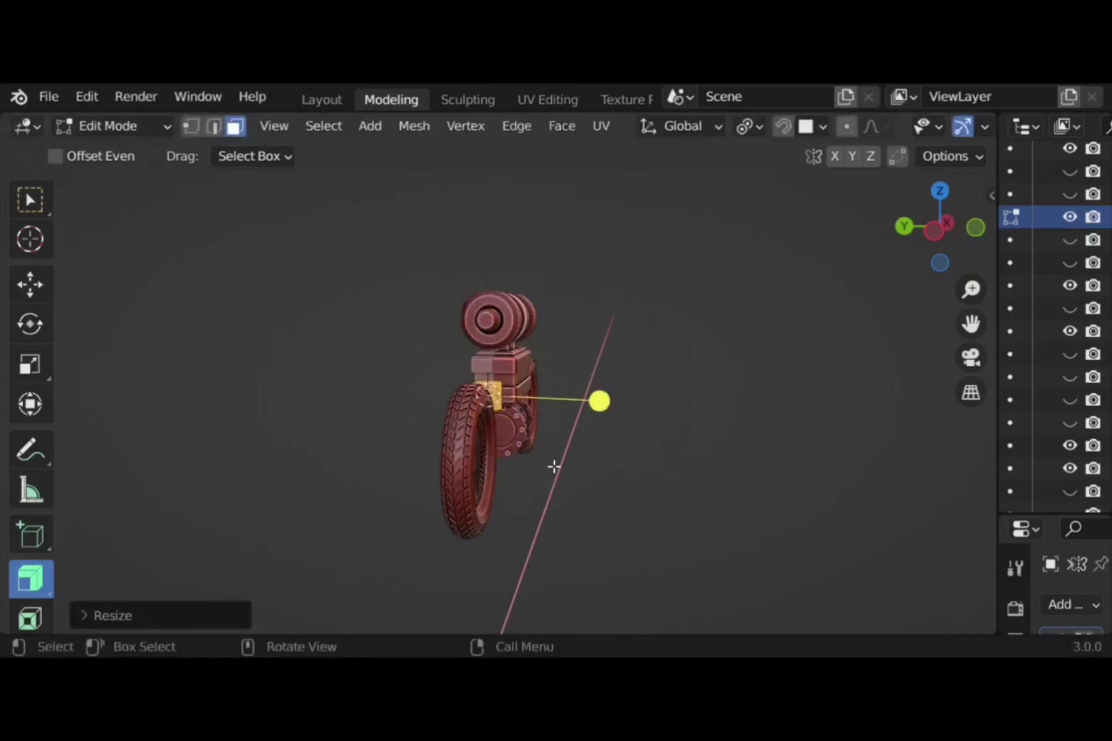
Move the cylinder outward along Y so it forms a long crossbar with its mirrored half
key(g)
key(y)
click(618, 467)
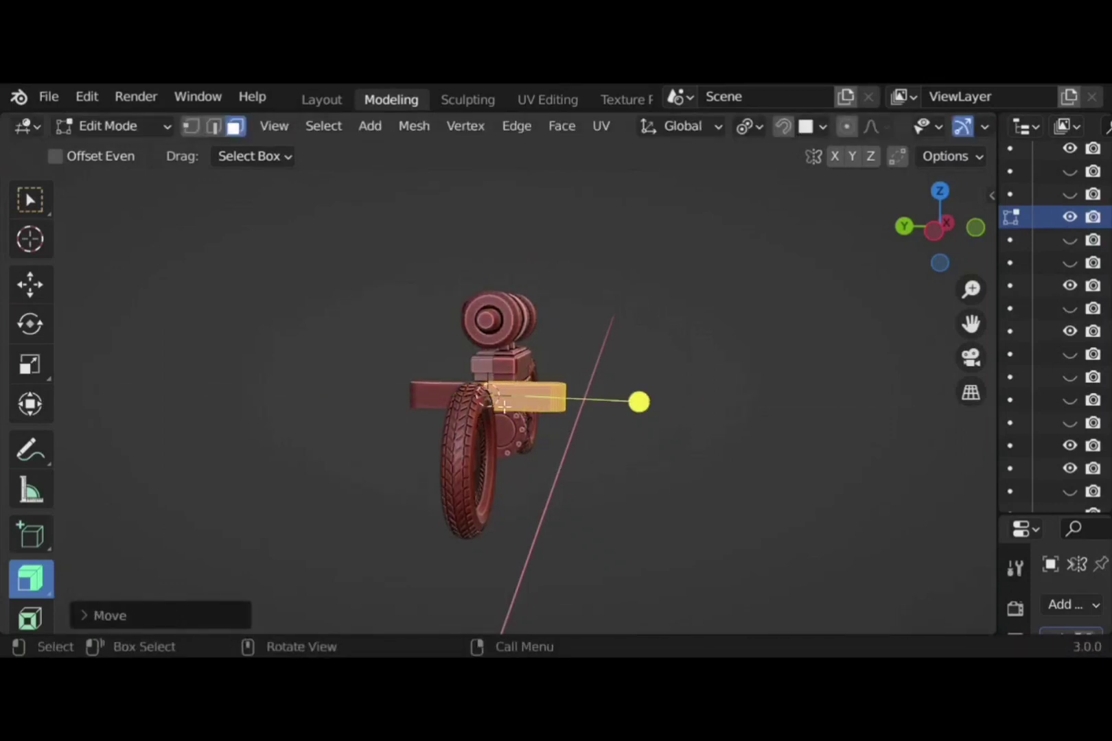
middle_drag(504, 406, 499, 455)
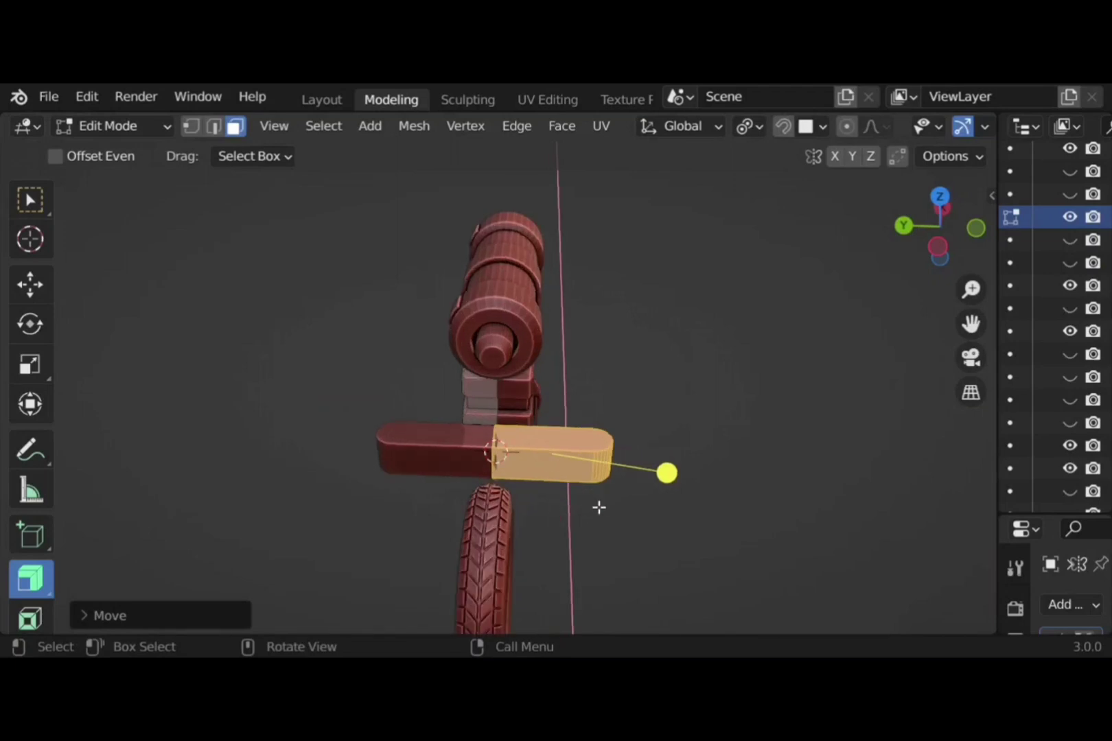
Scale the crossbar half down uniformly and then resize it along the Y axis only
middle_drag(598, 506, 502, 430)
key(s)
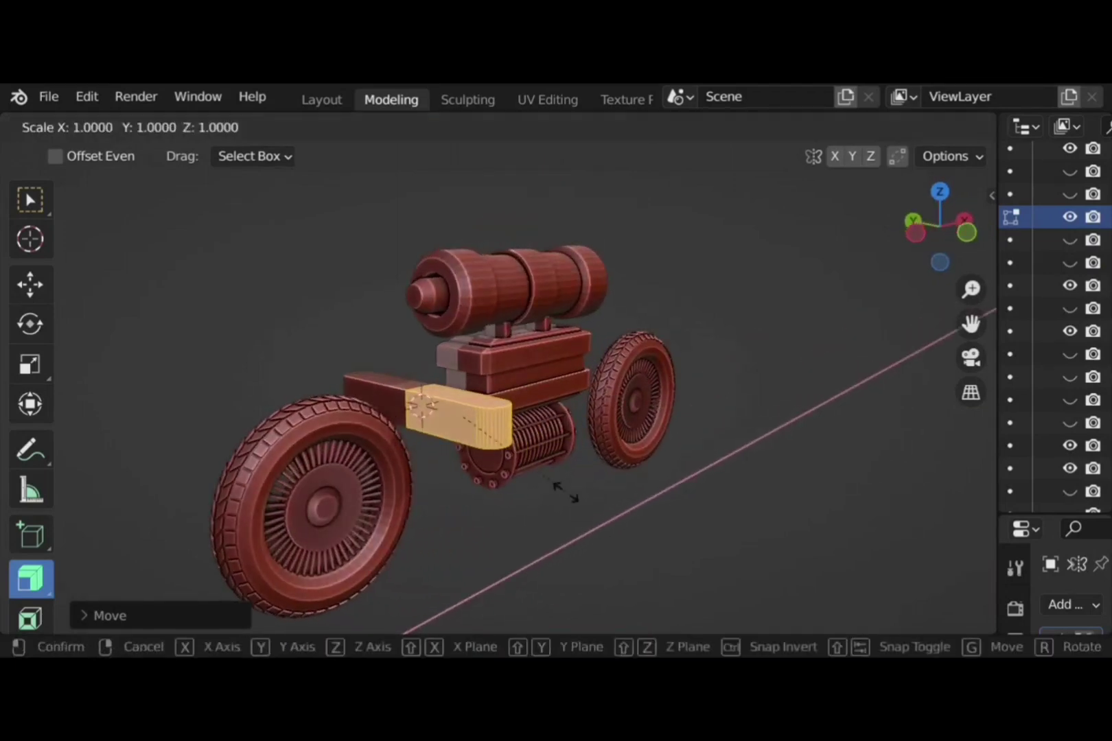
click(506, 472)
middle_drag(507, 472, 621, 521)
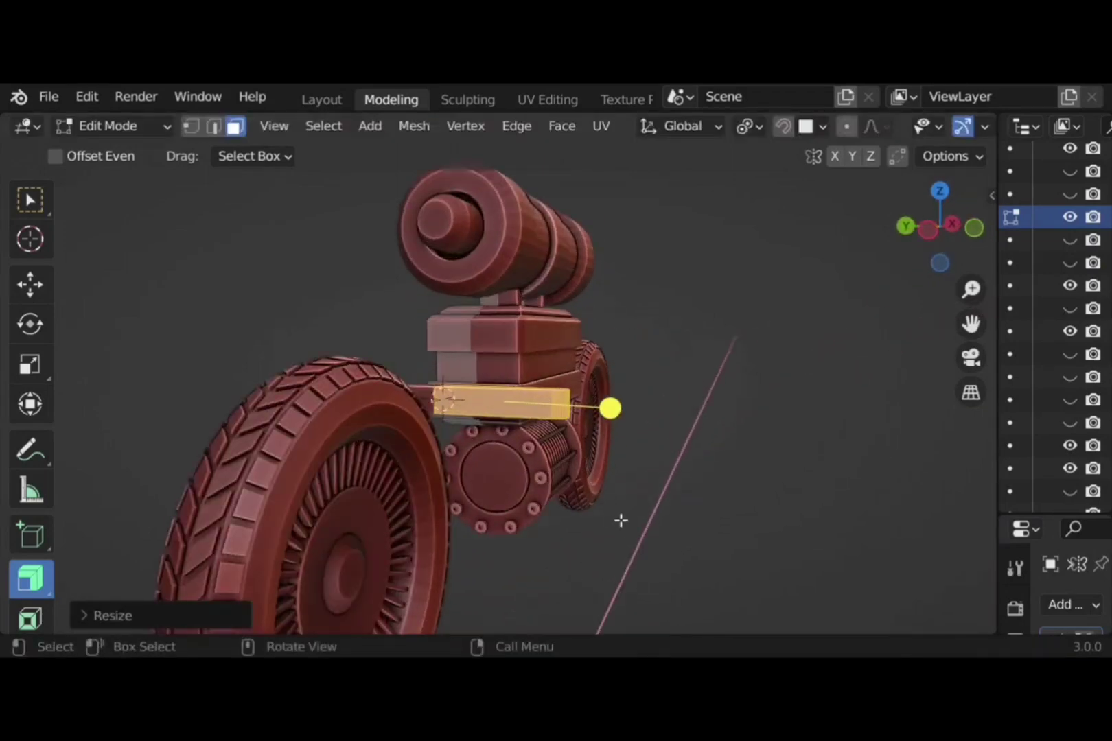
key(s)
key(y)
click(595, 501)
Raise the crossbar along Z to just below the upper cylinder and move it about 1.49 m along negative X
mouse_move(500, 475)
middle_down()
mouse_move(454, 491)
mouse_move(489, 489)
middle_up()
key(g)
key(z)
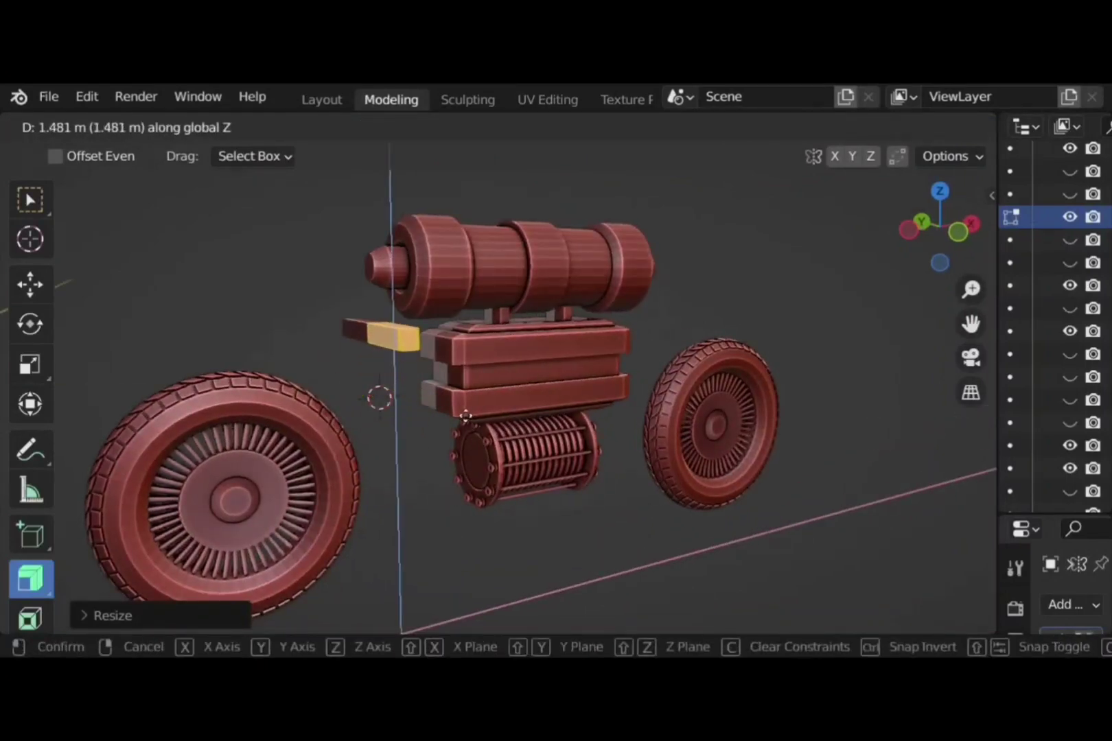
click(462, 398)
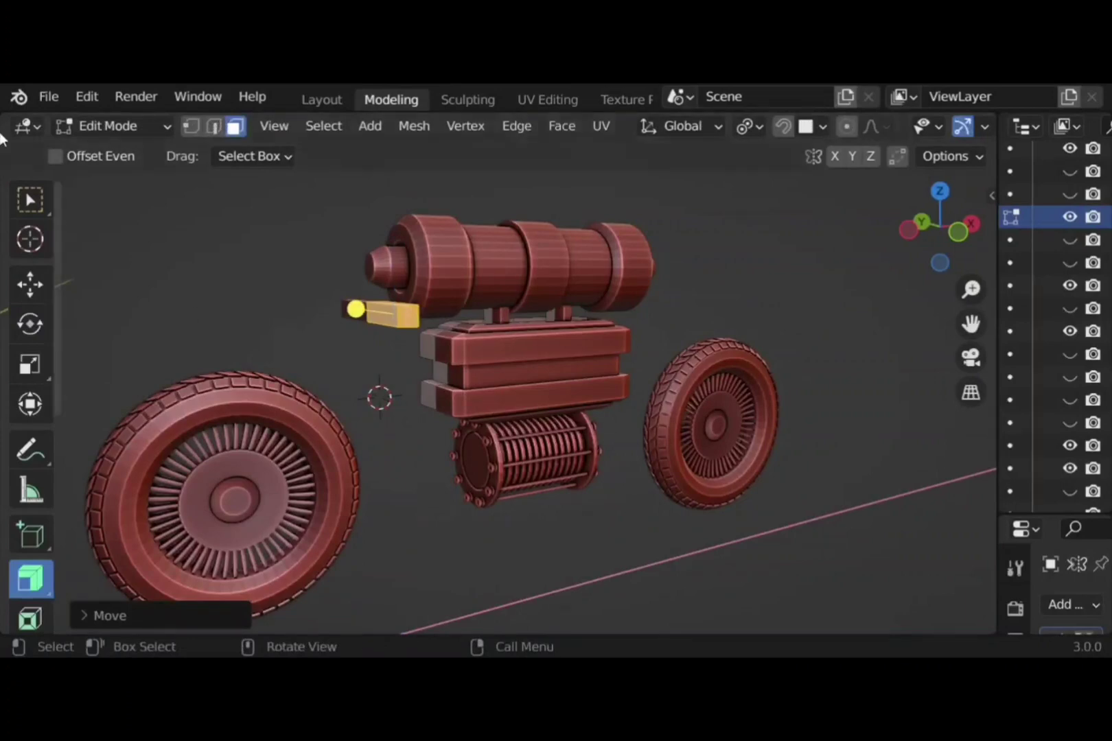
key(w)
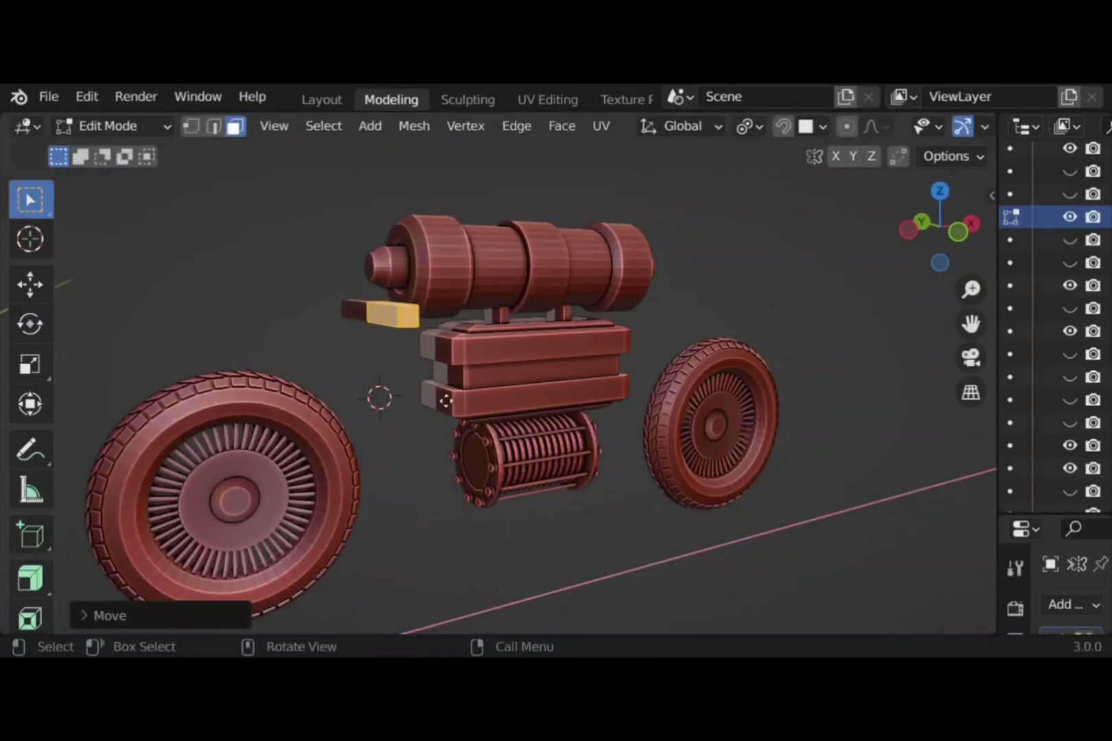
key(g)
key(x)
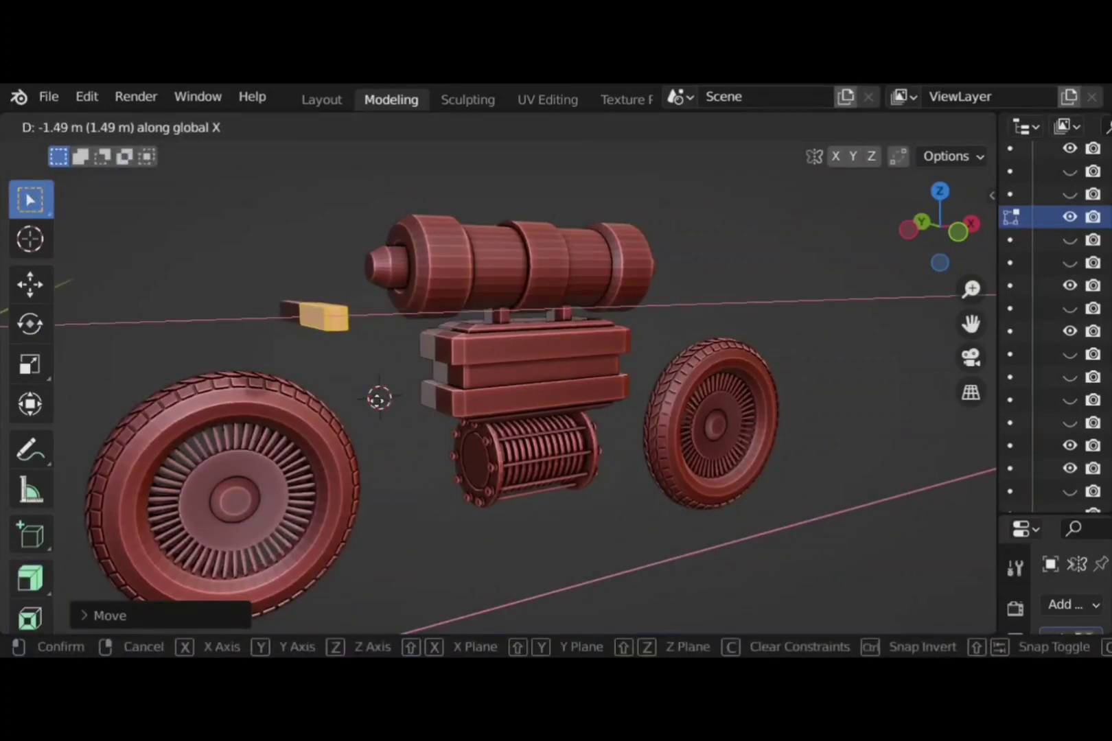
click(421, 410)
Tilt the crossbar about the global Y axis
key(r)
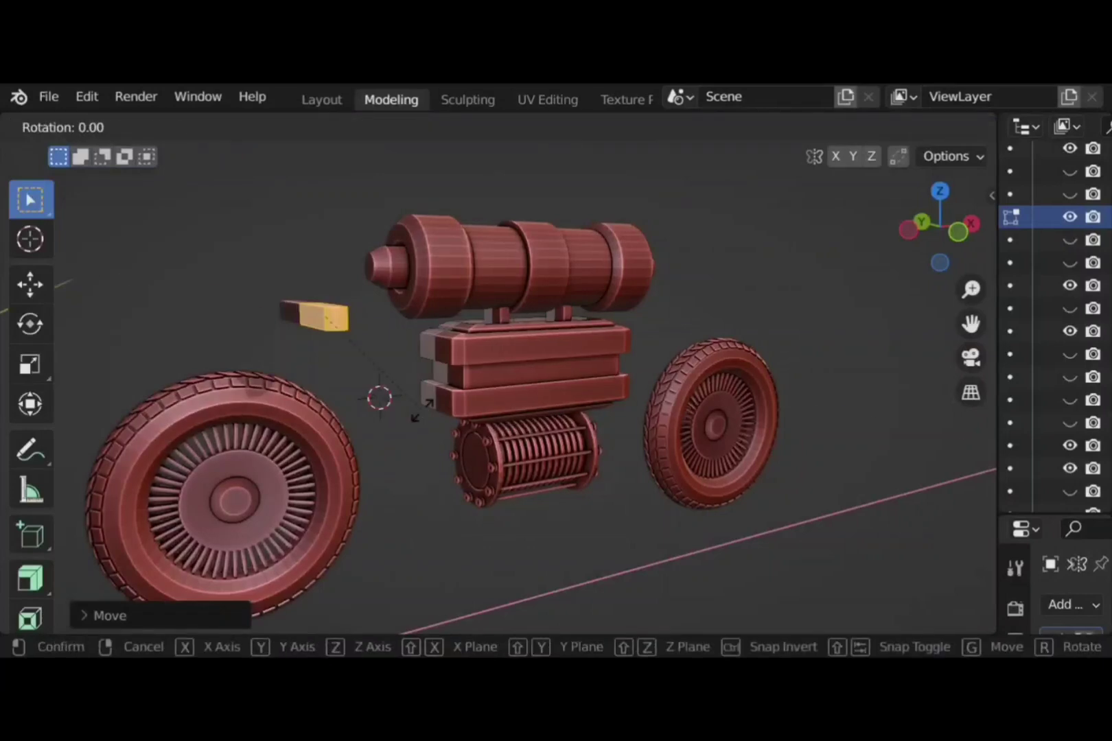
key(y)
key(Return)
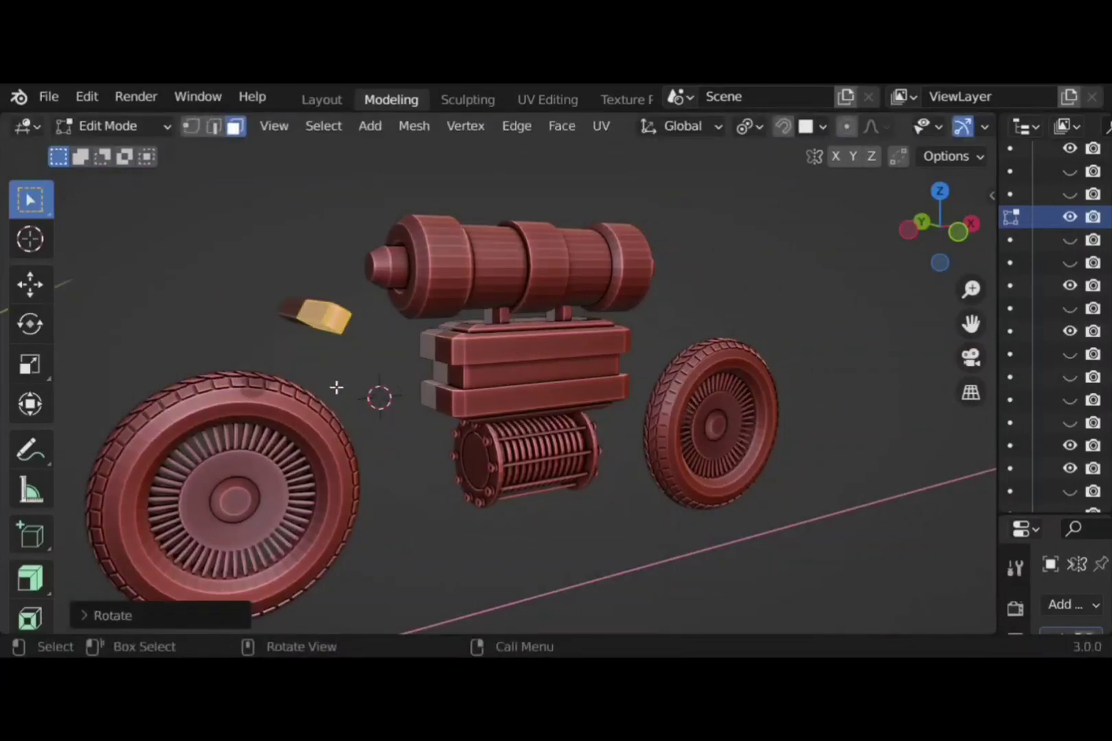
middle_drag(337, 388, 472, 298)
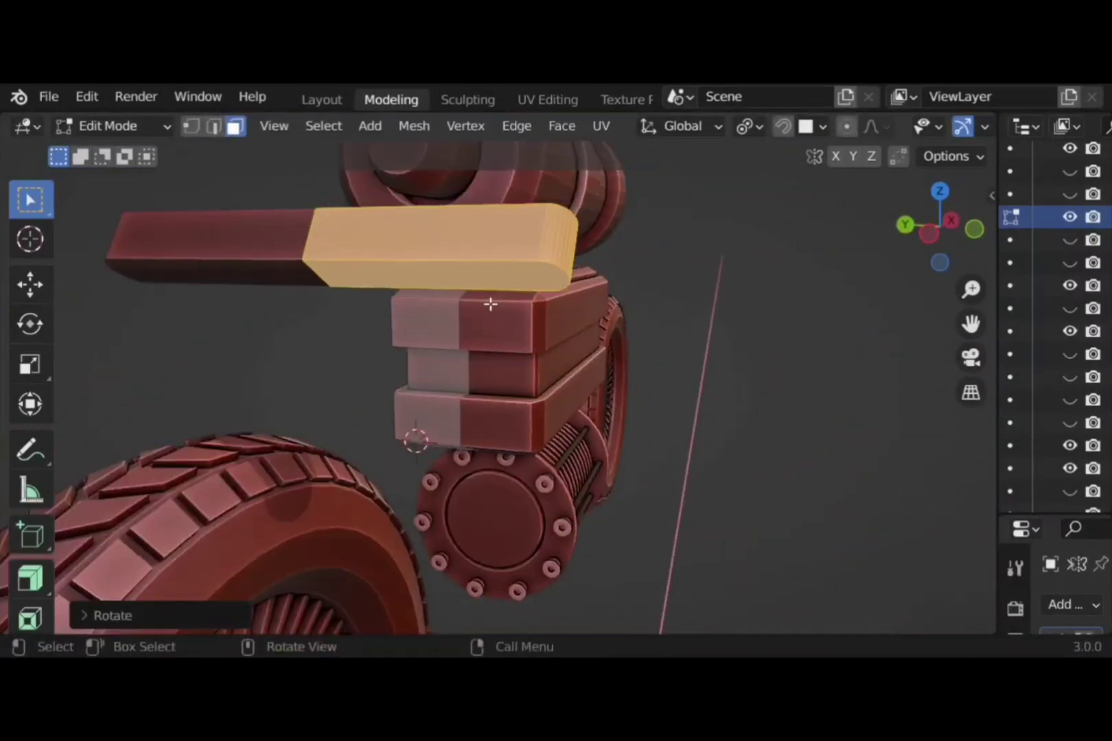
click(531, 263)
key(ctrl+r)
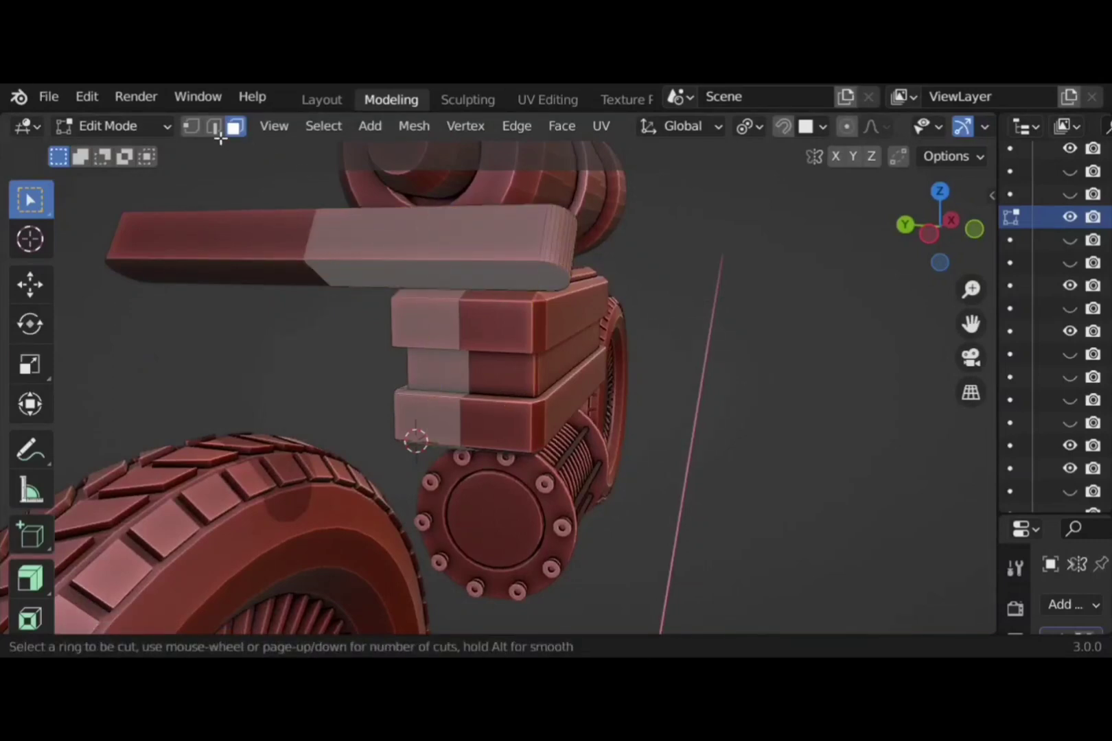
key(Escape)
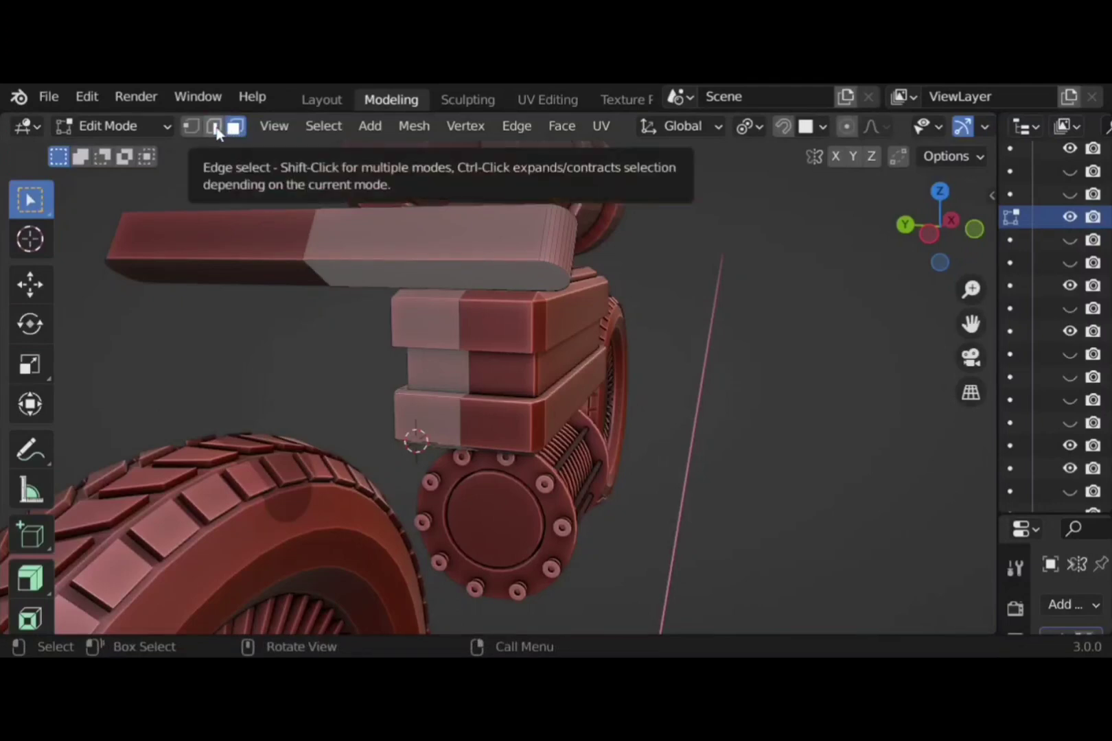
Cut a line with the Knife across the crossbar's lower face near its rounded outer end, and return to box selection
scroll(42, 446, down, 5)
scroll(30, 439, down, 1)
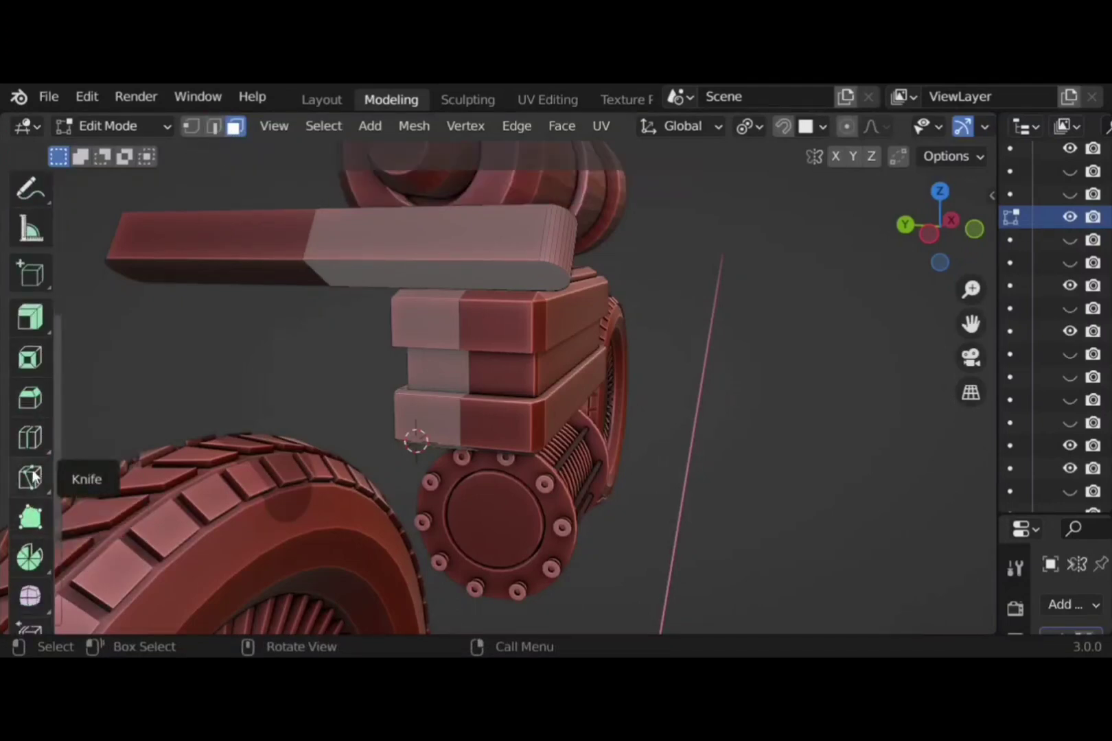
click(30, 477)
middle_drag(481, 343, 741, 453)
click(632, 283)
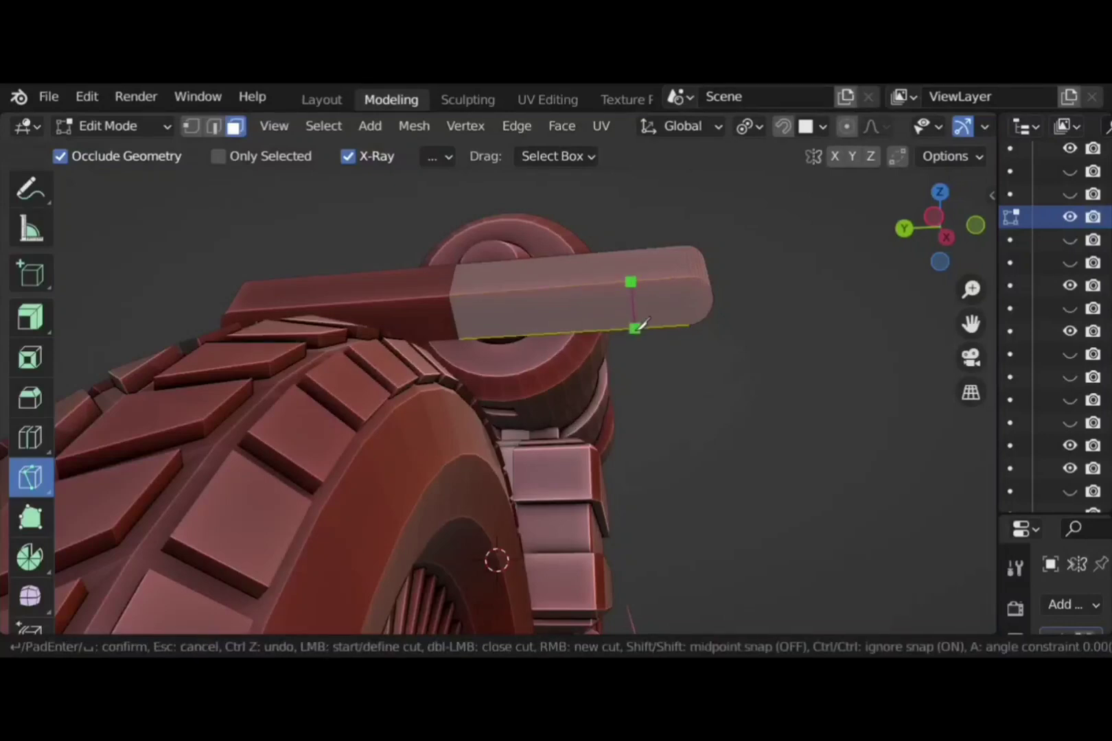
key(Return)
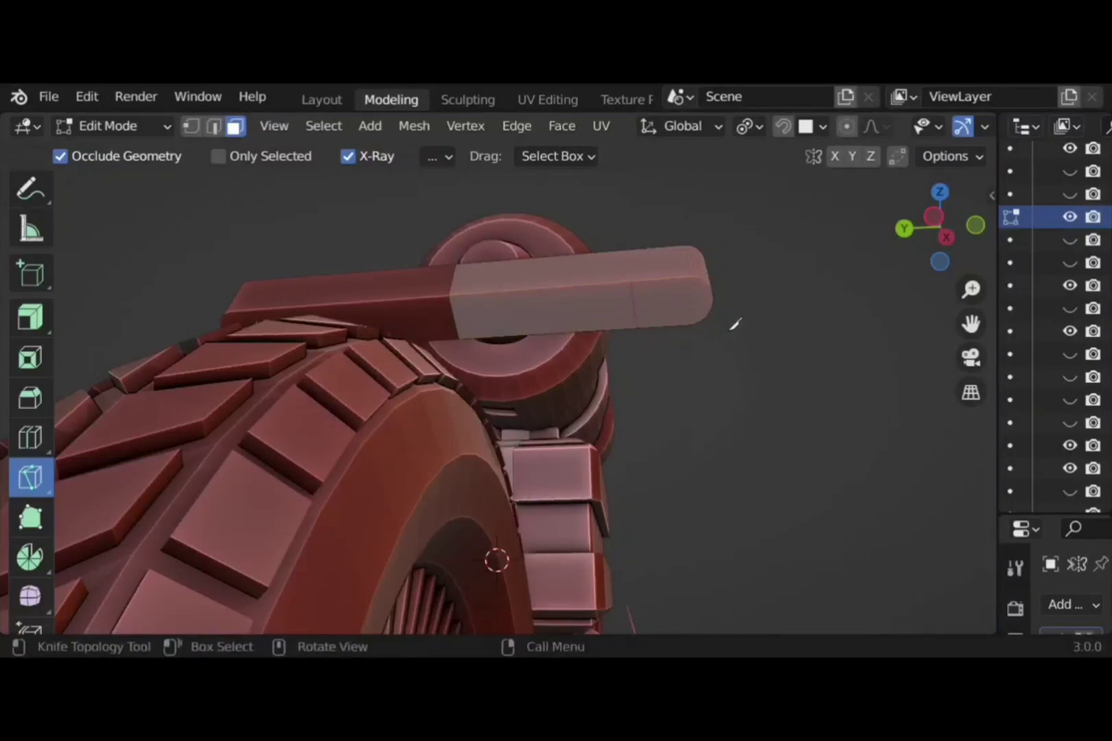
scroll(24, 213, up, 5)
click(30, 199)
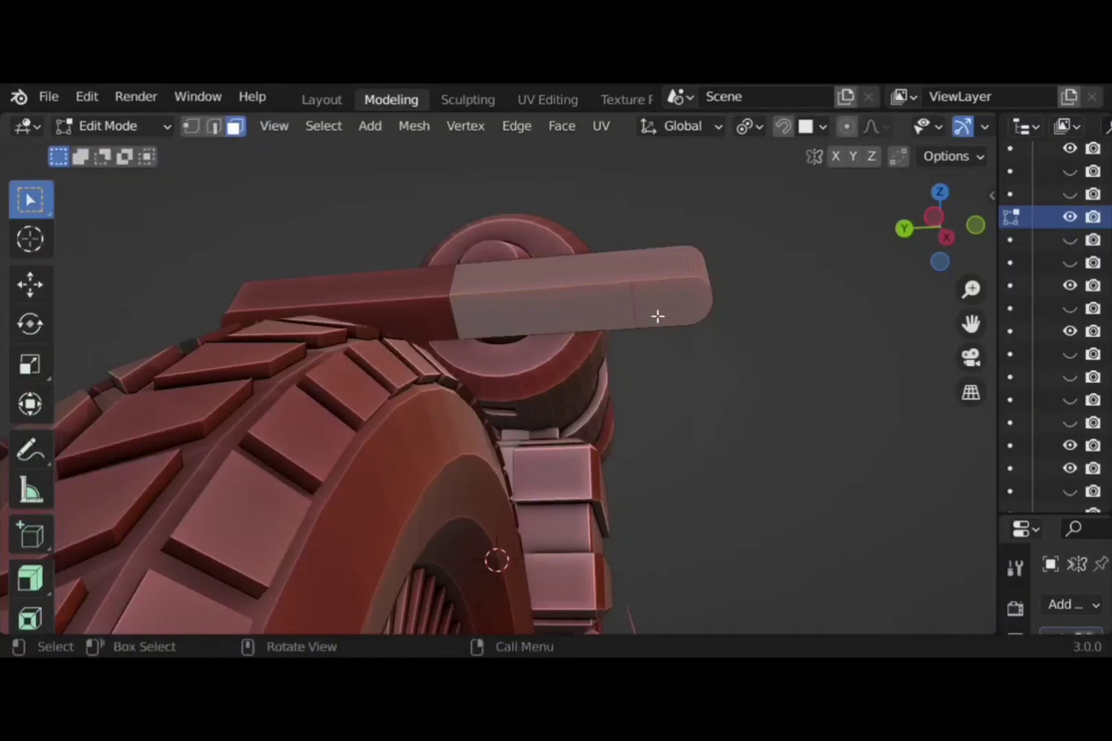
Inset the rounded end face separated by the knife cut on the crossbar
click(659, 312)
key(i)
click(804, 410)
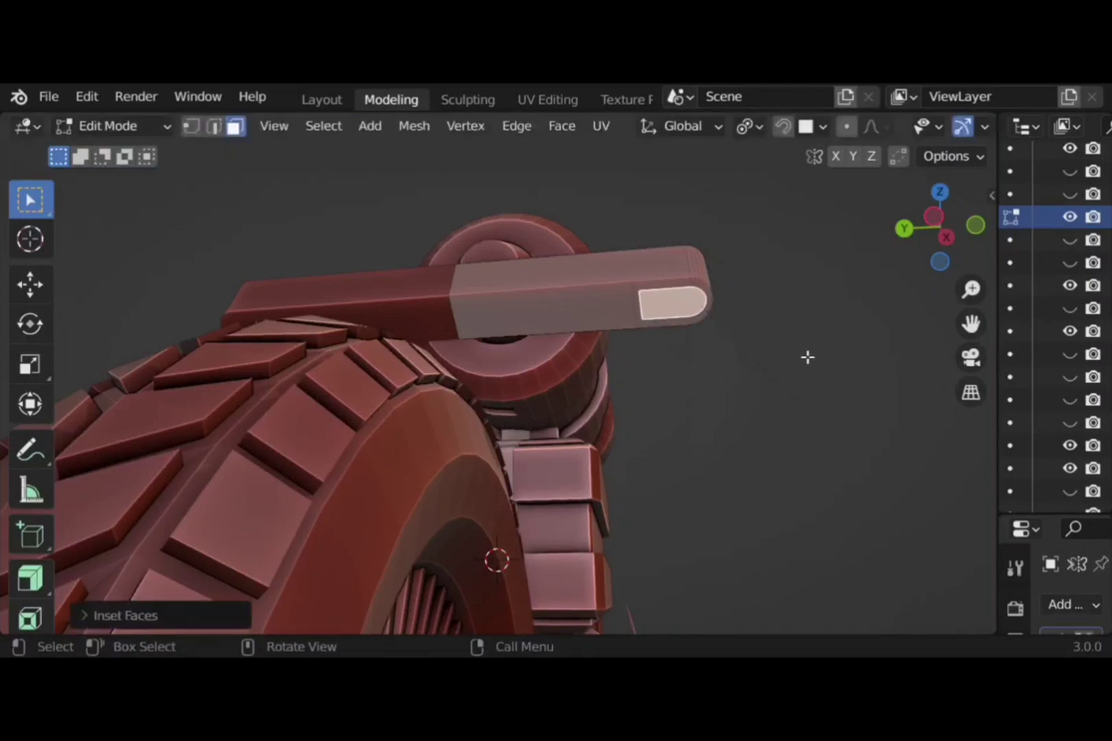
Try extruding the inset face out of the crossbar twice, undoing each extrusion
middle_drag(804, 358, 759, 372)
key(e)
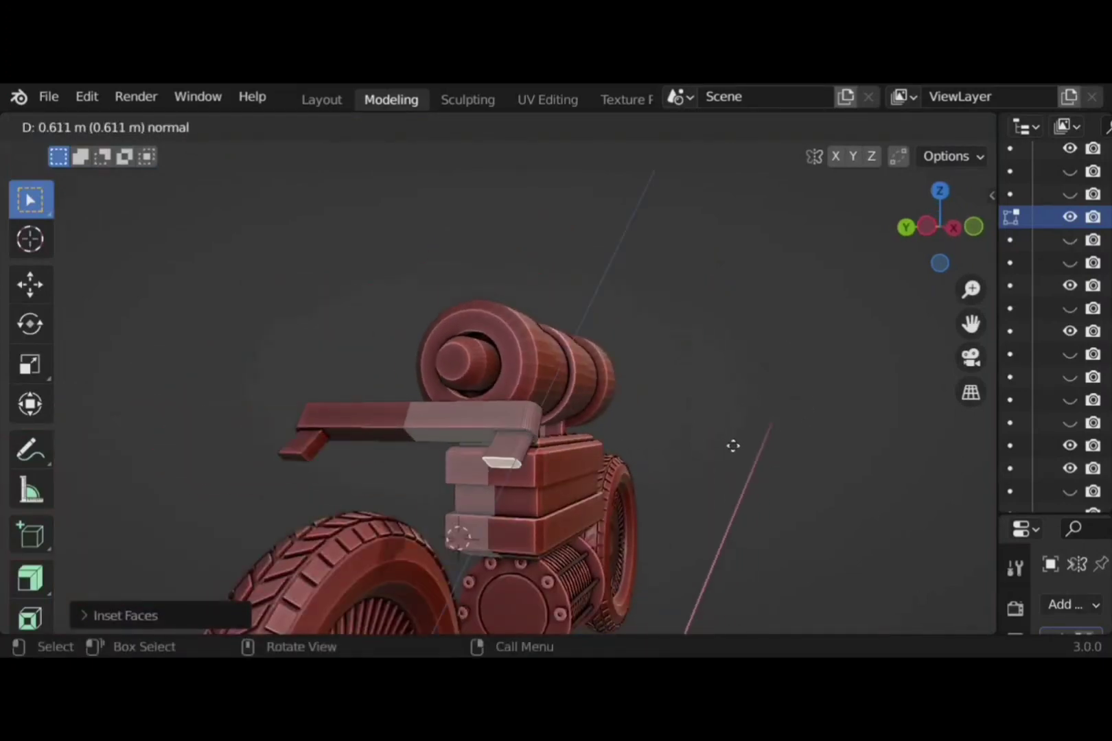
click(705, 519)
middle_drag(705, 519, 512, 464)
scroll(620, 439, down, 5)
key(ctrl+z)
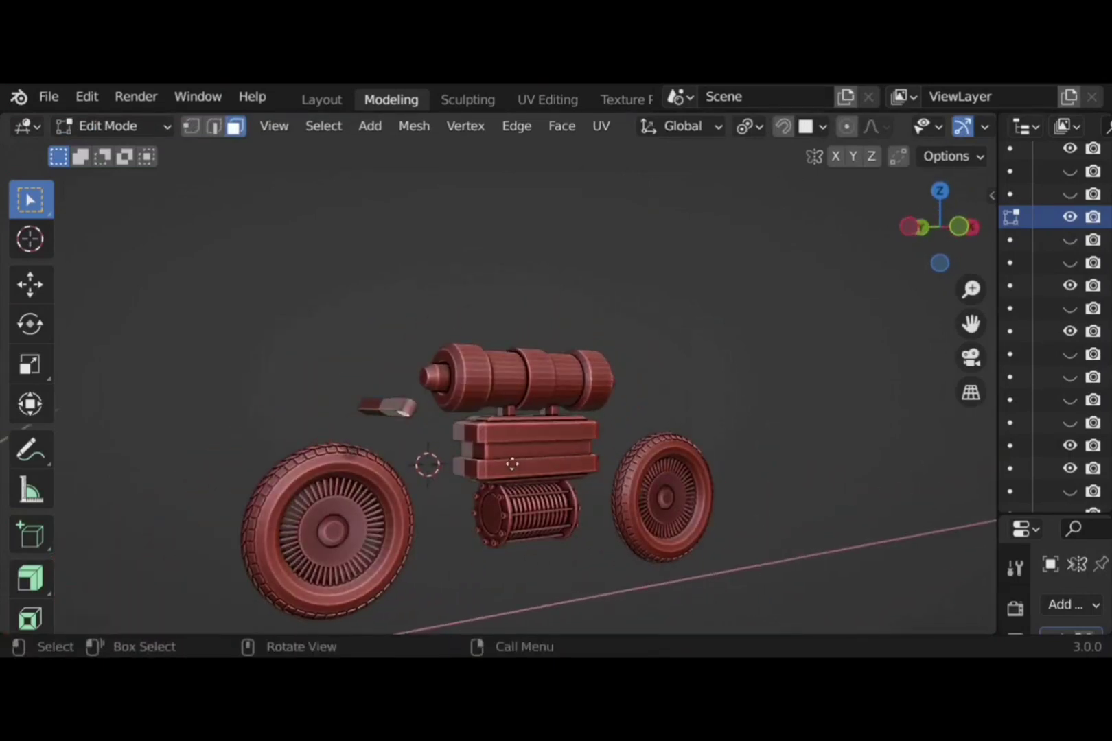
key(e)
click(503, 484)
key(ctrl+z)
Select the whole linked crossbar and rotate it 45° about the global Y axis
scroll(410, 417, up, 1)
key(l)
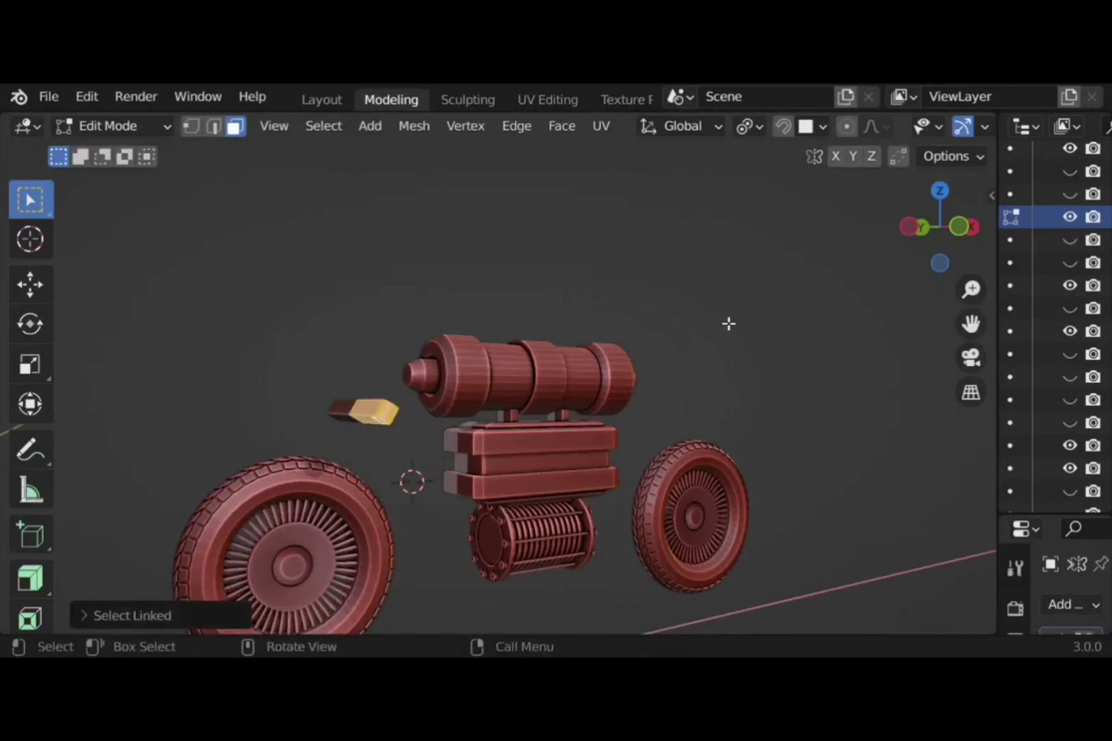
key(r)
key(y)
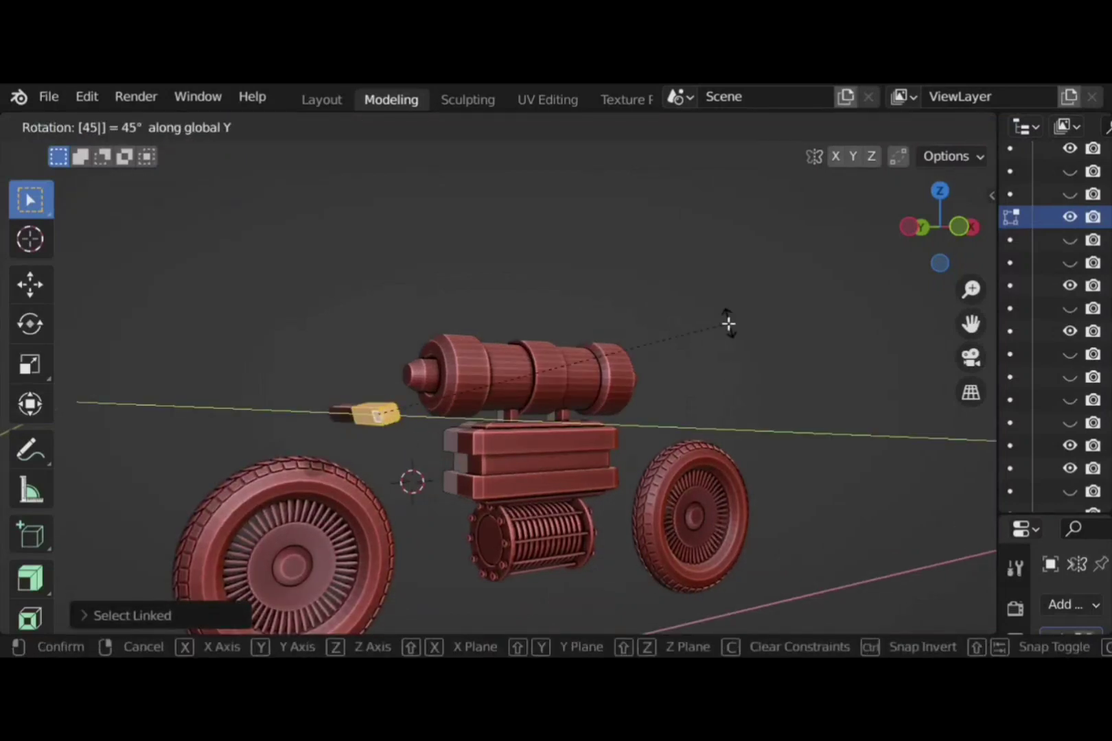
key(Return)
In the front view, rotate the crossbar another 30° about Y and fine-tune its tilt freehand about Y
click(938, 232)
scroll(355, 427, up, 2)
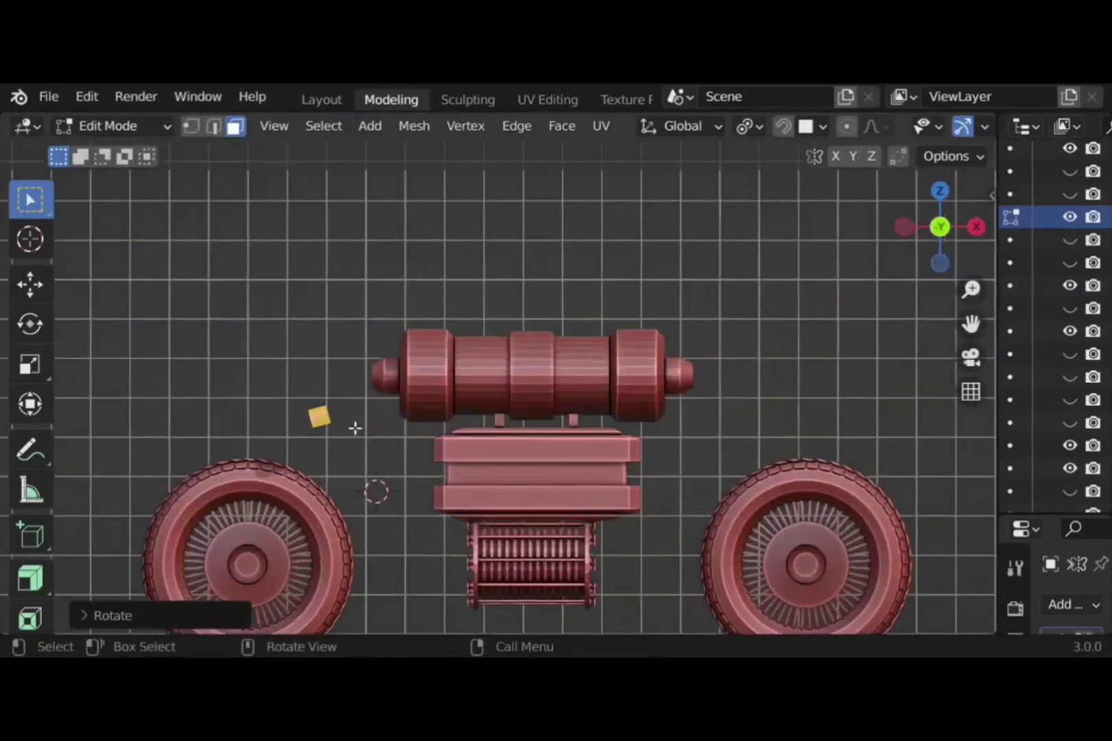
key(r)
key(y)
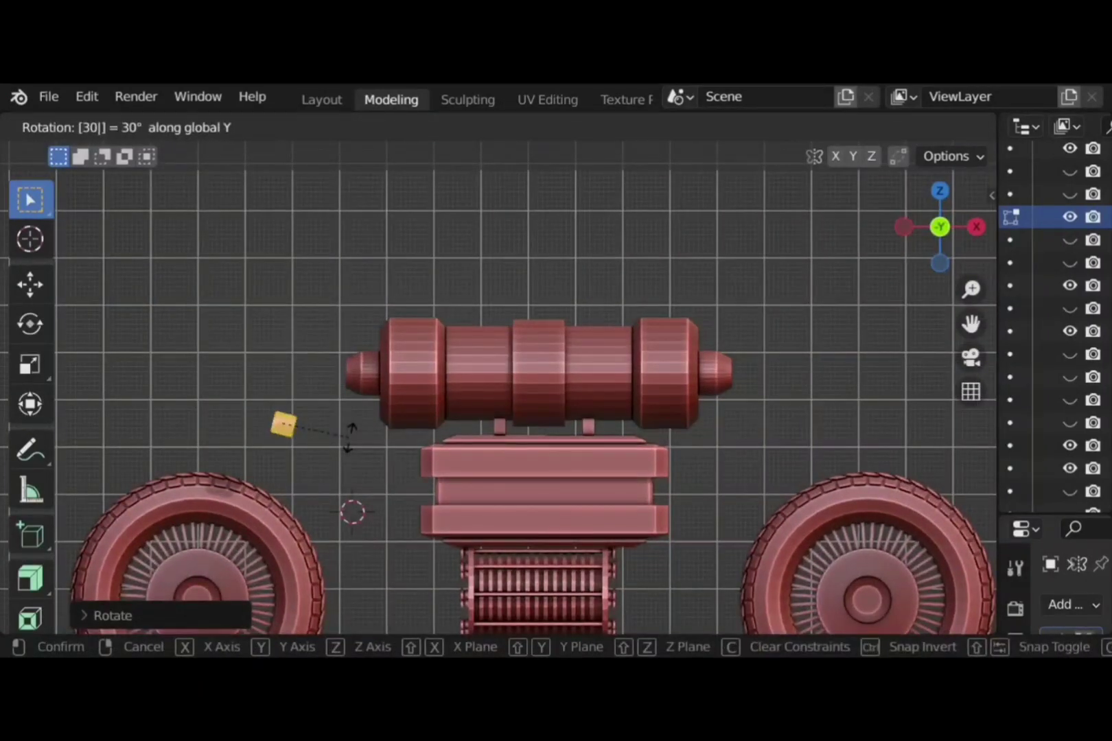
key(Return)
key(r)
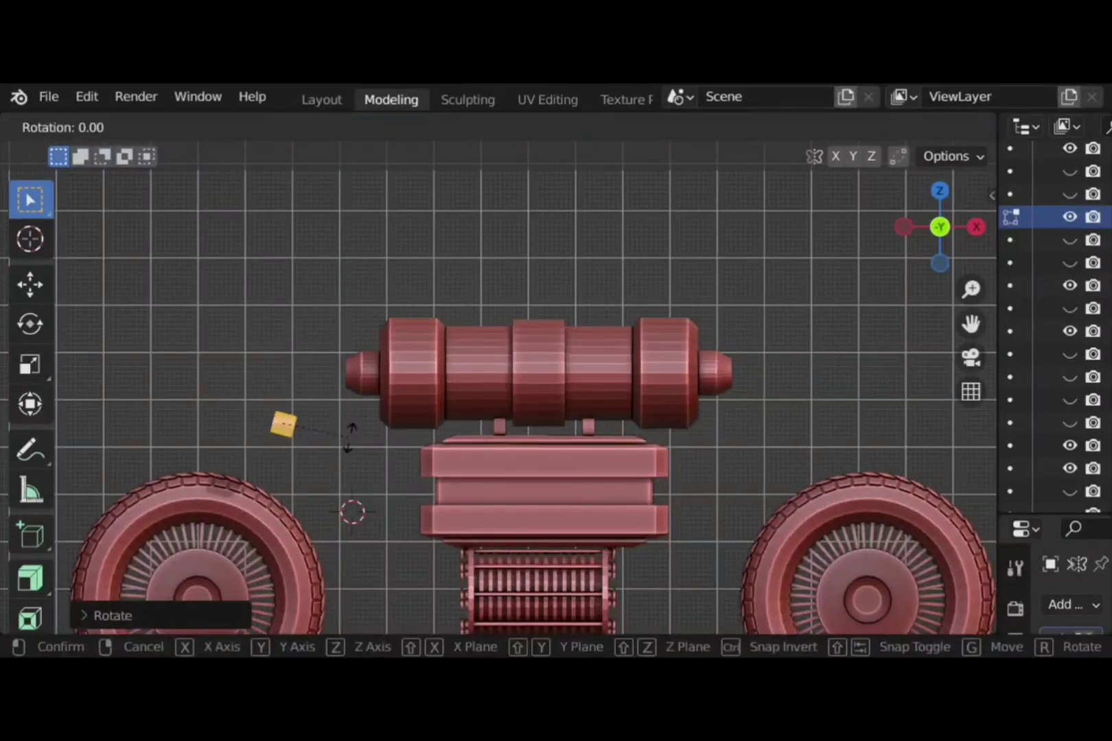
key(y)
click(350, 423)
Extrude the inset face outward into an arm at the crossbar's end and inset the arm's end face
middle_drag(350, 423, 355, 476)
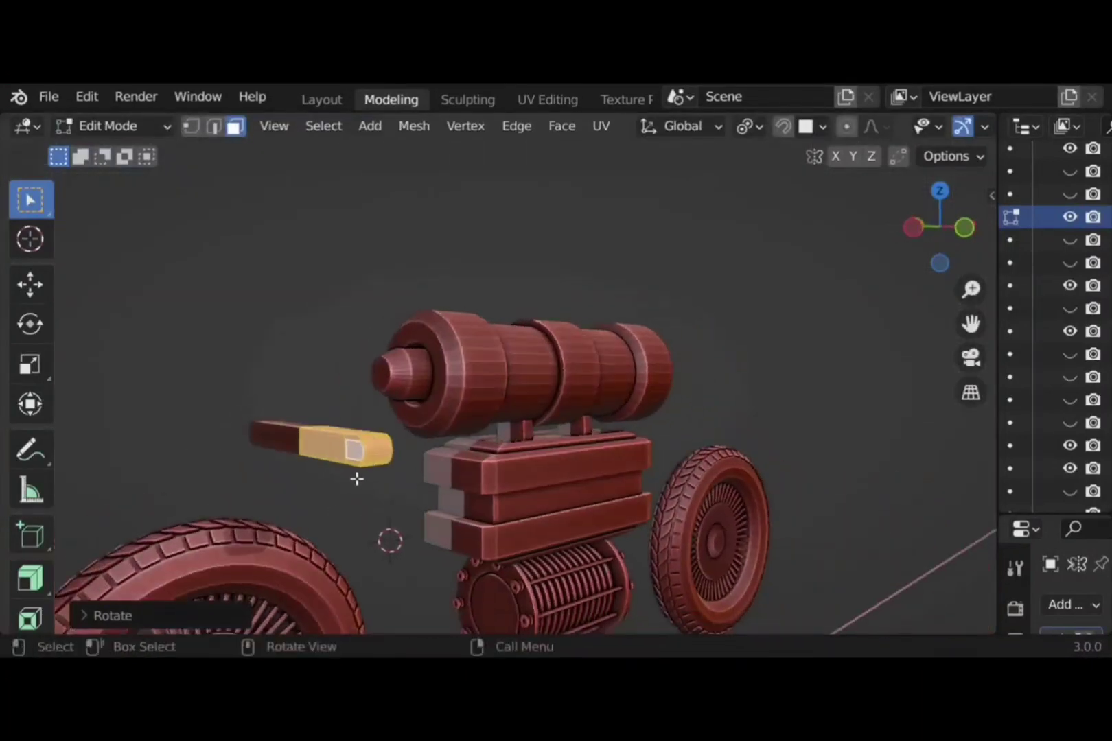
click(357, 469)
key(e)
click(377, 508)
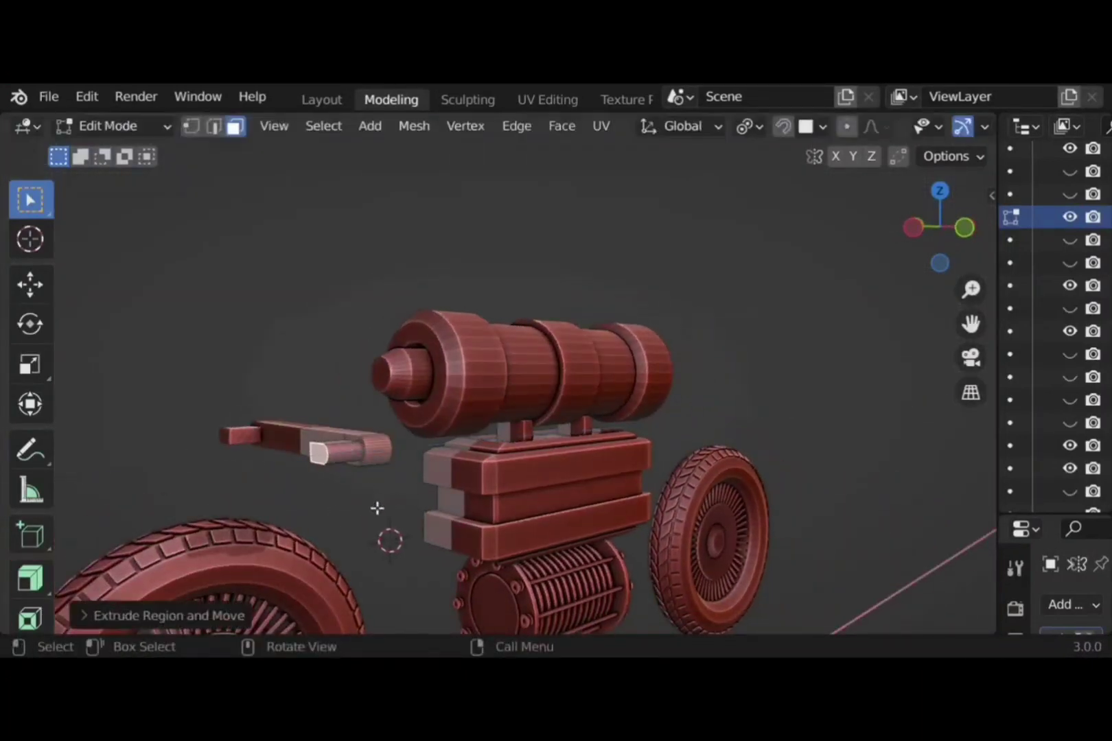
key(i)
click(455, 539)
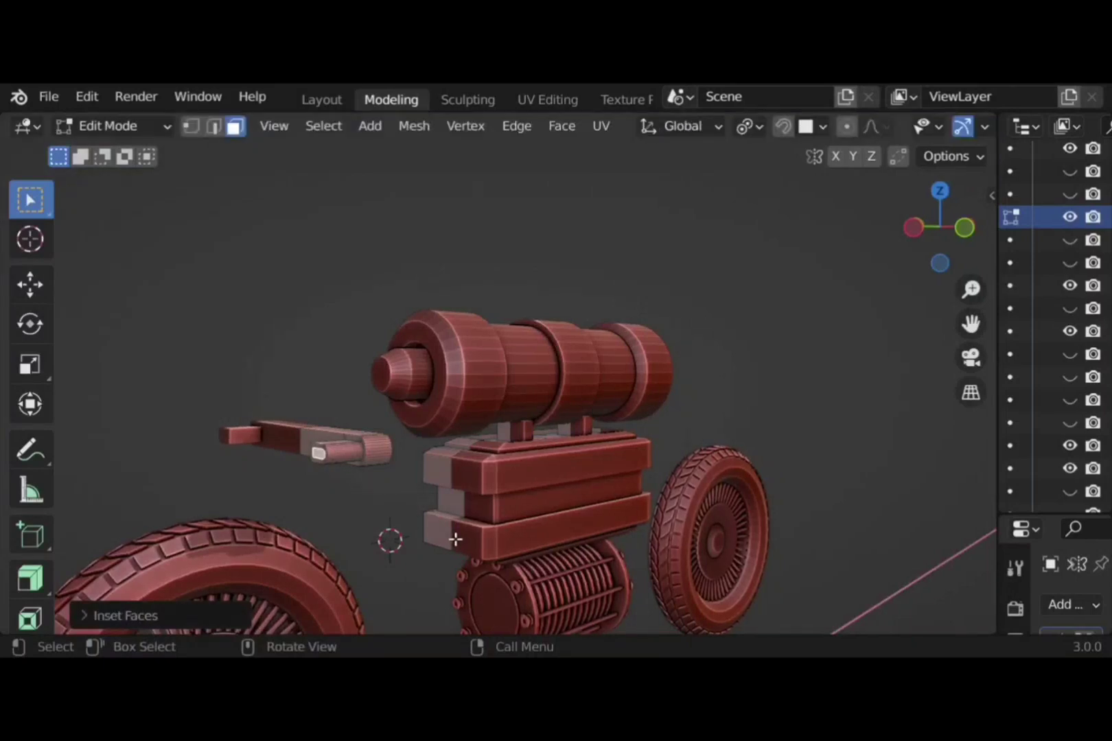
Extrude the inset end face of the crossbar's arm outward into a longer, thinner arm section
key(KP_Decimal)
scroll(446, 515, down, 8)
middle_drag(447, 512, 448, 479)
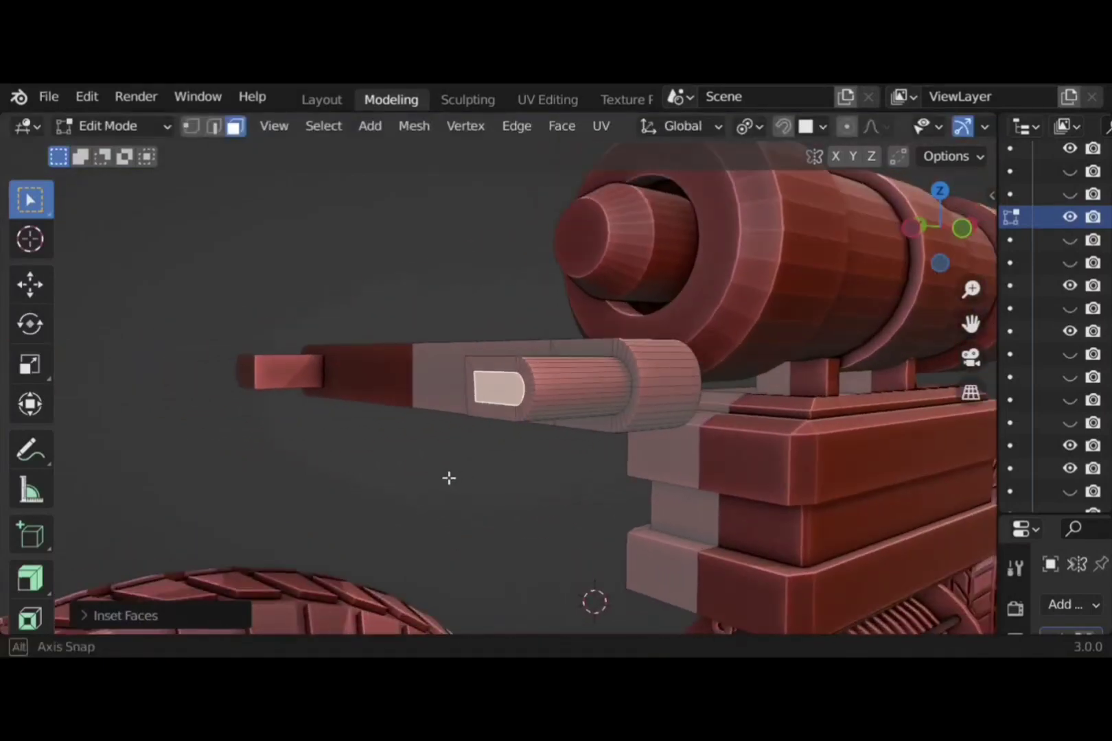
middle_drag(484, 418, 539, 487)
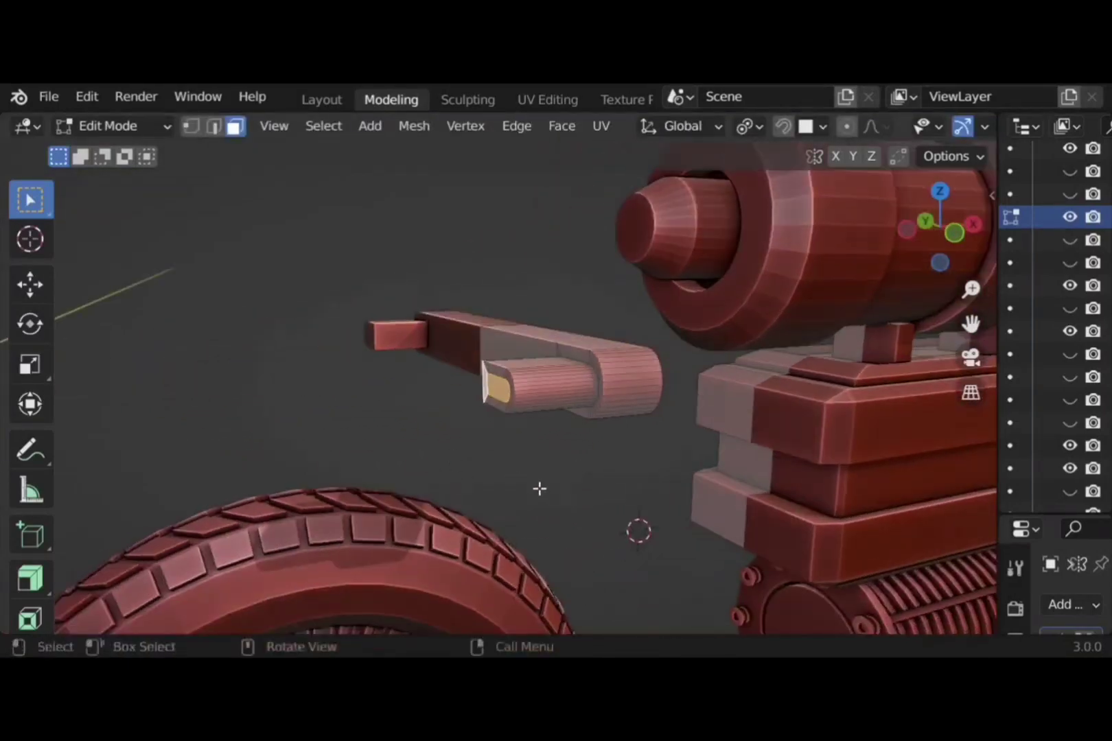
key(e)
click(336, 554)
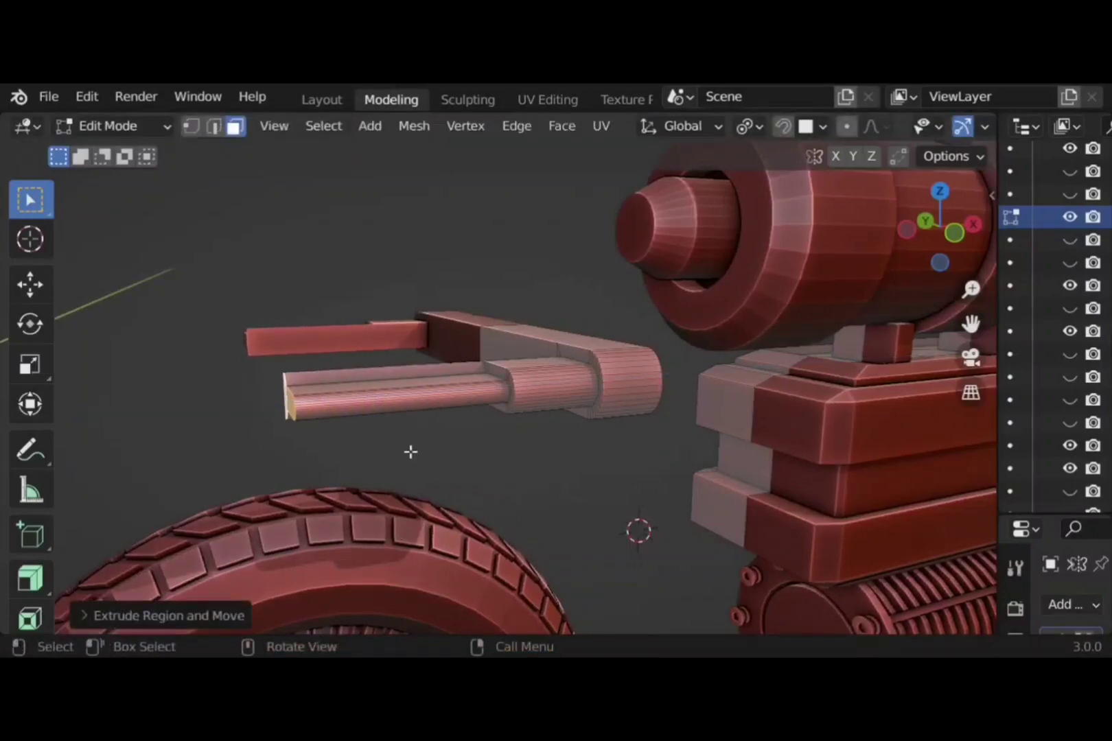
Leave mesh editing and move the coil spring from the spare parts along X and Y towards the front wheel
scroll(409, 452, down, 10)
scroll(347, 511, down, 4)
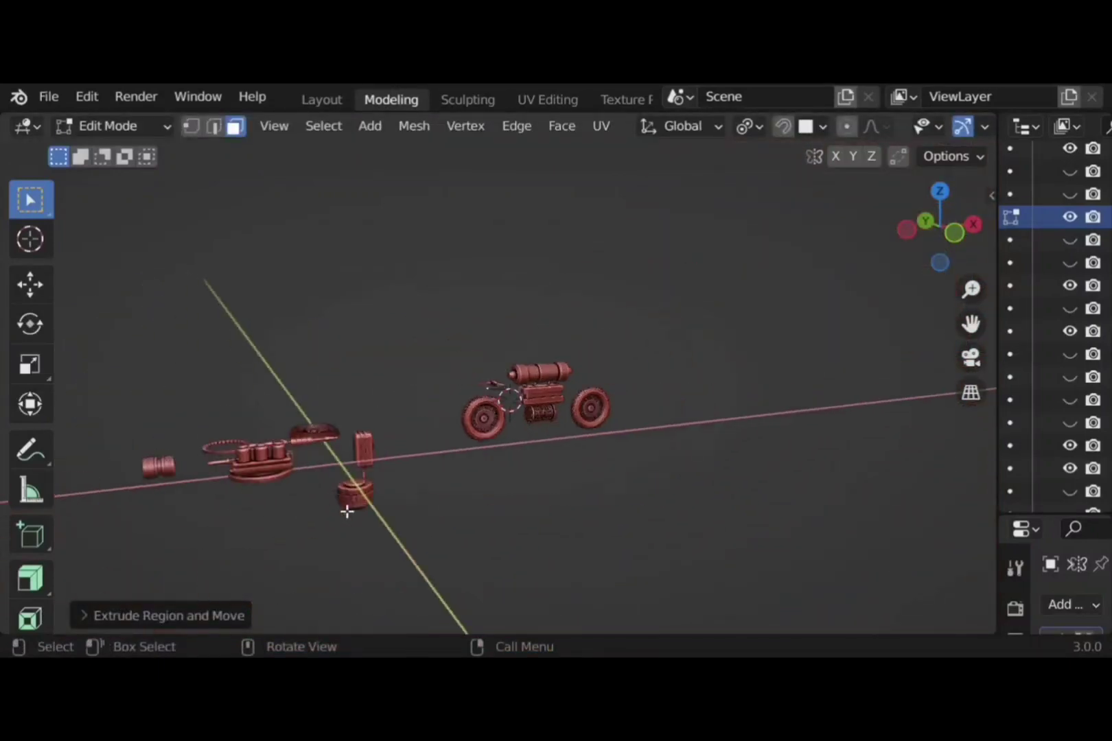
shift+middle_drag(214, 488, 394, 524)
key(Tab)
scroll(343, 505, up, 3)
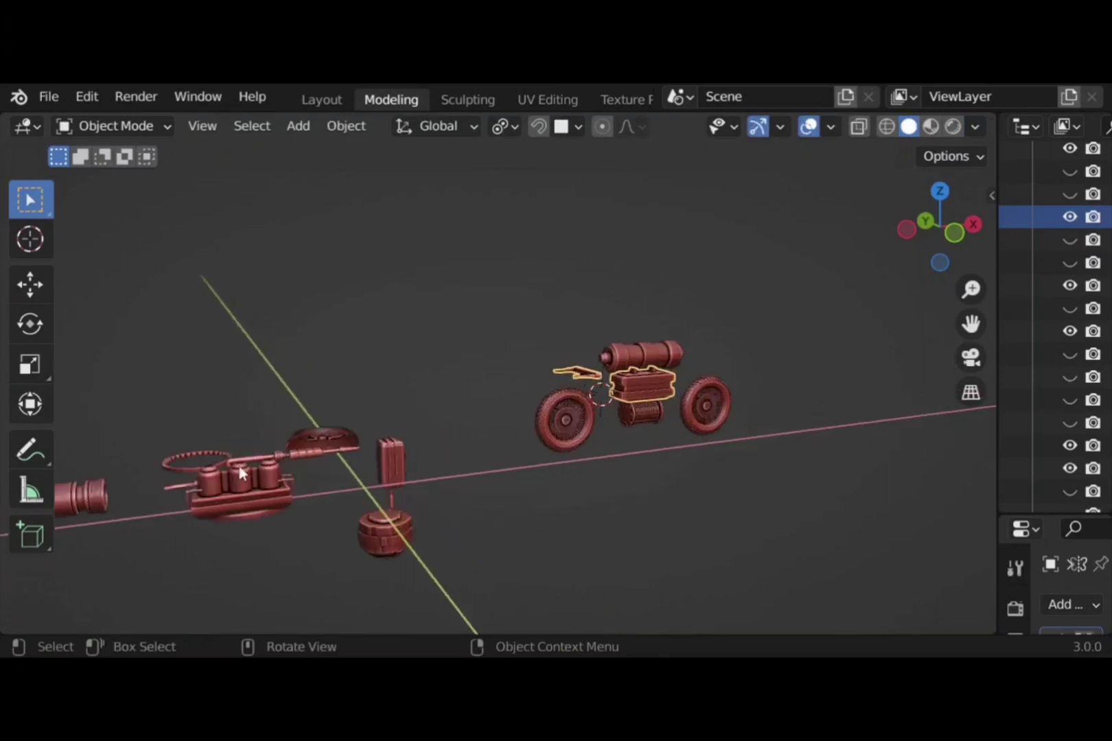
middle_drag(290, 544, 287, 489)
scroll(287, 490, down, 8)
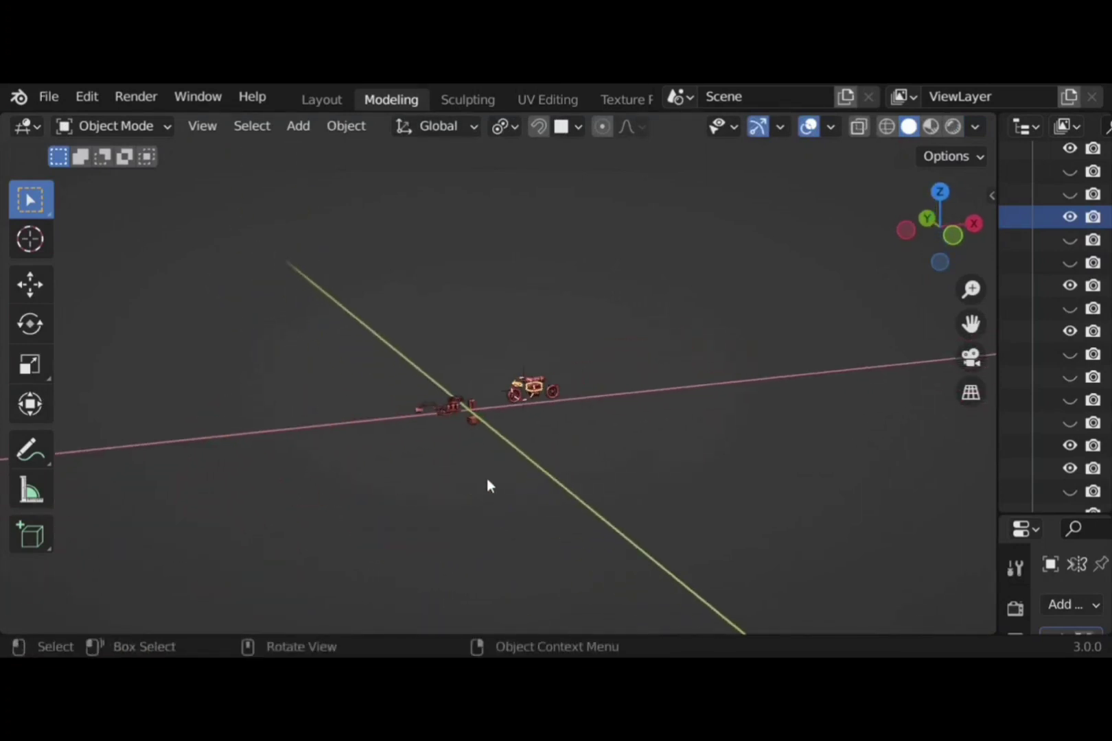
scroll(486, 479, up, 4)
scroll(487, 482, up, 3)
middle_drag(477, 501, 404, 471)
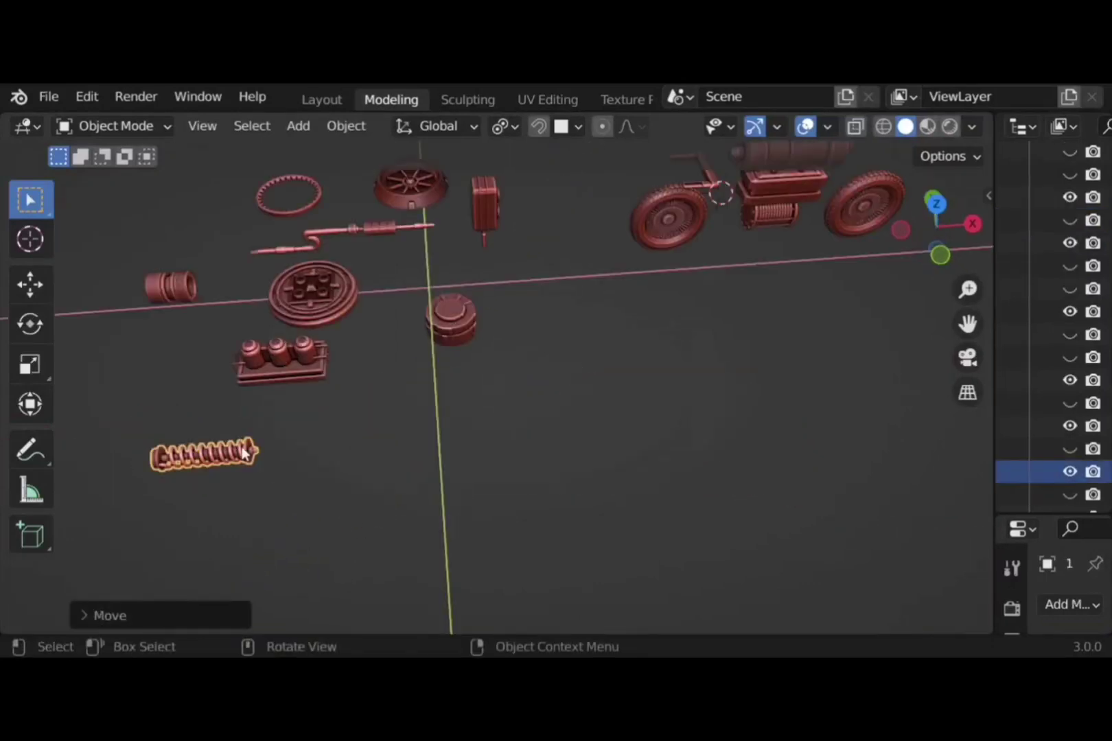
scroll(481, 481, down, 4)
key(g)
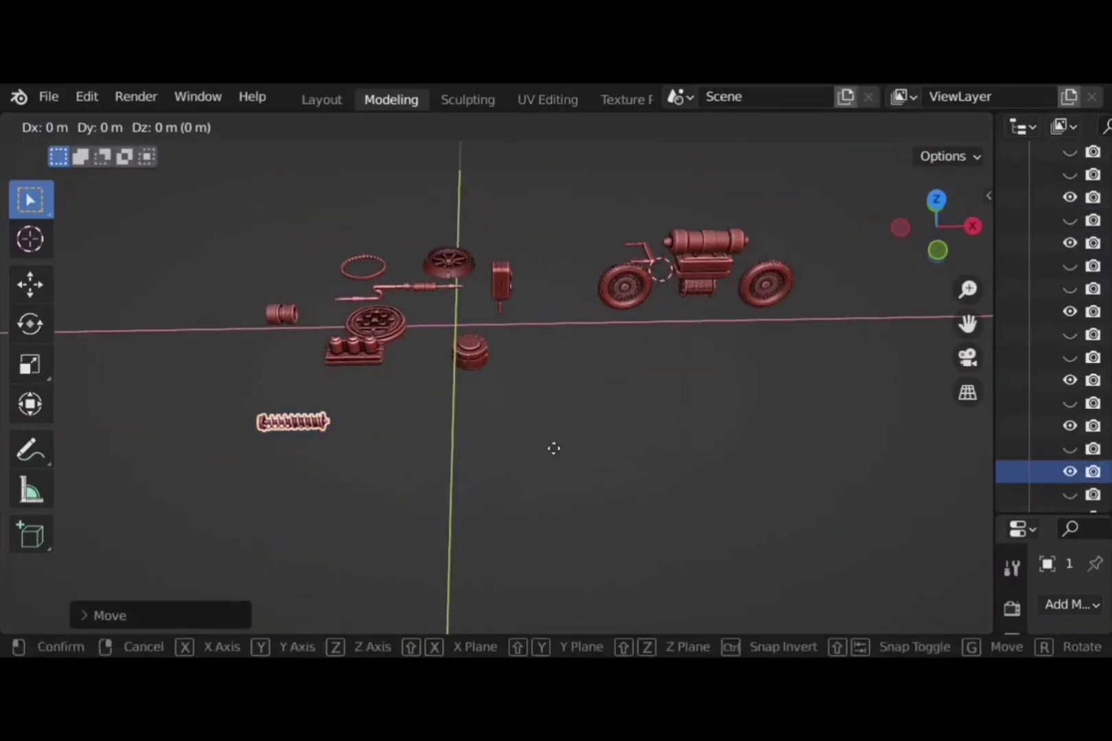
key(x)
click(867, 420)
key(g)
key(y)
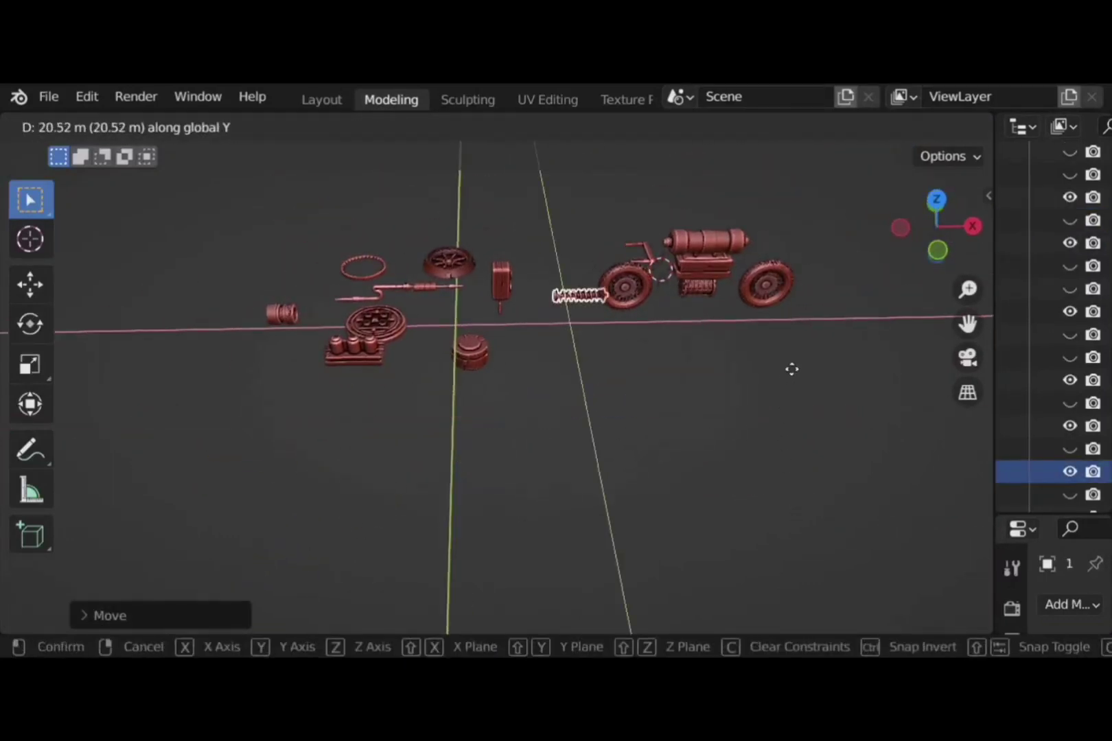
click(801, 388)
Scale the coil spring down to about 0.54 of its size and shift it along the Y axis
key(KP_Decimal)
scroll(525, 381, down, 5)
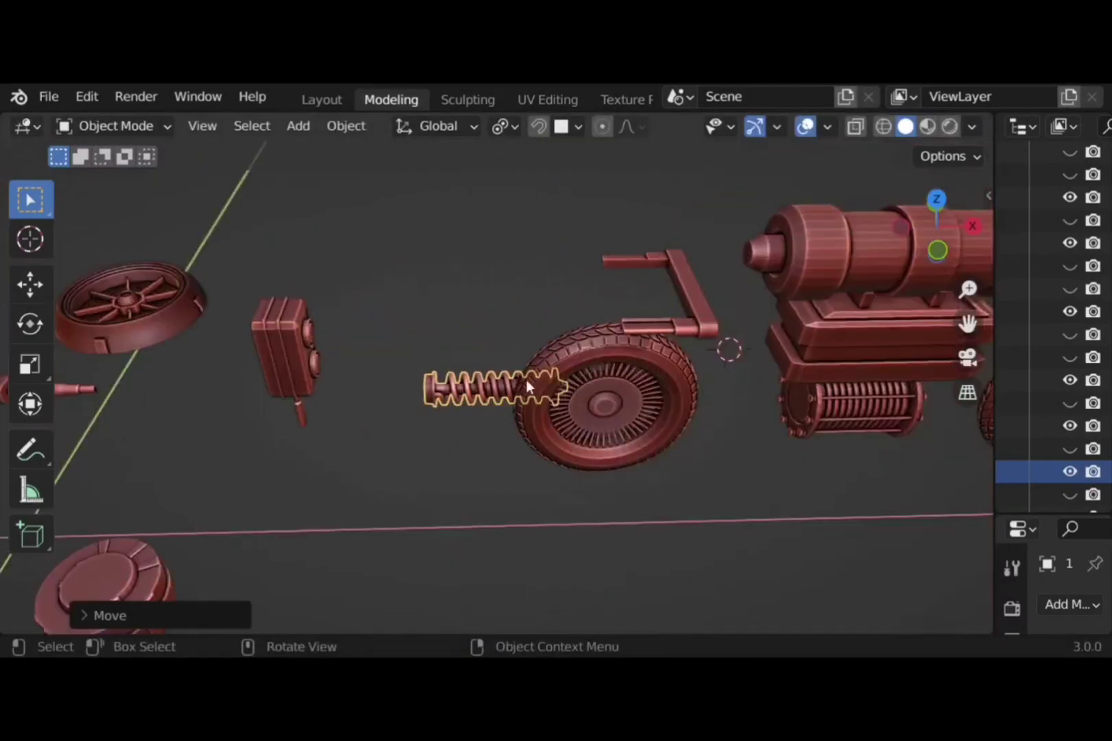
middle_drag(526, 381, 666, 442)
key(s)
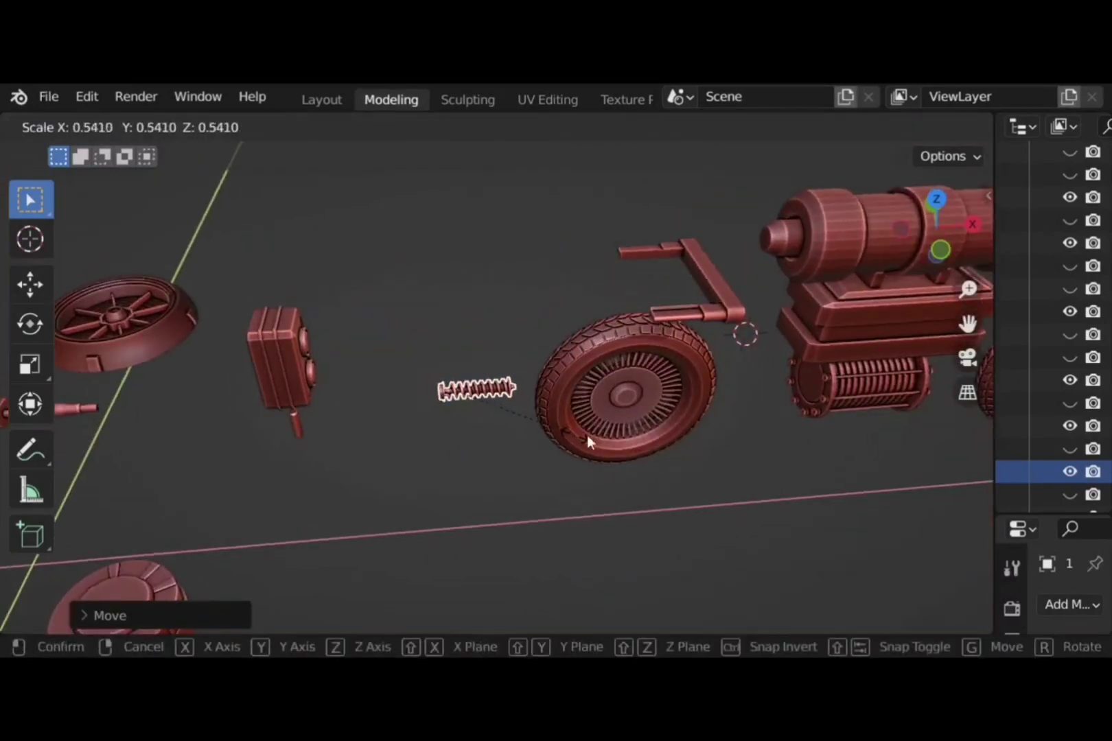
click(587, 436)
key(s)
key(g)
key(y)
click(746, 440)
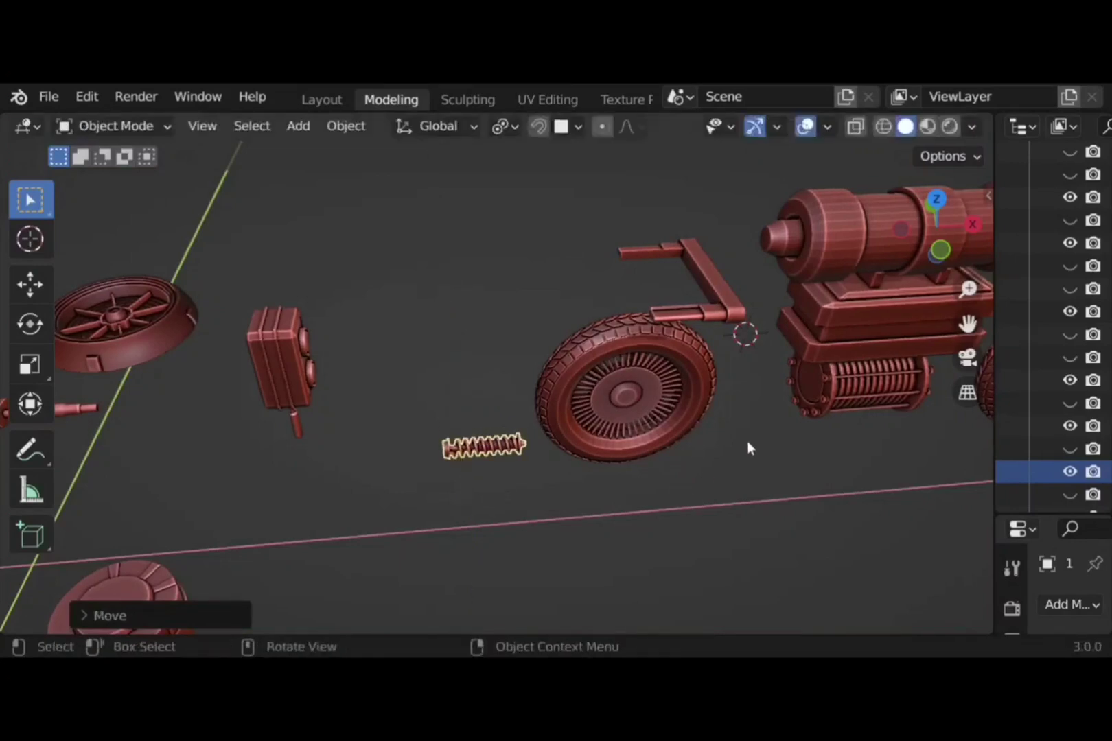
In a side view along X, raise the coil spring along Z and move it along Y to the front wheel's side
key(KP_1)
click(900, 227)
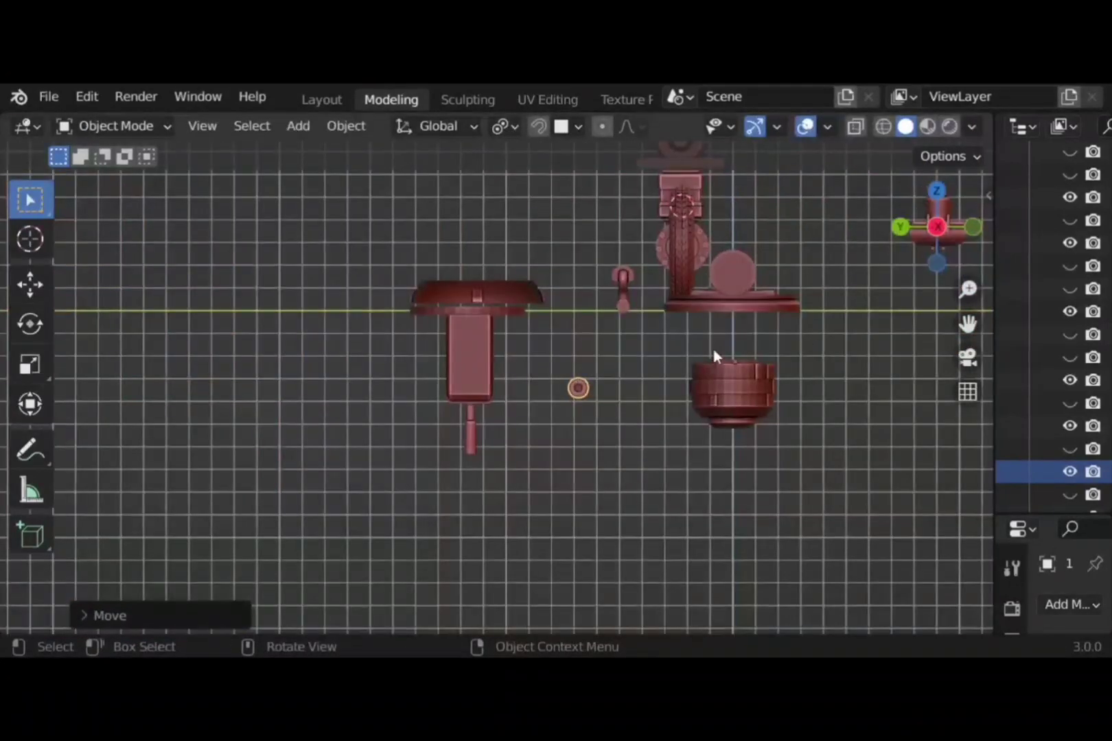
shift+middle_drag(689, 374, 614, 479)
key(g)
key(z)
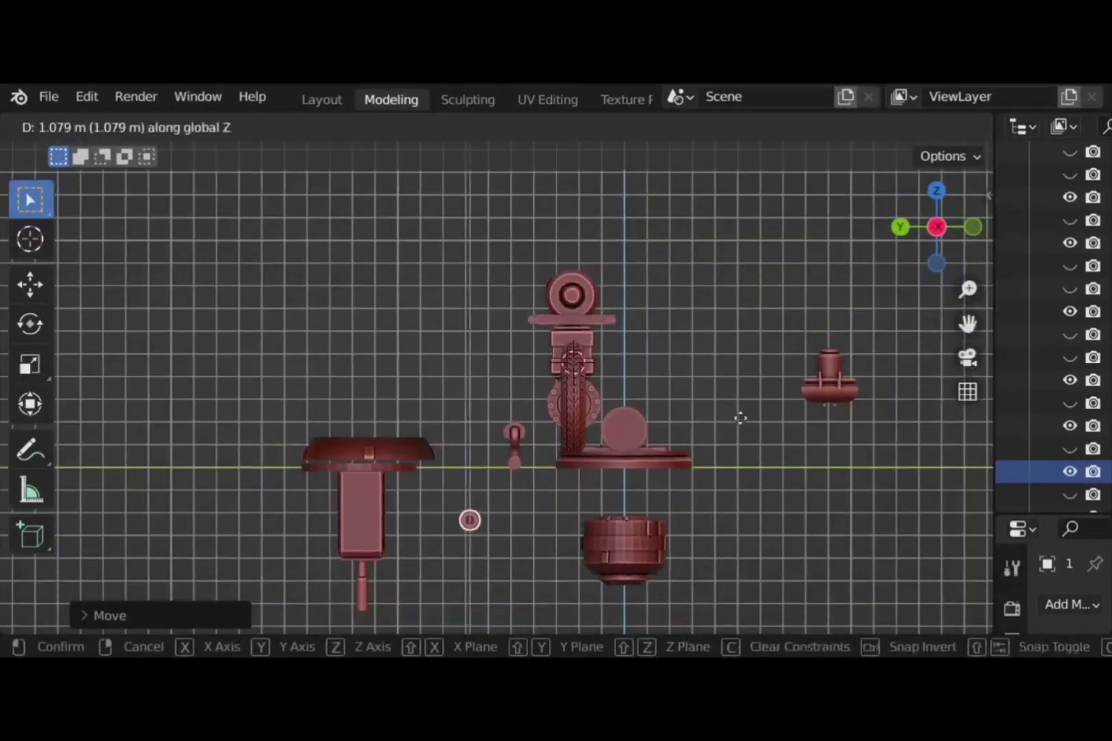
click(760, 363)
key(g)
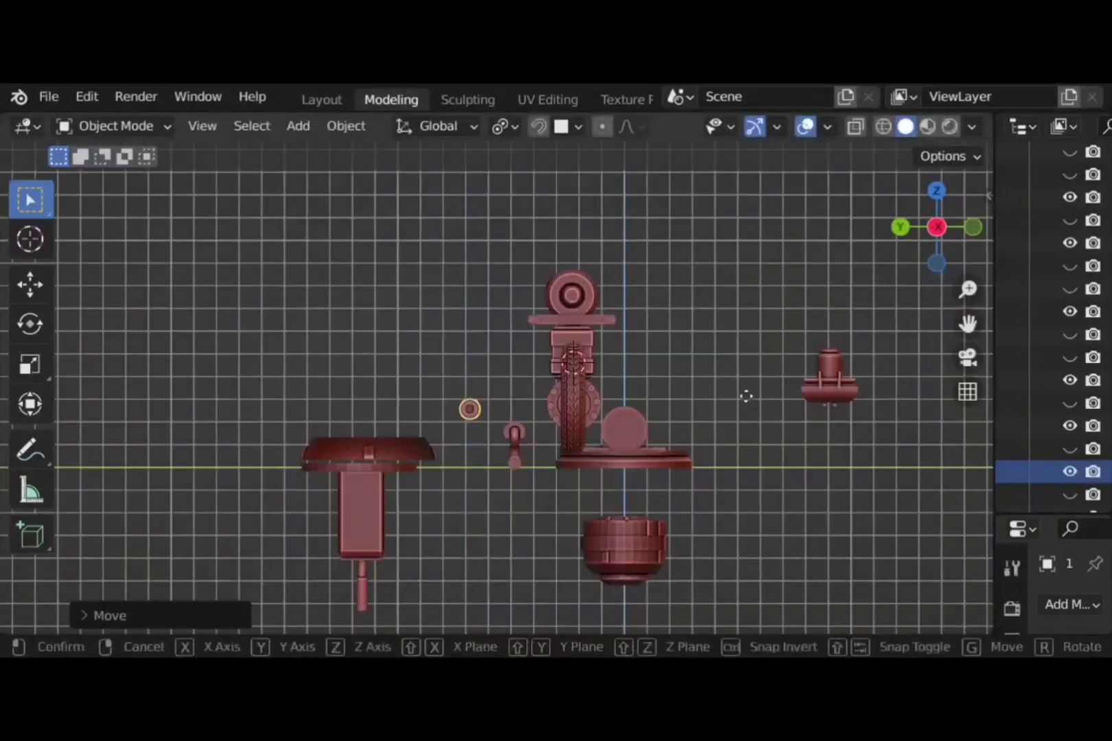
key(y)
click(872, 404)
Move the coil spring along X until it lies beside the front wheel's lower half
middle_drag(752, 434, 563, 476)
key(g)
key(x)
click(719, 475)
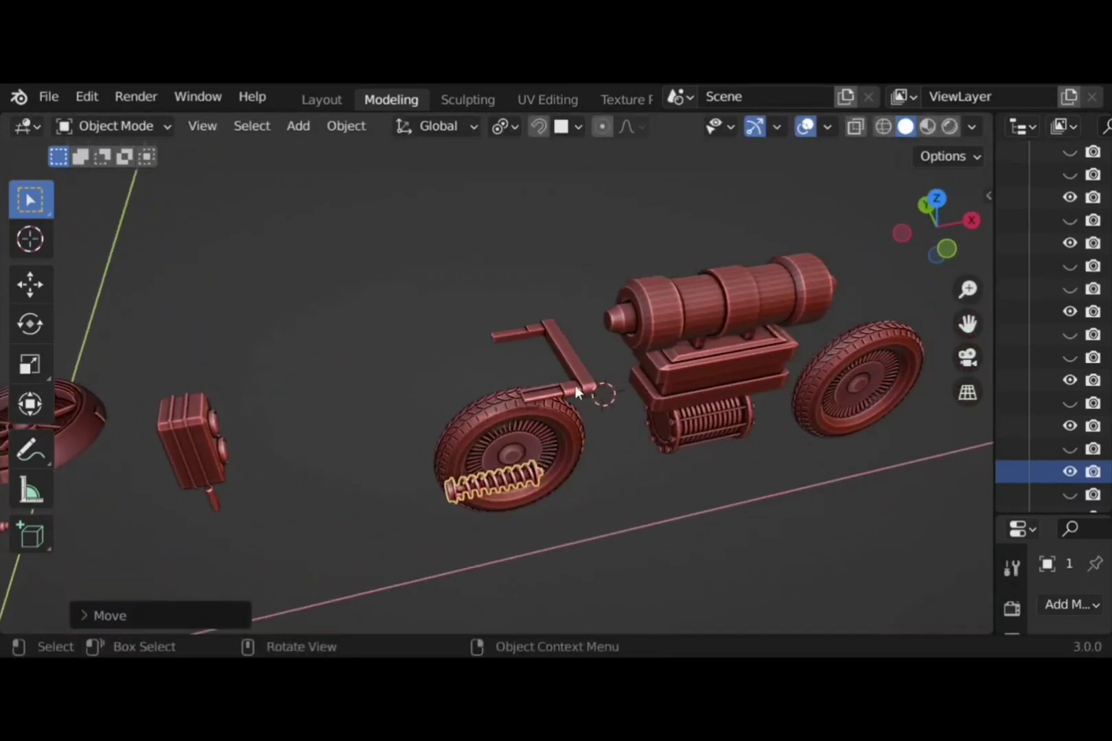
Separate the linked crossbar mesh from the engine block into its own object
shift+click(575, 386)
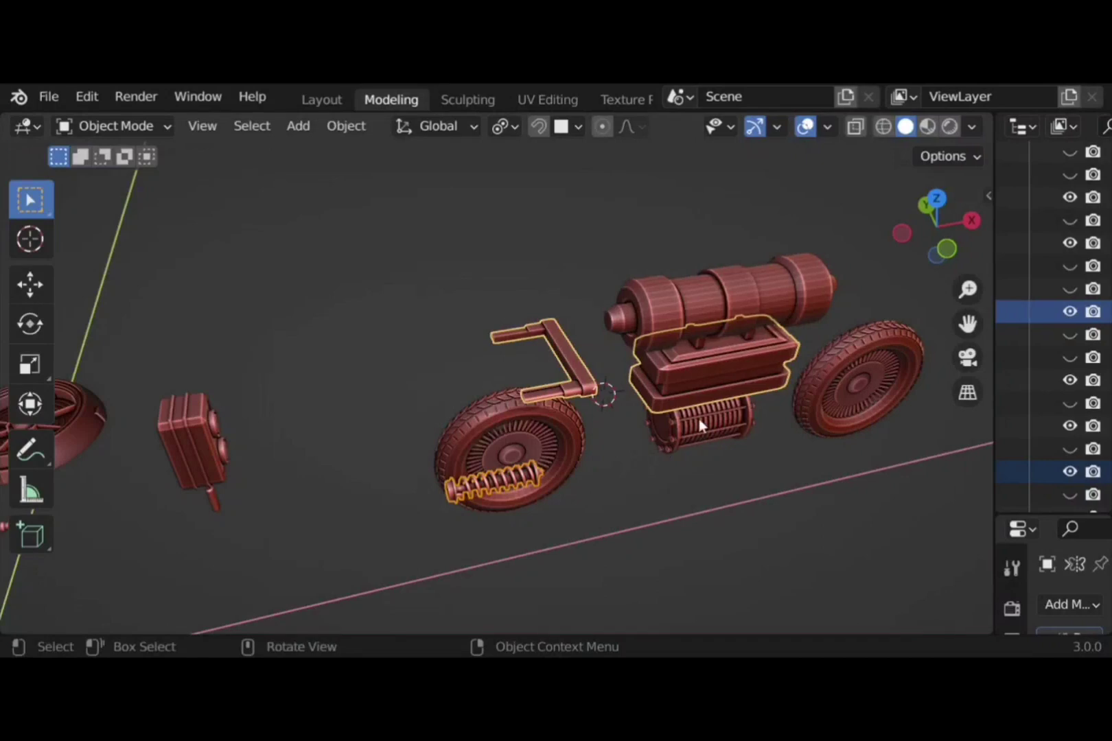
click(600, 483)
click(675, 394)
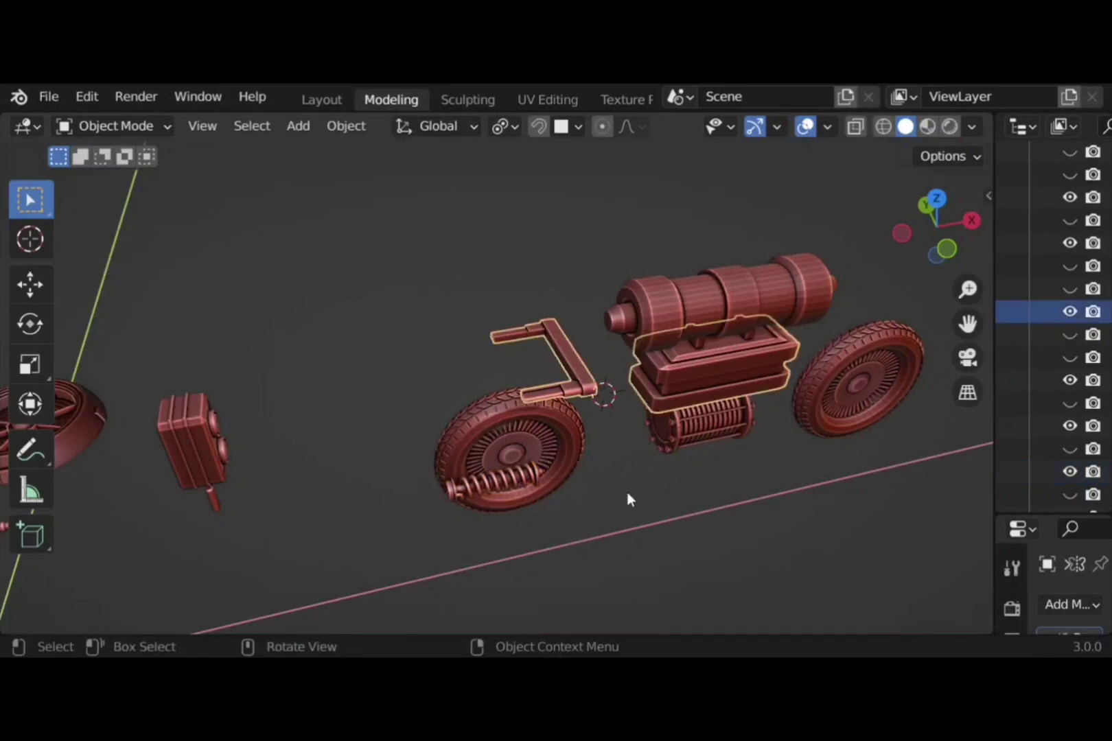
key(Tab)
key(l)
key(p)
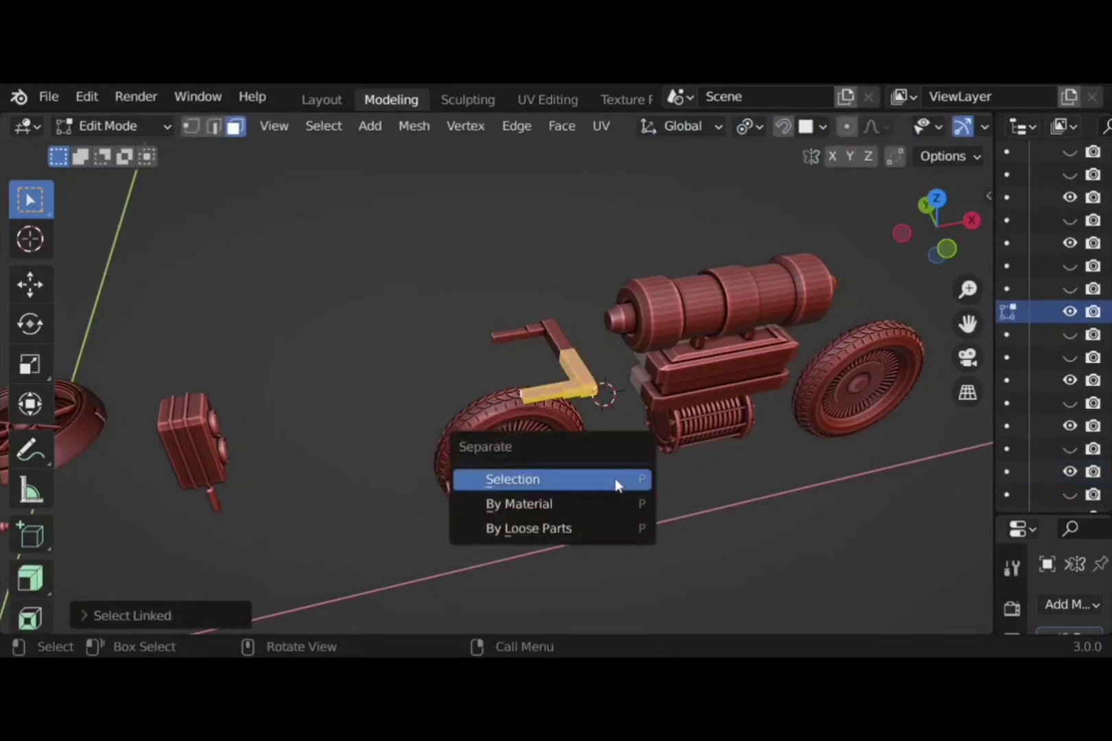
click(615, 480)
key(Tab)
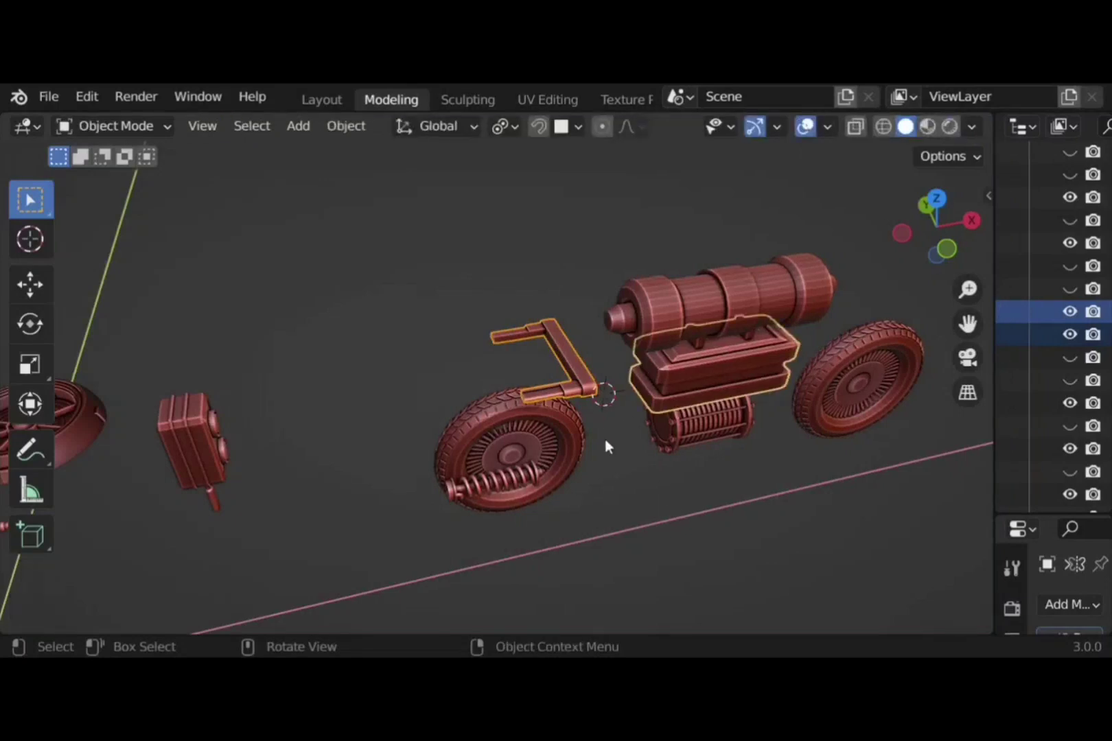
Try rotating the crossbar and coil spring 45° about global Y, undo it, and rotate both 45° the opposite way
click(571, 385)
shift+click(494, 481)
text(r)
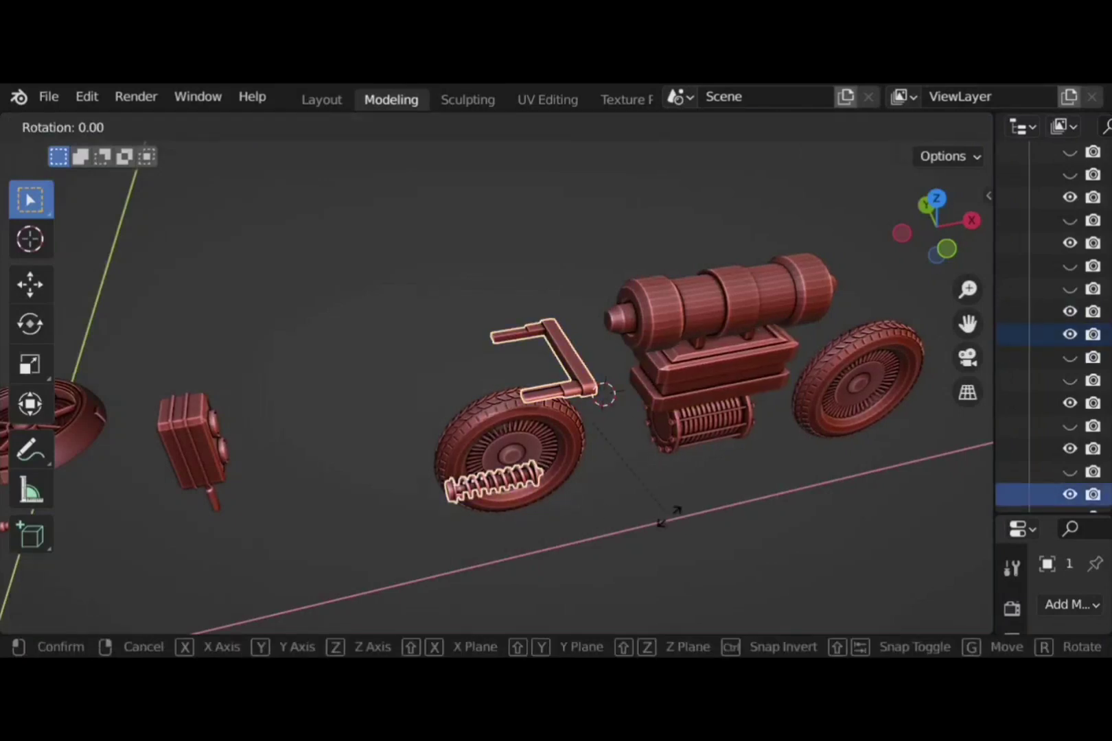
text(y45)
key(Return)
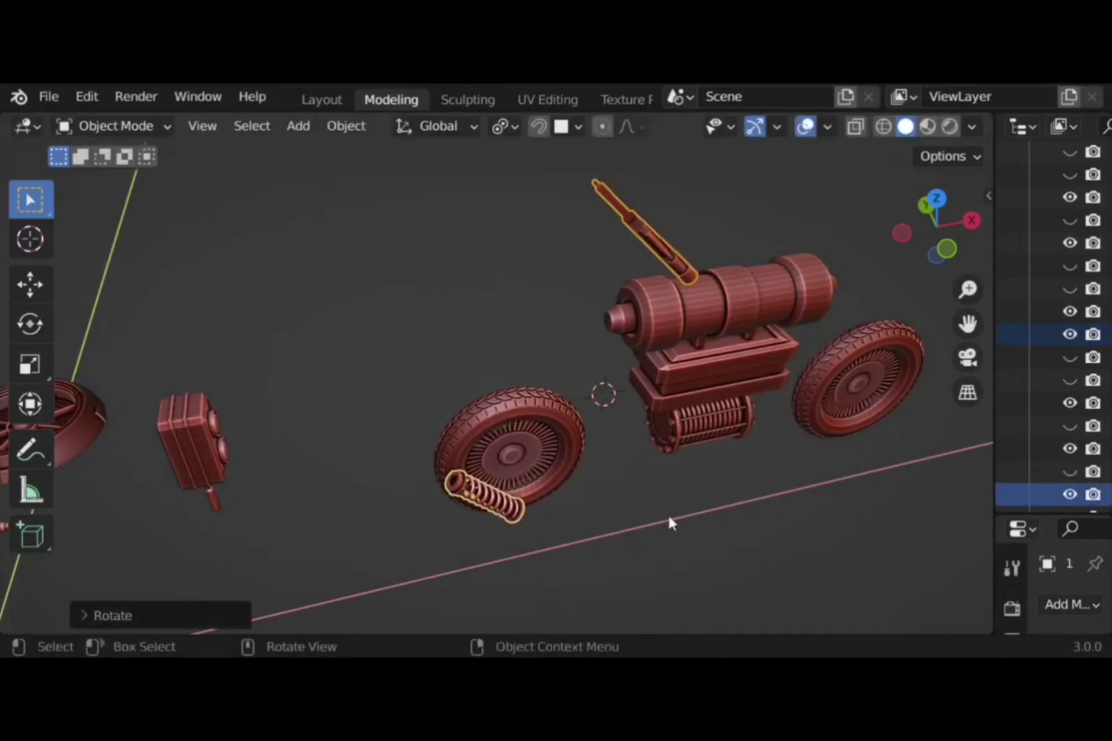
text(ry)
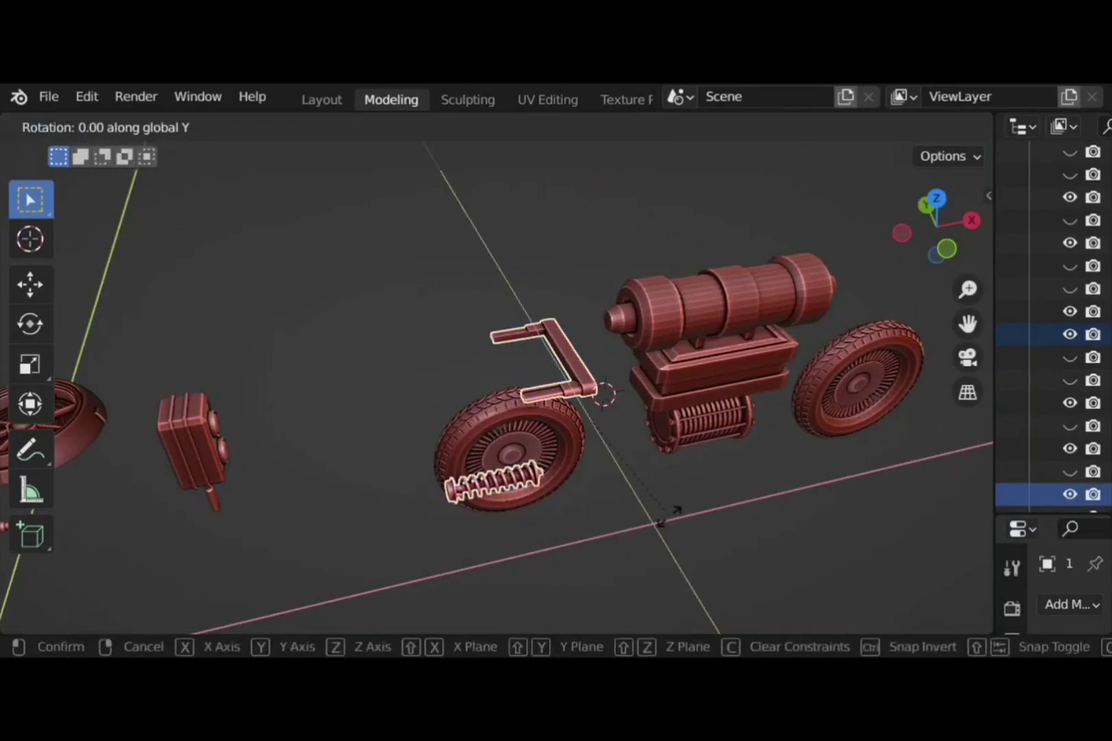
text(45)
key(Return)
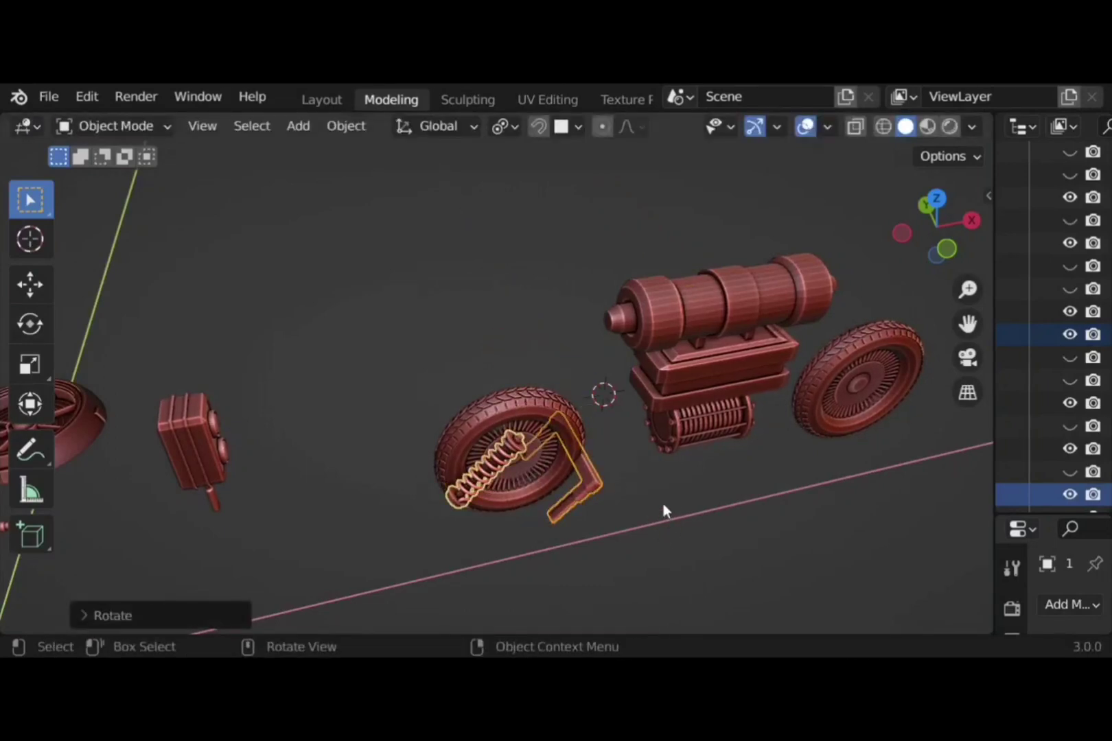
Raise the crossbar alone along Z to just above the front wheel
alt+middle_drag(663, 504, 583, 454)
click(580, 453)
key(g)
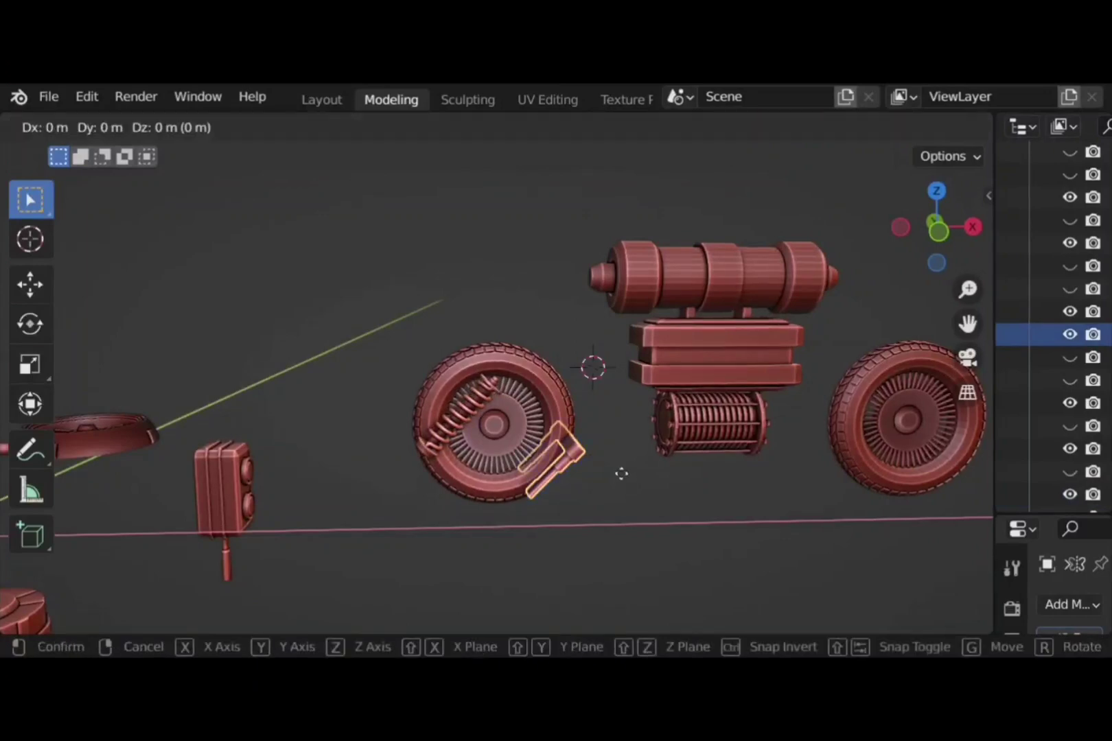
key(z)
click(642, 326)
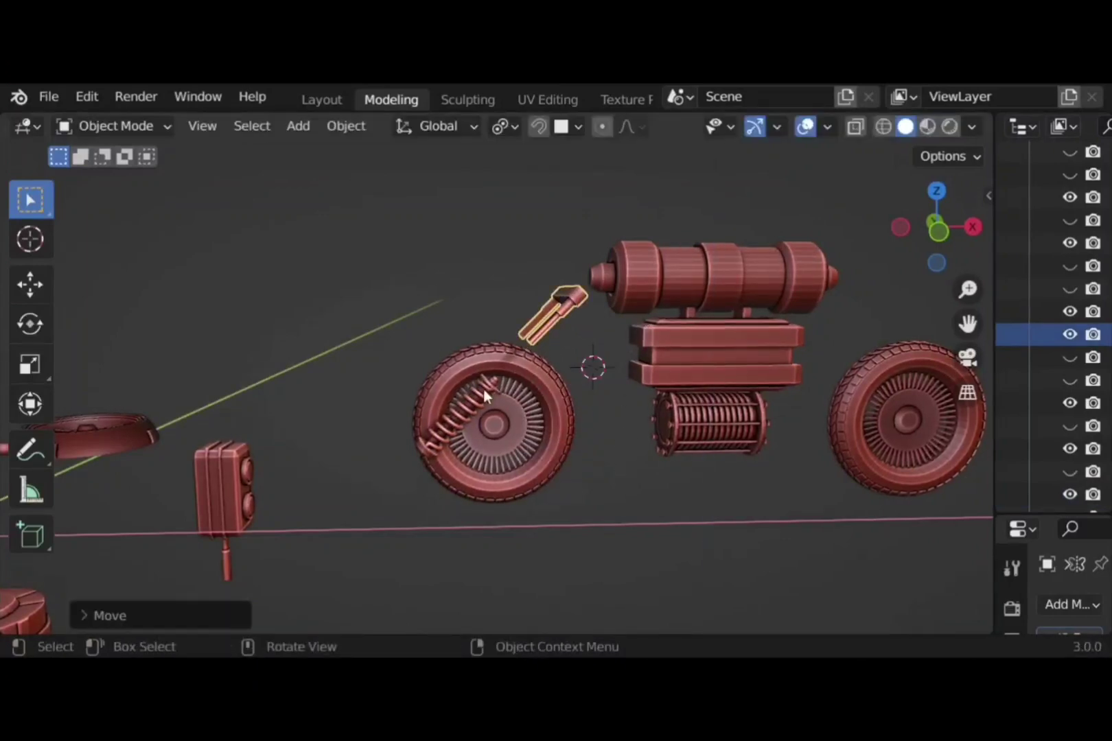
Move the coil spring along X and Z so it rises diagonally from the front wheel's hub
click(538, 422)
key(g)
key(x)
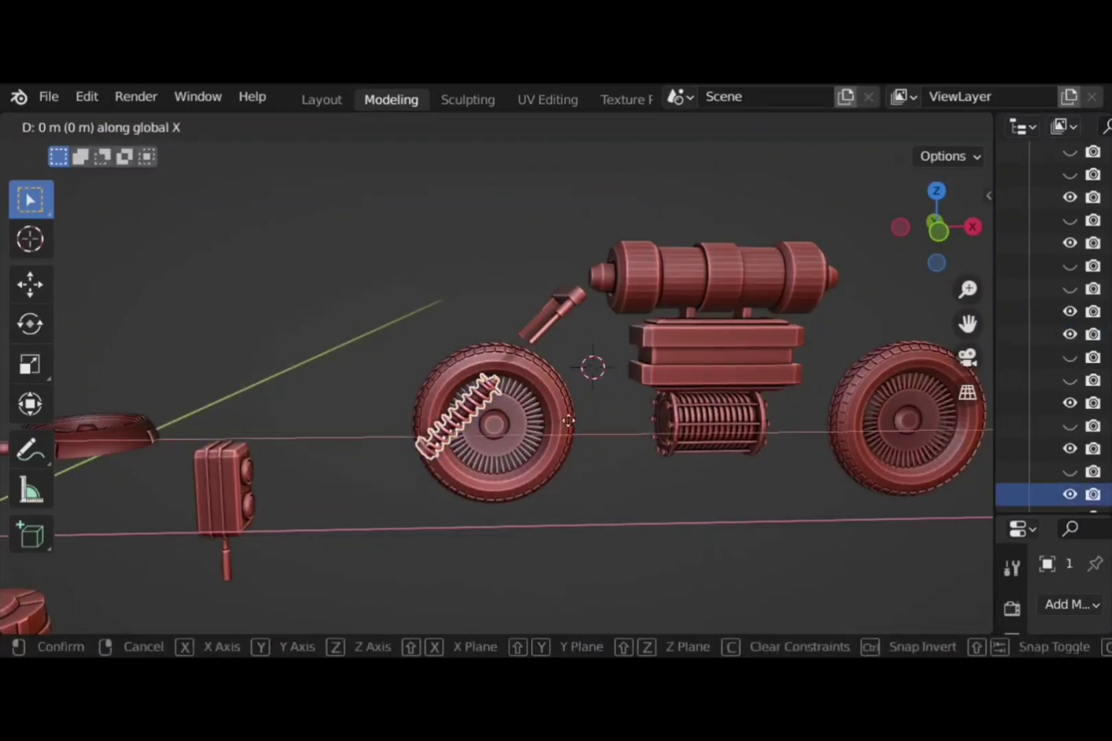
click(607, 451)
key(g)
key(z)
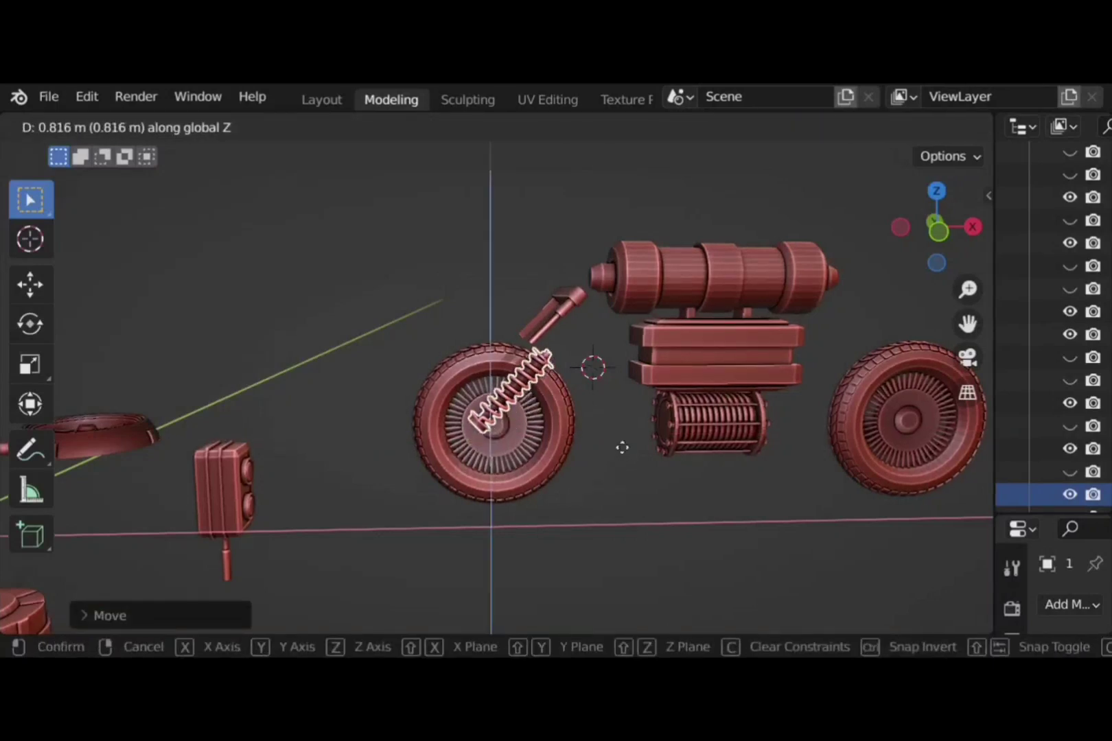
click(601, 463)
key(g)
key(x)
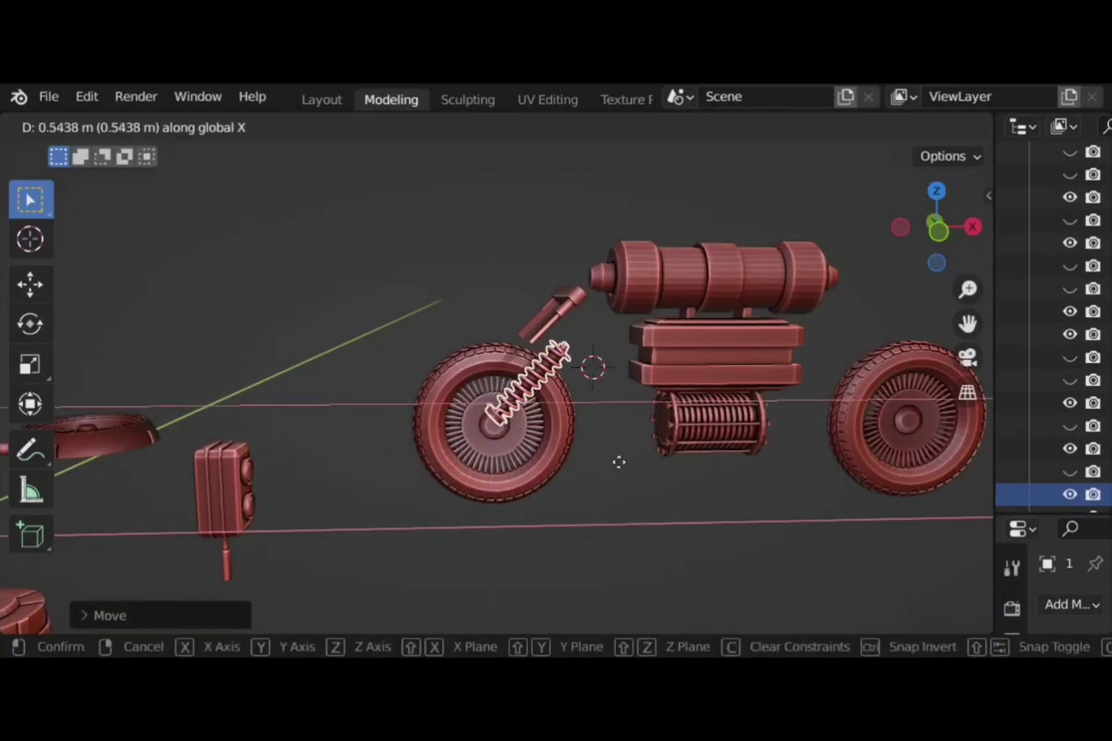
click(618, 449)
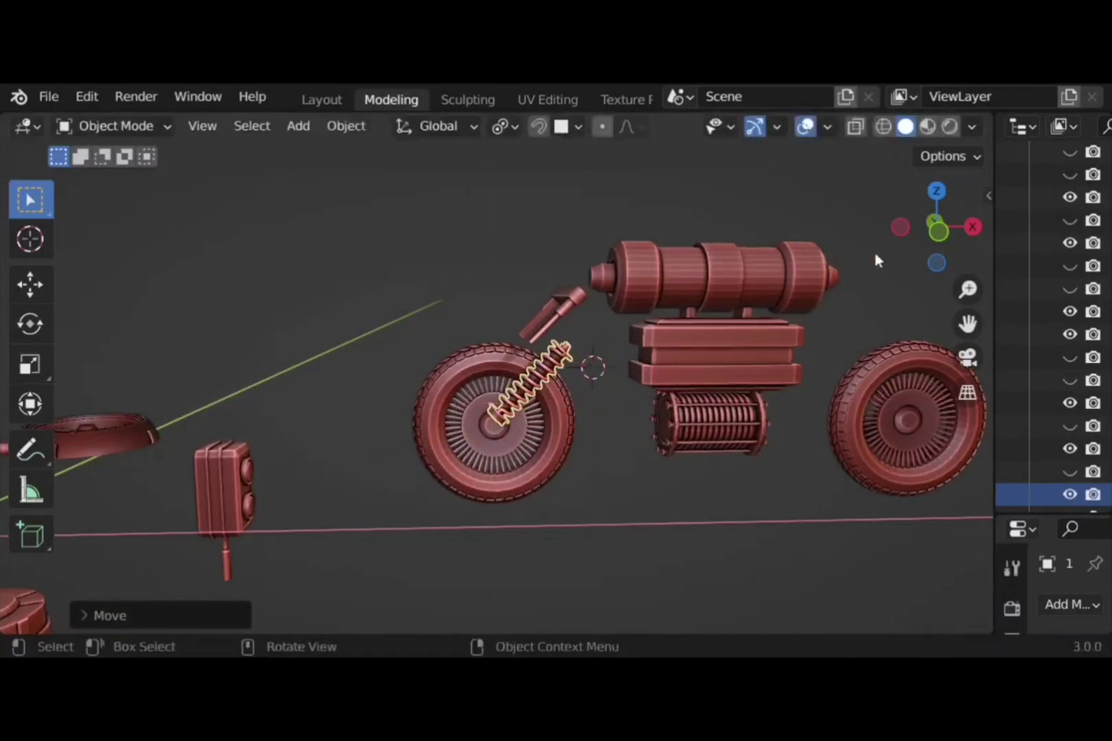
In the front view, nudge the coil spring farther along X, towards the engine side of the wheel hub
click(937, 230)
scroll(598, 354, up, 5)
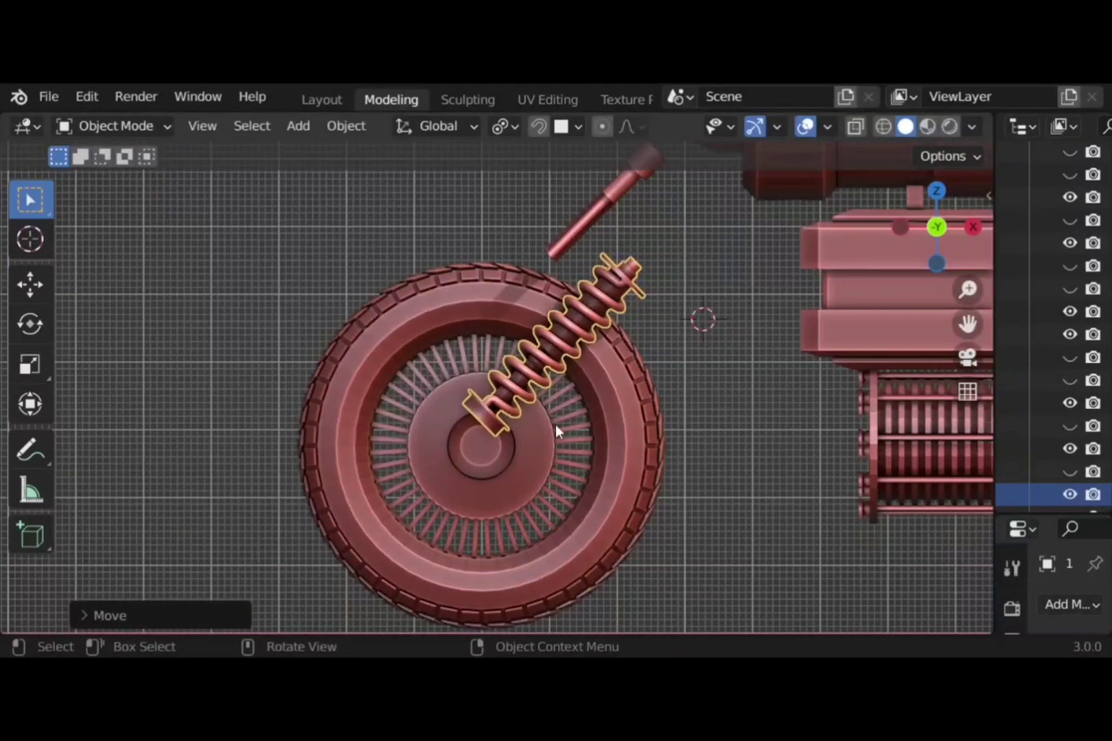
key(g)
key(x)
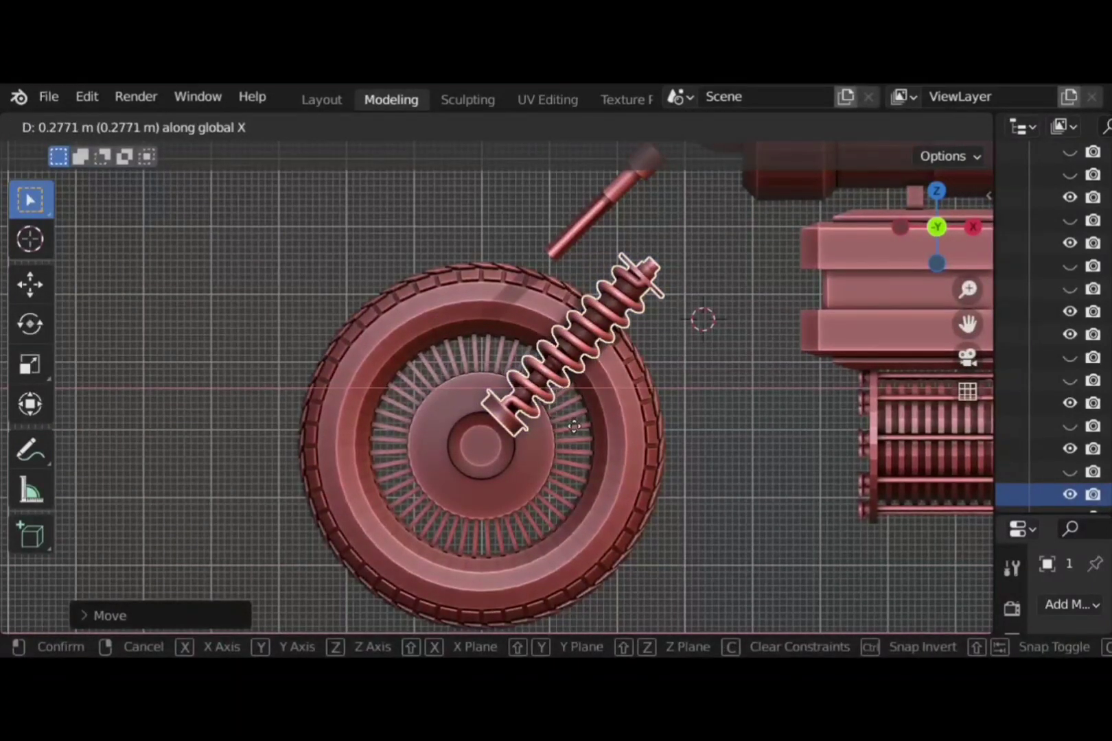
click(597, 378)
Move the crossbar about 1.65 m along global X so its arm meets the top of the coil spring
shift+middle_drag(618, 462, 551, 418)
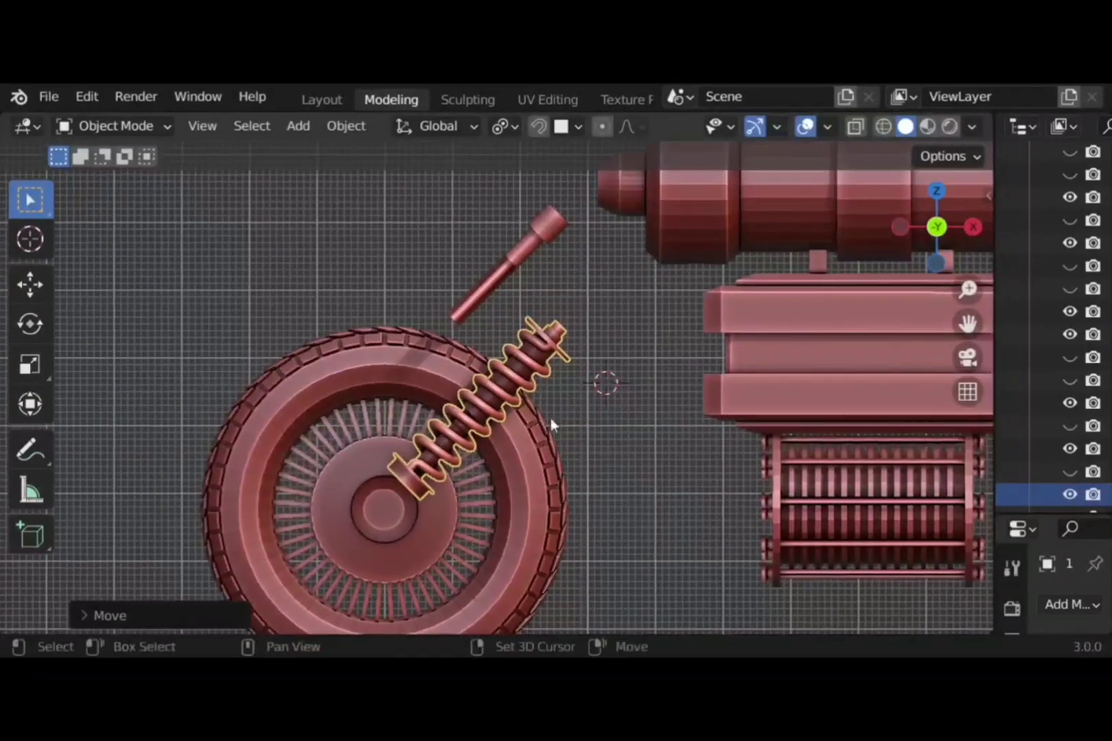
click(508, 270)
key(g)
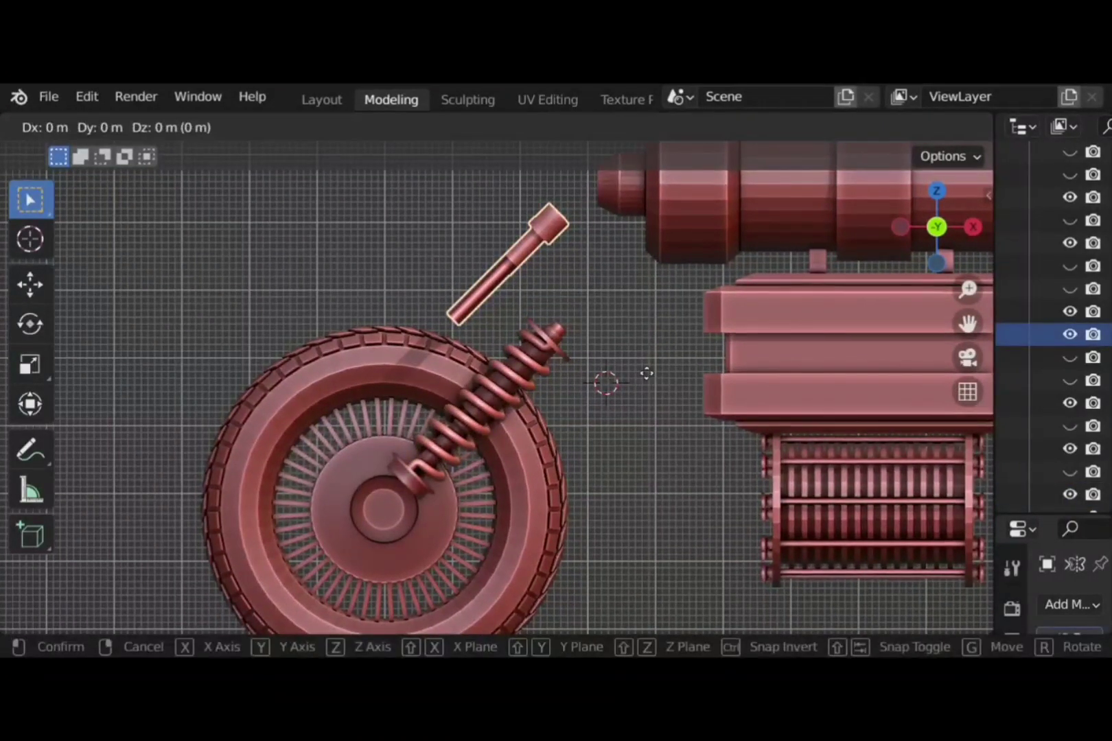
key(x)
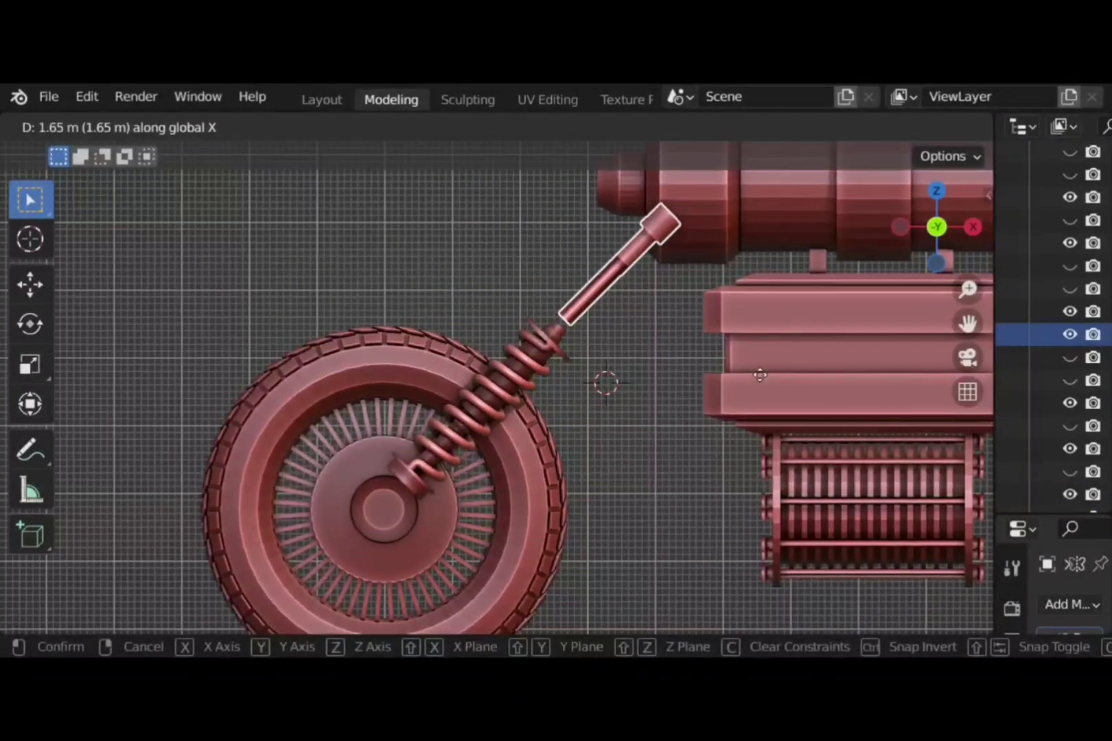
click(760, 375)
scroll(615, 384, down, 2)
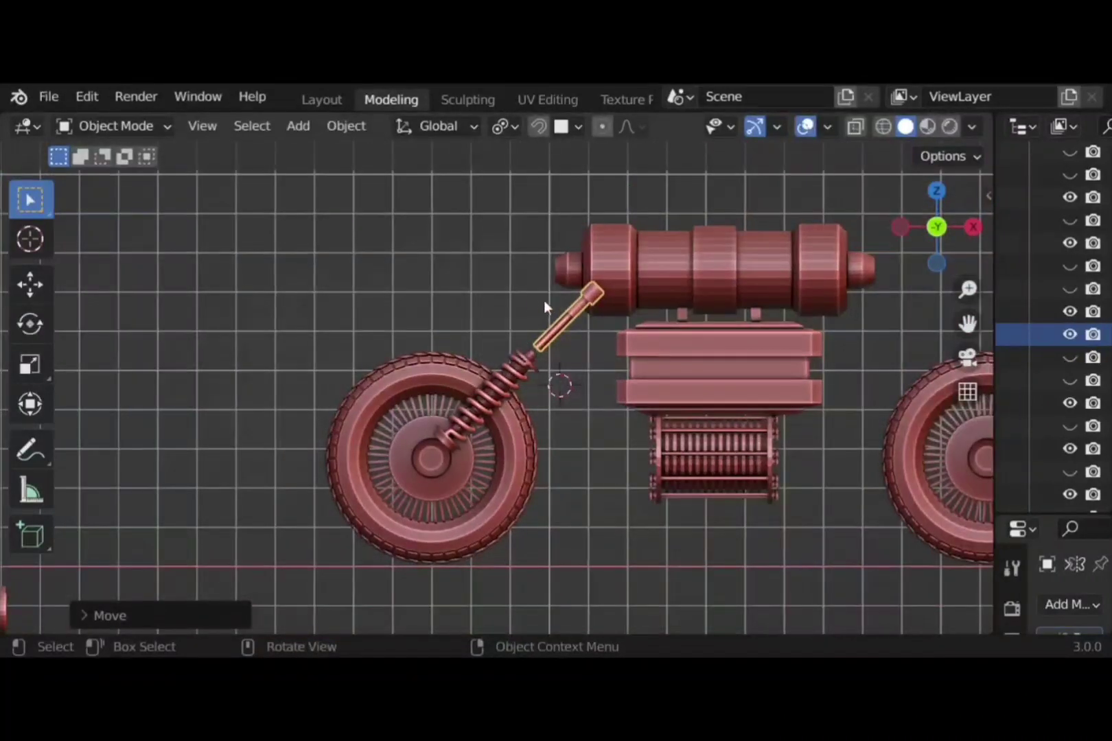
drag(531, 295, 450, 497)
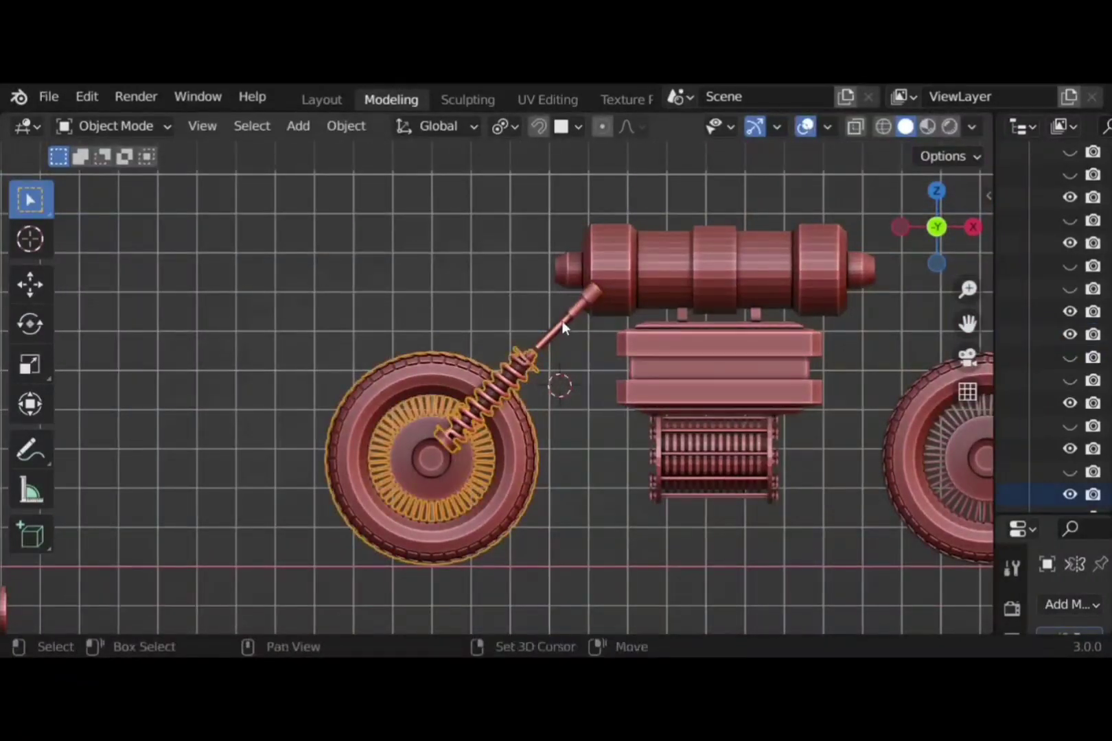
click(513, 378)
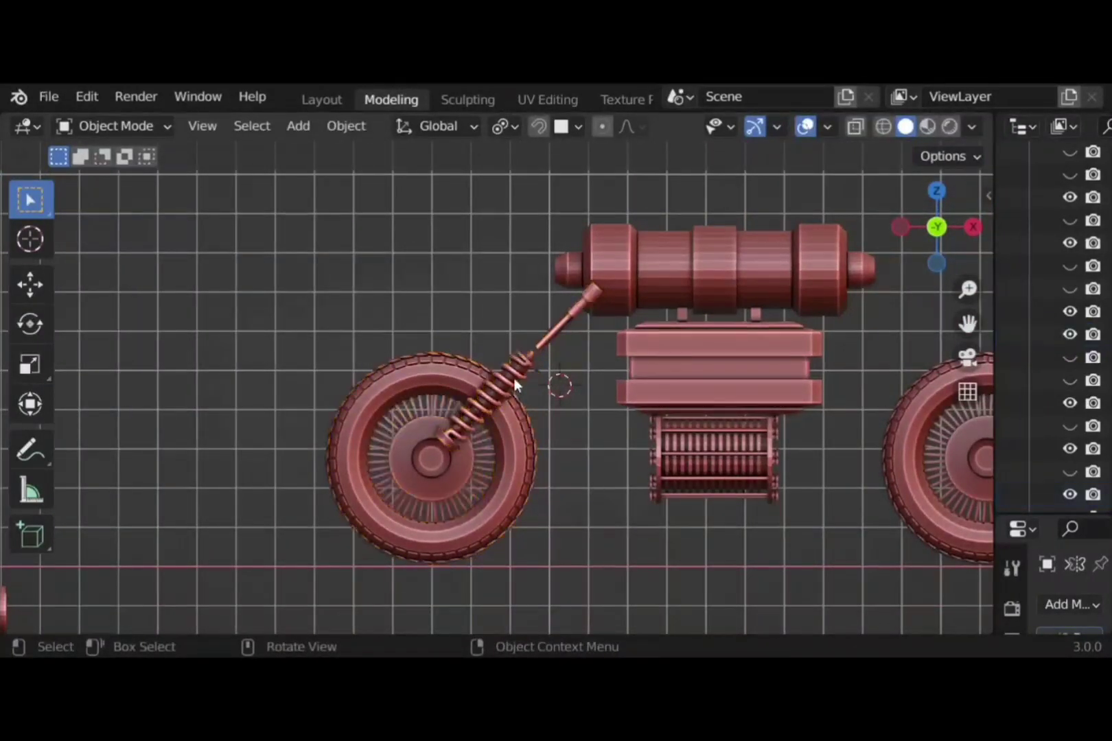
shift+click(571, 315)
mouse_move(283, 409)
middle_down()
mouse_move(448, 449)
mouse_move(560, 504)
mouse_move(286, 435)
middle_up()
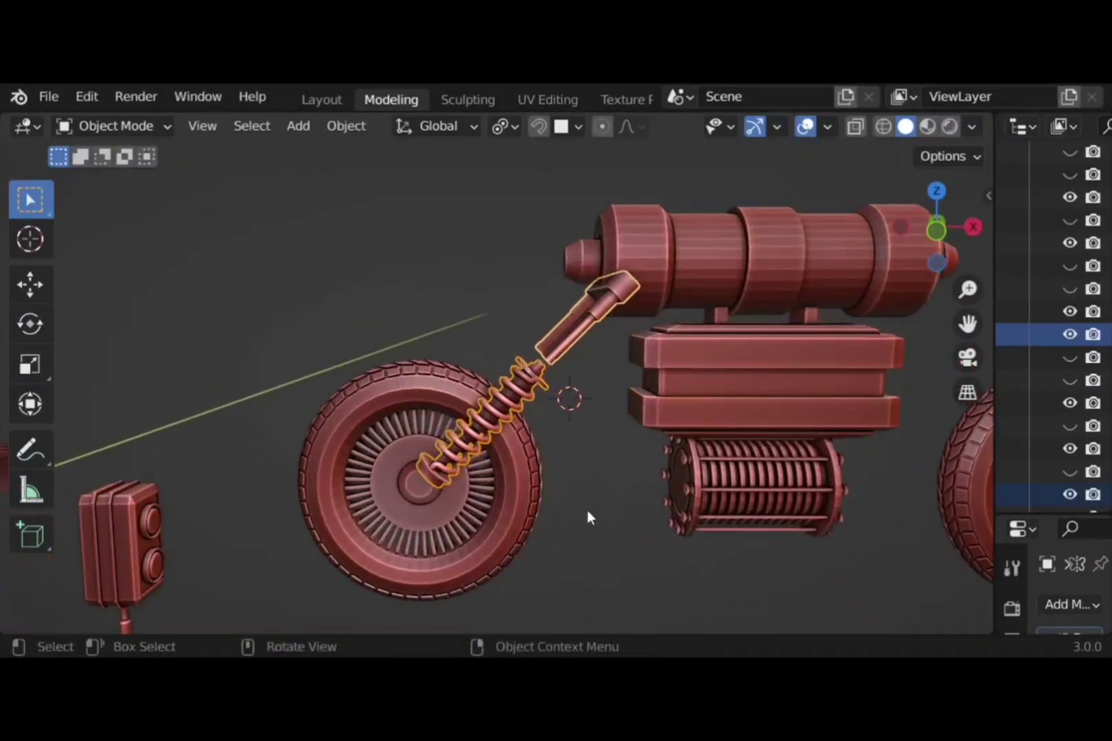
click(590, 512)
middle_drag(604, 517, 686, 523)
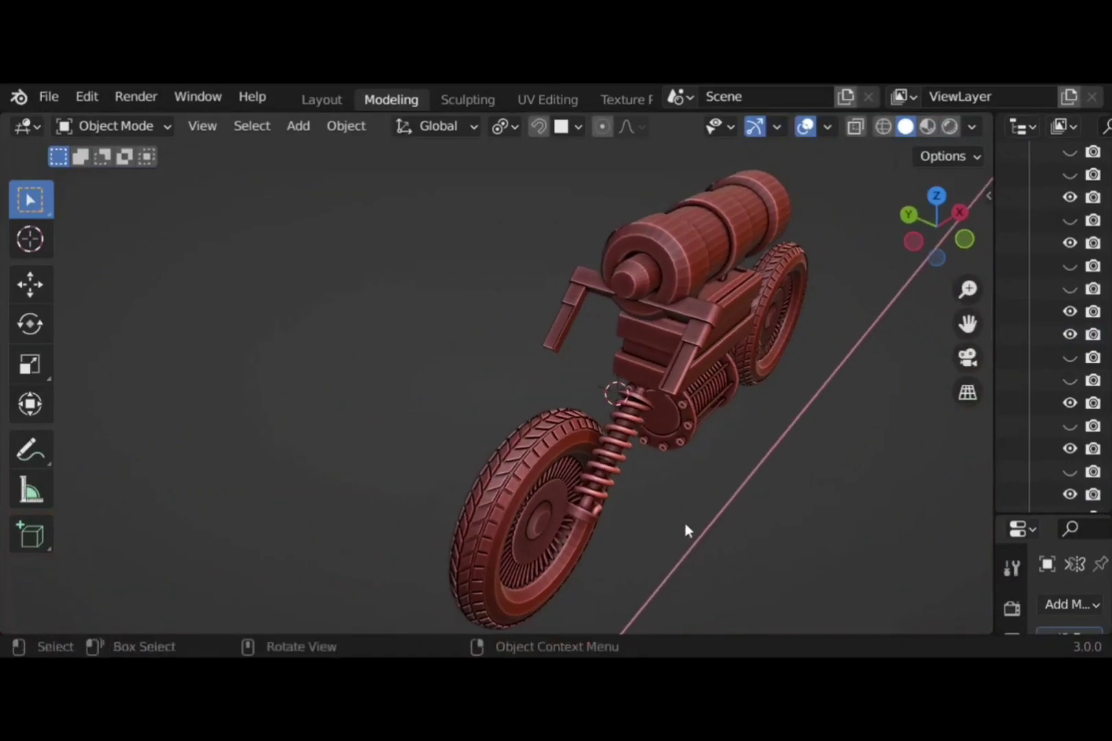
Select the rod's end face at the top of the coil spring's mesh and place the 3D cursor at it
scroll(634, 382, up, 2)
middle_drag(715, 380, 693, 625)
click(627, 558)
key(Tab)
middle_drag(733, 544, 717, 597)
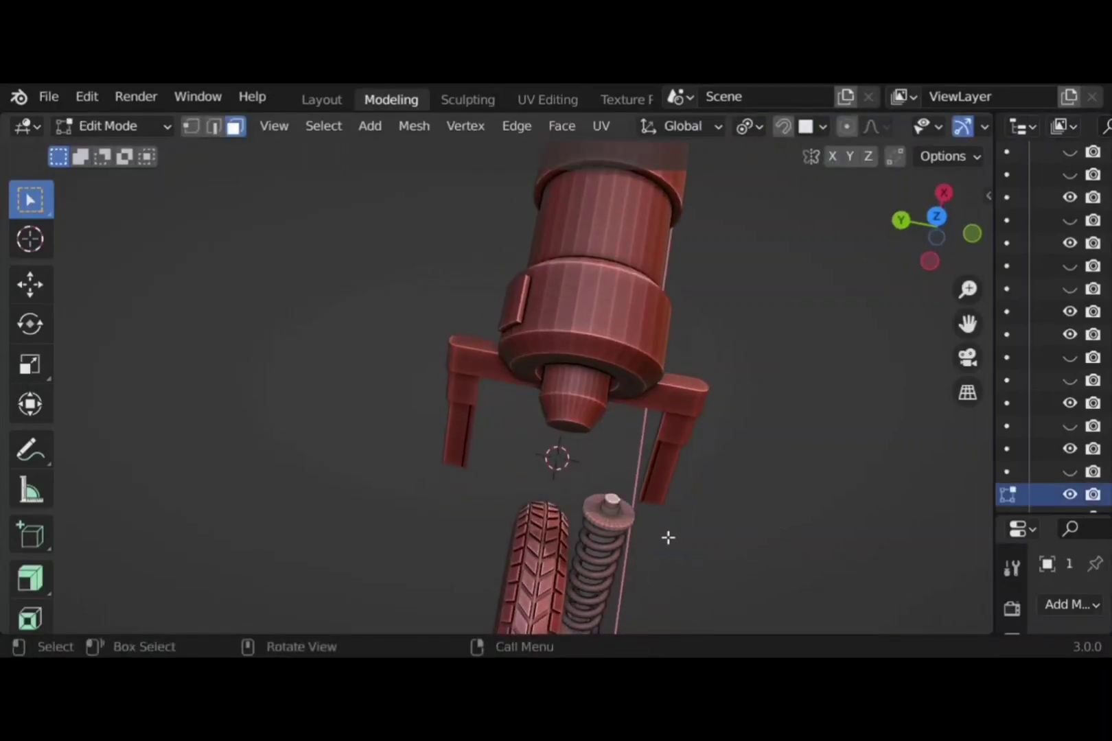
middle_drag(632, 514, 621, 470)
scroll(621, 469, up, 2)
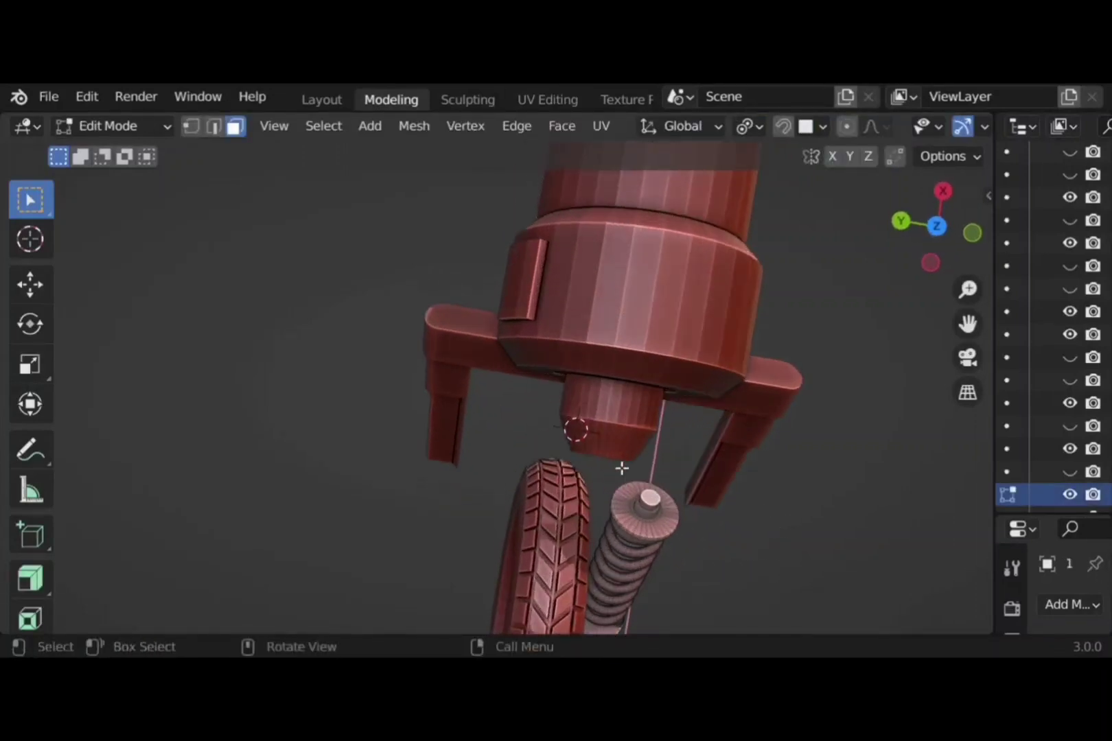
click(195, 128)
click(937, 226)
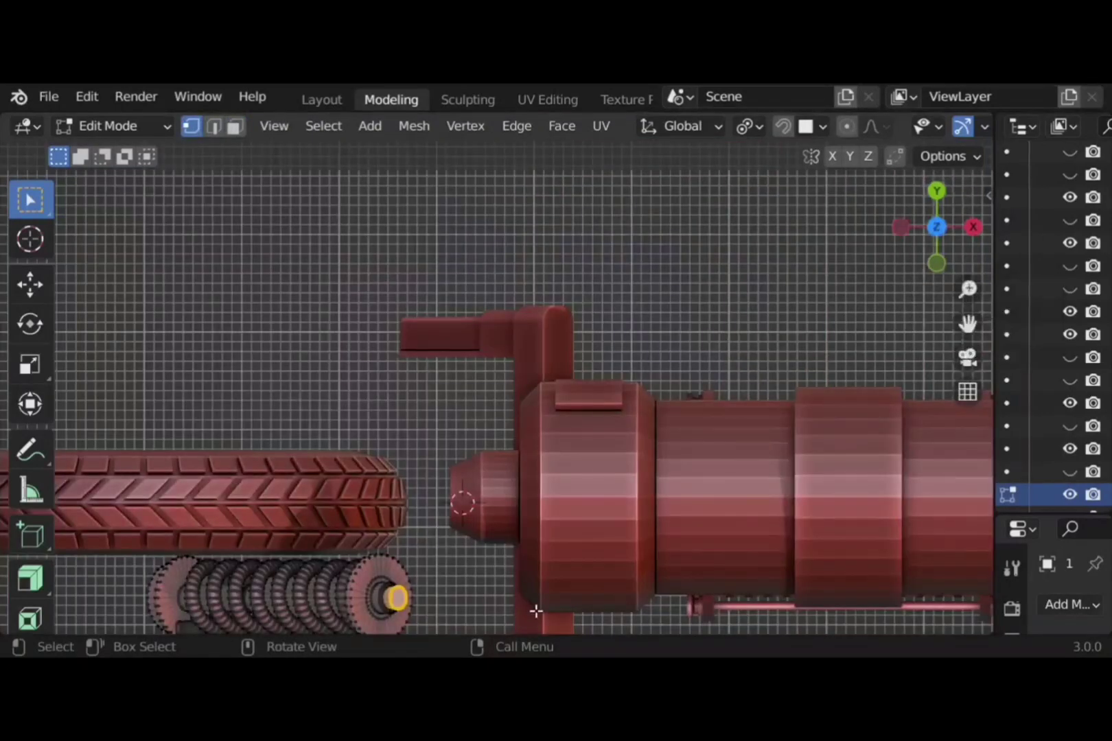
shift+middle_drag(536, 611, 426, 407)
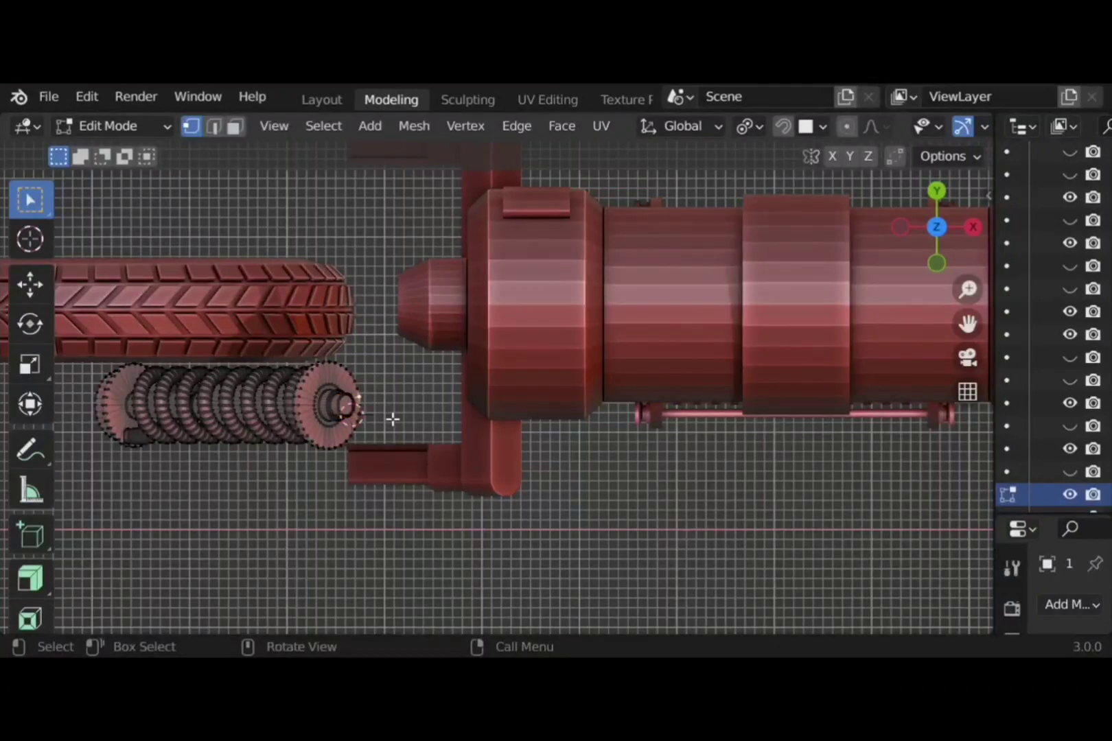
Place the 3D cursor sideways of the spring's tip, towards the crossbar's arm, using the view along X
middle_drag(392, 418, 628, 516)
click(234, 127)
click(944, 234)
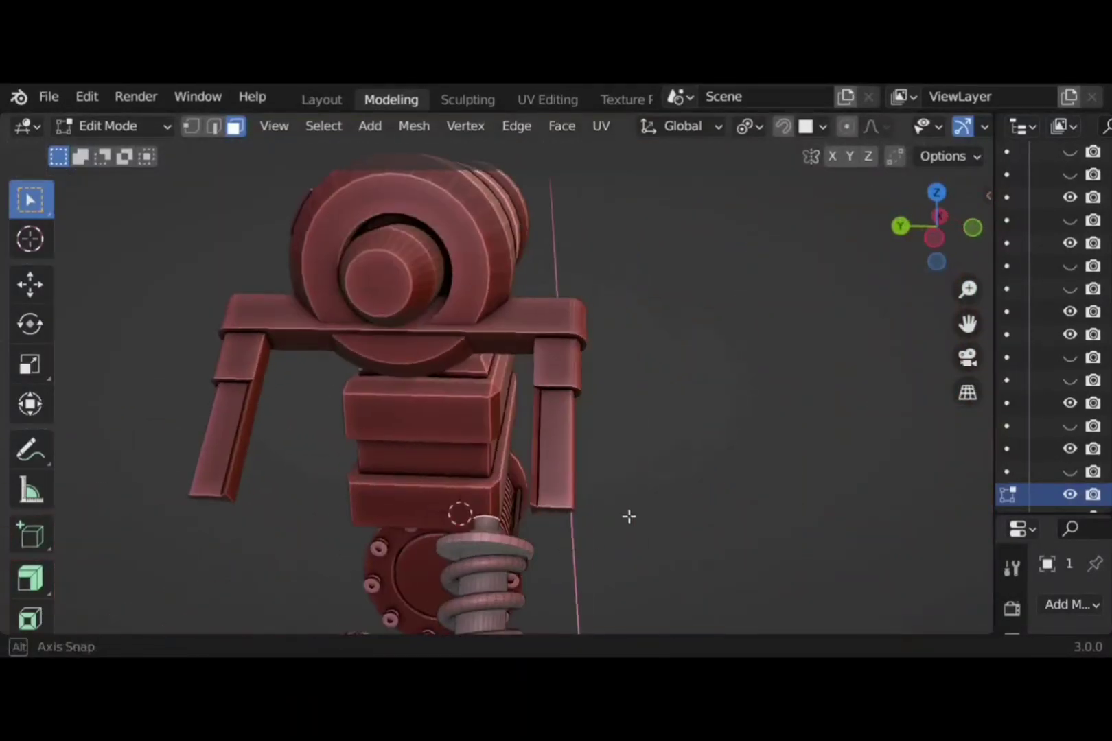
click(934, 239)
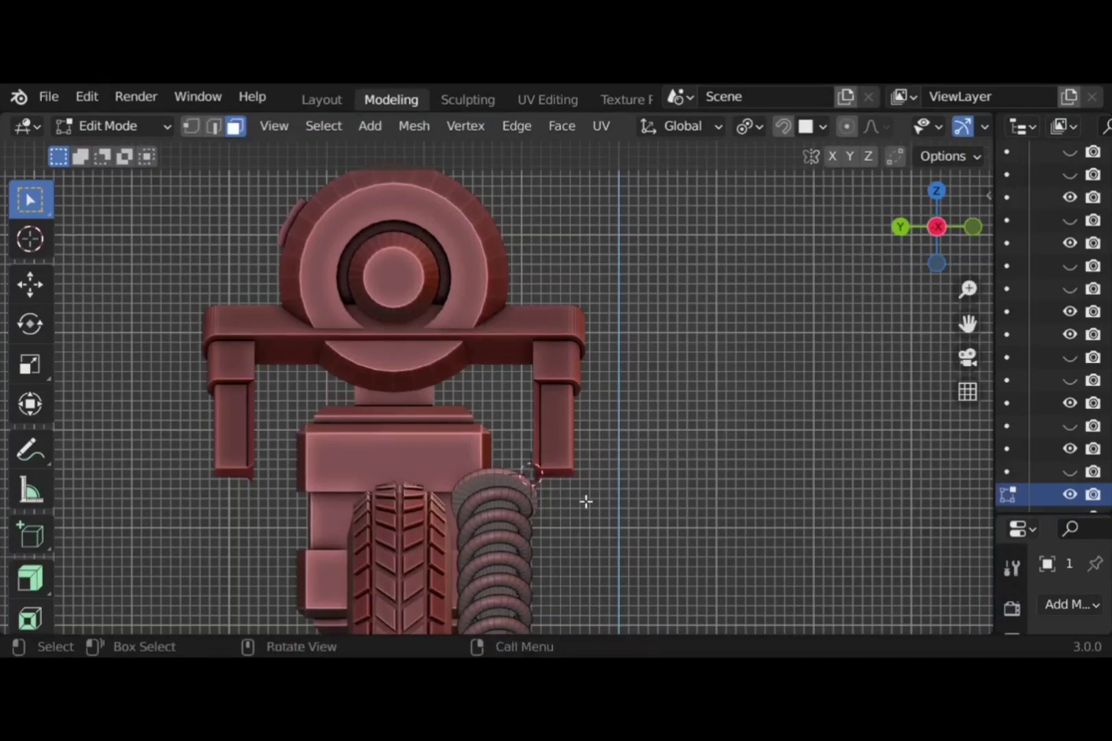
middle_drag(585, 502, 298, 551)
Spin the rod's top face about the 3D cursor in 12 steps to form a curved tube towards the crossbar's arm
scroll(24, 580, down, 3)
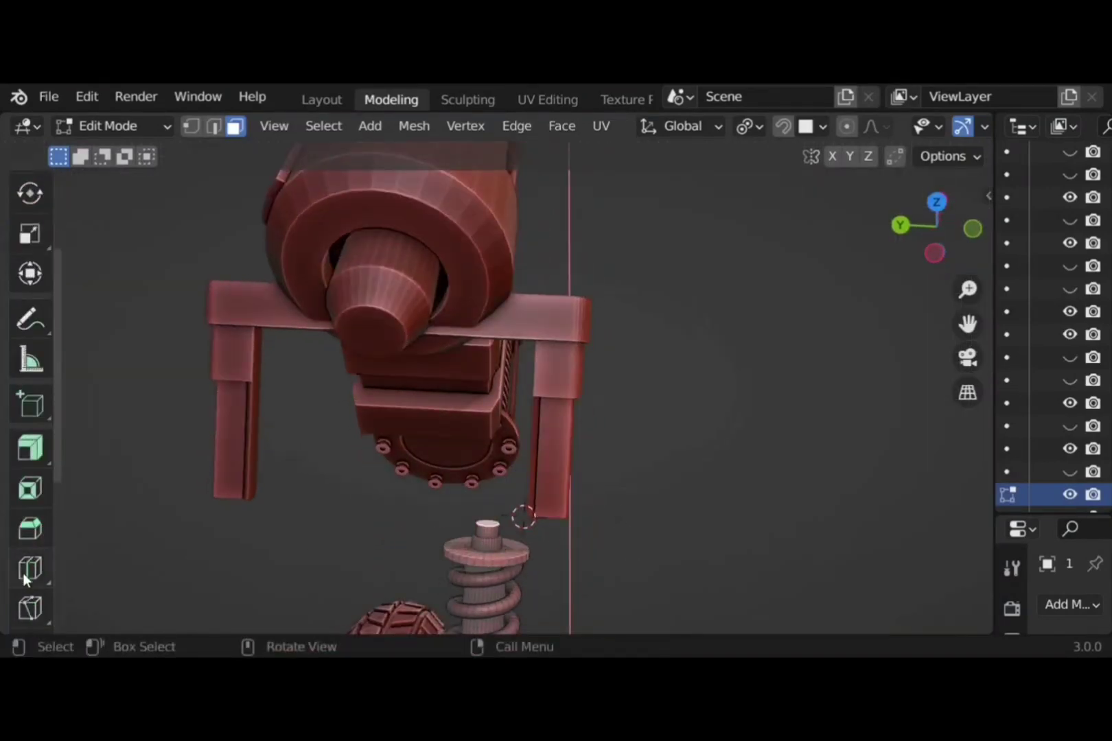
scroll(27, 584, down, 5)
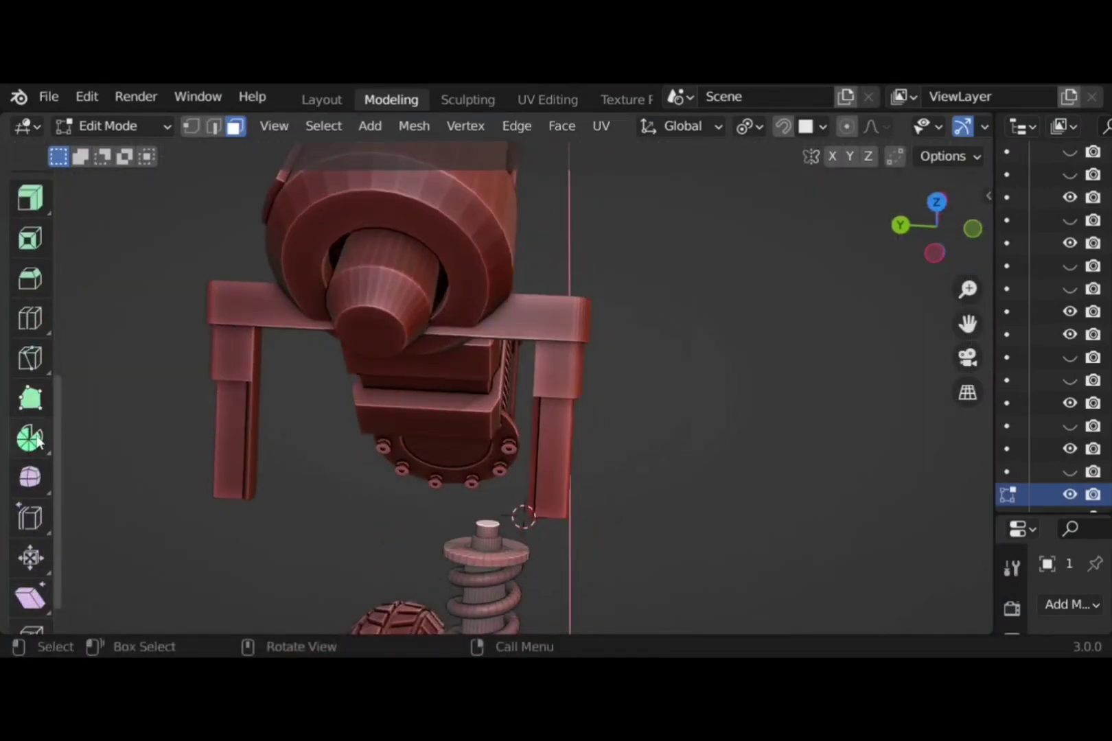
click(38, 443)
drag(418, 401, 516, 370)
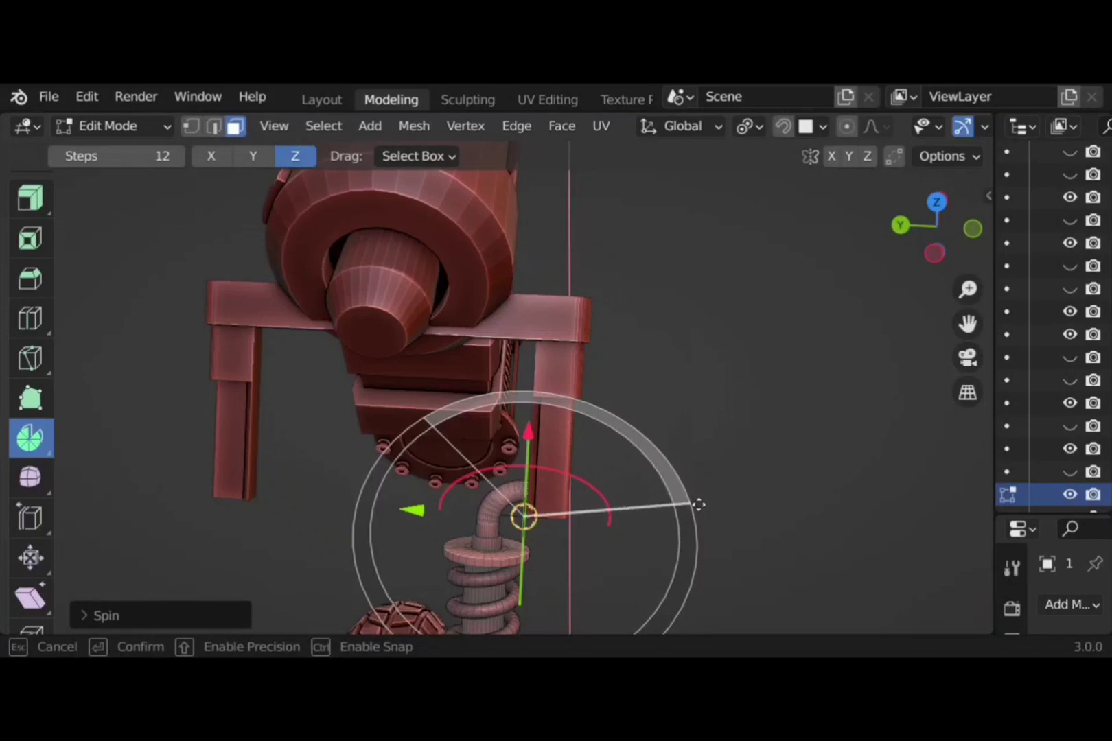
drag(699, 505, 779, 459)
middle_drag(799, 504, 762, 435)
middle_drag(788, 508, 334, 438)
middle_drag(469, 411, 647, 414)
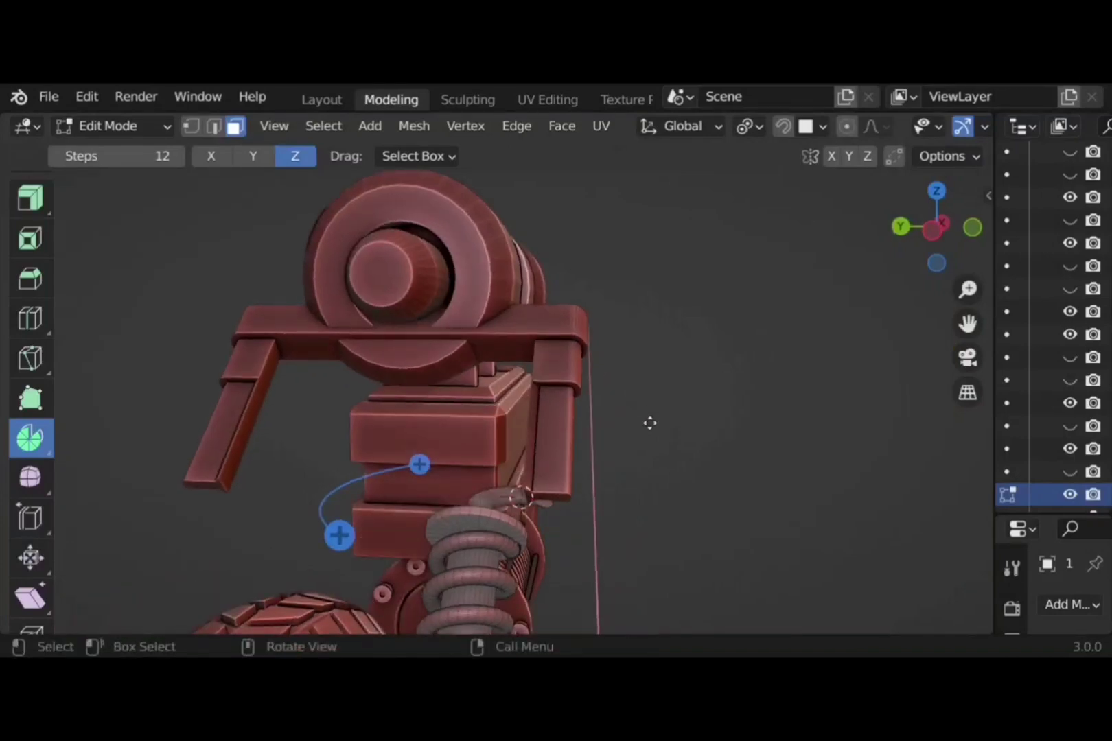
scroll(618, 443, down, 1)
scroll(72, 303, up, 2)
scroll(30, 412, up, 3)
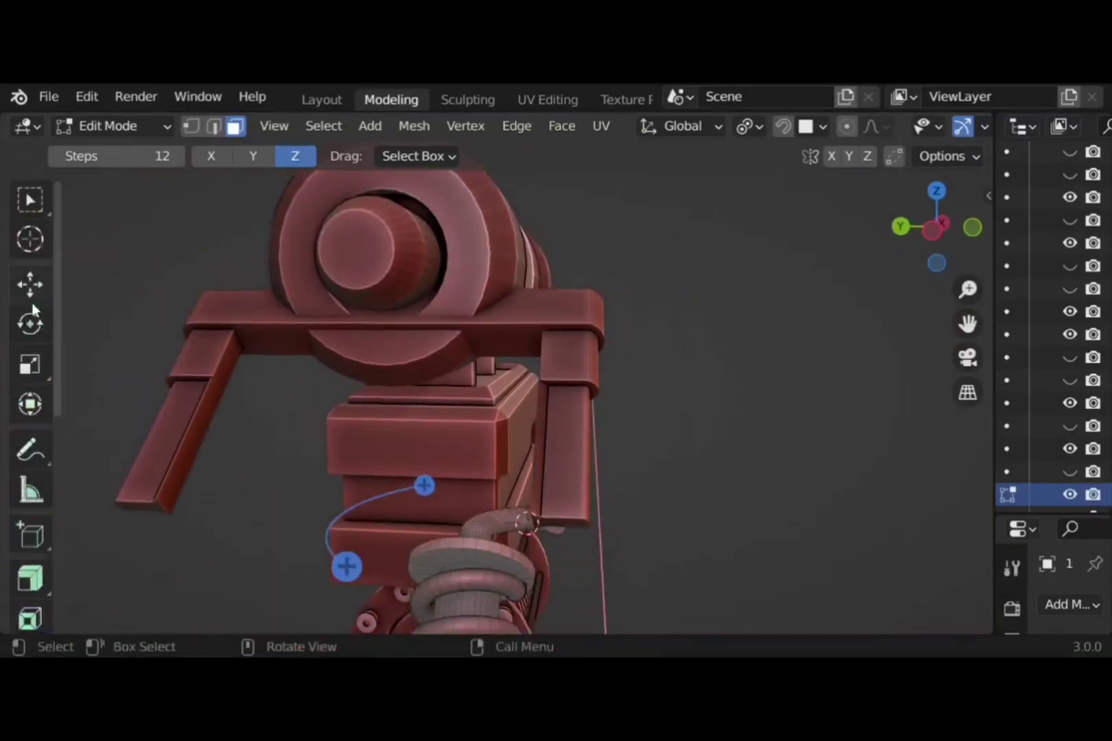
click(30, 199)
shift+middle_drag(784, 426, 772, 407)
key(Tab)
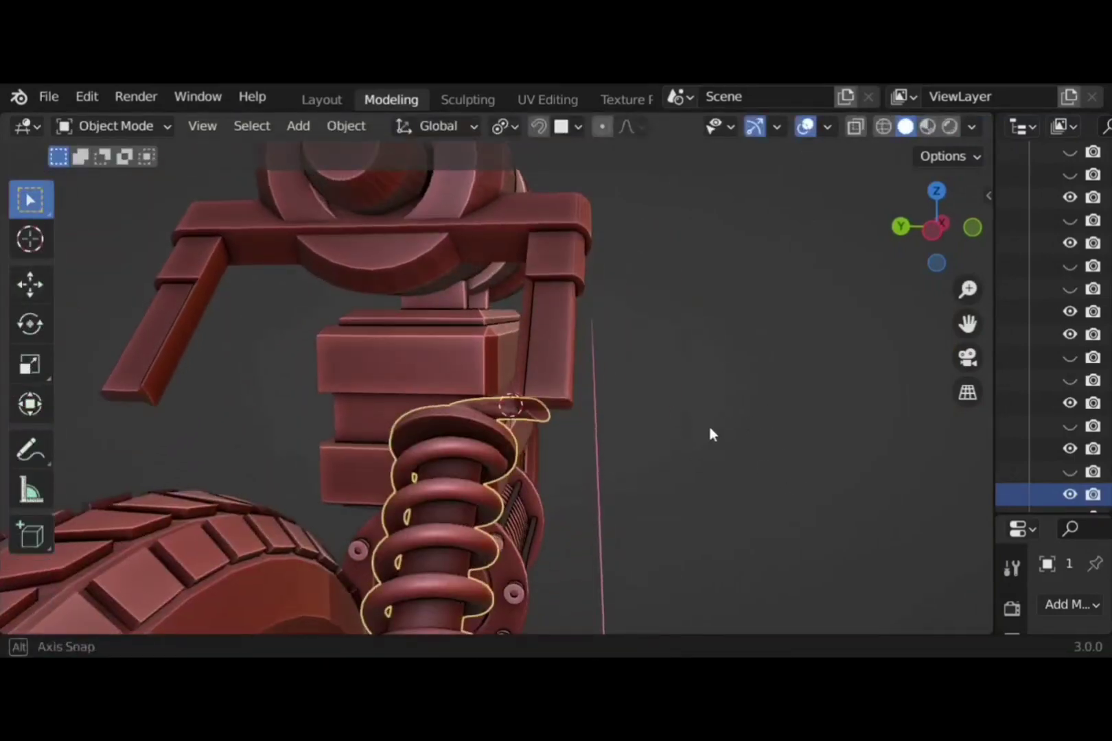
Select the narrow lower segment of the crossbar's arm, try deleting its vertices, undo, and delete its faces instead
middle_drag(710, 435, 613, 463)
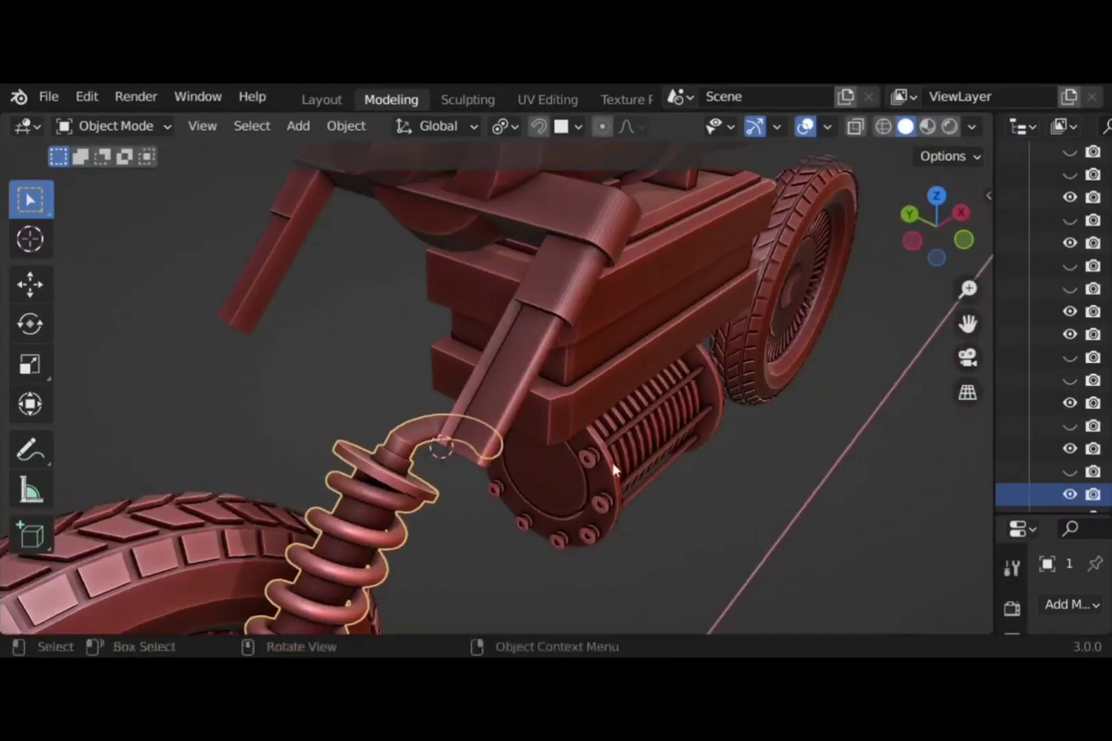
click(502, 427)
key(Tab)
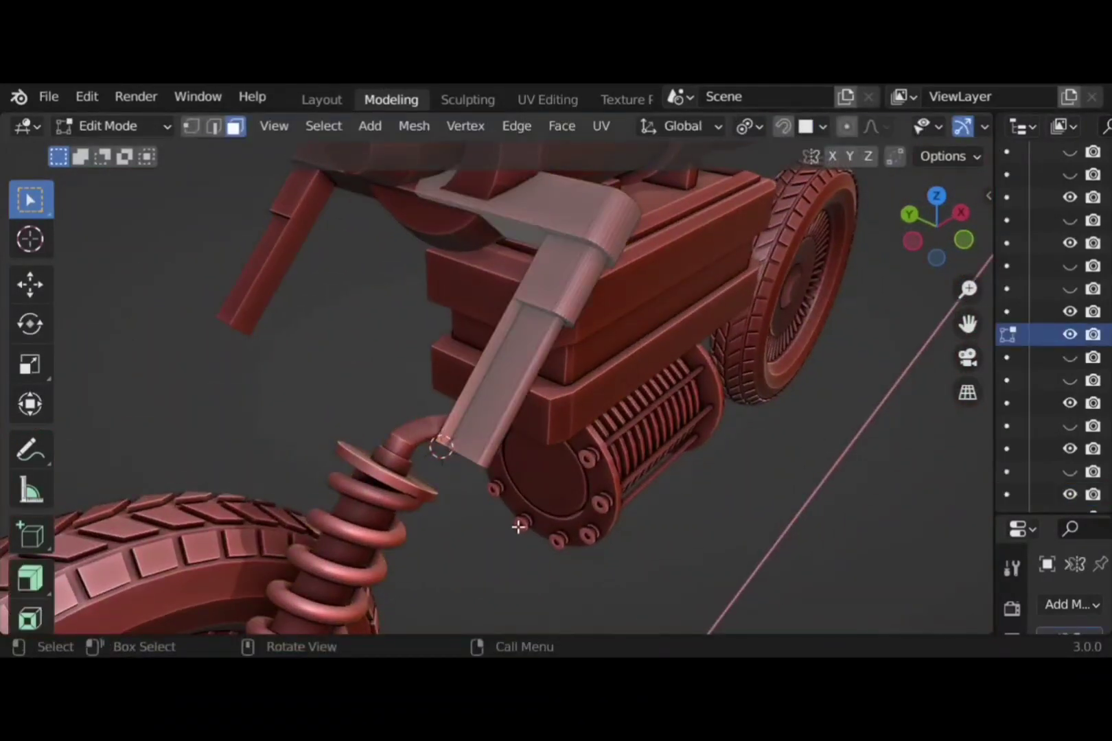
middle_drag(479, 491, 486, 414)
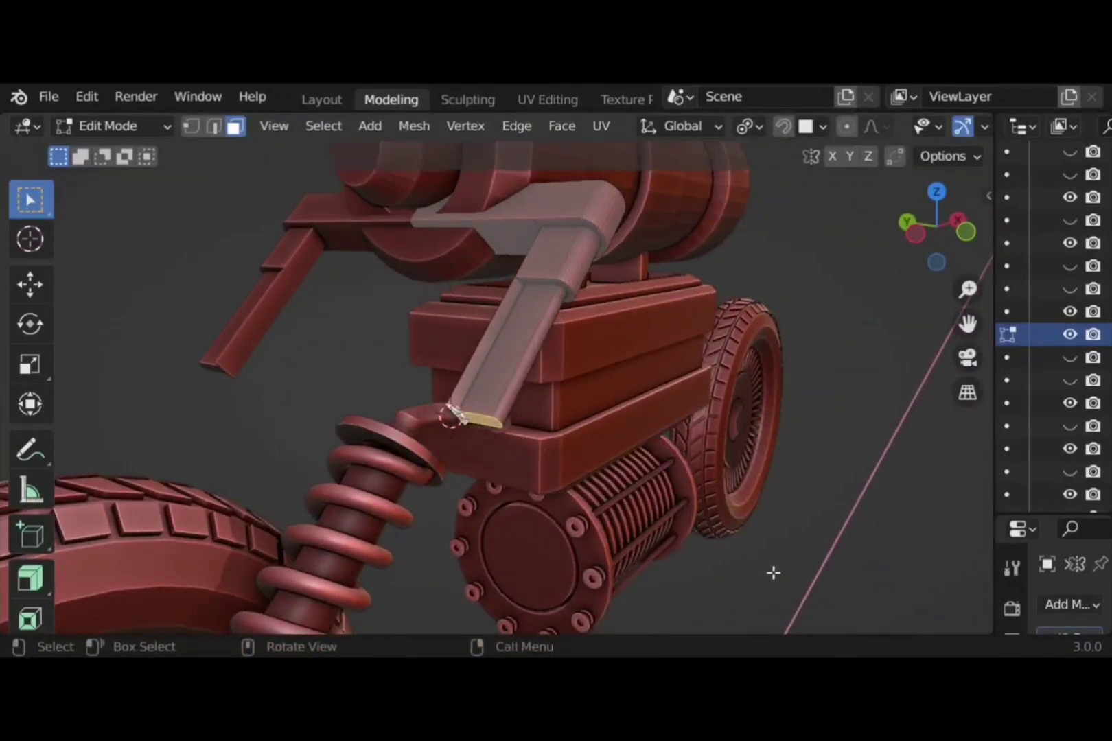
key(ctrl+KP_Add)
key(x)
click(733, 369)
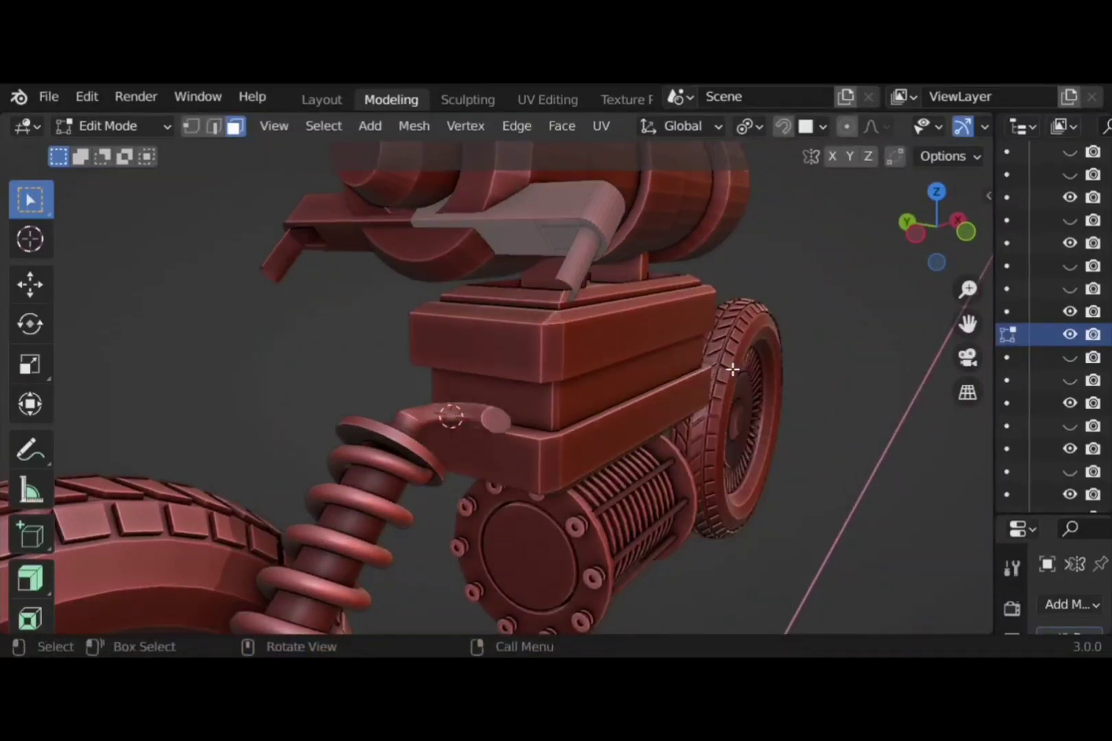
key(ctrl+z)
key(x)
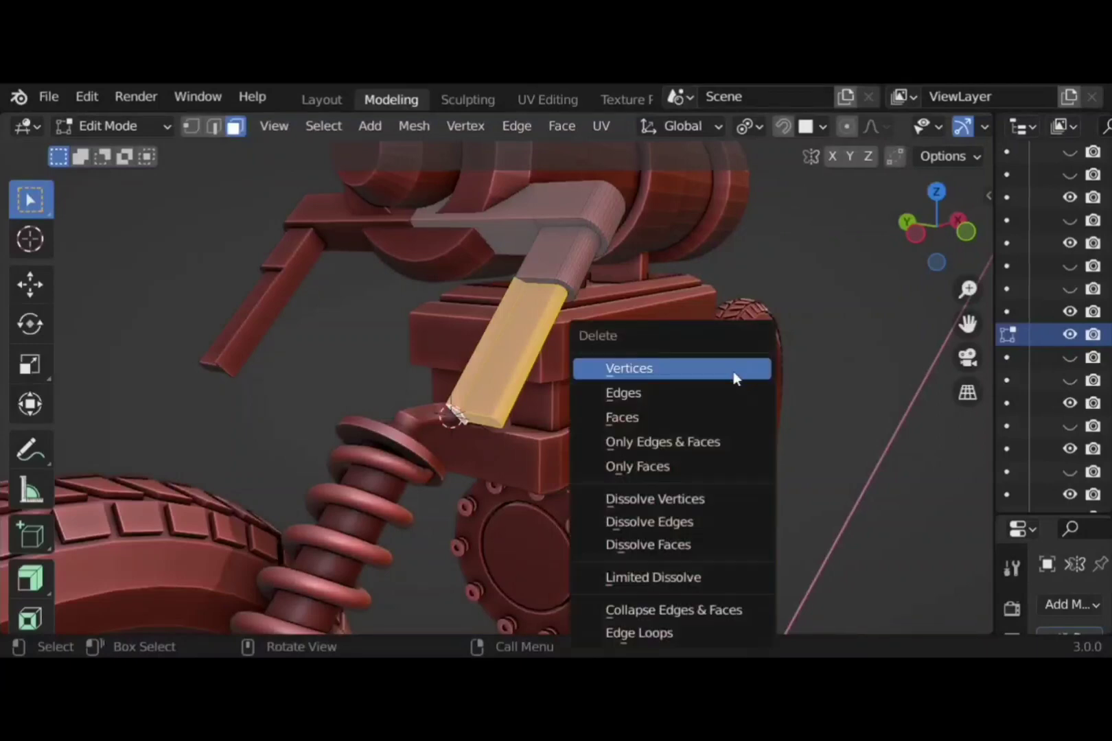
click(713, 417)
Select the inner edge loop at the arm's cut end and fill it with a face
scroll(556, 300, up, 2)
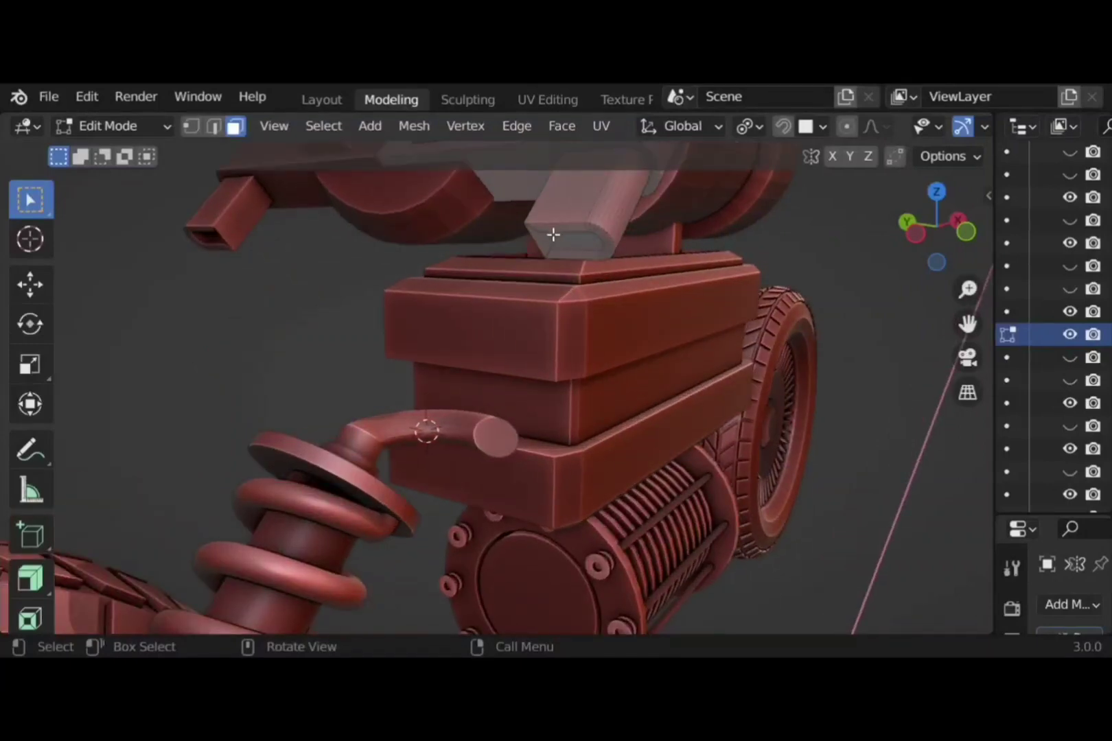
alt+click(576, 250)
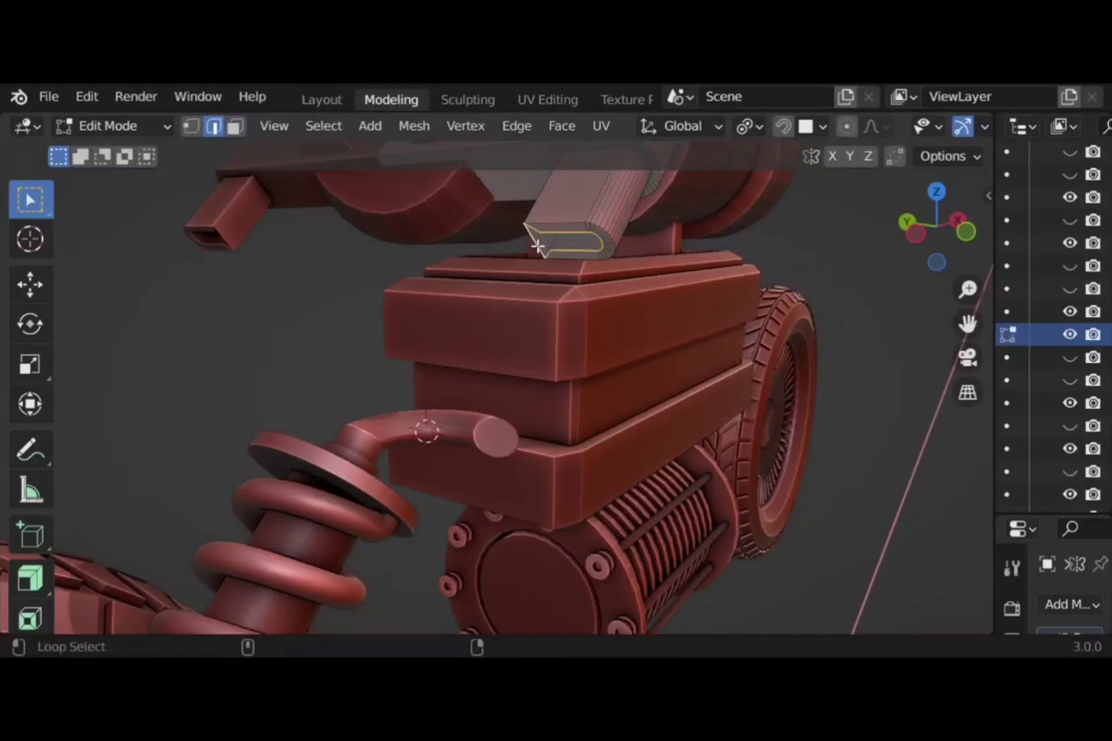
middle_drag(646, 376, 431, 392)
scroll(437, 396, down, 1)
middle_drag(494, 357, 611, 373)
scroll(609, 462, up, 1)
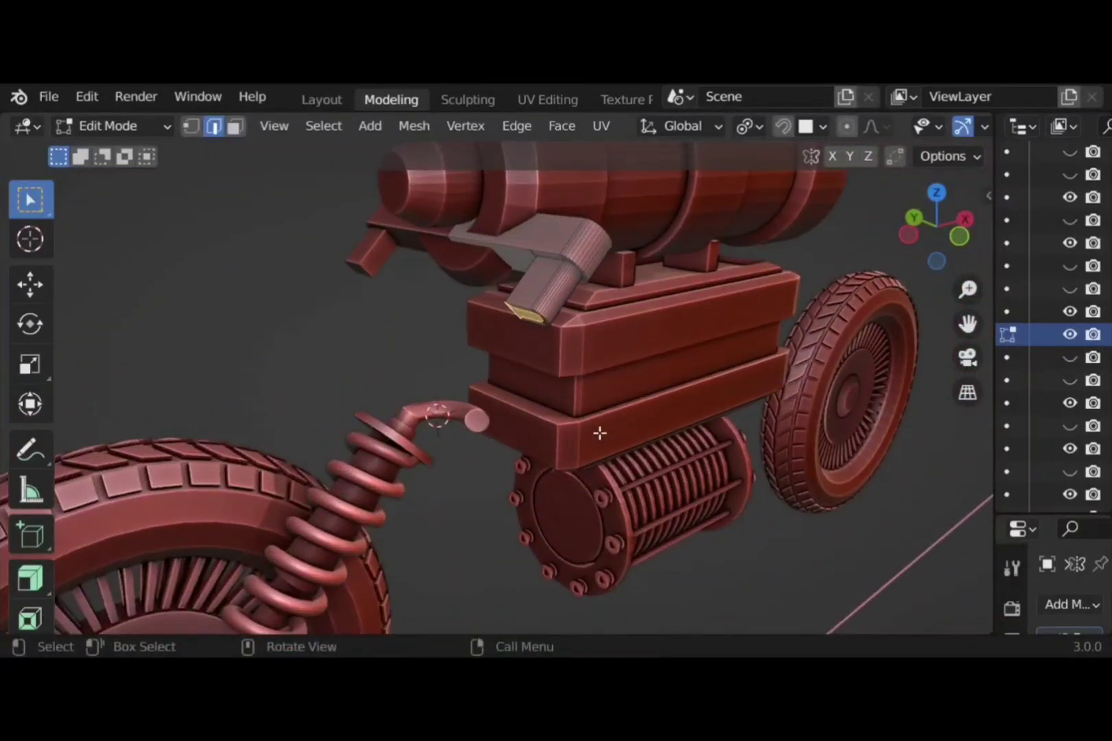
Extrude the arm's end face about 0.38 m, extrude it again and scale it wider, and extrude the widened end about 0.49 m
key(e)
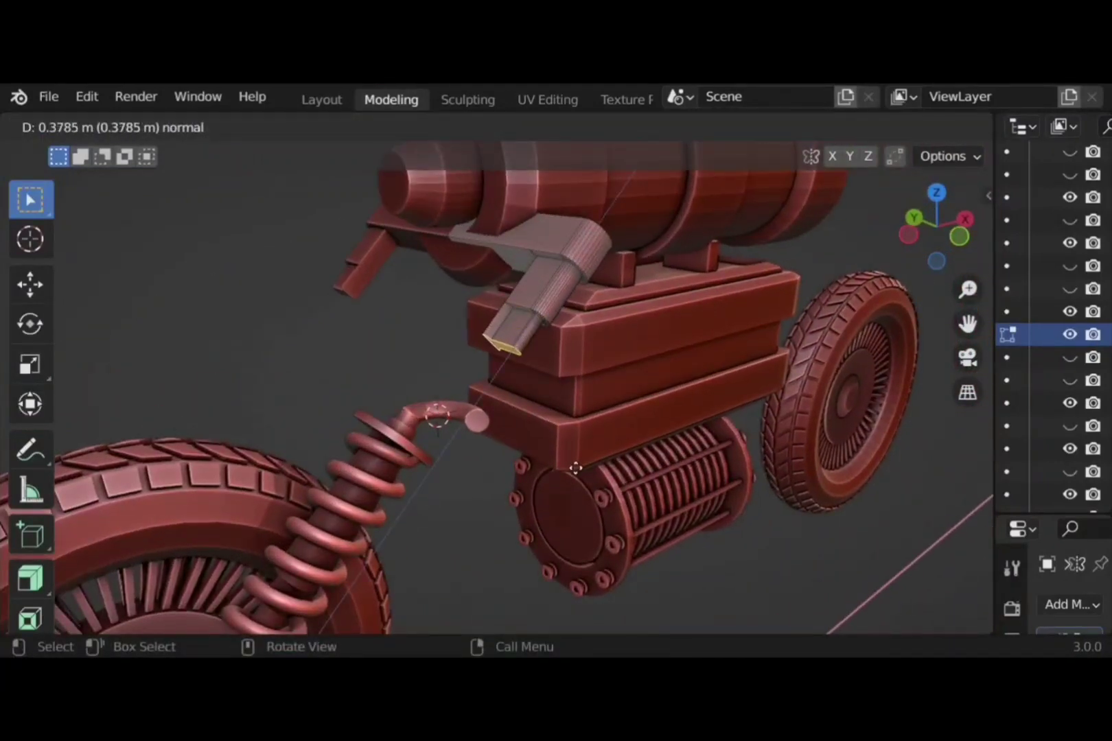
click(573, 471)
key(e)
click(563, 484)
key(s)
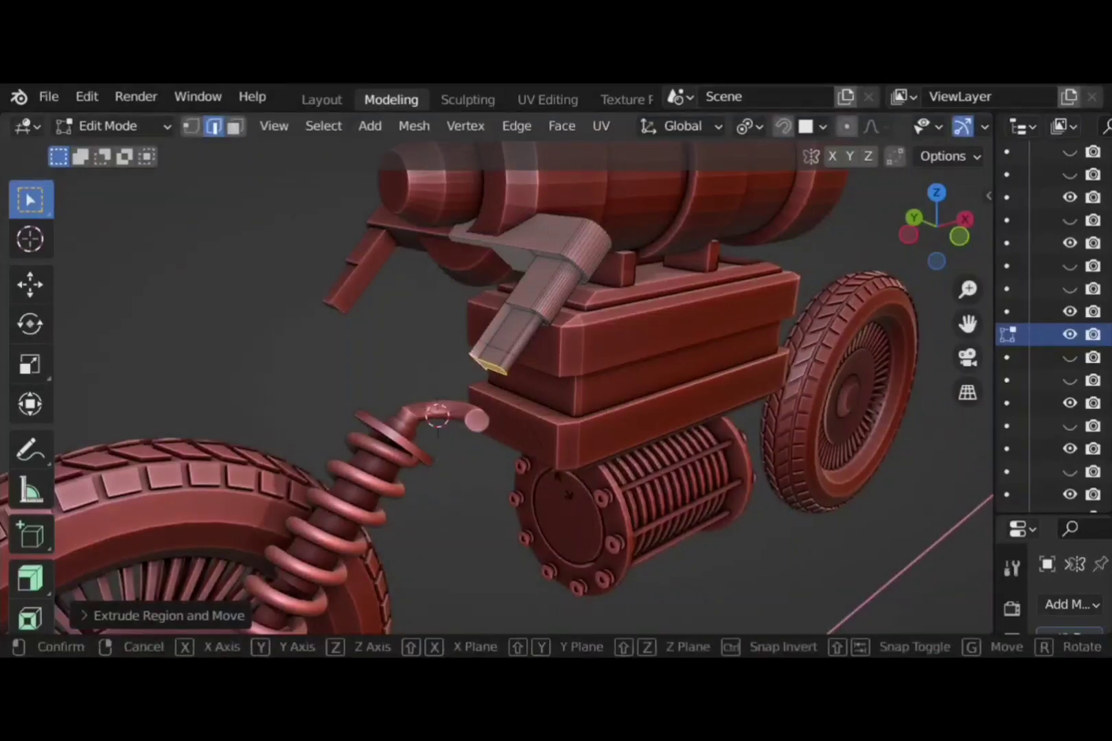
click(599, 540)
key(e)
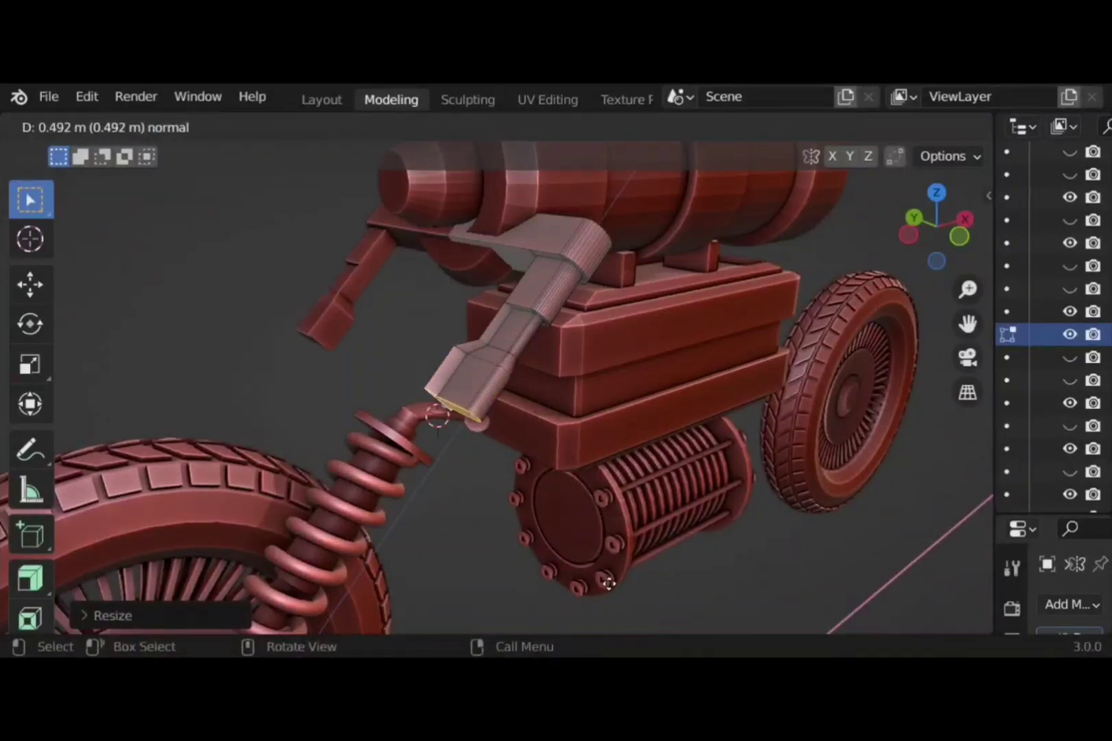
click(601, 592)
Bevel the edges around the arm's widened end with 7 segments and a width of about 0.05 m
middle_drag(513, 508, 613, 459)
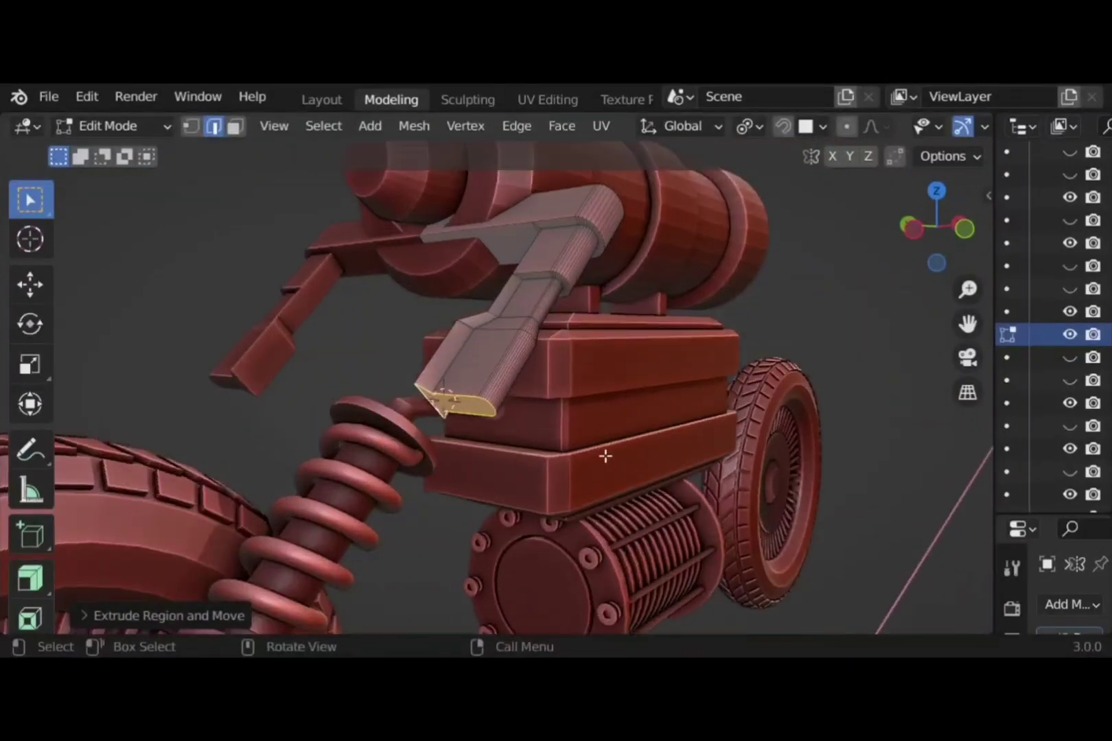
key(ctrl+b)
scroll(619, 464, down, 2)
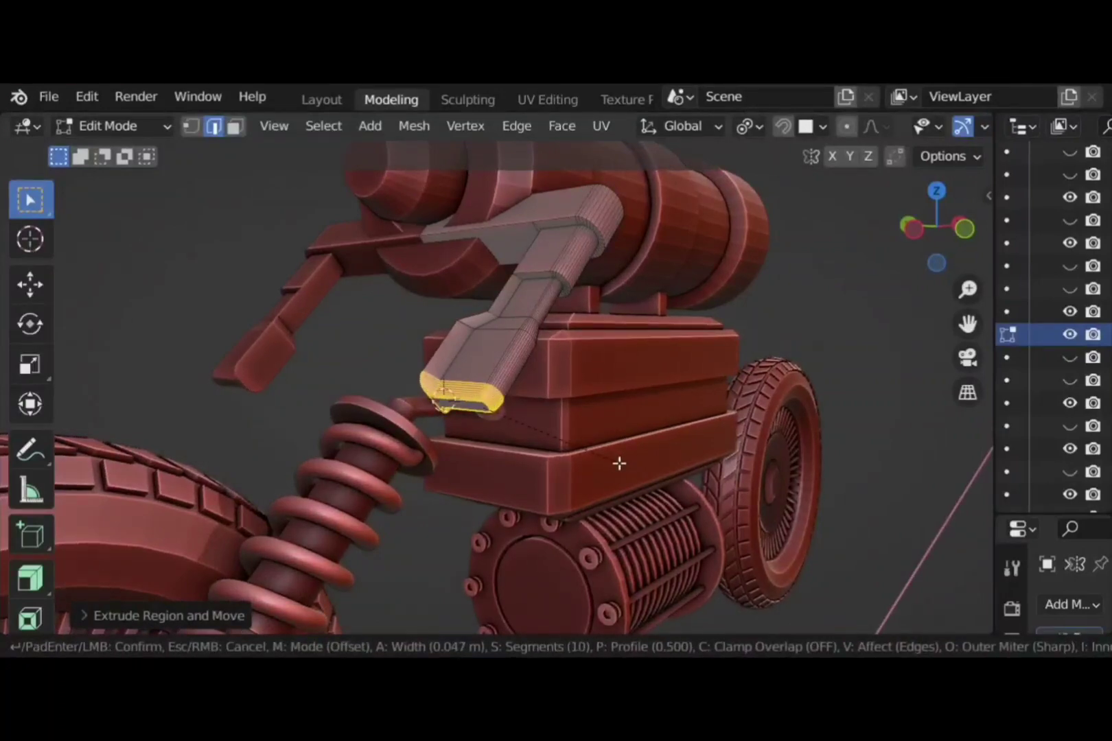
scroll(619, 464, down, 2)
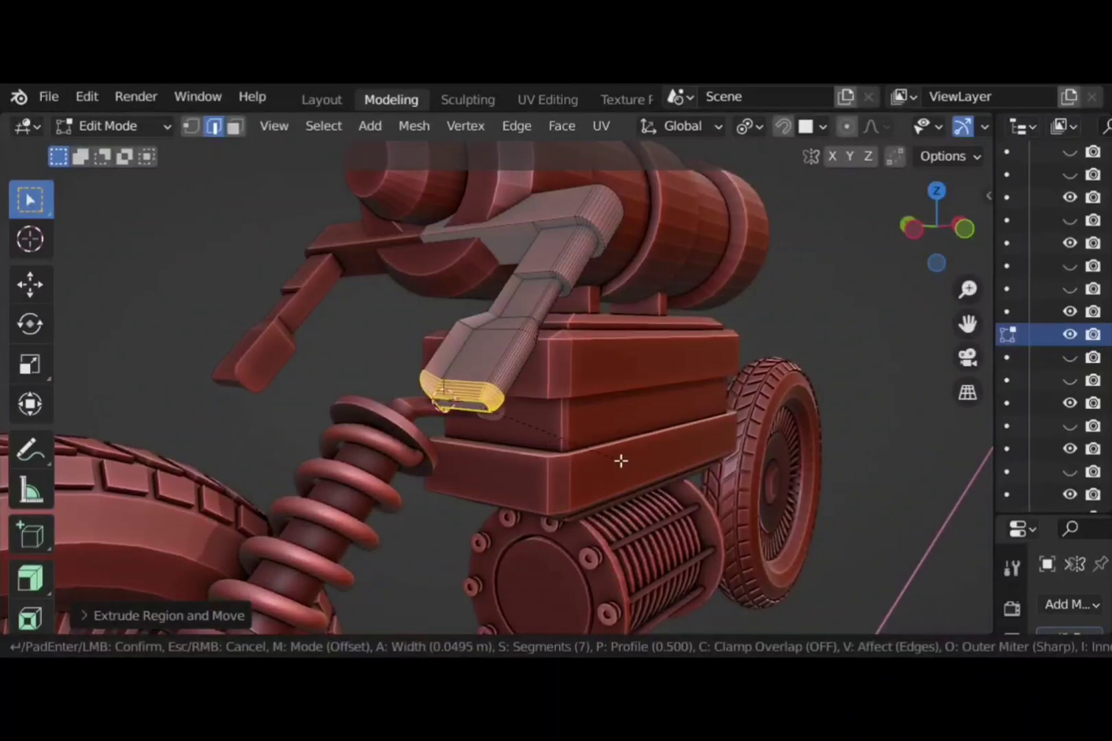
click(620, 460)
click(469, 487)
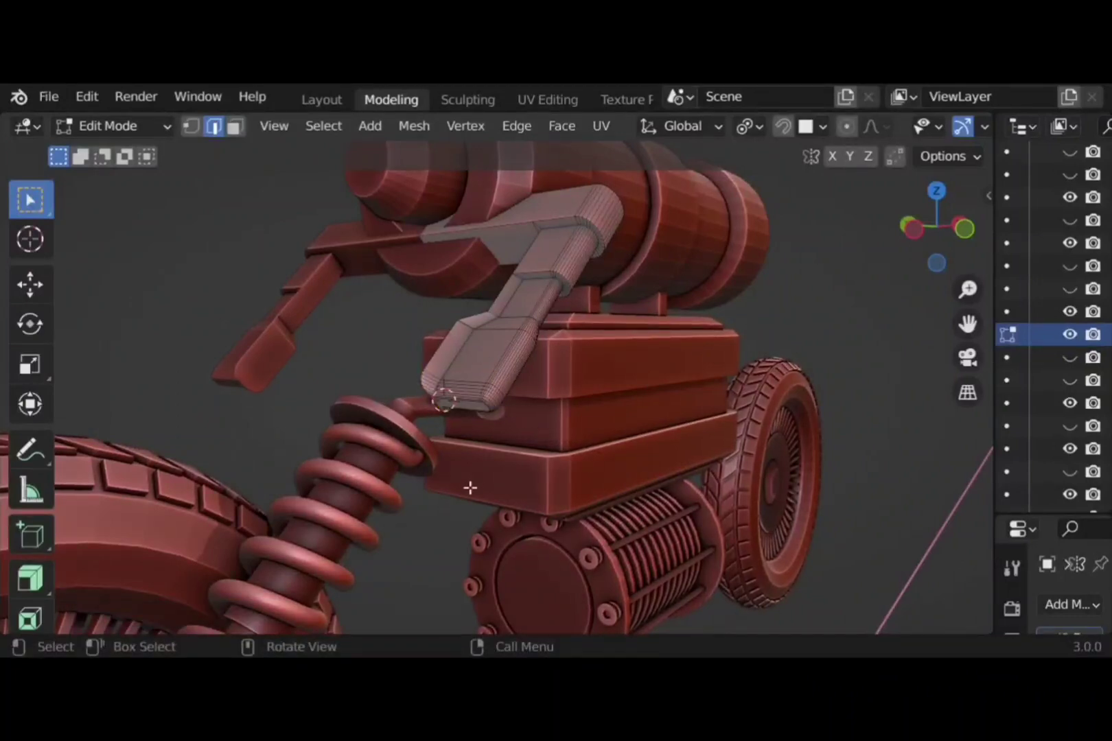
Finish editing the crossbar's mesh and return to object mode
middle_drag(470, 487, 526, 523)
scroll(600, 518, down, 2)
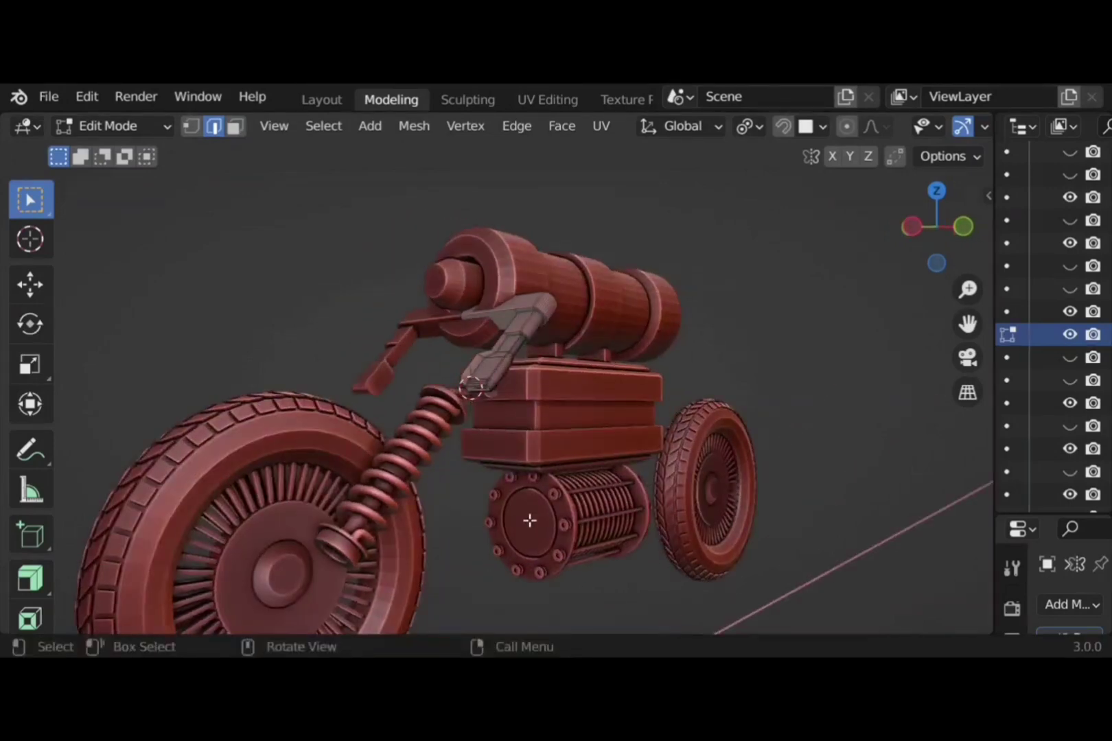
key(Tab)
middle_drag(519, 471, 521, 524)
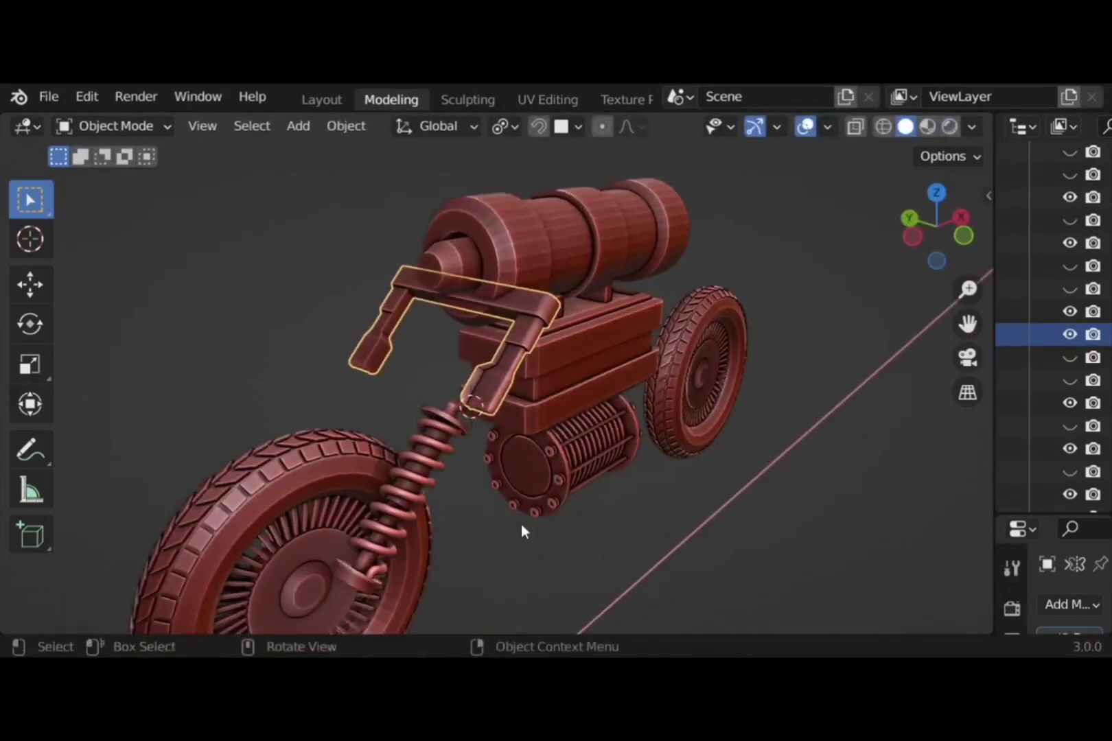
In the side view, move the coil spring about -0.34 m along X and raise it about 0.12 m along Z
click(470, 337)
click(489, 439)
middle_drag(472, 440, 456, 405)
click(951, 234)
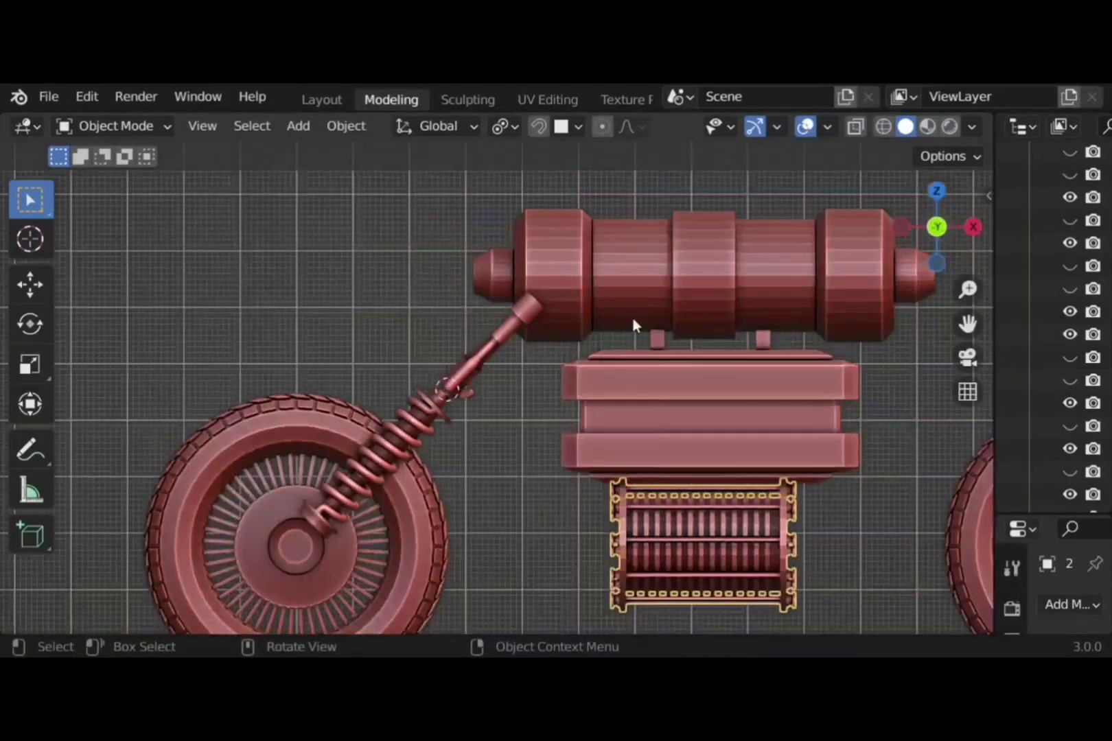
scroll(392, 441, up, 2)
click(481, 451)
key(g)
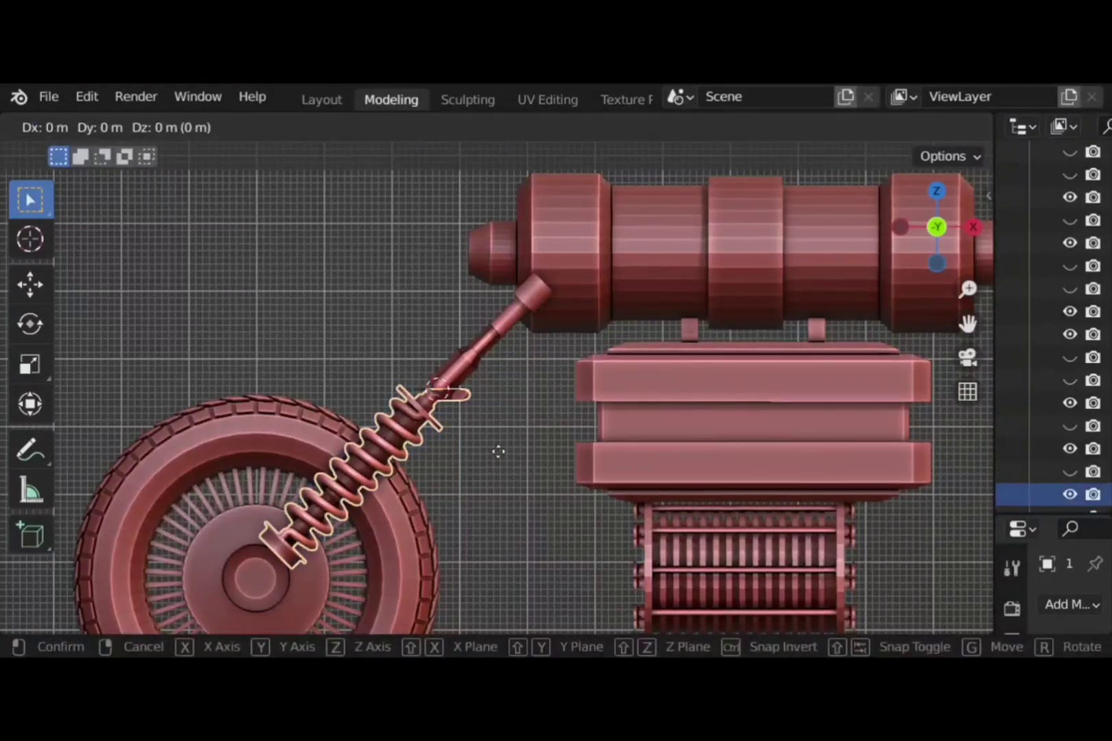
key(x)
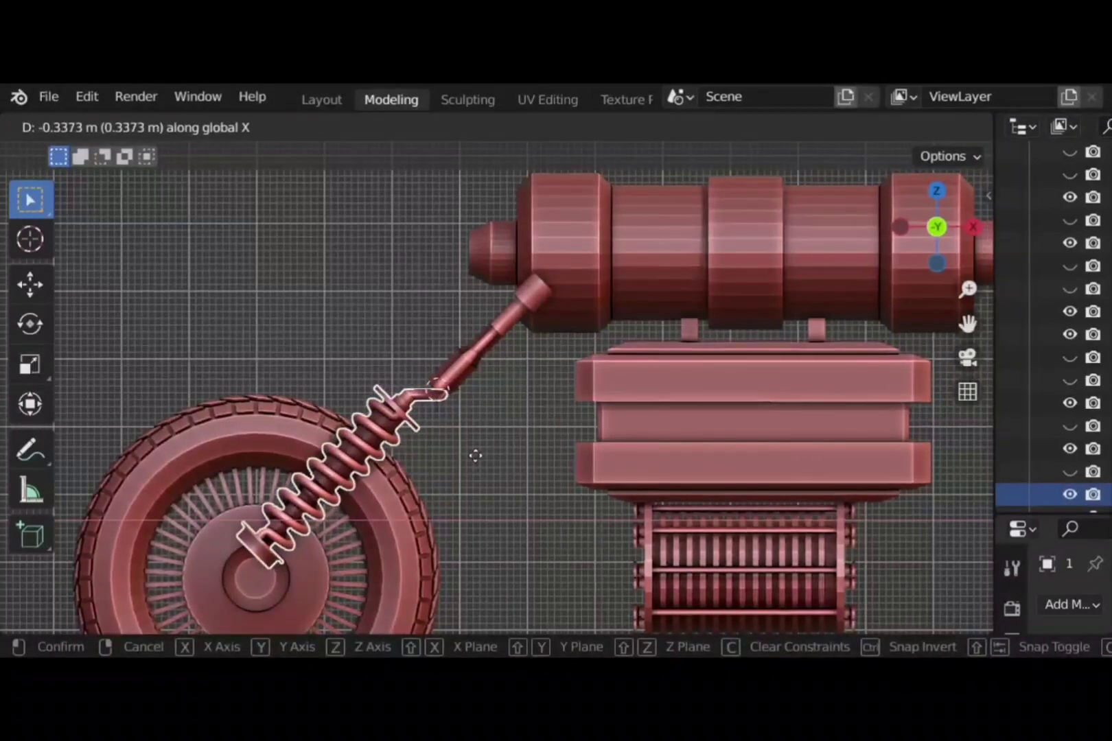
click(476, 456)
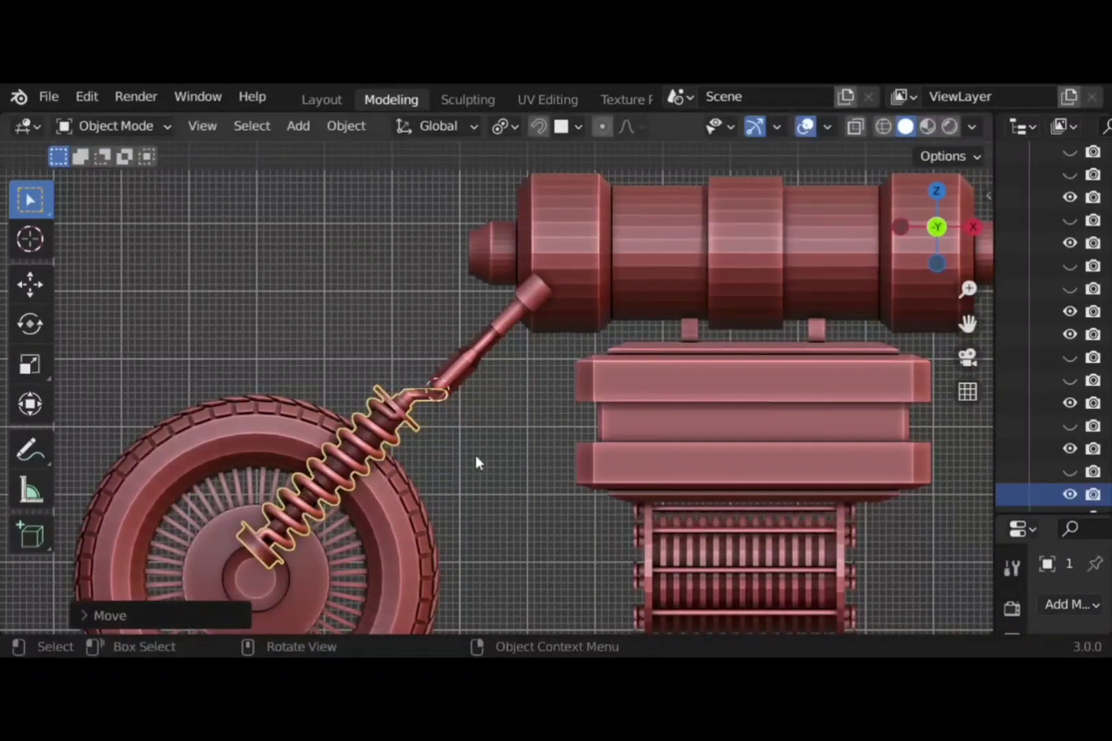
key(g)
key(z)
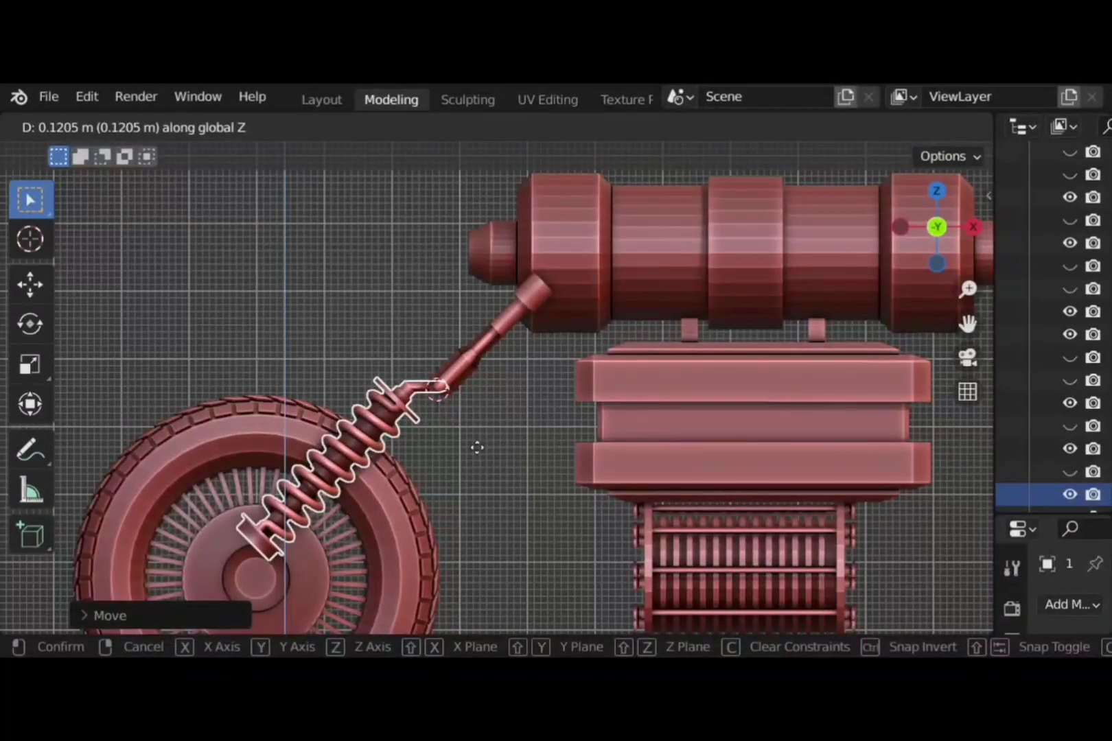
click(477, 447)
Move the coil spring back about 0.12 m along X and raise it about 0.10 m along Z
middle_drag(477, 447, 807, 488)
key(g)
key(x)
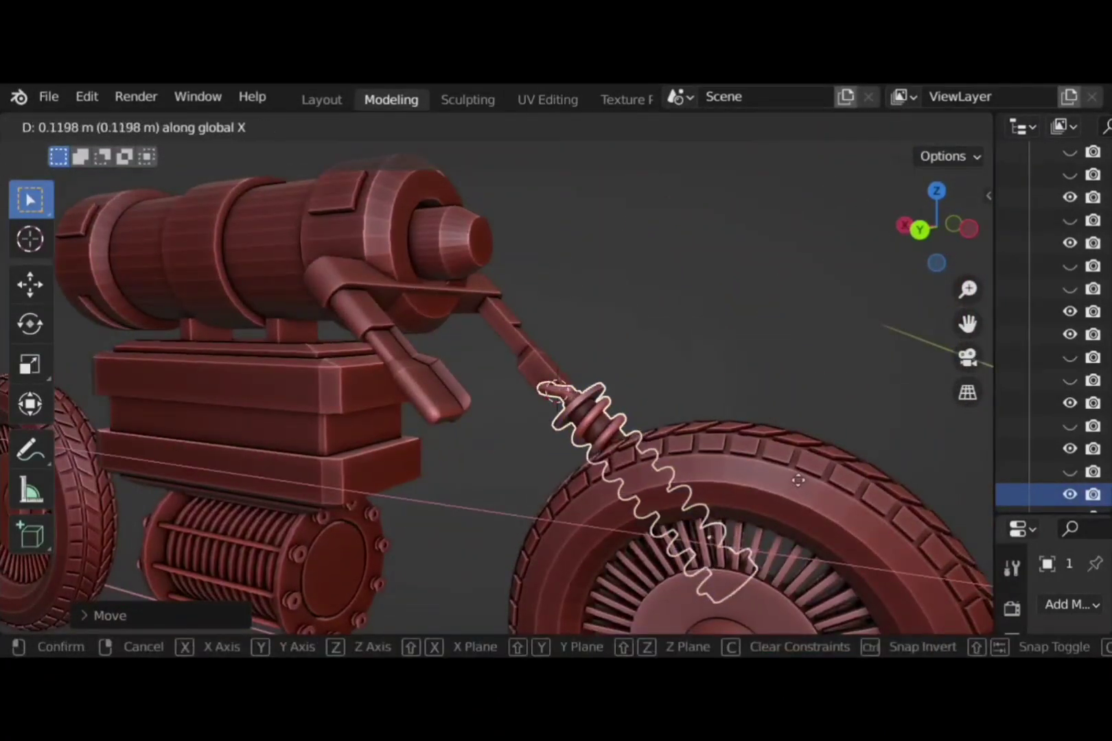
click(799, 480)
key(g)
key(z)
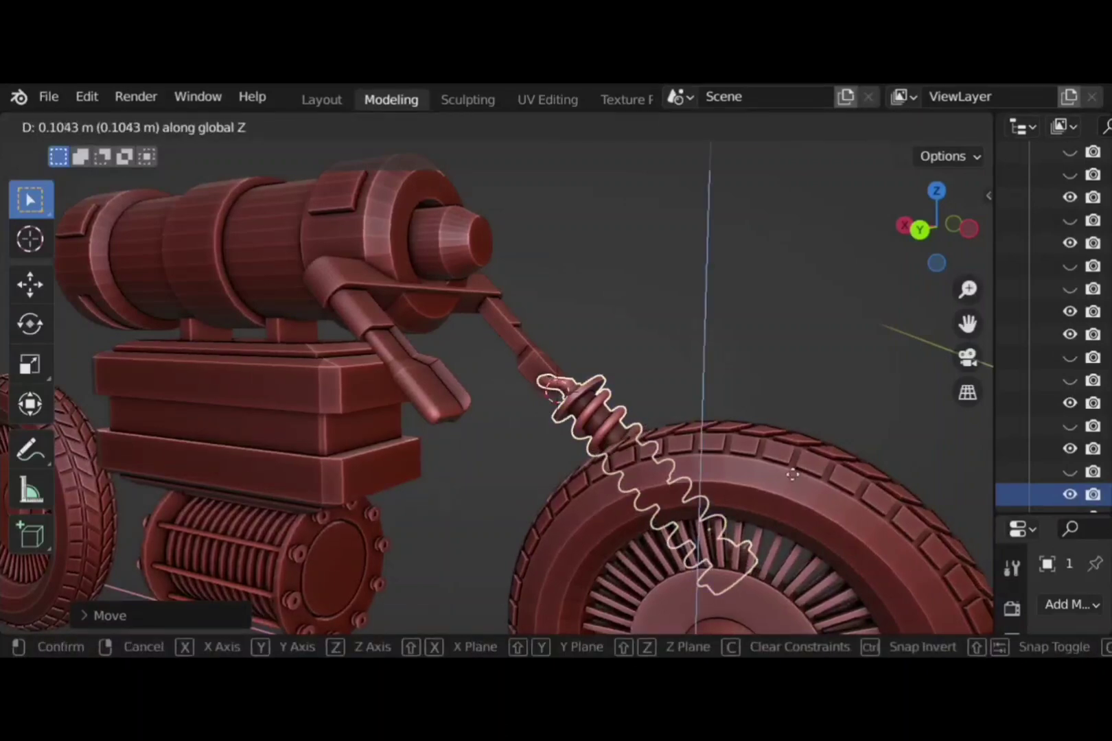
click(791, 477)
Edit the coil spring's mesh in face selection mode and select the lower end face of its inner rod
middle_drag(802, 387, 402, 465)
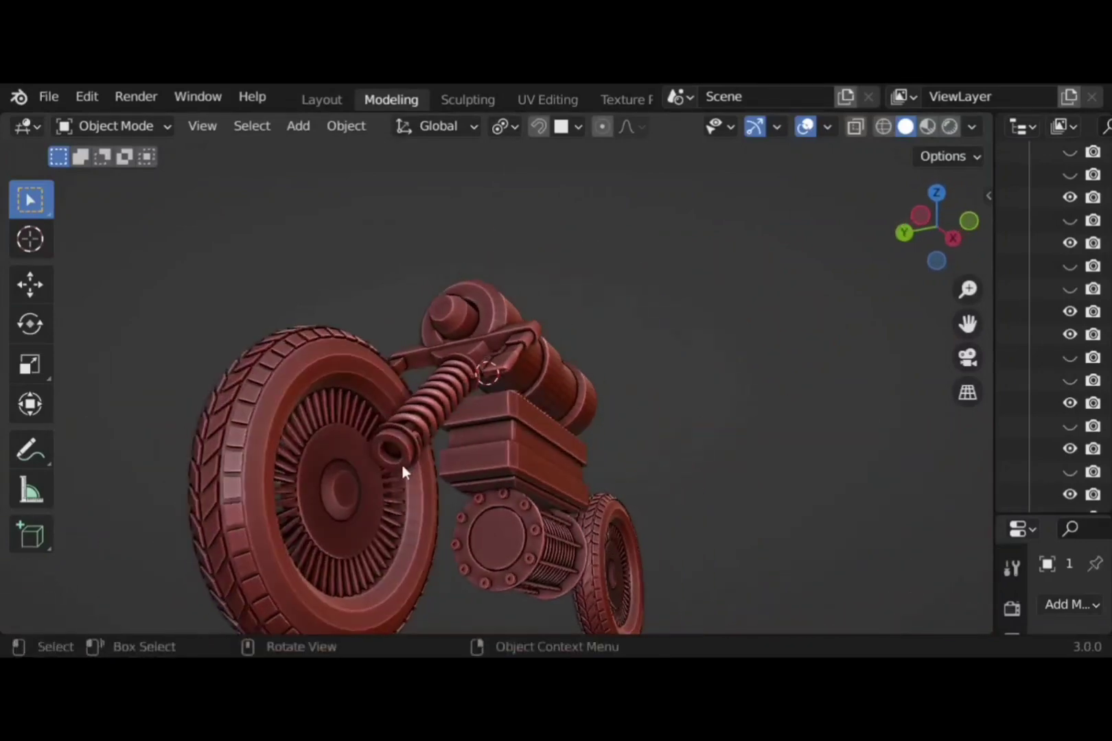
click(391, 453)
key(Tab)
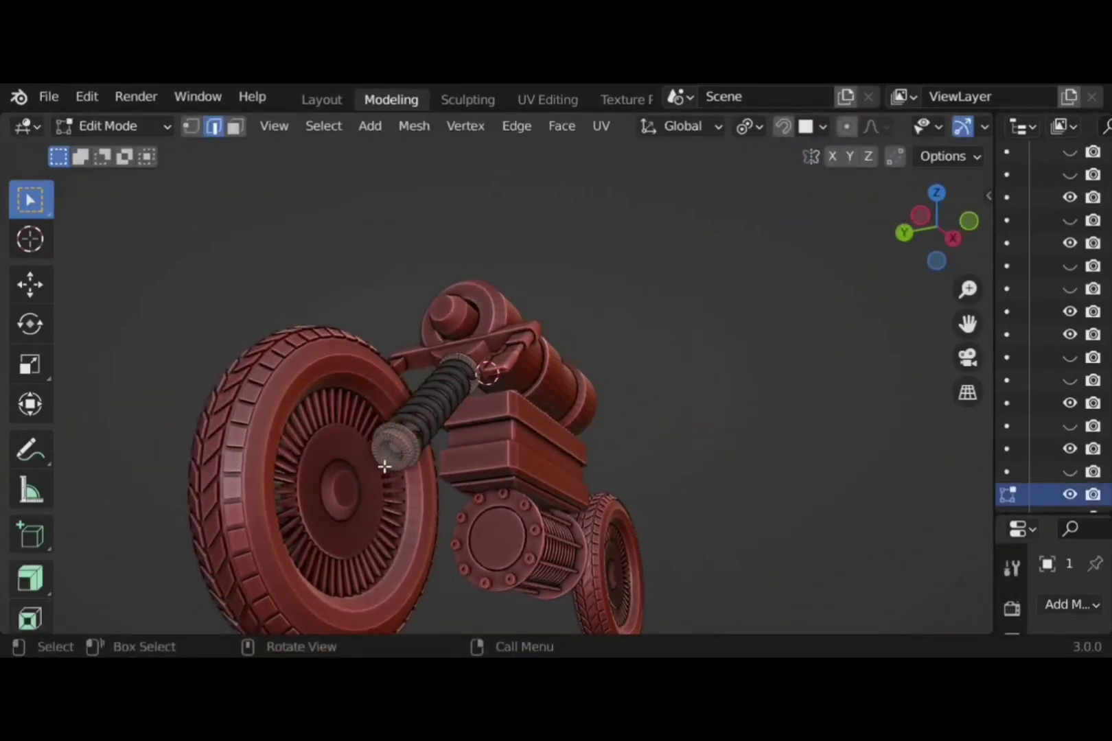
click(238, 130)
Try extruding the spring rod's lower end face across the wheel hub, undo it, and try a shorter extrusion
key(e)
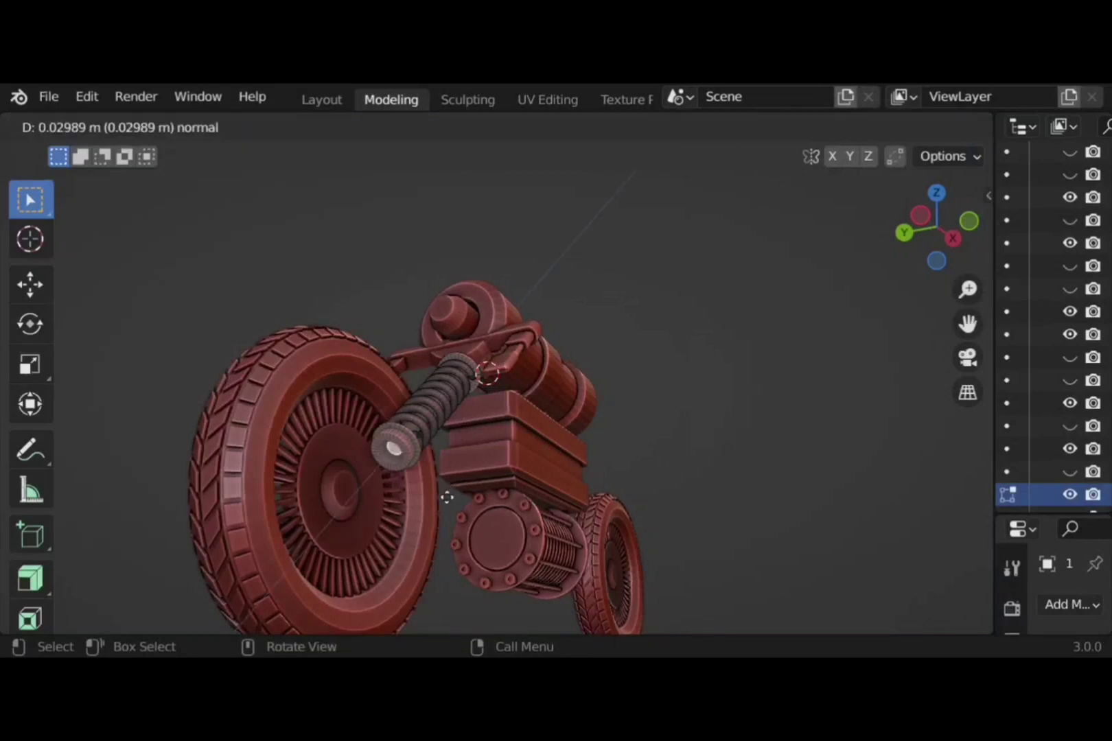
click(427, 533)
click(952, 238)
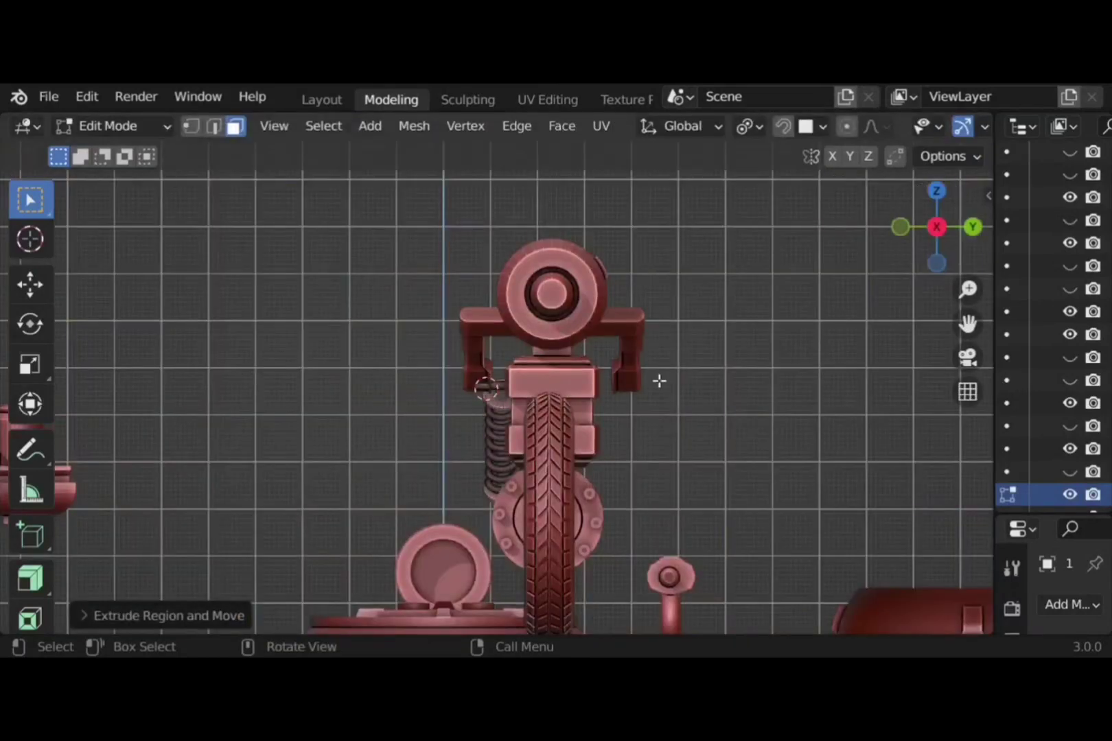
middle_drag(605, 394, 961, 426)
middle_drag(506, 452, 323, 539)
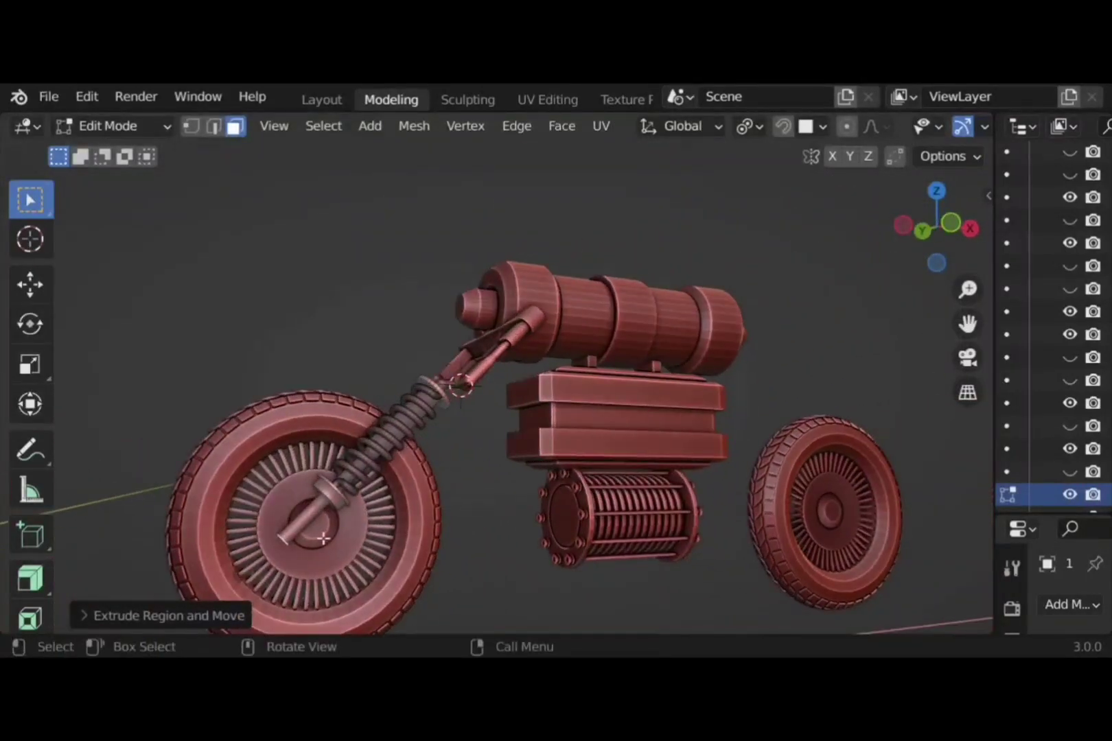
key(ctrl+z)
key(e)
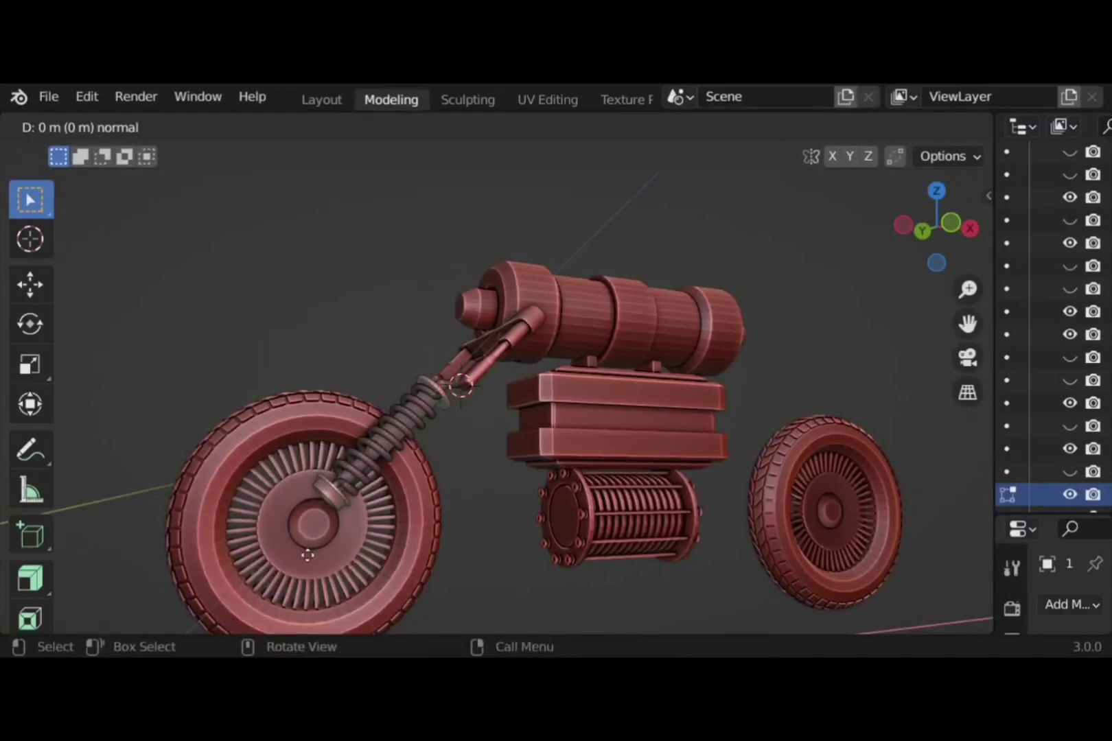
click(300, 564)
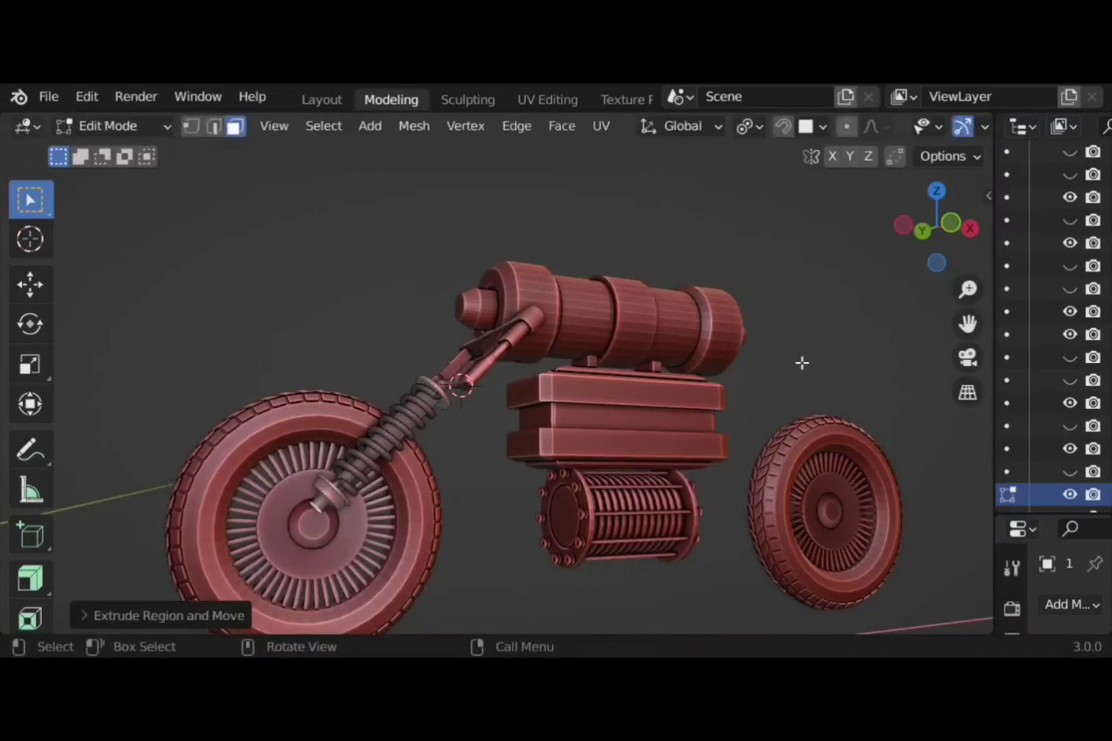
In the side view, extrude the spring rod's lower end face about 0.38 m toward the front wheel's hub
click(950, 225)
scroll(326, 541, up, 2)
shift+middle_drag(325, 540, 444, 490)
scroll(445, 490, up, 3)
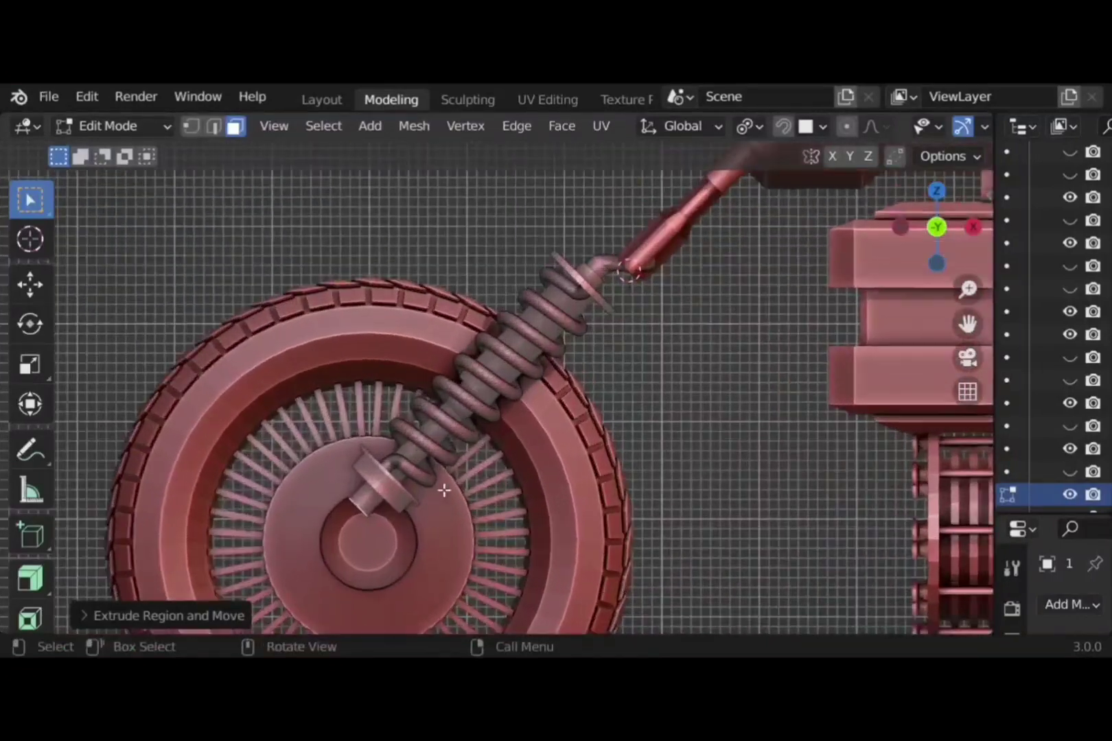
key(e)
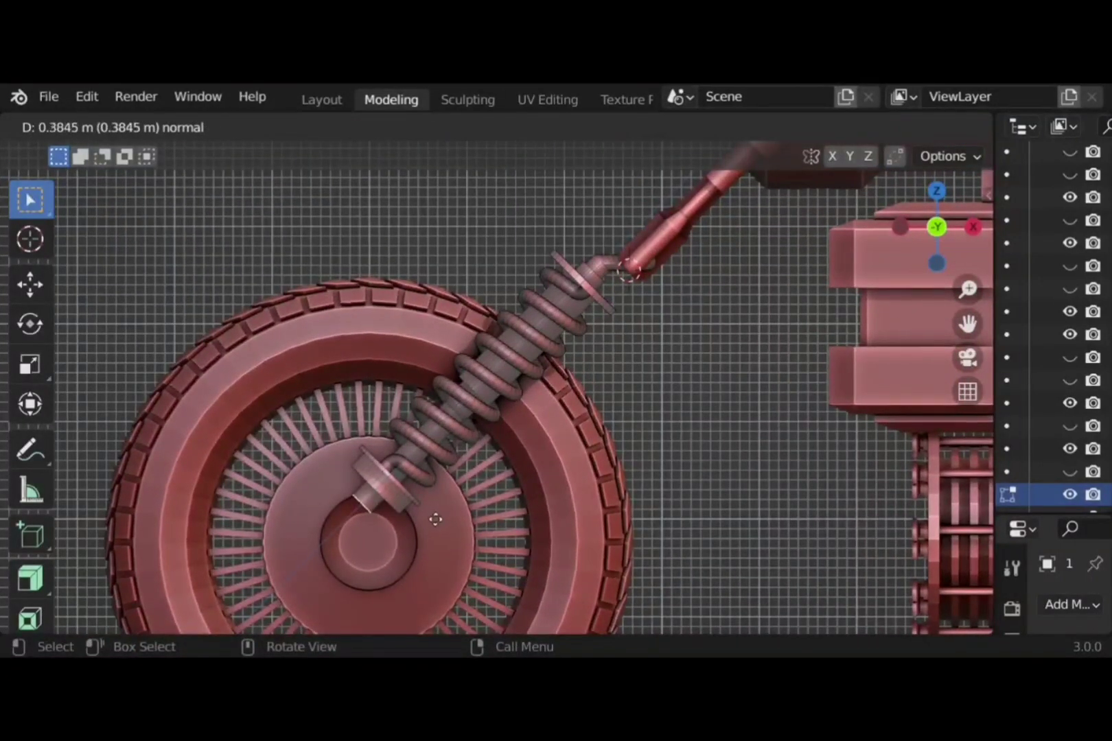
click(436, 520)
Bend the rod downward with two short extrusions, rotating the end face about -39° and about -10.5° around Y
key(e)
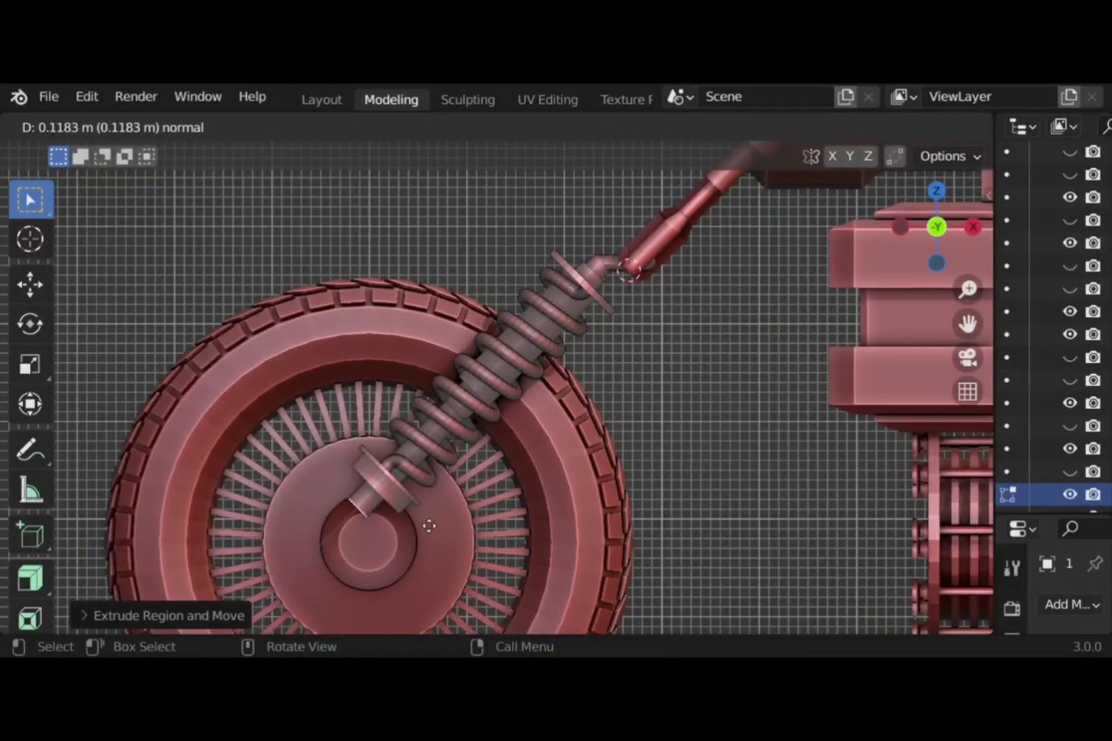
key(r)
key(y)
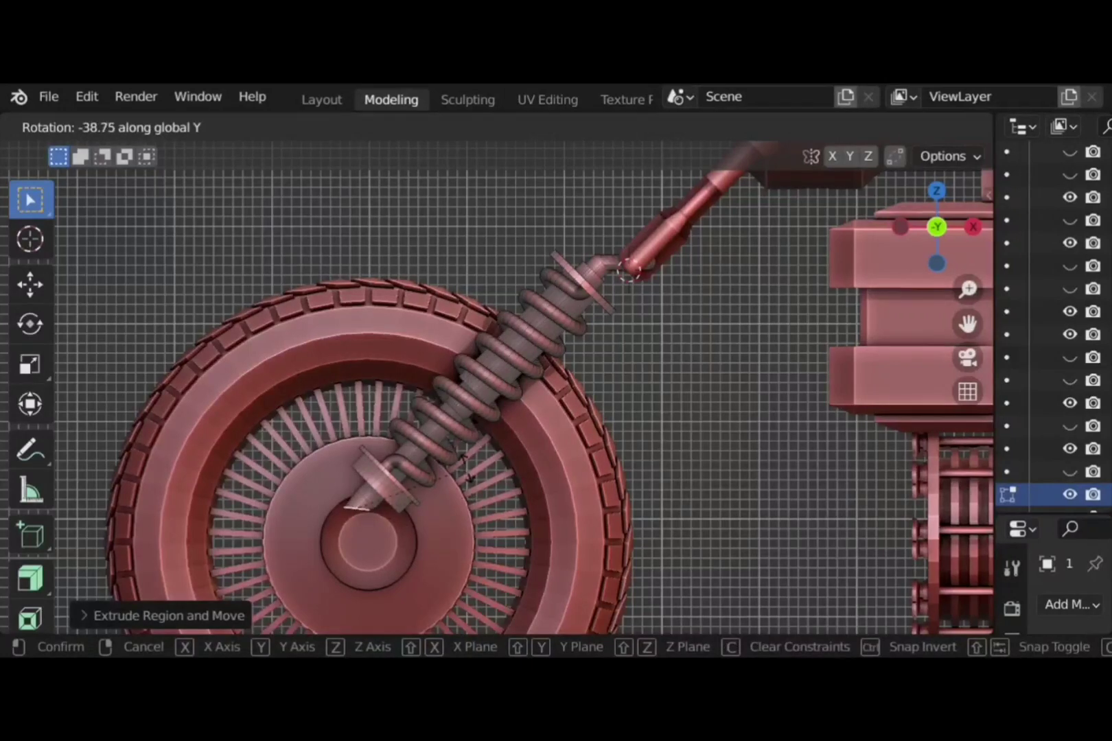
click(464, 492)
key(e)
click(482, 480)
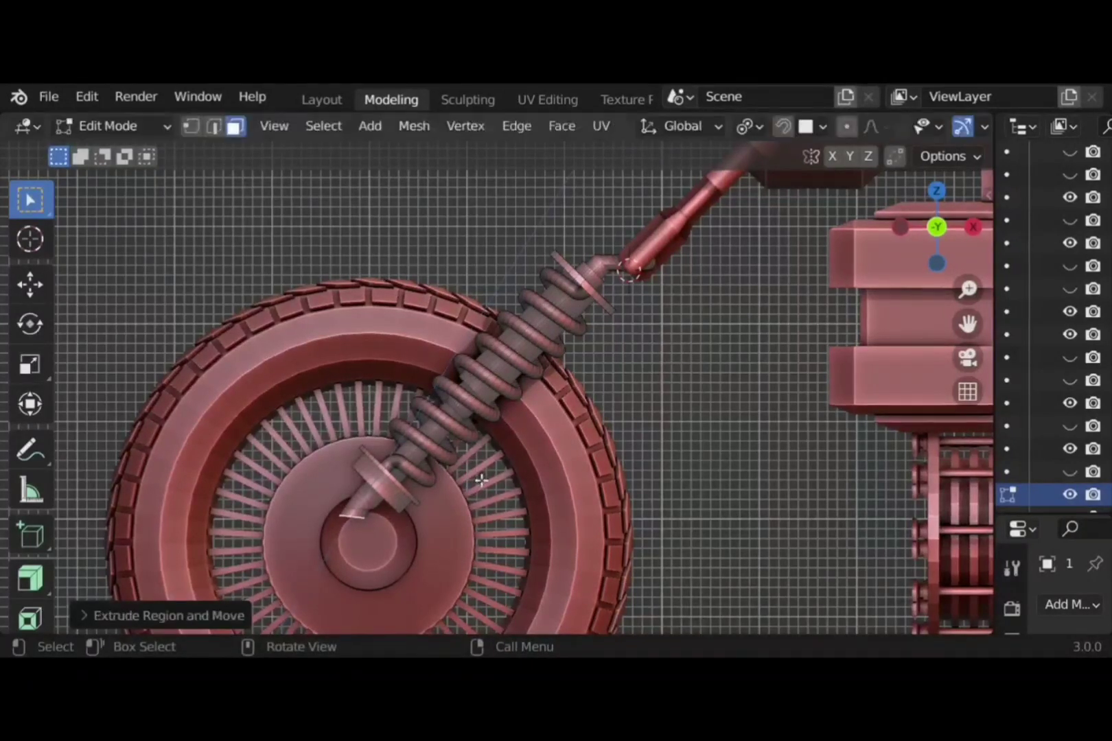
key(r)
key(y)
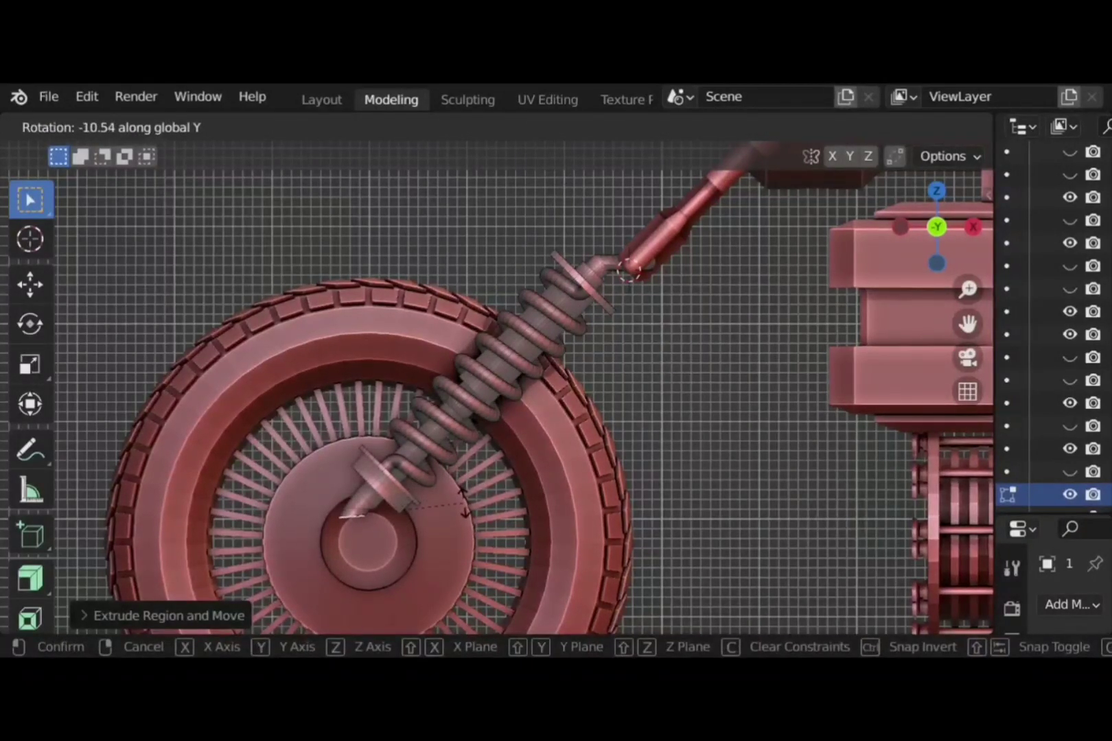
click(466, 502)
Extrude the bent rod's end about 0.30 m and round its tip with a 7-segment bevel
key(e)
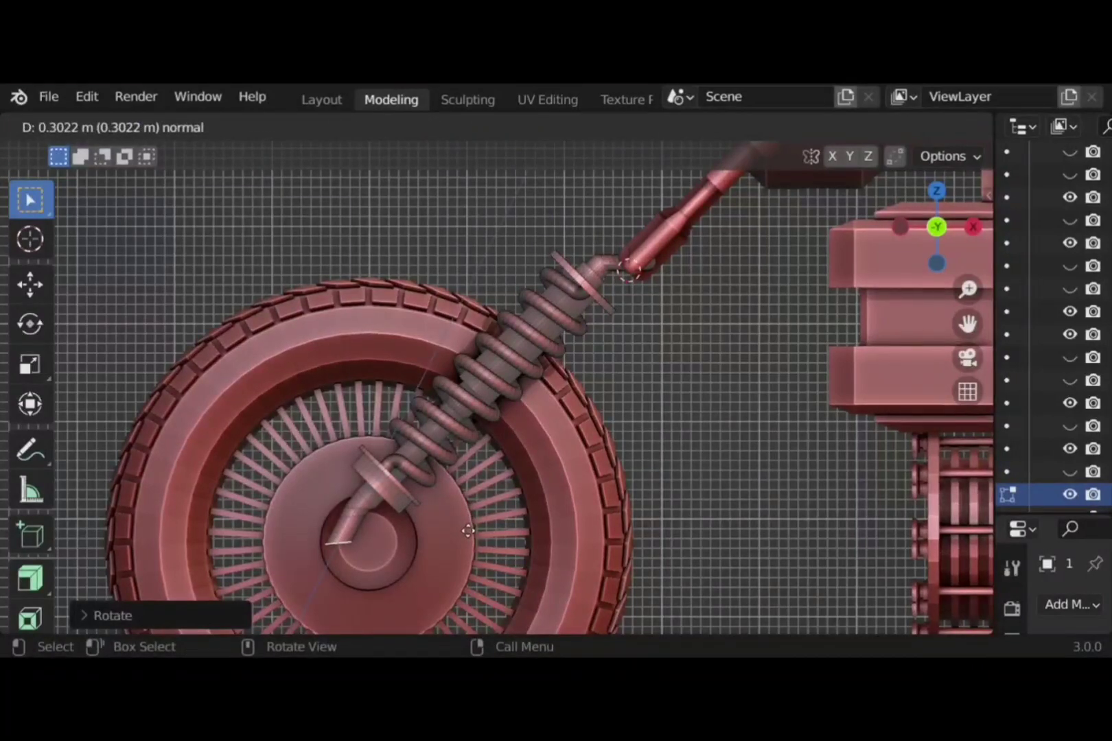
click(468, 530)
middle_drag(397, 560, 439, 529)
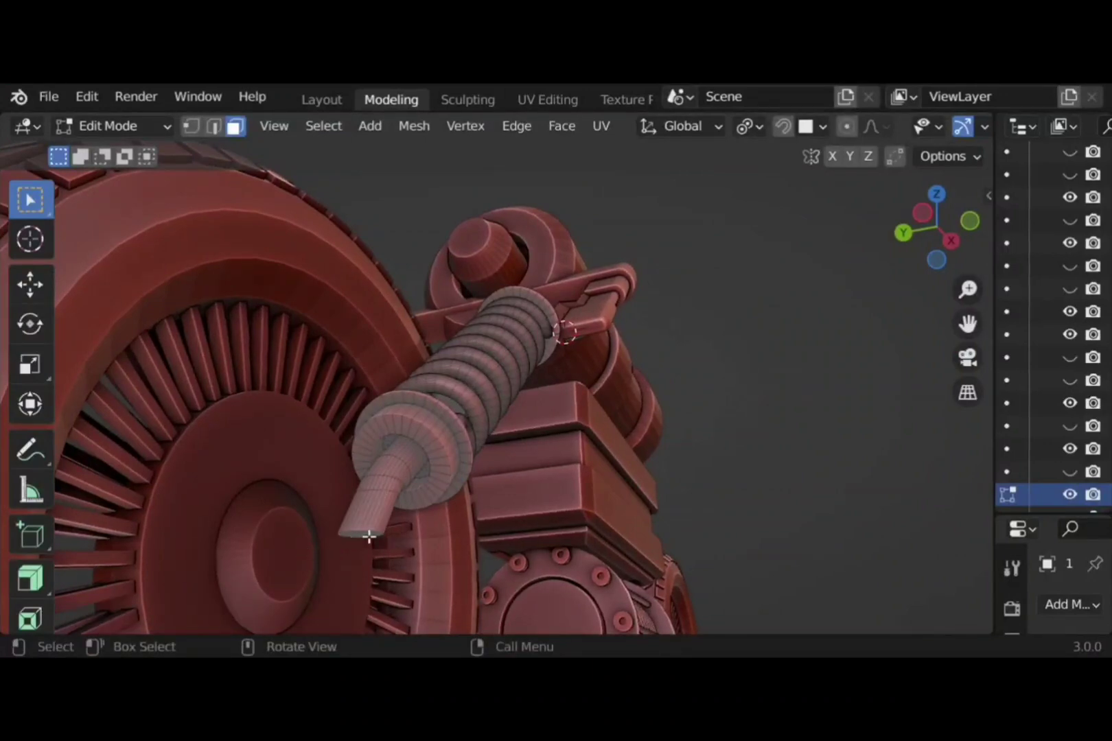
key(ctrl+b)
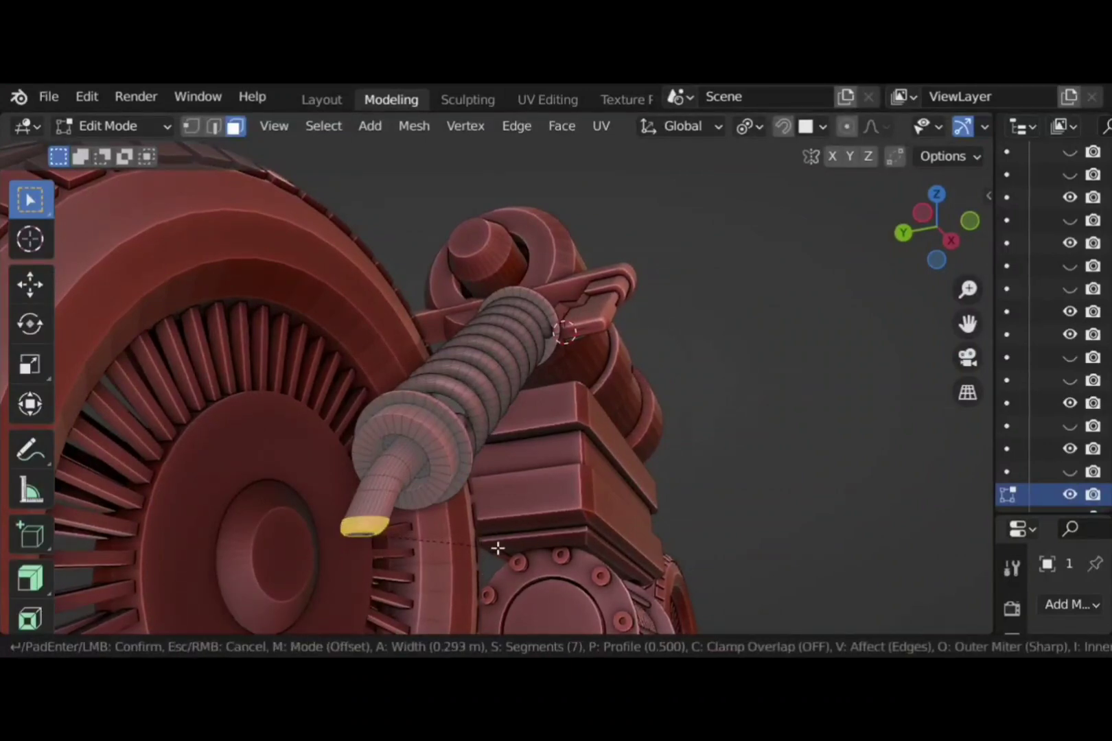
click(290, 544)
key(Tab)
Edit the front wheel's mesh and select the central face of its hub
click(291, 547)
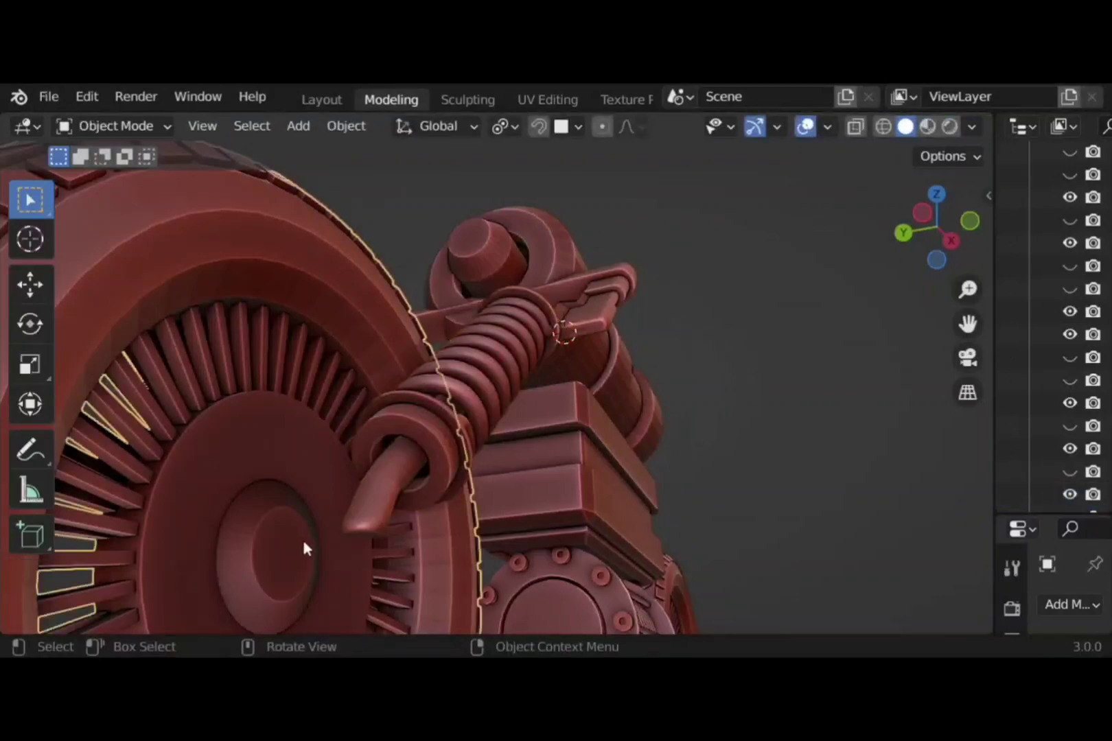
key(Tab)
click(293, 548)
Try extruding the hub's central face outward and insetting it about 0.037 m
key(e)
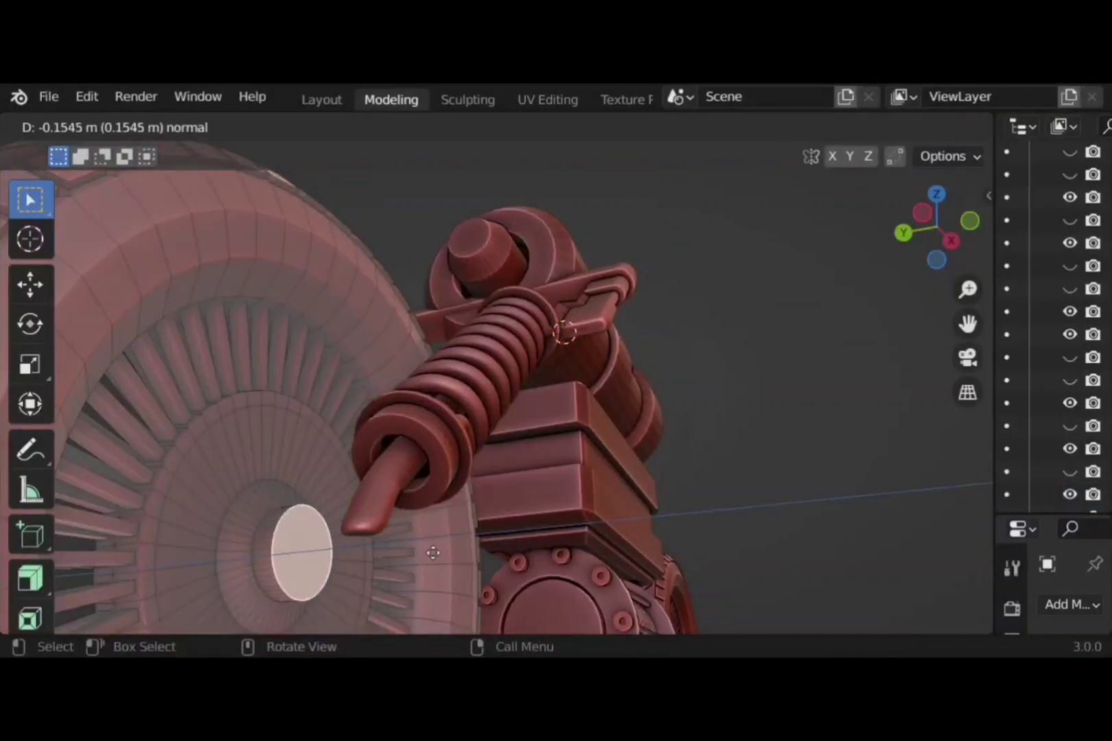
click(457, 554)
key(i)
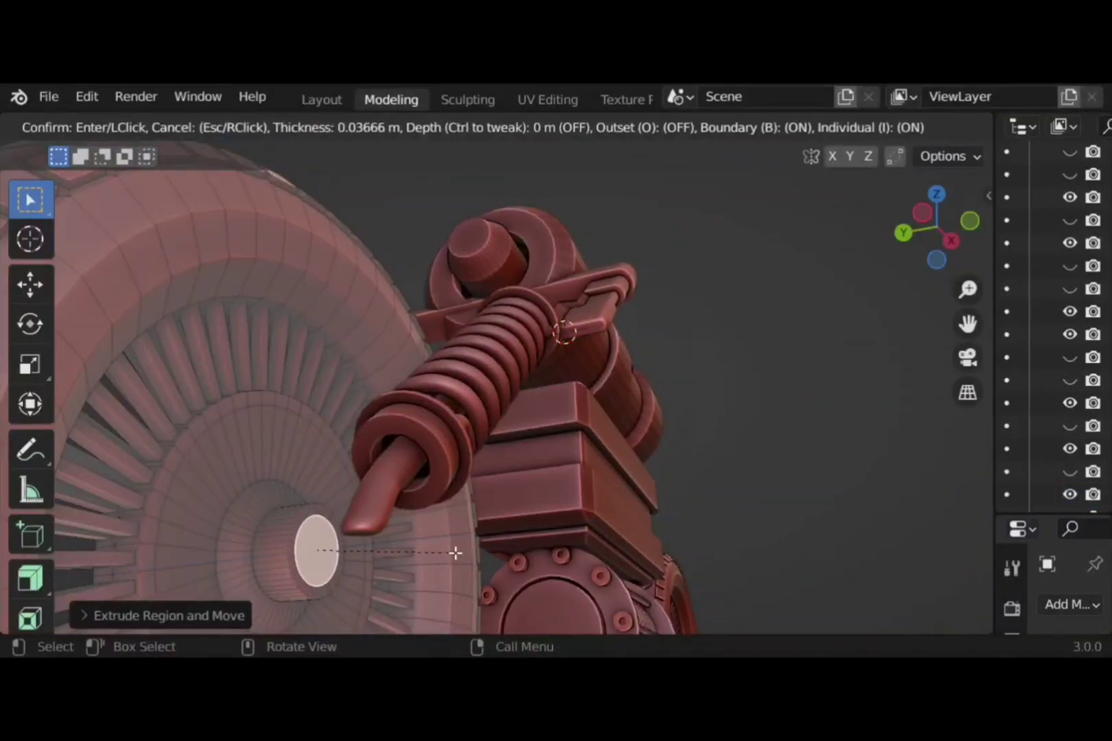
click(454, 553)
Try extruding the inset hub face about 0.70 m with a 7-segment, 0.04 m bevel, and undo the hub changes
key(e)
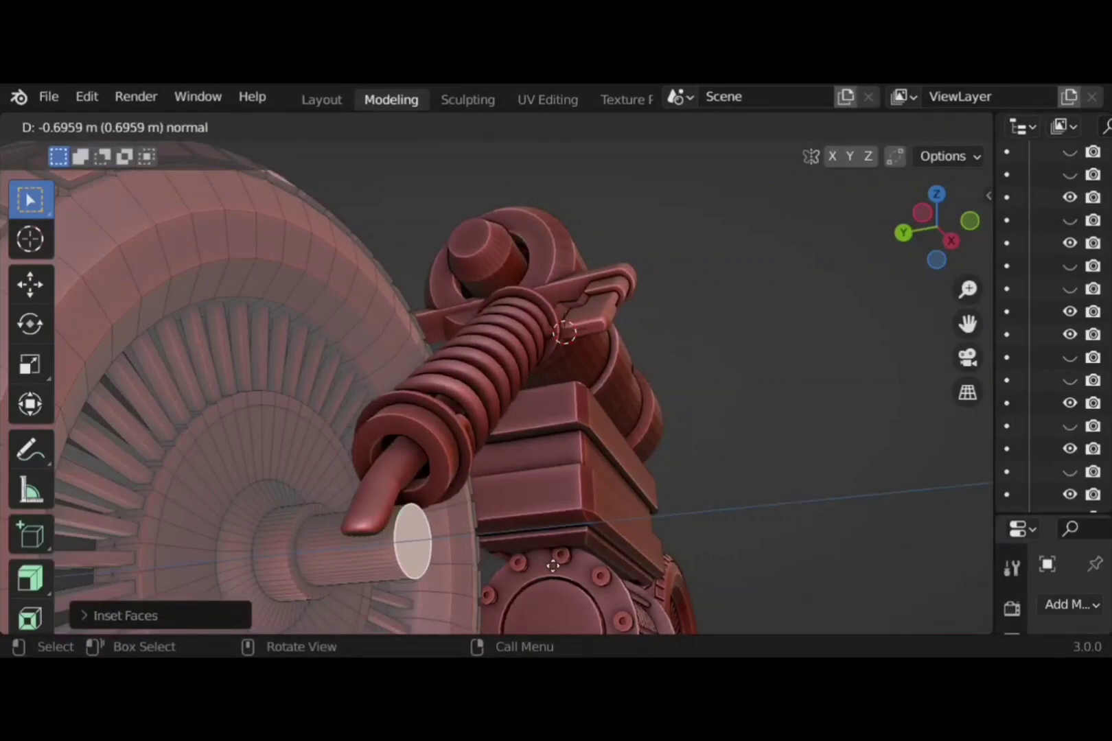
click(549, 565)
key(ctrl+b)
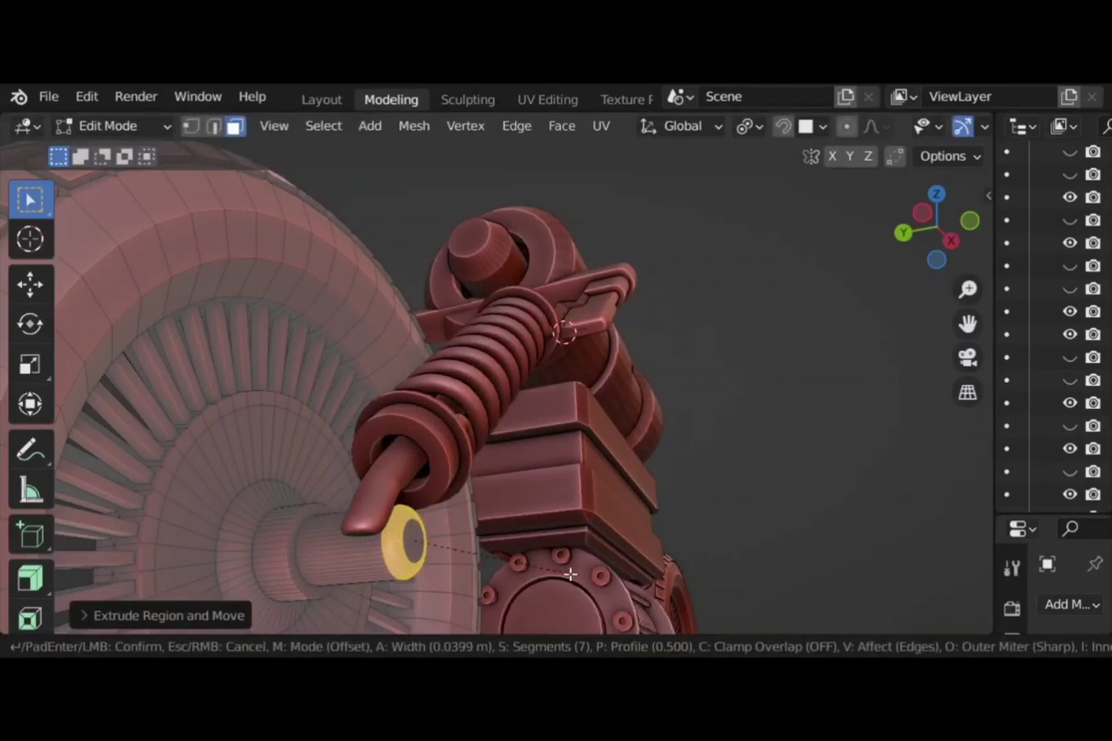
click(571, 574)
scroll(570, 574, down, 3)
middle_drag(571, 574, 402, 511)
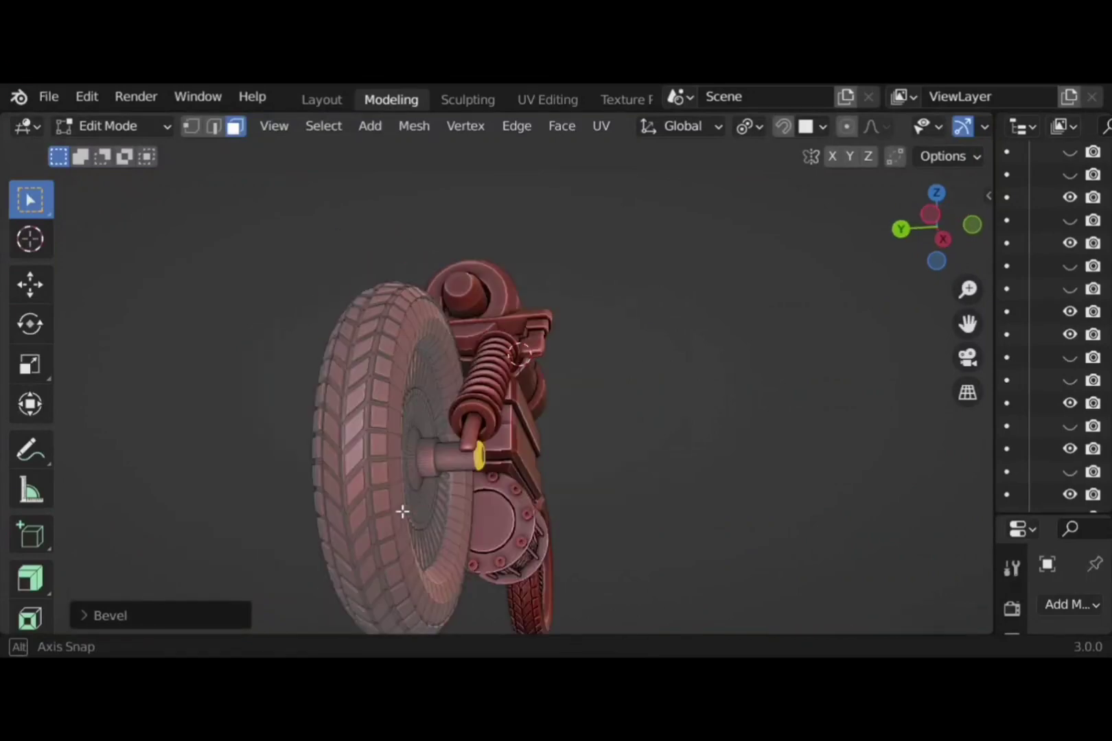
key(ctrl+z)
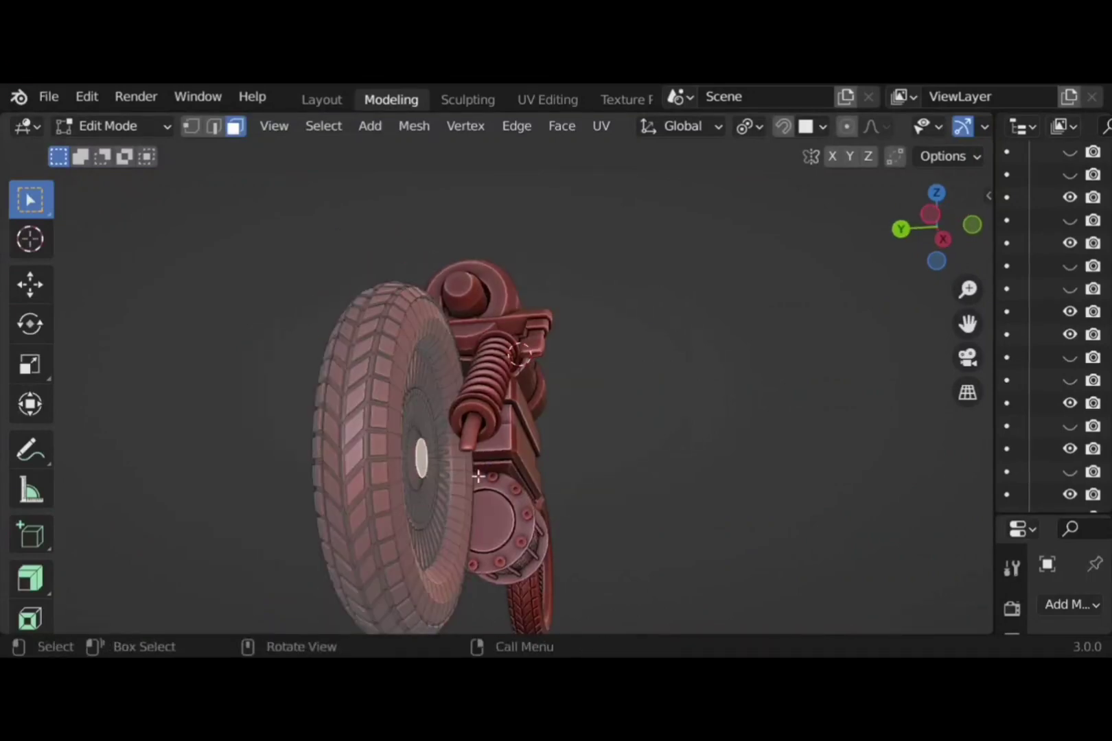
Extrude the hub's central face about 0.26 m along its normal and undo the further pull
middle_drag(477, 471, 371, 502)
click(45, 575)
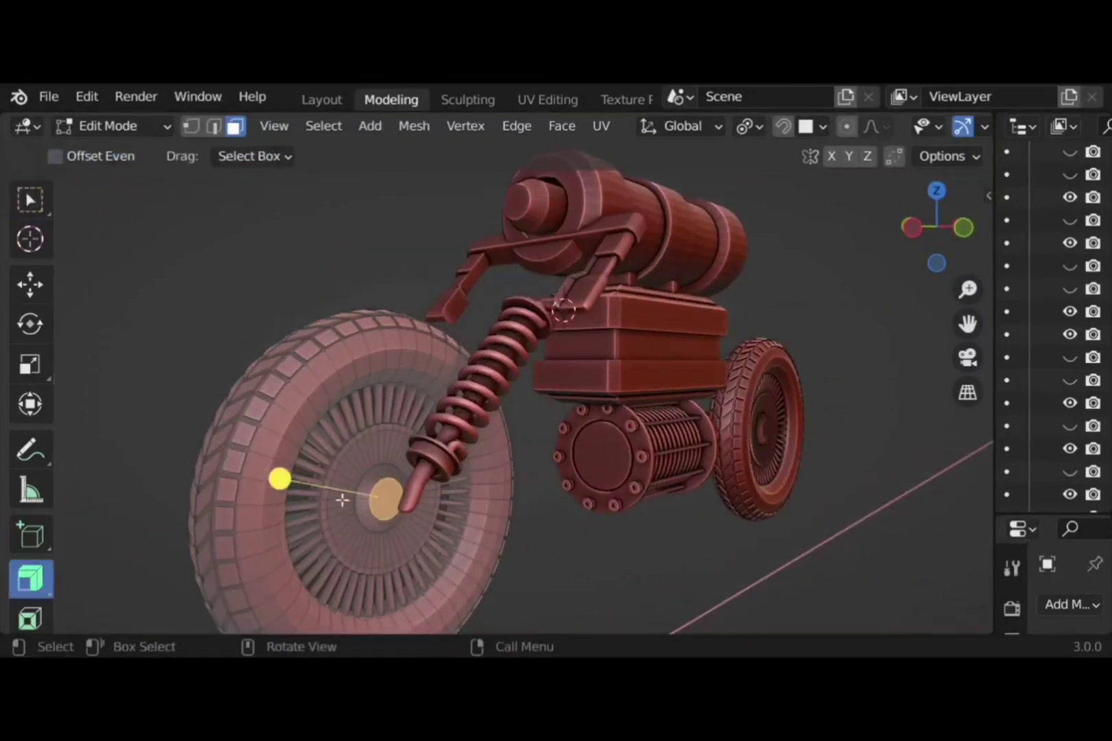
drag(279, 478, 345, 490)
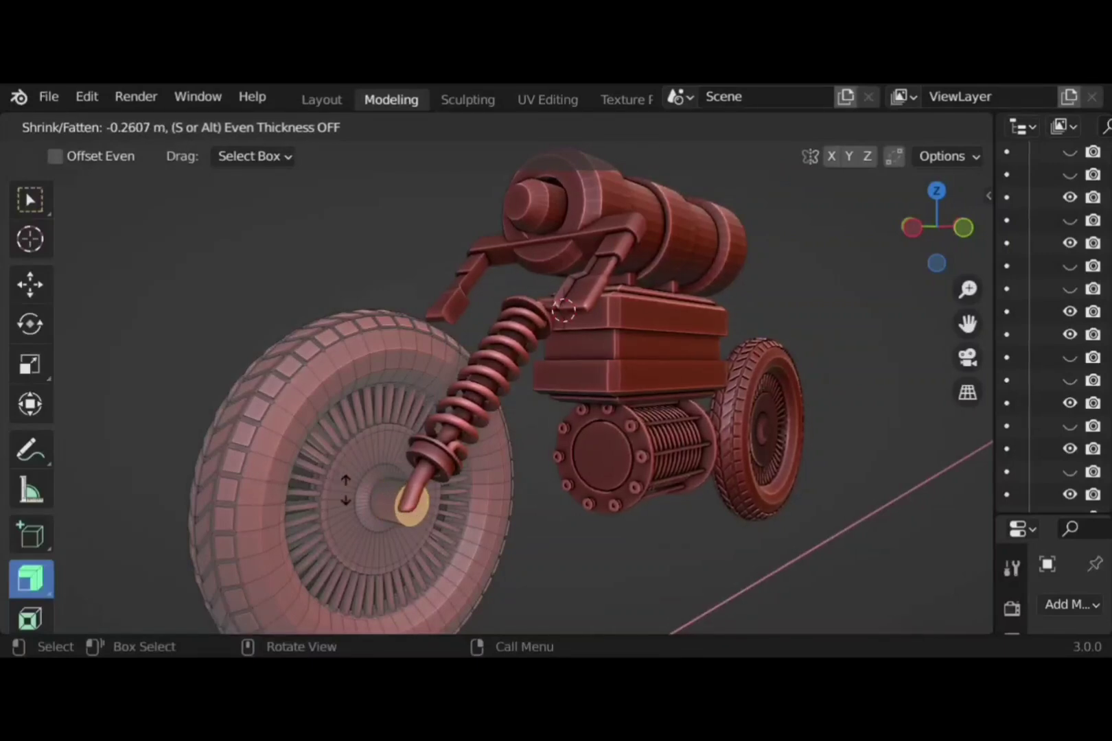
drag(238, 501, 495, 506)
key(ctrl+z)
Adjust the hub's protrusion with another extrusion along the normal and inset its end face
drag(296, 474, 199, 509)
scroll(467, 527, up, 2)
key(i)
click(318, 491)
key(i)
click(487, 541)
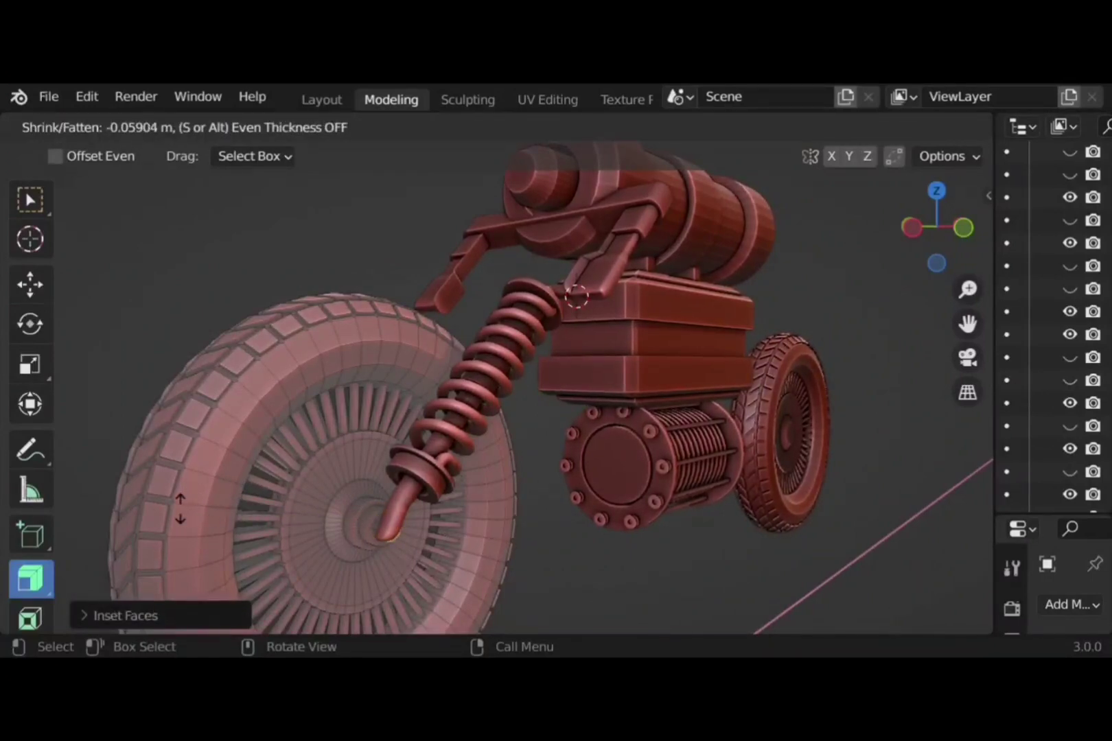
Extrude the inset end face of the front wheel's hub outward, bevel its end, and finish editing the wheel
click(180, 508)
middle_drag(180, 508, 581, 481)
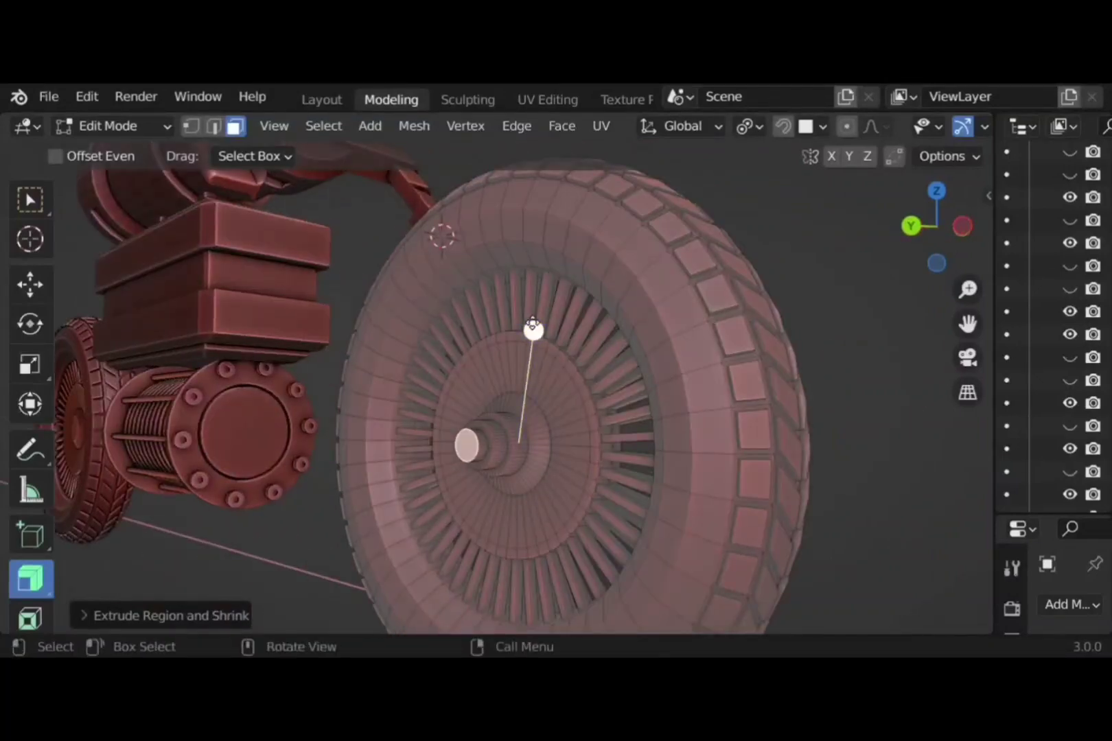
mouse_move(532, 328)
mouse_down()
mouse_move(533, 303)
mouse_move(539, 347)
mouse_move(542, 331)
mouse_up()
middle_drag(897, 470, 274, 266)
key(ctrl+b)
click(597, 495)
key(Tab)
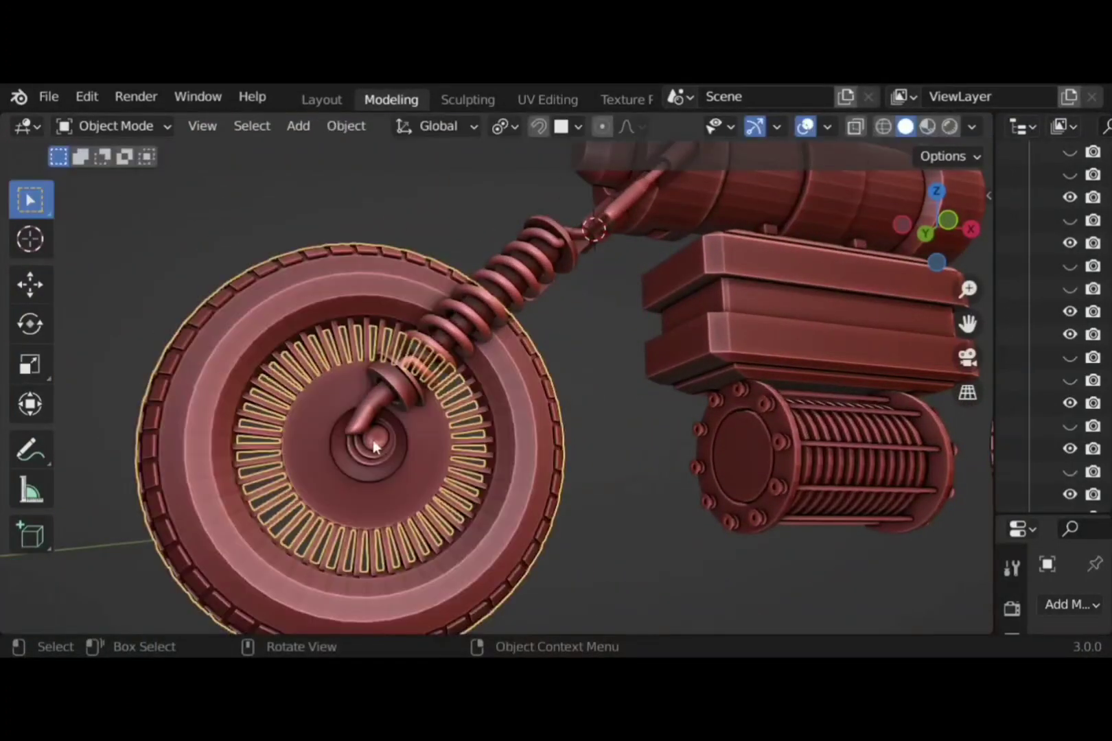
Add a catenary curve between the front wheel and the coil spring and open its creation settings
click(625, 426)
click(420, 438)
shift+click(511, 293)
click(298, 125)
mouse_move(389, 177)
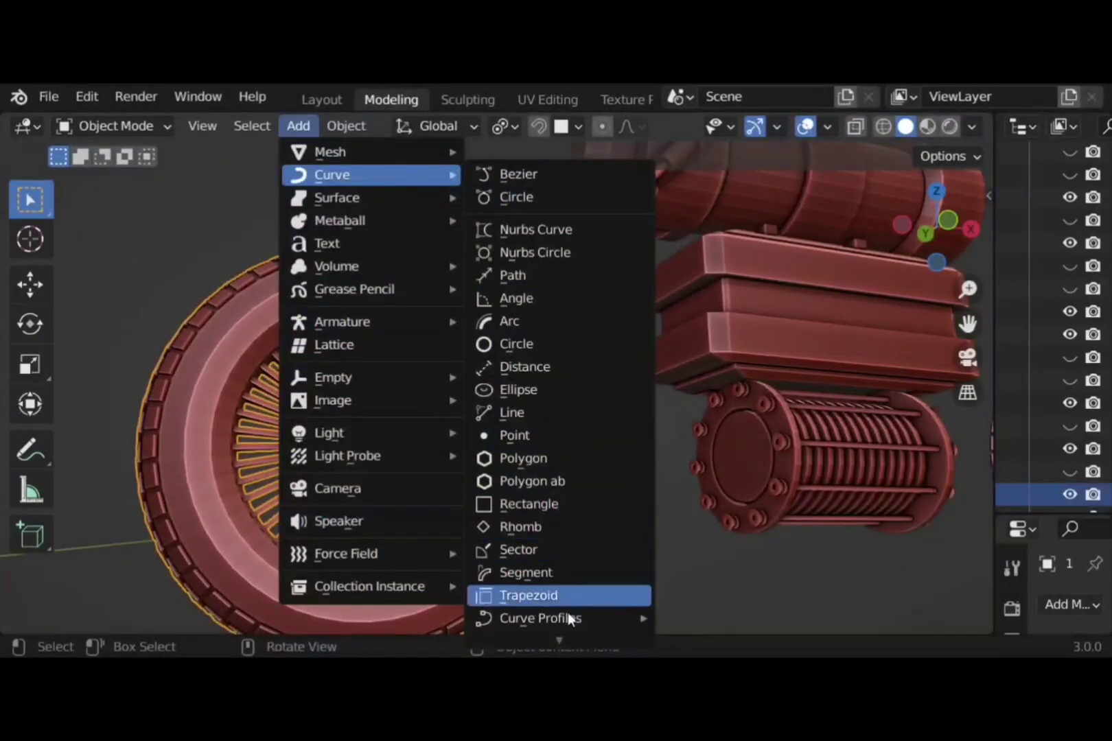
mouse_move(561, 643)
mouse_move(581, 529)
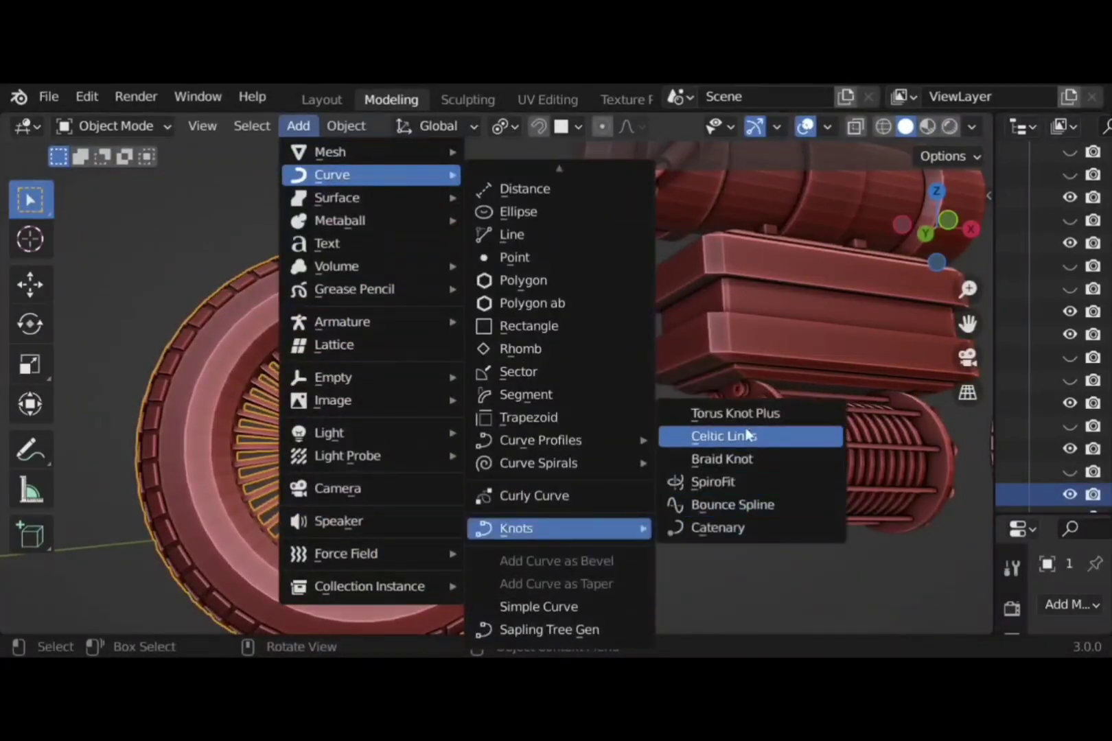
click(736, 533)
click(121, 615)
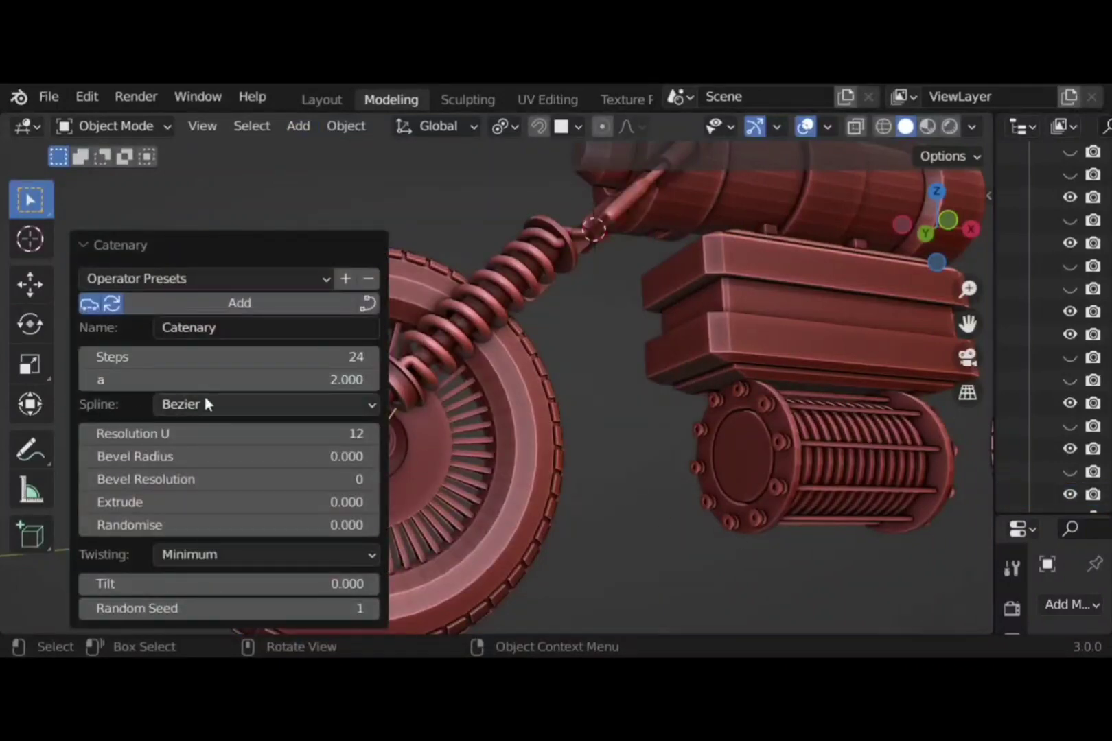
Set the catenary's bevel radius to 0.06 and its a value to 0.26
shift+middle_drag(577, 464, 718, 459)
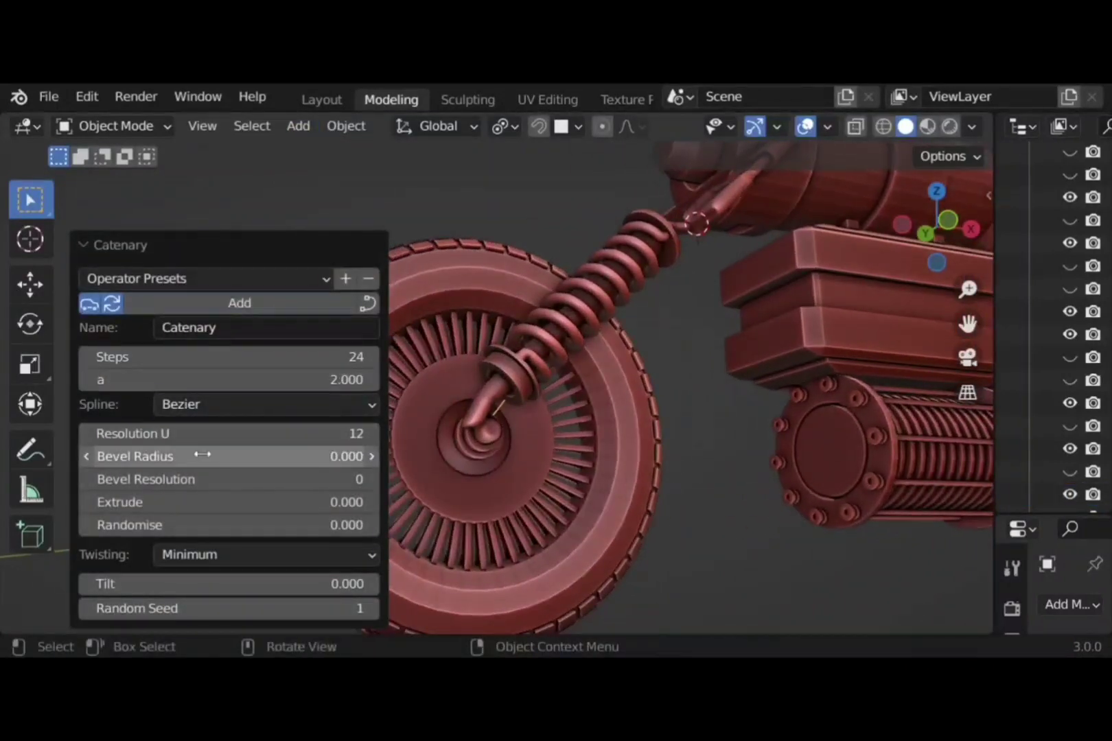
drag(226, 457, 257, 456)
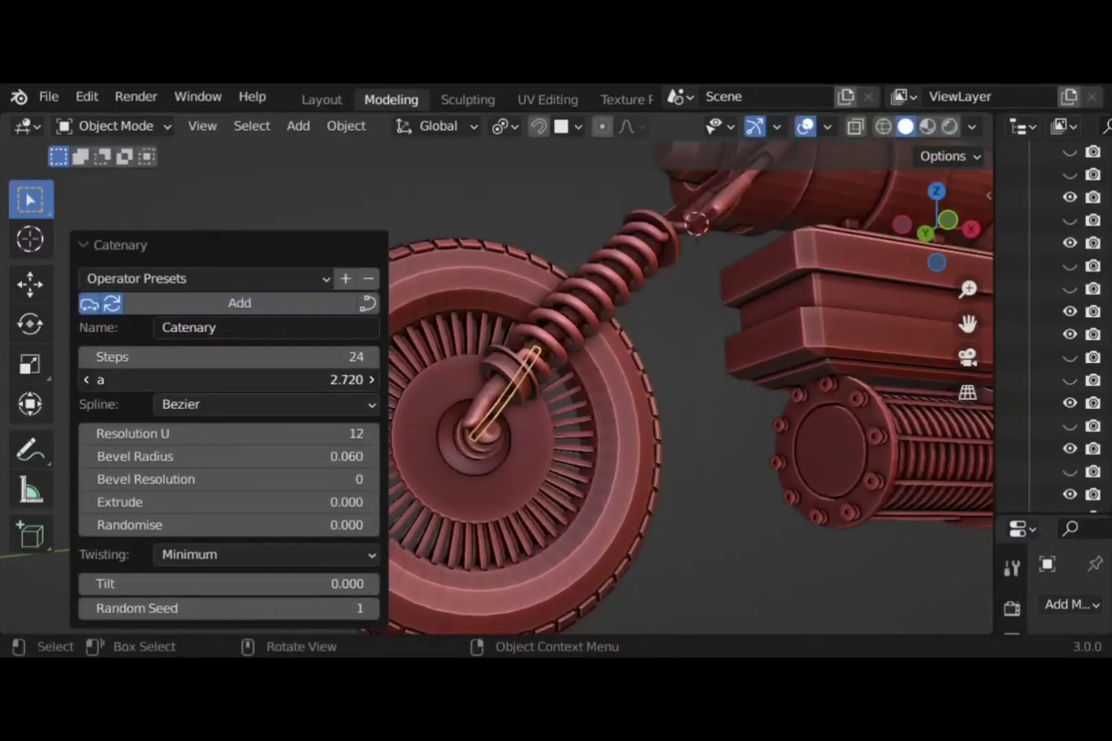
mouse_move(226, 380)
mouse_down()
mouse_move(199, 380)
mouse_move(230, 379)
mouse_up()
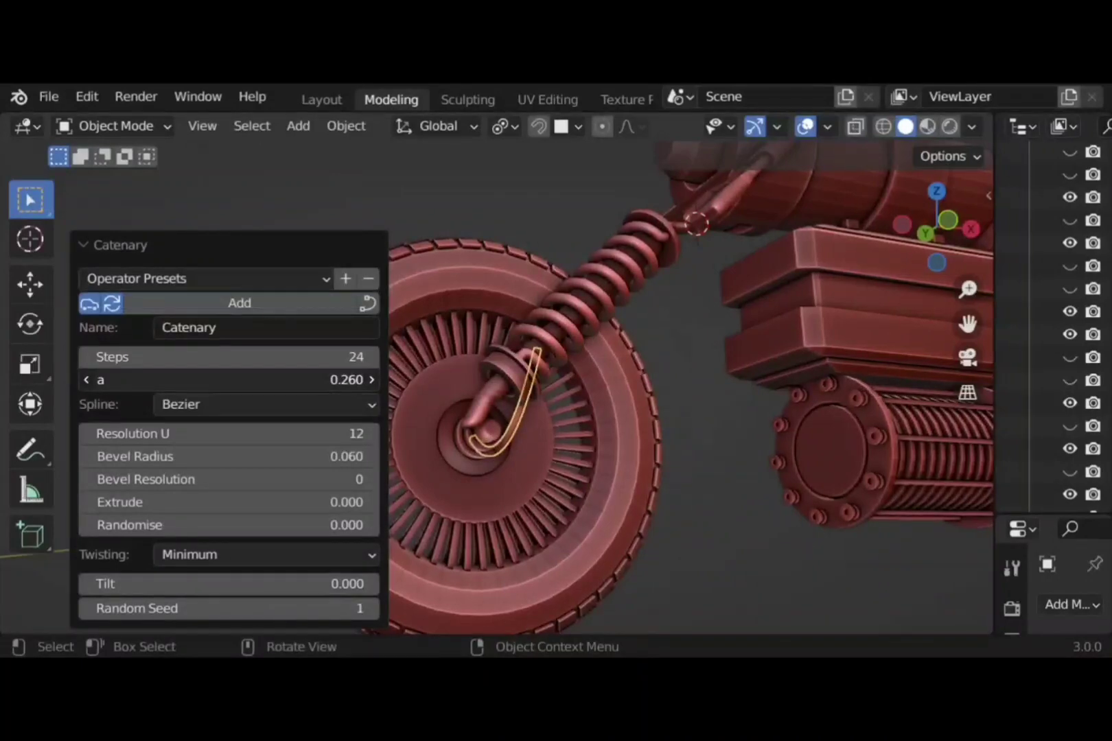
click(122, 243)
key(ctrl+z)
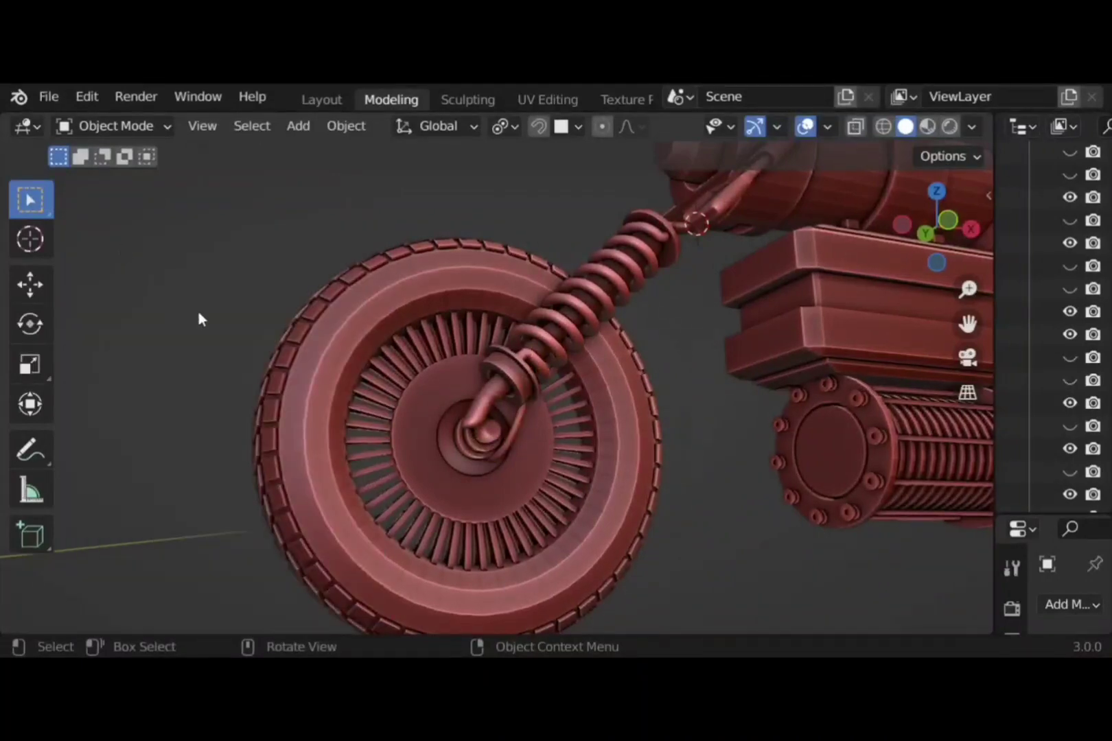
Duplicate the coil spring along global Y to the opposite side of the wheel and delete the copied catenary curve
middle_drag(505, 436, 588, 451)
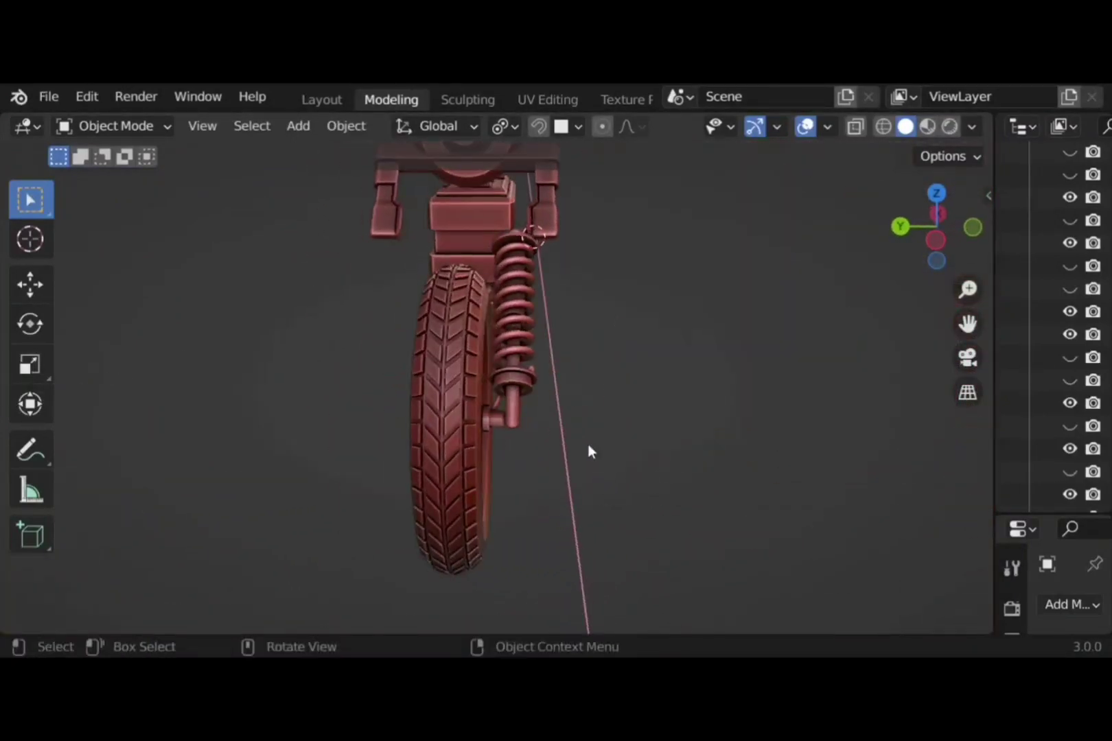
click(516, 341)
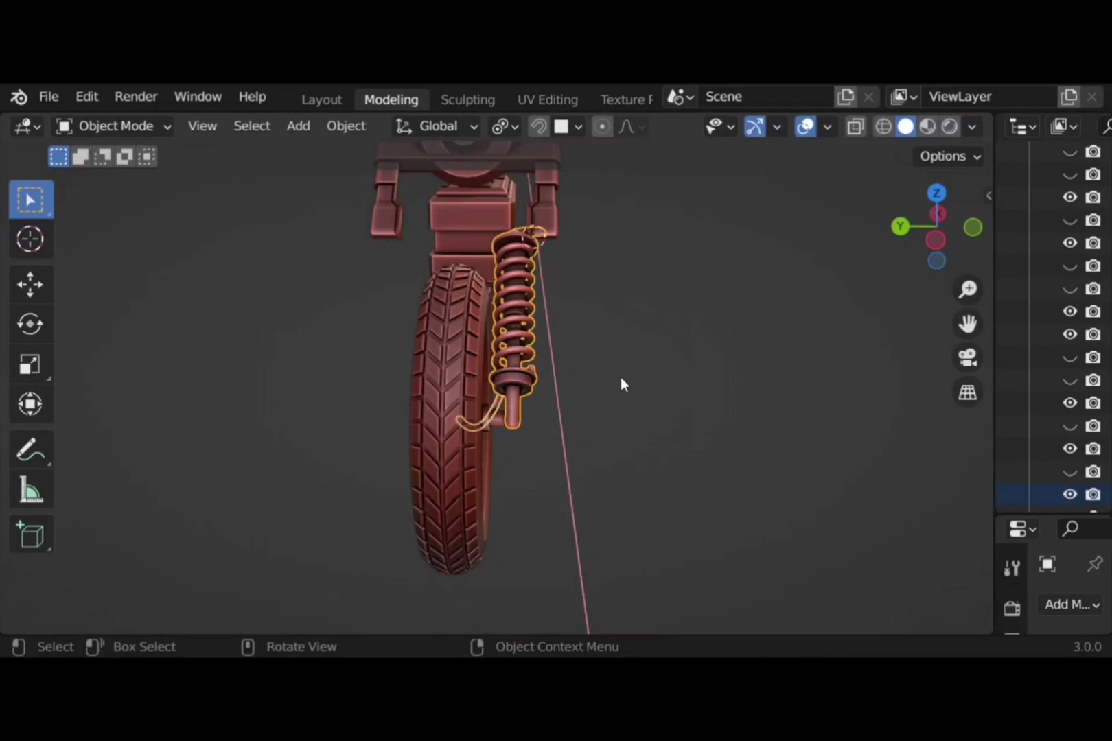
key(shift+d)
key(y)
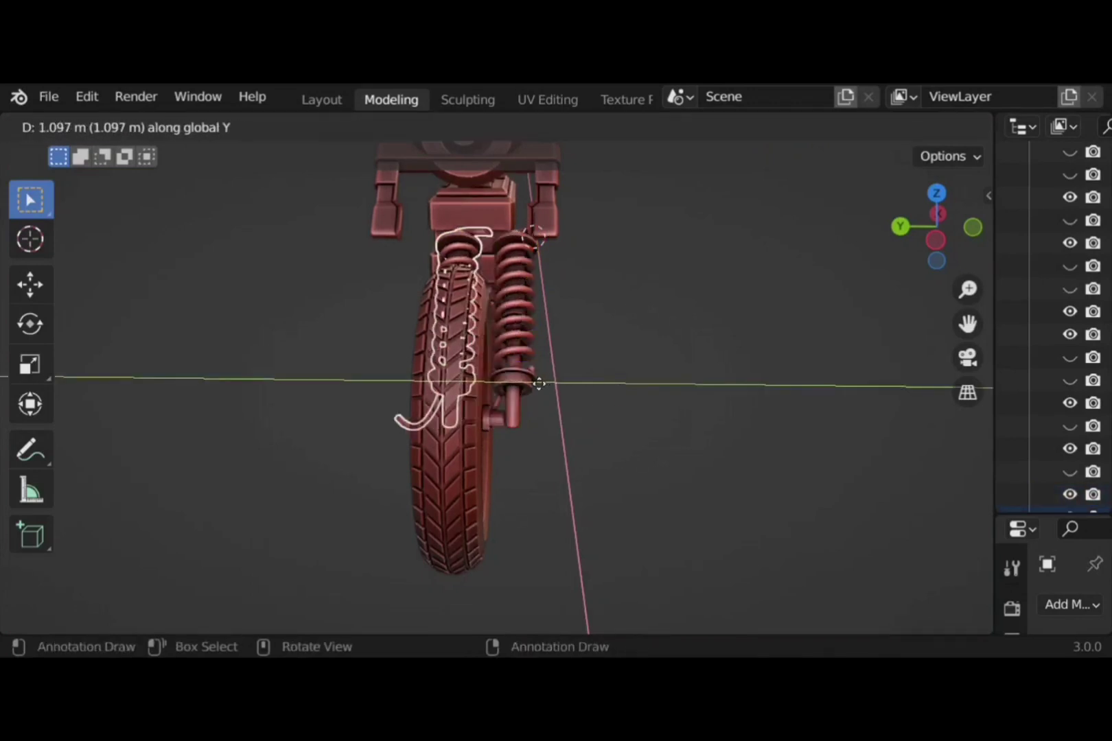
click(486, 392)
click(333, 423)
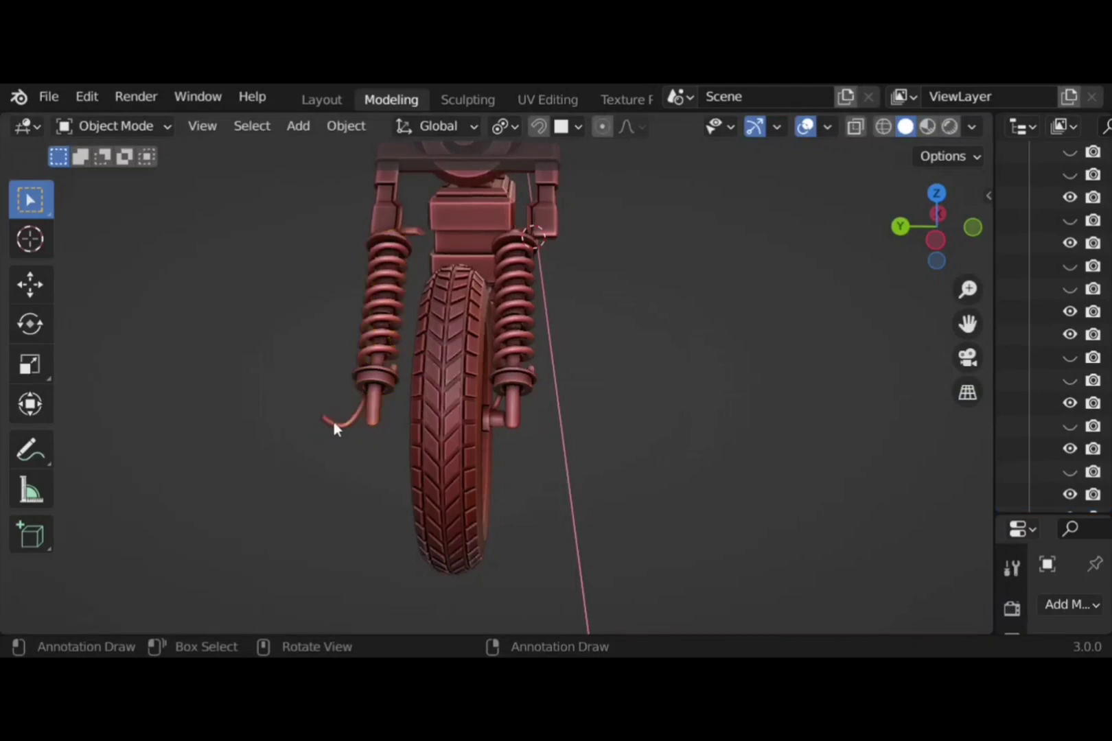
key(Delete)
Rotate the duplicated coil spring 45° about the global Y axis
middle_drag(429, 458, 376, 365)
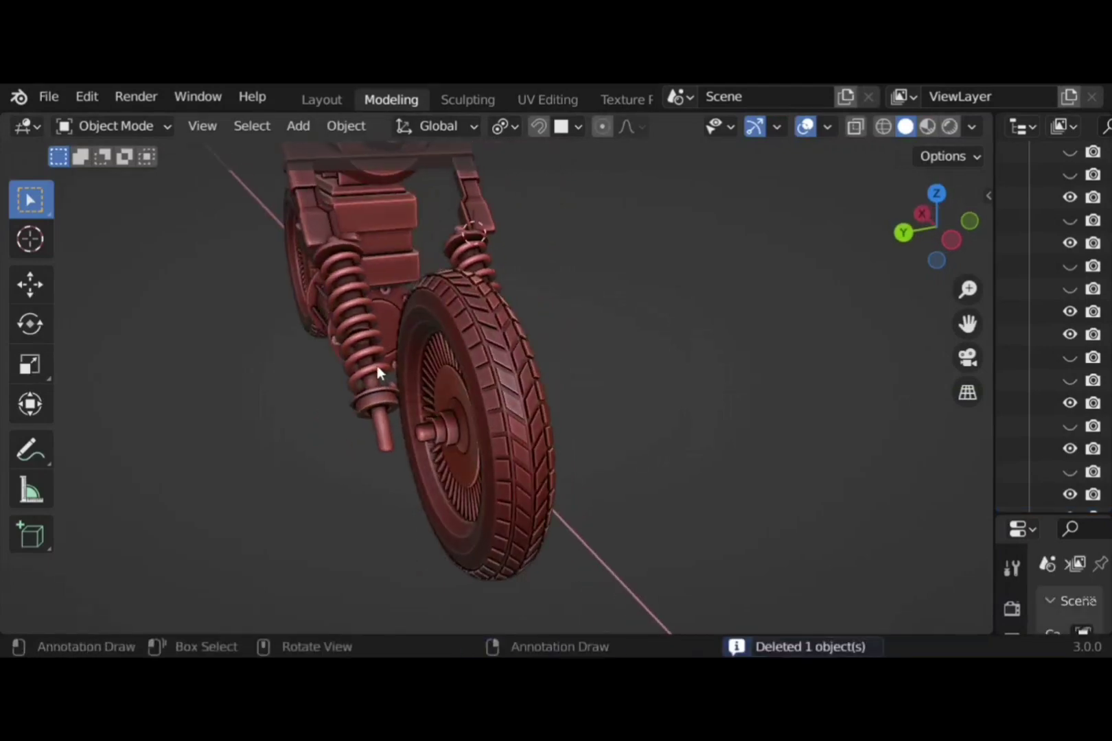
click(377, 366)
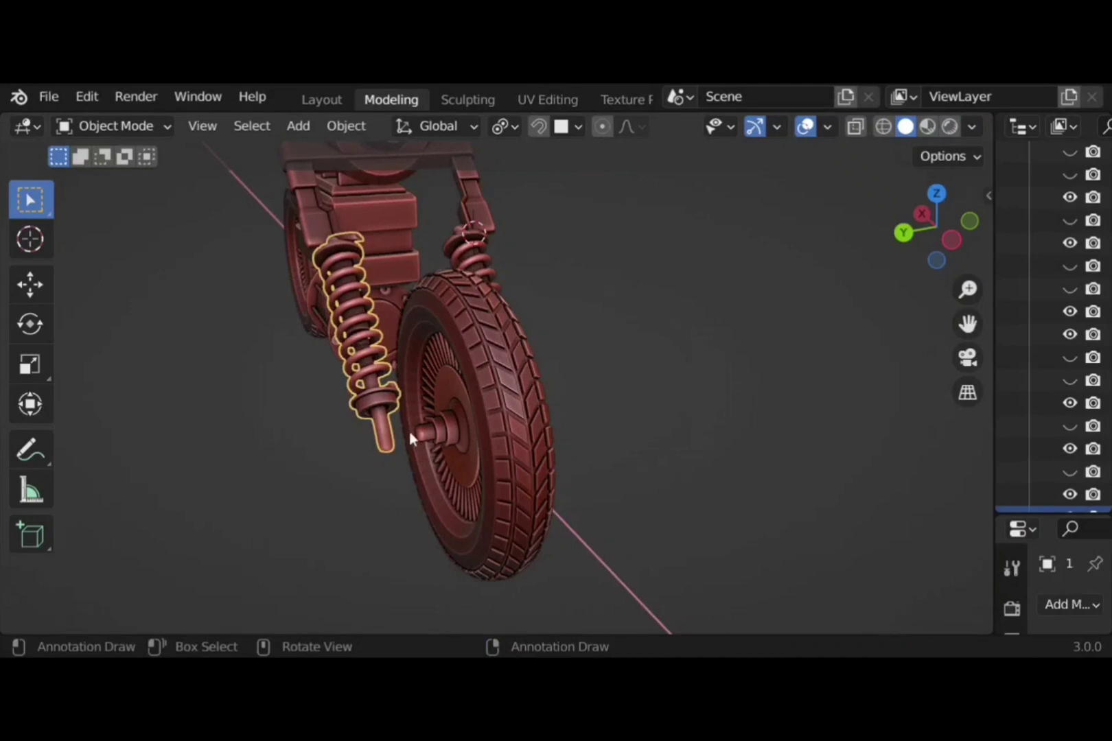
text(r)
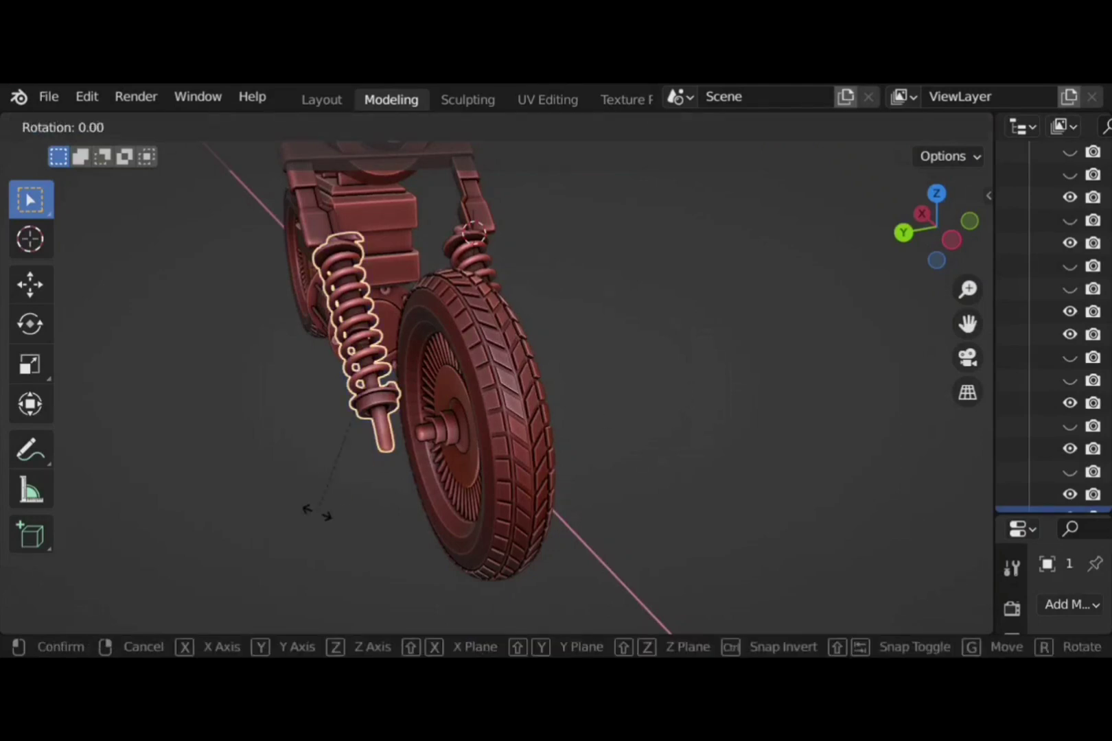
text(y)
text(45)
key(Return)
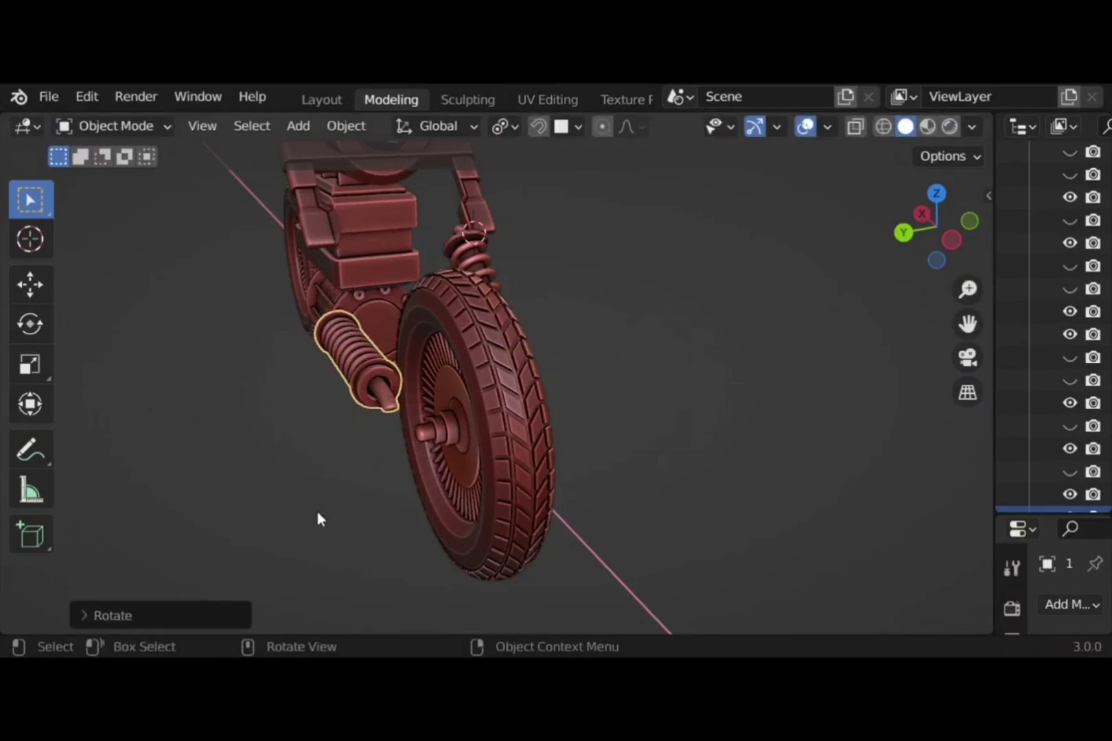
Rotate the spring copy 90° about the X axis twice to turn its hook end around
middle_drag(338, 502, 511, 530)
text(r)
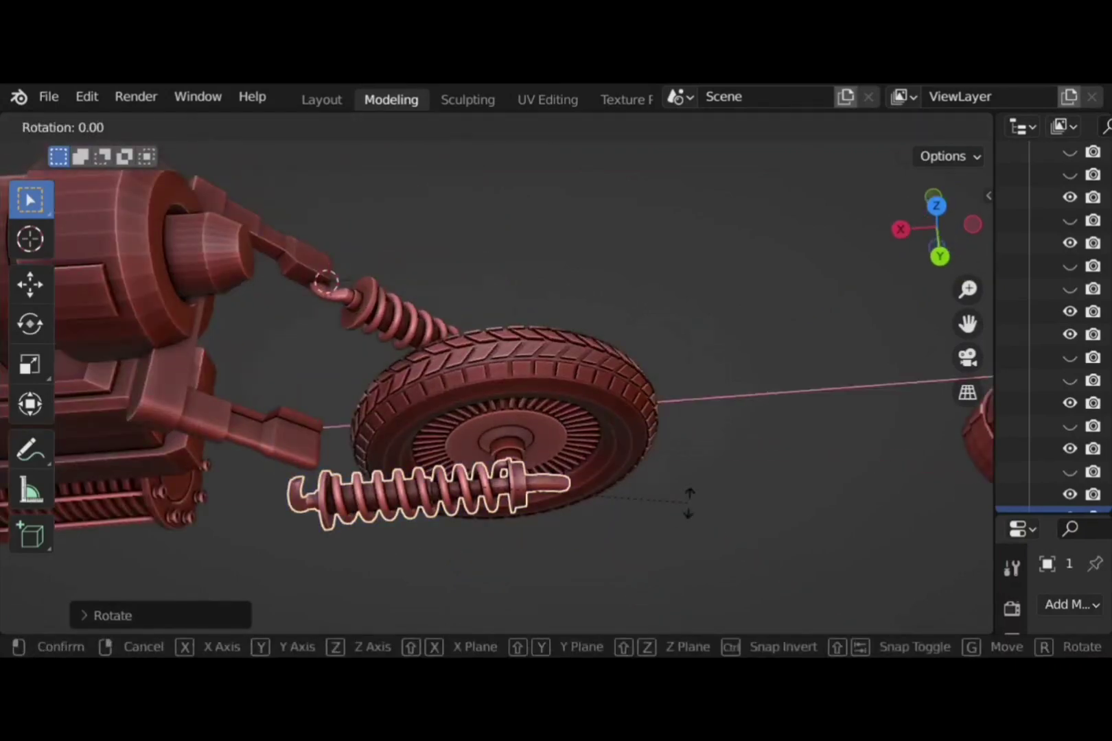
text(x90)
key(Escape)
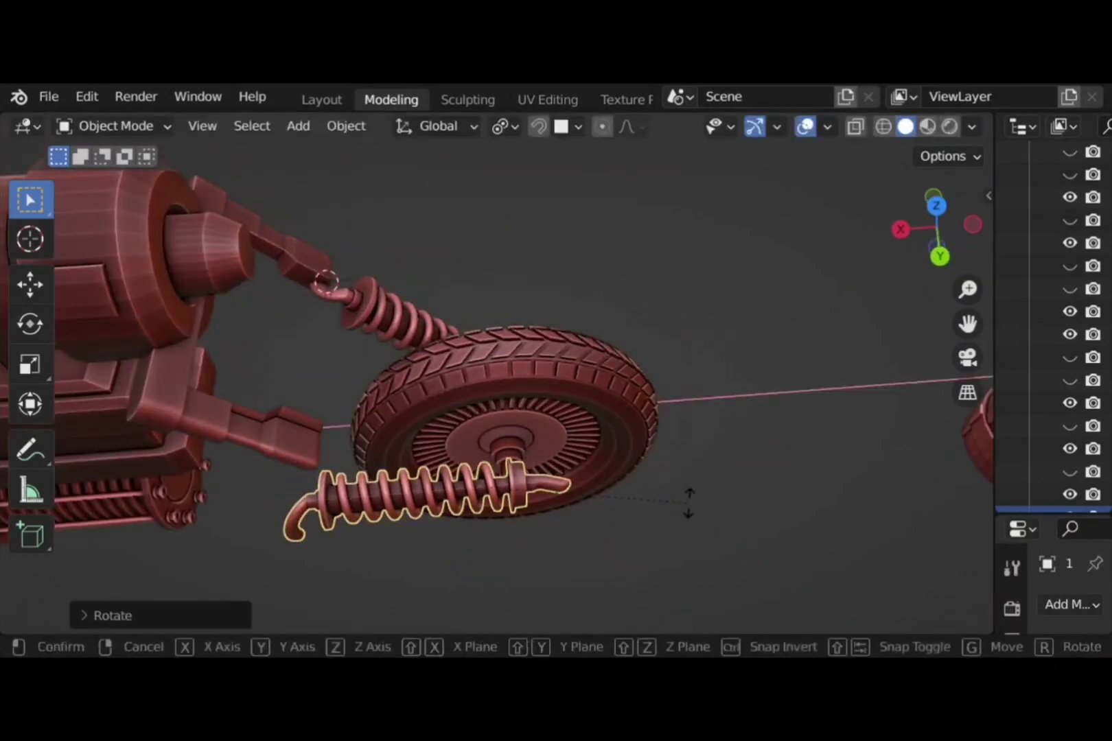
text(rx90)
key(Escape)
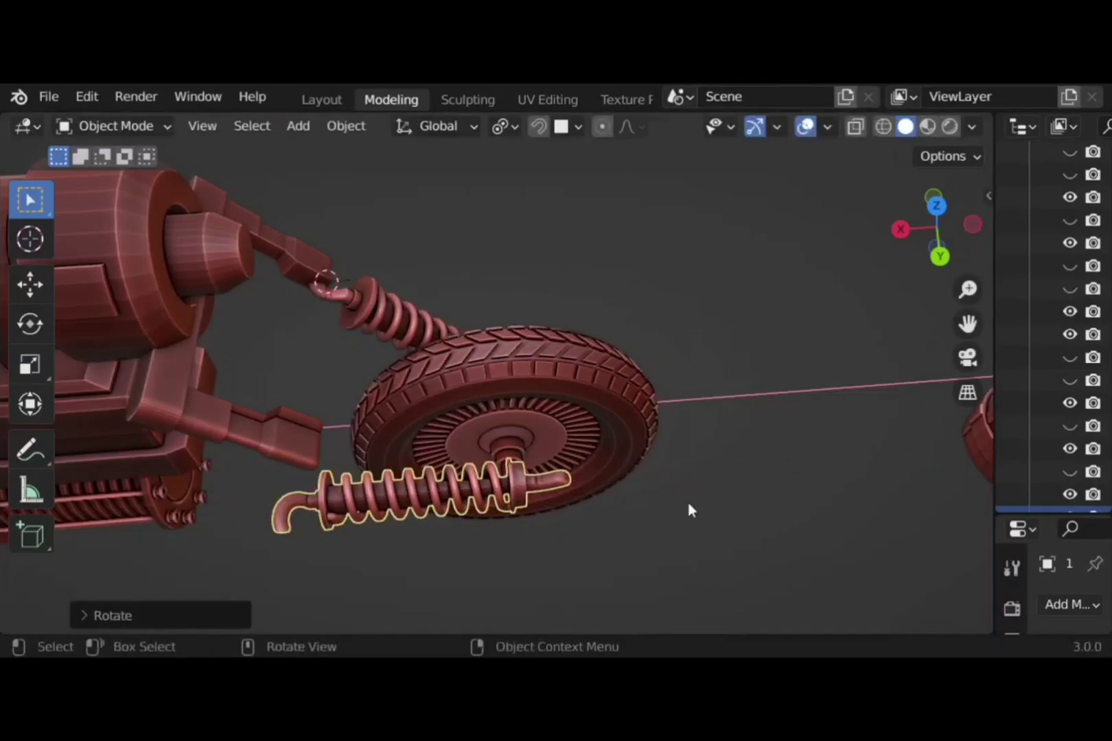
Try rotating the spring copy 45° about the global Y axis and undo the rotation
text(ry45)
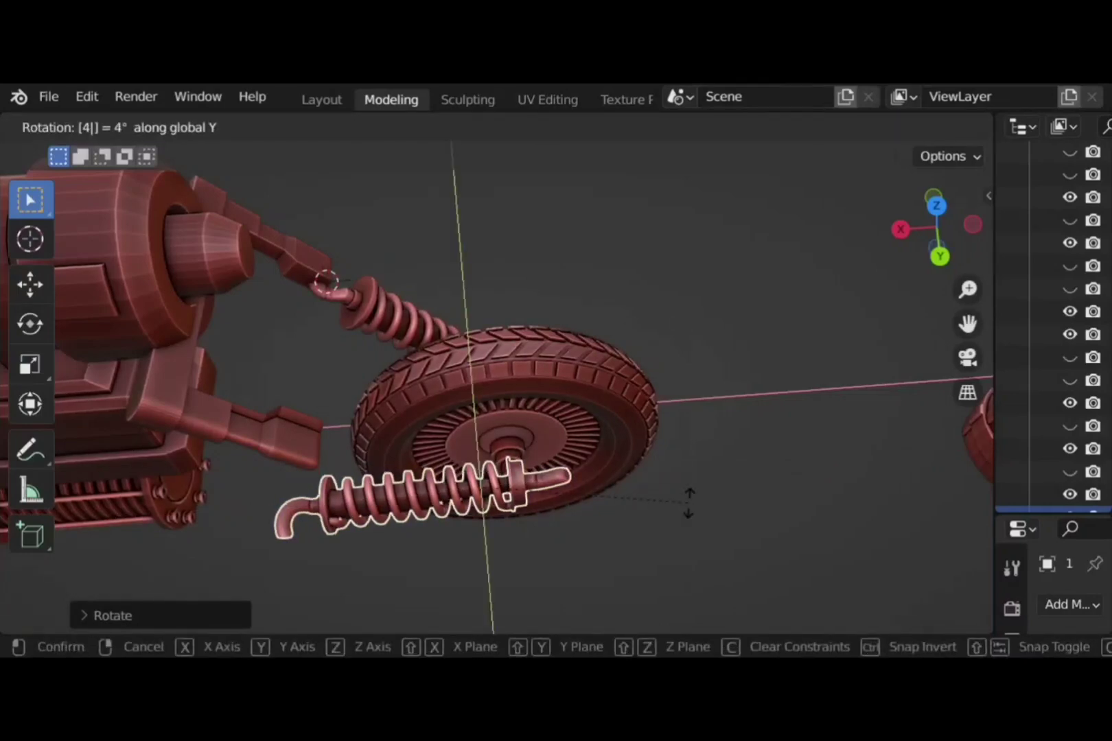
key(Return)
key(ctrl+z)
Rotate the spring copy -45° about the global Y axis
text(ry)
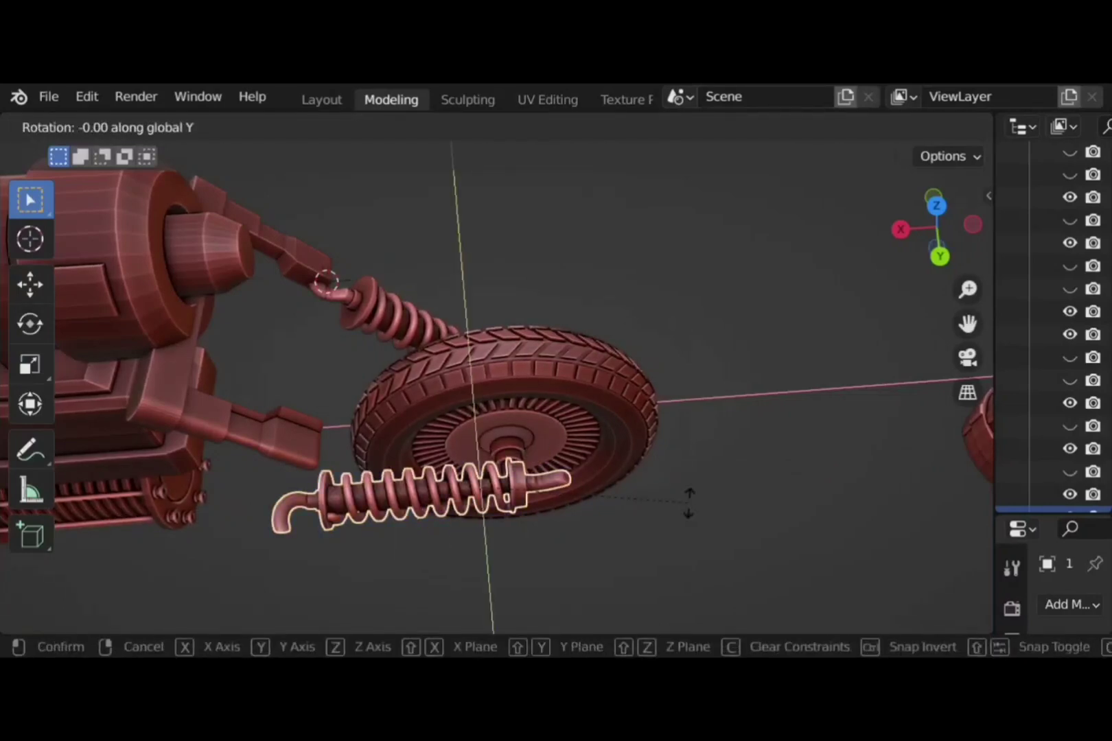
text(-45)
key(Return)
Move the spring copy about -0.55 m along global Y, closer to the front wheel
middle_drag(704, 520, 766, 331)
click(937, 251)
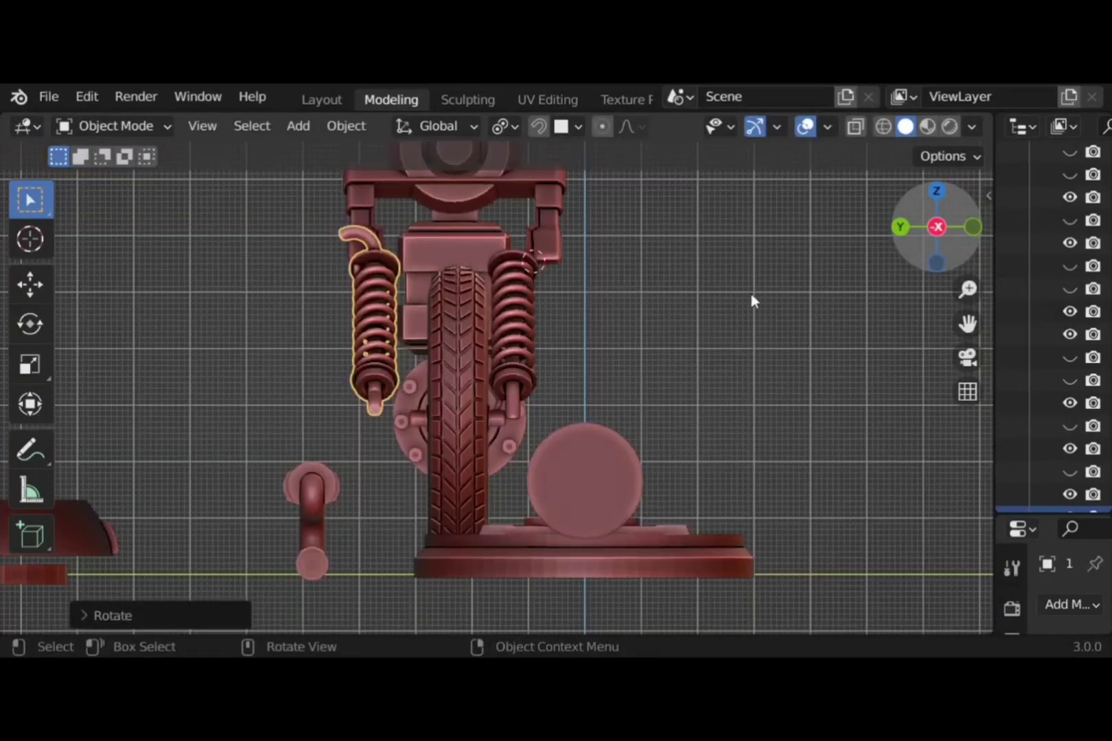
scroll(605, 369, up, 1)
key(g)
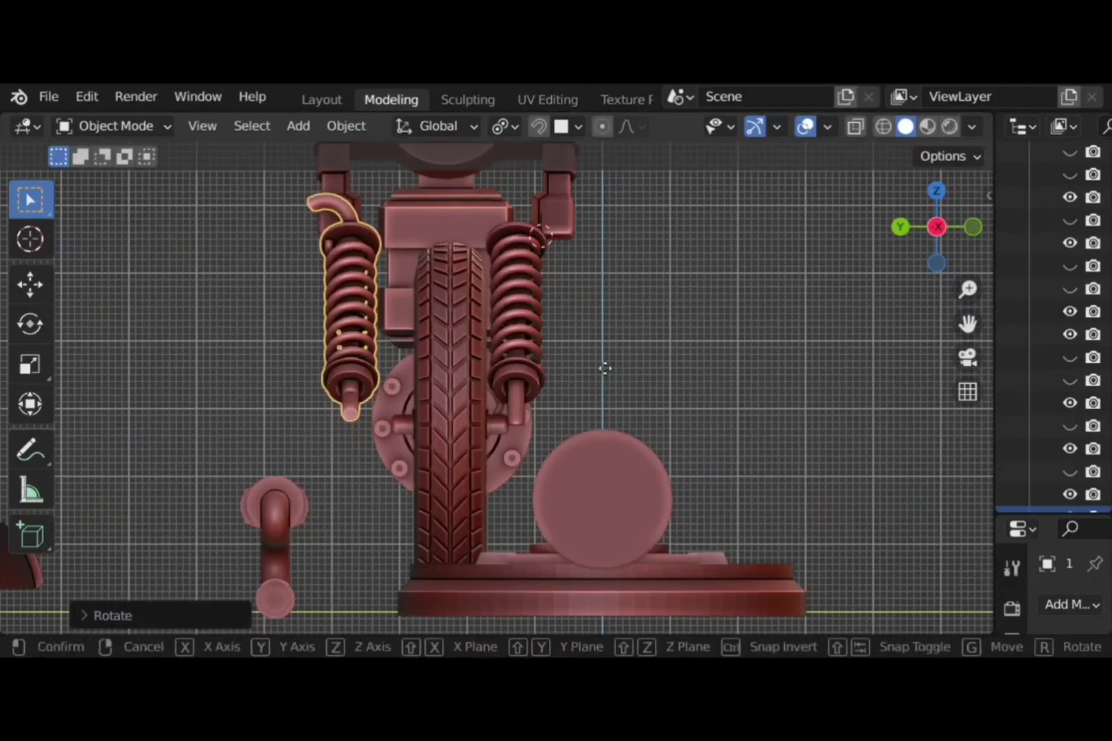
key(y)
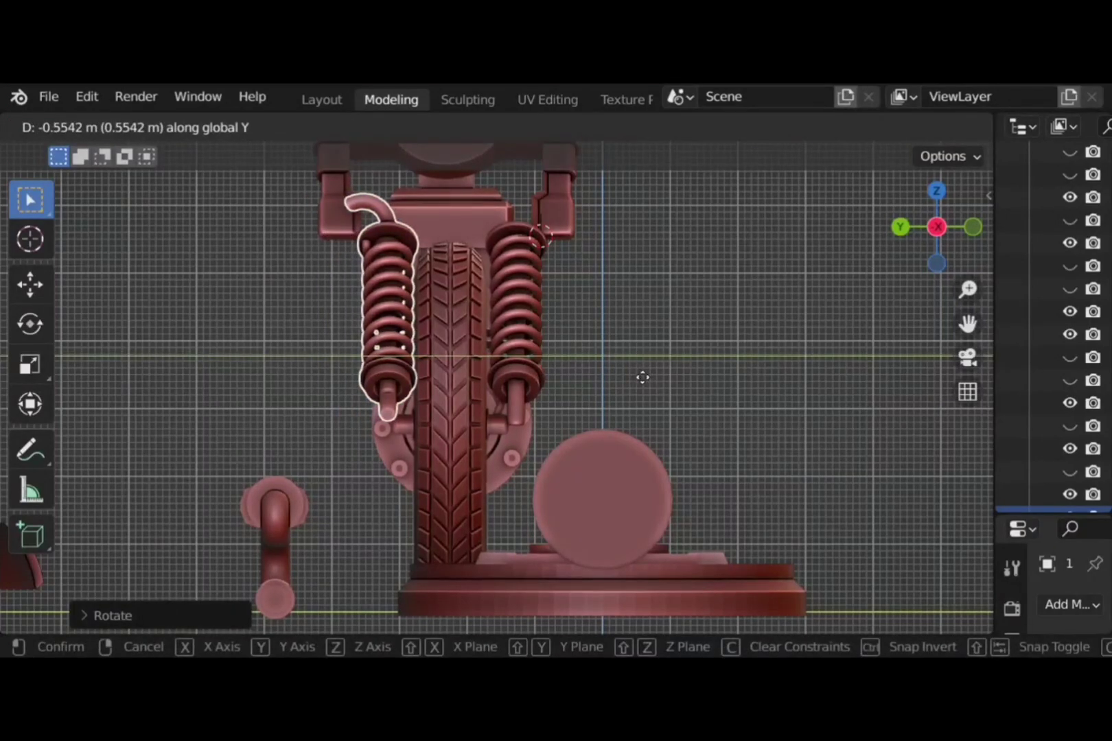
click(642, 379)
Move the spring copy about 0.48 m along global X so its lower end meets the wheel's hub
middle_drag(645, 379, 766, 393)
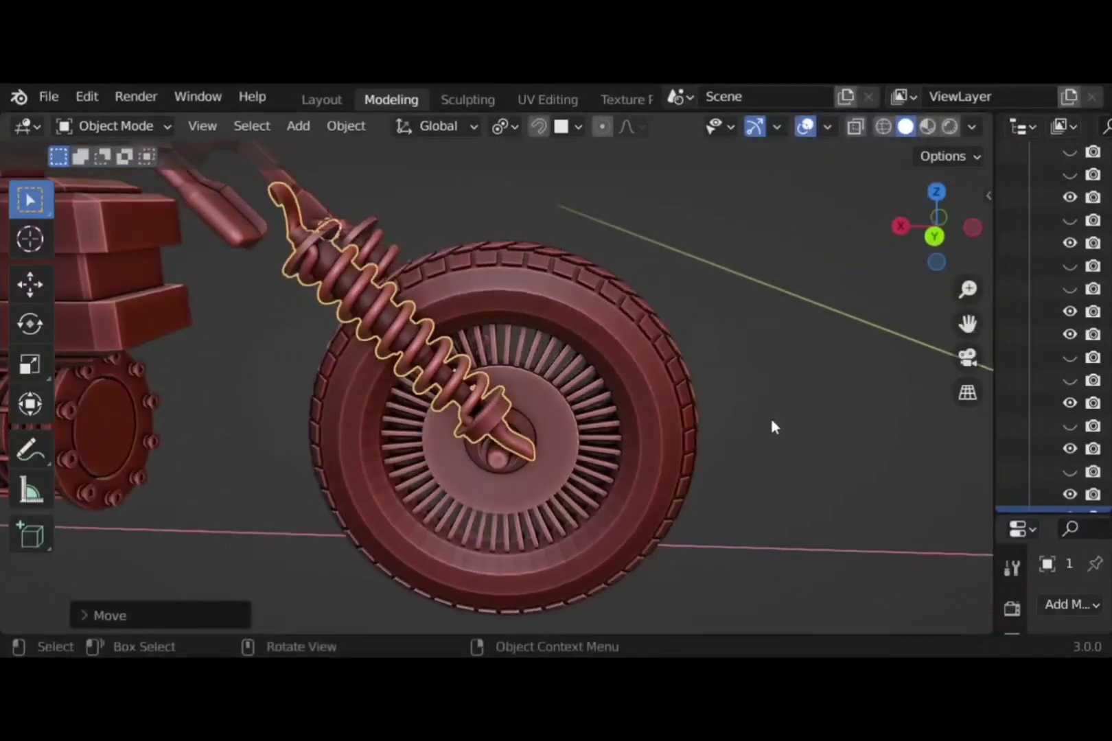
click(935, 236)
key(g)
key(x)
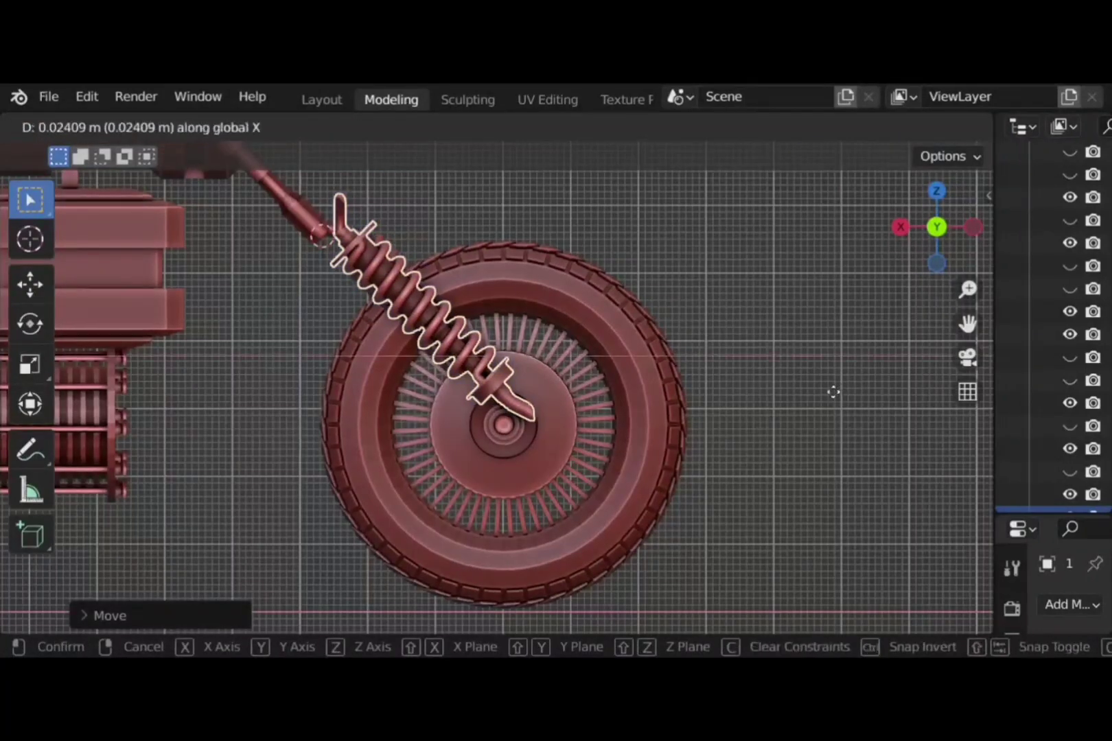
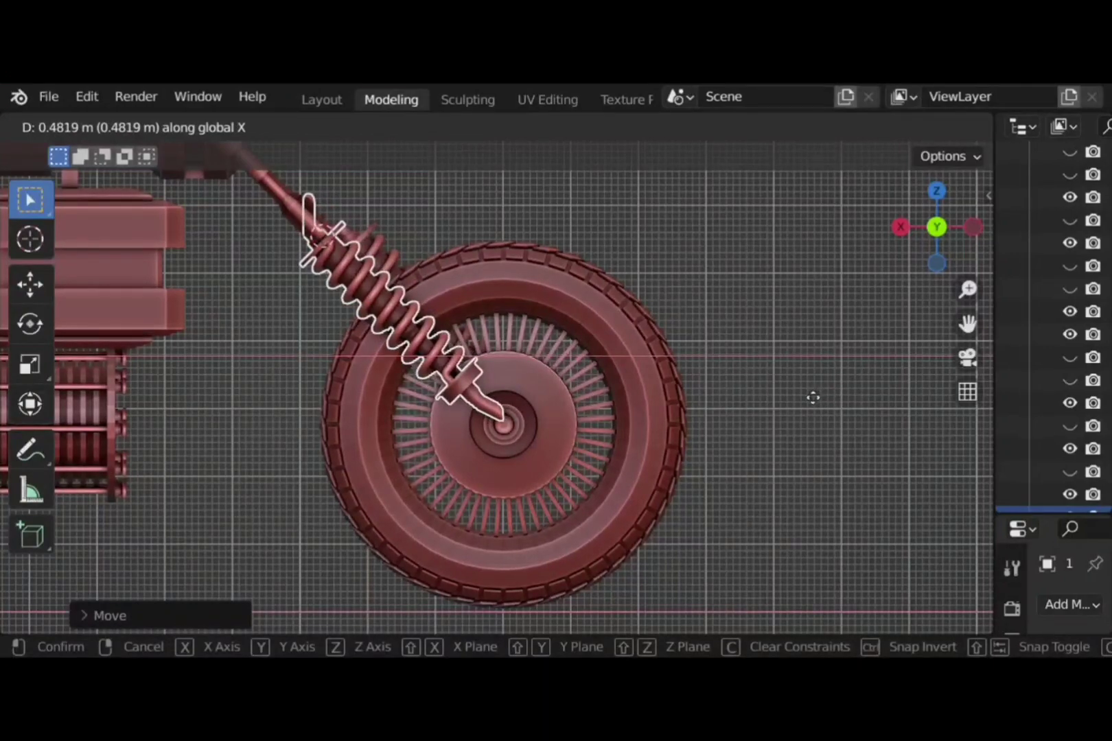
click(812, 398)
click(804, 417)
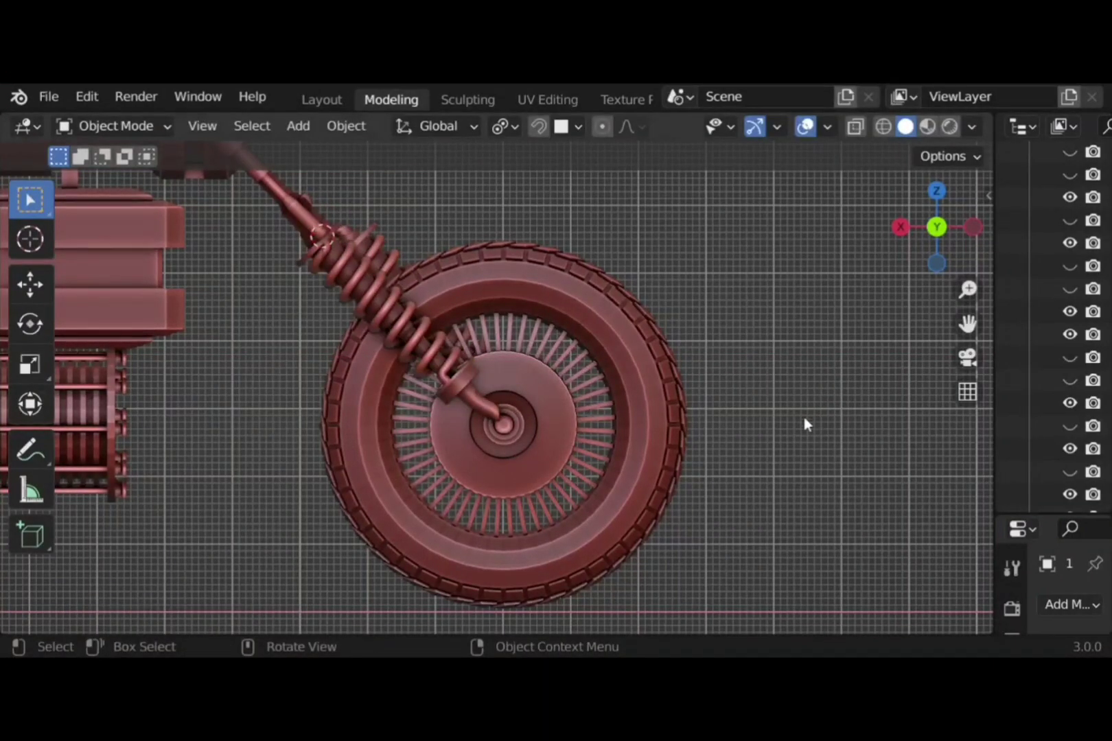
Add a second catenary curve between the spring copy and the front wheel
middle_drag(803, 417, 437, 350)
click(447, 432)
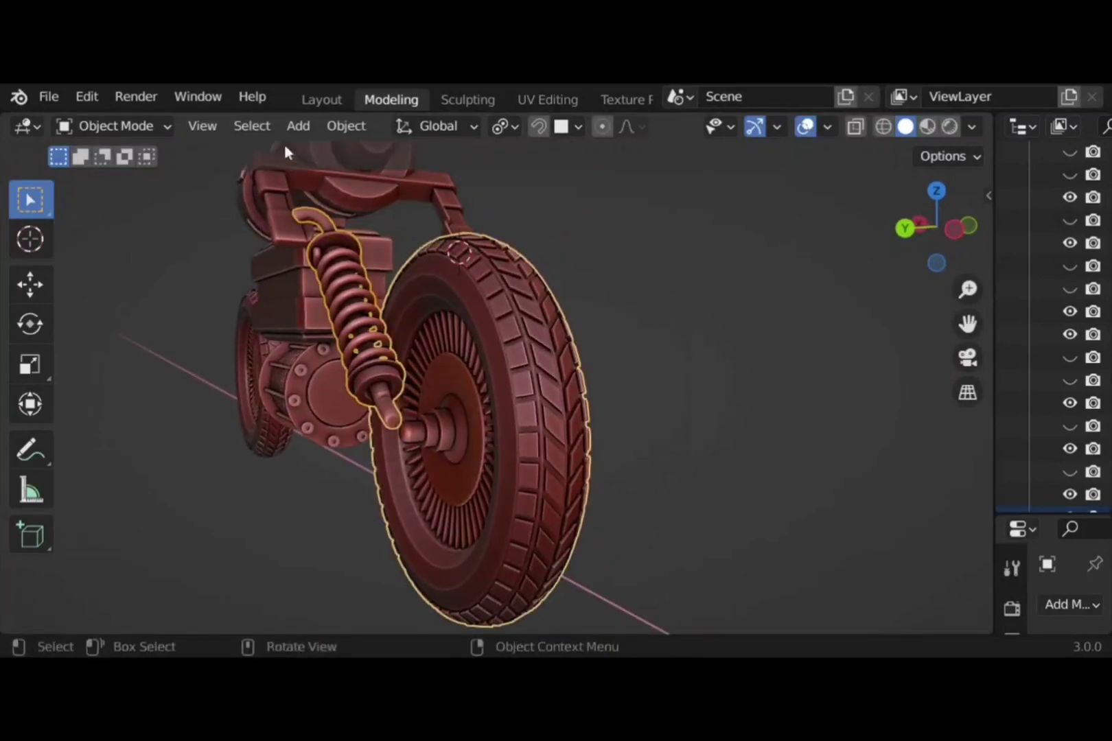
click(298, 125)
mouse_move(332, 174)
scroll(559, 637, down, 3)
mouse_move(513, 526)
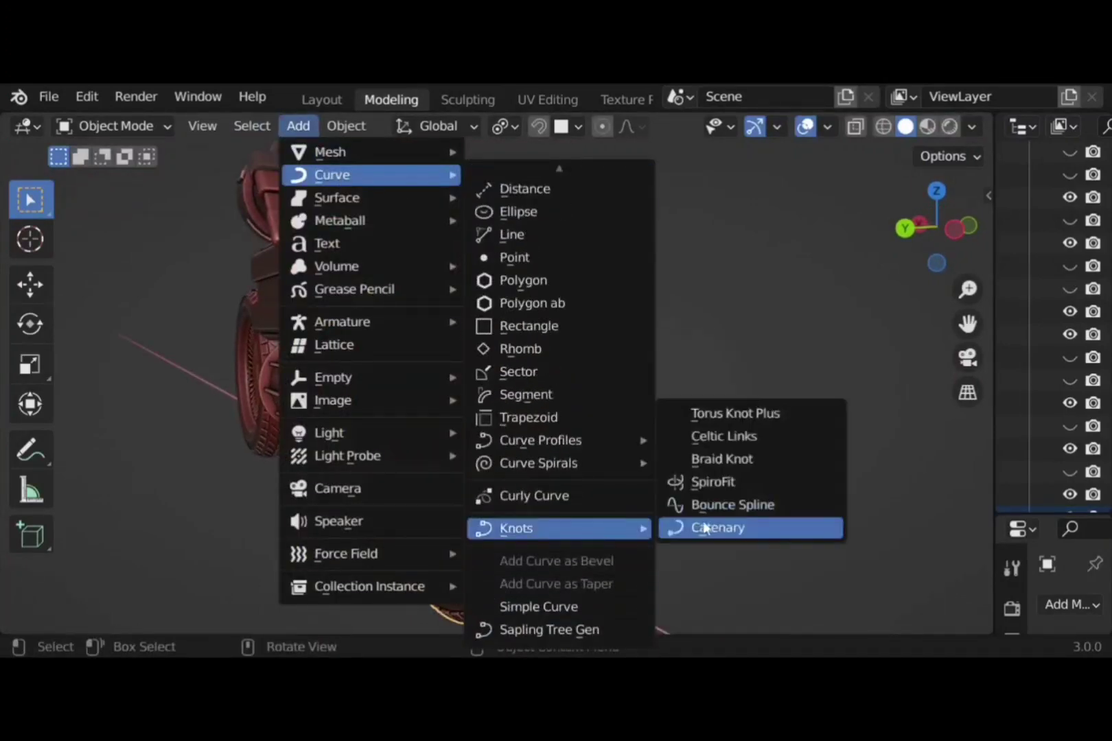
click(720, 526)
click(287, 514)
Extrude the inner side face of the crossbar's hanging arm inward as a block above the coil spring
middle_drag(709, 411, 637, 300)
scroll(563, 358, up, 2)
click(516, 347)
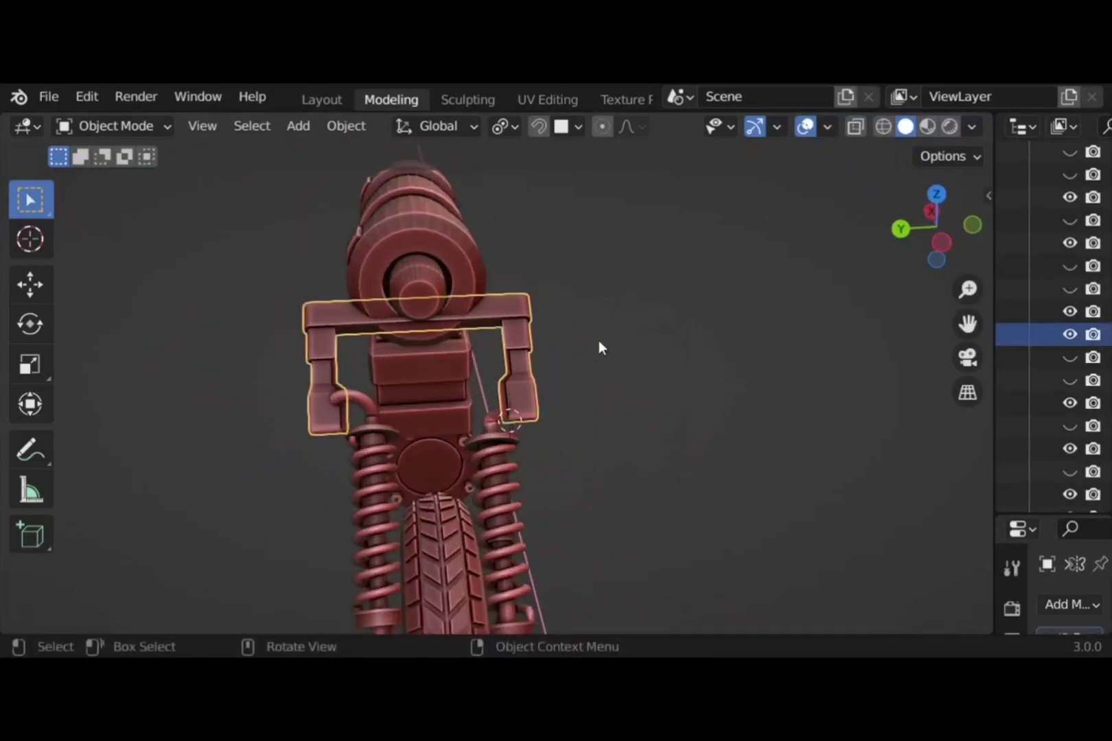
key(Tab)
scroll(519, 362, up, 2)
middle_drag(519, 362, 438, 373)
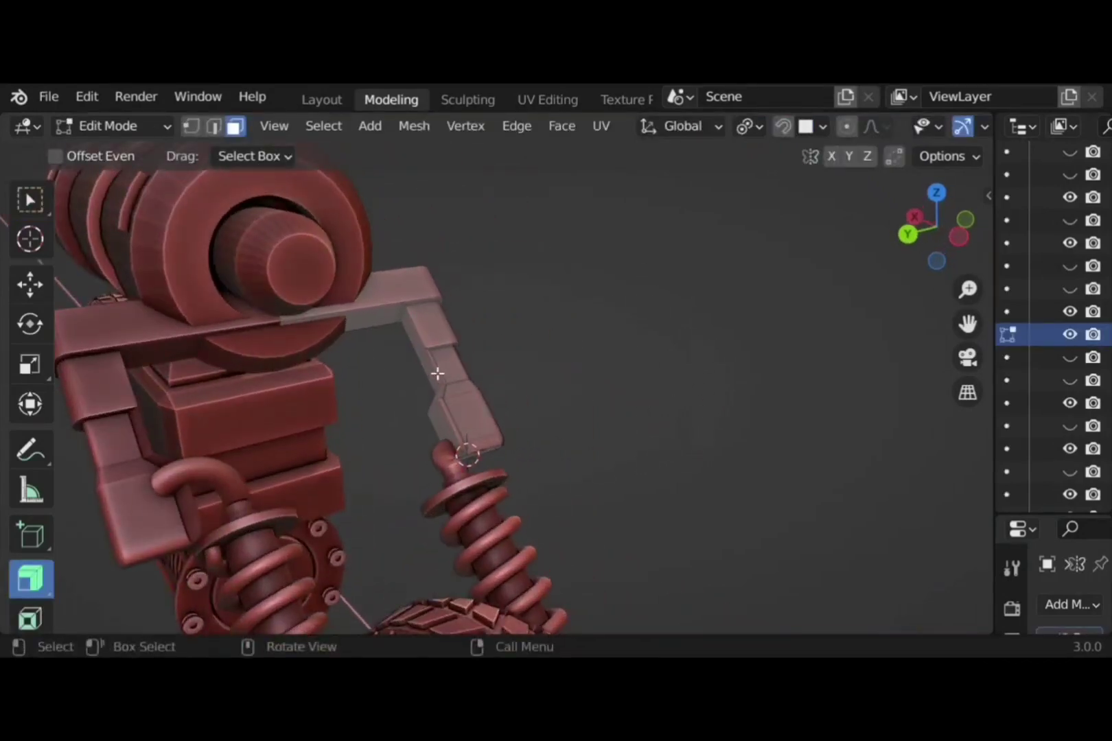
middle_drag(516, 344, 362, 303)
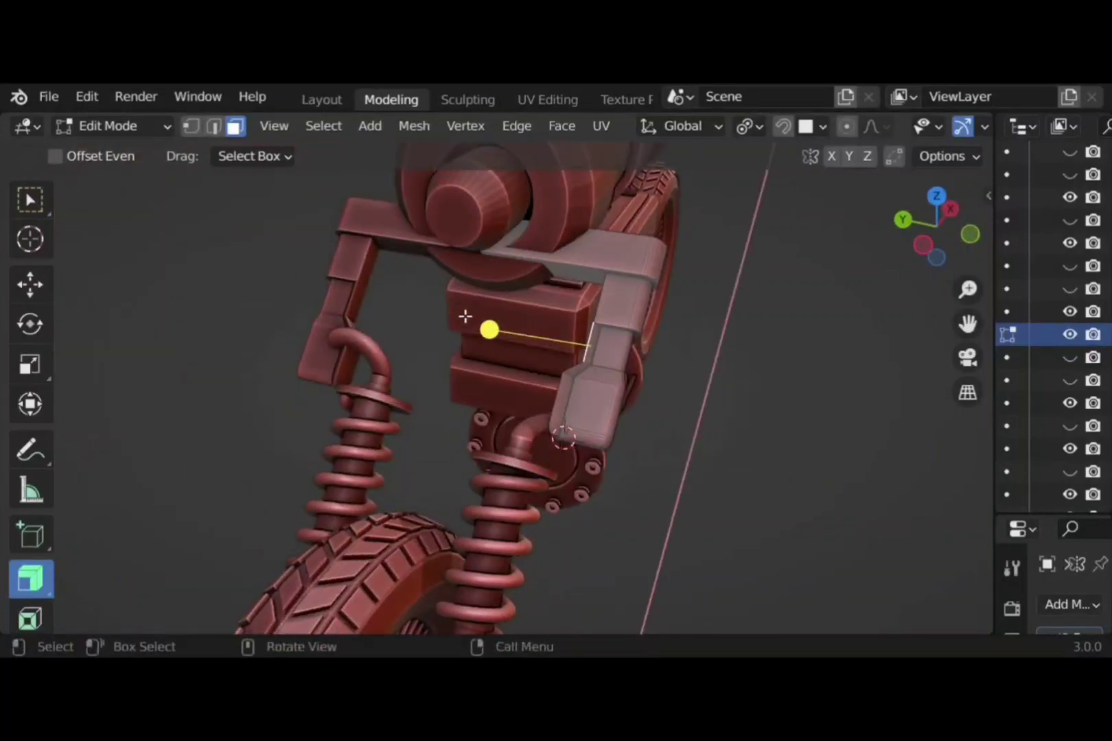
middle_drag(465, 316, 531, 314)
key(e)
click(727, 358)
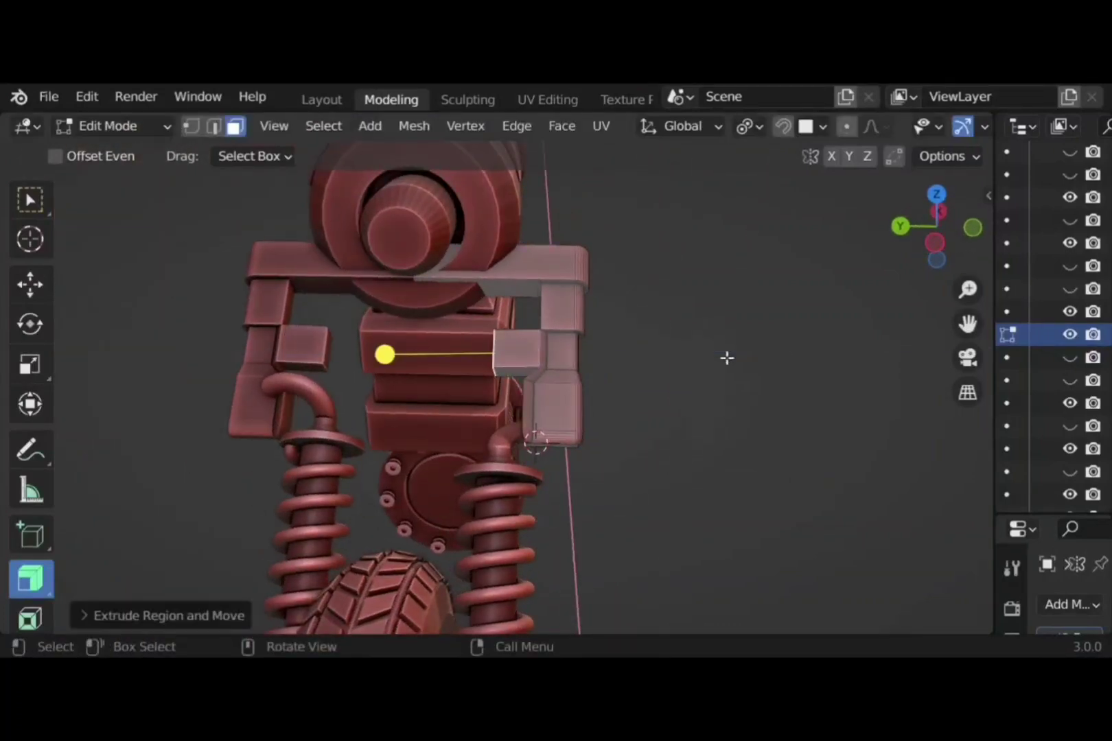
Extrude a slightly narrower bar about 1.05 m inward from the end face of the arm's block
key(e)
right_click(707, 456)
key(s)
click(680, 449)
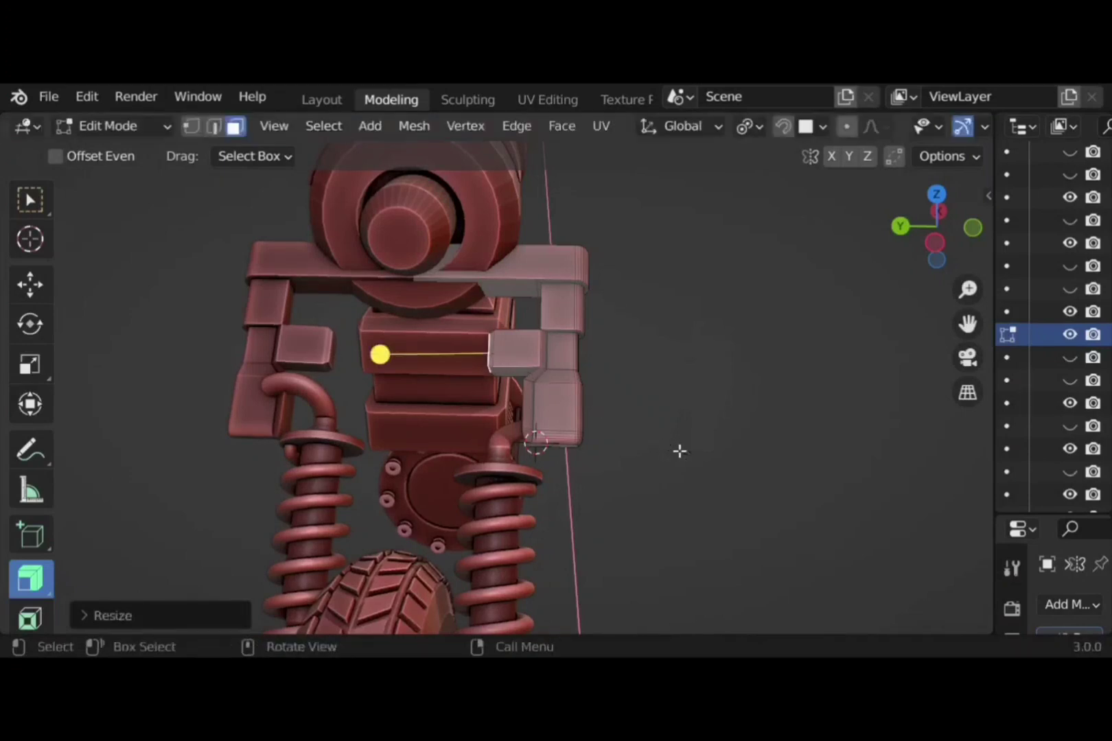
key(e)
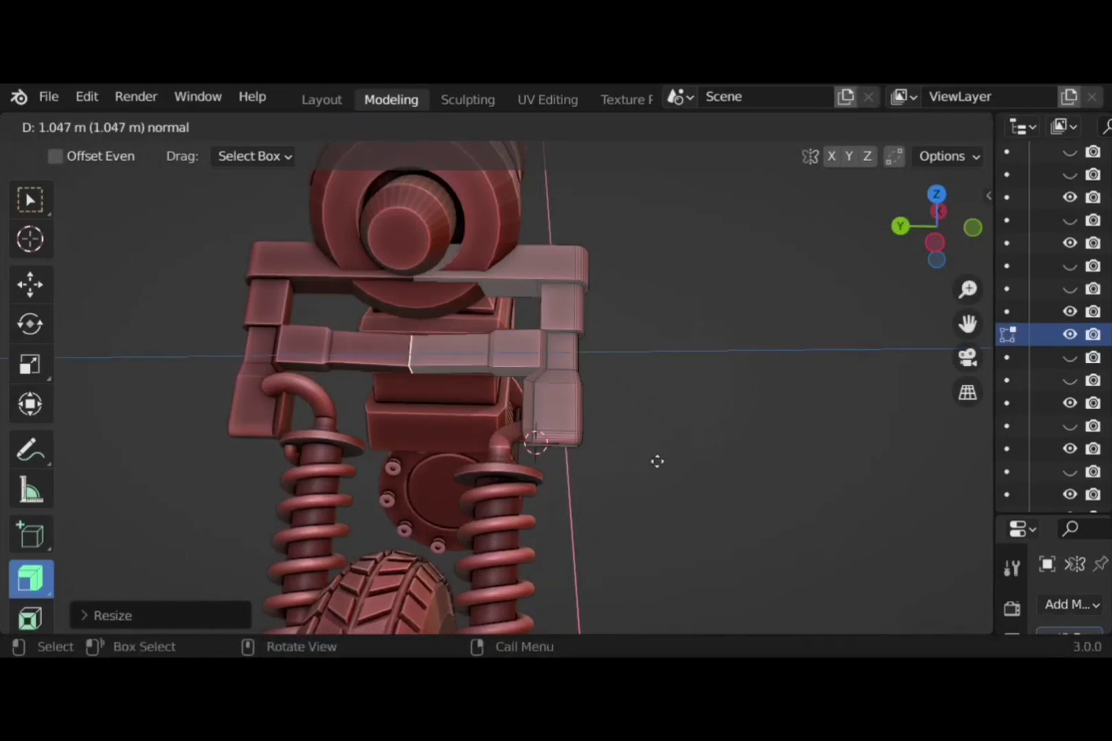
click(675, 463)
Inset the bar's end face, extrude it about 0.3 m toward the centre, and leave mesh editing
middle_drag(640, 424, 673, 447)
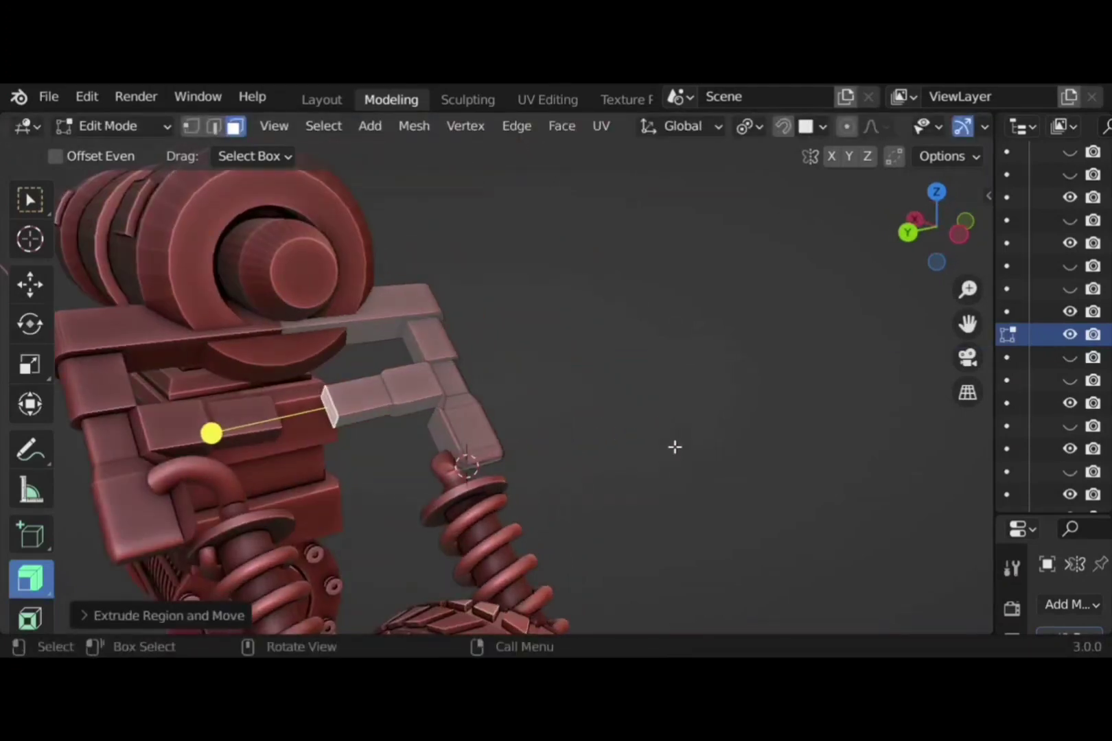
key(i)
click(672, 442)
key(e)
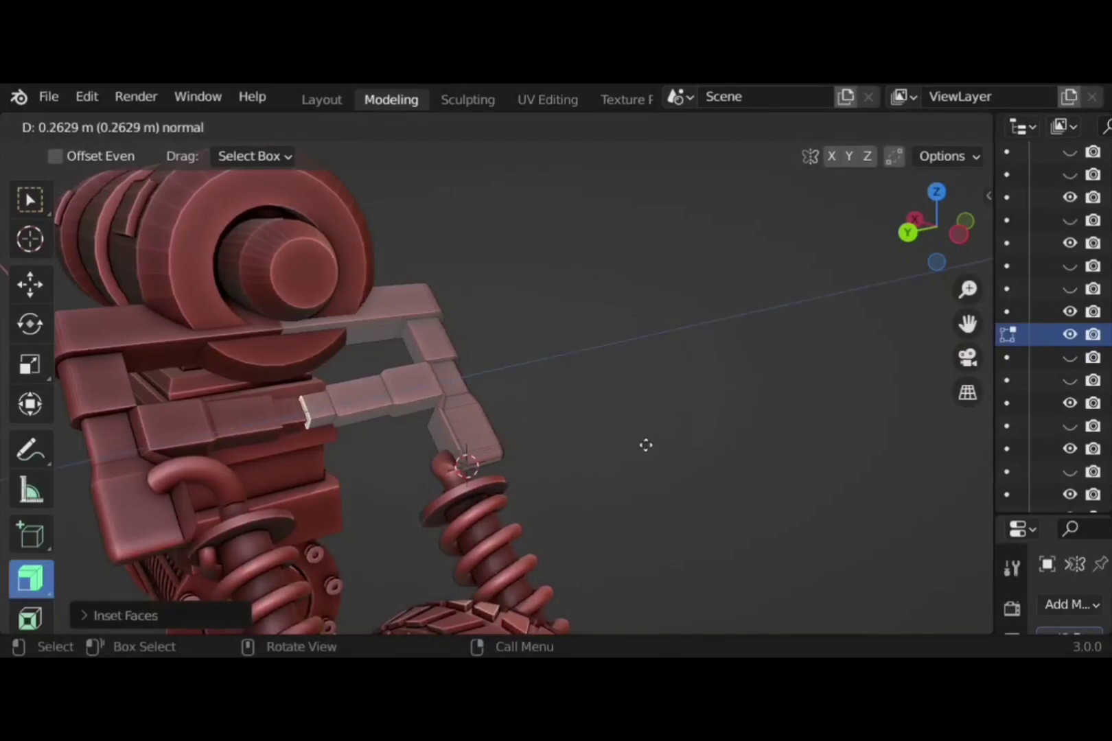
click(639, 450)
click(658, 400)
middle_drag(658, 400, 670, 554)
key(Tab)
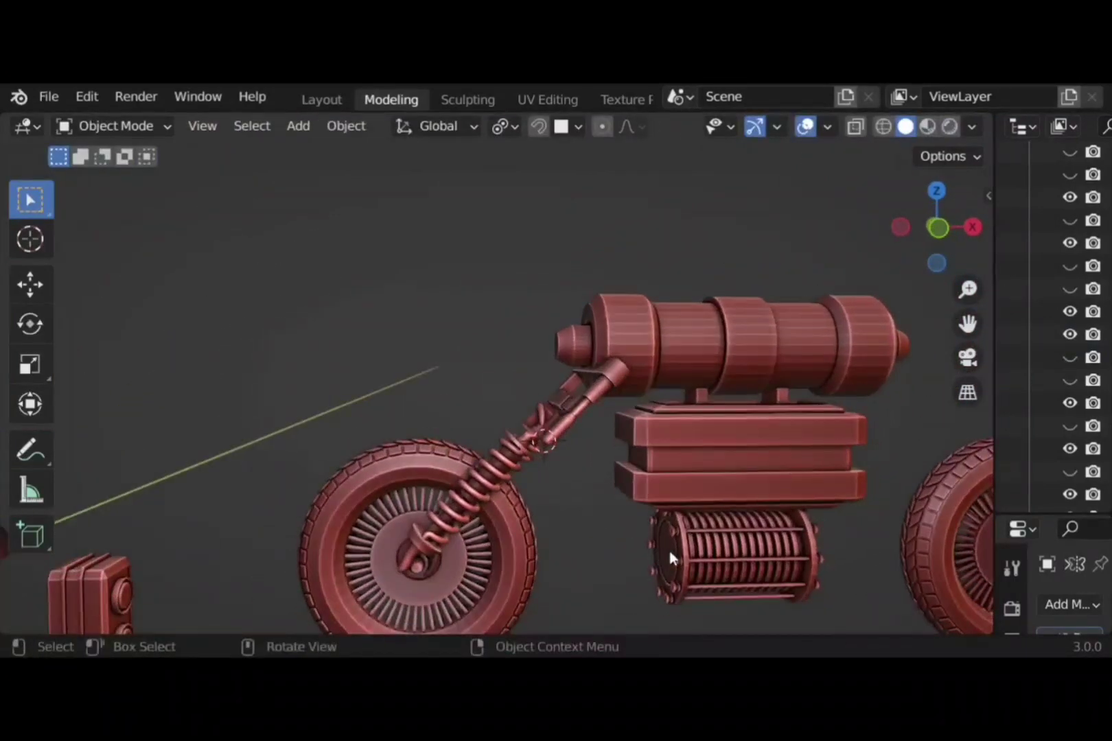
Open the stacked box body beneath the tank for mesh editing and enlarge the properties area to check its Mirror modifier
middle_drag(654, 506, 693, 481)
click(942, 223)
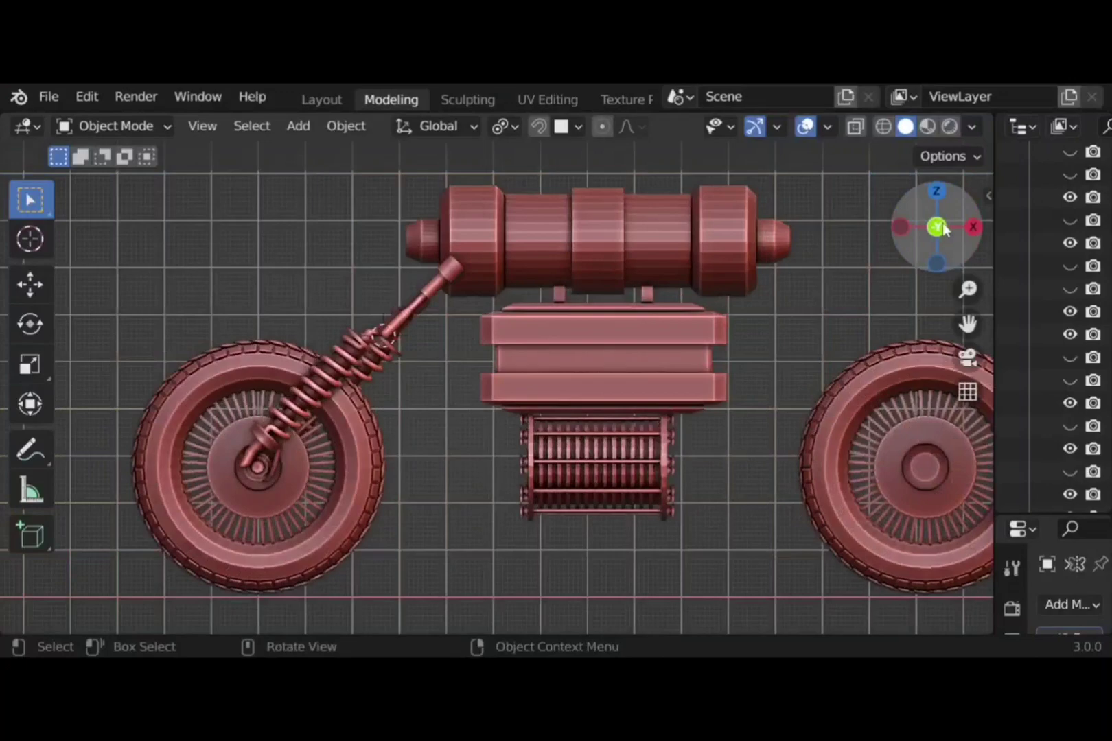
click(646, 320)
key(Tab)
middle_drag(462, 446, 890, 449)
drag(1043, 515, 1043, 199)
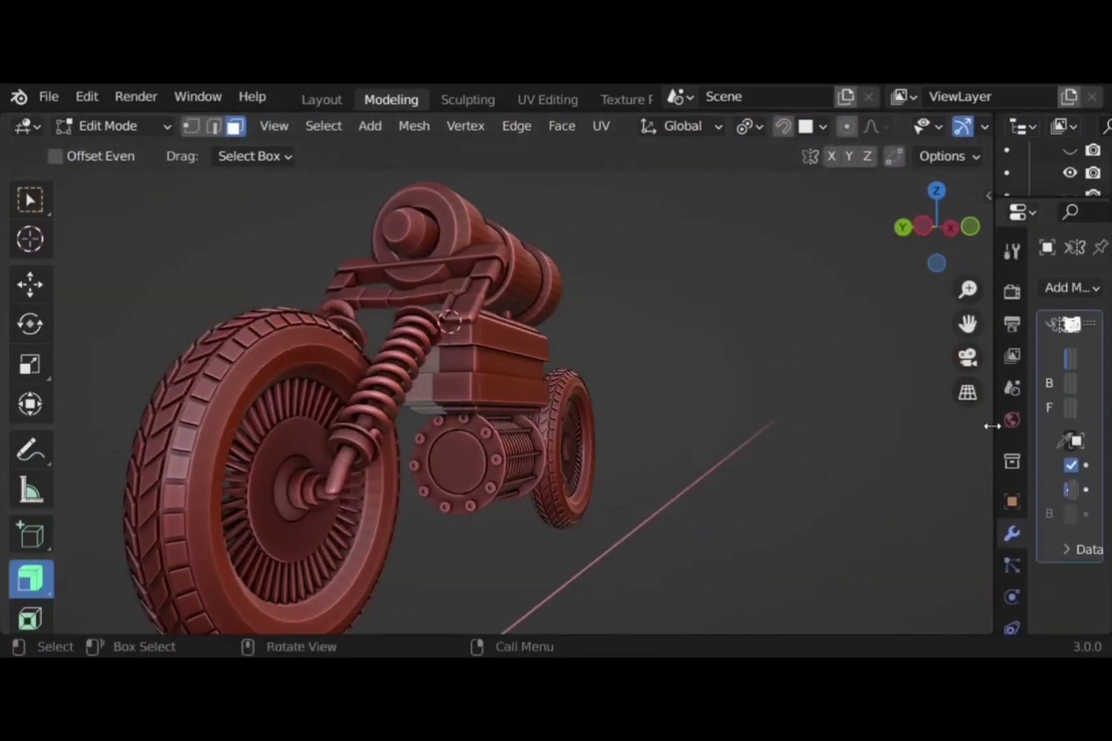
drag(994, 422, 825, 436)
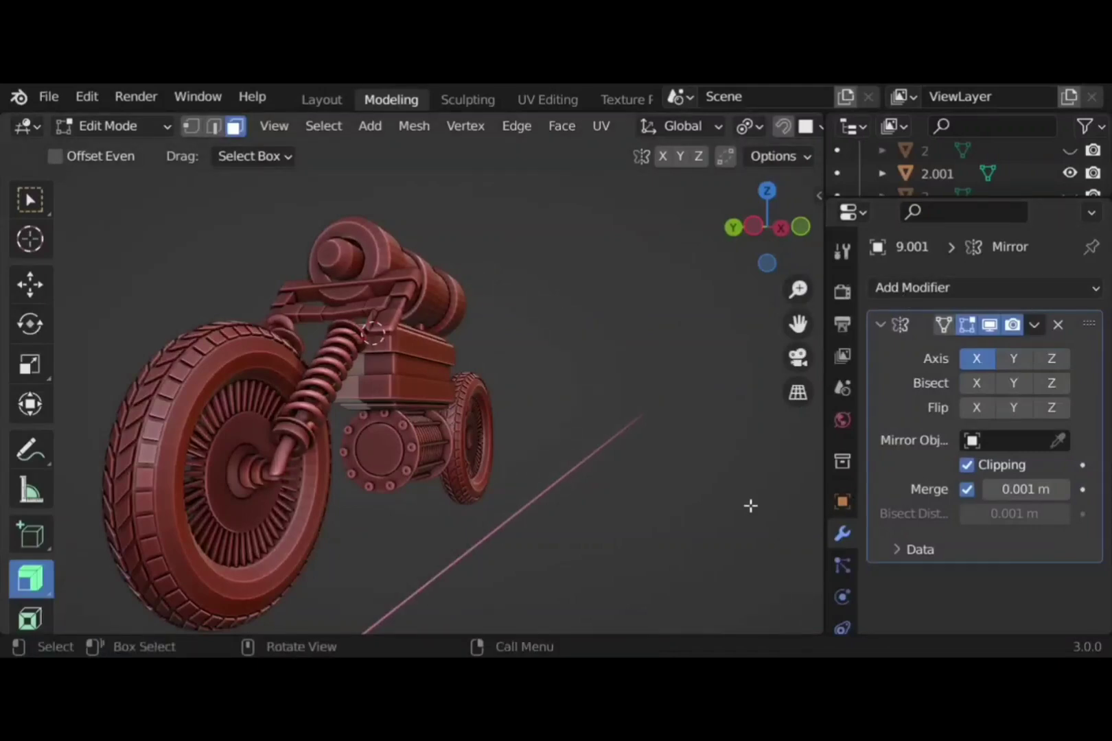
drag(832, 425, 1005, 422)
scroll(739, 383, down, 4)
middle_drag(740, 382, 715, 420)
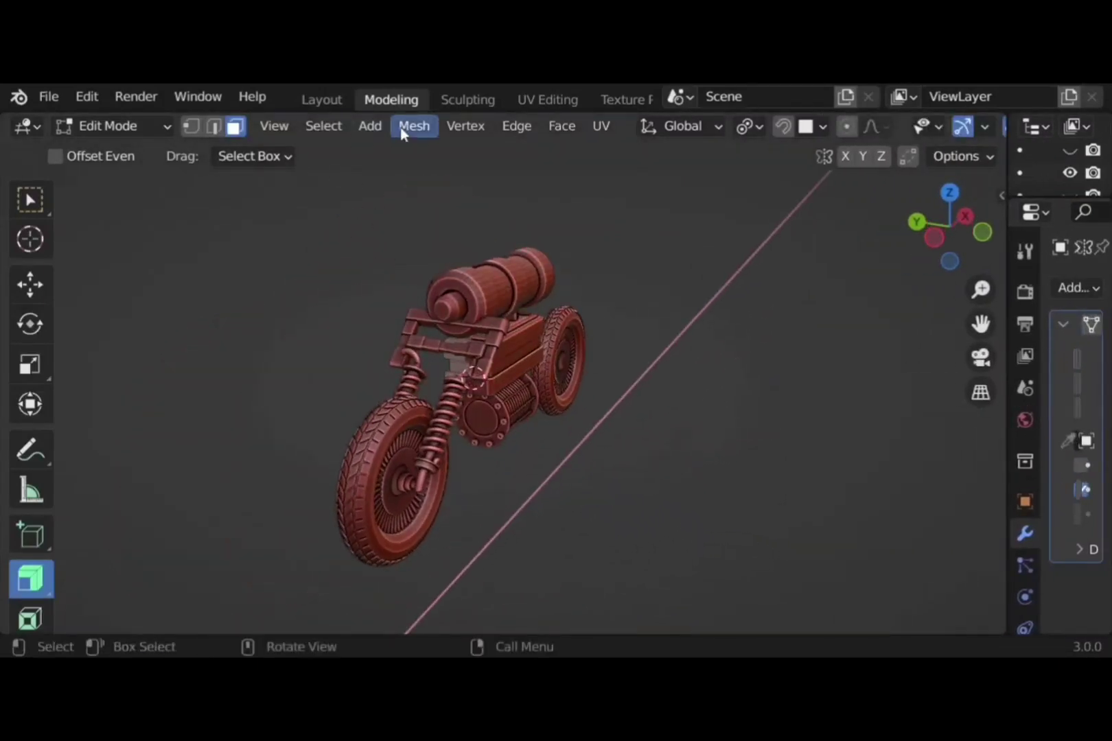
Add a cylinder to the box body's mesh and scale it down to a small pipe stub near the coil spring
click(374, 127)
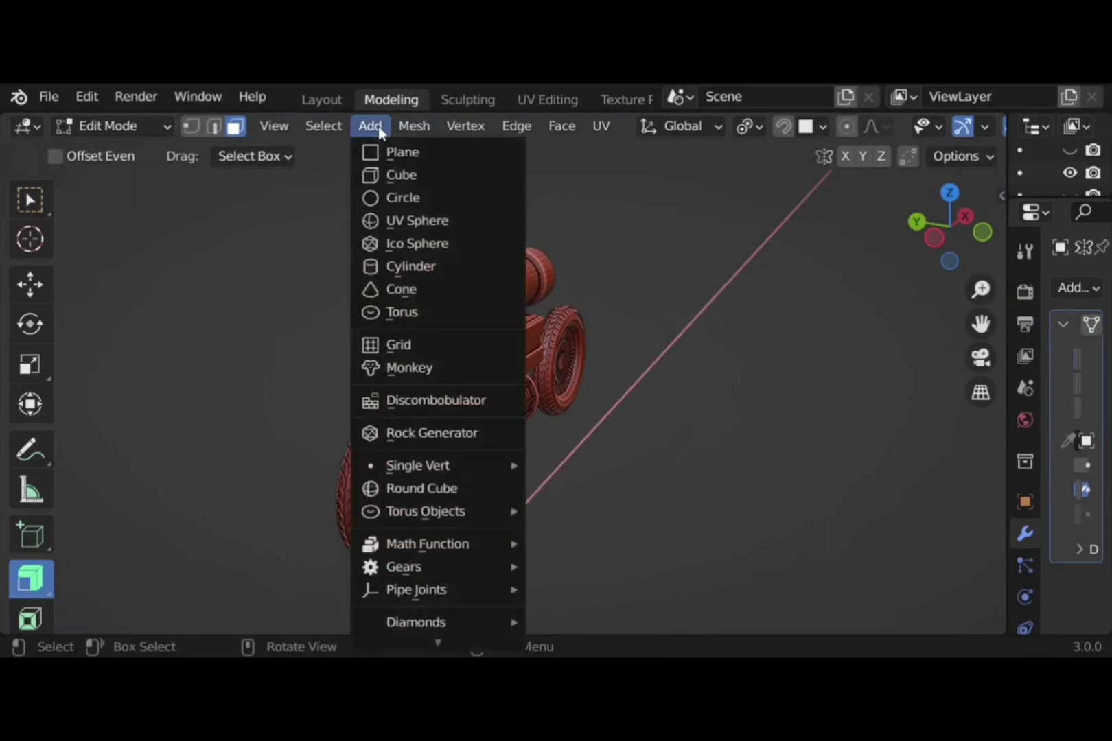
click(407, 268)
key(s)
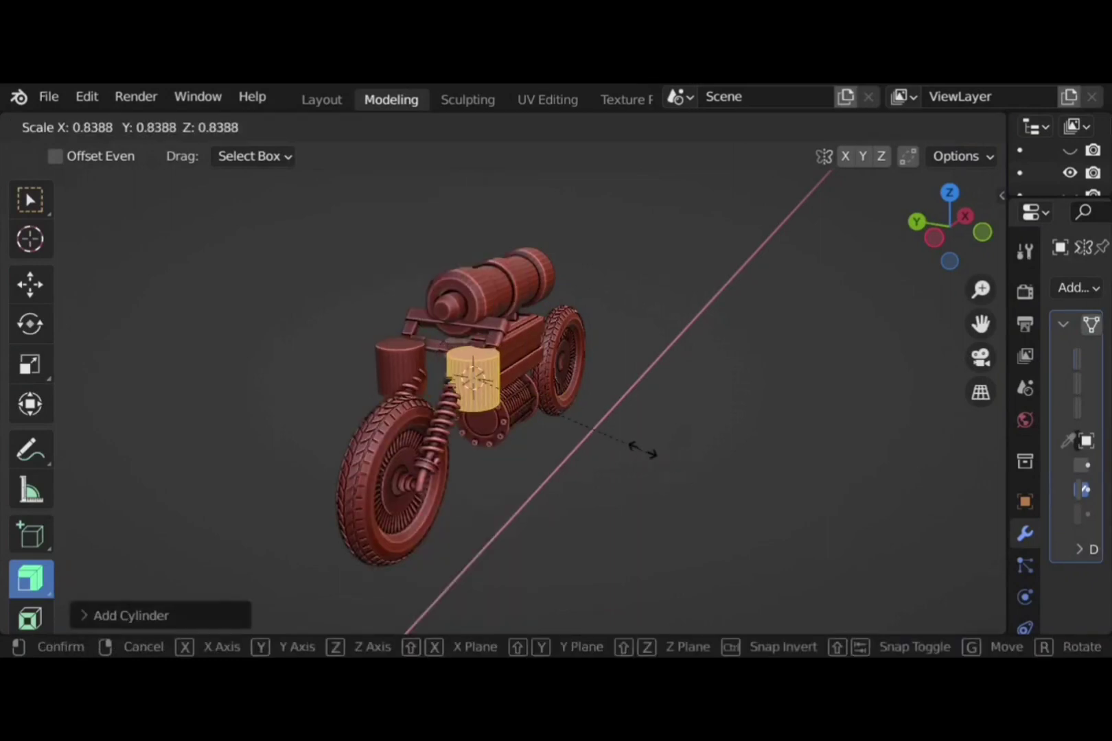
click(546, 410)
middle_drag(545, 410, 496, 430)
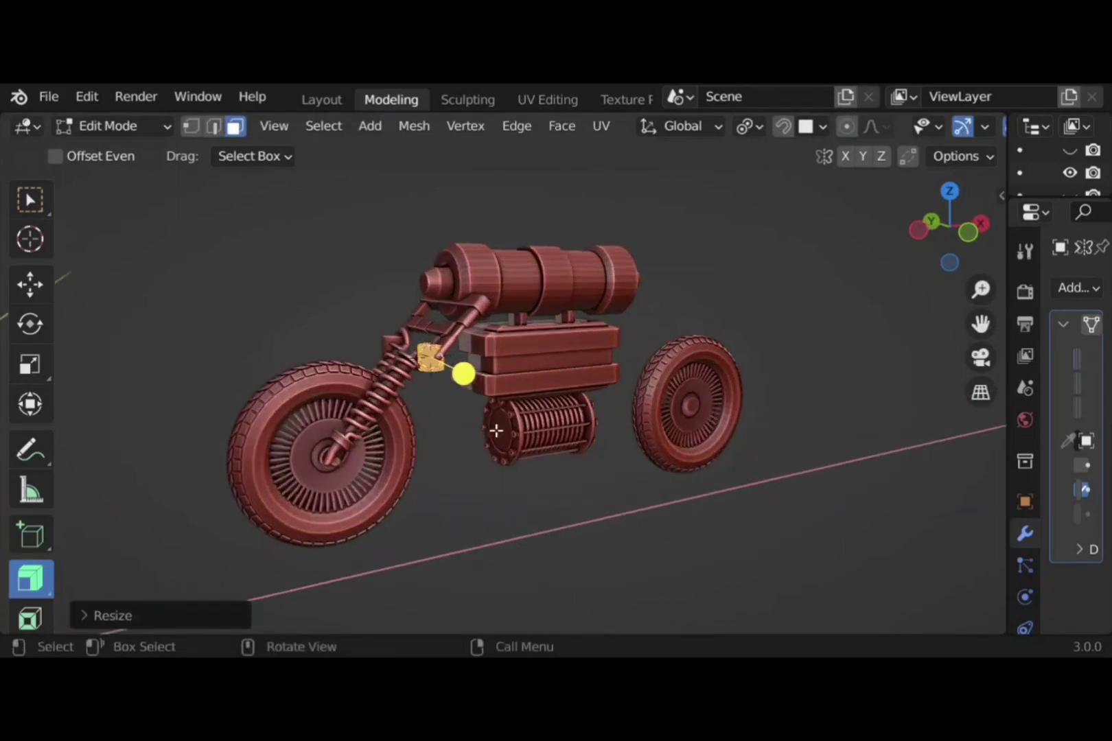
key(s)
click(528, 459)
click(42, 192)
middle_drag(499, 460, 475, 405)
key(s)
click(542, 457)
Move the small cylinder about 1.4 m along global X, in front of the box body, and stretch it along global Z
click(949, 232)
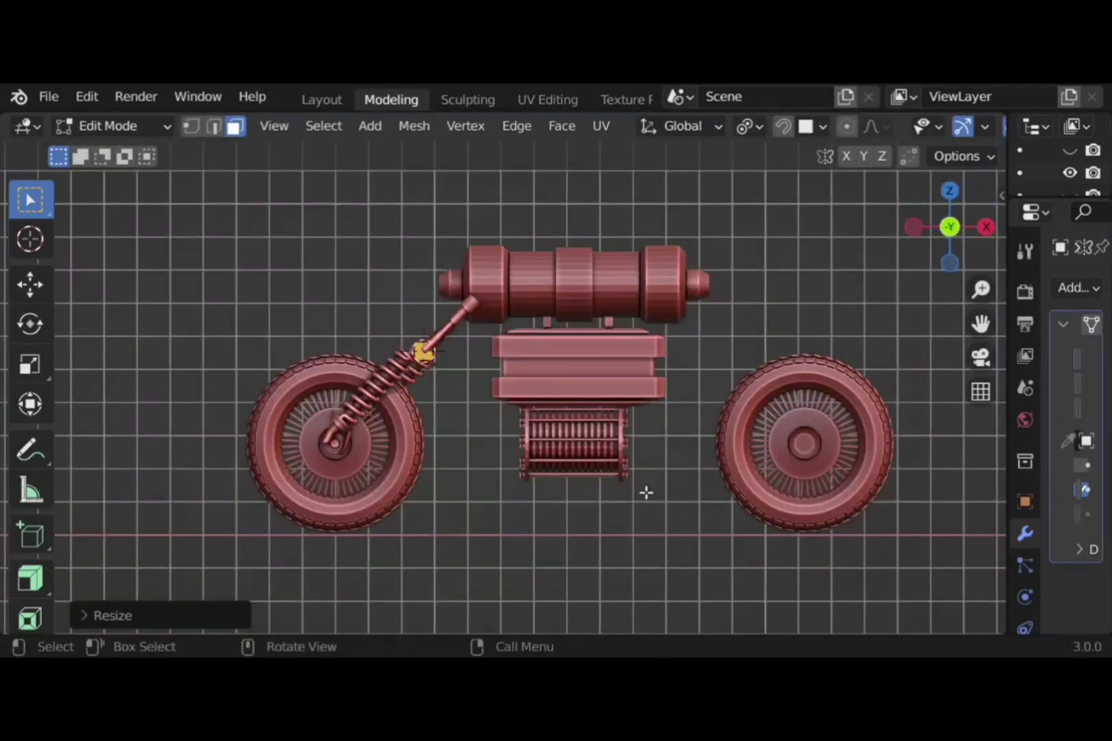
key(g)
key(x)
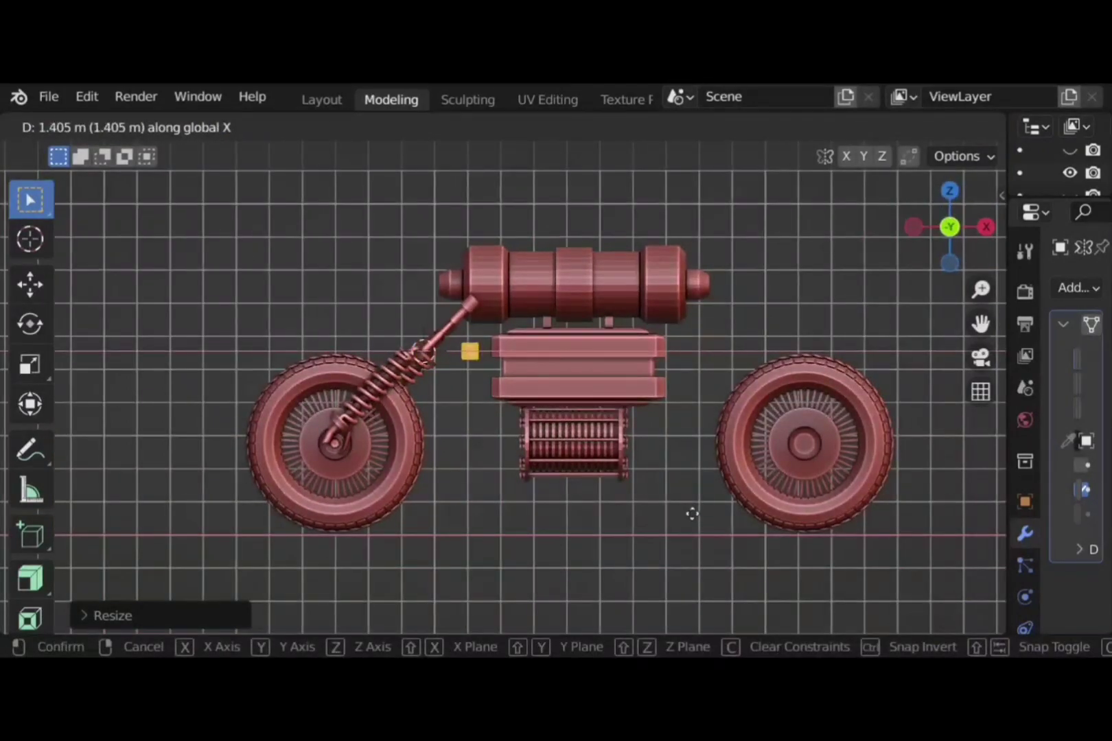
click(692, 514)
key(s)
key(z)
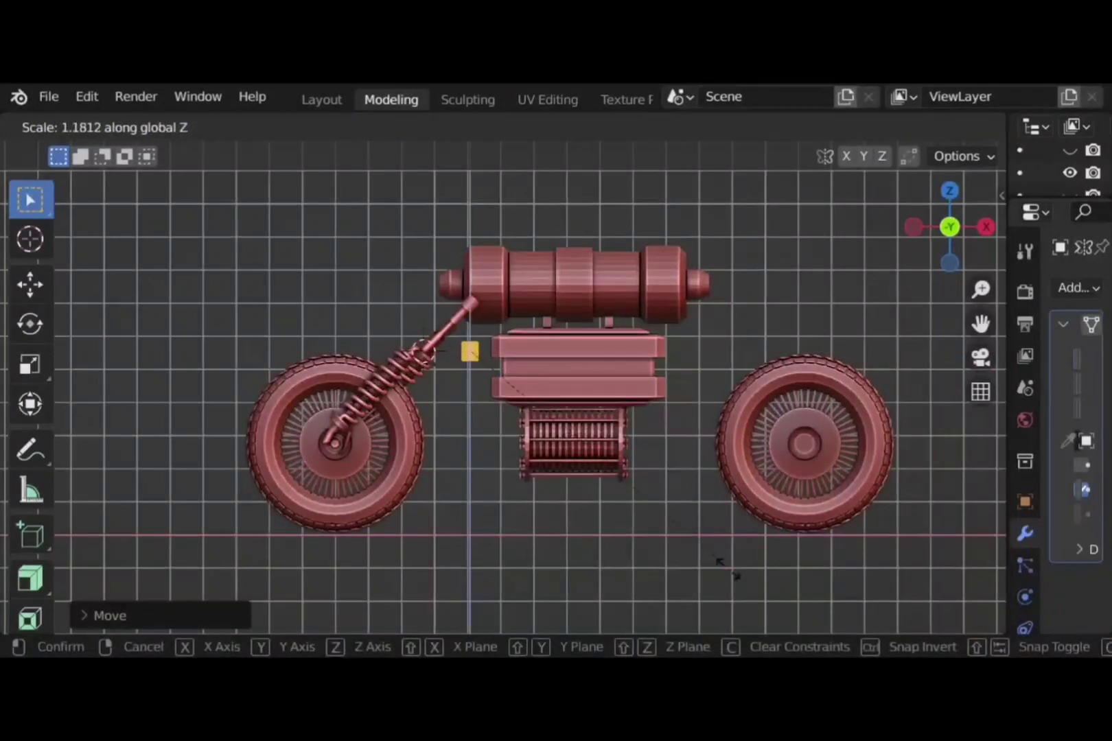
click(759, 609)
Extrude the cylinder's top face upward about 0.2 m and tilt it about 22.5° around global Y
middle_drag(618, 480, 406, 288)
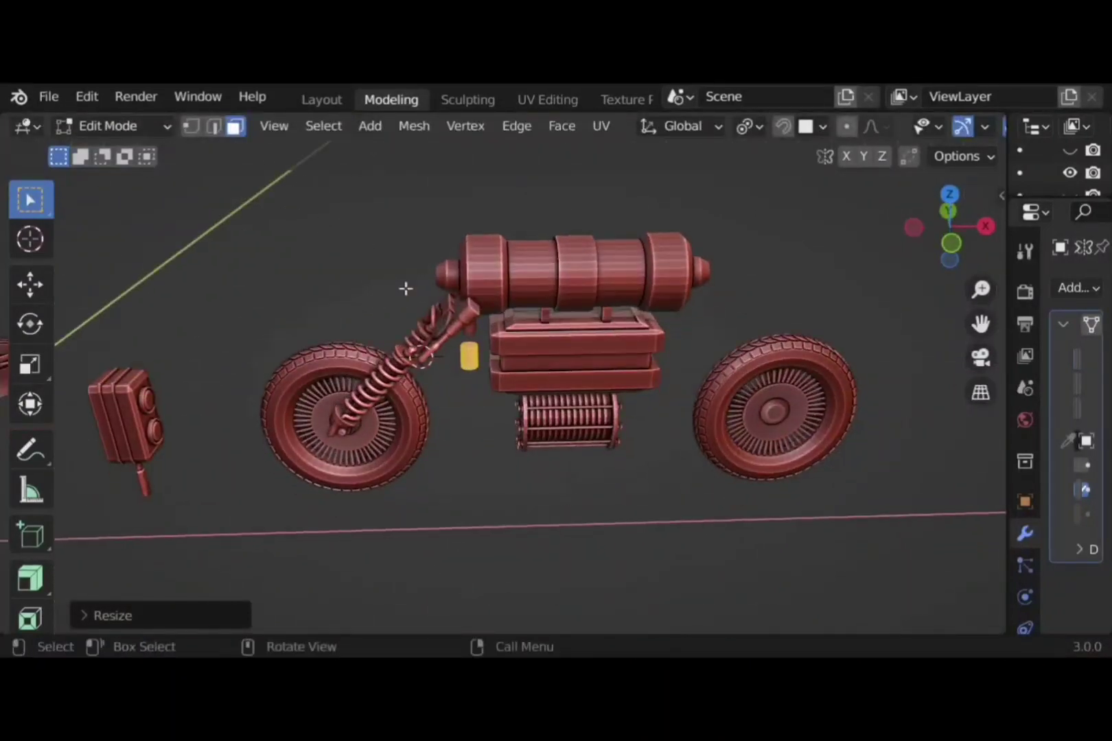
click(492, 418)
scroll(515, 428, up, 4)
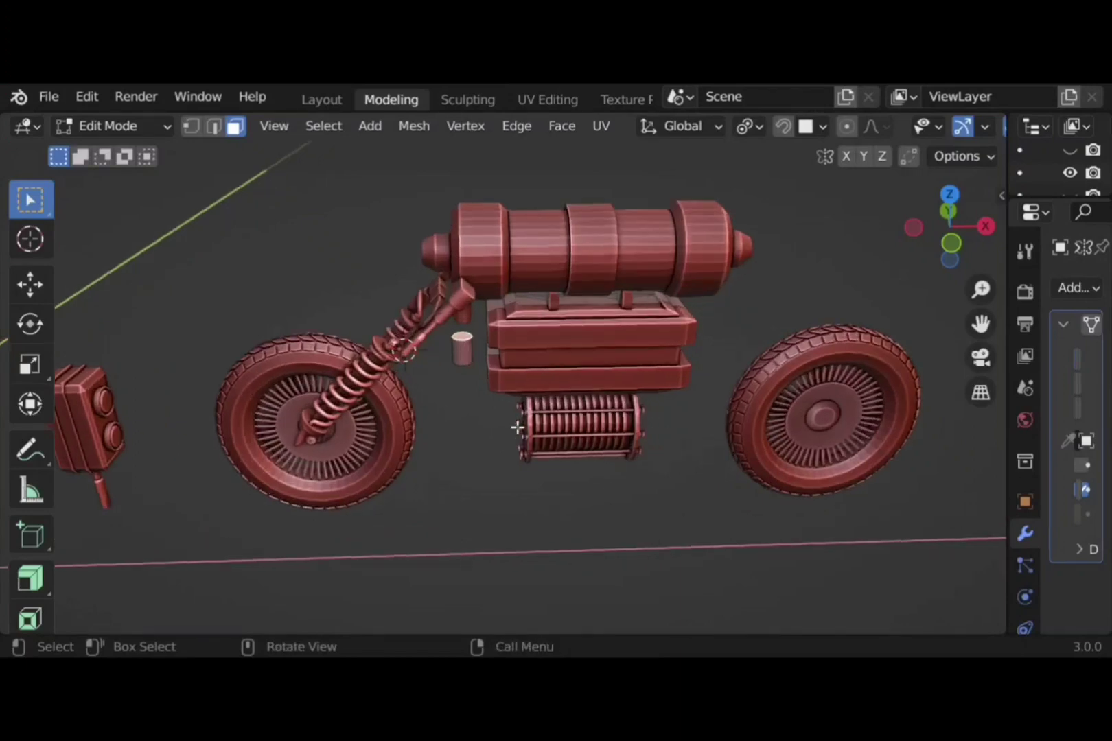
middle_drag(513, 386, 519, 364)
key(e)
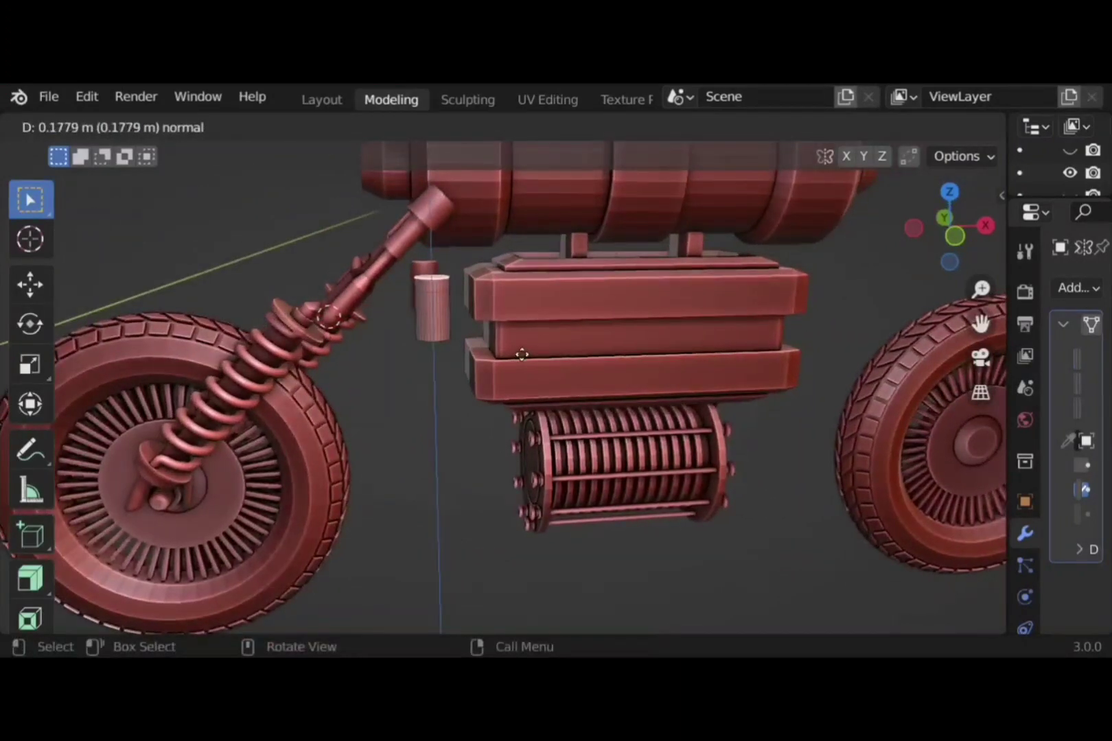
click(571, 371)
key(r)
key(y)
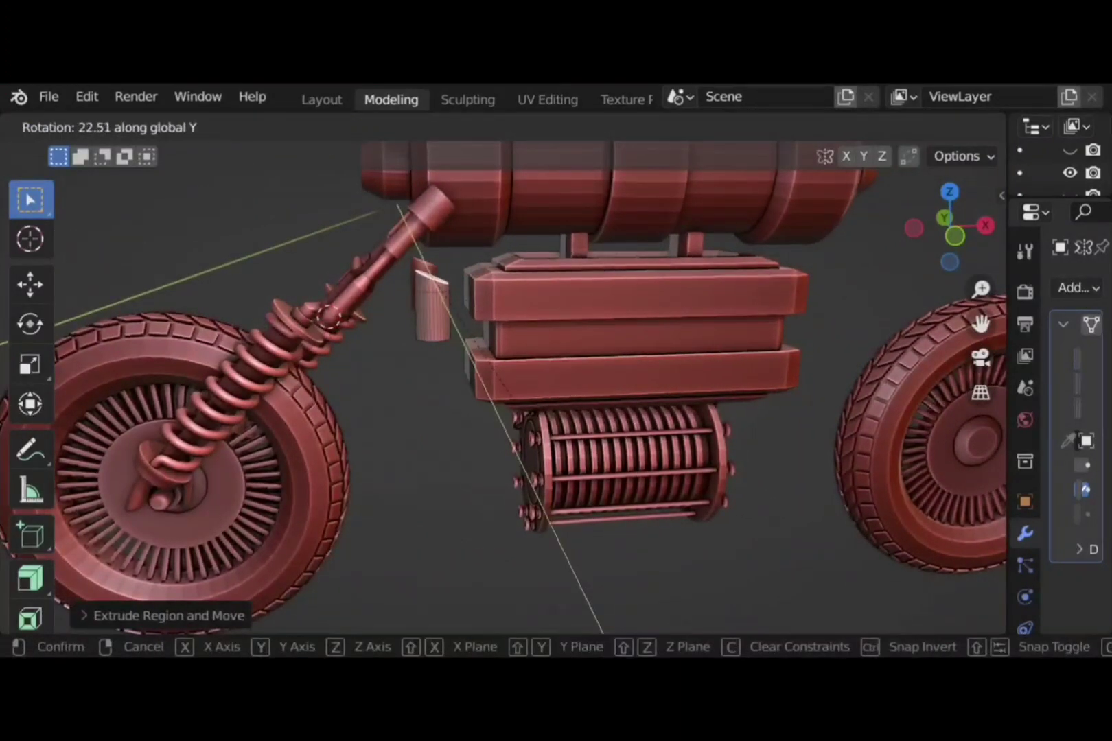
click(522, 421)
Extrude the tilted face a short way and rotate it further around global Y to continue the pipe bend
key(e)
click(540, 408)
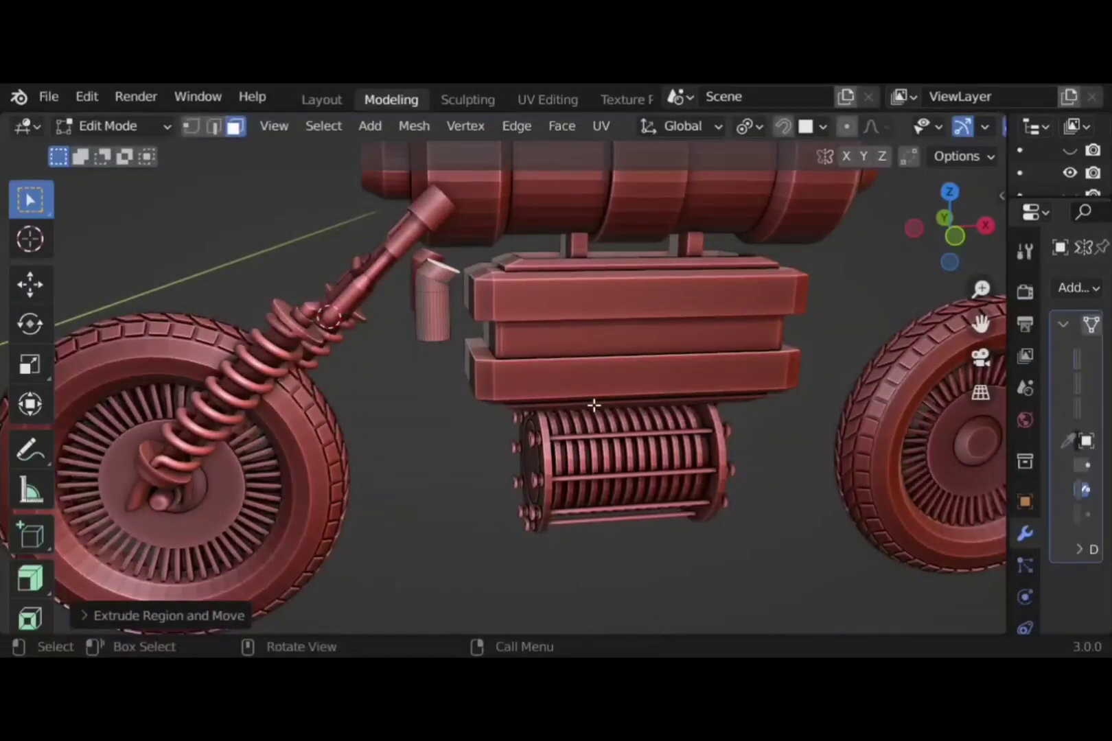
key(r)
key(y)
click(543, 419)
key(r)
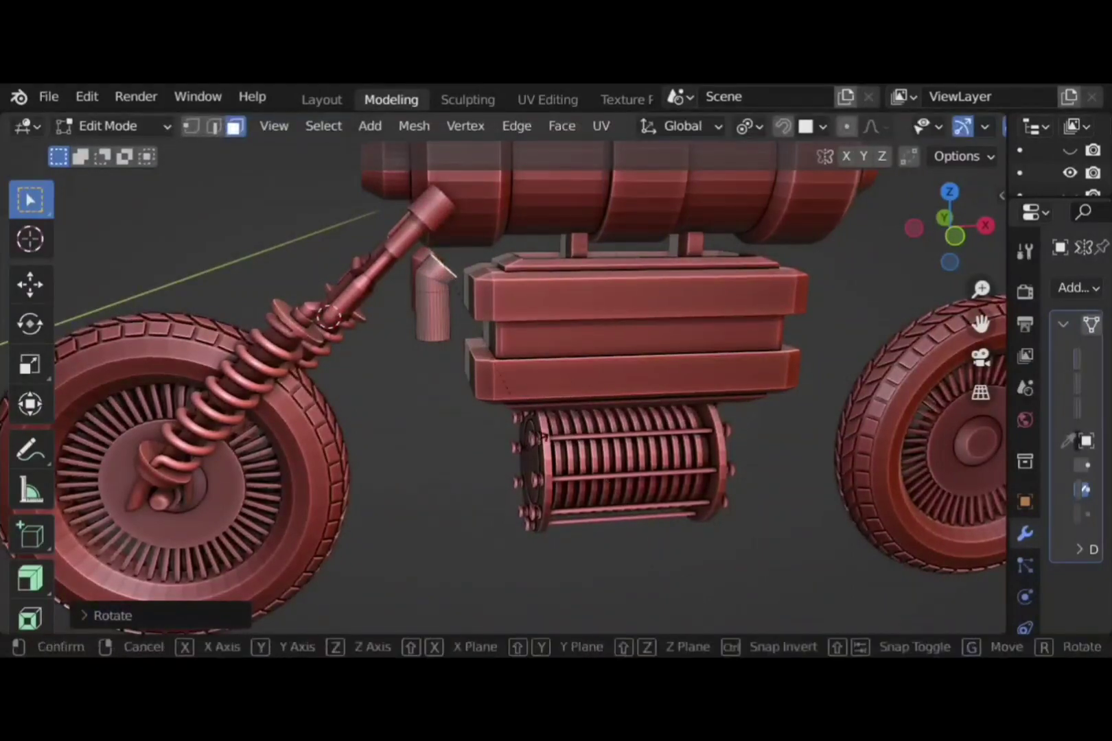
key(y)
click(508, 463)
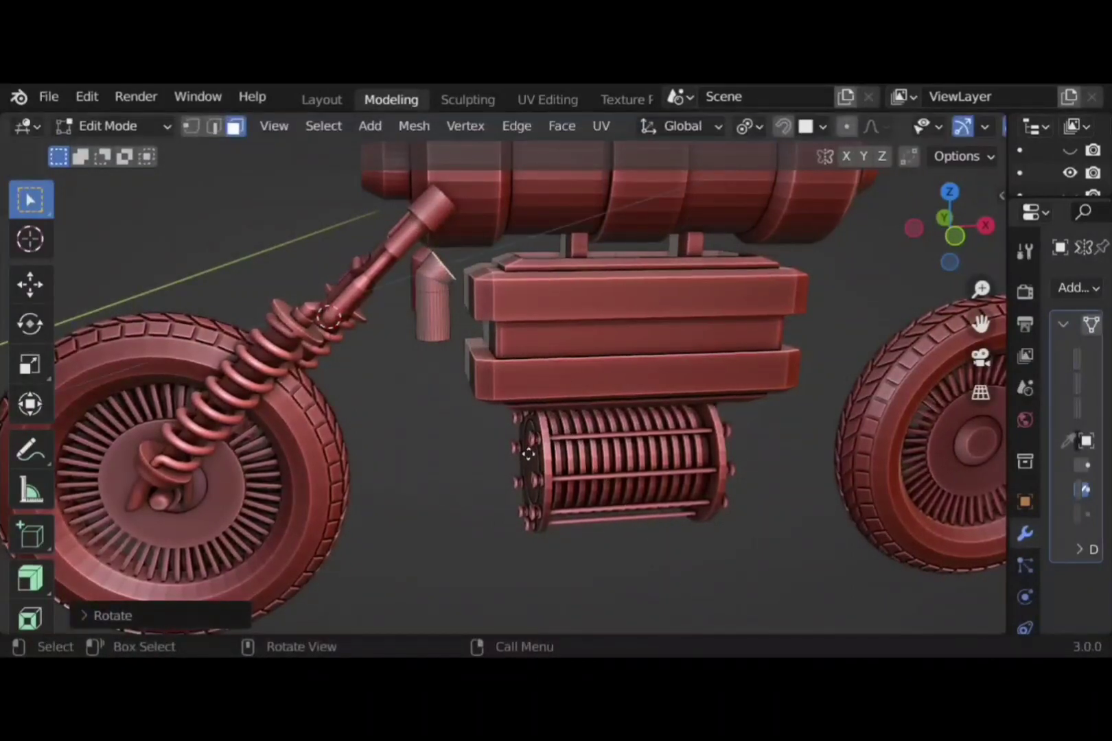
Extrude another pipe bend segment and rotate its end face around global Y until it faces the rear wheel
key(e)
click(587, 450)
key(r)
key(y)
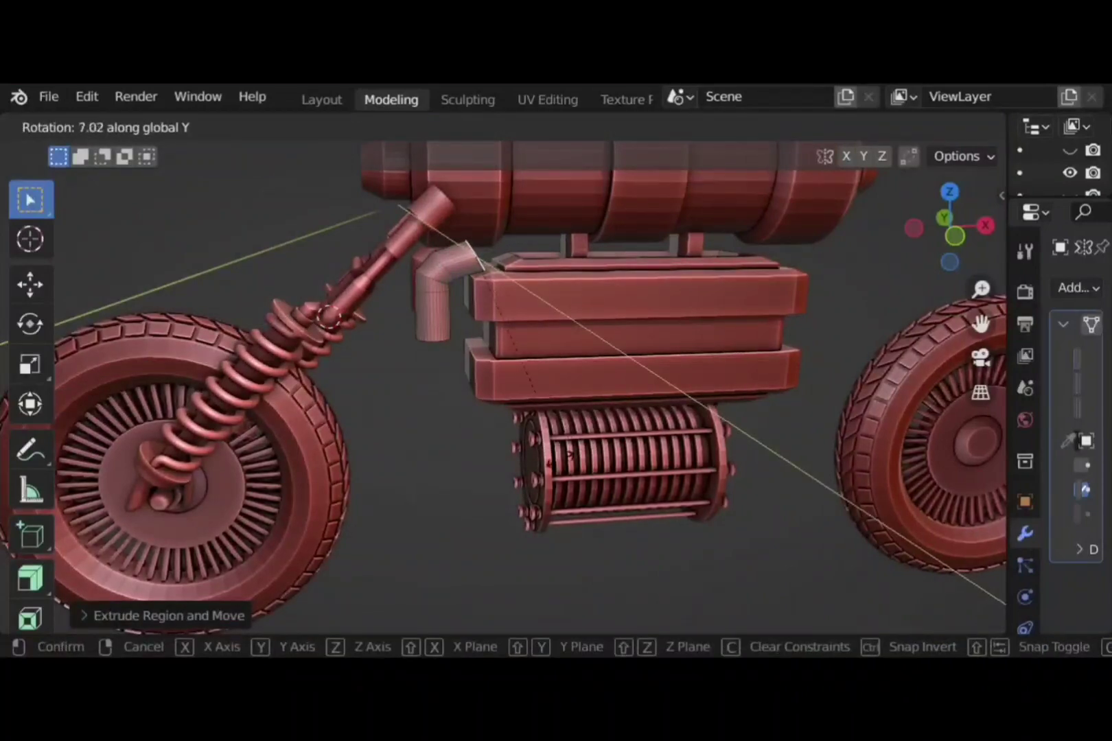
click(446, 449)
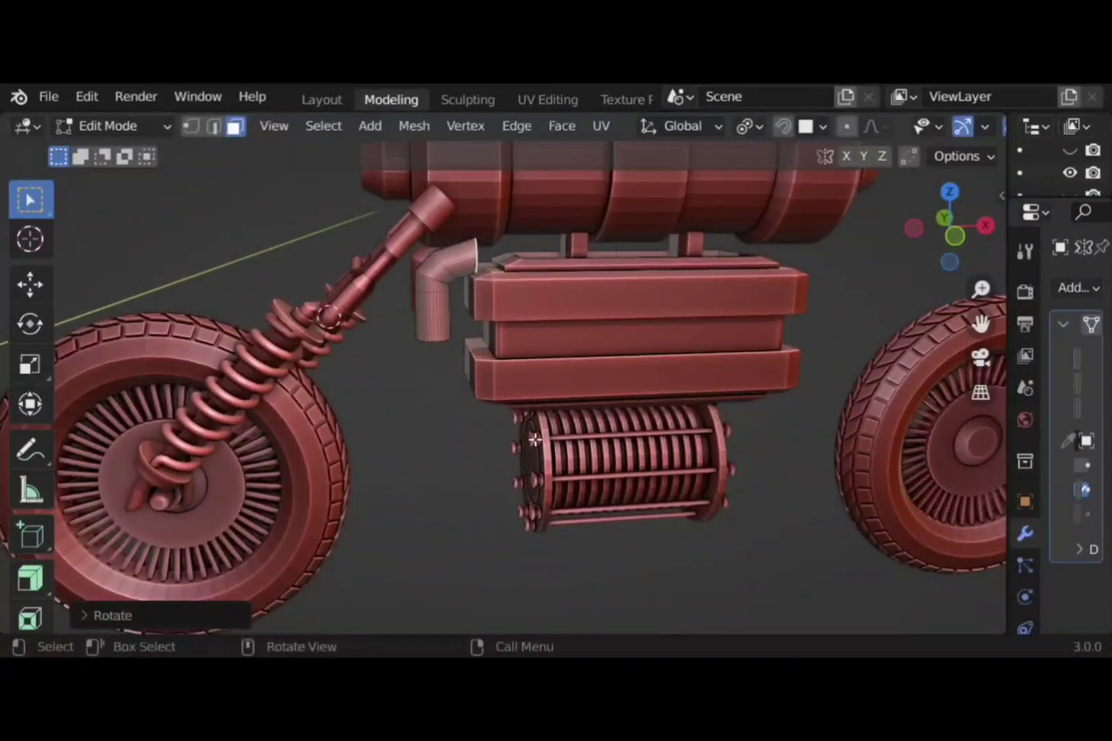
Extrude the pipe's end face about 6.3 m rearward along the box body as a long straight exhaust pipe
shift+middle_drag(495, 415, 391, 389)
key(e)
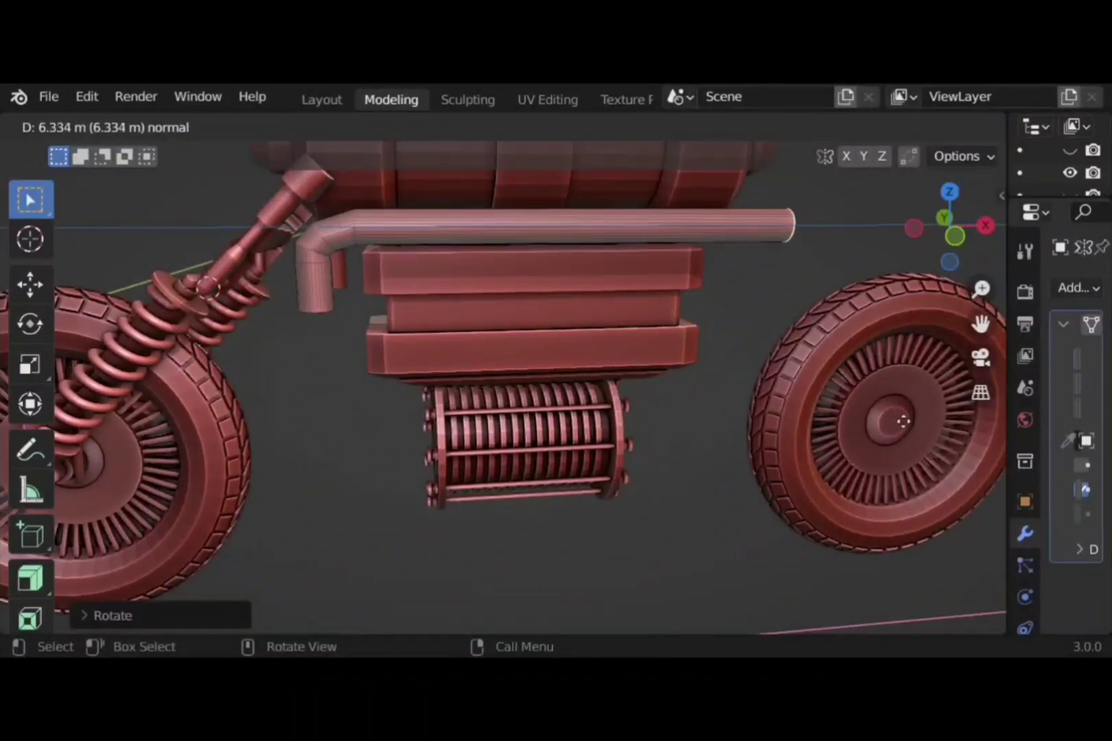
click(885, 398)
Extrude a short section at the exhaust pipe's rear end, scale it by about 1.36, and extend it as a straight section
shift+middle_drag(885, 398, 663, 375)
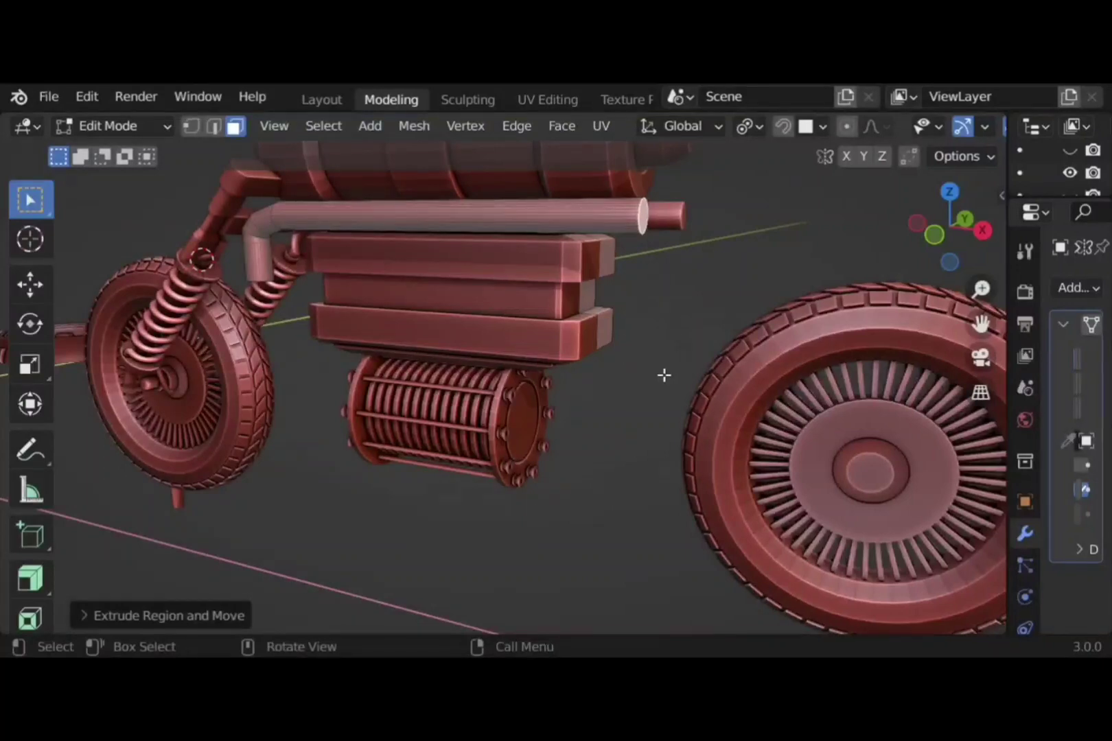
key(e)
click(680, 378)
key(s)
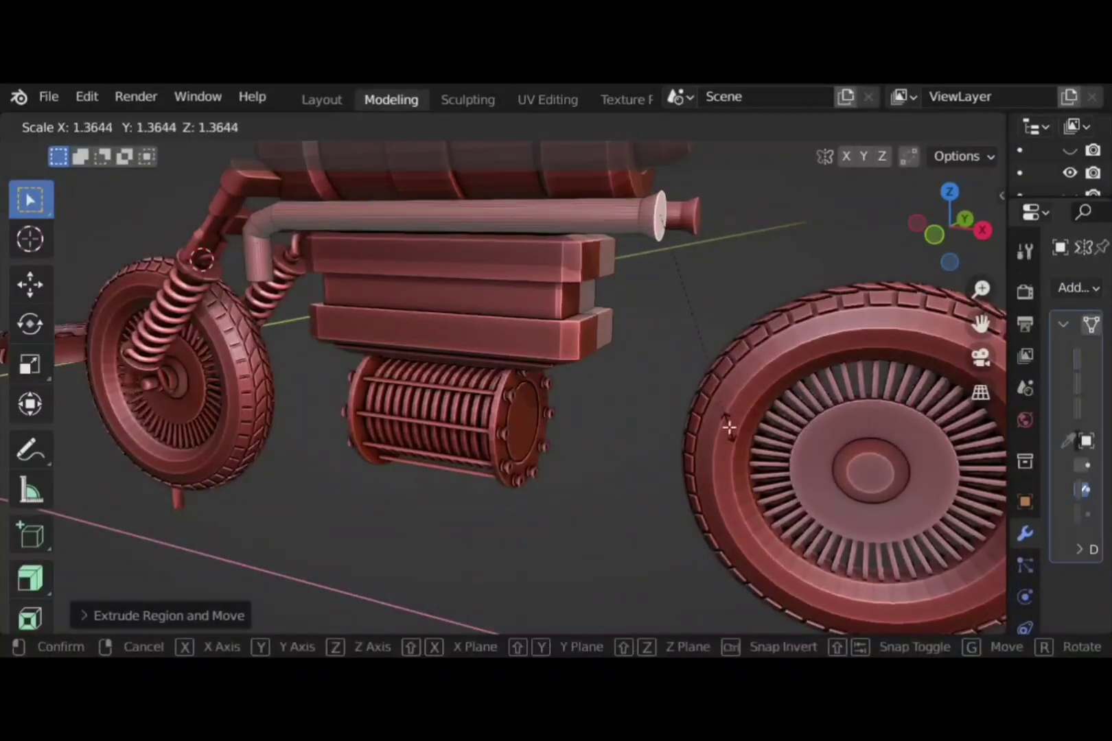
click(729, 427)
key(e)
click(783, 436)
Widen the exhaust again with a short scaled extrusion and extrude its end about 1.6 m as the muffler
key(e)
click(809, 442)
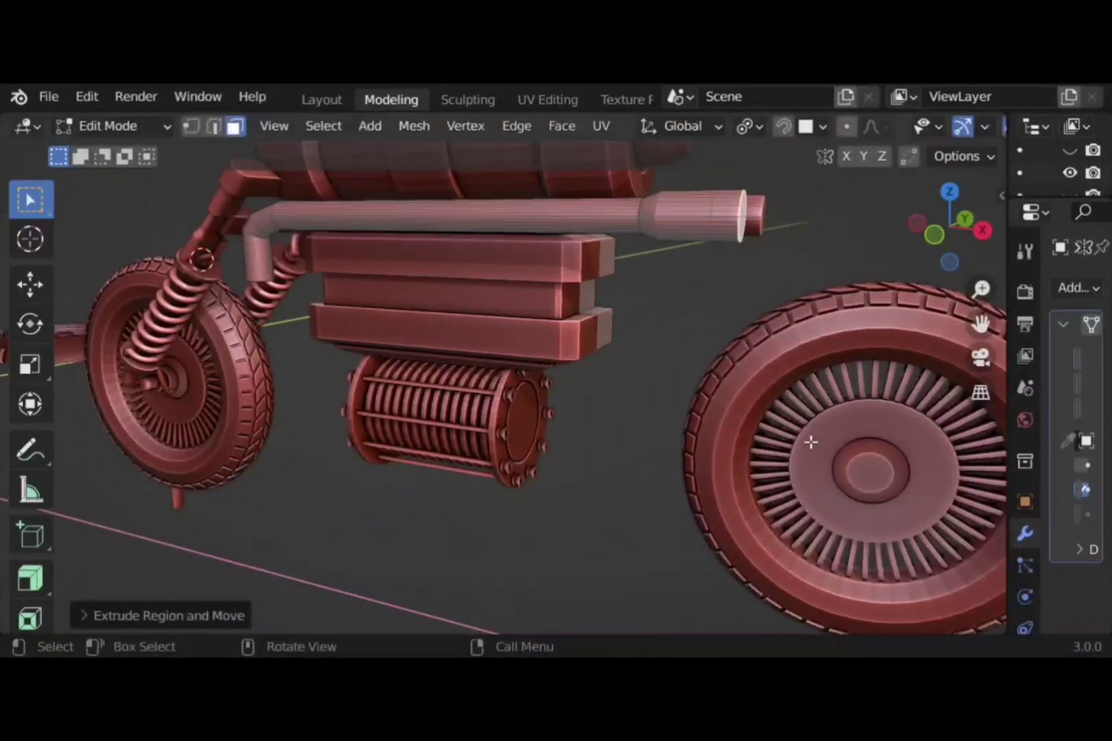
key(s)
click(839, 520)
key(e)
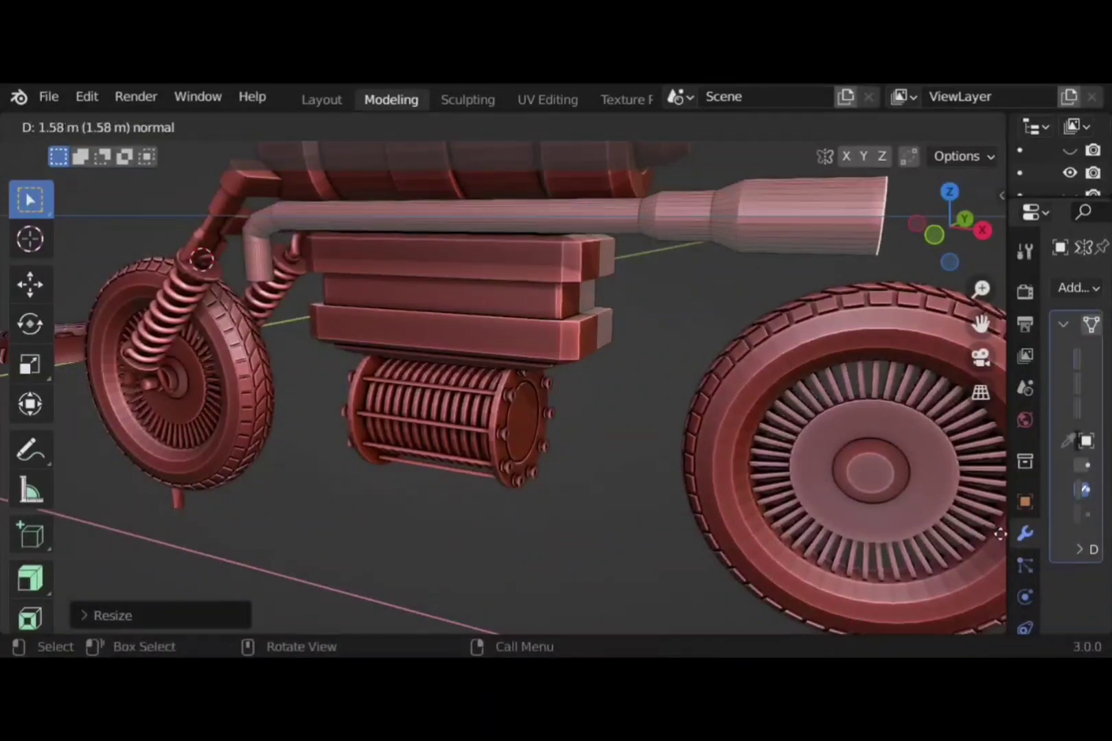
click(462, 438)
Leave mesh editing and move the separate patterned cylindrical part along global X until it is beside the rear wheel
scroll(462, 438, down, 5)
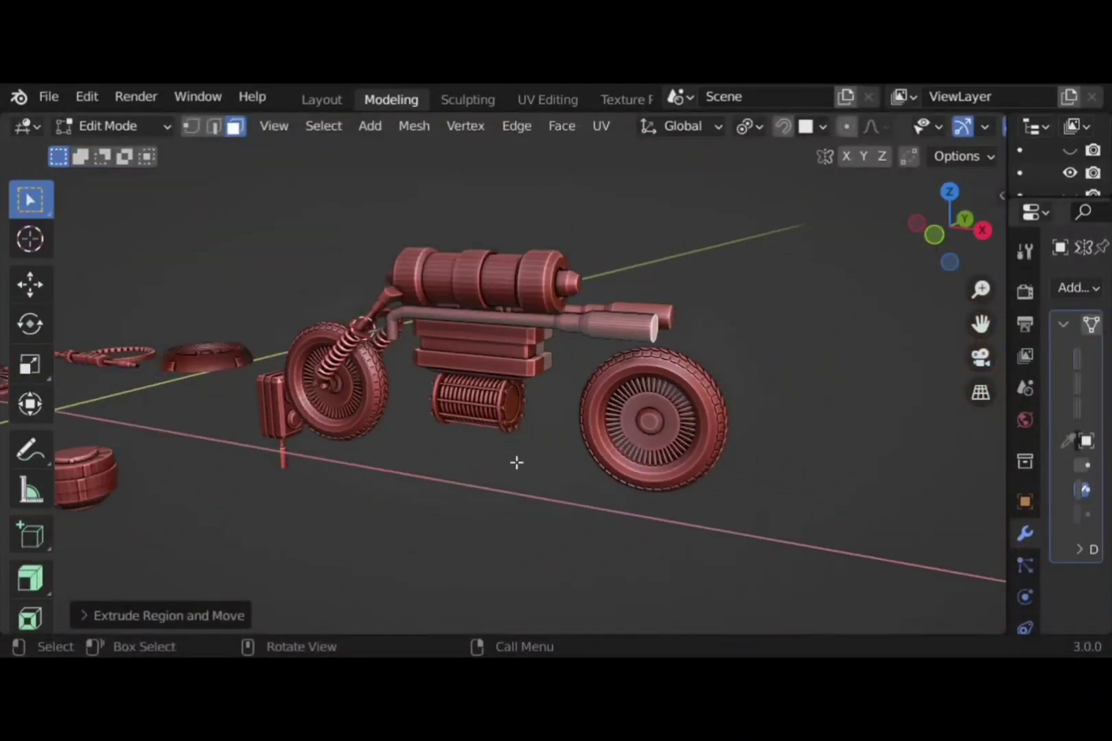
shift+middle_drag(226, 441, 497, 458)
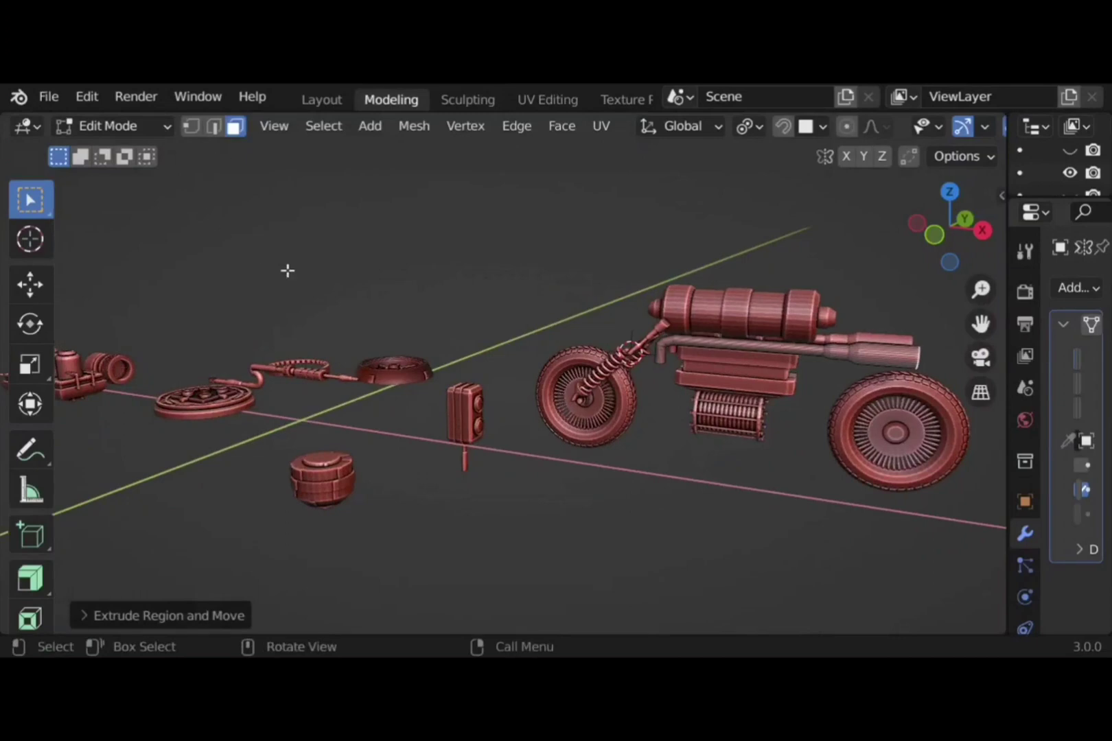
key(Tab)
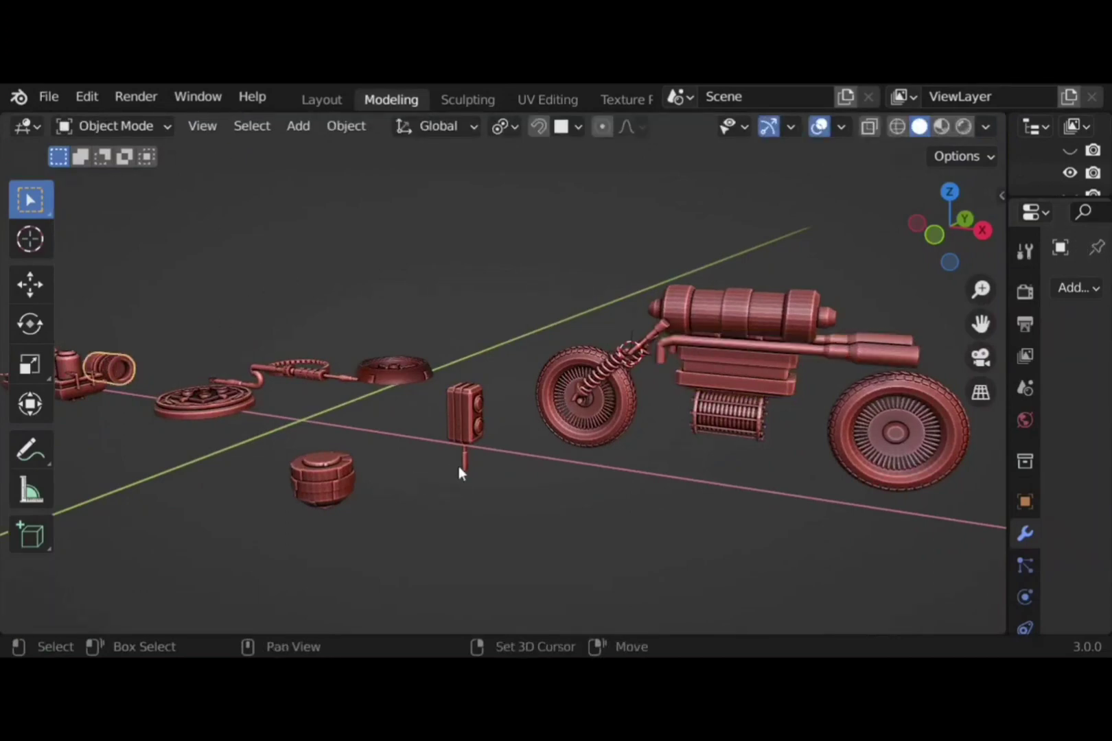
key(g)
key(x)
click(994, 495)
shift+middle_drag(994, 495, 596, 447)
key(g)
key(x)
click(807, 469)
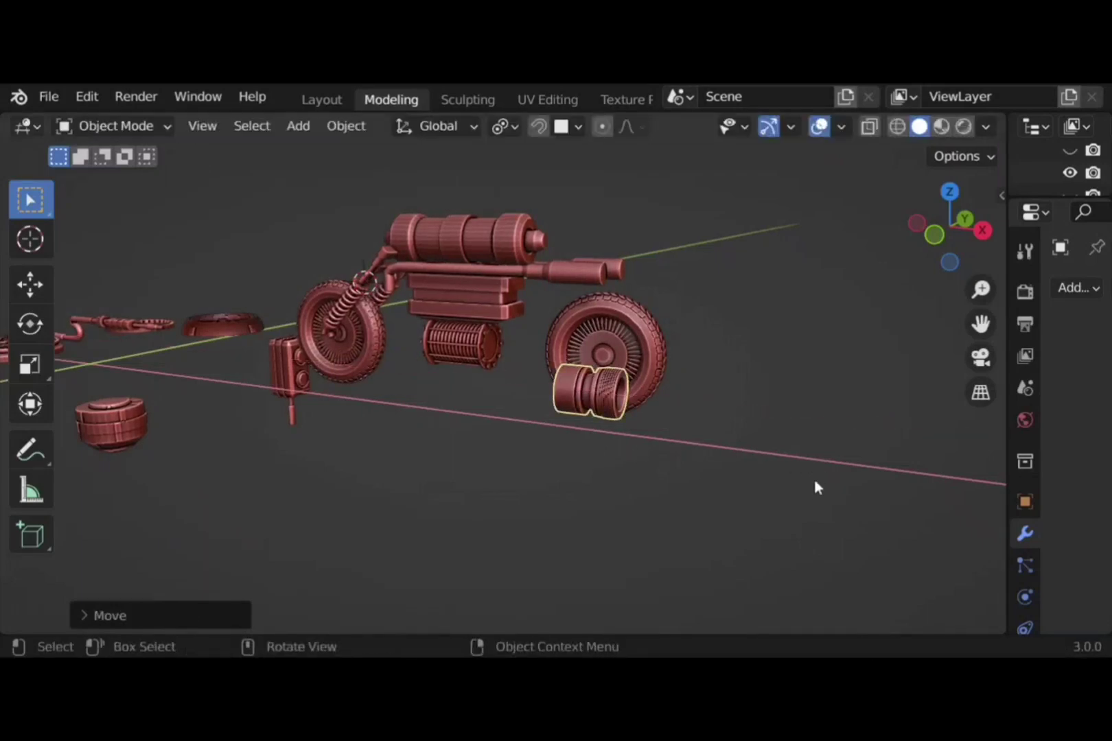
Scale down the patterned cylindrical part and raise it along global Z to the exhaust muffler's height
key(s)
click(685, 456)
middle_drag(685, 456, 903, 246)
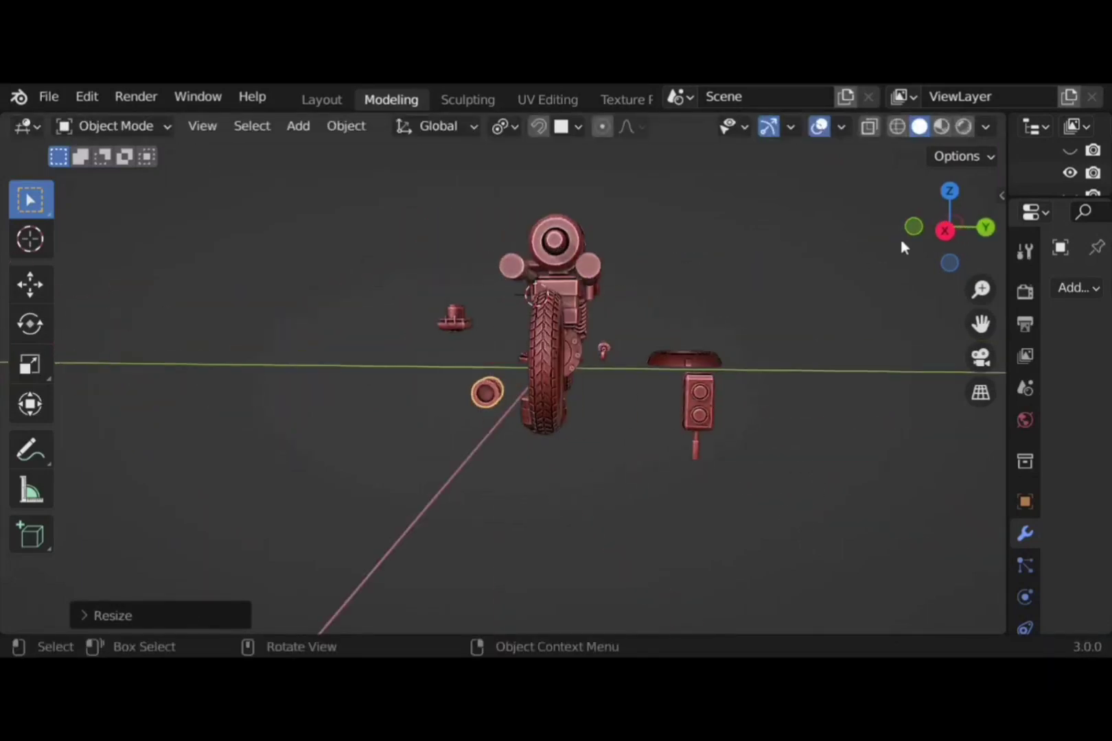
click(949, 228)
key(g)
key(z)
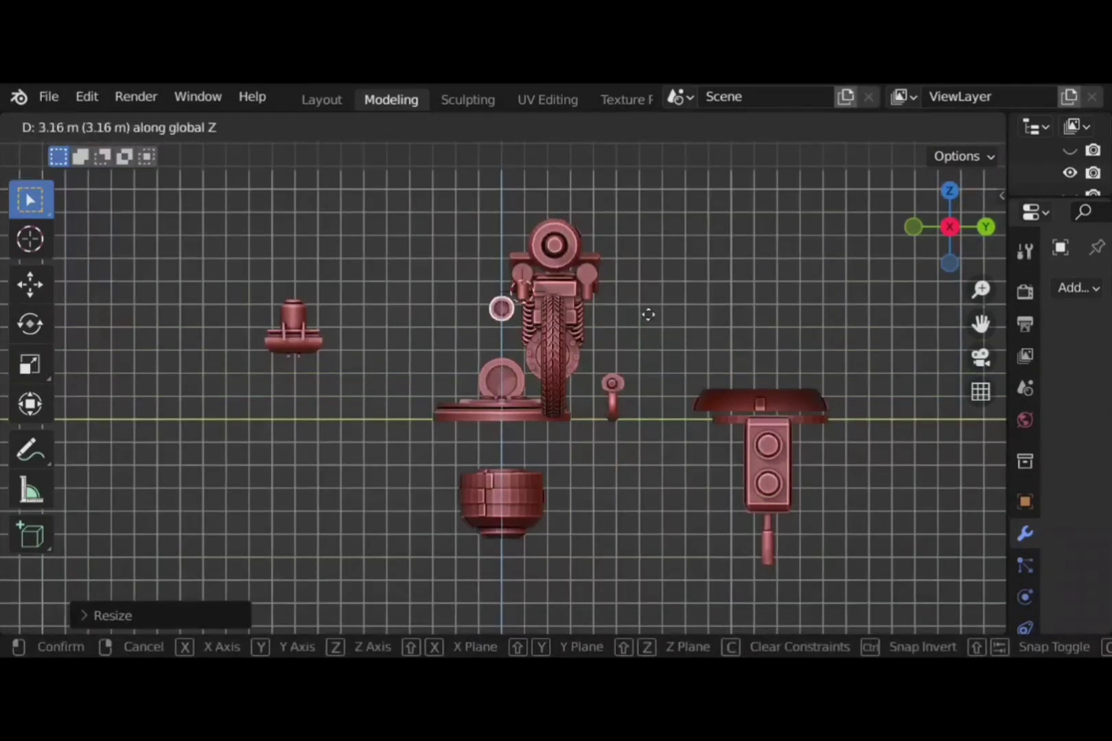
click(668, 297)
middle_drag(668, 297, 794, 372)
scroll(794, 372, up, 4)
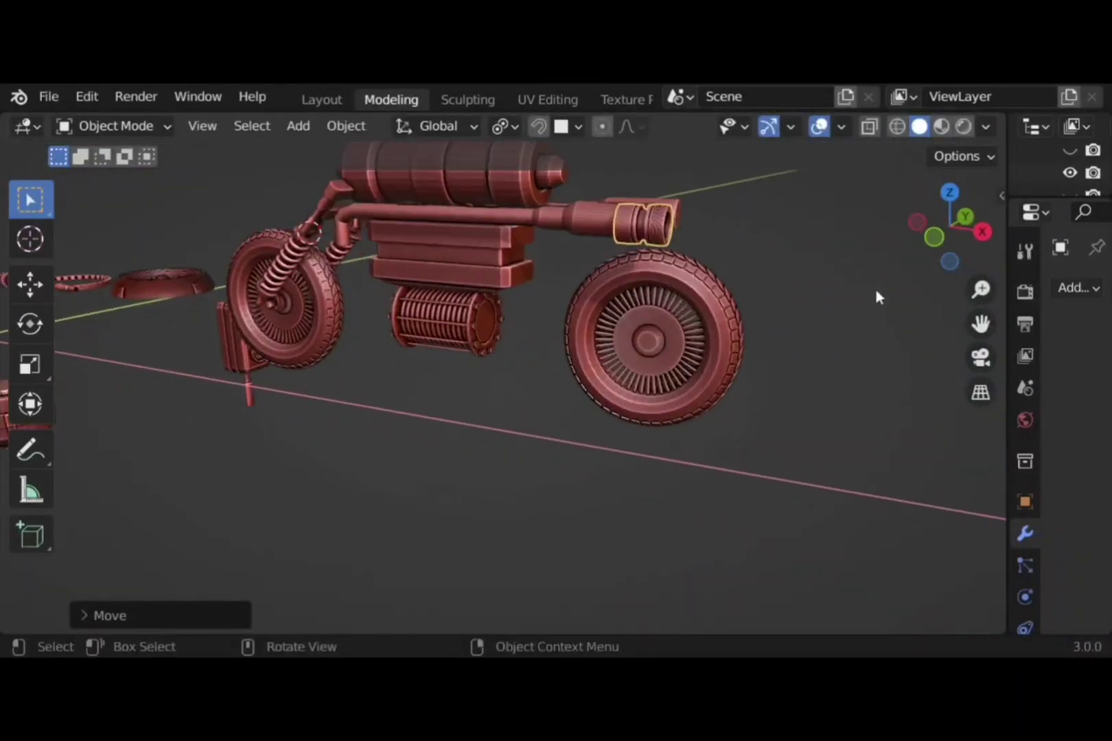
Move the patterned cylindrical part about 0.94 m along global Y into line with the near-side exhaust muffler
click(982, 232)
key(g)
key(y)
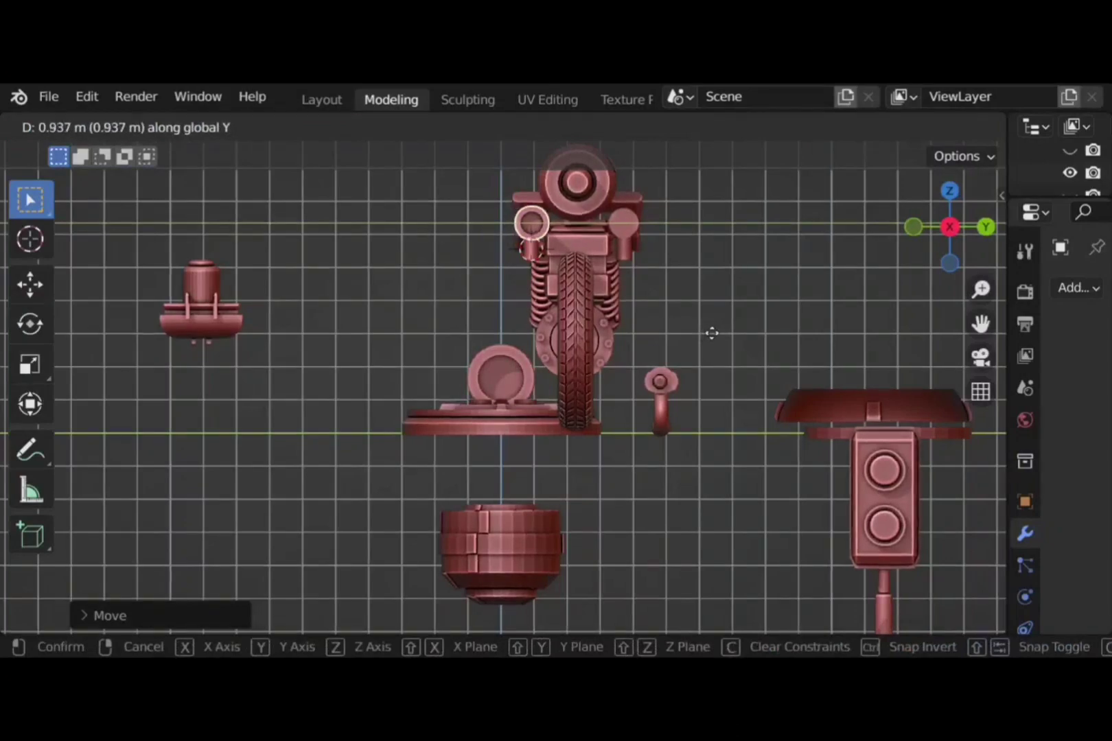
click(712, 333)
click(947, 226)
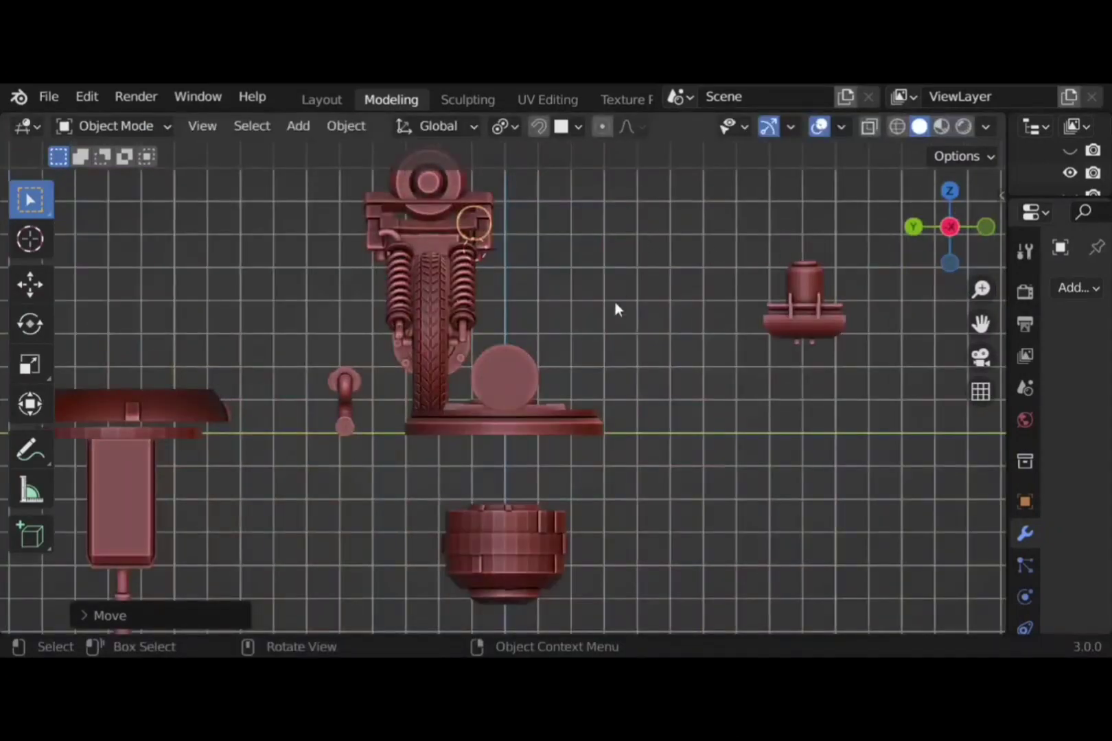
middle_drag(615, 308, 643, 314)
click(950, 202)
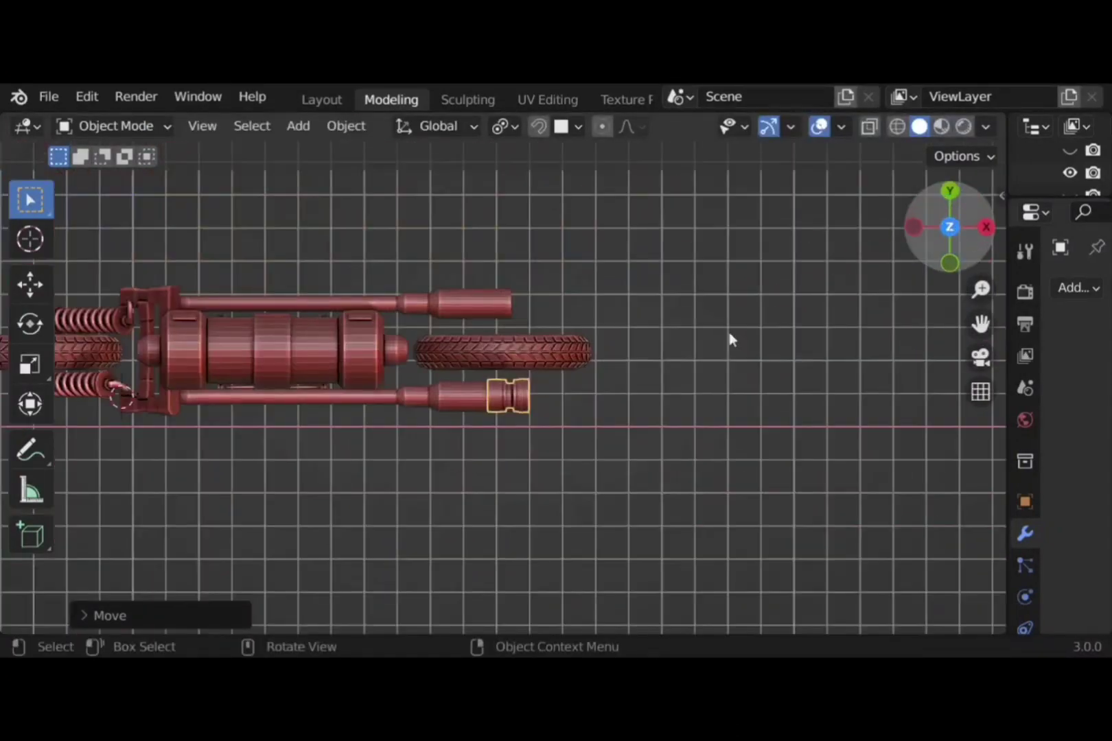
scroll(621, 454, up, 10)
key(g)
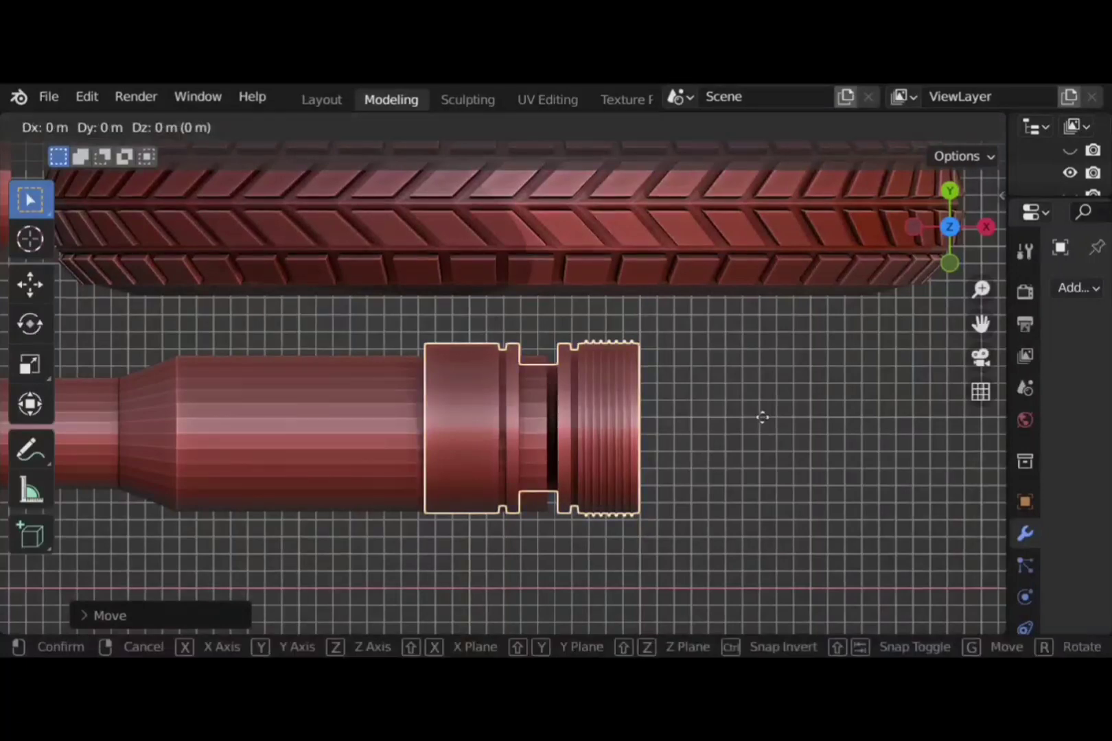
key(x)
right_click(762, 432)
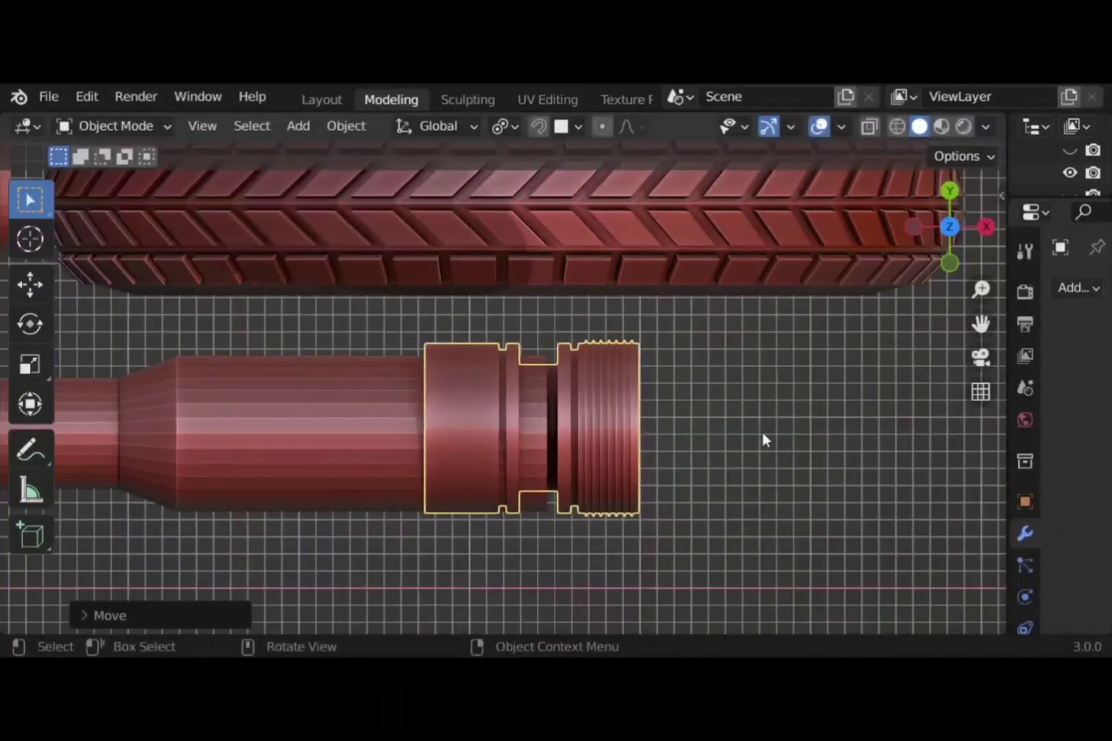
Nudge the patterned part about -0.03 m along global Y and slide it rearward along global X onto the muffler's end
key(g)
key(y)
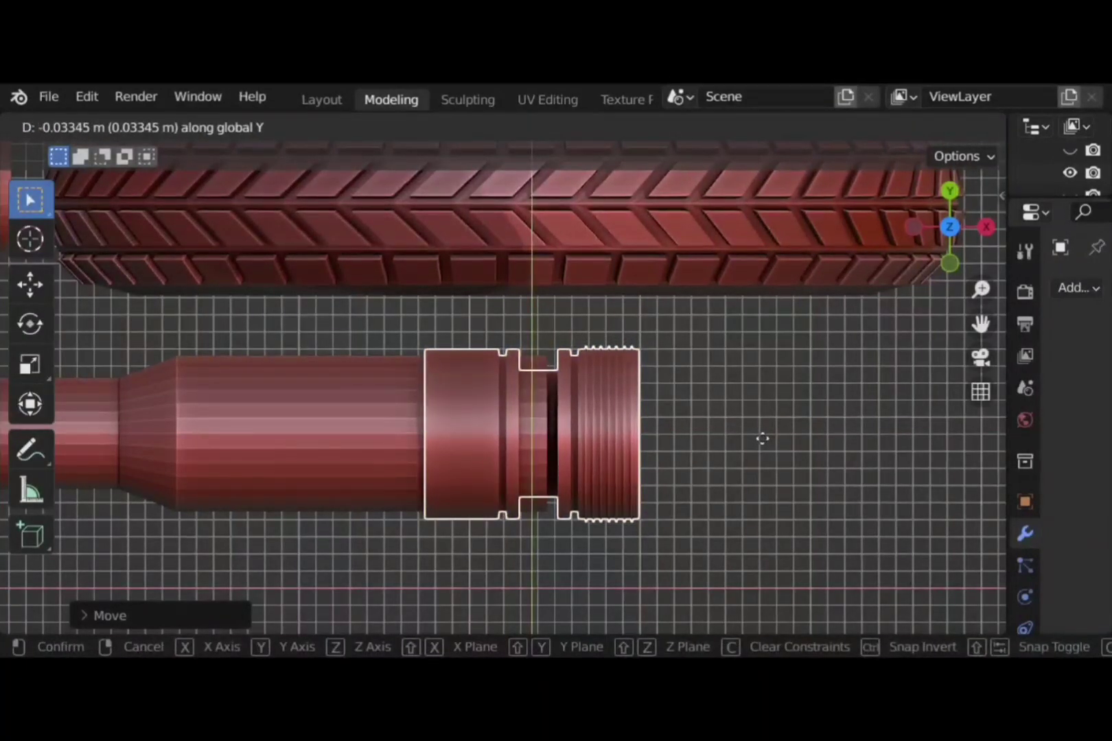
click(764, 445)
key(g)
key(x)
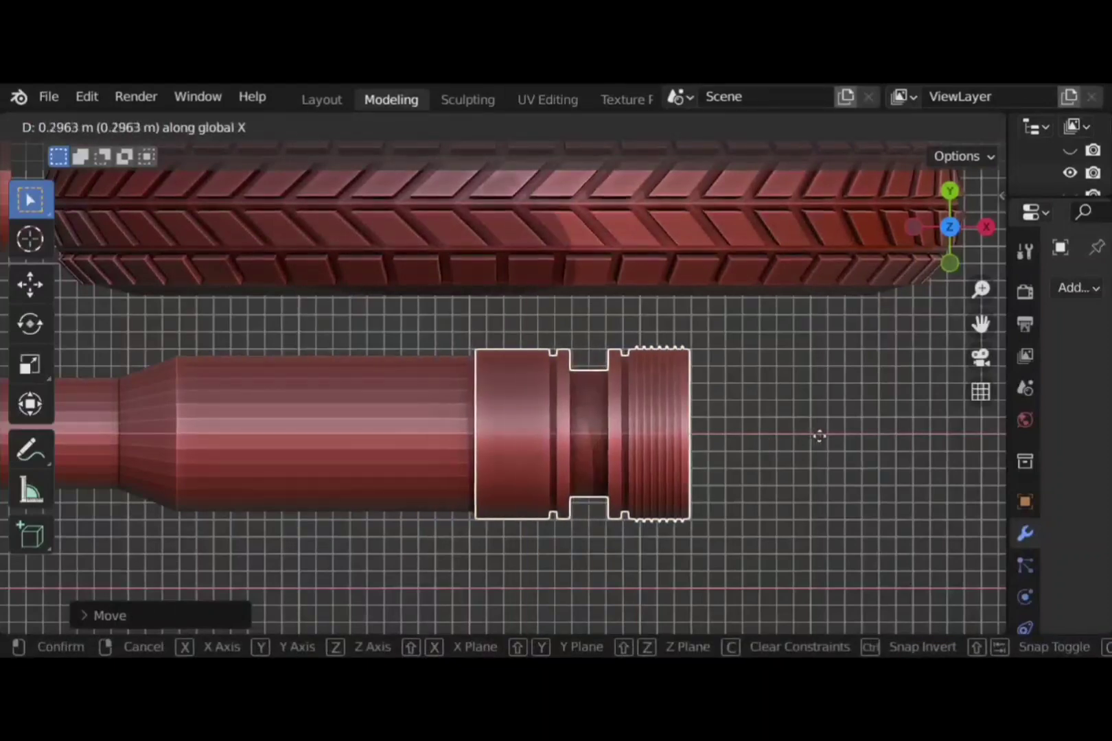
click(855, 441)
scroll(830, 437, down, 5)
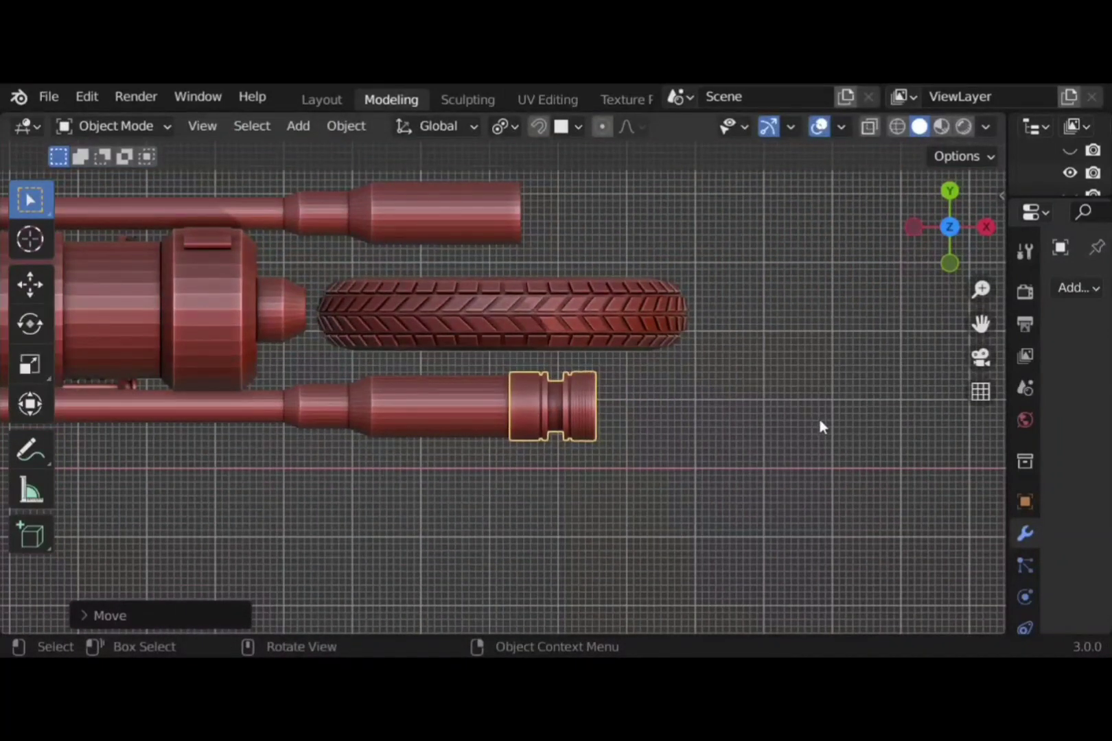
Duplicate the patterned exhaust tip and move the copy about 2.8 m along global Y onto the opposite muffler
key(g)
key(y)
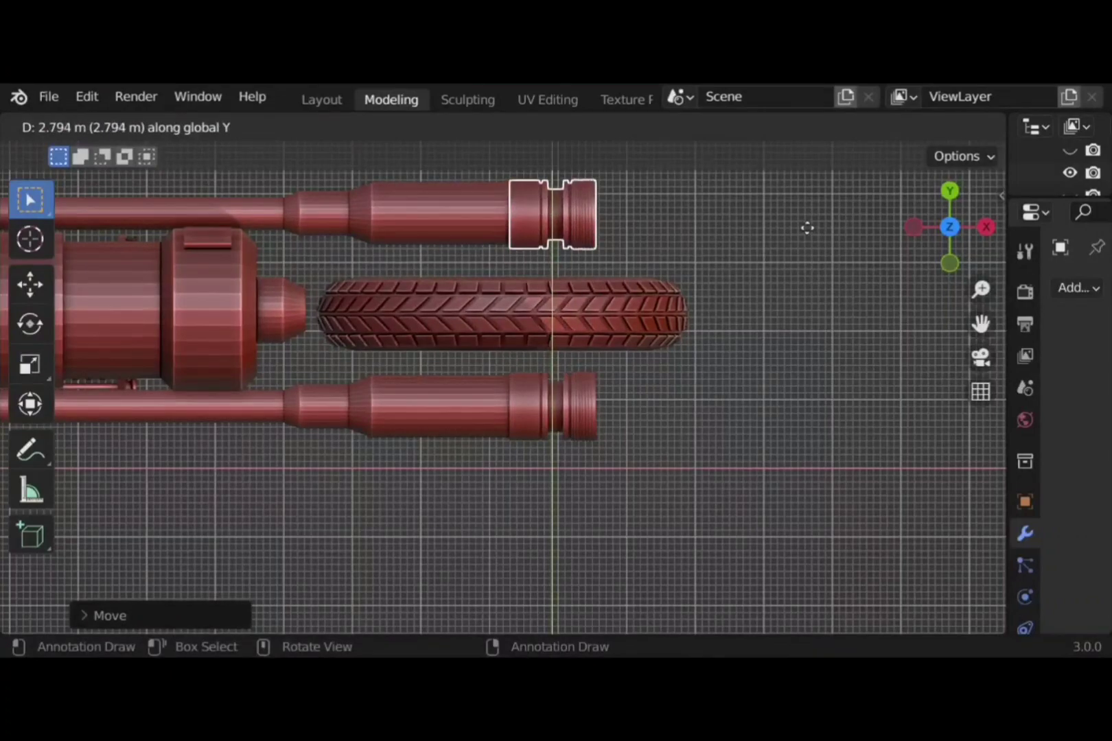
click(807, 235)
middle_drag(807, 235, 392, 354)
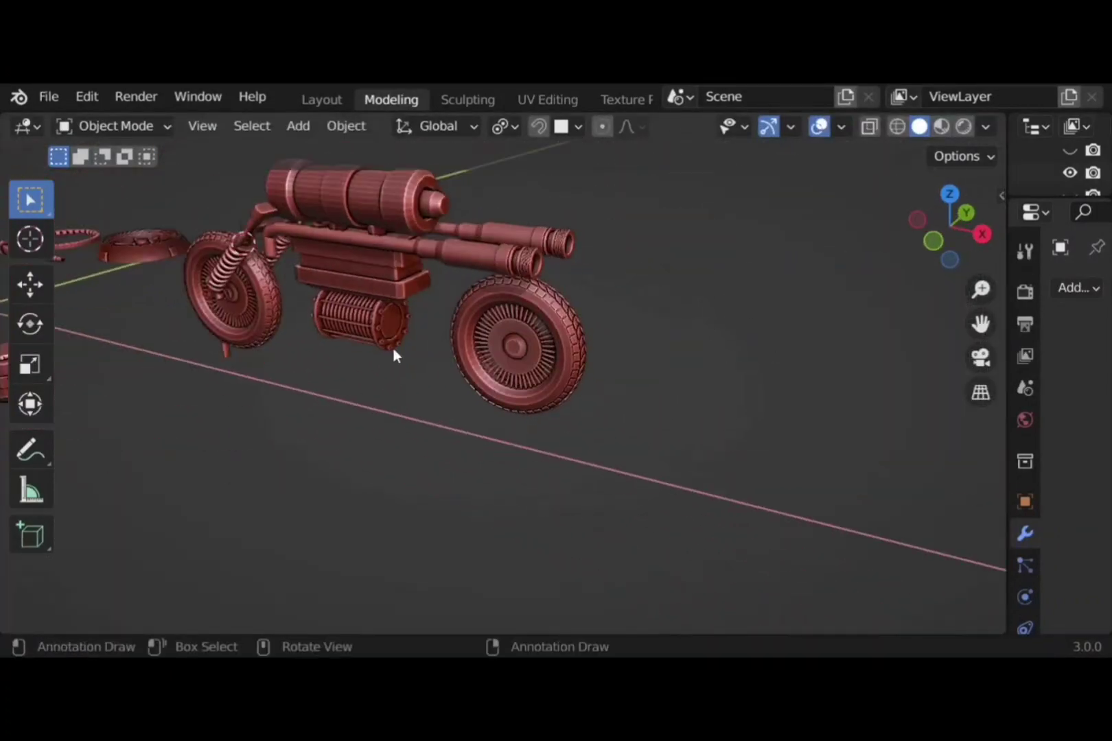
Edit the exhaust pipe's mesh and extrude its open front end face farther downward beside the box body
middle_drag(466, 380, 549, 370)
scroll(408, 219, up, 2)
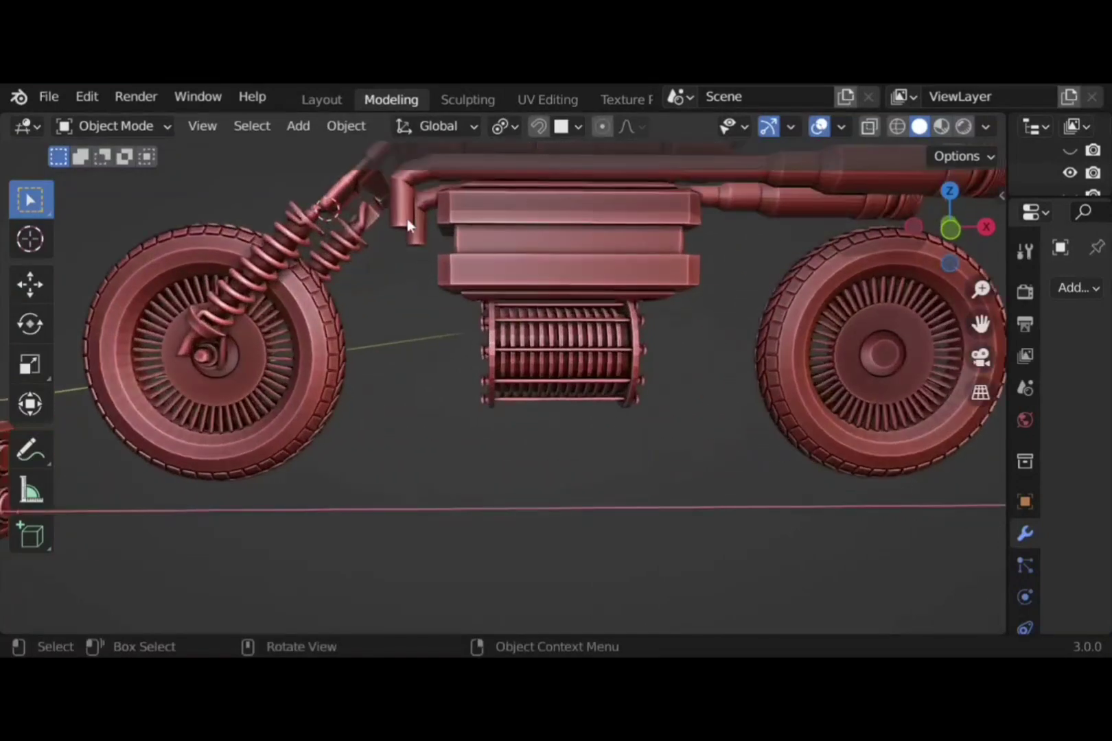
click(408, 219)
key(Tab)
scroll(400, 227, up, 2)
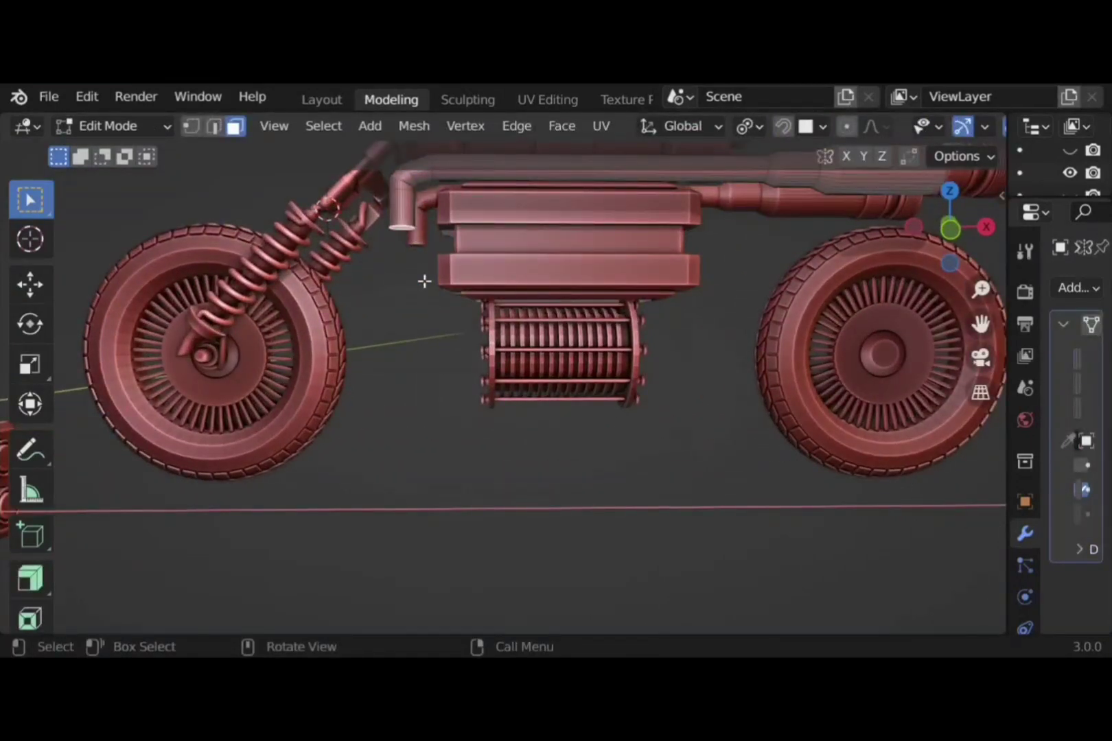
key(e)
click(422, 308)
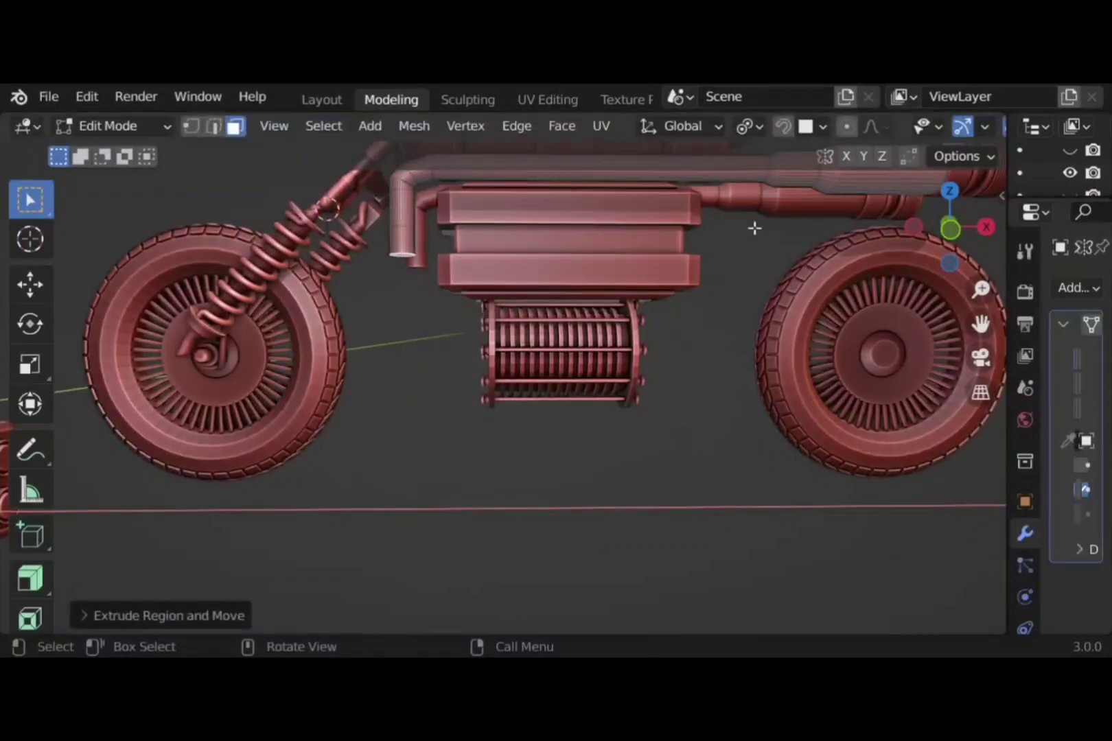
Rotate the pipe's lower end face about the Y axis toward the rear and extrude it about 0.43 m as a bend
click(949, 228)
key(r)
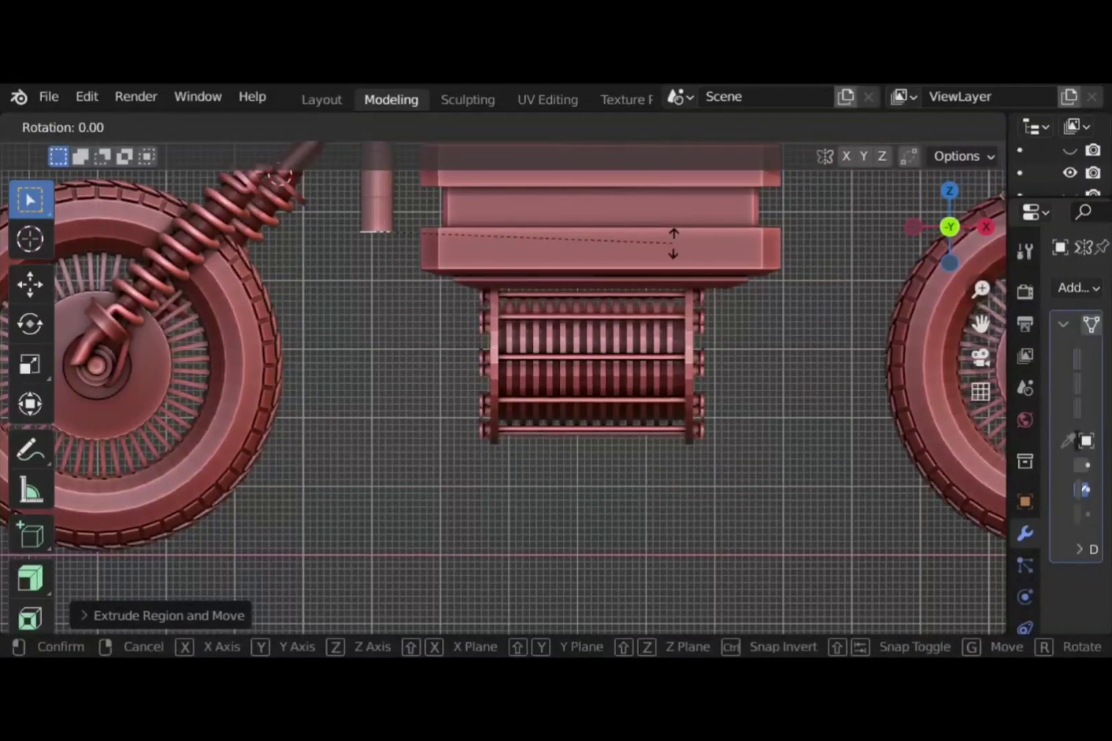
key(y)
click(640, 178)
key(e)
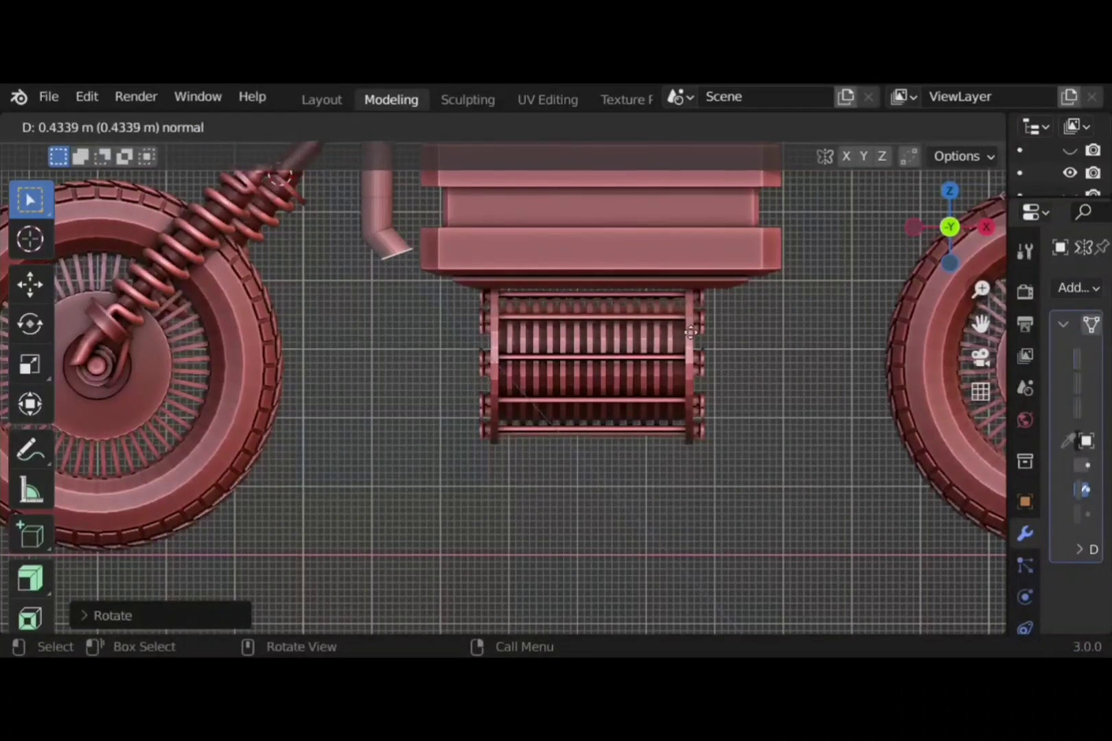
click(691, 332)
Extrude the bent pipe end diagonally down and rearward across the ribbed cylinder to its lower edge
key(e)
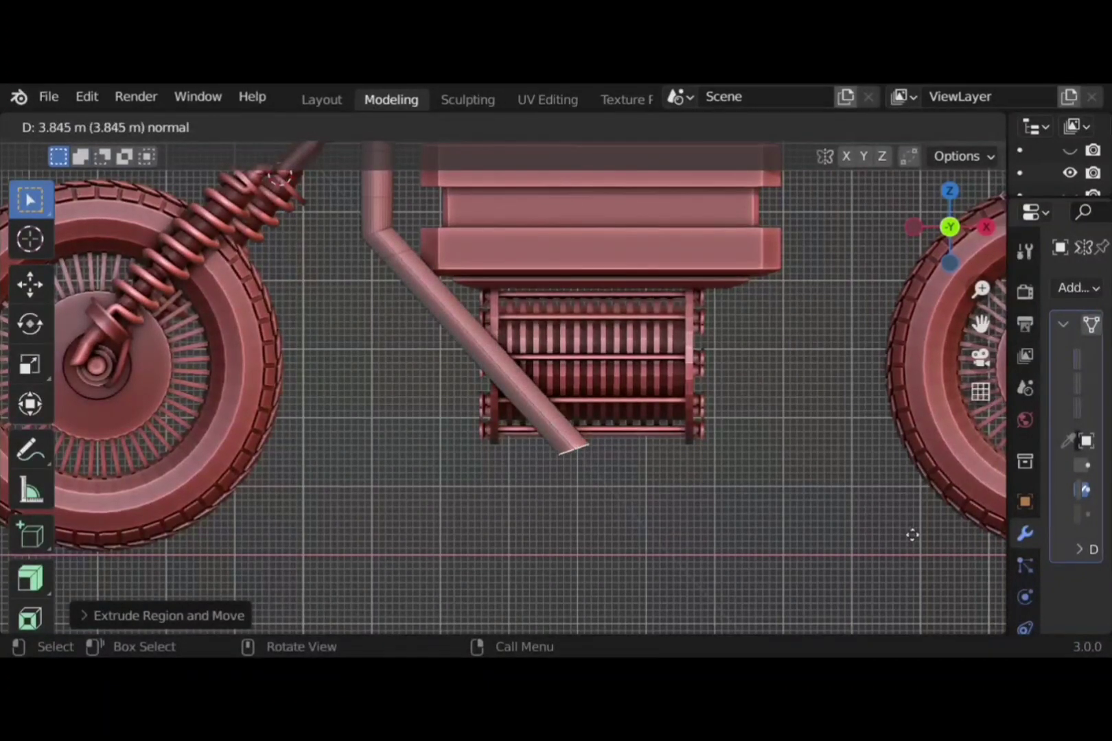
click(876, 517)
shift+middle_drag(785, 470, 688, 486)
scroll(683, 486, down, 4)
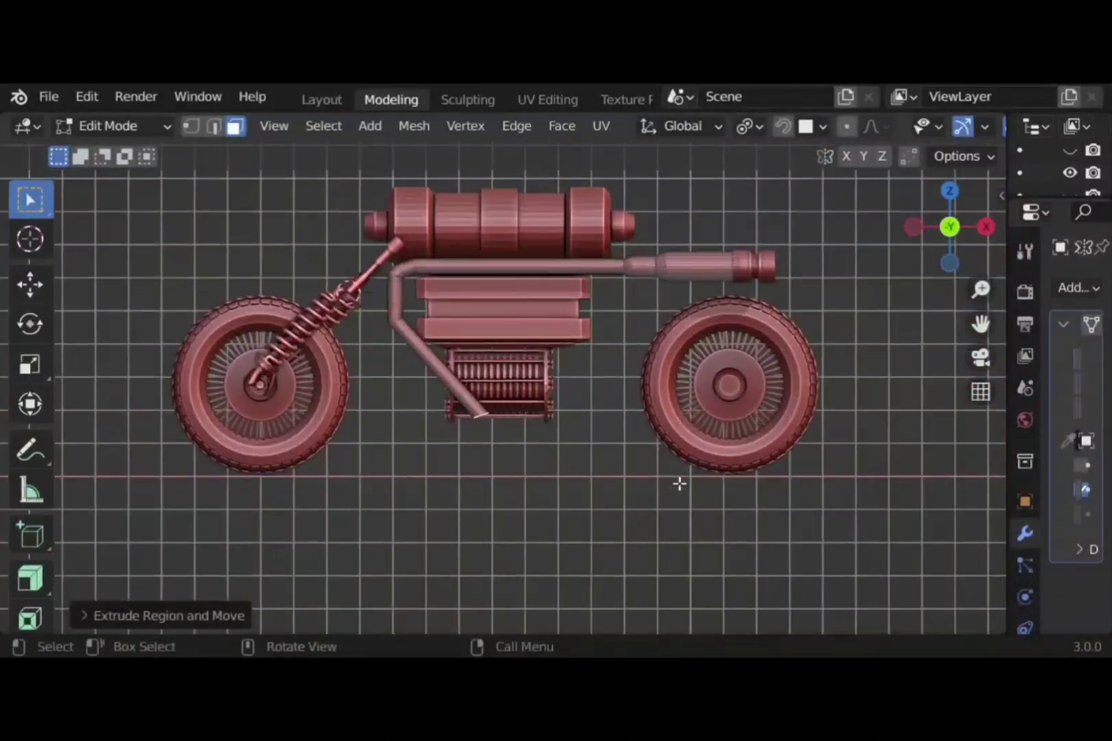
scroll(677, 481, up, 4)
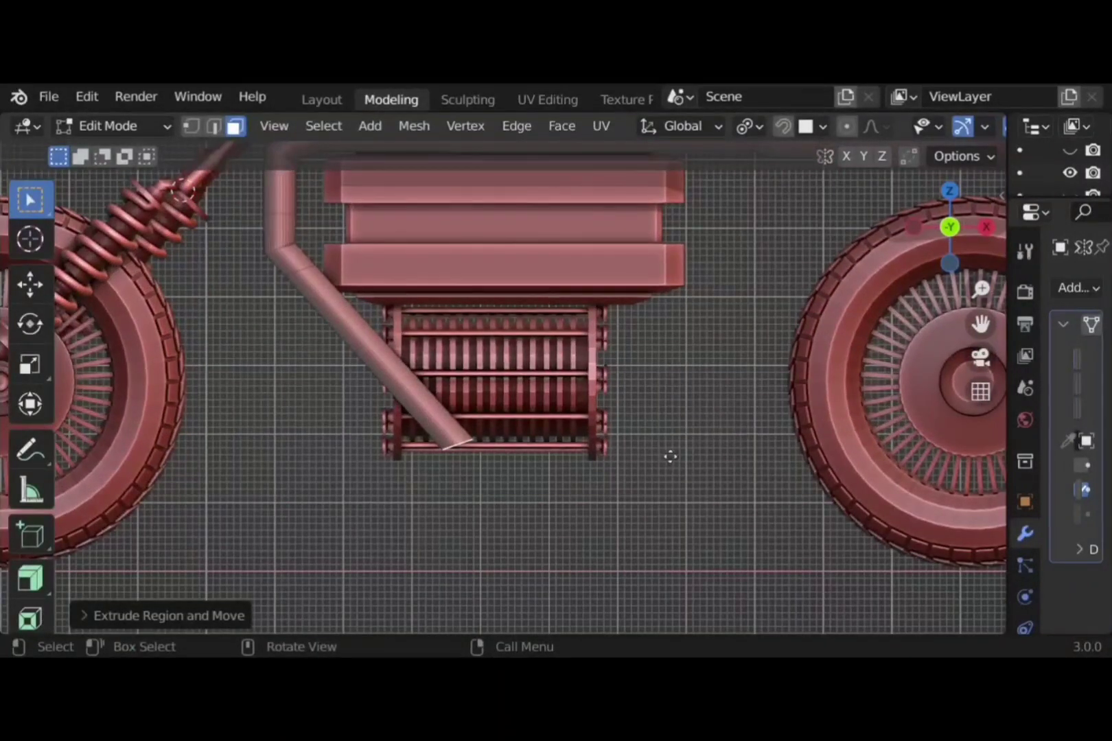
Try to extrude and rotate a further section on the diagonal pipe's end, and undo back to the bend beside the engine
key(e)
click(678, 466)
key(r)
key(y)
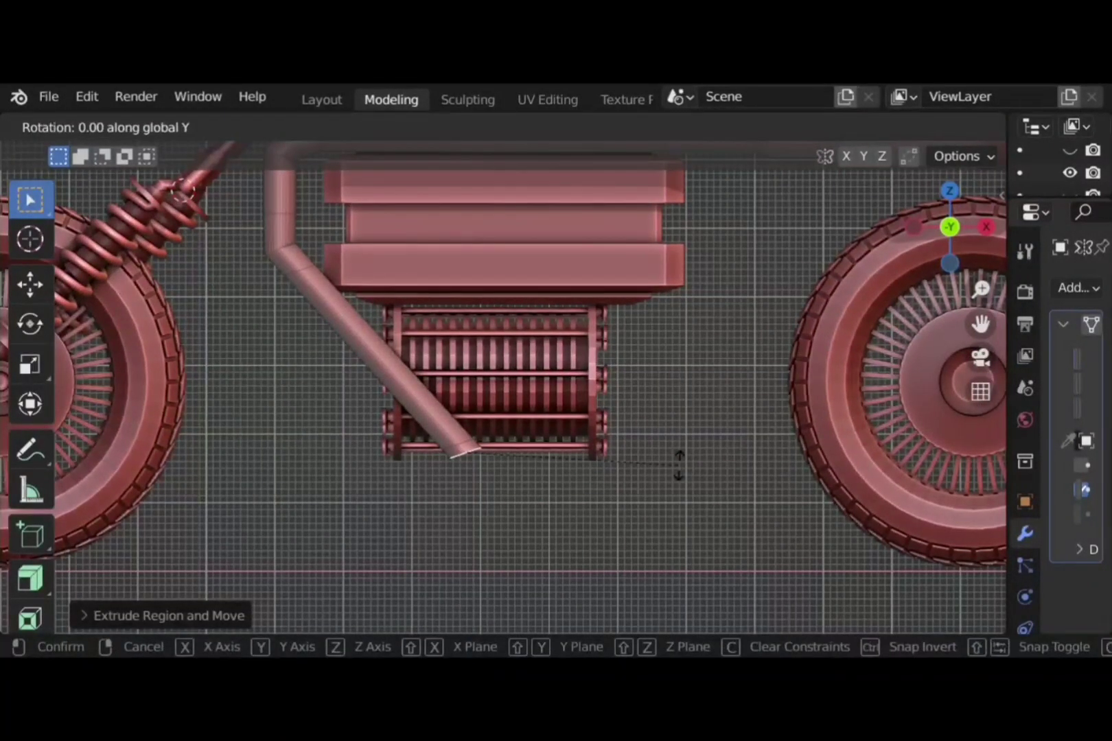
click(649, 442)
key(ctrl+z)
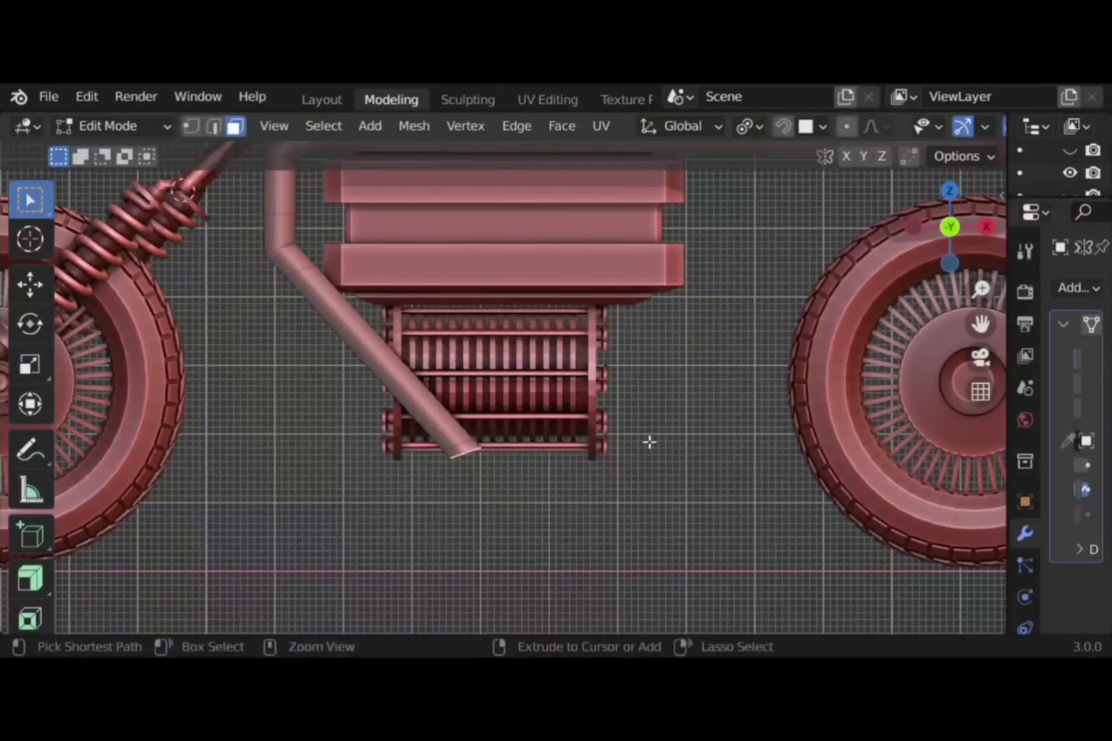
key(ctrl+z)
Inset the exhaust pipe's open lower end face and extrude it diagonally down across the finned engine block
middle_drag(476, 401, 487, 387)
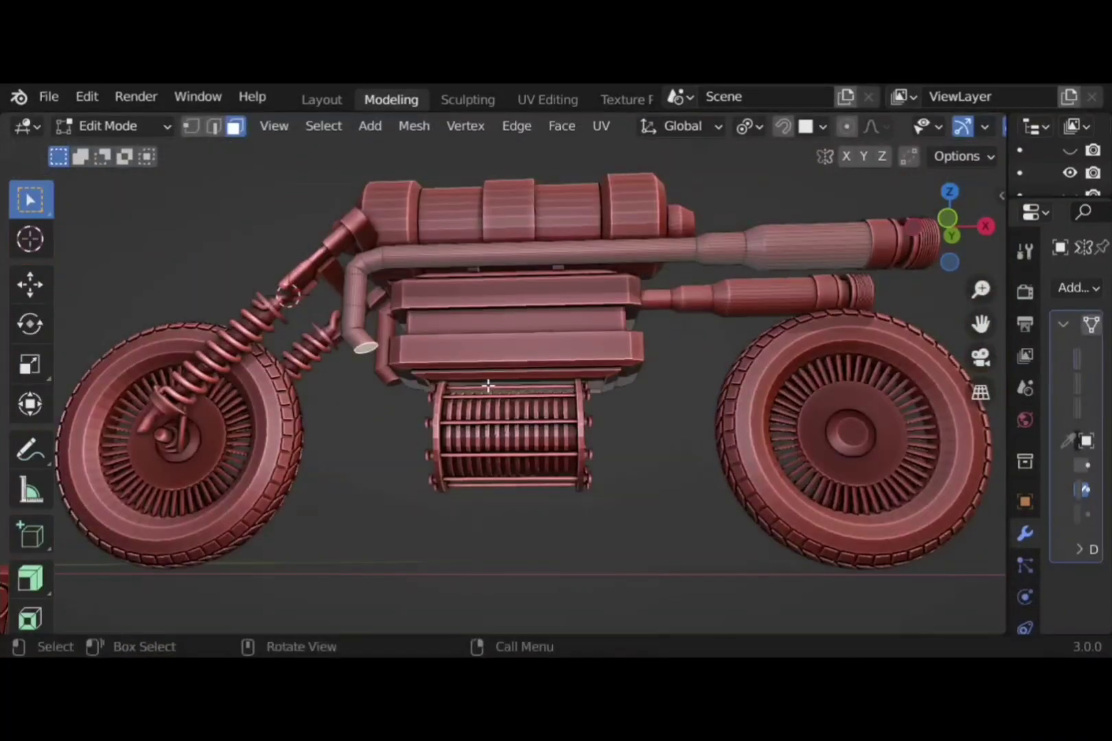
key(i)
key(e)
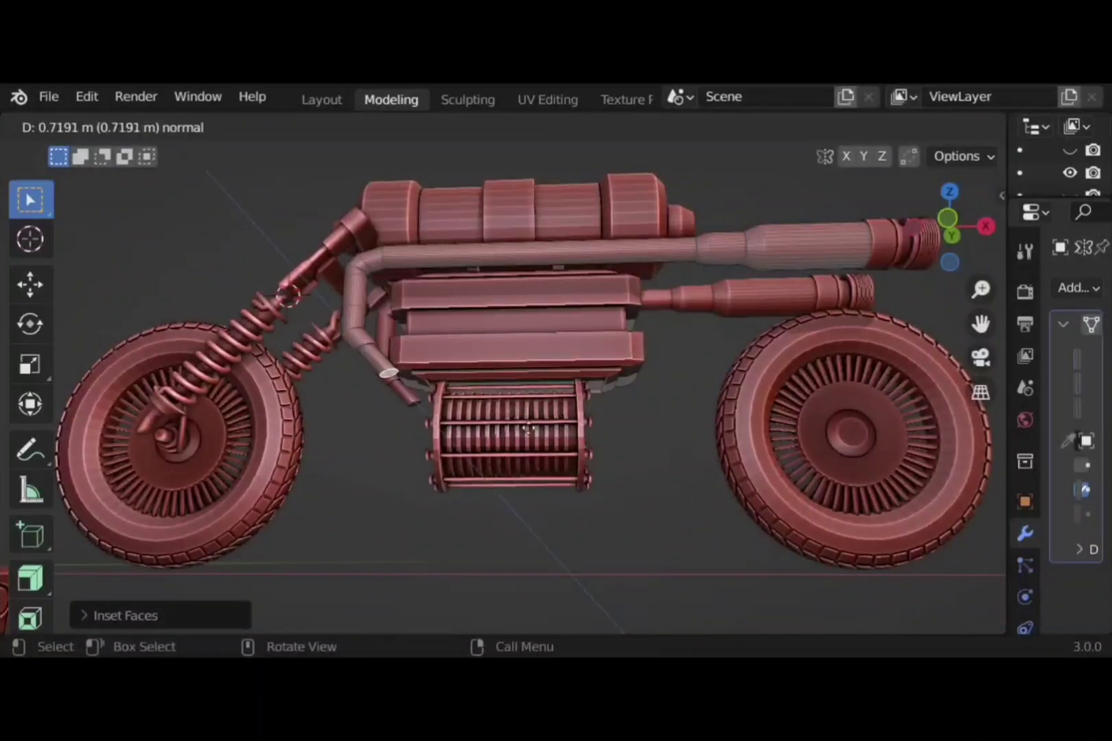
click(561, 469)
middle_drag(554, 461, 531, 365)
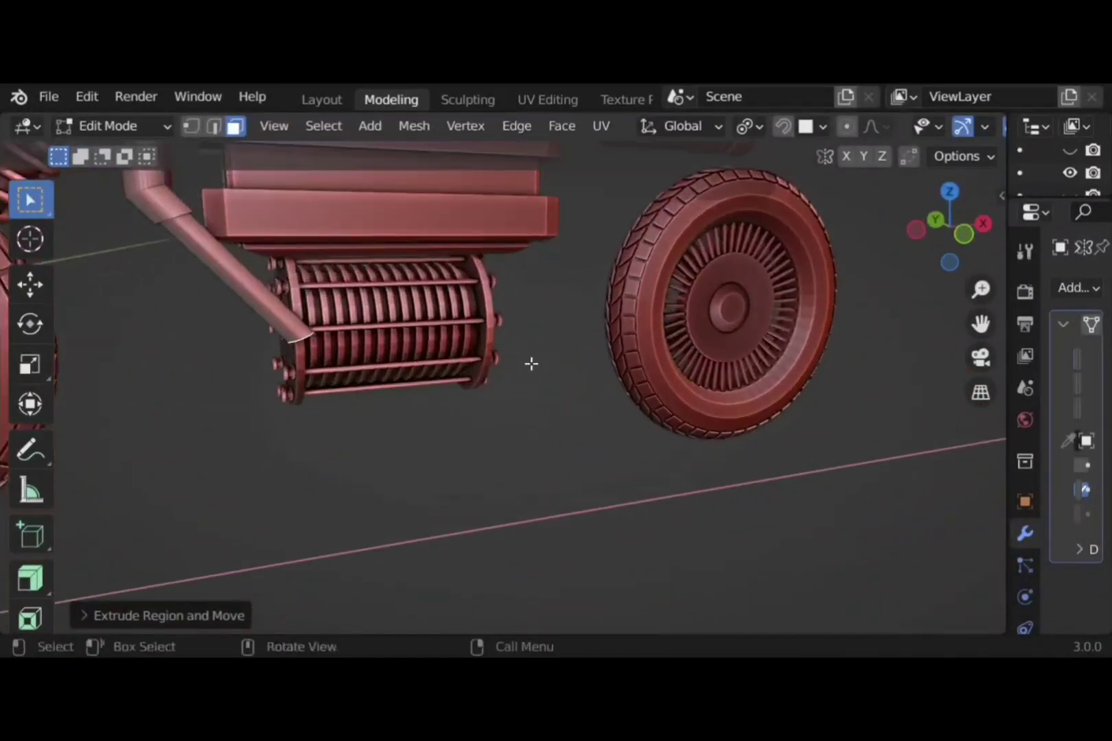
In front view, extrude the diagonal pipe's end face in place and rotate it around Y to start a bend
click(963, 235)
key(e)
right_click(539, 381)
key(r)
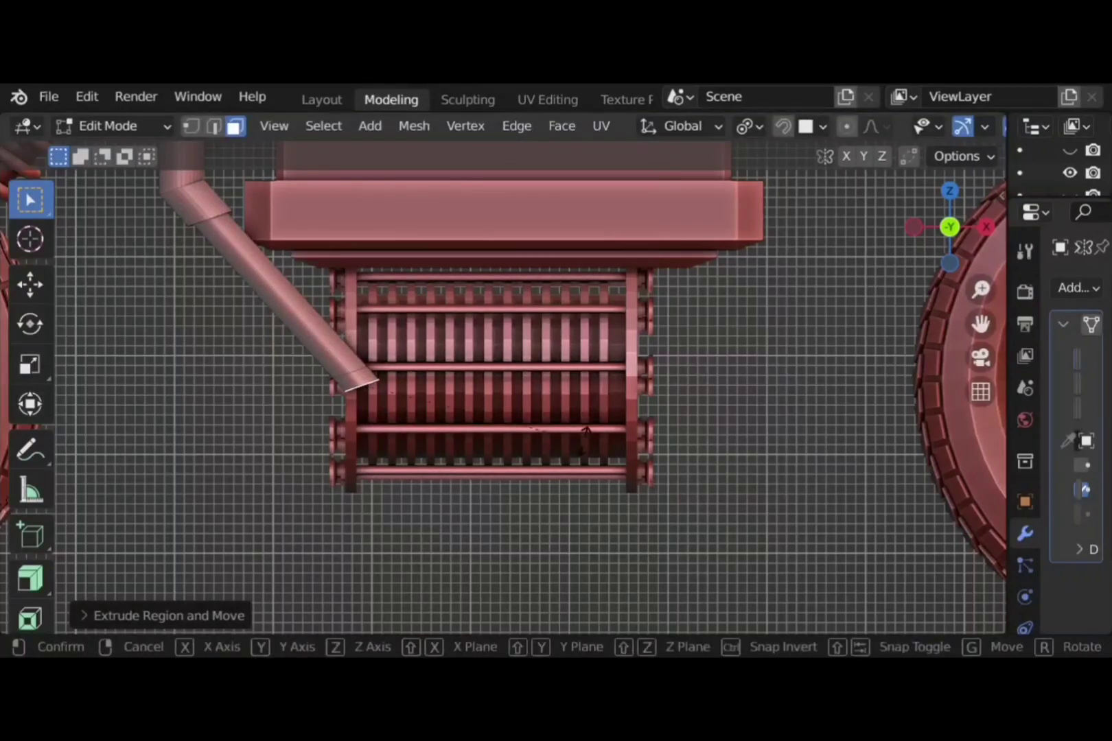
key(y)
click(580, 374)
Extrude the bend's end face about 0.28 m and rotate it around Y to flatten the curve further
key(e)
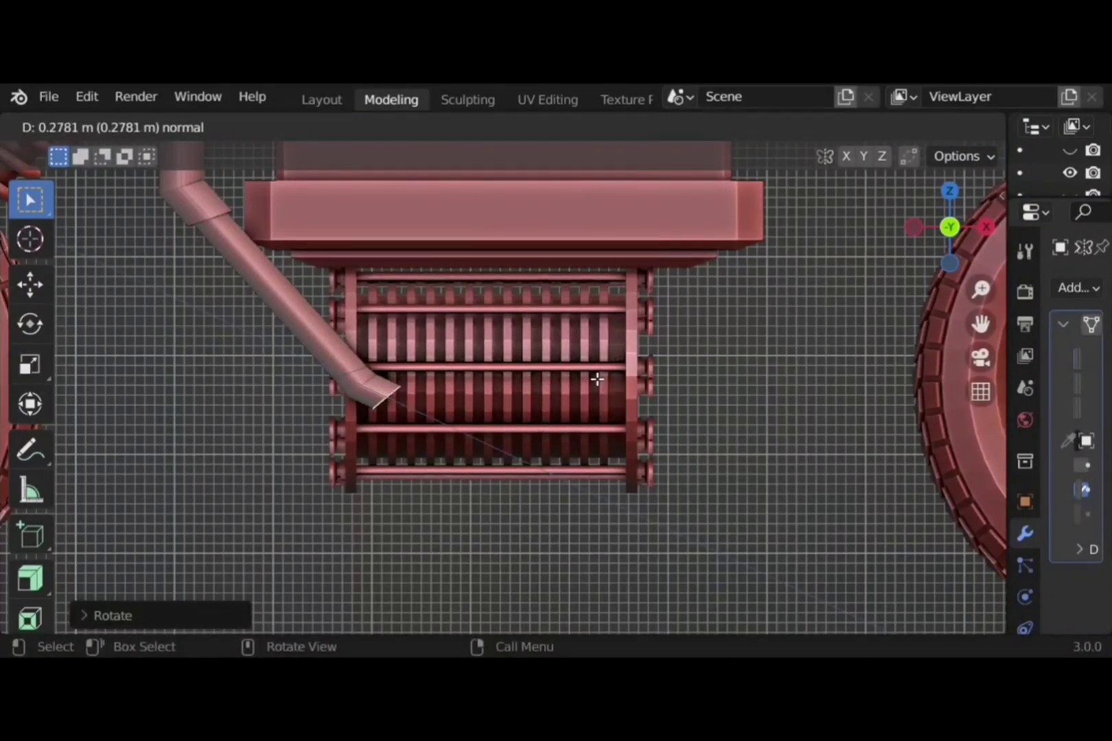
click(597, 378)
key(r)
key(y)
click(571, 392)
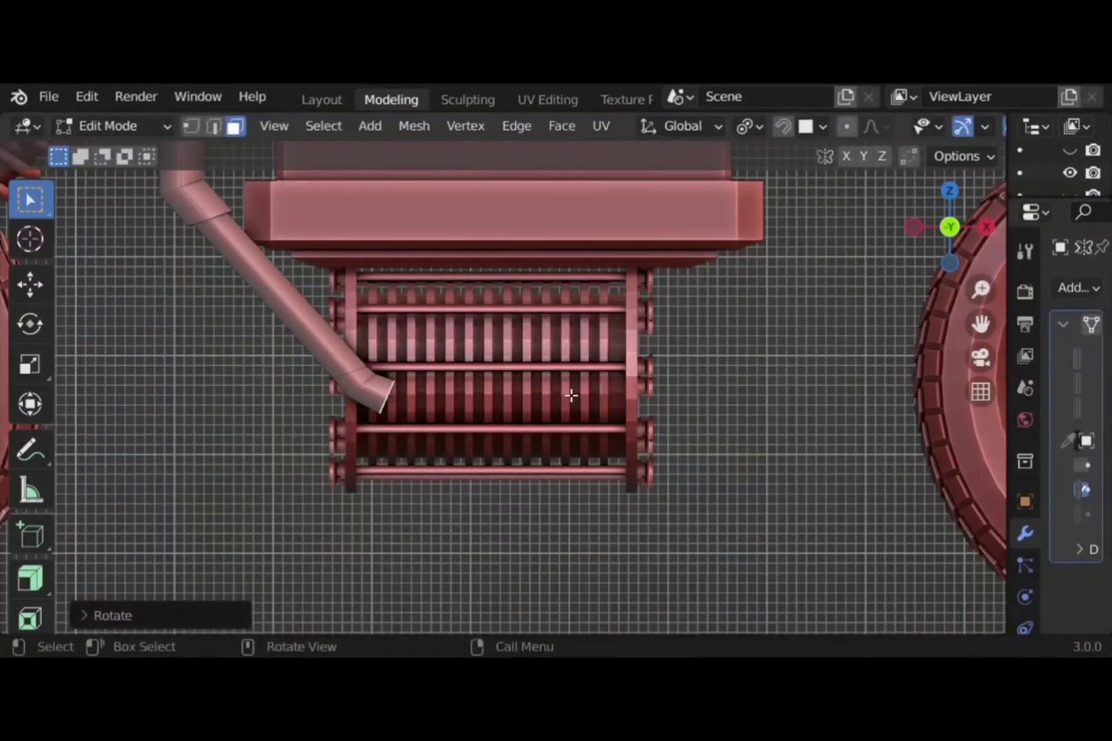
Extrude another short bend section and rotate its end face about -25° around Y so it faces horizontally rearward
key(e)
click(596, 404)
key(r)
key(y)
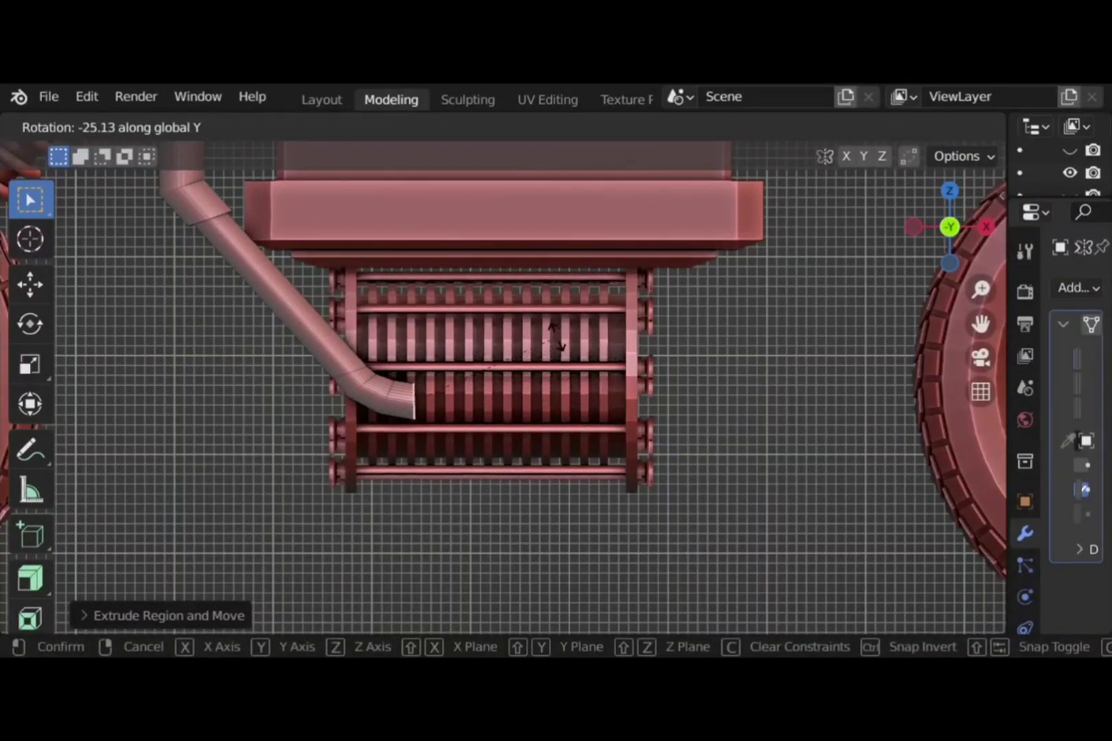
click(553, 336)
Extrude the pipe end about 3 m horizontally past the rear side of the finned engine block
scroll(587, 395, down, 3)
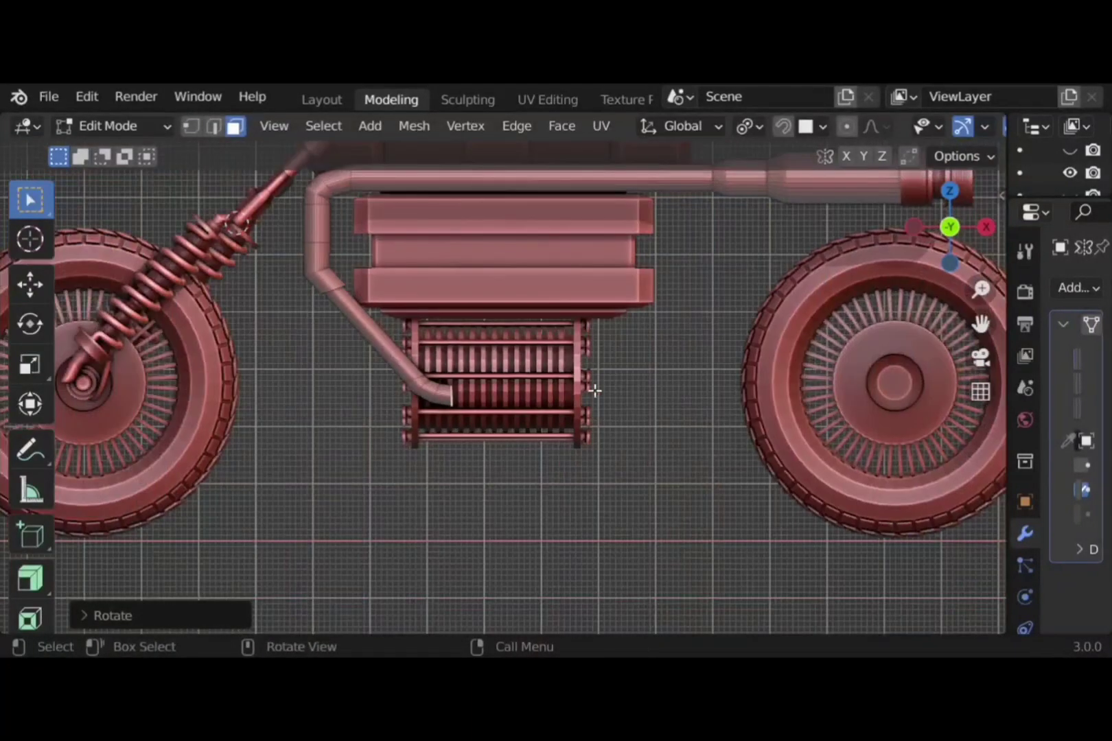
shift+middle_drag(596, 389, 490, 413)
key(e)
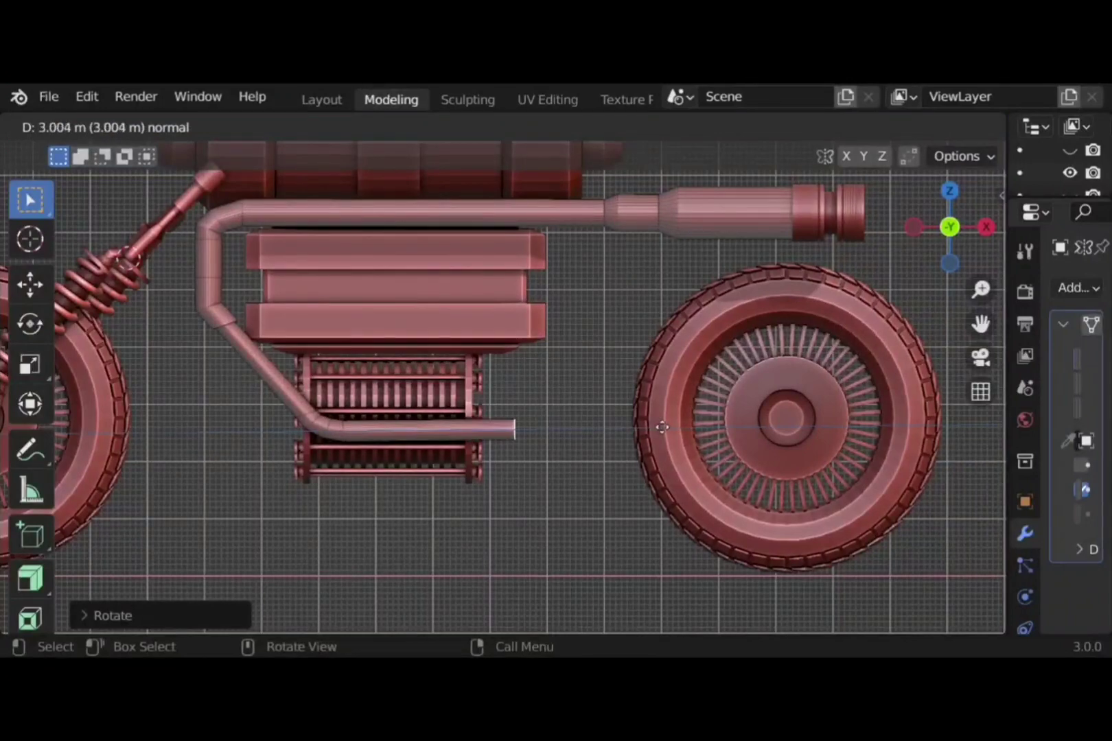
click(656, 439)
shift+middle_drag(656, 439, 549, 437)
Start an upward bend behind the engine block with two short extrusions of the pipe end, each rotated around Y
scroll(549, 446, up, 3)
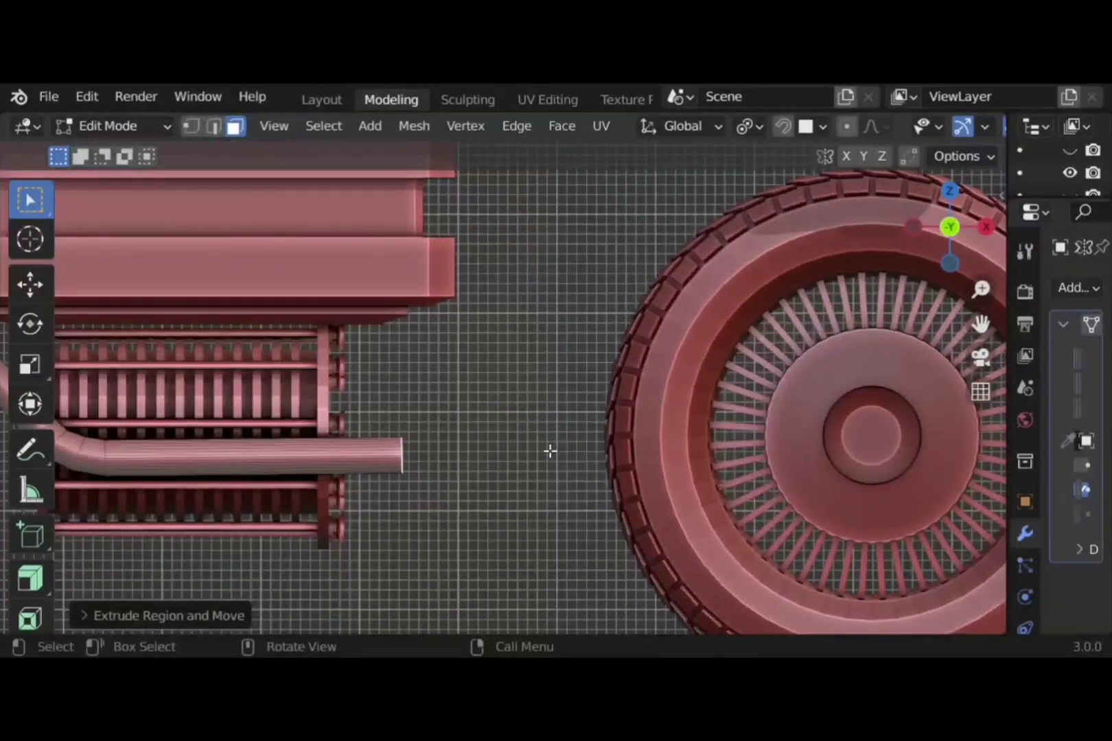
key(e)
click(569, 449)
key(r)
key(y)
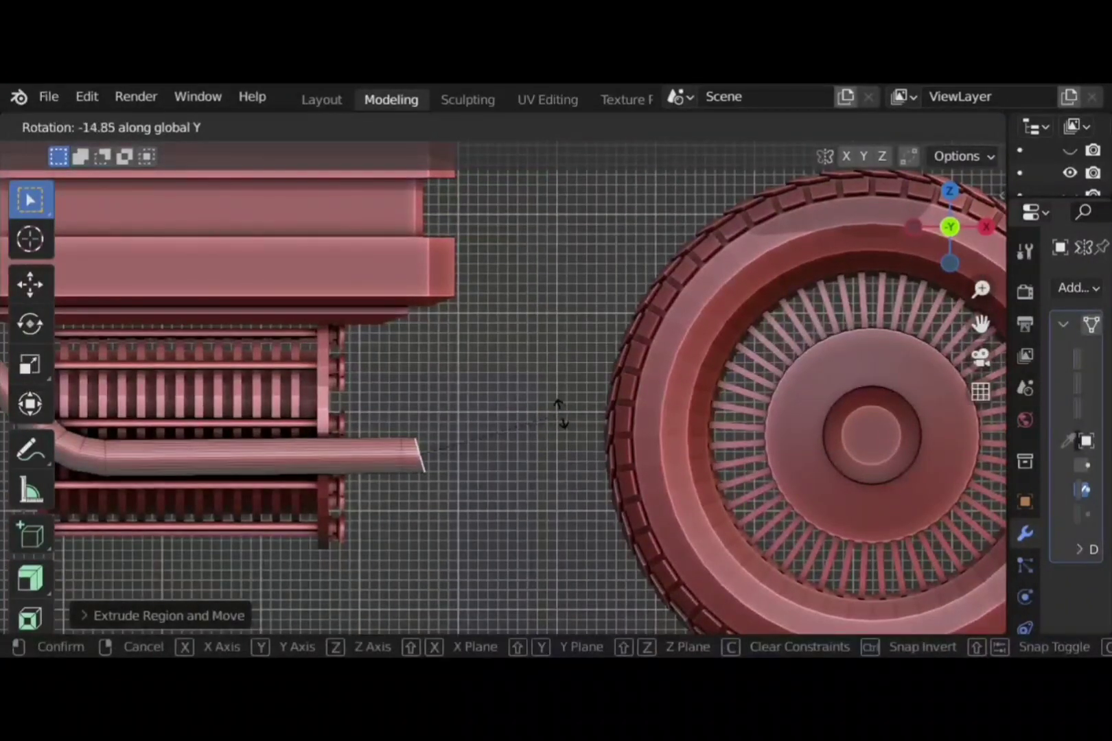
click(553, 464)
key(e)
click(570, 455)
key(r)
key(y)
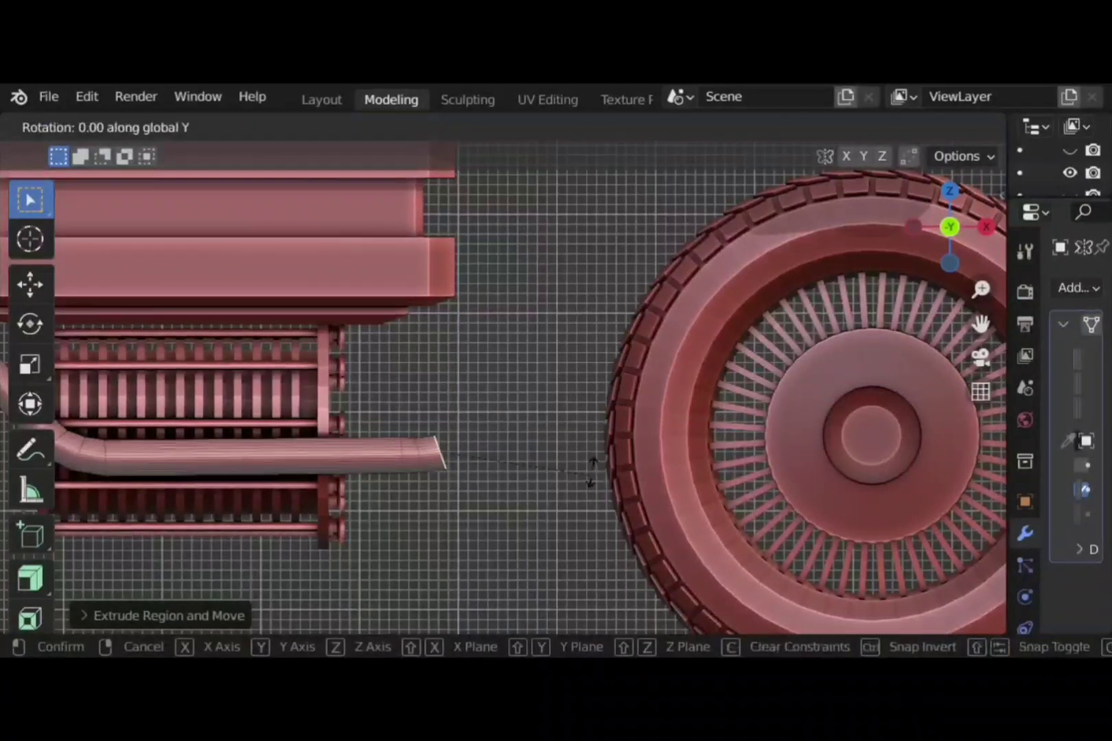
click(580, 433)
Extrude the upward bend's end about 0.11 m and rotate the face around Y to align it for a diagonal run
key(e)
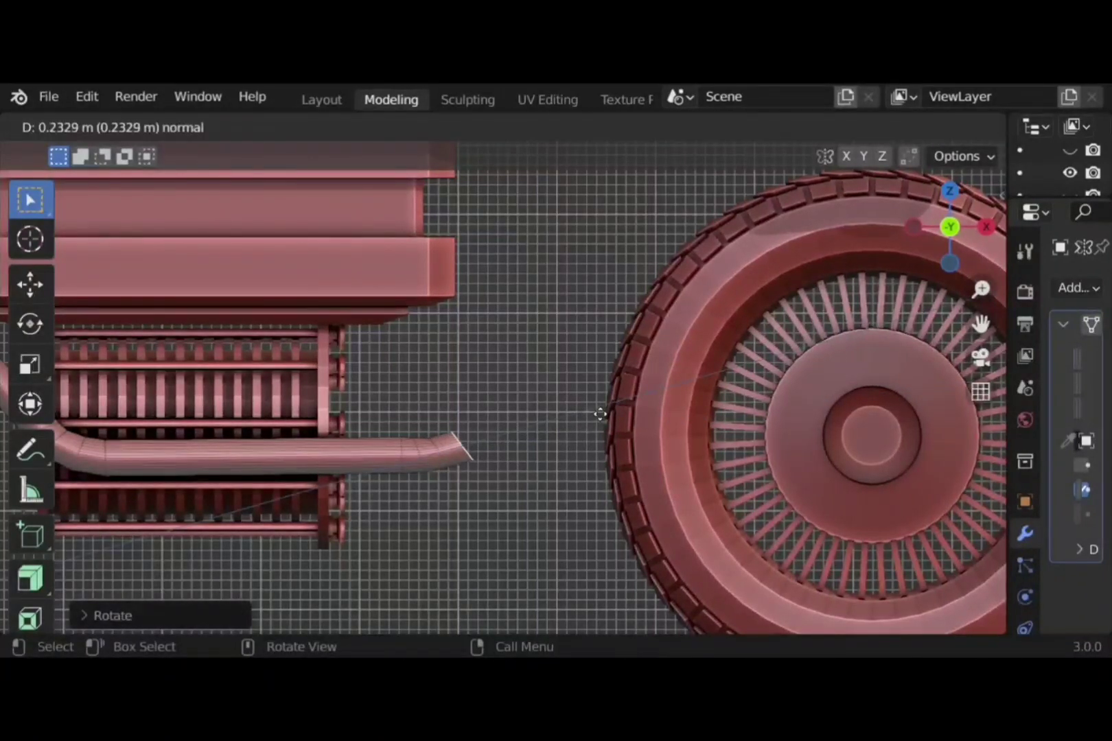
click(598, 439)
key(e)
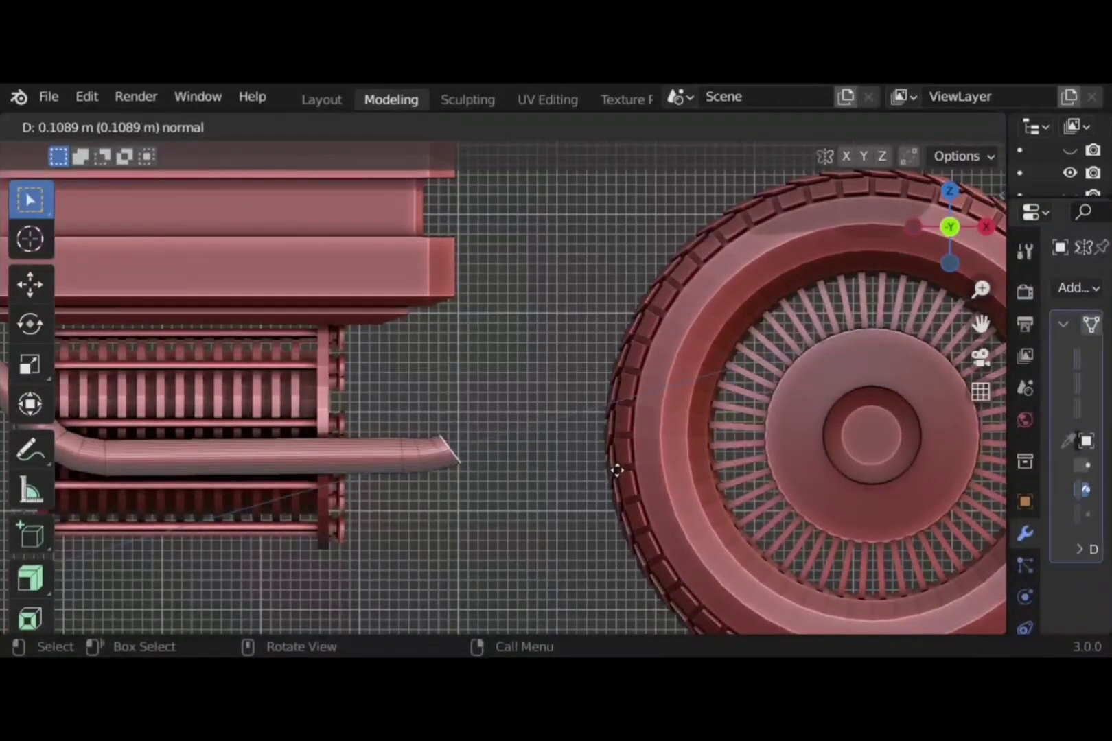
click(614, 466)
key(r)
key(y)
click(600, 453)
Extrude a straight pipe section about 0.92 m diagonally upward toward the rear wheel
scroll(597, 450, down, 4)
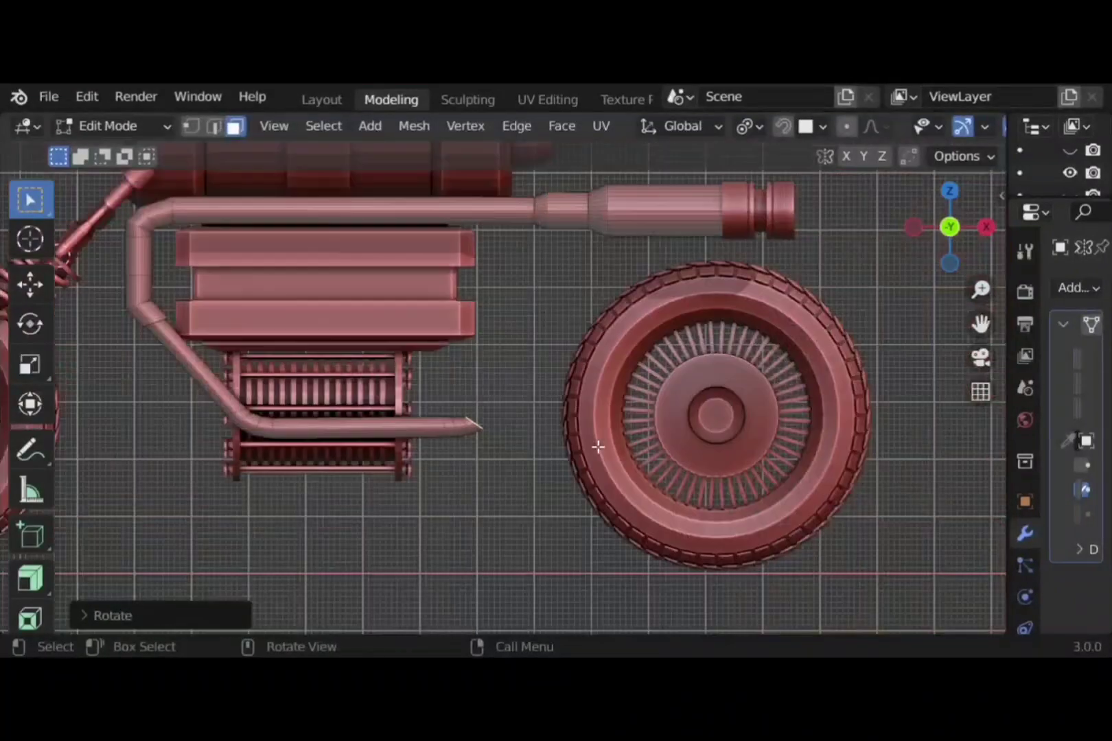
key(e)
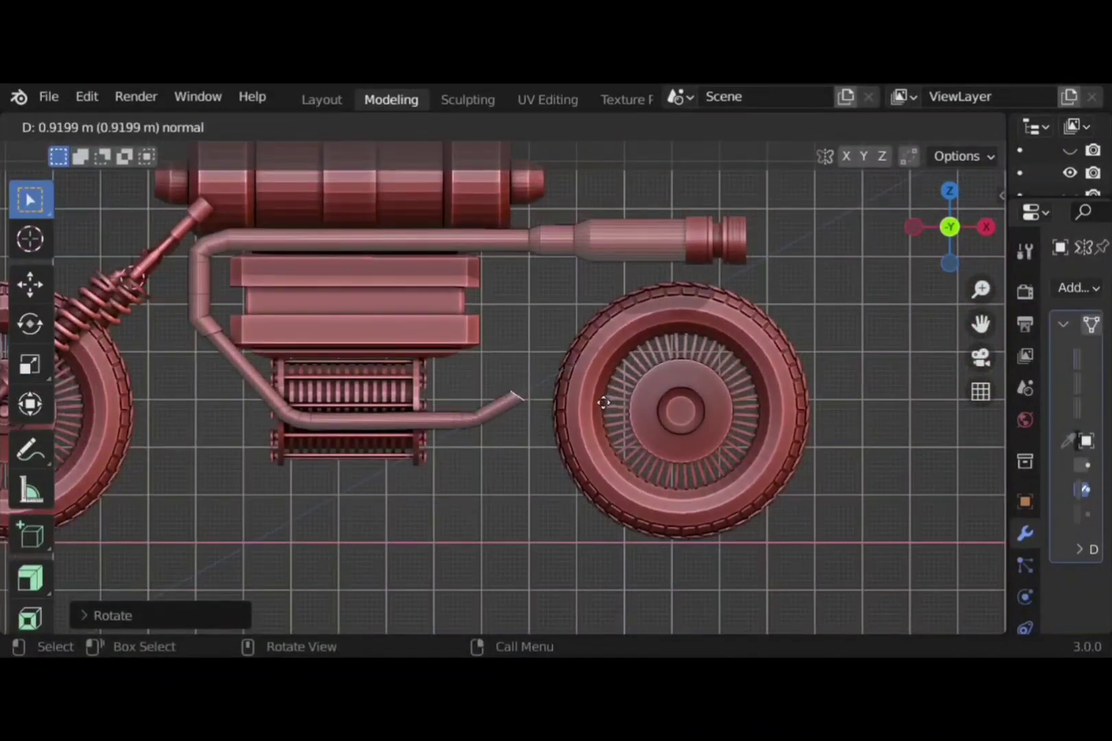
click(602, 402)
Begin a steeper bend in front of the rear wheel with two short pipe extrusions, each rotated around Y
scroll(603, 402, up, 4)
key(e)
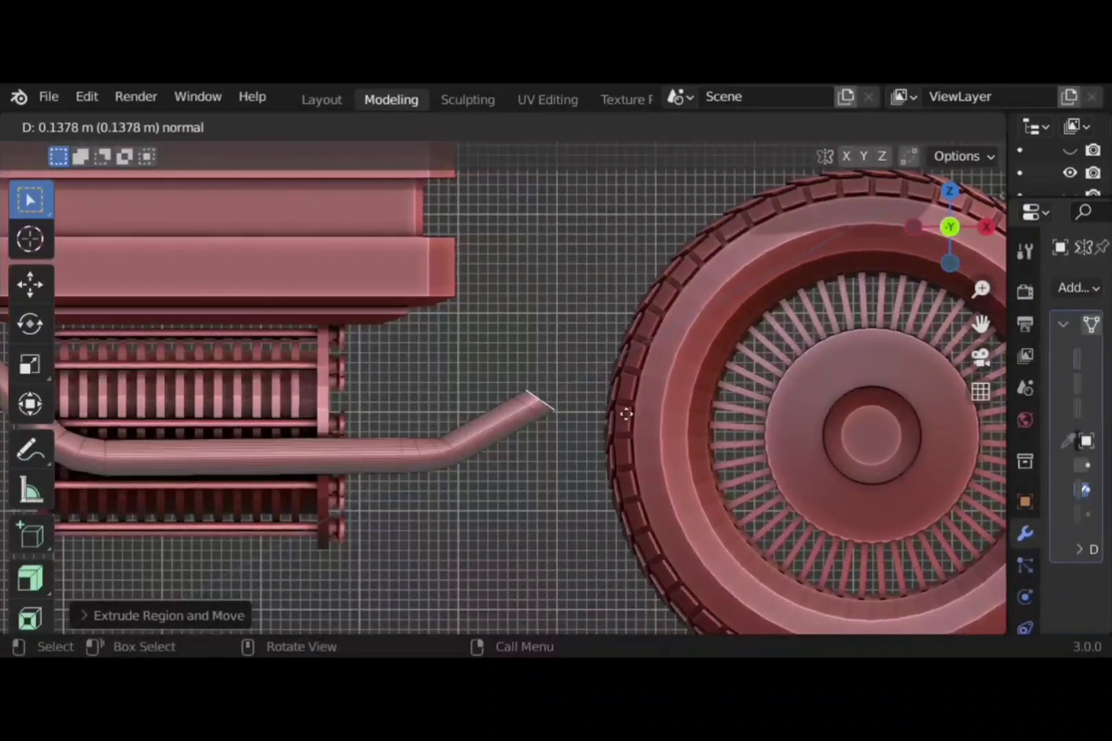
click(679, 425)
key(r)
key(y)
click(675, 447)
key(e)
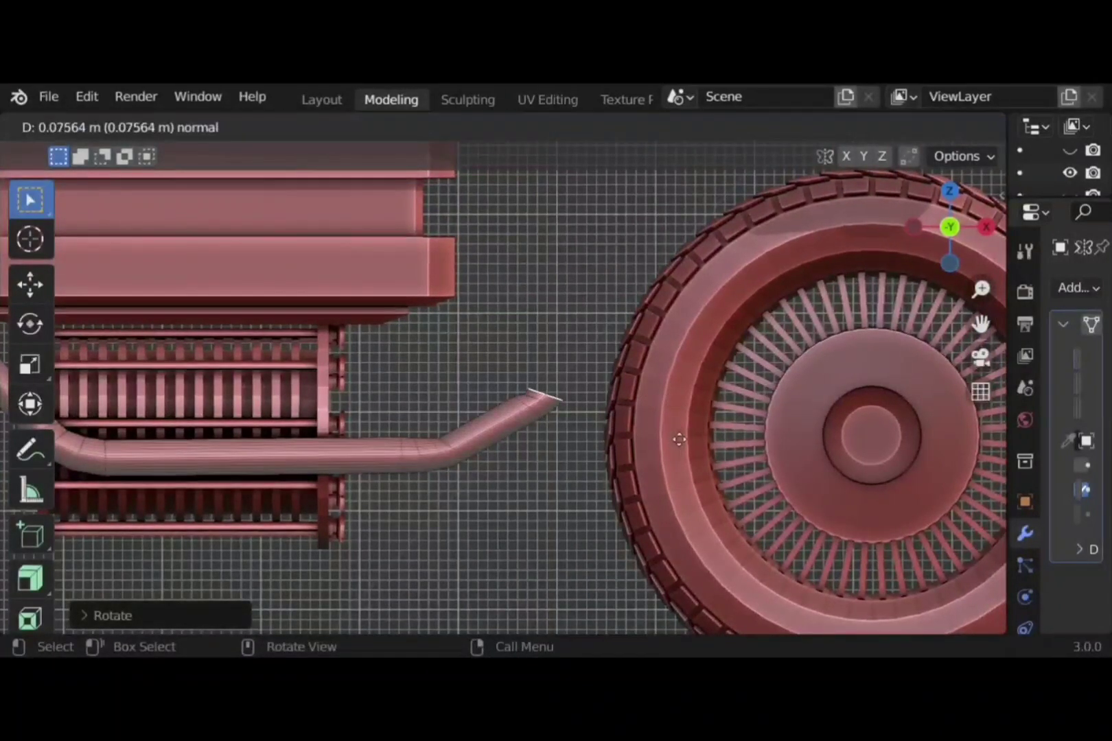
click(679, 440)
key(r)
key(y)
click(678, 417)
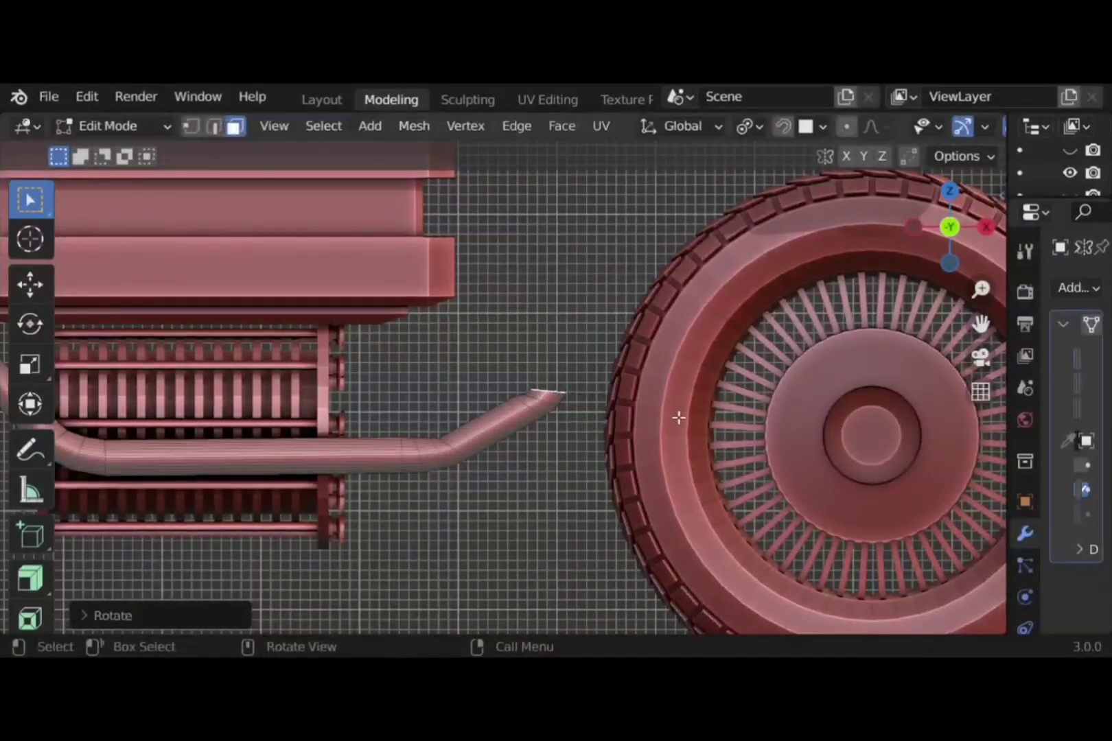
Extrude the steep bend's end upward a short distance and rotate its face around Y until it is level
key(e)
click(678, 447)
key(r)
key(y)
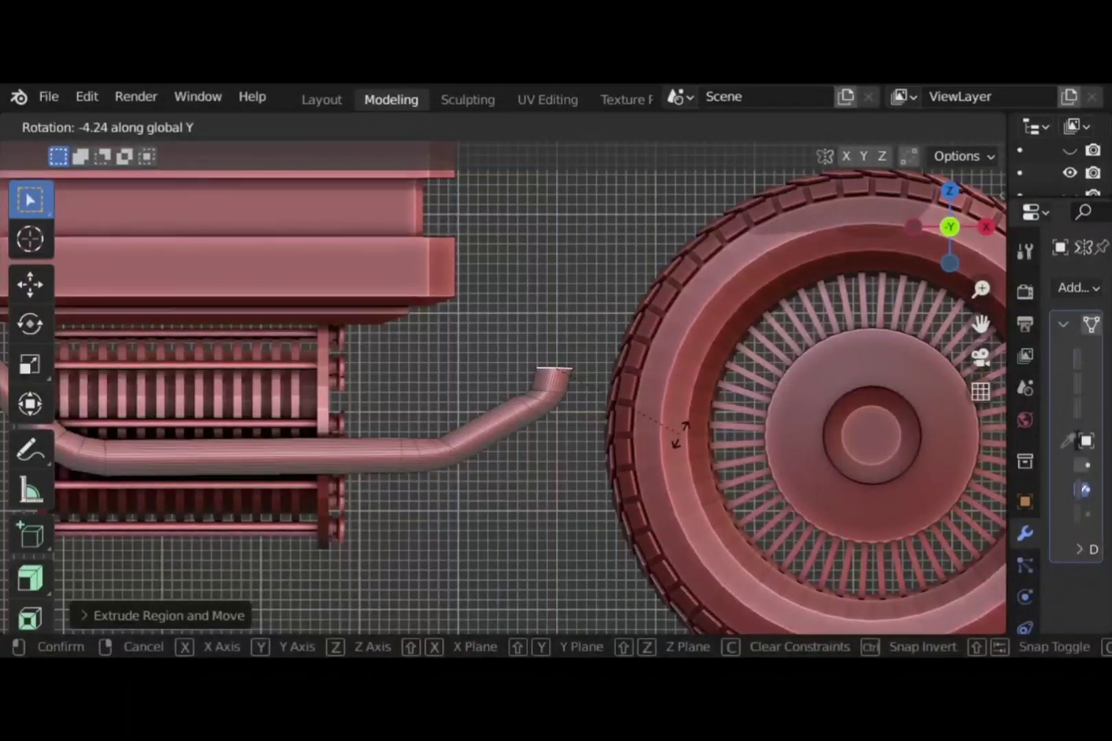
click(679, 431)
Enlarge the level pipe end face slightly and extrude it straight up in front of the rear wheel
scroll(675, 435, down, 5)
shift+middle_drag(675, 435, 497, 448)
scroll(497, 445, up, 6)
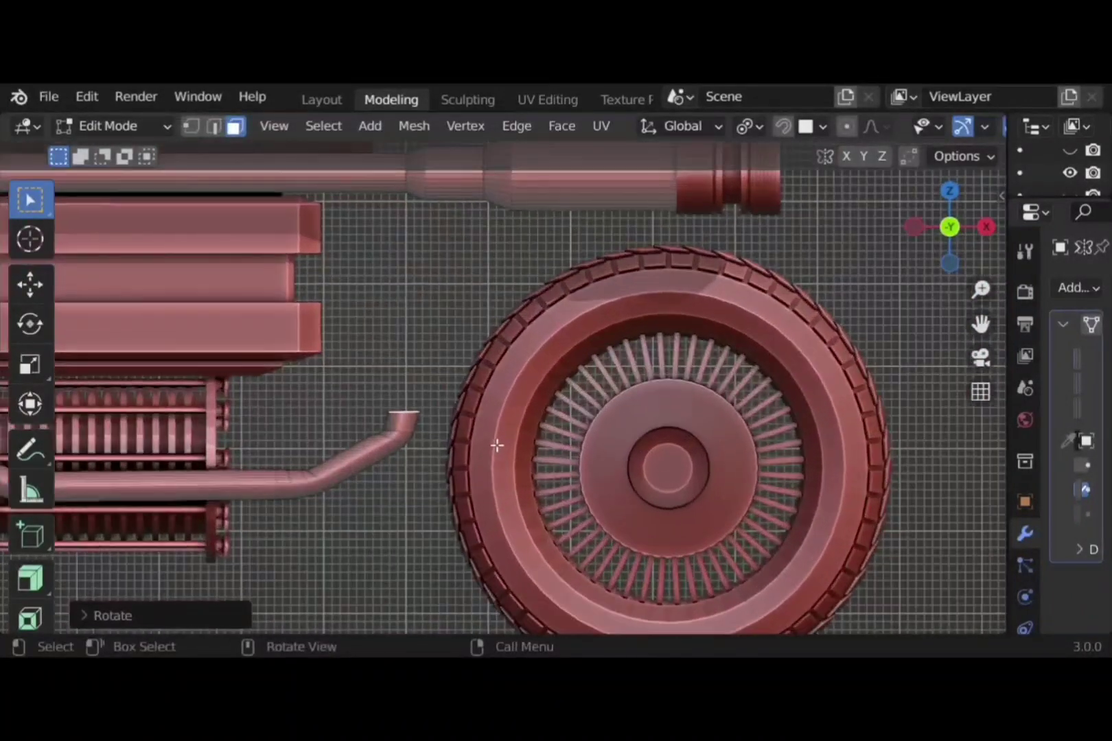
key(s)
click(518, 441)
key(e)
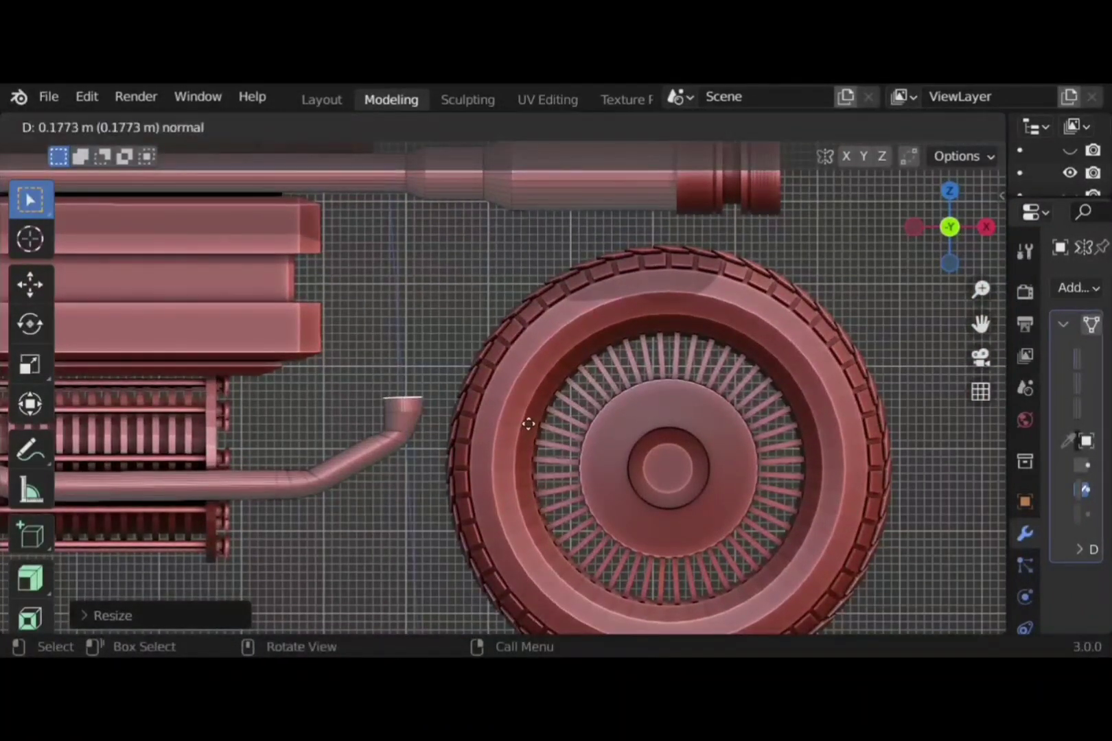
click(527, 364)
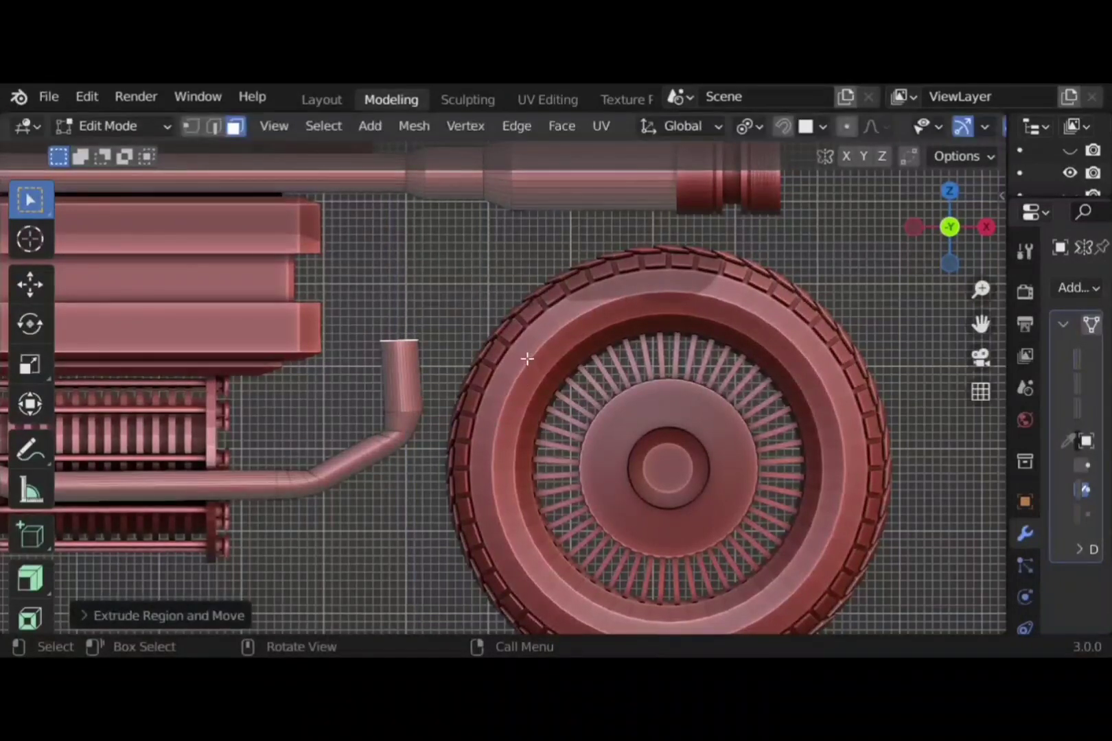
Extrude a short section atop the vertical pipe and tilt its end face rearward around Y
key(e)
click(530, 344)
key(r)
key(y)
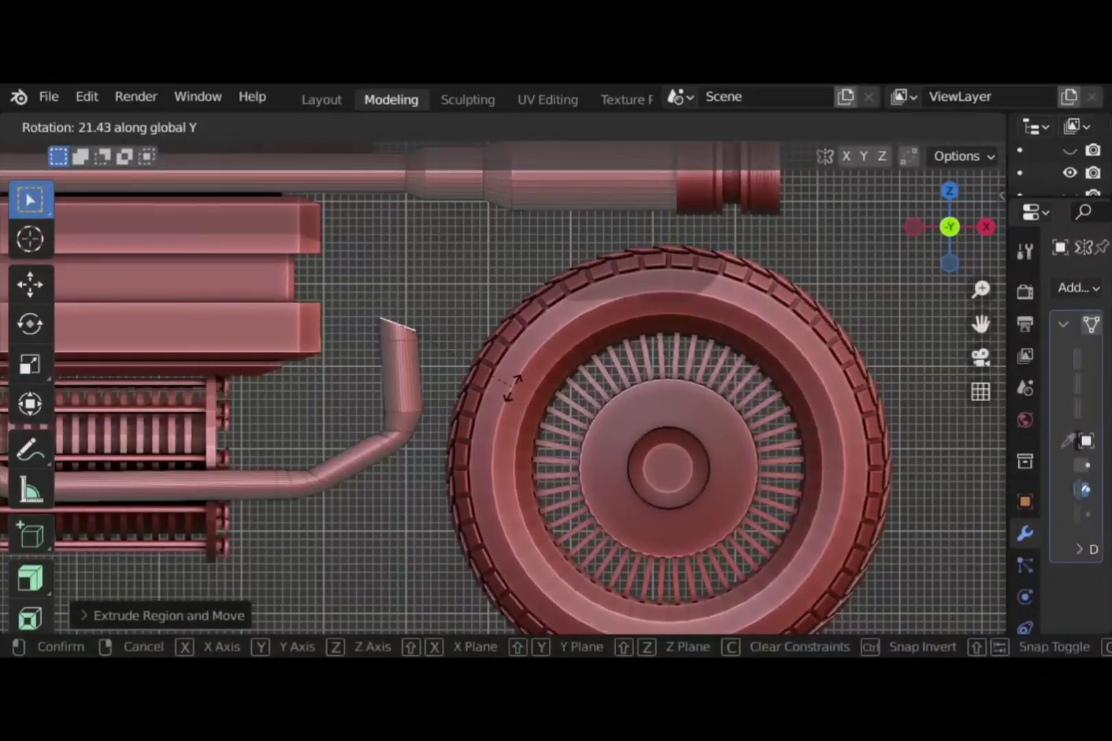
click(508, 395)
Extrude the tilted pipe end diagonally up over the rear wheel until it meets the upper exhaust muffler
key(e)
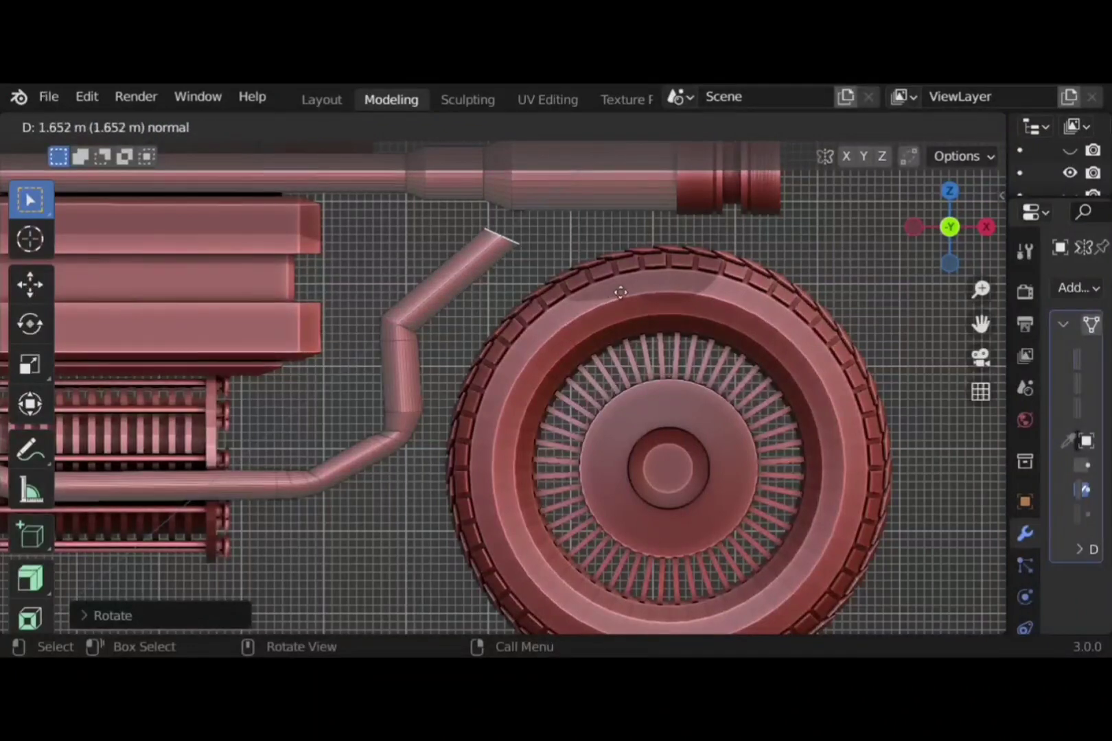
click(681, 248)
scroll(650, 348, down, 6)
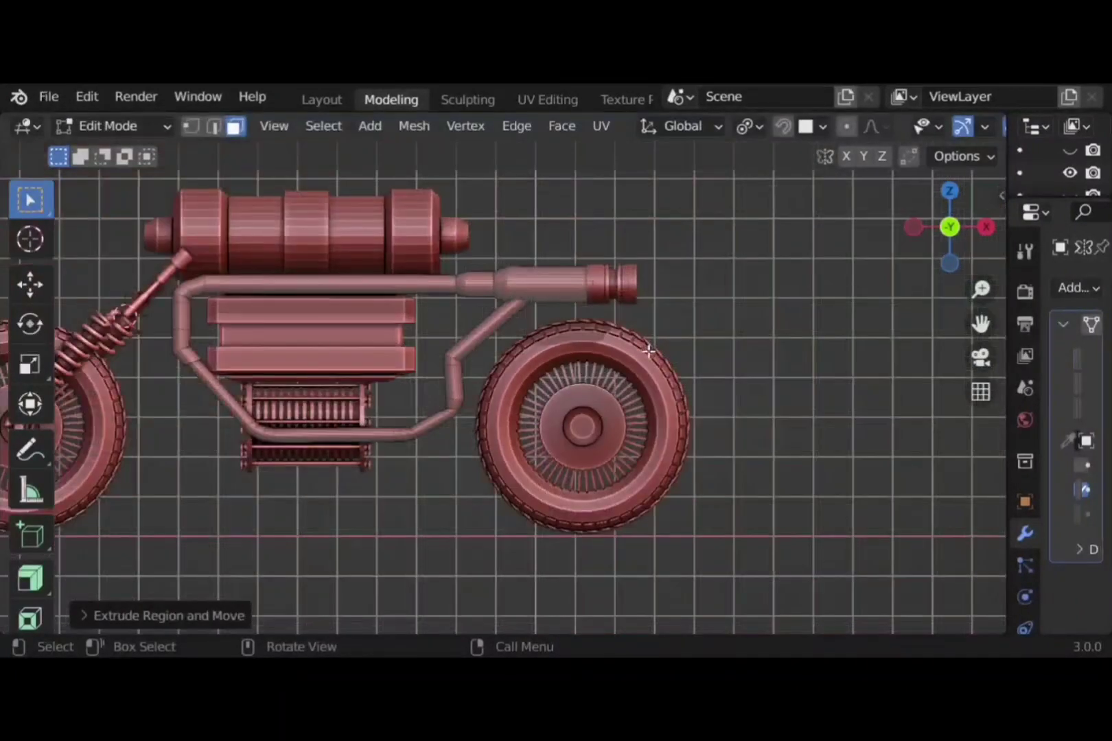
Add five evenly spaced loop cuts across the upper horizontal exhaust pipe and bevel them into bands
middle_drag(506, 506, 570, 437)
middle_drag(429, 479, 543, 381)
scroll(578, 436, up, 5)
scroll(487, 338, up, 3)
key(ctrl+r)
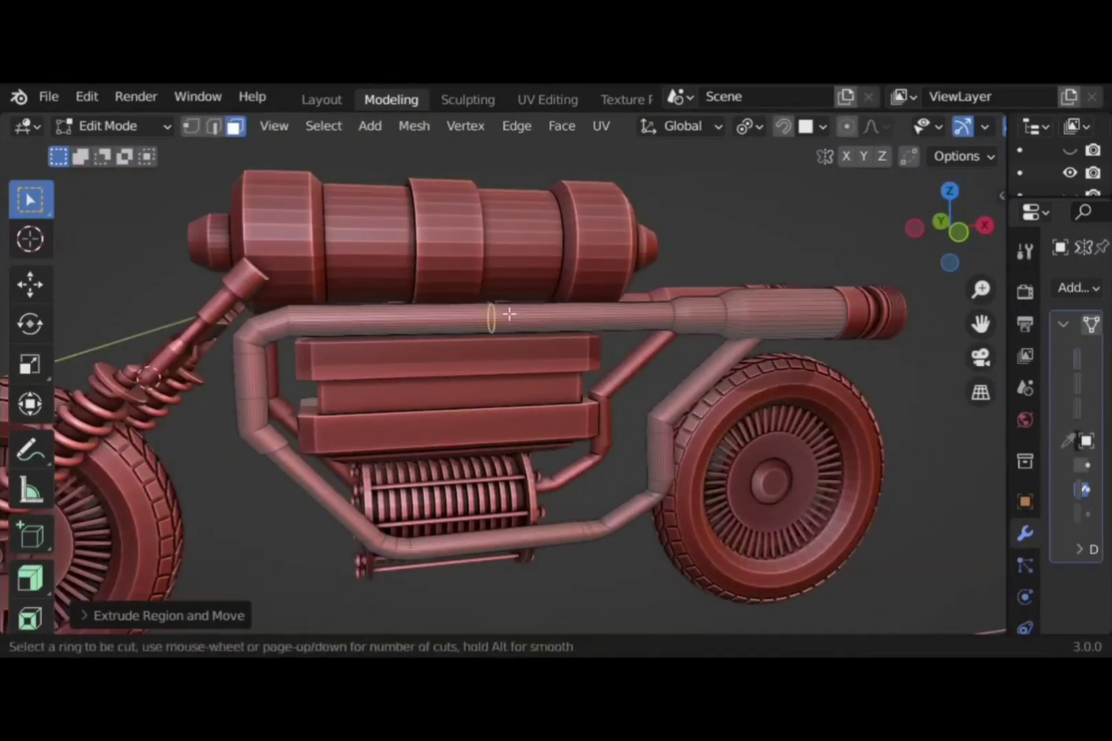
scroll(510, 313, up, 4)
click(509, 313)
right_click(511, 316)
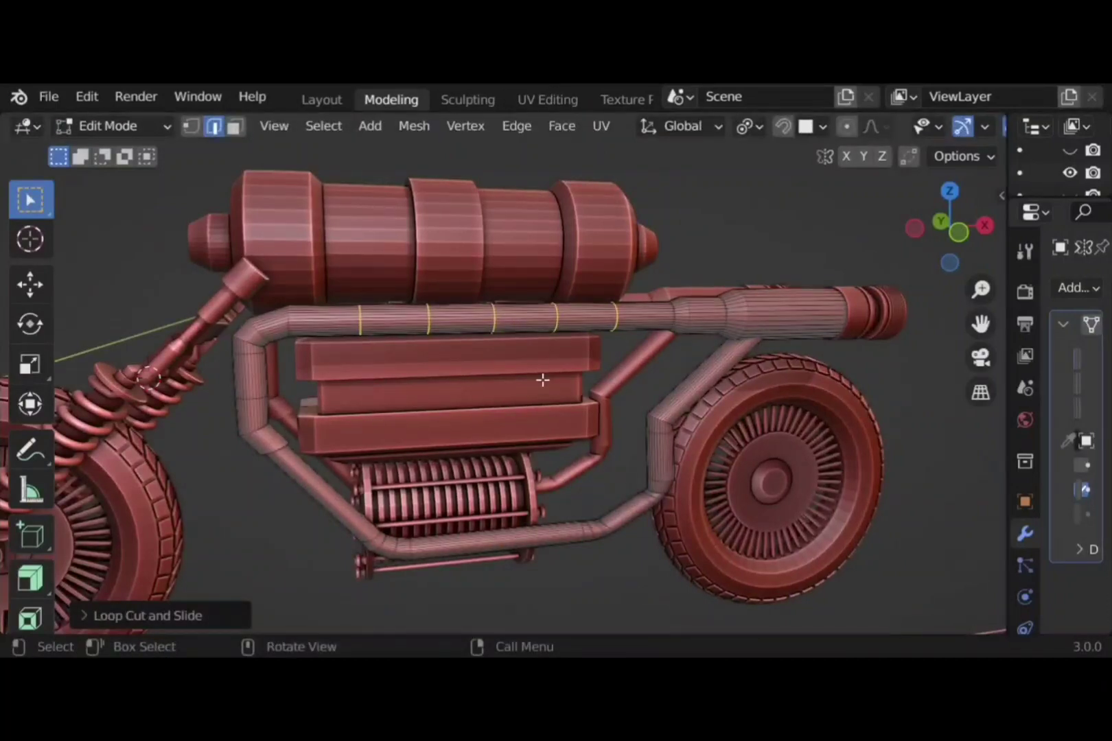
key(ctrl+b)
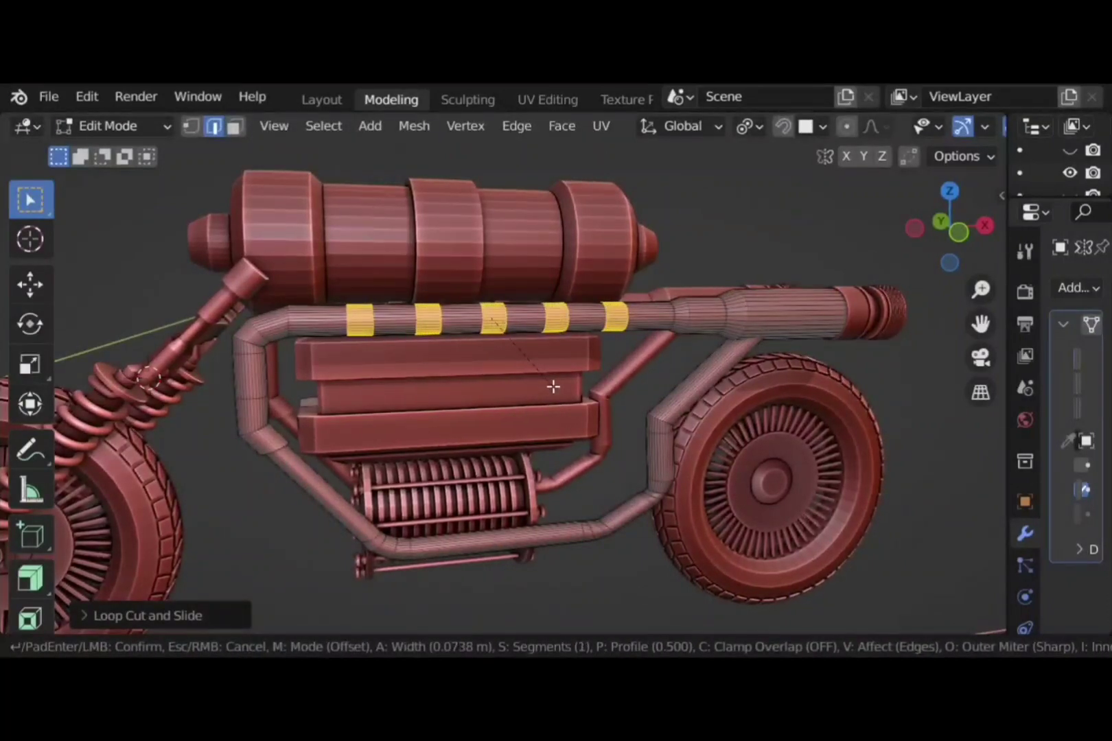
click(558, 387)
Extrude the five pipe bands inward along their normals to form grooves, and clear the selection
middle_drag(560, 388, 589, 412)
click(41, 587)
mouse_move(471, 449)
mouse_down()
mouse_move(474, 484)
mouse_move(475, 453)
mouse_up()
key(alt+a)
Add four loop cuts around the thick exhaust muffler, slid toward its rear end, and bevel them into narrow bands
middle_drag(519, 415, 511, 361)
key(ctrl+r)
scroll(512, 361, up, 3)
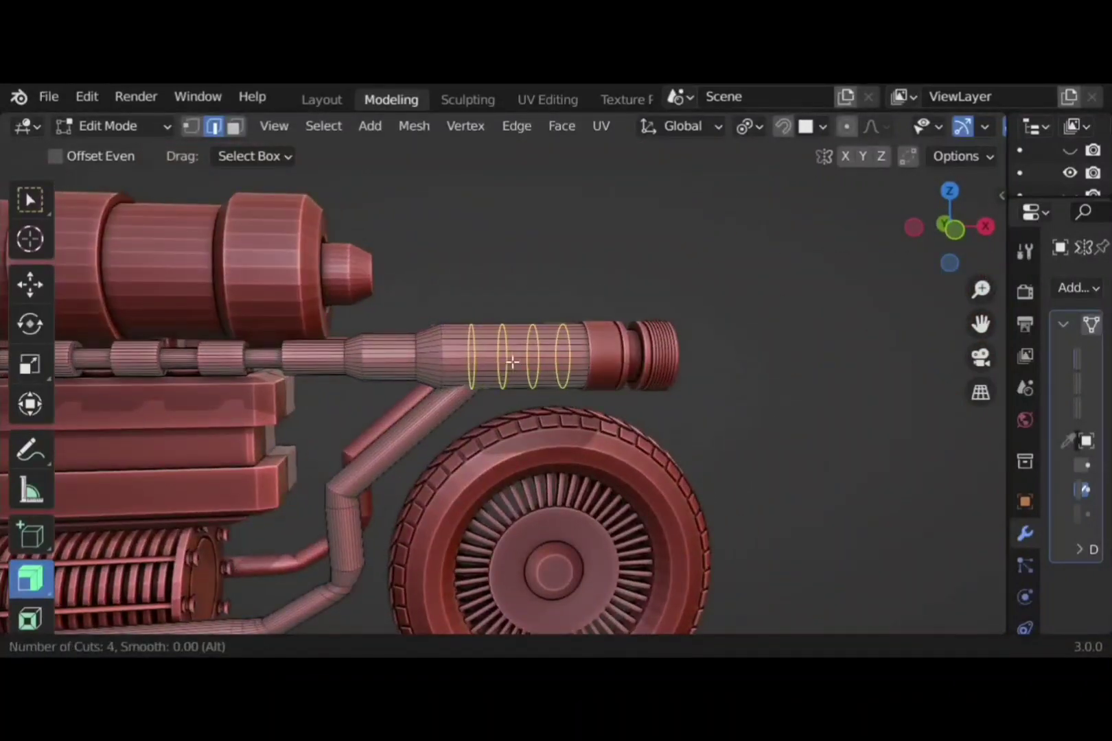
click(512, 361)
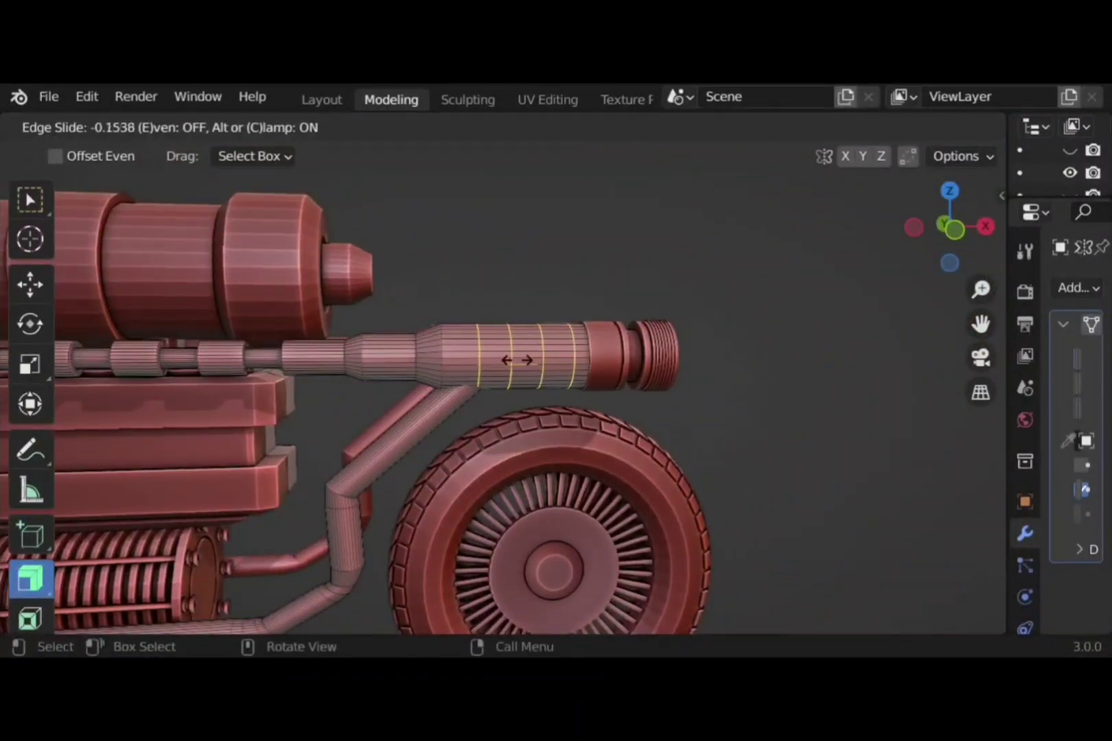
click(523, 369)
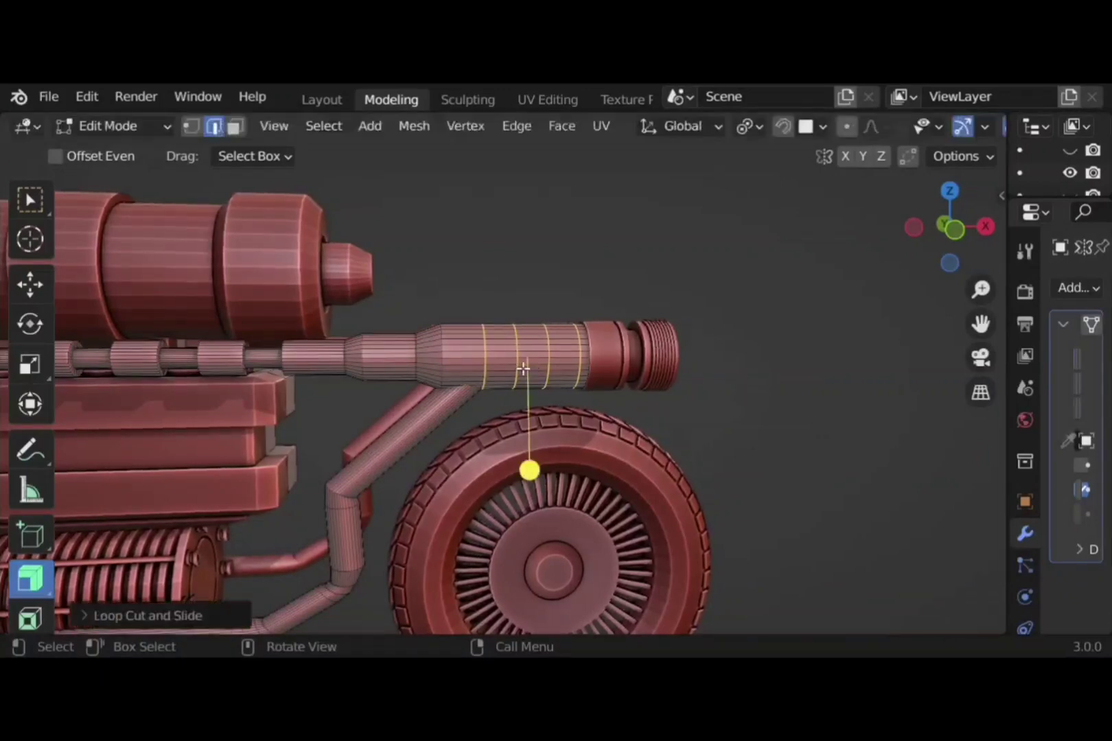
key(ctrl+b)
click(421, 398)
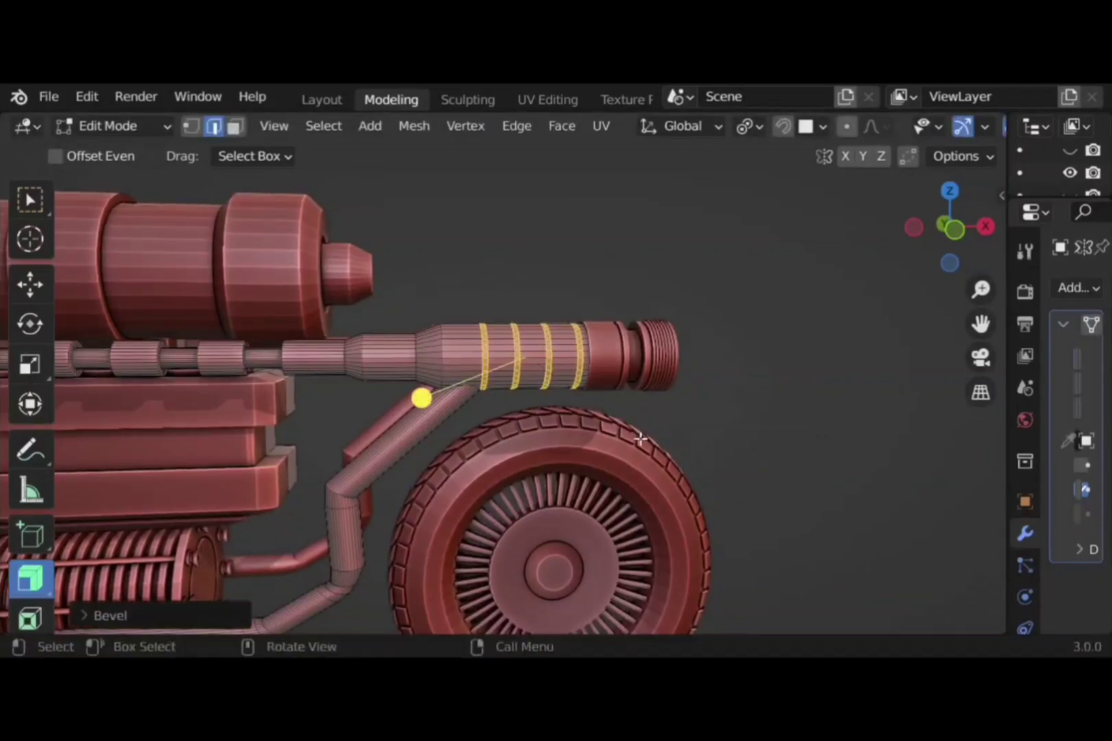
Extrude the four bands on the thick exhaust muffler outward along their normals by about 0.14 m, and clear the selection
key(alt+s)
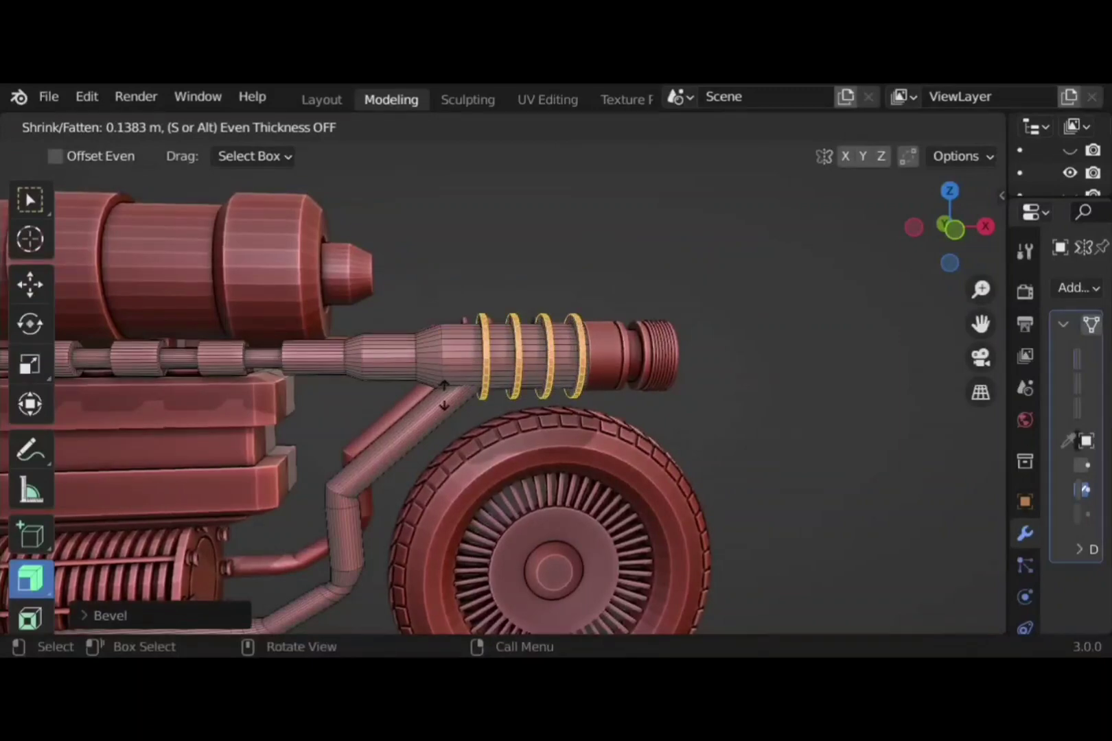
click(423, 397)
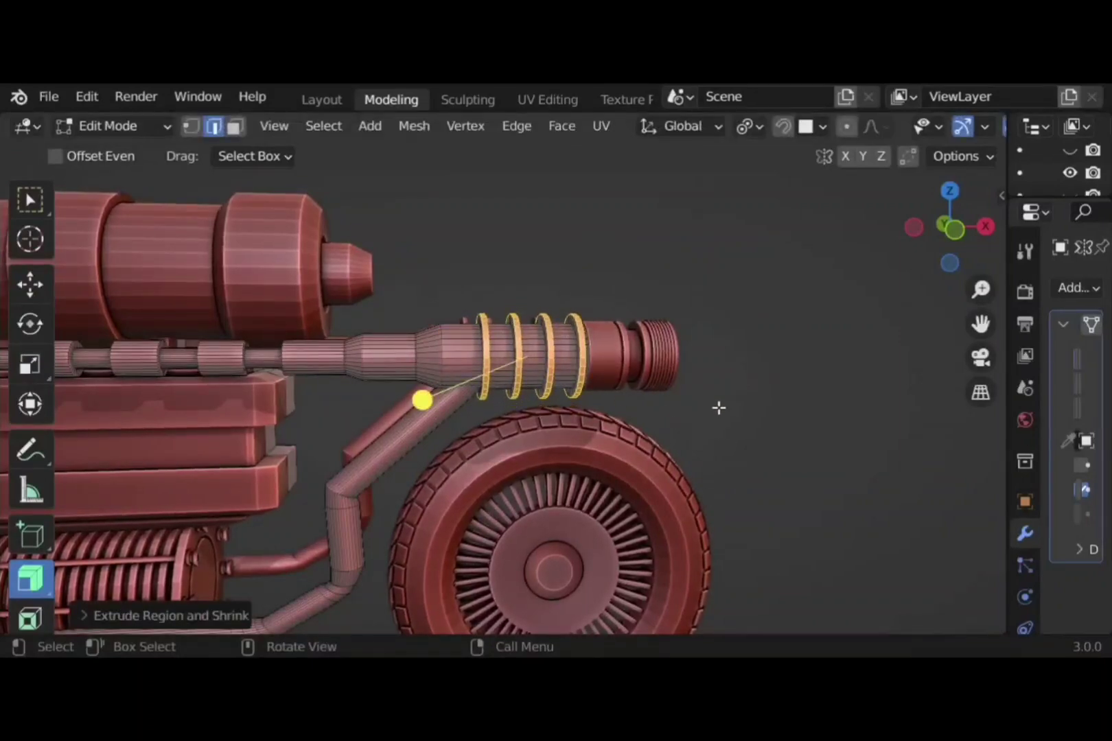
click(717, 407)
Add four loop cuts to the diagonal pipe below the muffler, scale them closer together by about 0.75, and bevel them into bands
key(ctrl+r)
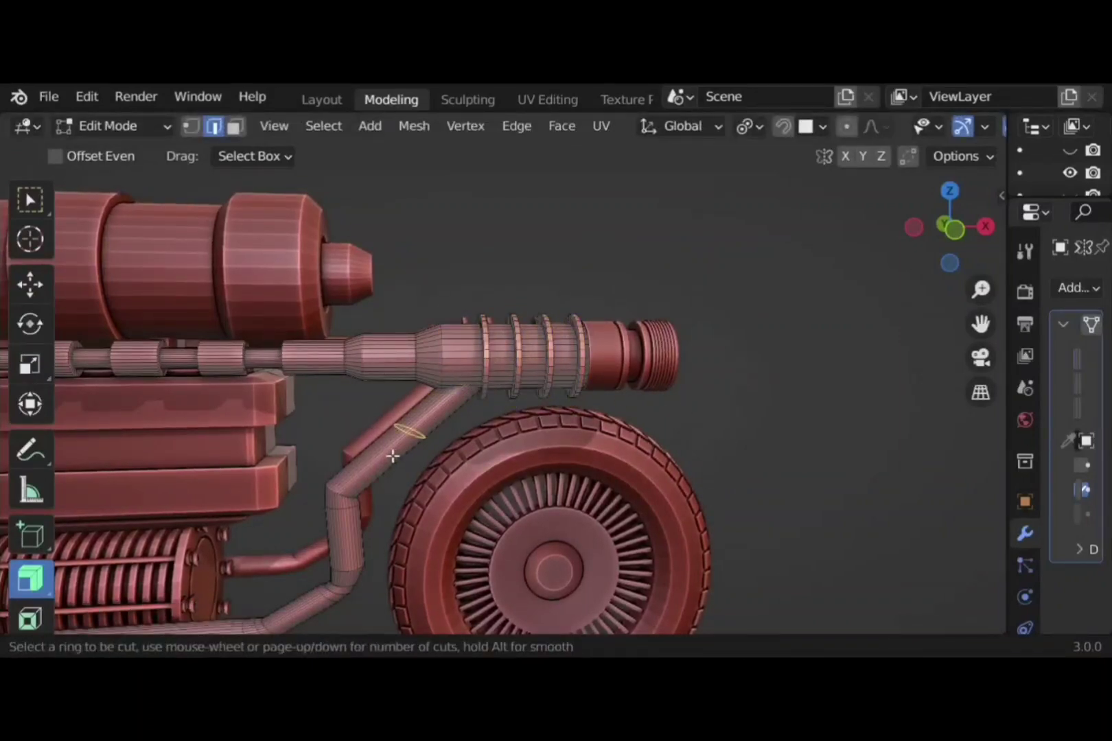
scroll(393, 456, up, 2)
click(392, 455)
click(479, 464)
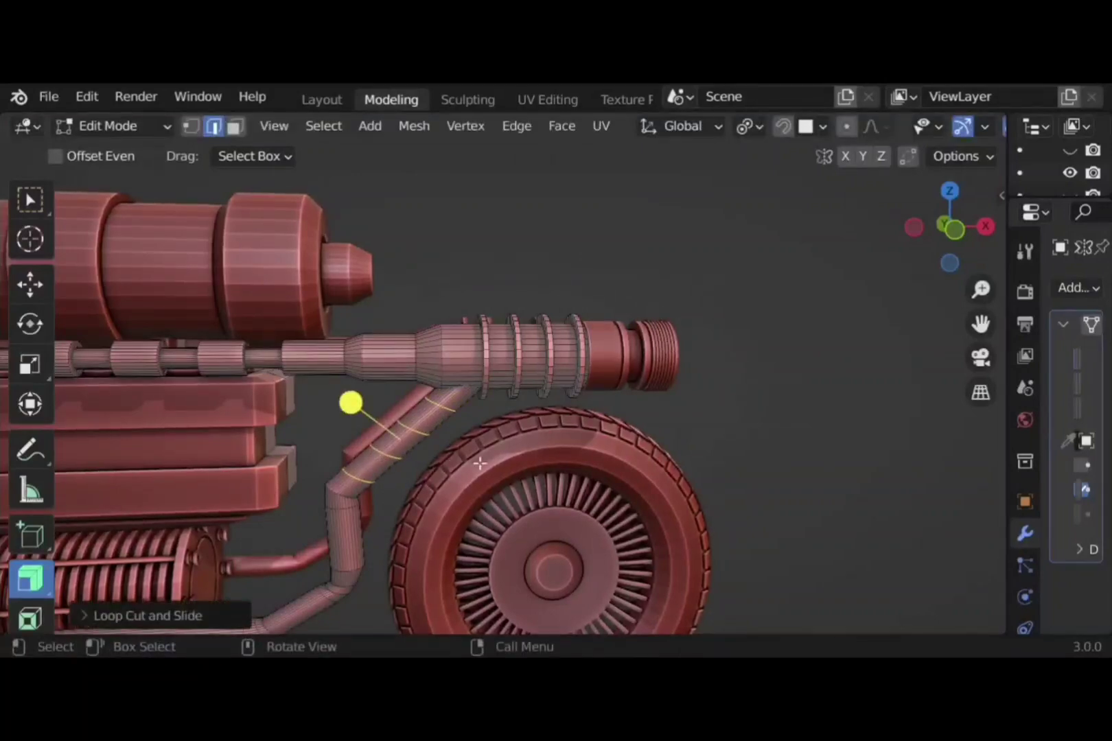
key(s)
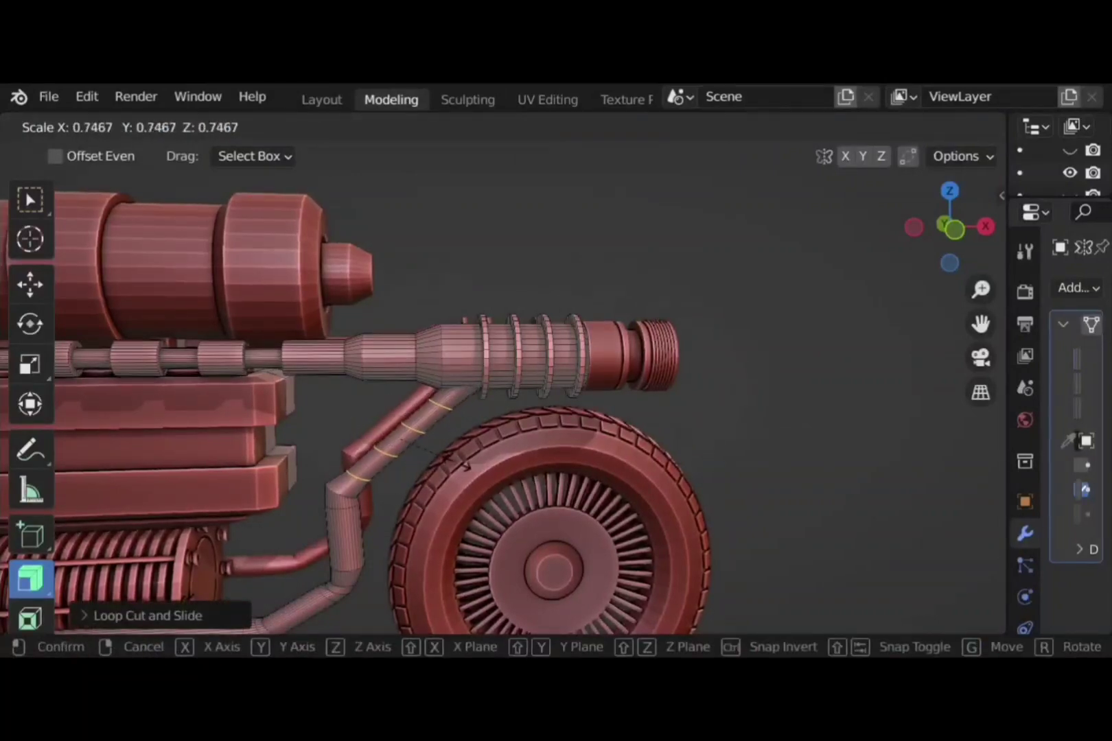
click(467, 465)
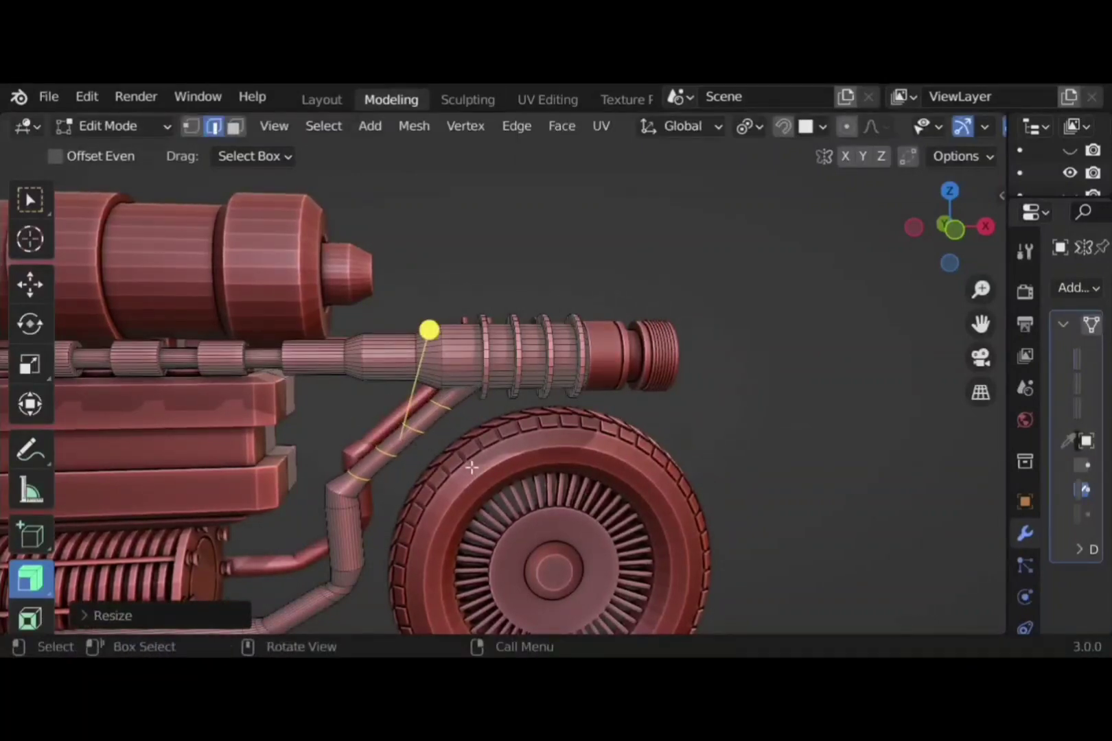
key(ctrl+b)
click(446, 354)
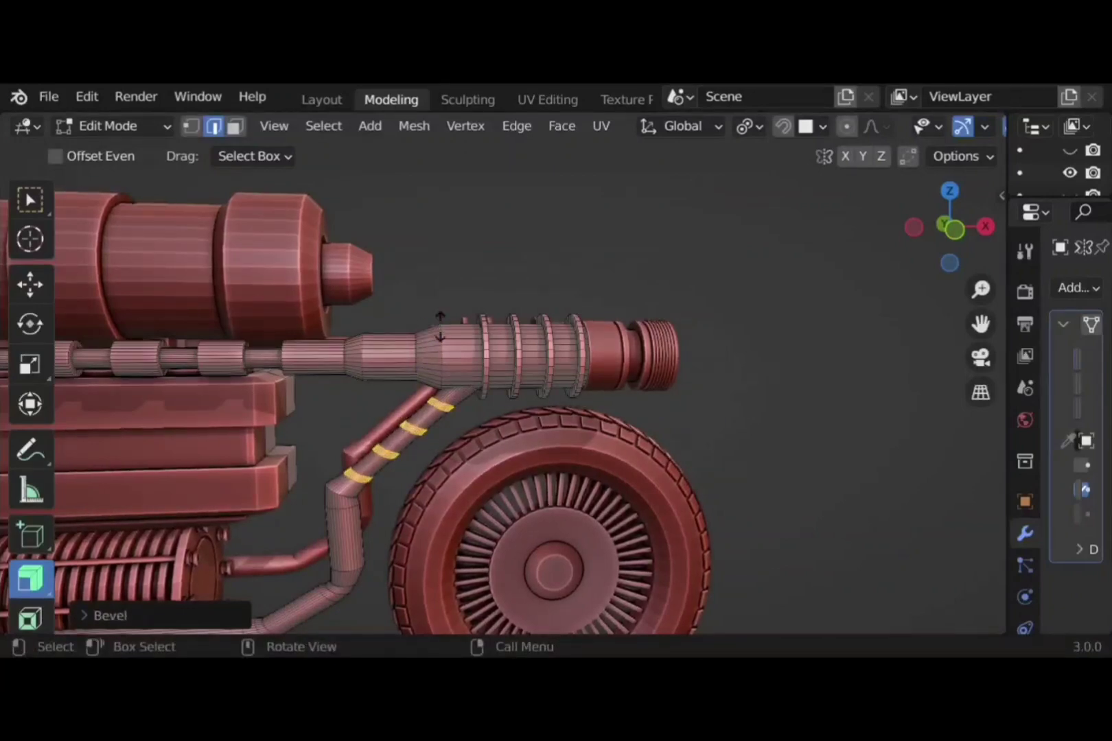
Extrude the four diagonal pipe bands inward along their normals to form grooves, and clear the selection
key(minus)
click(439, 330)
click(512, 315)
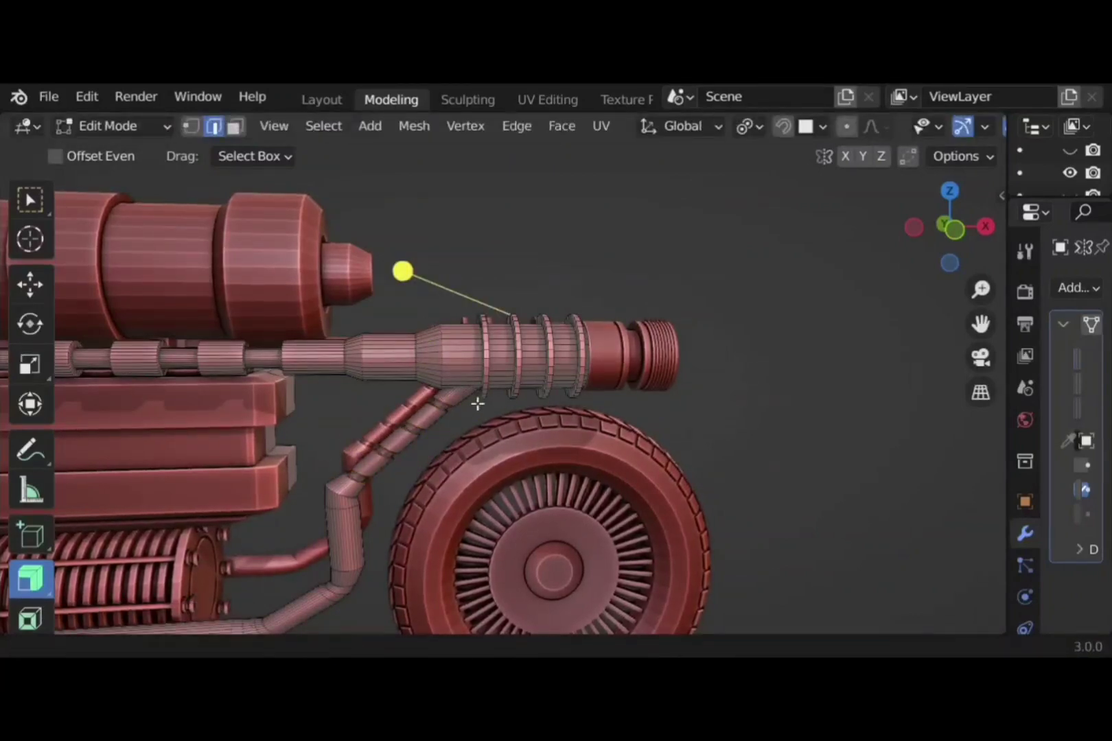
Add a centred loop cut around the short vertical pipe beside the rear wheel and bevel it into one wide band
shift+middle_drag(478, 403, 502, 384)
scroll(427, 479, up, 1)
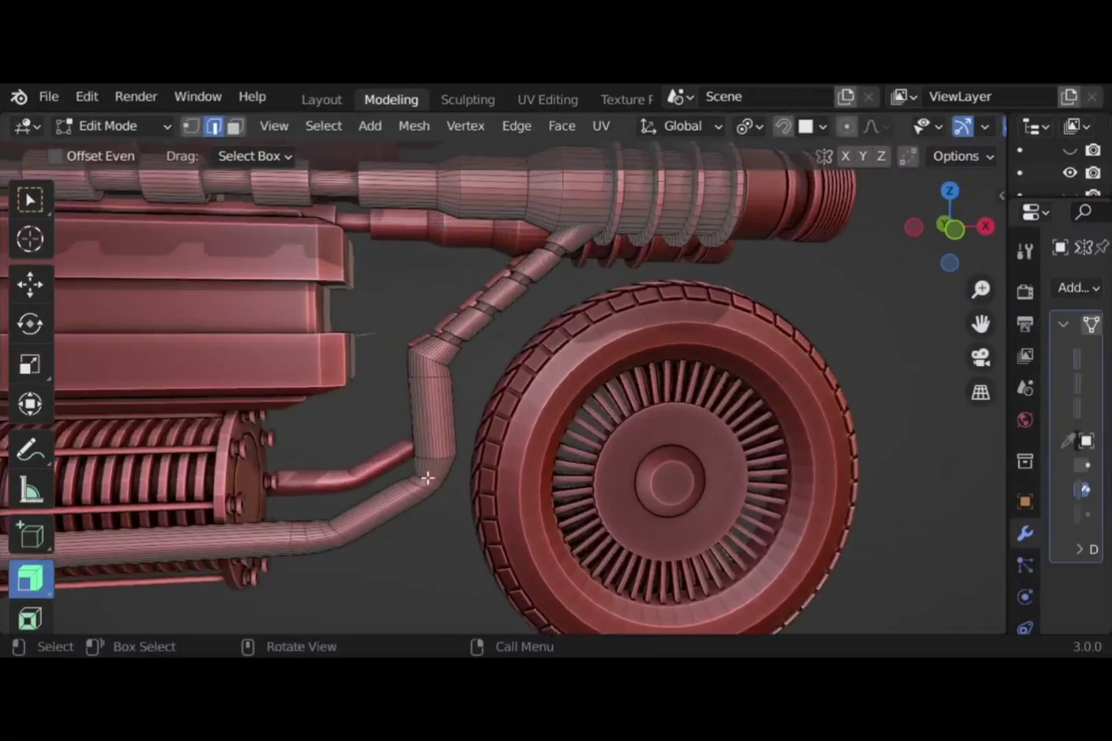
key(ctrl+r)
click(429, 420)
right_click(429, 420)
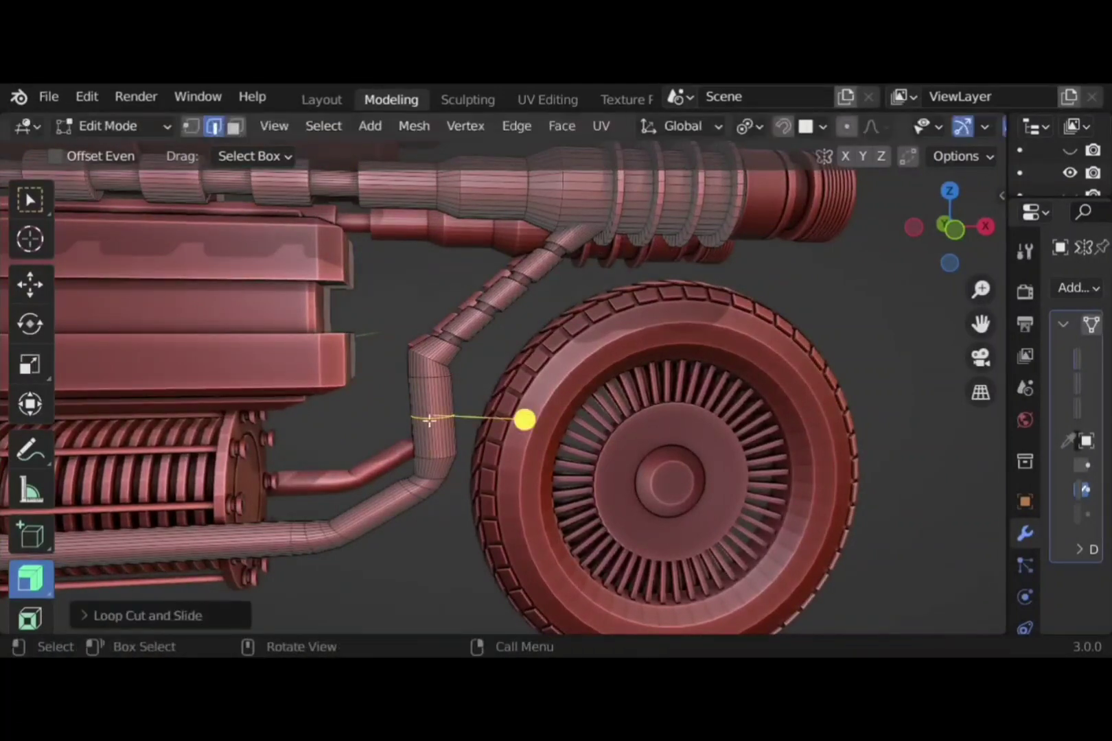
key(ctrl+b)
click(458, 478)
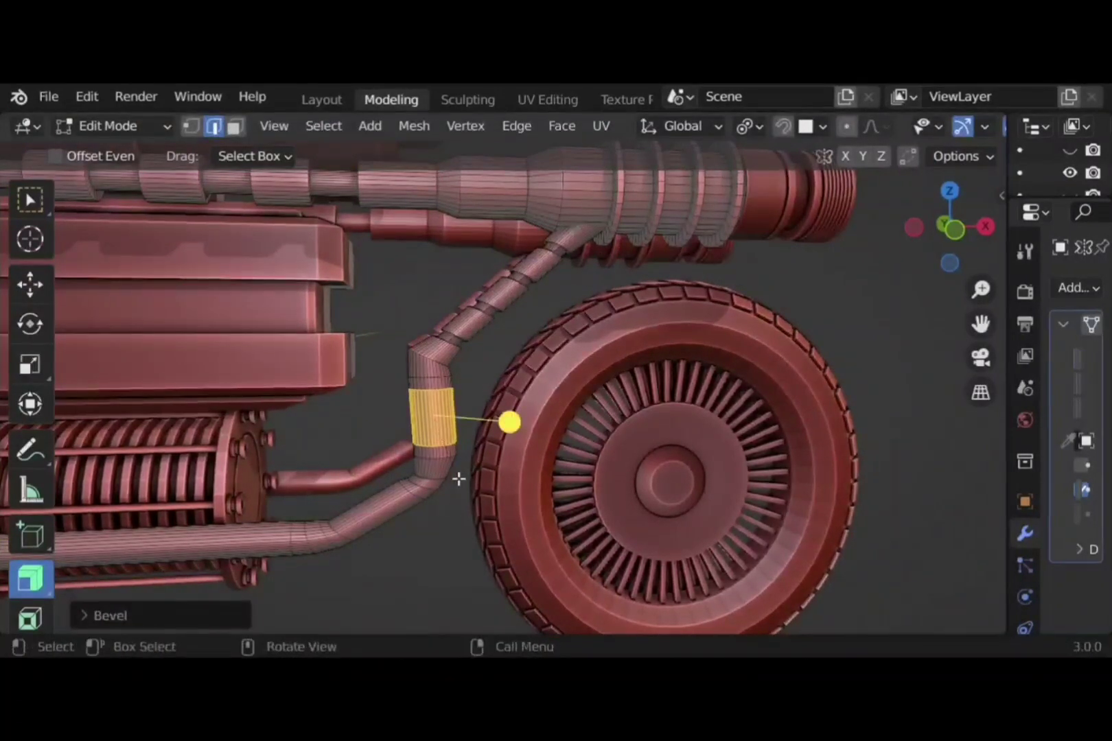
Extrude the wide band on the rear vertical pipe slightly outward along its normals to form a raised collar
key(alt+s)
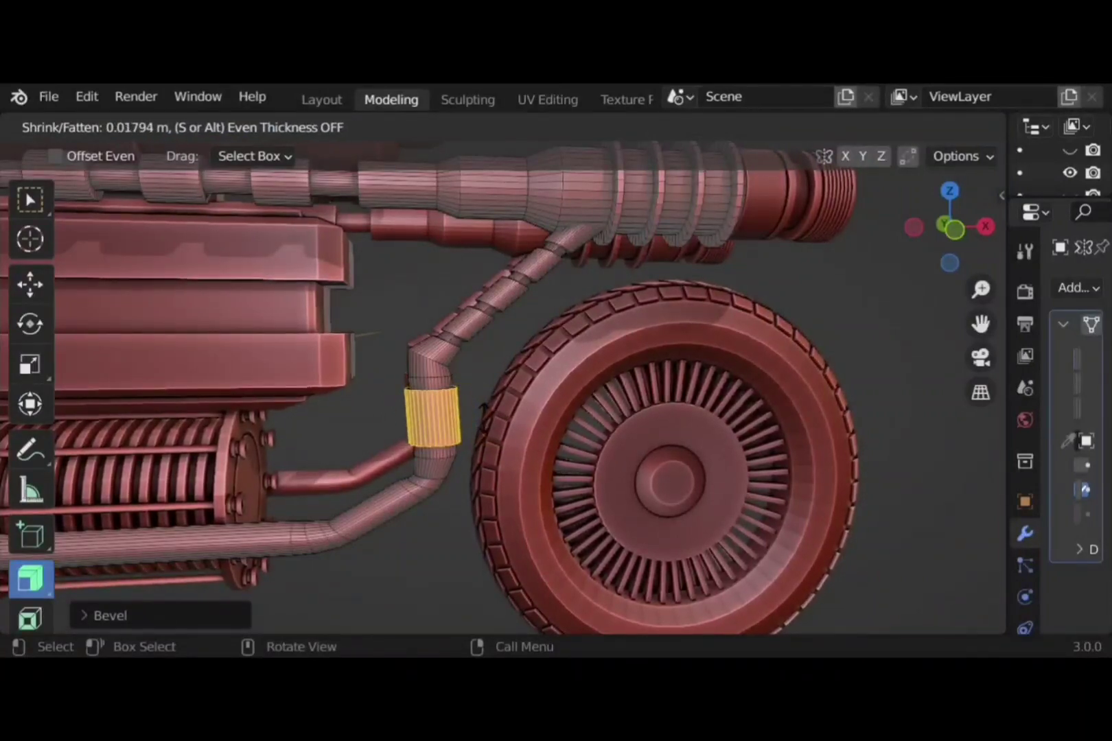
click(482, 418)
click(420, 414)
Add three evenly spaced loop cuts around the raised collar of the rear vertical pipe and bevel them into narrow bands
key(ctrl+r)
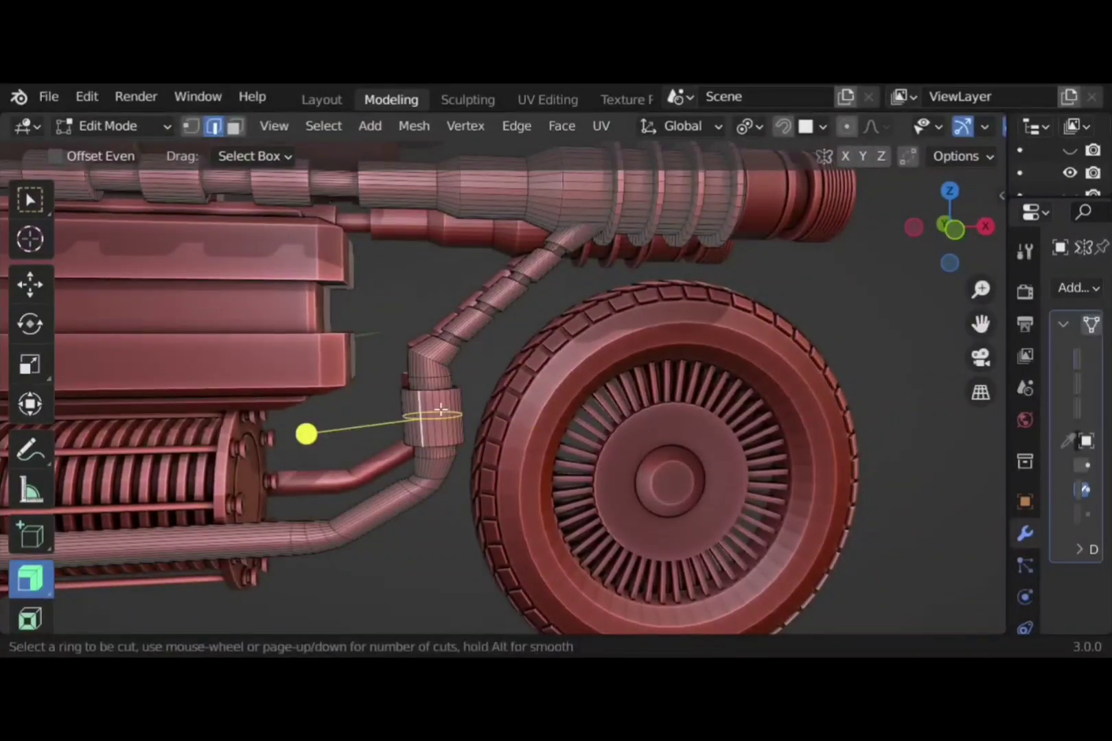
scroll(441, 410, up, 2)
click(440, 410)
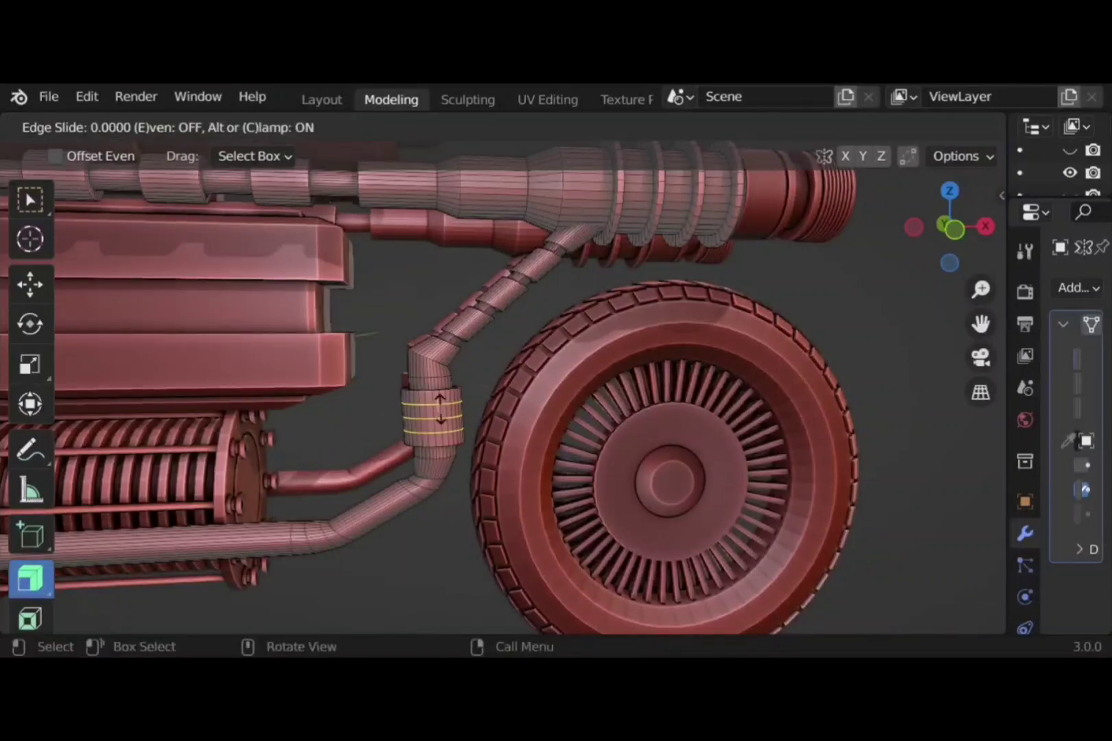
click(474, 412)
key(ctrl+b)
click(371, 429)
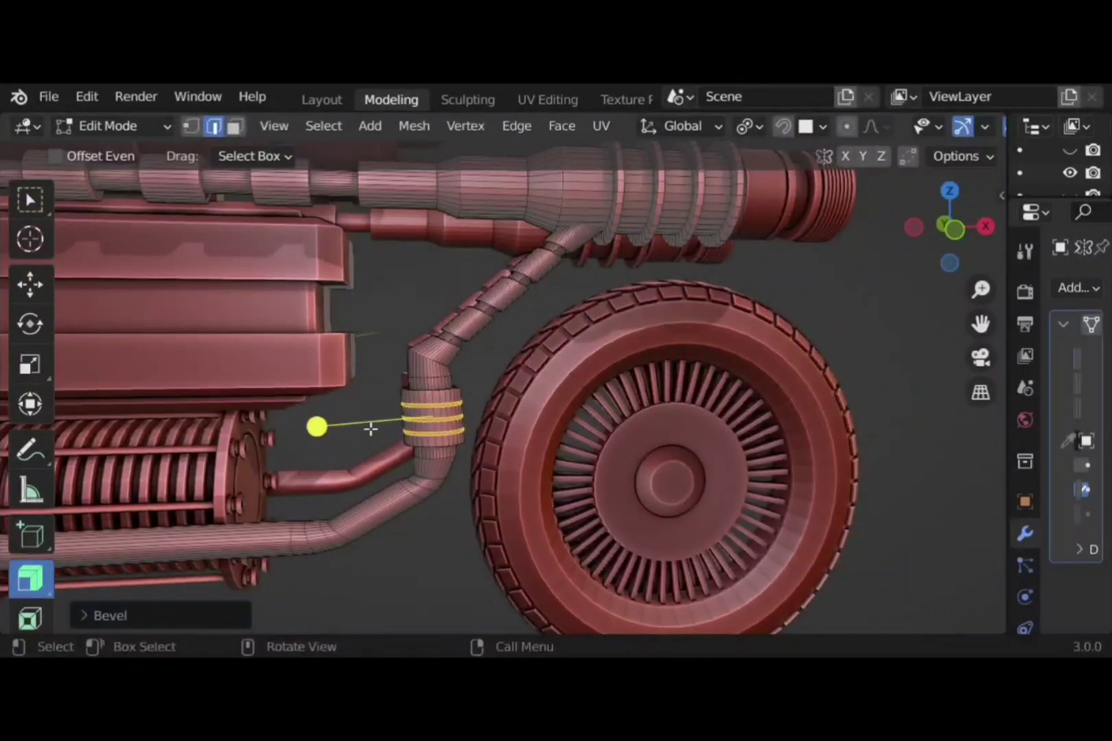
Extrude the three narrow collar bands inward along their normals to form grooves, and clear the selection
key(alt+s)
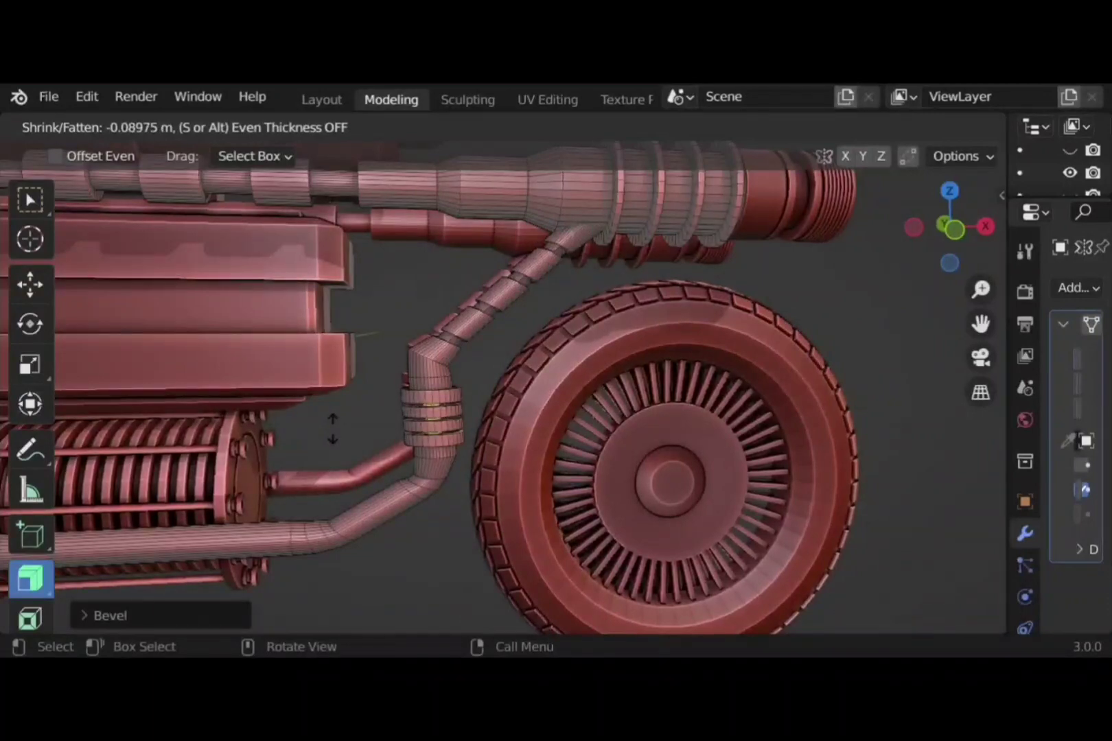
click(345, 426)
click(878, 318)
Add five evenly spaced loop cuts across the lower horizontal pipe beside the finned engine cylinder
scroll(613, 412, down, 3)
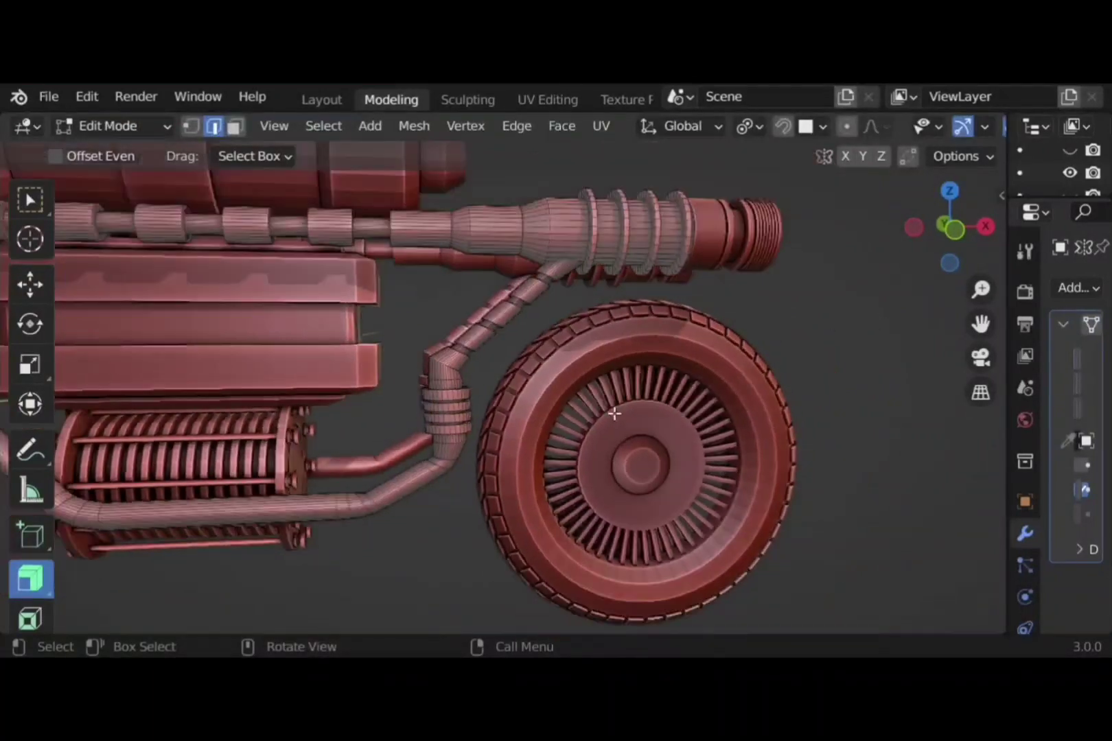
shift+middle_drag(456, 489, 567, 488)
scroll(449, 462, up, 4)
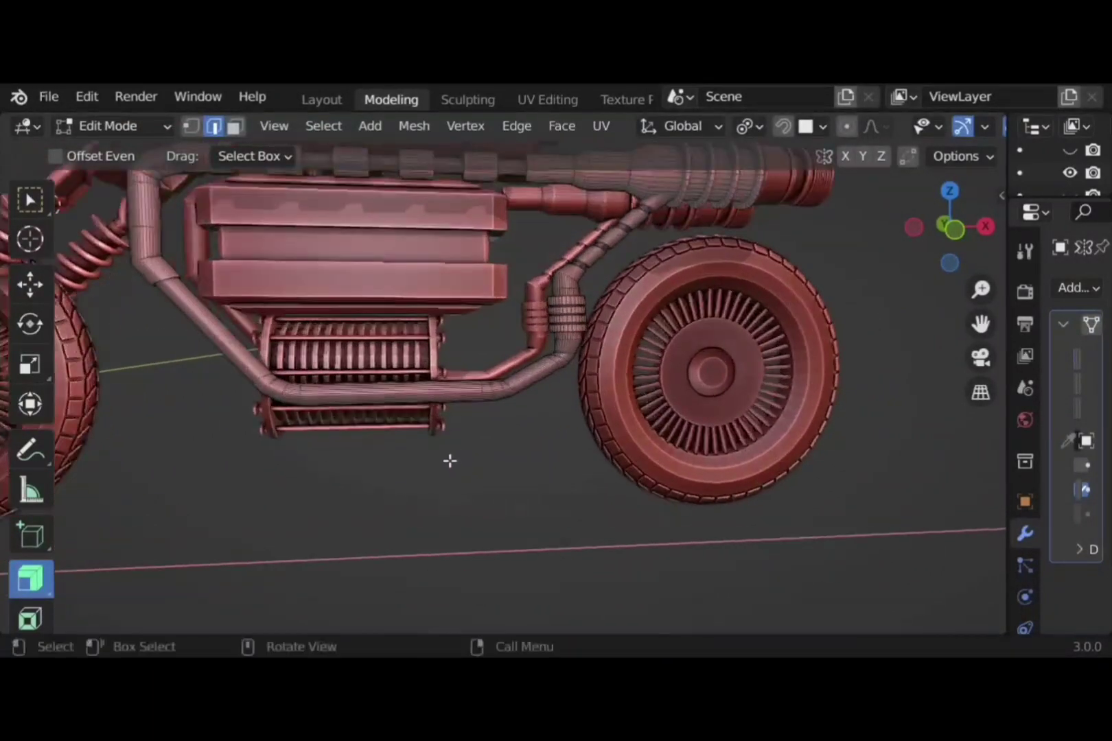
key(ctrl+r)
scroll(333, 392, up, 1)
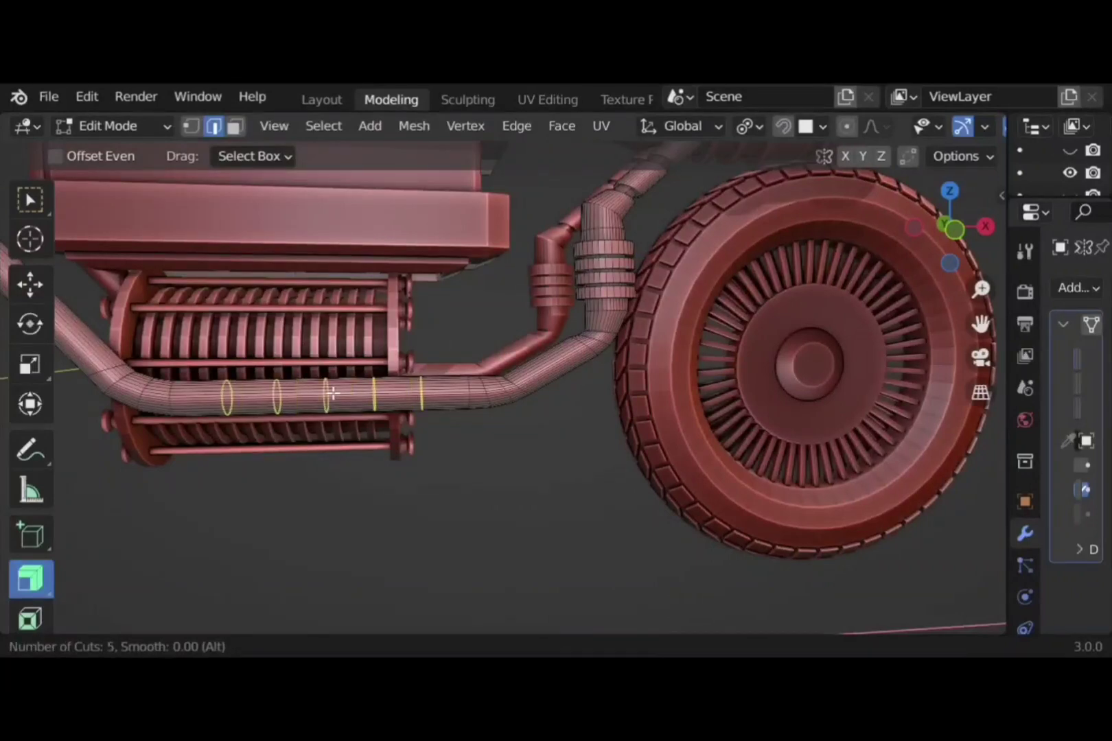
click(333, 393)
right_click(330, 391)
Bevel the five lower pipe loops to about 0.08 m width and extrude the resulting wide bands outward along their normals
key(ctrl+b)
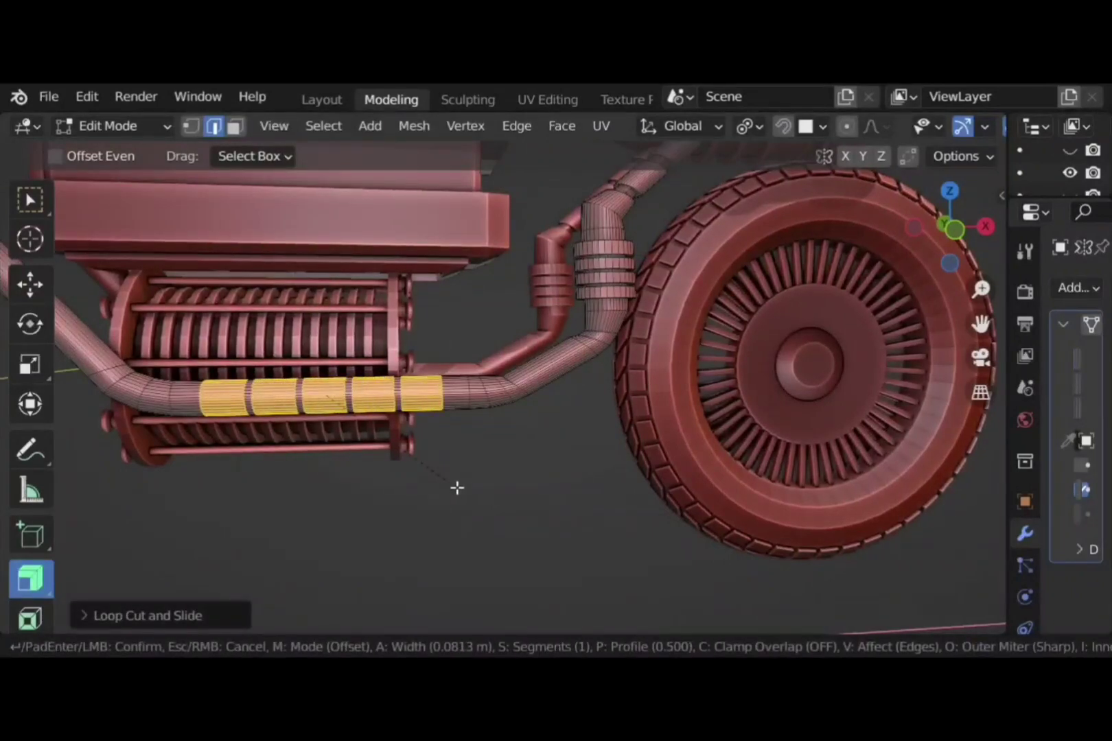
click(457, 488)
drag(315, 314, 316, 306)
click(436, 478)
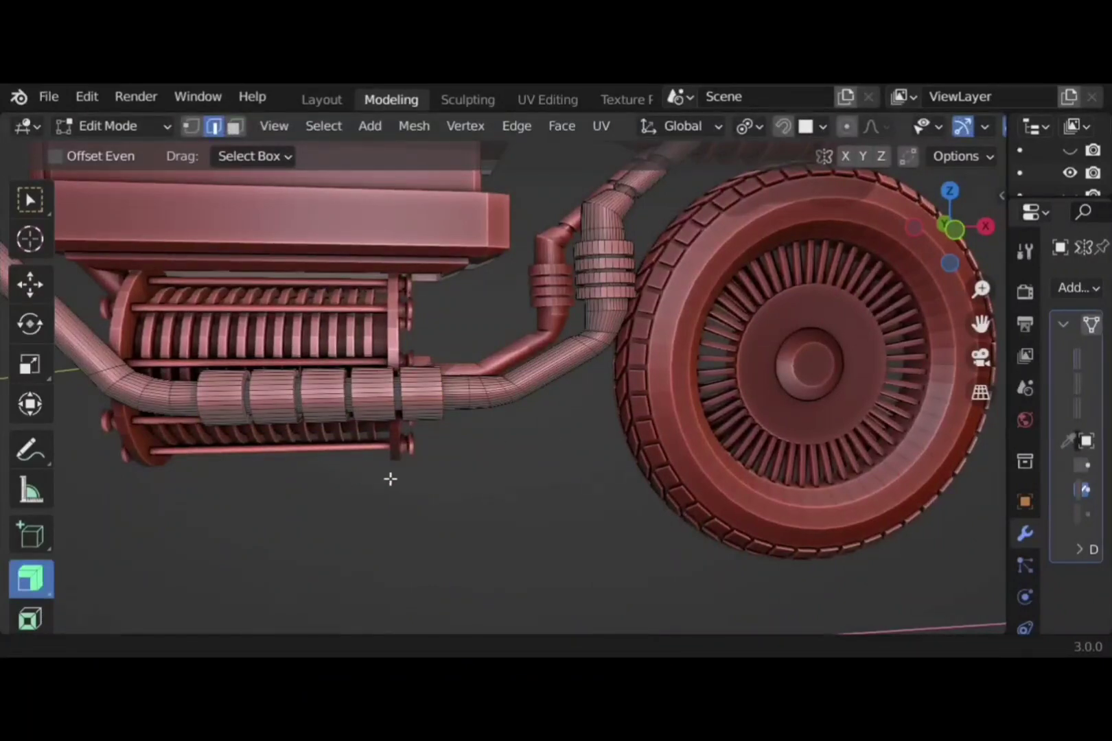
Add two centred loop cuts to the sloped lower pipe section in front of the rear wheel and bevel them into narrow bands
middle_drag(390, 479, 533, 385)
key(ctrl+r)
scroll(556, 366, up, 1)
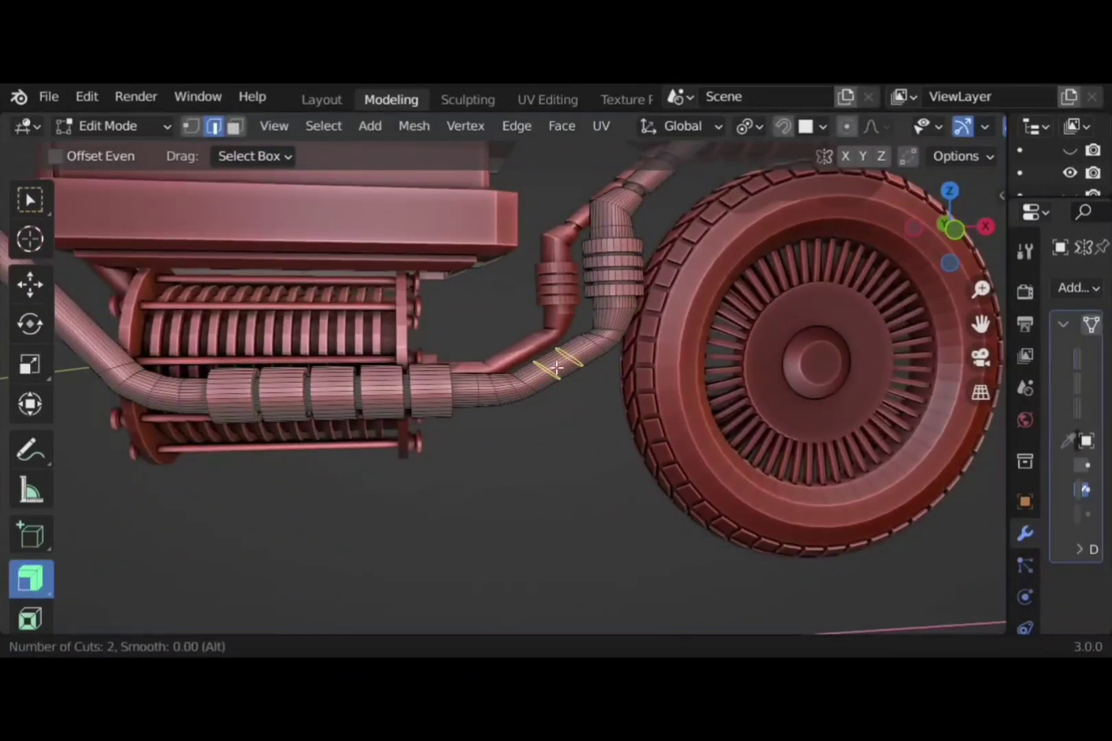
click(556, 365)
right_click(556, 365)
key(ctrl+b)
click(551, 325)
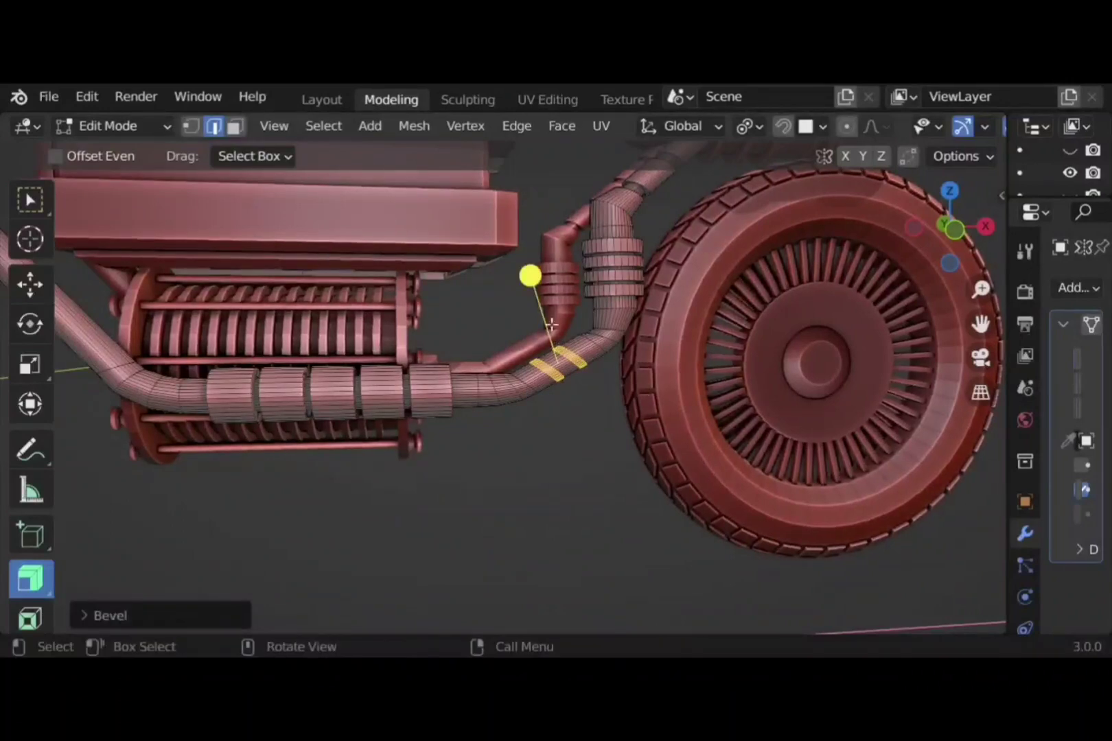
Extrude the two bands on the sloped lower pipe inward along their normals to form grooves, and clear the selection
key(alt+s)
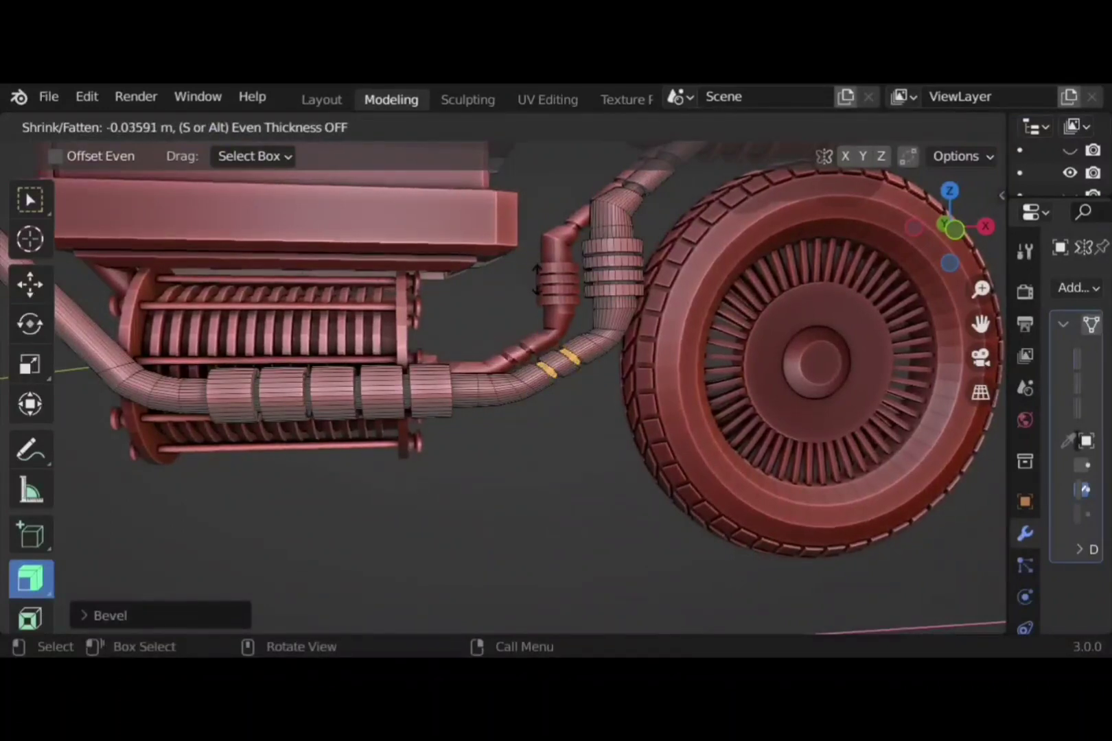
click(539, 278)
click(581, 474)
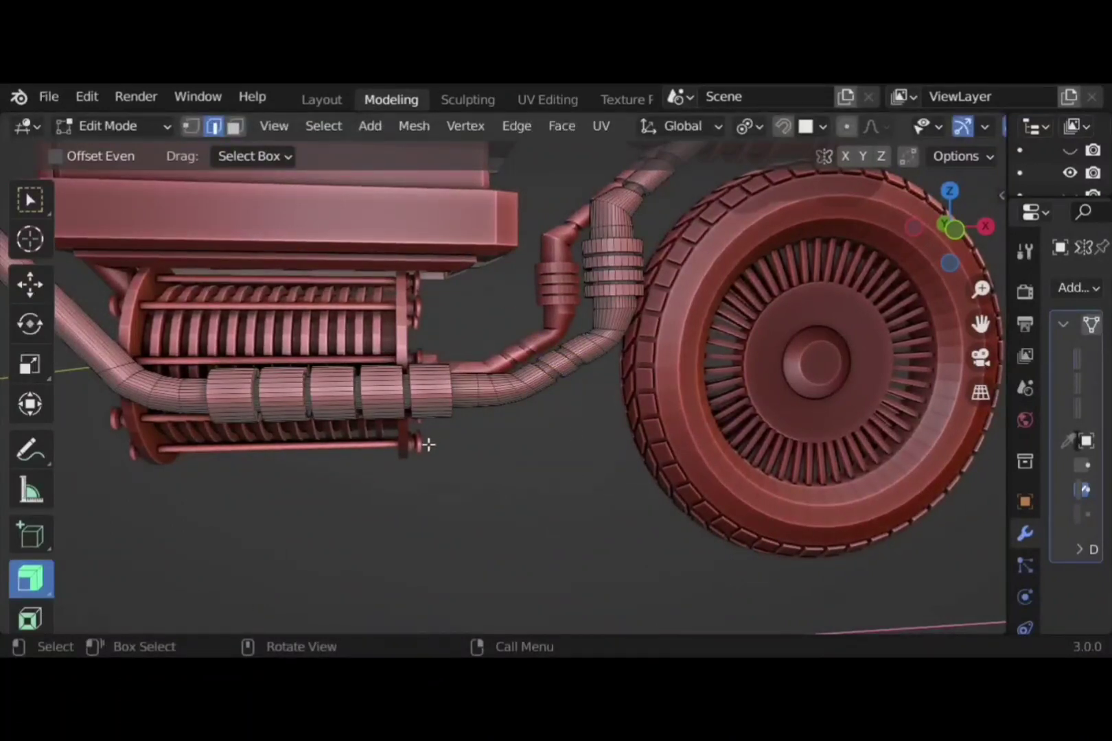
Add two loop cuts to the front vertical pipe and extend the selection with the existing loops above and below them
scroll(481, 431, down, 2)
shift+middle_drag(374, 478, 535, 531)
shift+middle_drag(418, 296, 437, 350)
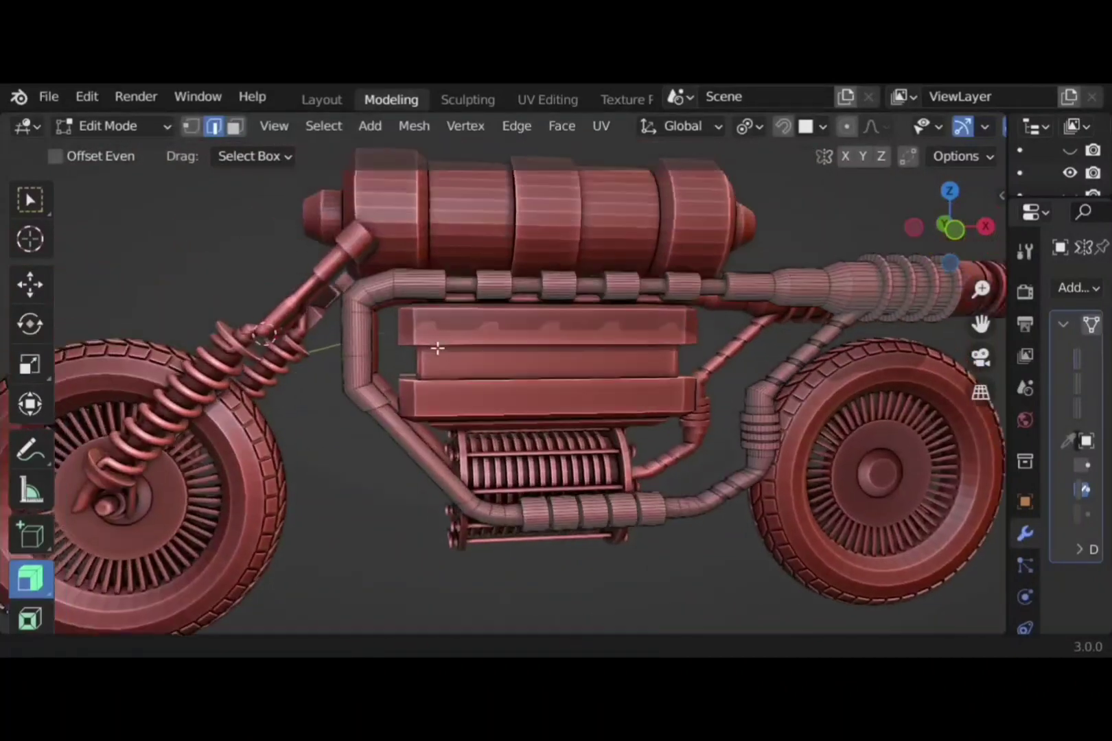
scroll(360, 303, up, 2)
shift+middle_drag(381, 322, 448, 376)
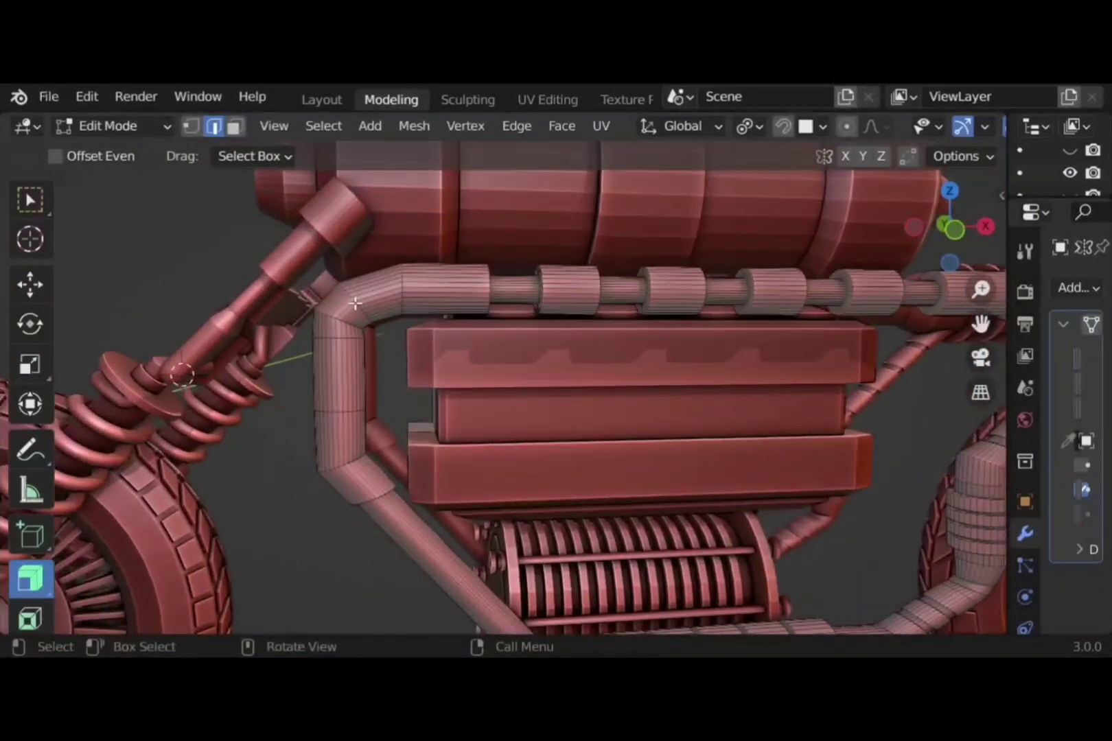
key(ctrl+r)
scroll(327, 368, up, 1)
click(327, 369)
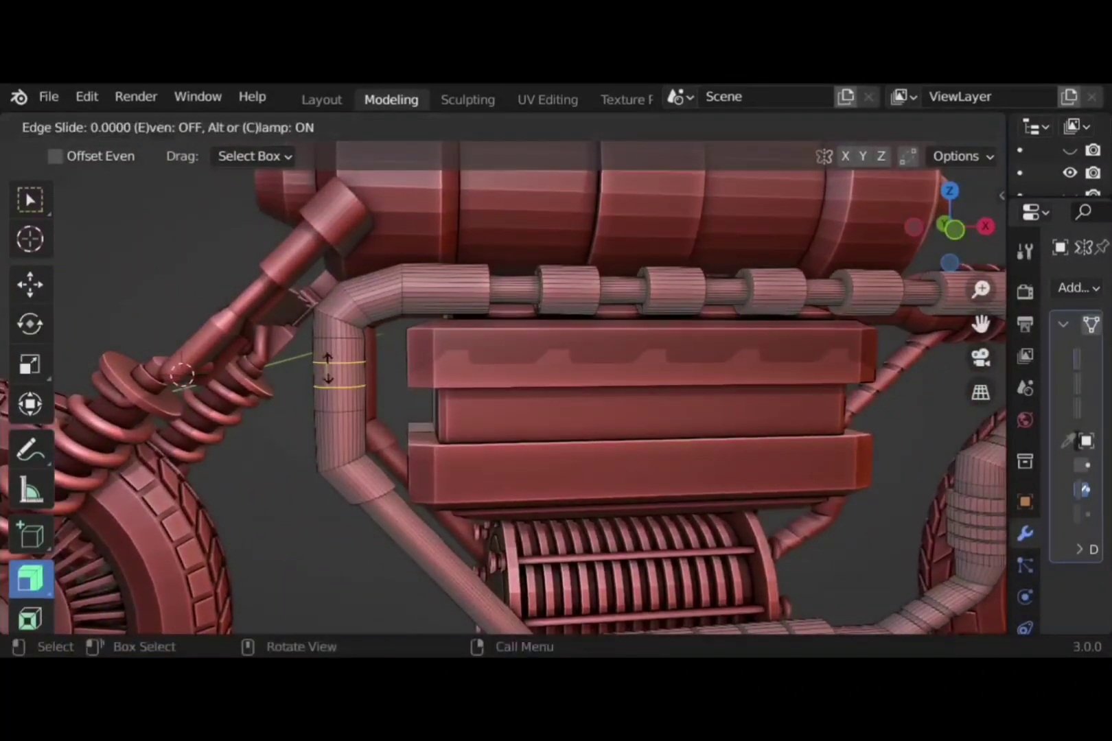
right_click(327, 371)
scroll(335, 411, up, 6)
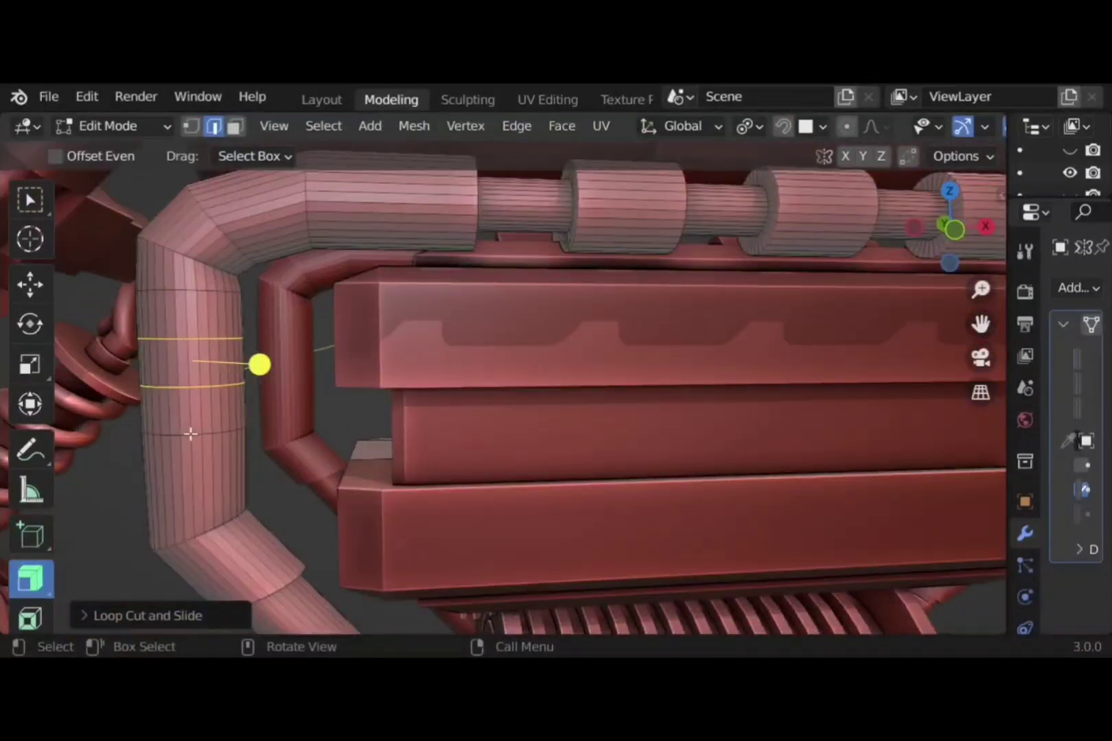
alt+shift+click(197, 434)
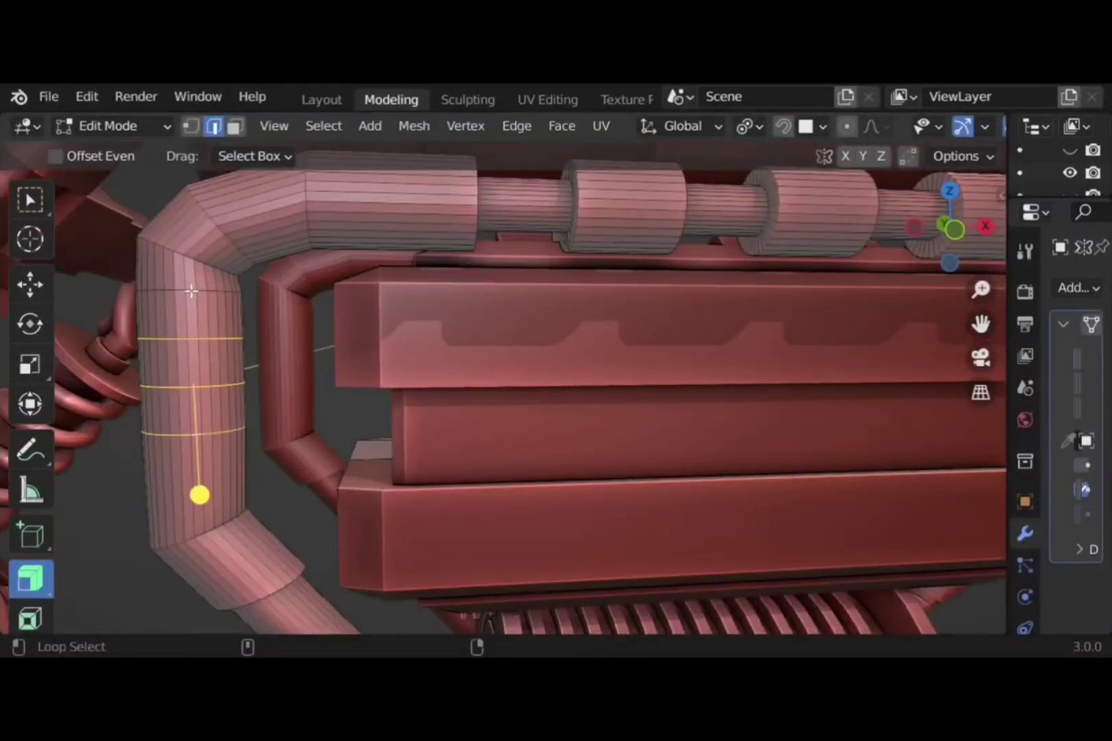
Bevel the four selected front pipe loops into narrow bands and extrude them inward along their normals as grooves
key(ctrl+b)
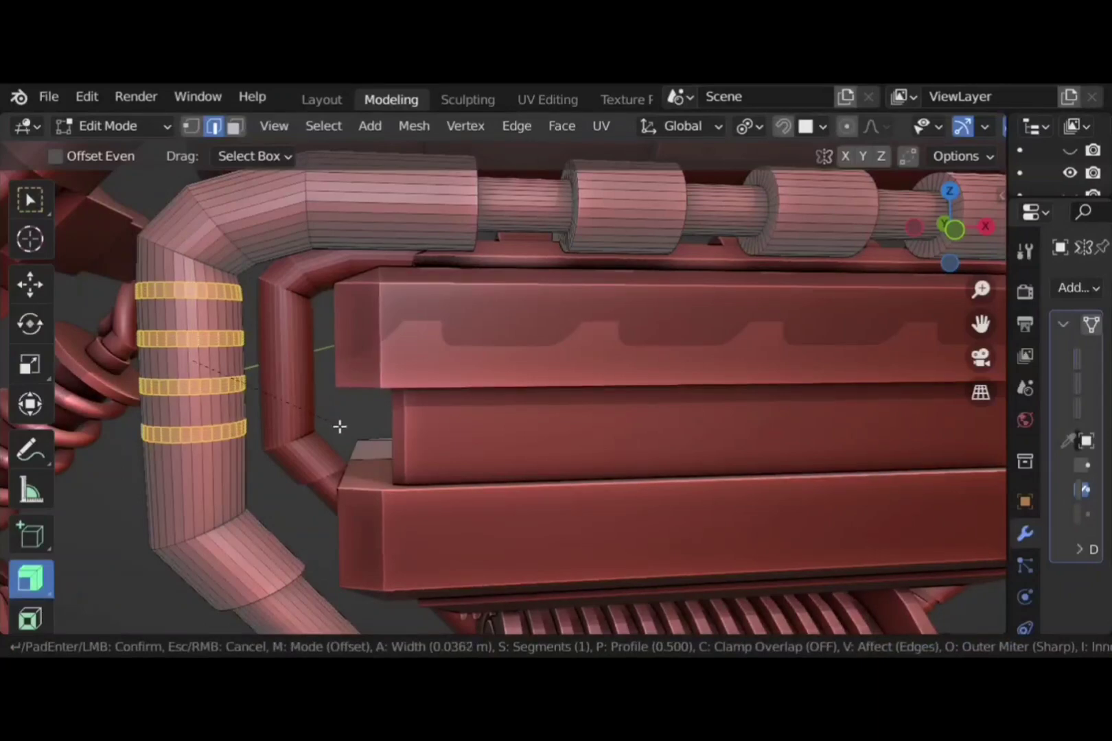
click(388, 431)
drag(192, 244, 246, 385)
Add a loop cut around the upper front bend of the pipe and bevel it into a narrow band
scroll(246, 385, down, 4)
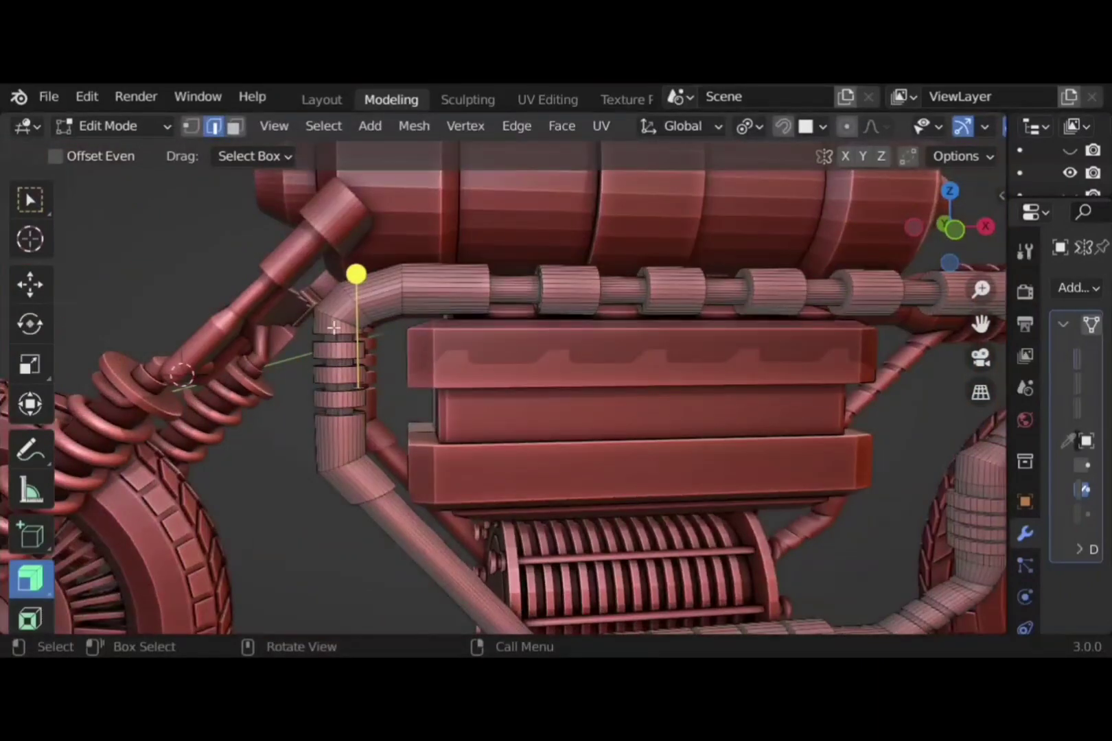
scroll(322, 300, up, 2)
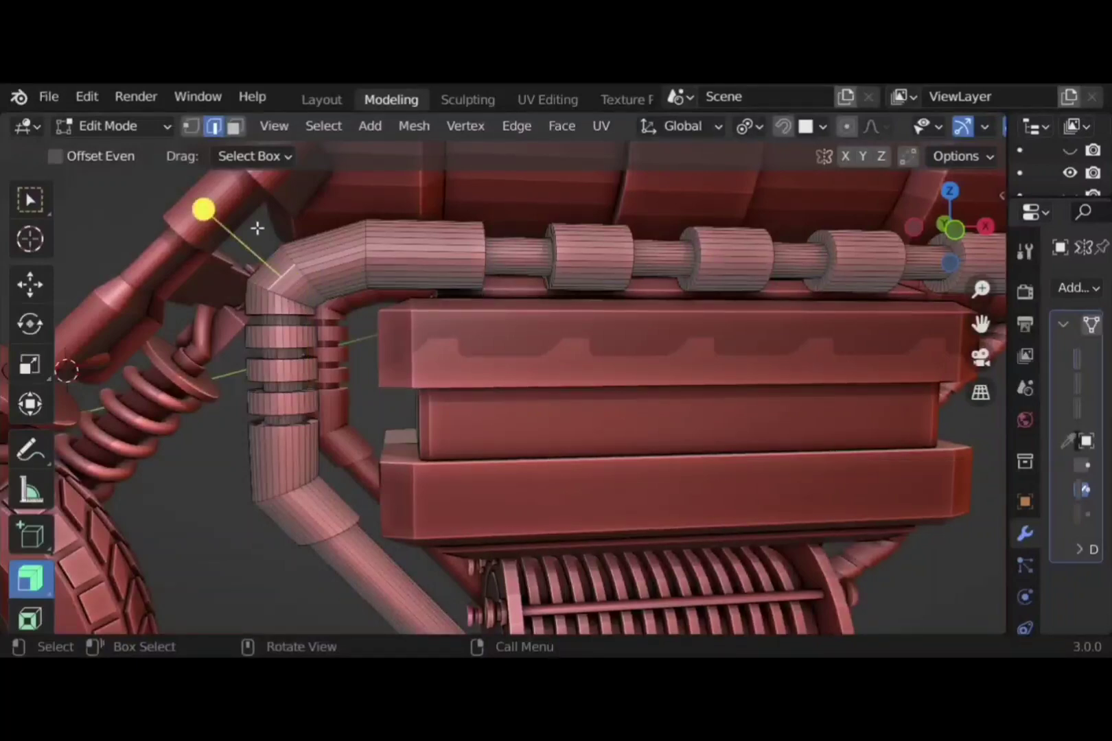
click(289, 275)
key(ctrl+b)
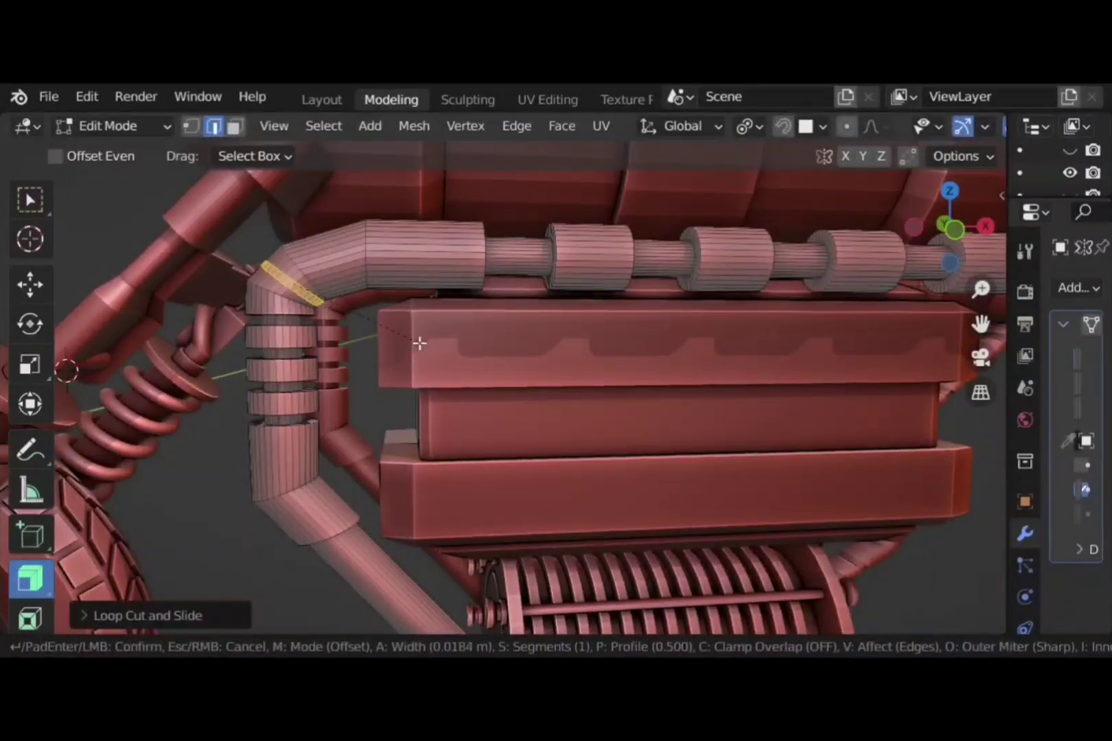
click(418, 342)
Try to extrude the band on the upper front bend outward along its normals, and undo the extrusion
key(alt+s)
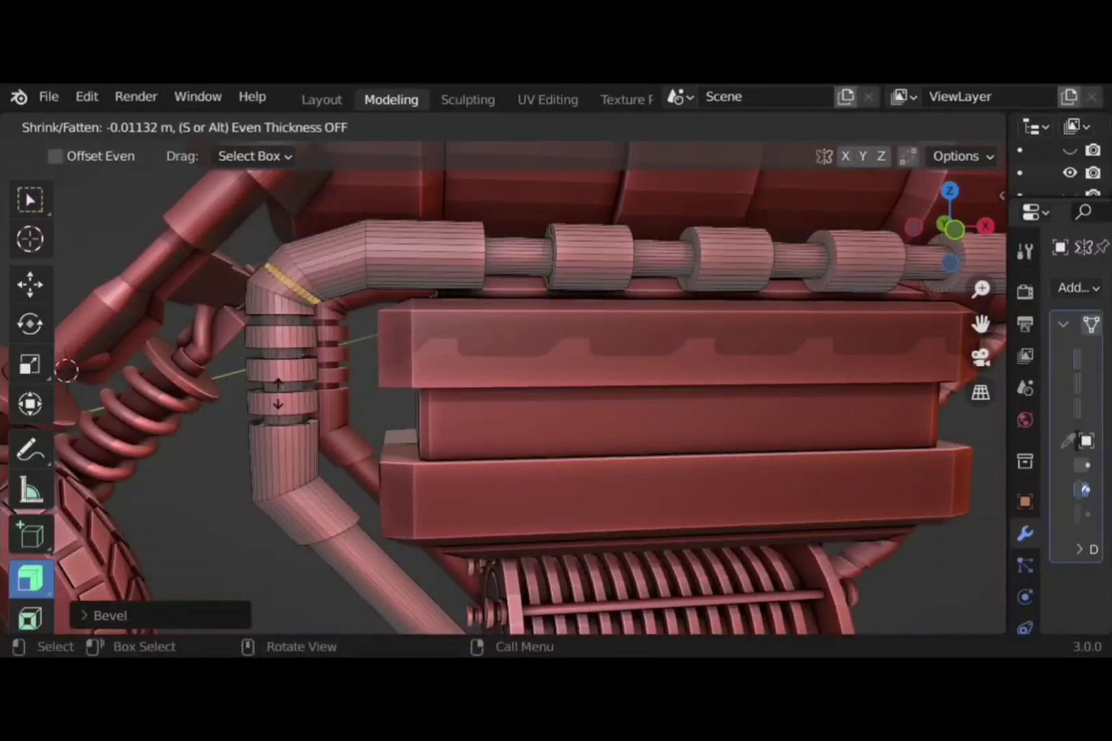
drag(278, 393, 280, 385)
click(205, 455)
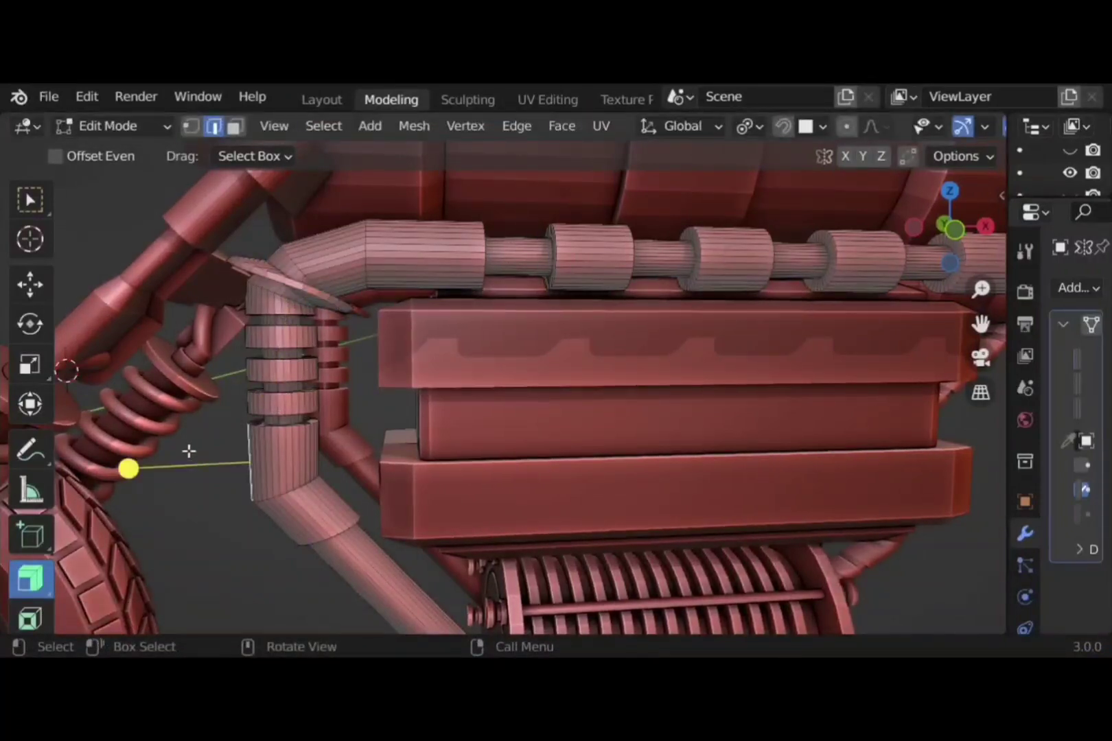
key(ctrl+z)
key(ctrl+z)
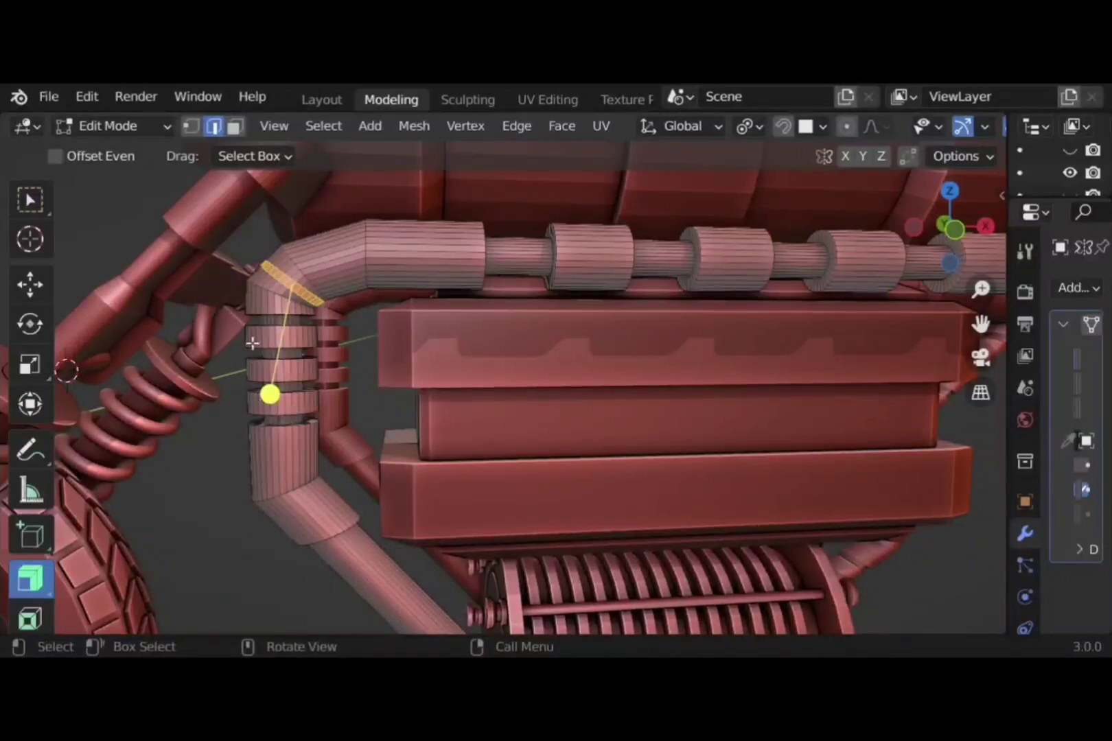
Extrude the band on the upper front bend slightly outward along its normals as a raised ring, and clear the selection
scroll(252, 343, up, 1)
shift+middle_drag(241, 340, 355, 370)
drag(380, 375, 381, 387)
click(298, 417)
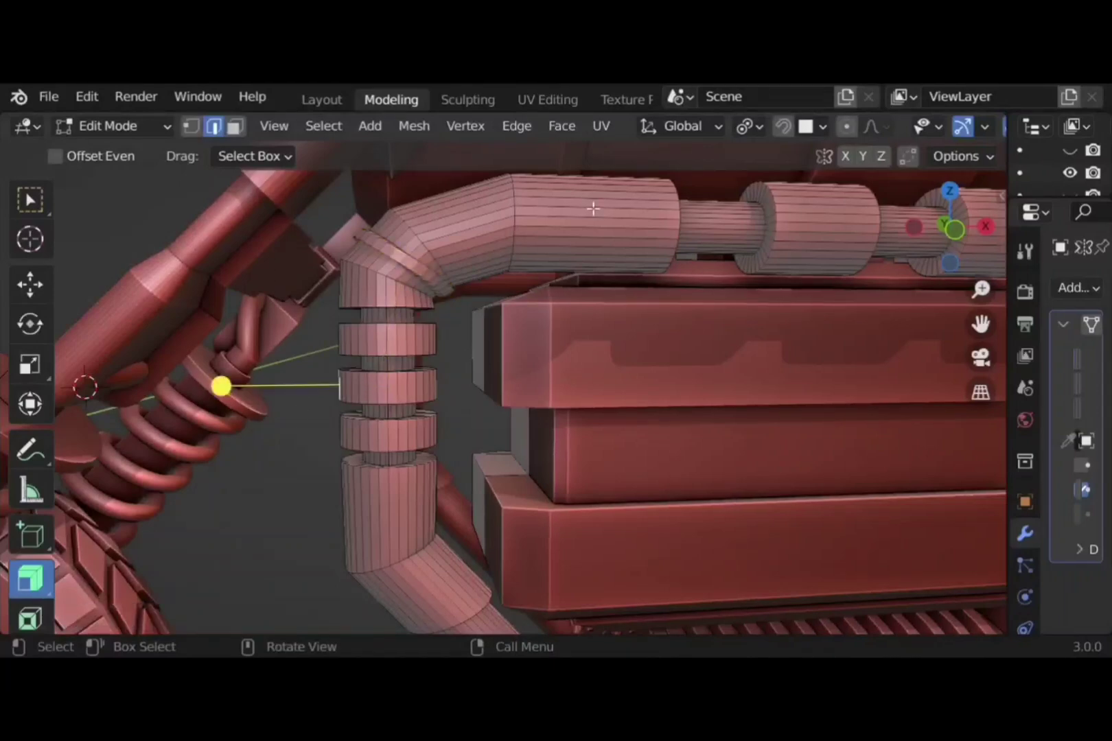
Add two loop cuts to the pipe section between the upper front bend and the horizontal pipe, and bevel them into bands
key(ctrl+r)
click(460, 229)
click(460, 230)
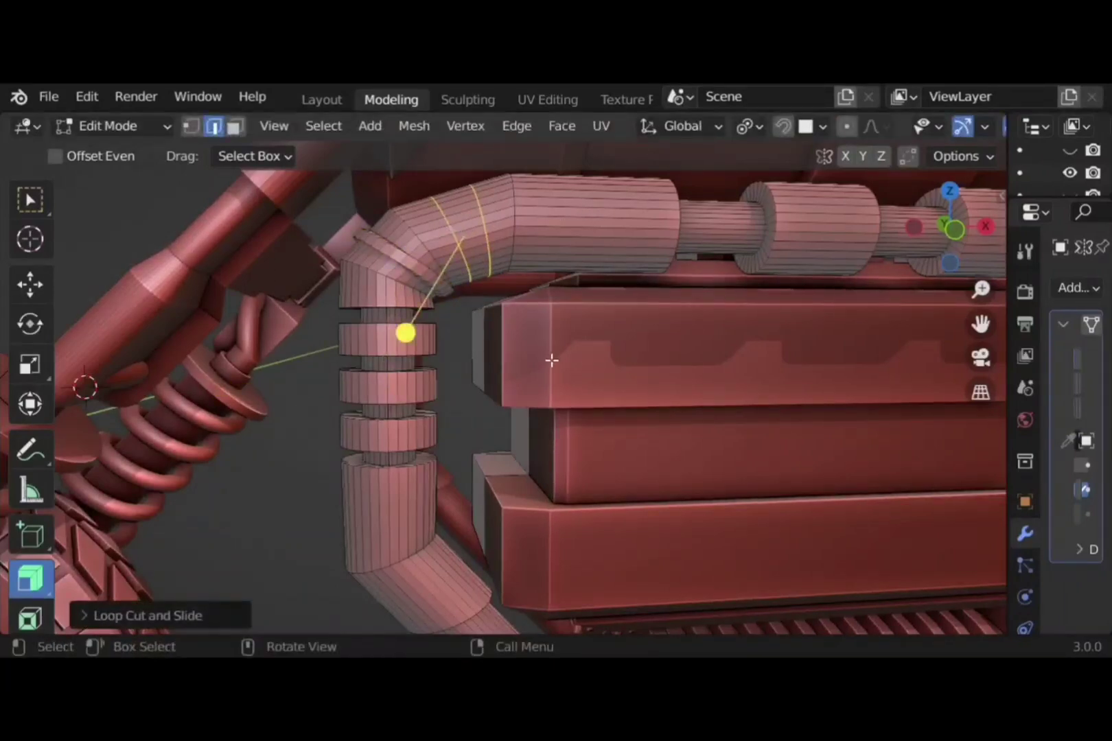
key(ctrl+b)
click(436, 334)
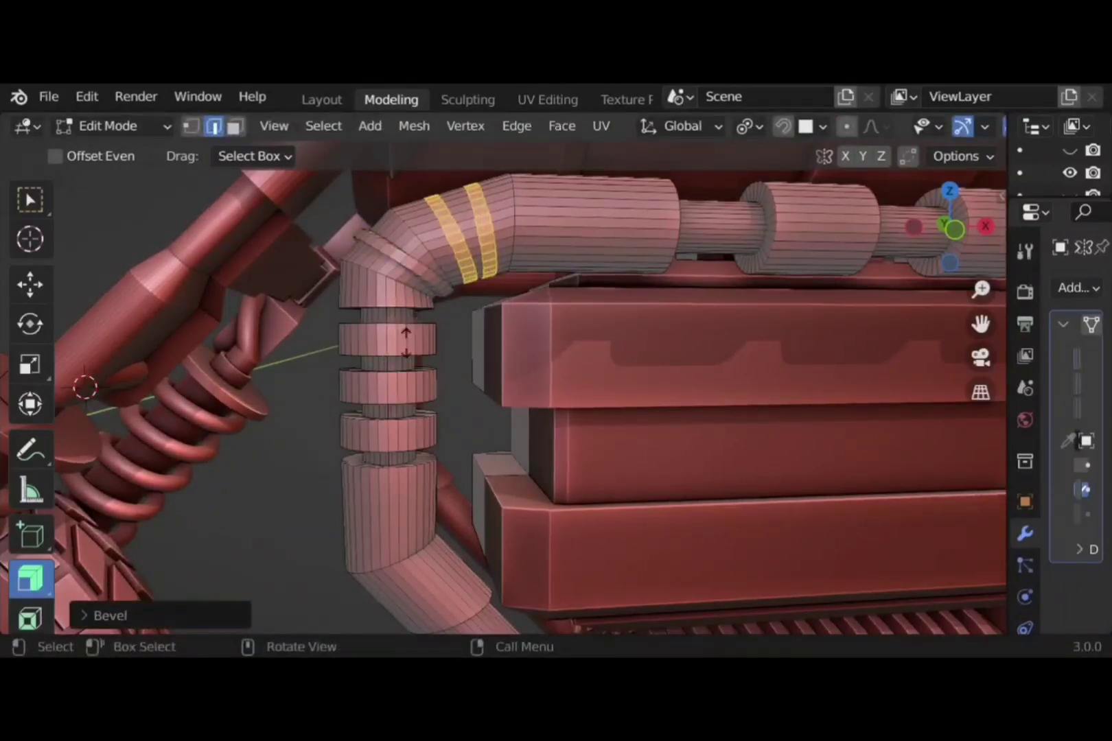
Extrude the two bands behind the upper front bend inward along their normals as grooves, and clear the selection
key(alt+s)
click(414, 341)
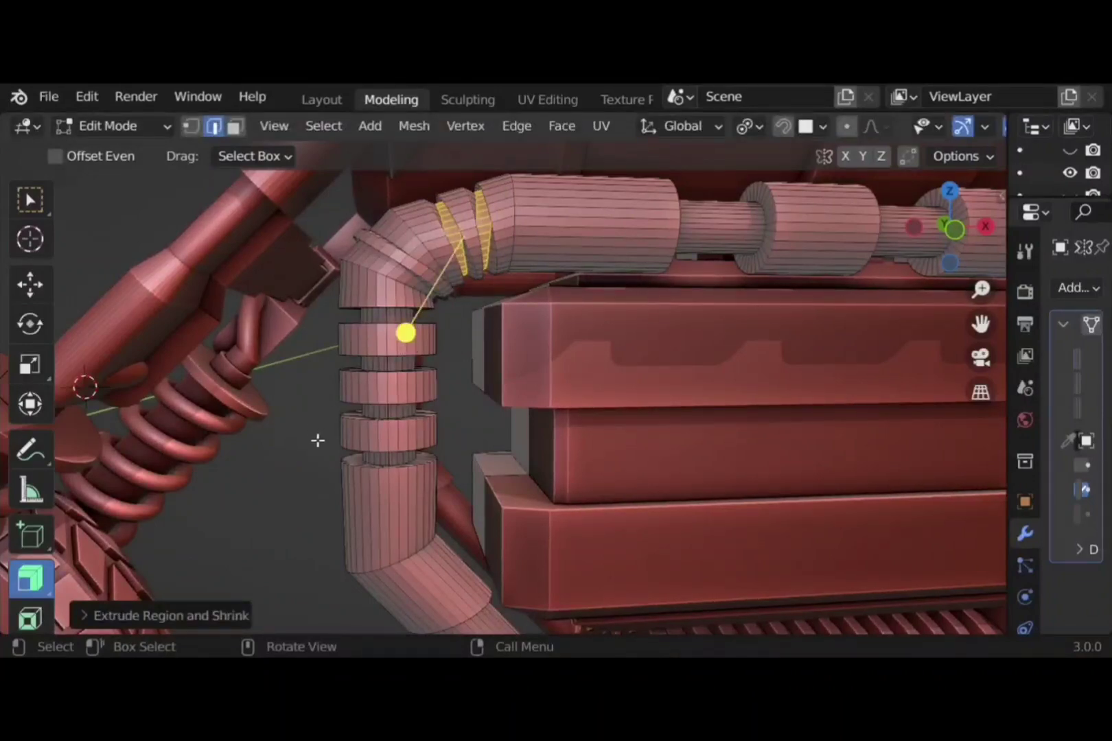
click(317, 441)
Add four centred loop cuts to the sloped front pipe below the engine block and bevel them into bands
scroll(321, 396, down, 5)
middle_drag(497, 389, 365, 417)
scroll(368, 424, down, 3)
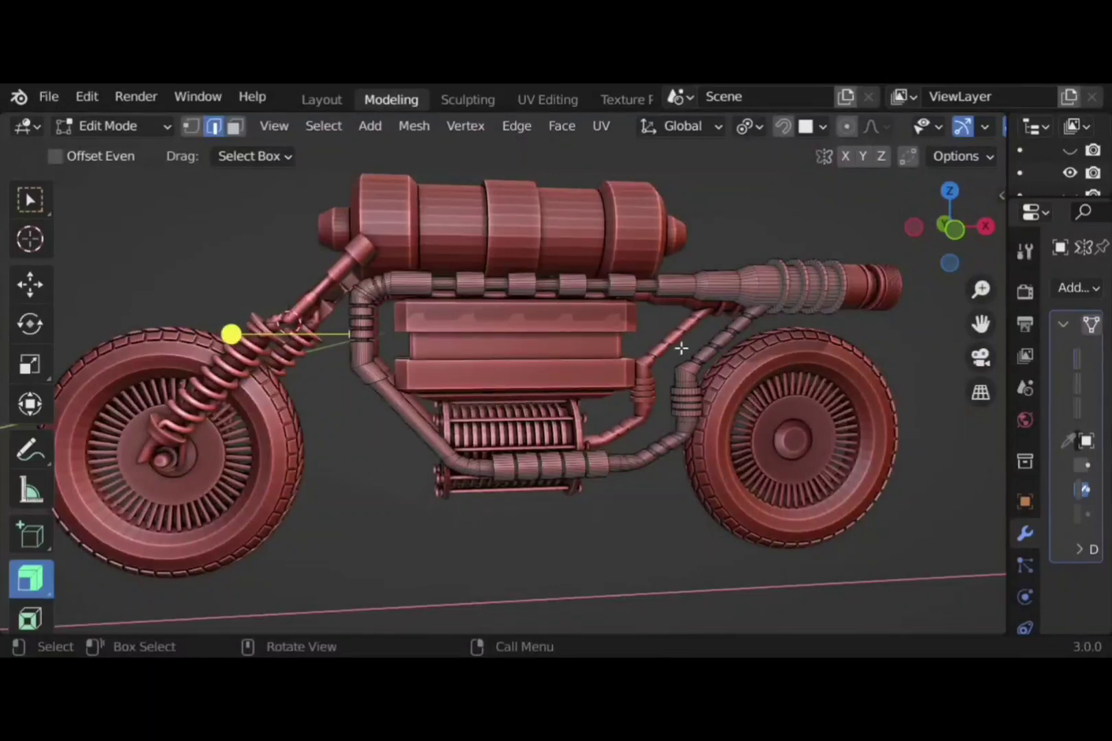
shift+middle_drag(681, 348, 527, 354)
shift+middle_drag(370, 403, 431, 441)
scroll(431, 441, up, 3)
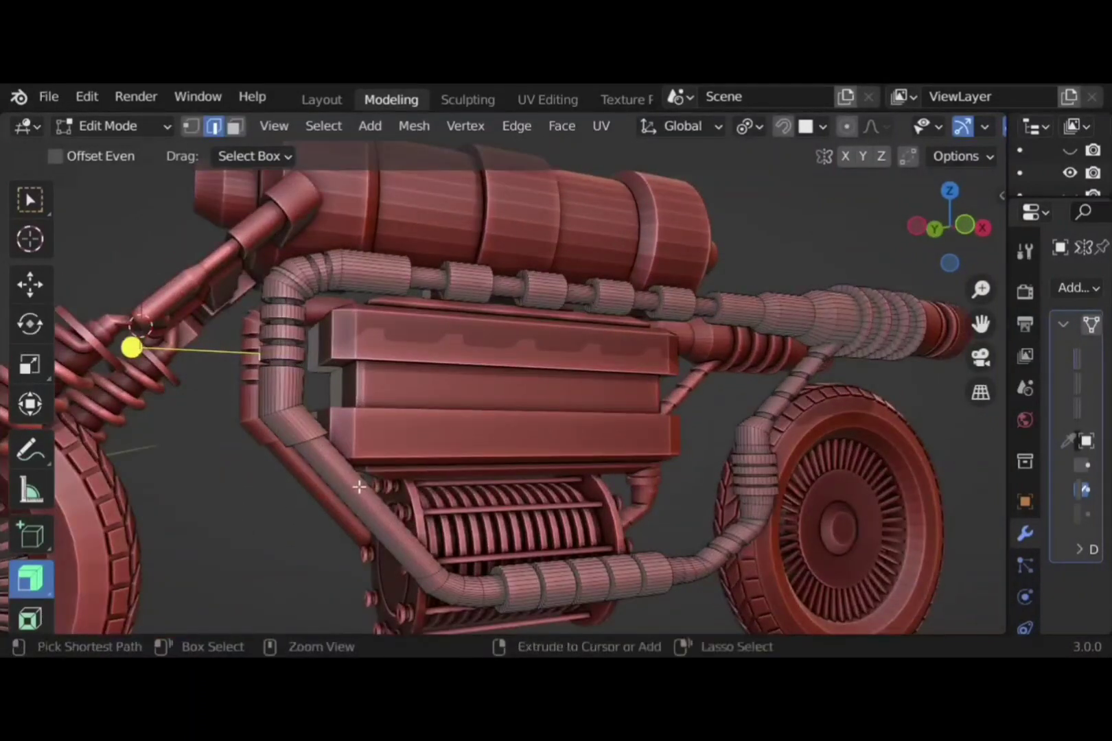
key(ctrl+r)
click(358, 487)
right_click(359, 488)
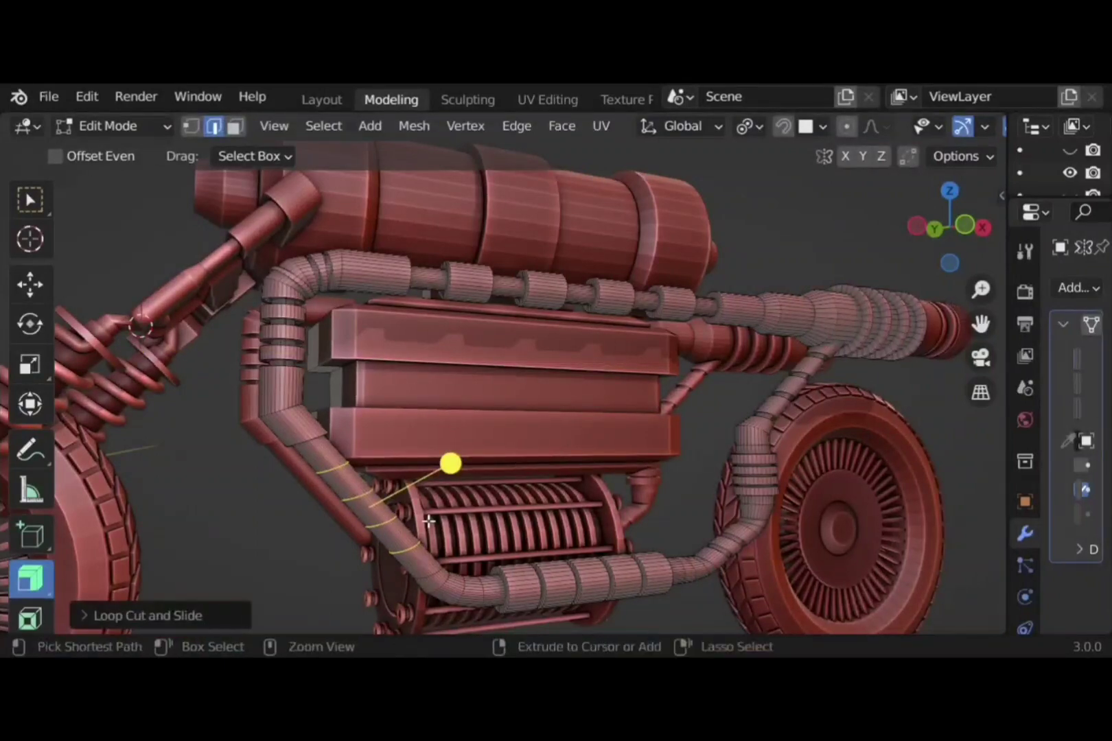
key(ctrl+b)
click(439, 526)
Try to extrude the four bands on the sloped front pipe outward along their normals as raised rings
middle_drag(440, 526, 365, 396)
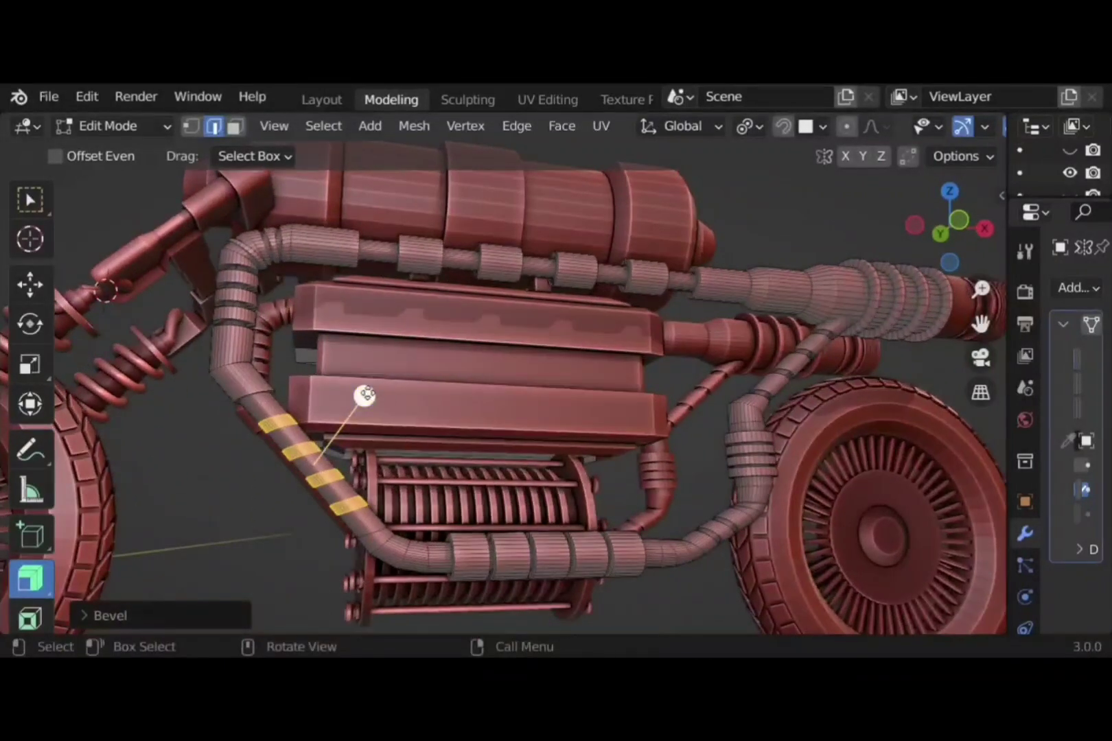
key(alt+s)
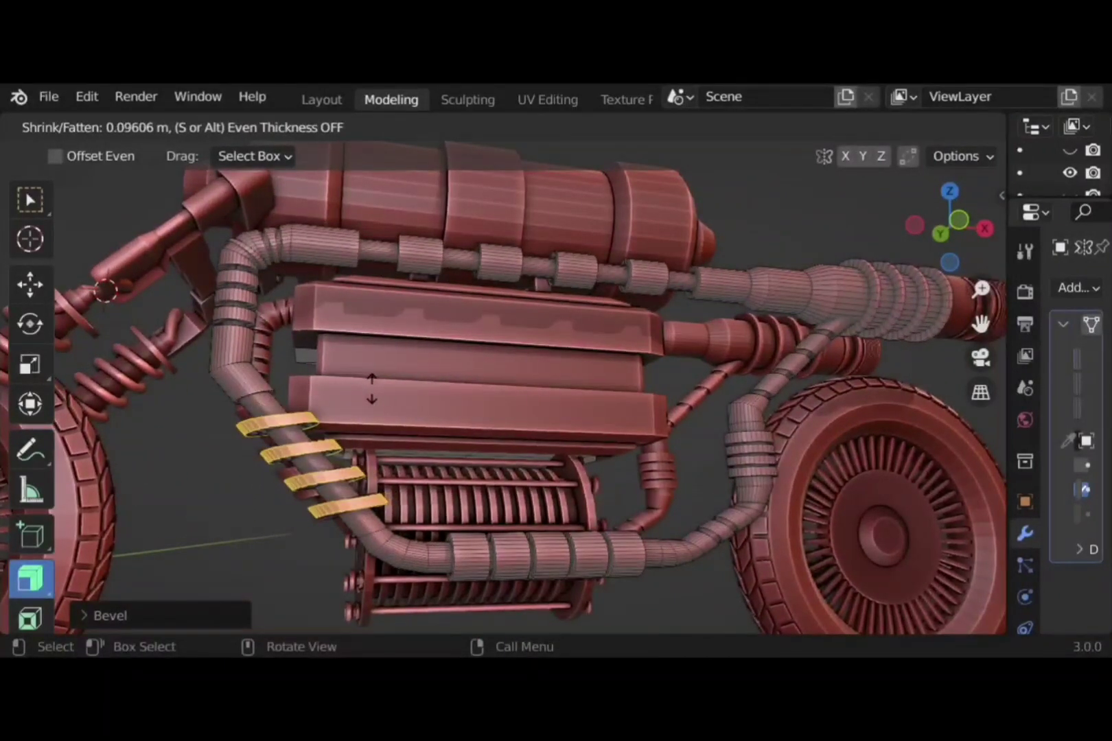
click(384, 456)
click(151, 506)
Undo the four bands on the sloped front pipe and return to Object Mode
scroll(224, 481, down, 8)
middle_drag(261, 501, 440, 558)
key(Tab)
middle_drag(545, 539, 567, 511)
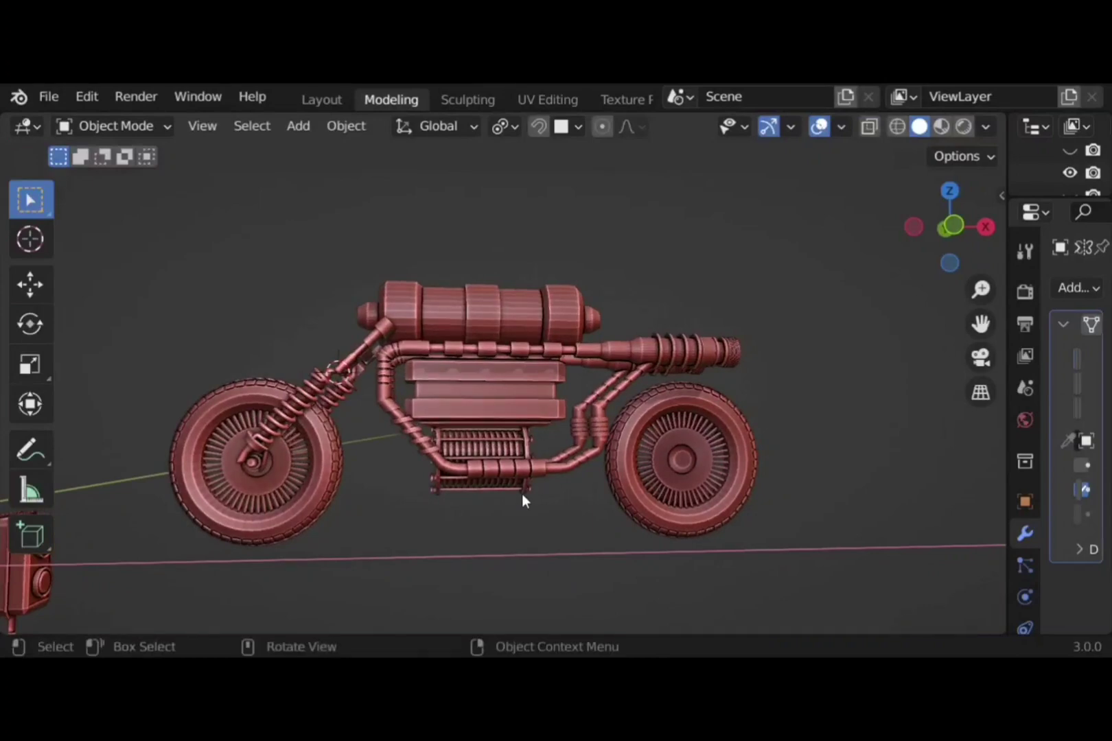
key(Tab)
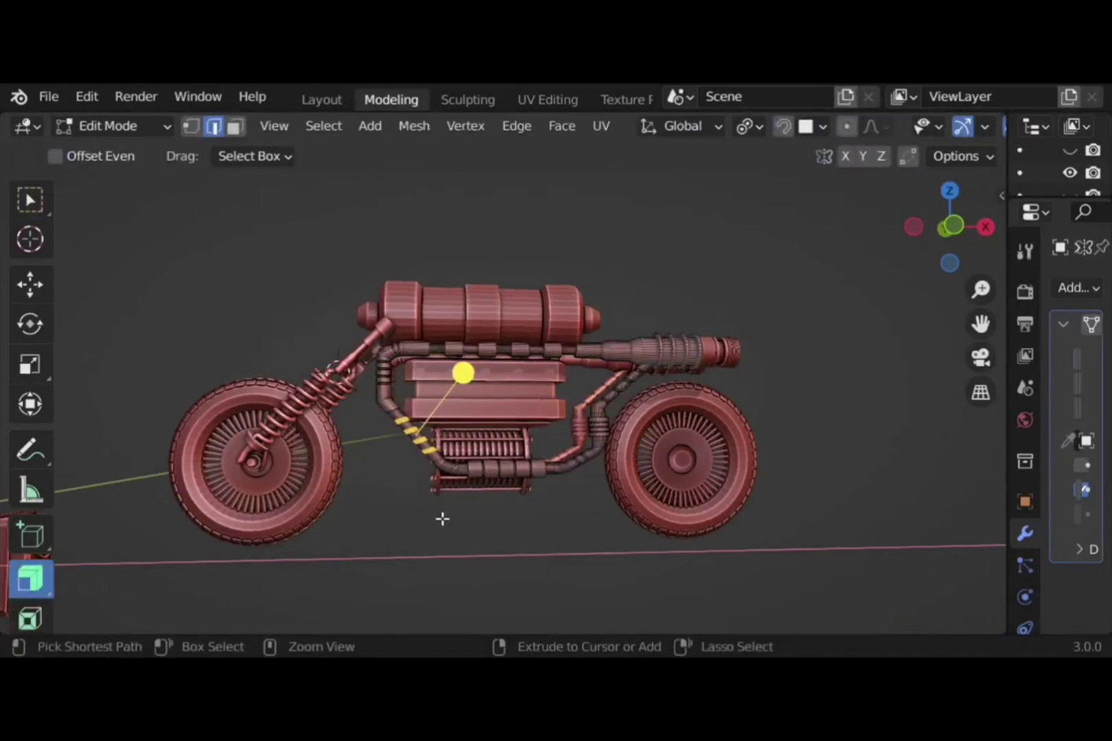
key(Tab)
click(427, 504)
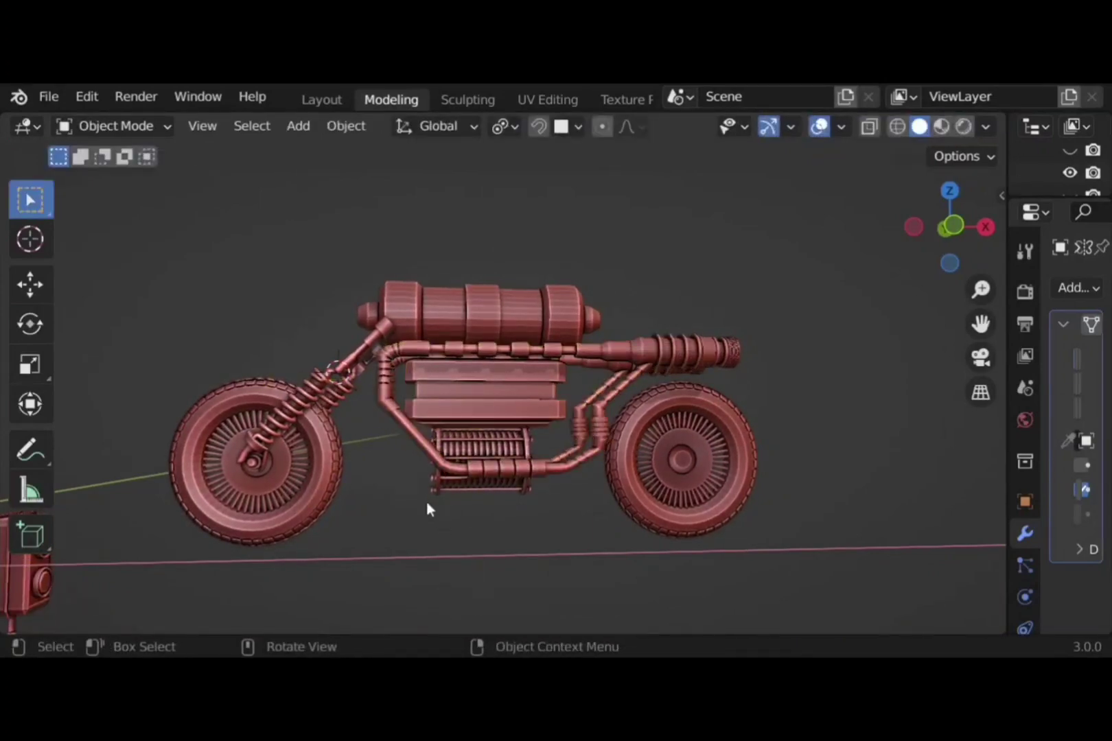
Scale down the finned cylinder beneath the engine block
middle_drag(427, 505, 529, 524)
click(508, 480)
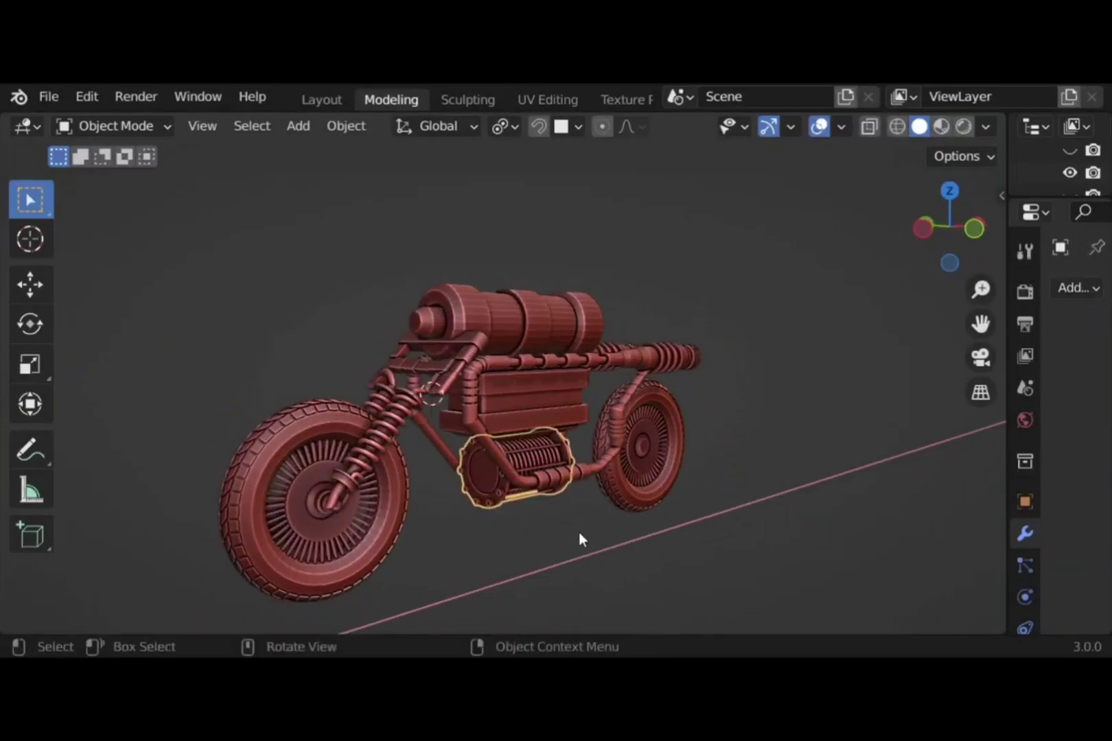
key(s)
middle_drag(619, 530, 482, 449)
Add a Catenary knot curve between the finned cylinder and the exhaust pipe frame
shift+click(291, 386)
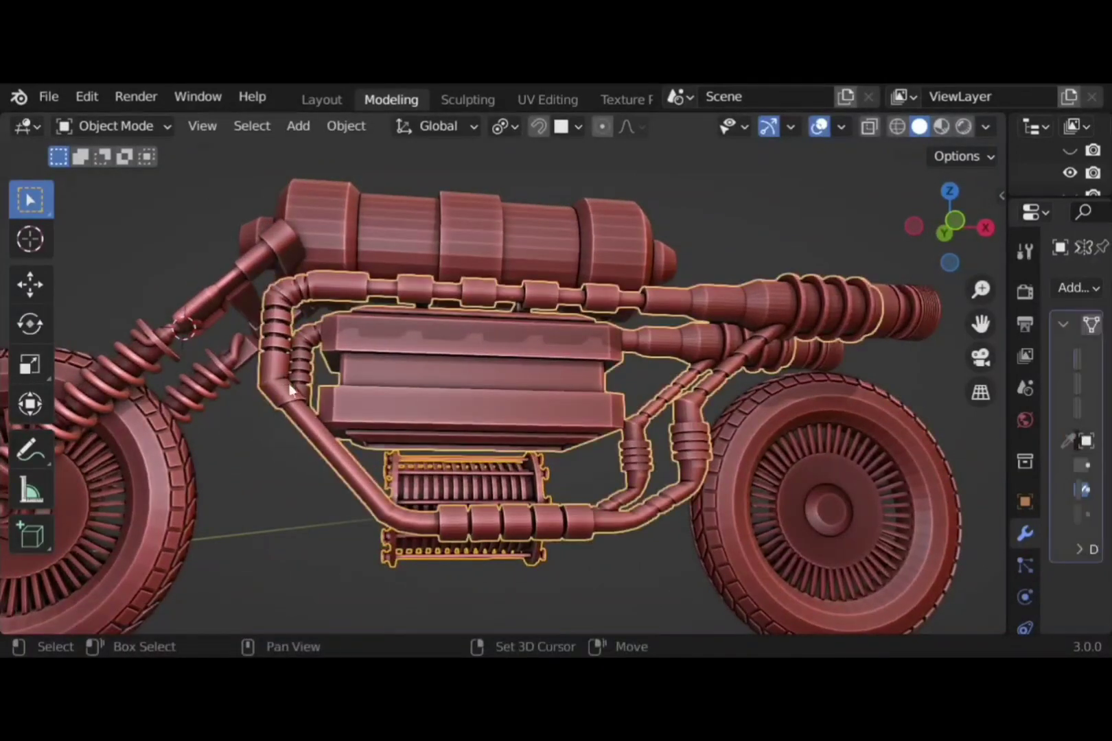
click(297, 133)
mouse_move(401, 183)
mouse_move(547, 637)
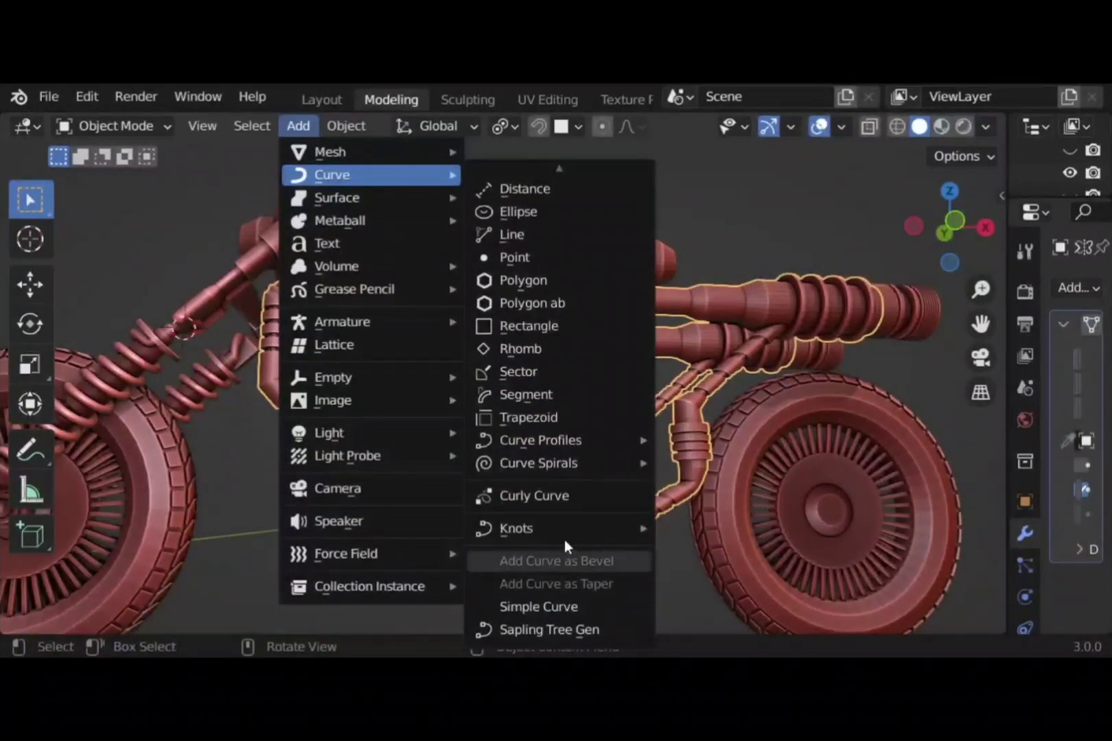
mouse_move(552, 530)
click(717, 536)
middle_drag(628, 561, 502, 576)
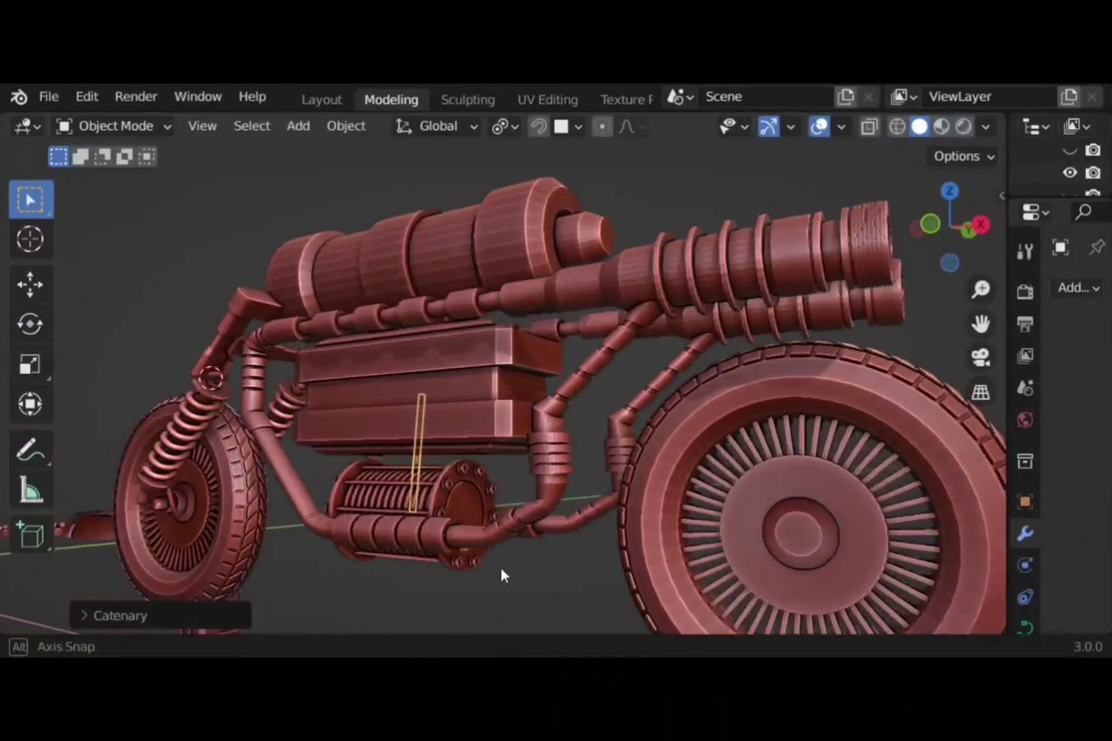
Set the catenary curve's a value to 5.330, and delete the curve
click(125, 613)
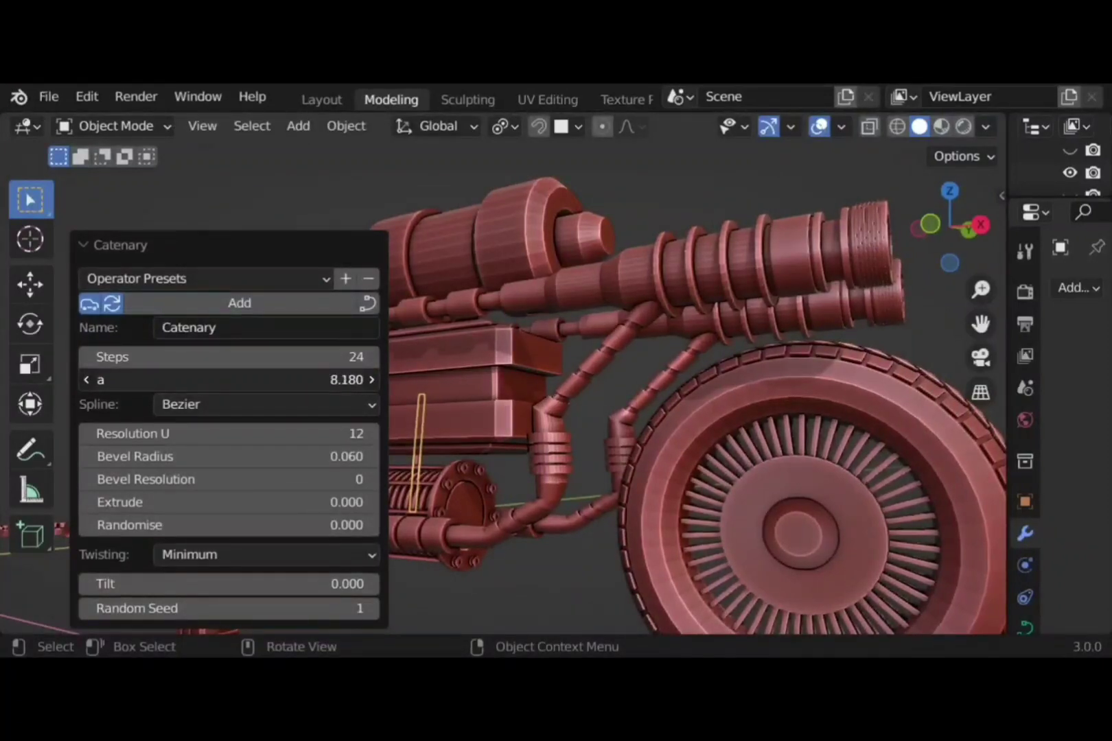
drag(227, 379, 172, 380)
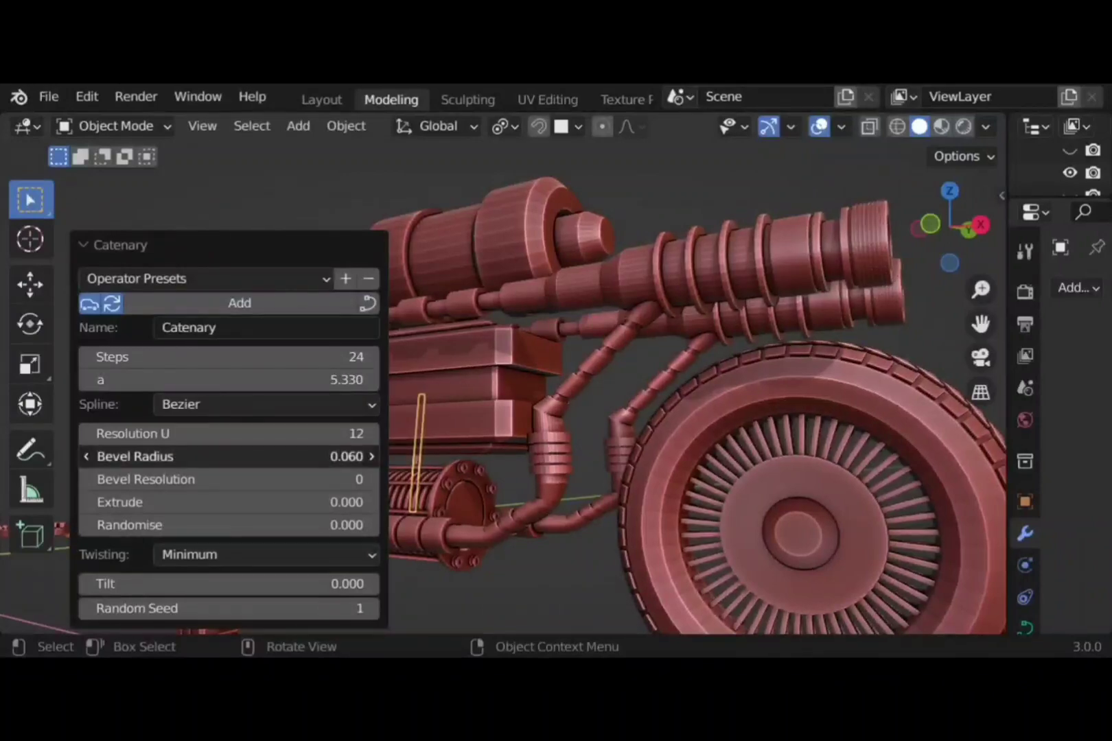
click(120, 246)
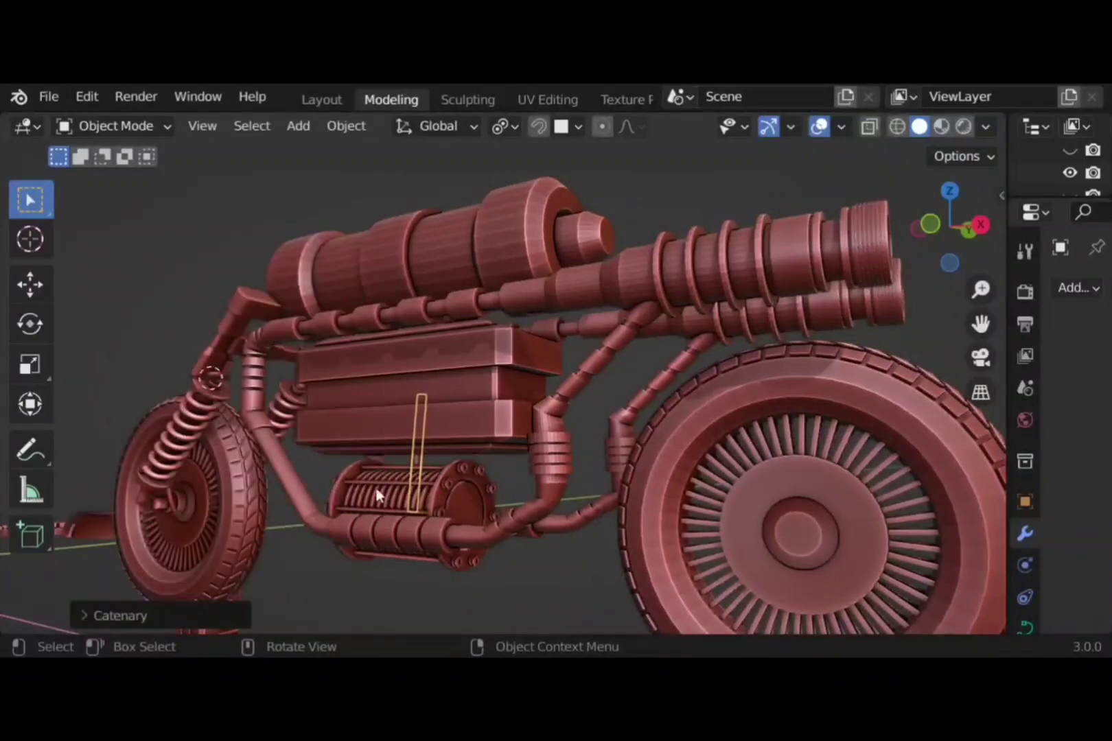
middle_drag(377, 495, 530, 461)
key(Delete)
Move the finned cylinder beneath the engine block slightly upward along the Z axis
click(529, 462)
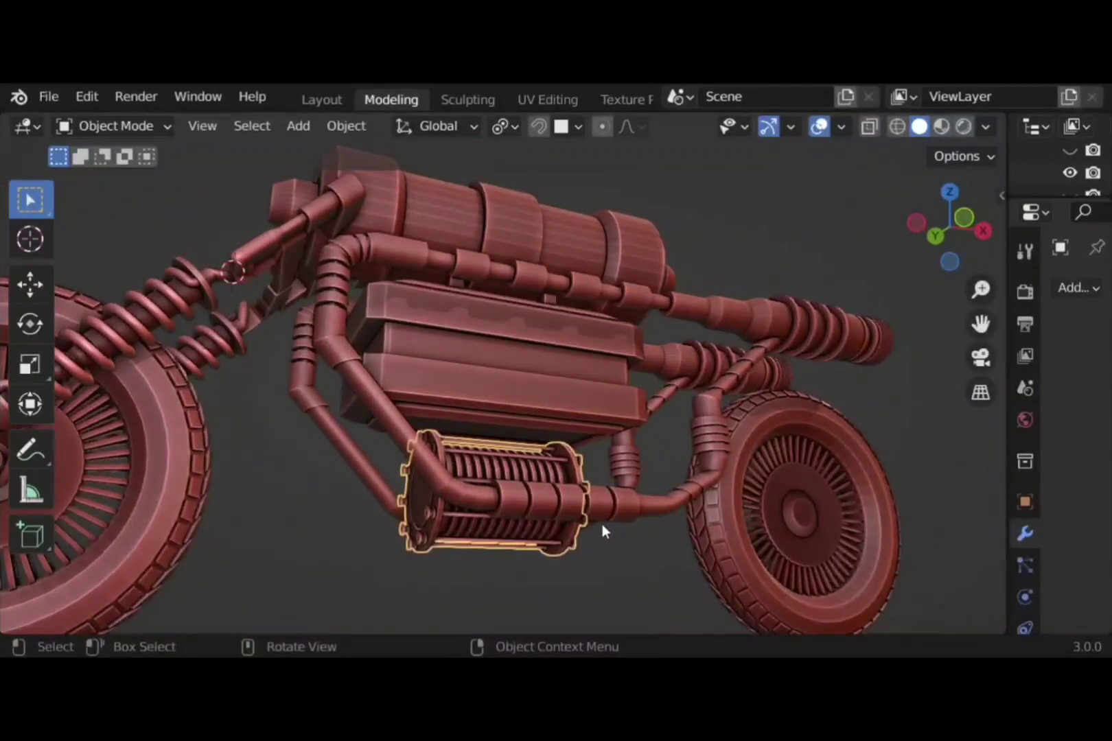
click(976, 226)
middle_drag(813, 324, 650, 504)
key(g)
key(z)
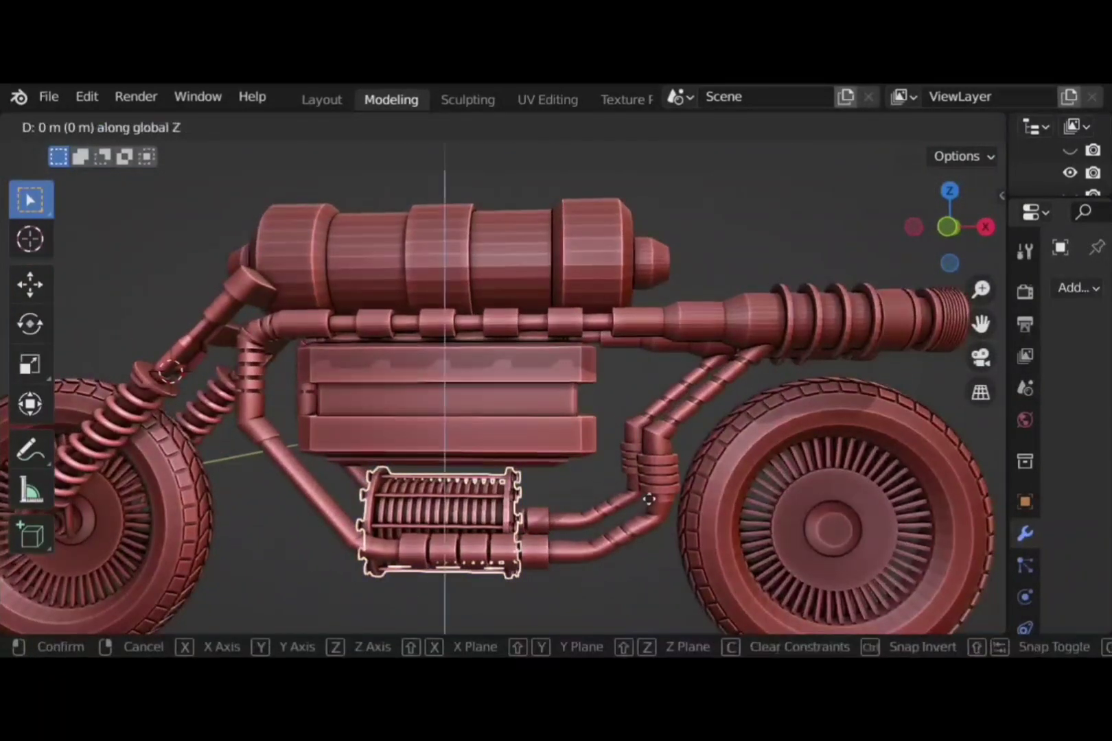
click(650, 500)
click(290, 553)
Widen the rear wheel by scaling it along the Y axis, and clear the selection
scroll(290, 542, down, 3)
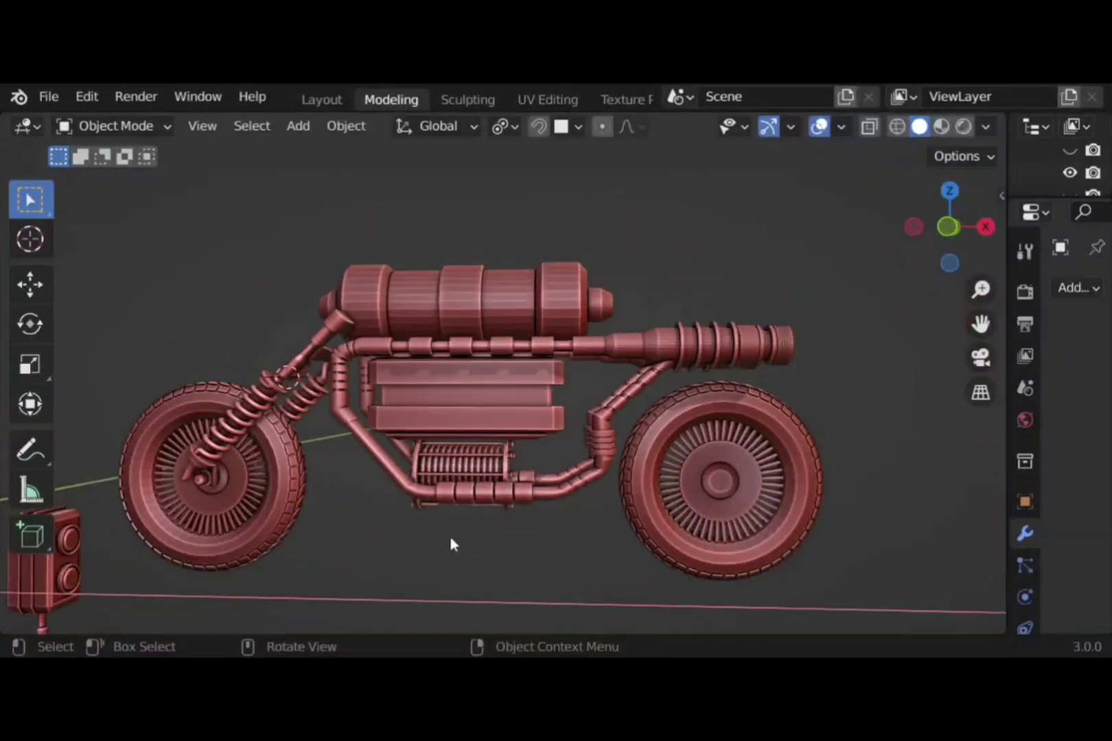
middle_drag(314, 397, 731, 444)
middle_drag(907, 442, 702, 395)
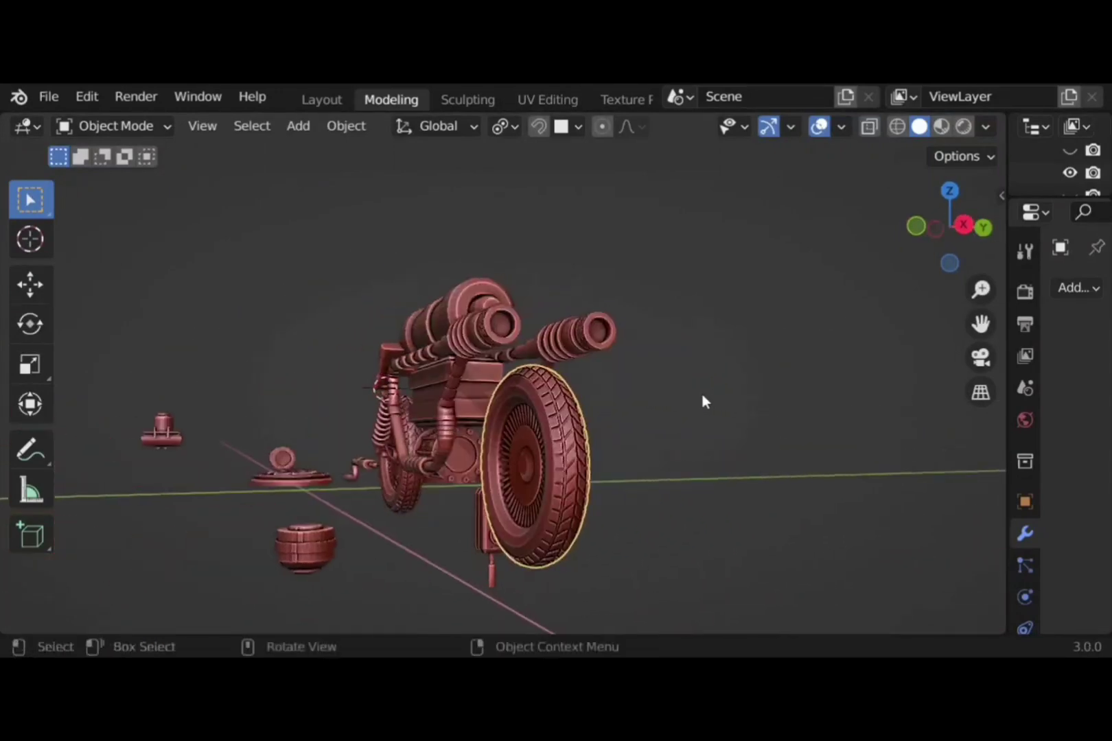
key(s)
key(y)
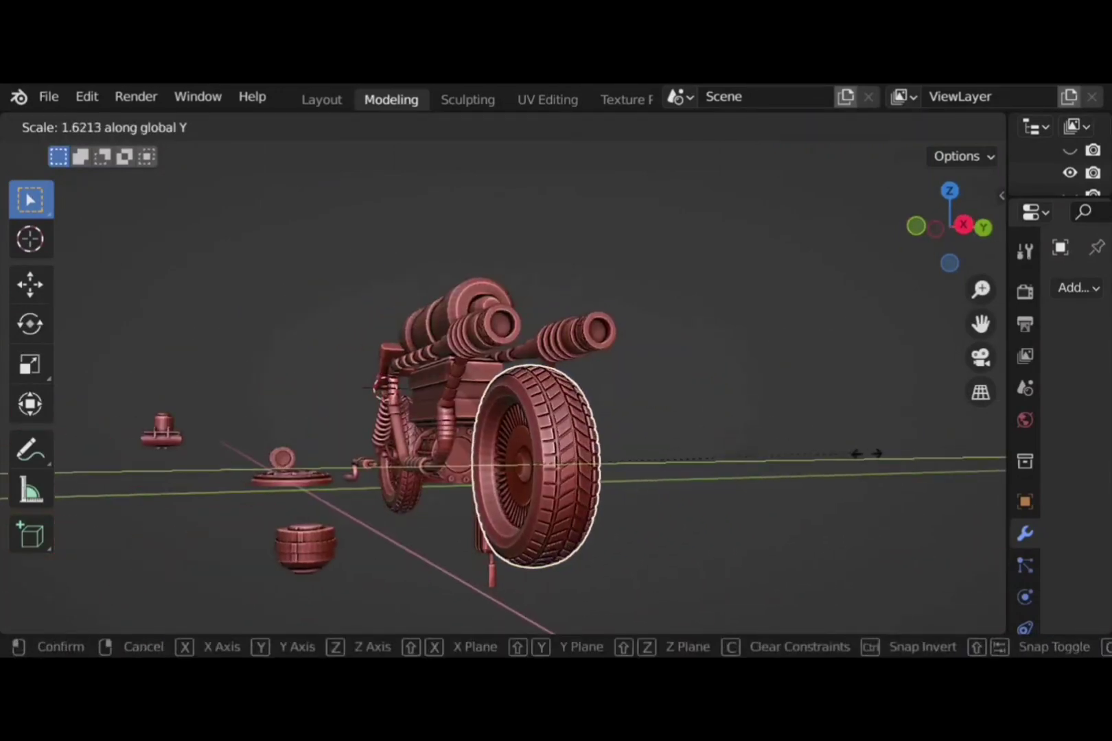
click(904, 464)
middle_drag(854, 427, 670, 509)
click(505, 526)
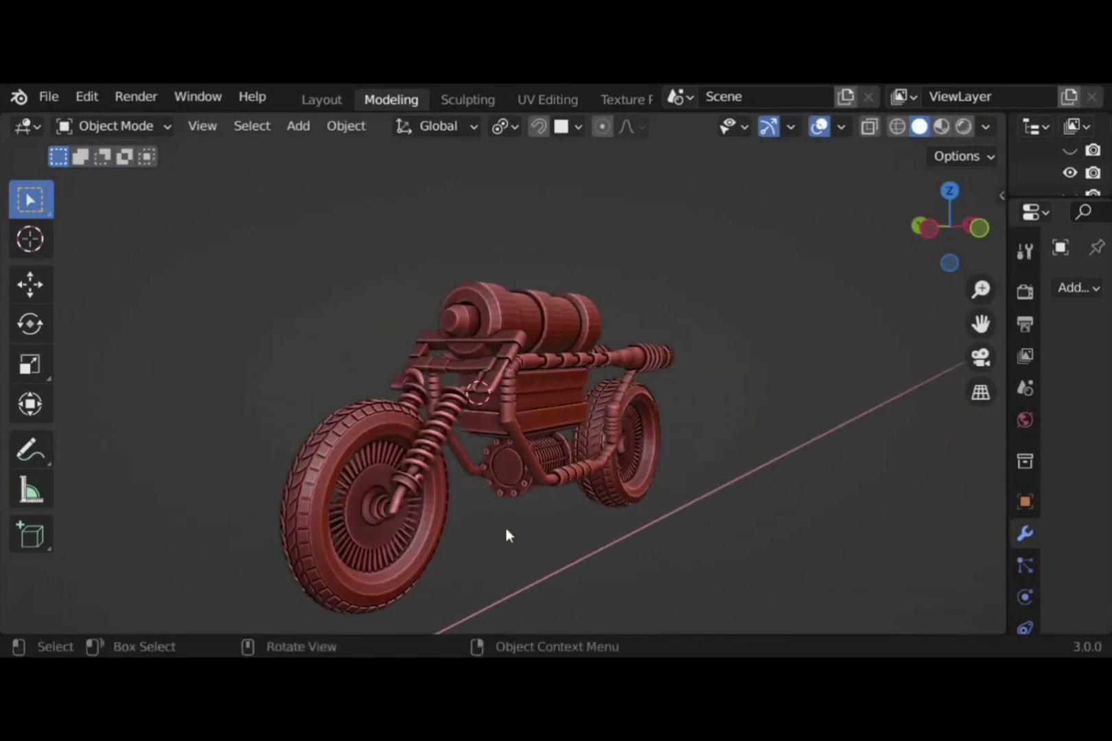
Duplicate the coil springs of the front suspension and place the copy along the X axis over the rear wheel
middle_drag(505, 527, 464, 493)
shift+click(426, 455)
middle_drag(660, 515, 692, 531)
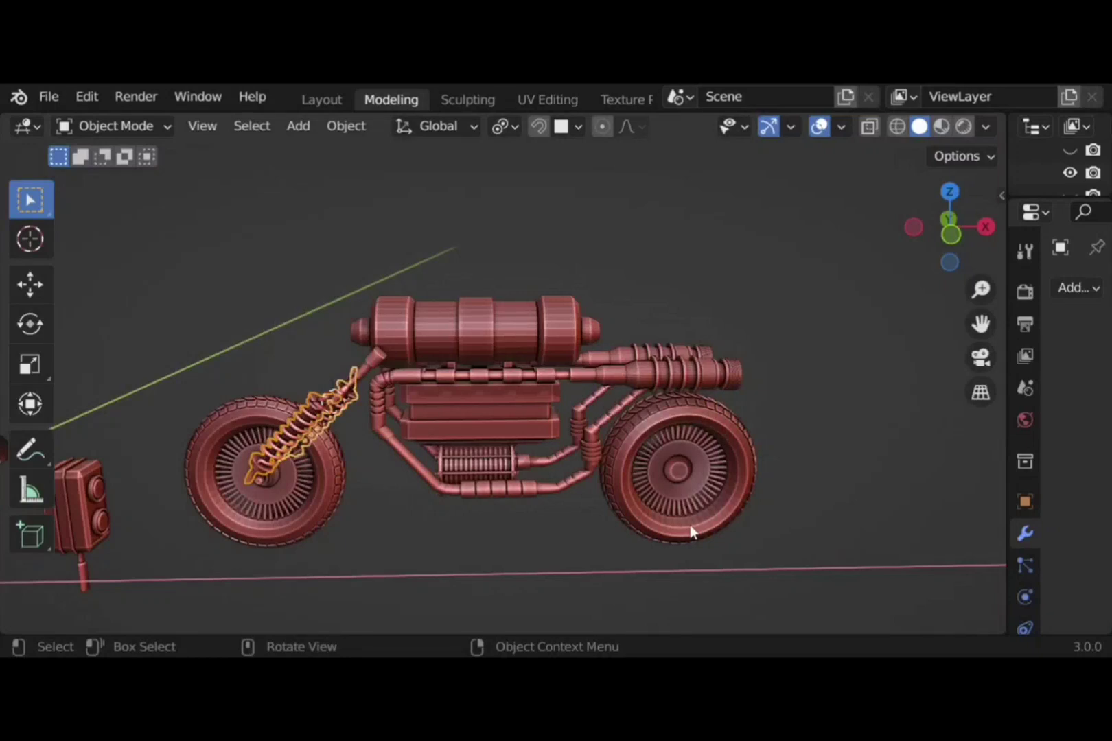
click(952, 234)
key(g)
key(x)
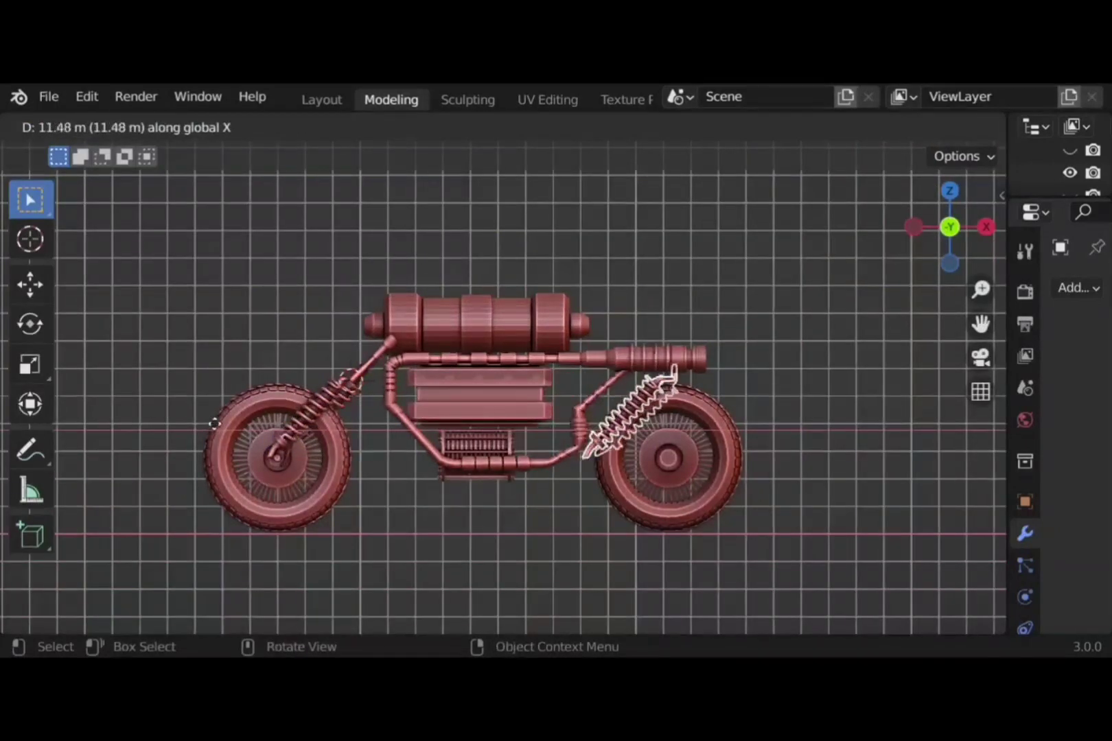
click(349, 477)
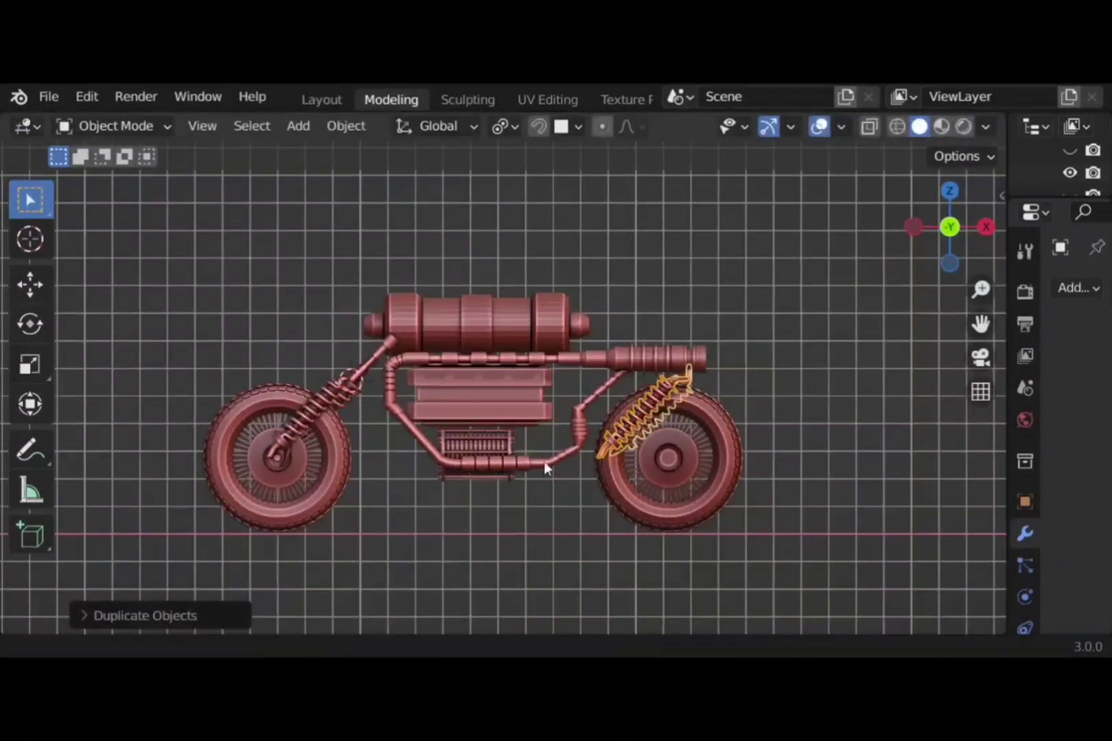
shift+middle_drag(544, 467, 556, 432)
click(954, 232)
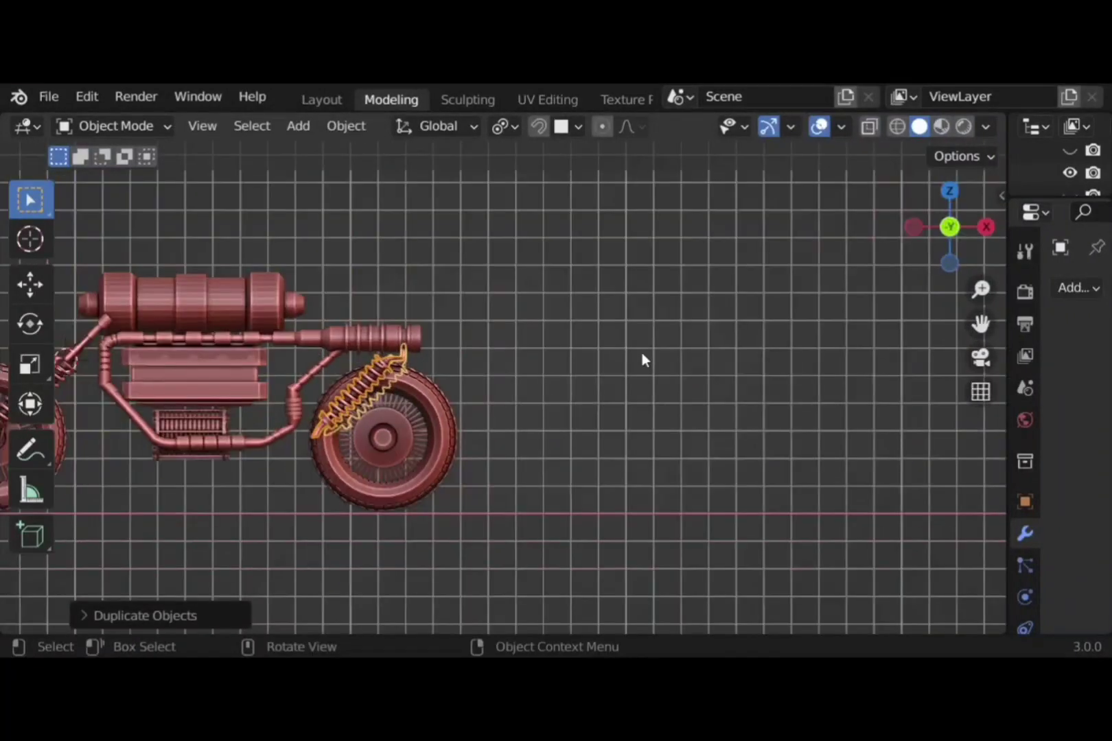
Rotate the copied coil springs by 90° and raise them about 1.18 m along the Z axis
text(r90)
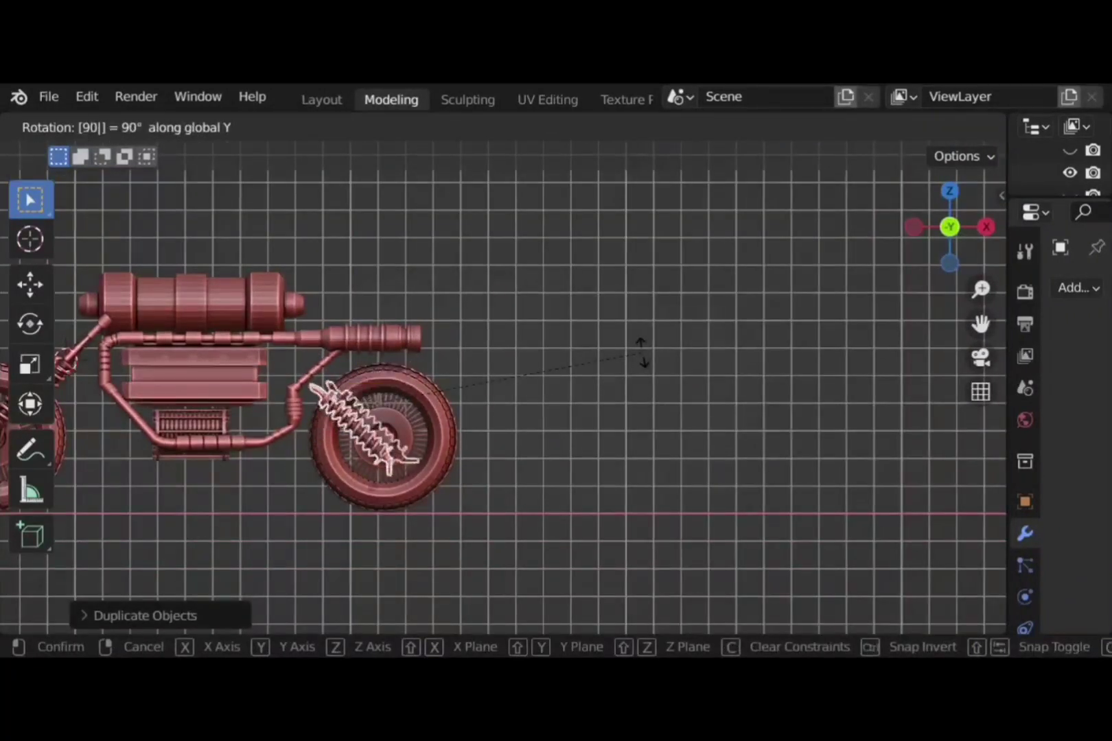
key(Return)
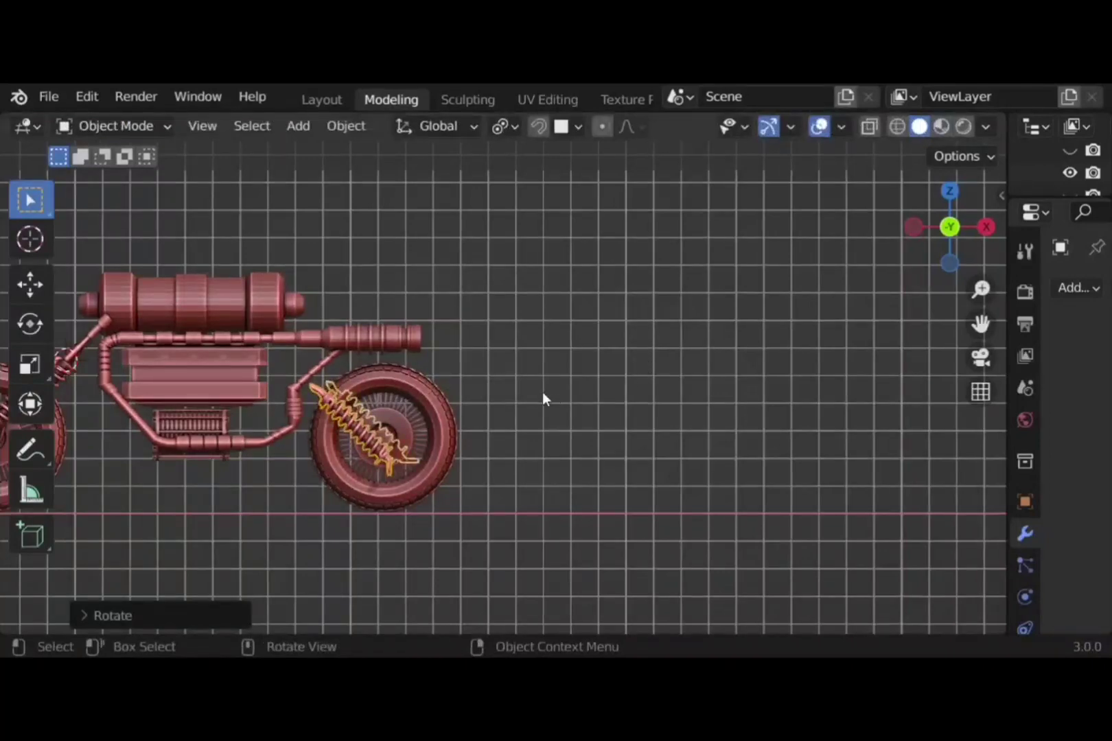
key(g)
key(z)
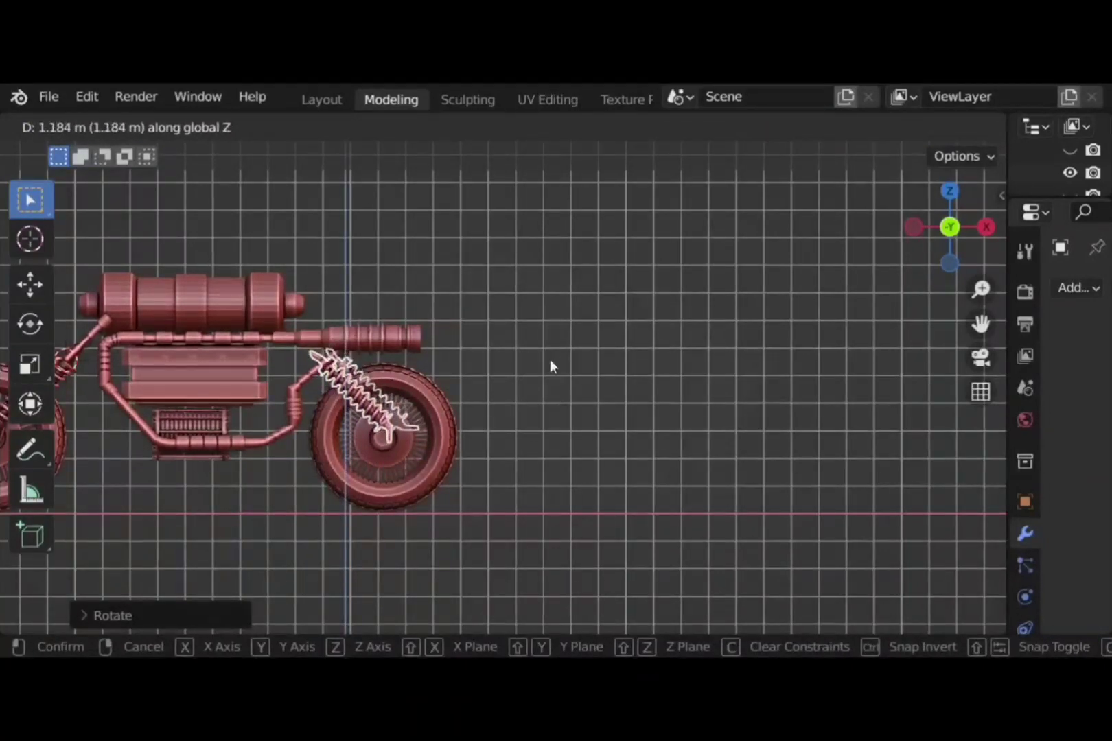
click(552, 370)
Scale the copied springs down slightly and rotate them by 30° so they stand steeper beside the rear wheel
key(s)
click(586, 466)
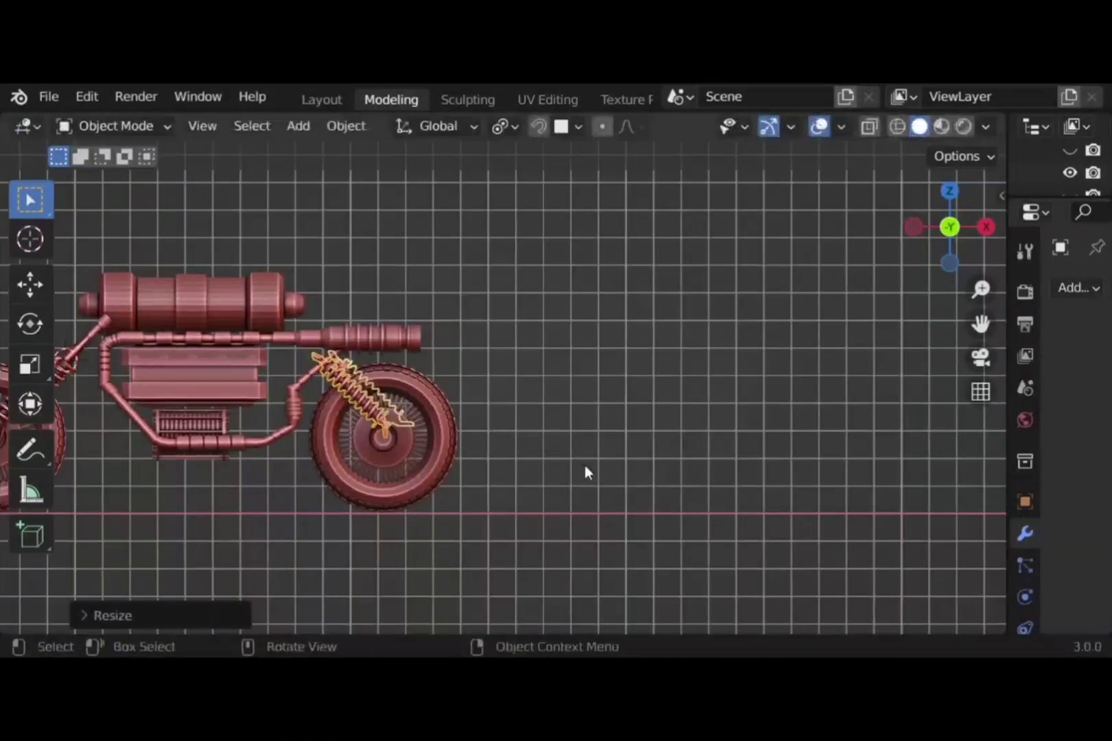
text(r30)
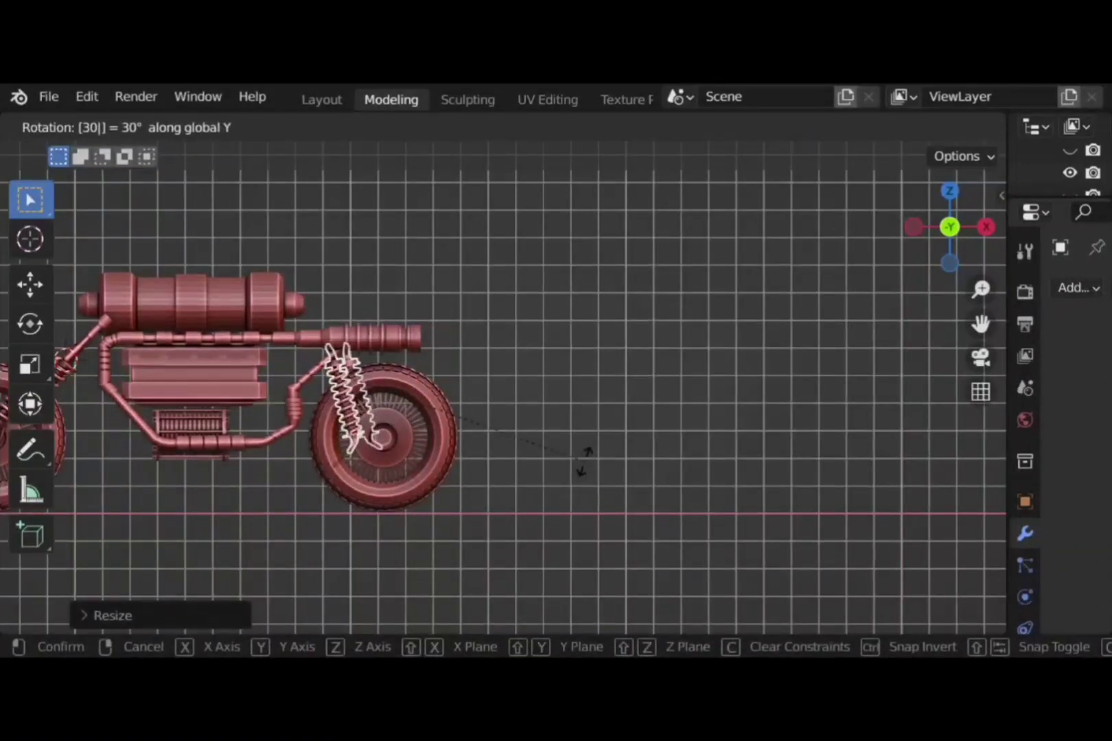
key(Return)
Move the copied springs about 1 m along the X axis to line up with the rear wheel hub
middle_drag(571, 464, 514, 478)
scroll(392, 458, up, 6)
scroll(476, 469, up, 3)
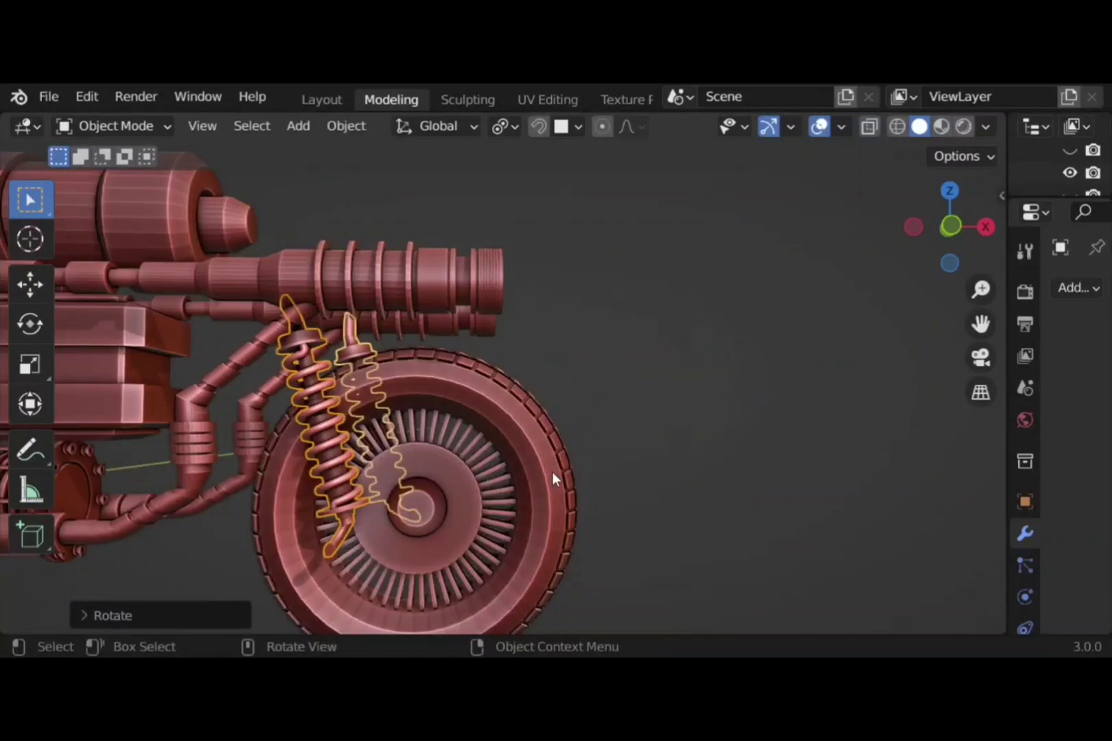
click(952, 226)
key(g)
key(x)
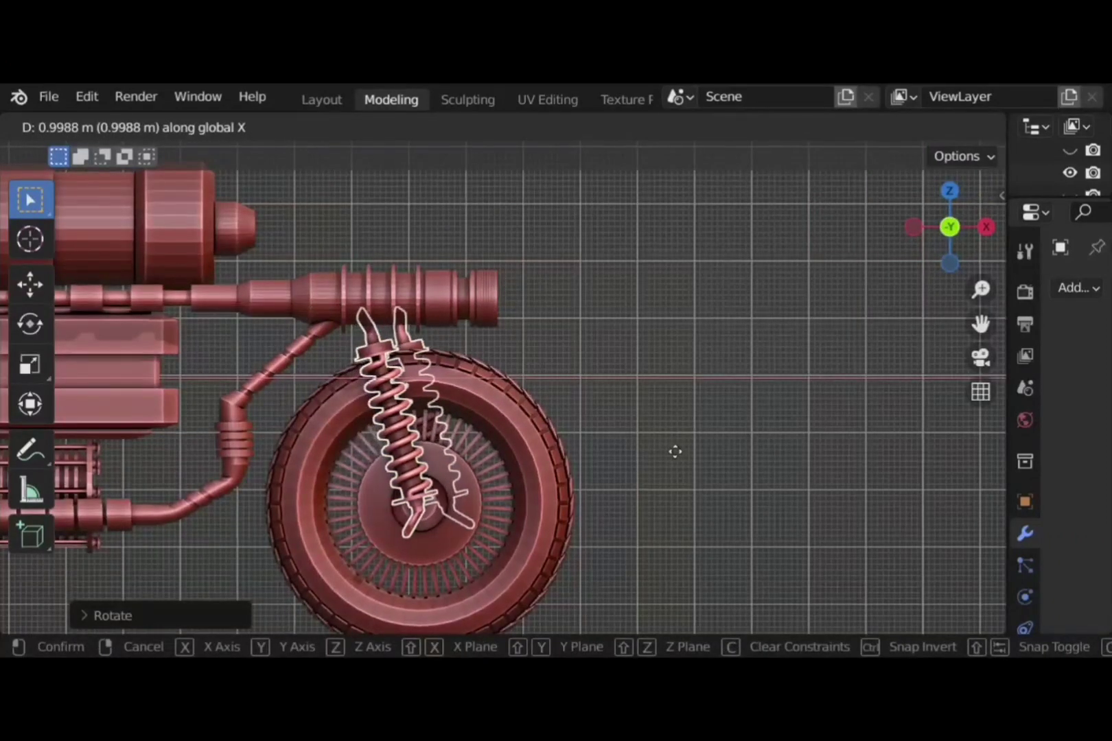
click(678, 453)
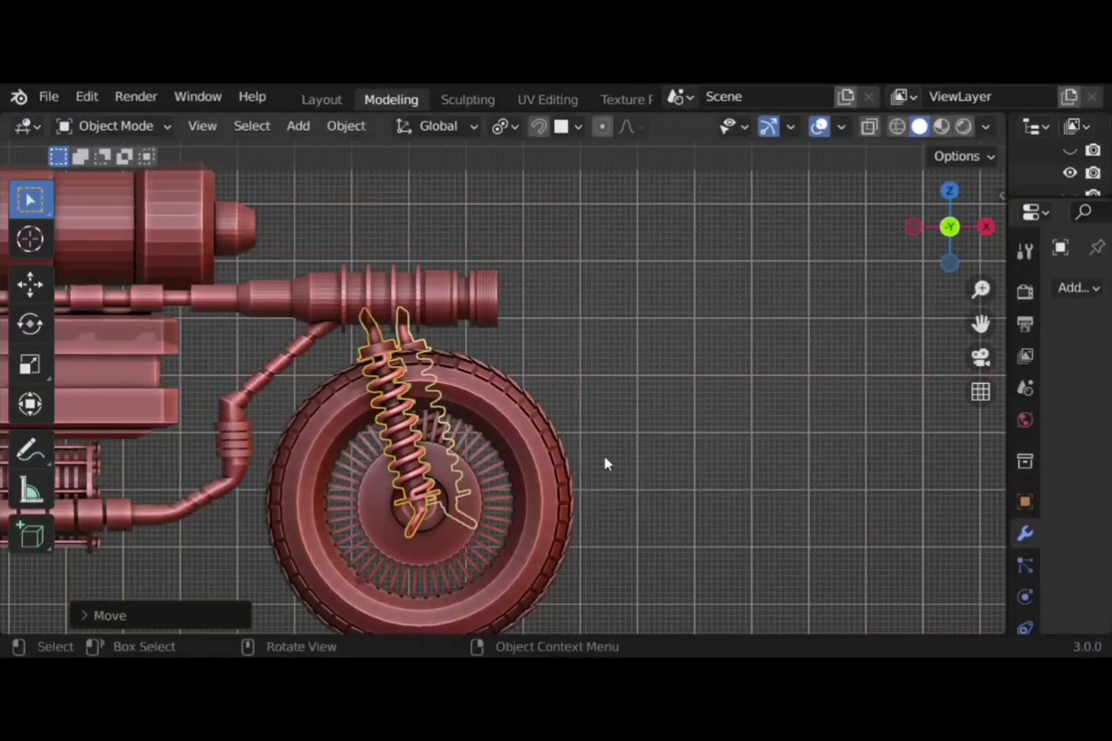
Select only the rear spring on the positive Y side and move it about 0.5 m outward along Y beneath the exhaust
click(448, 537)
middle_drag(546, 469, 479, 281)
click(954, 241)
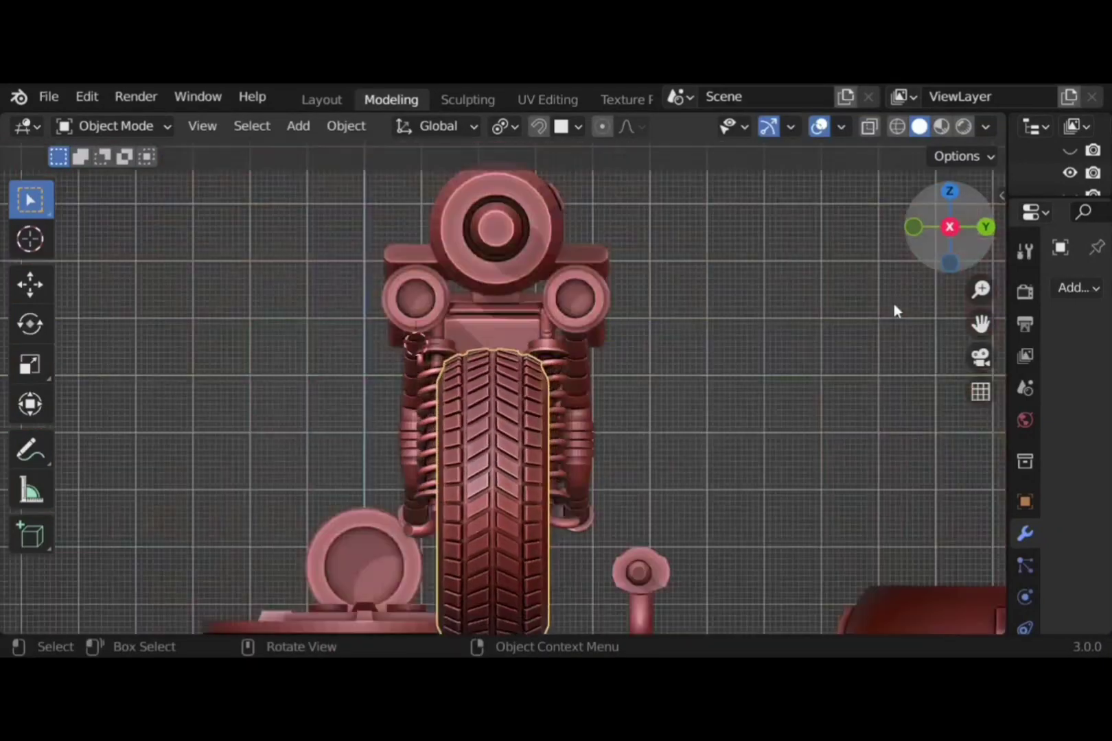
scroll(727, 406, up, 1)
click(565, 453)
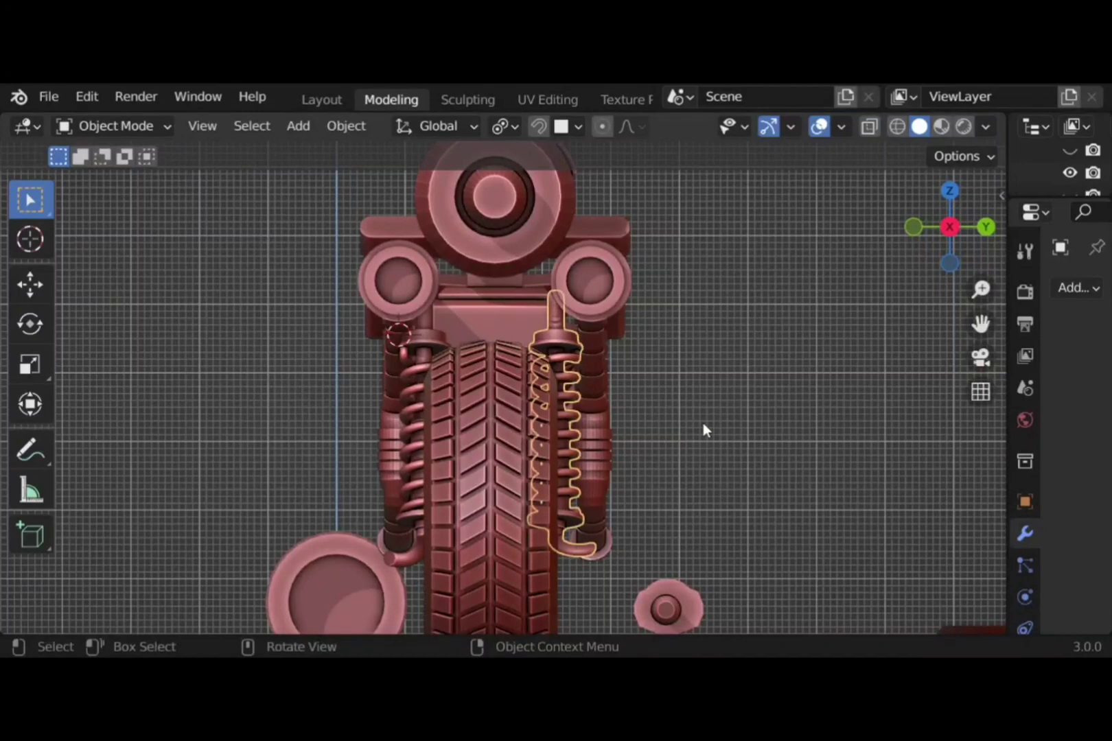
key(g)
key(y)
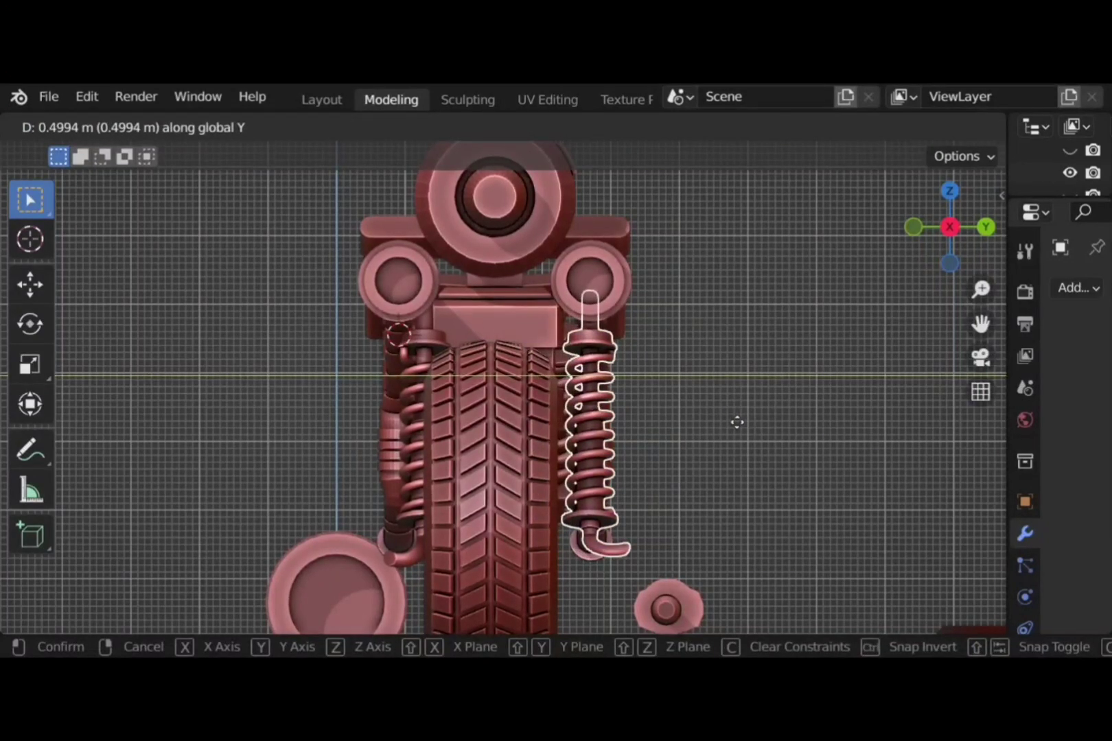
click(738, 424)
Move the other rear spring outward along negative Y so it sits beneath its exhaust pipe
click(416, 457)
key(g)
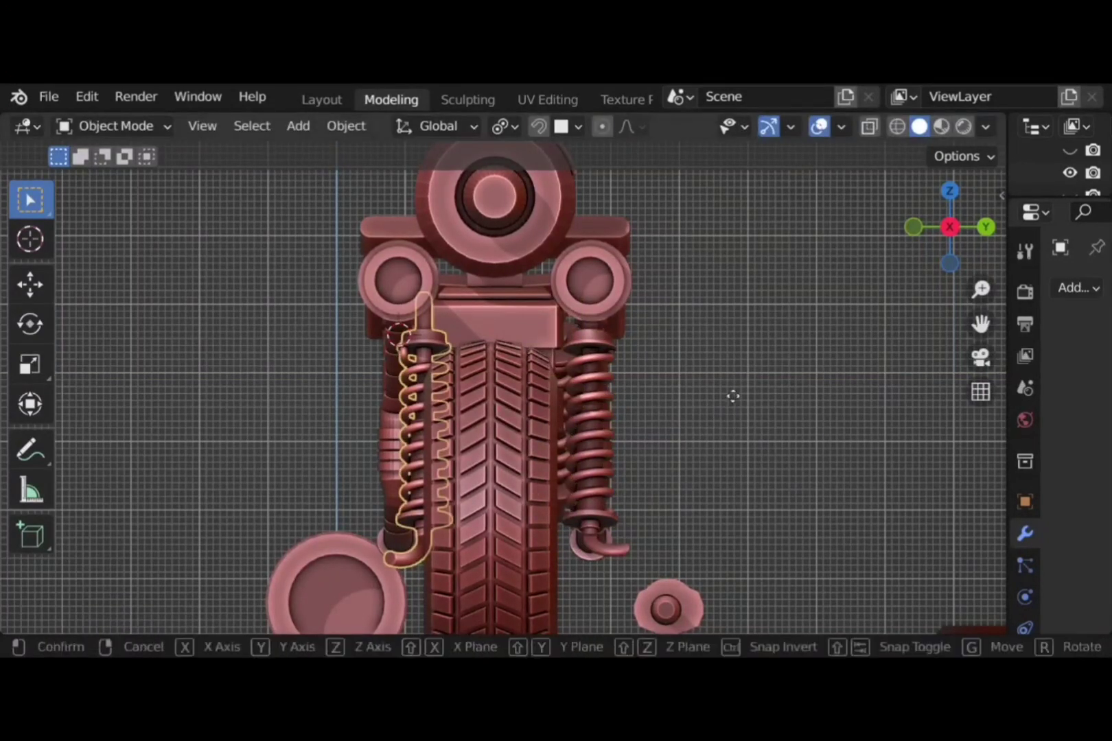
key(y)
click(715, 403)
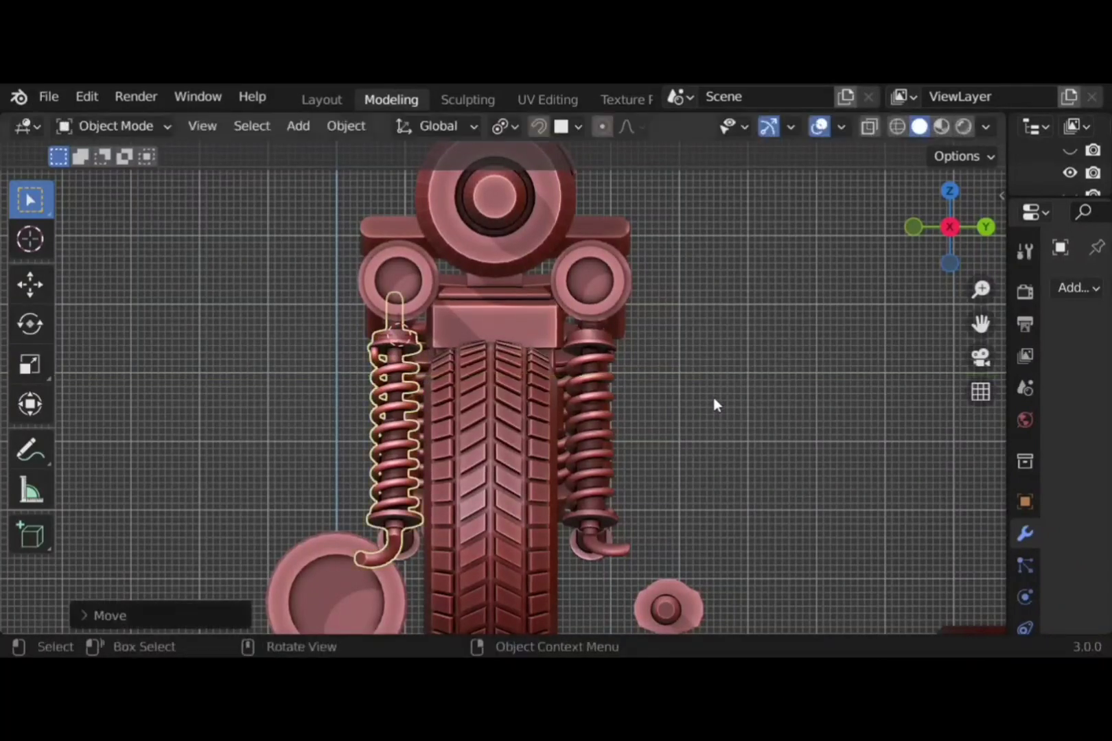
Select both rear springs and scale them up slightly
middle_drag(714, 402, 437, 400)
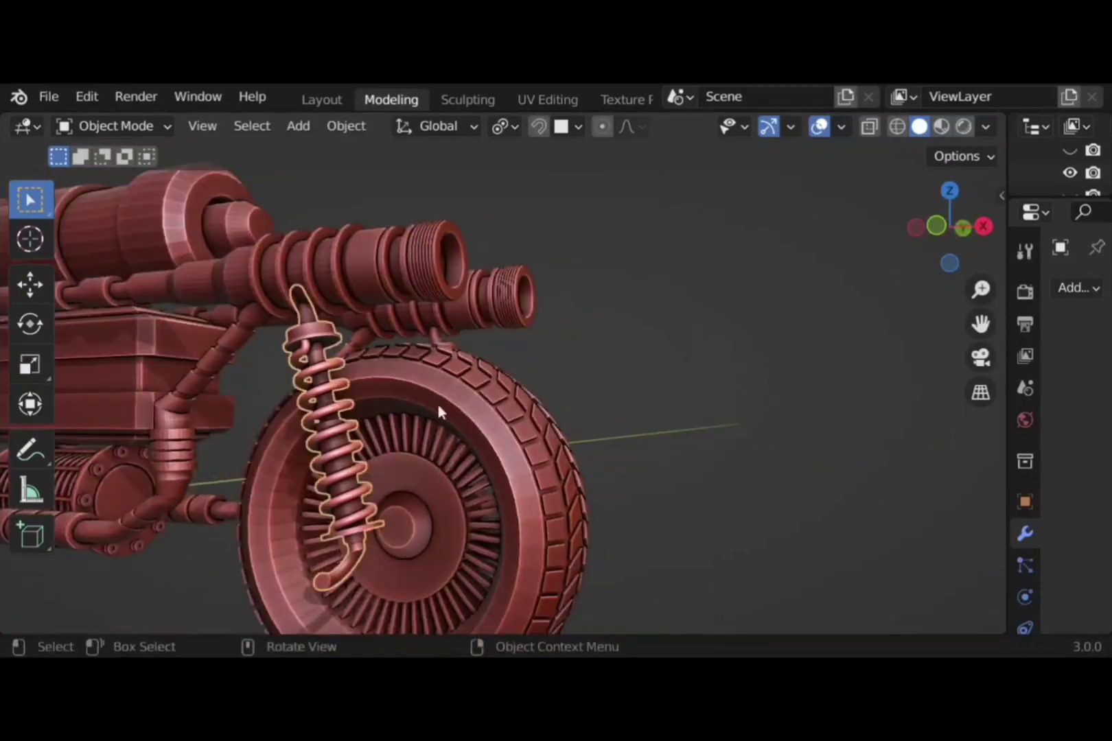
shift+click(441, 334)
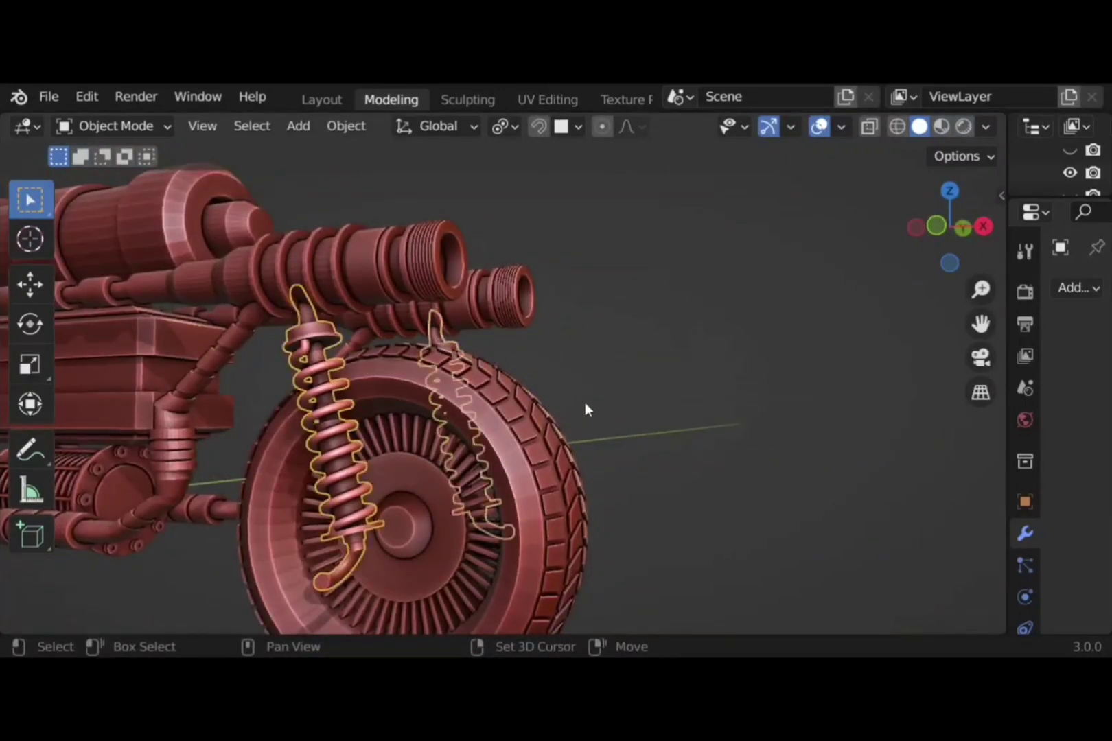
key(s)
click(658, 433)
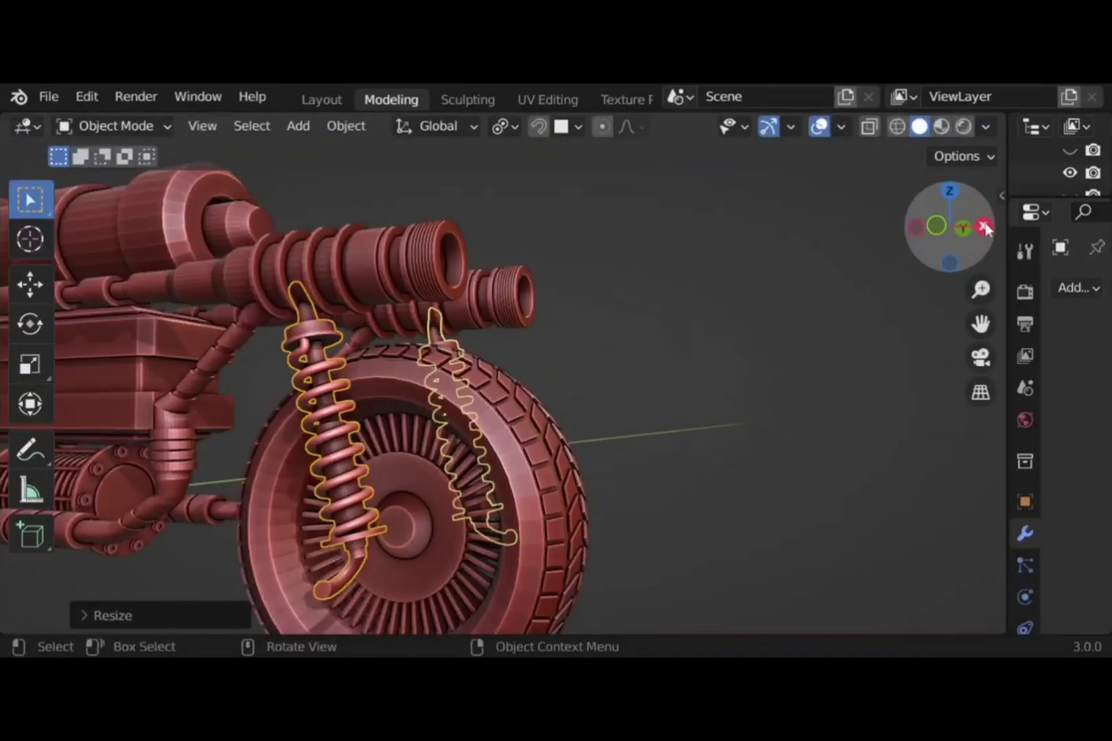
click(984, 226)
click(919, 224)
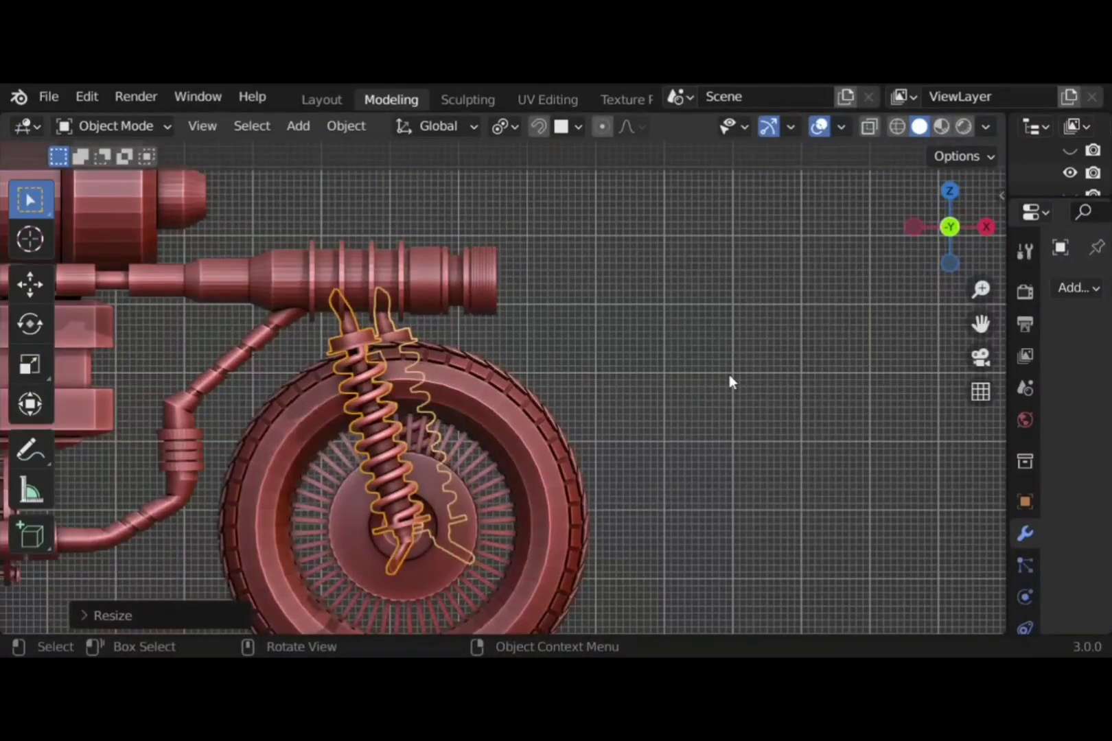
Try extruding the rear wheel's hub face about 0.6 m outward along its normal to form an axle
middle_drag(729, 380, 553, 504)
click(554, 504)
key(Tab)
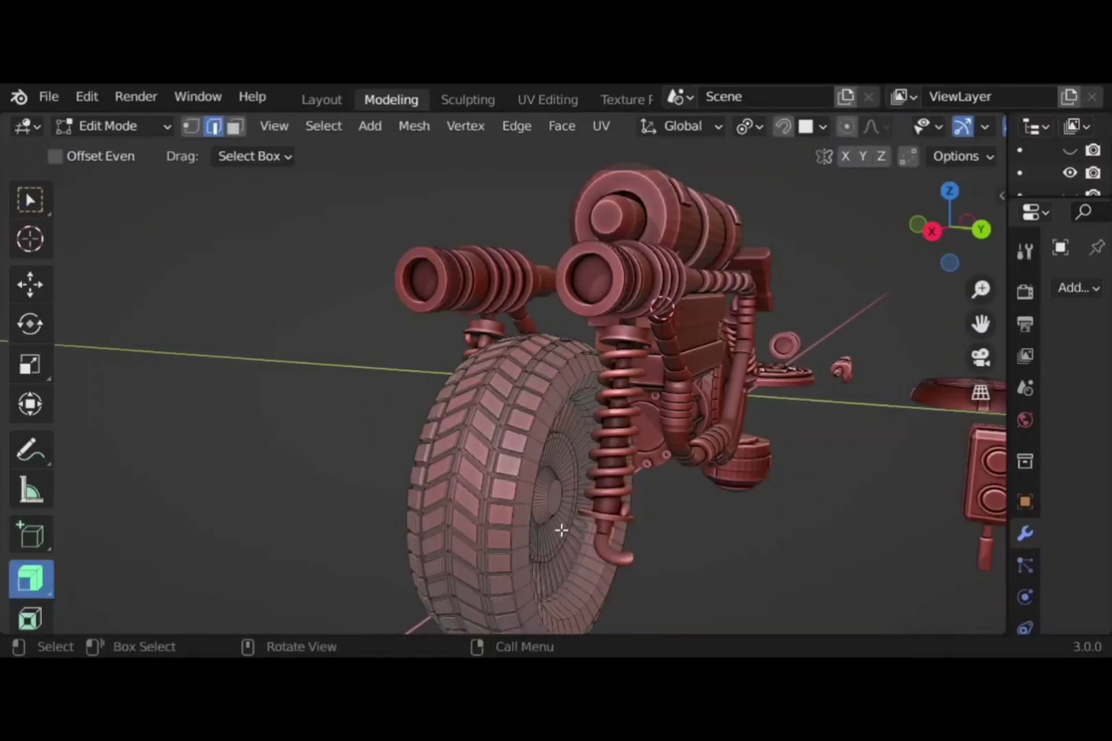
middle_drag(730, 506, 524, 472)
middle_drag(296, 453, 363, 493)
key(alt+s)
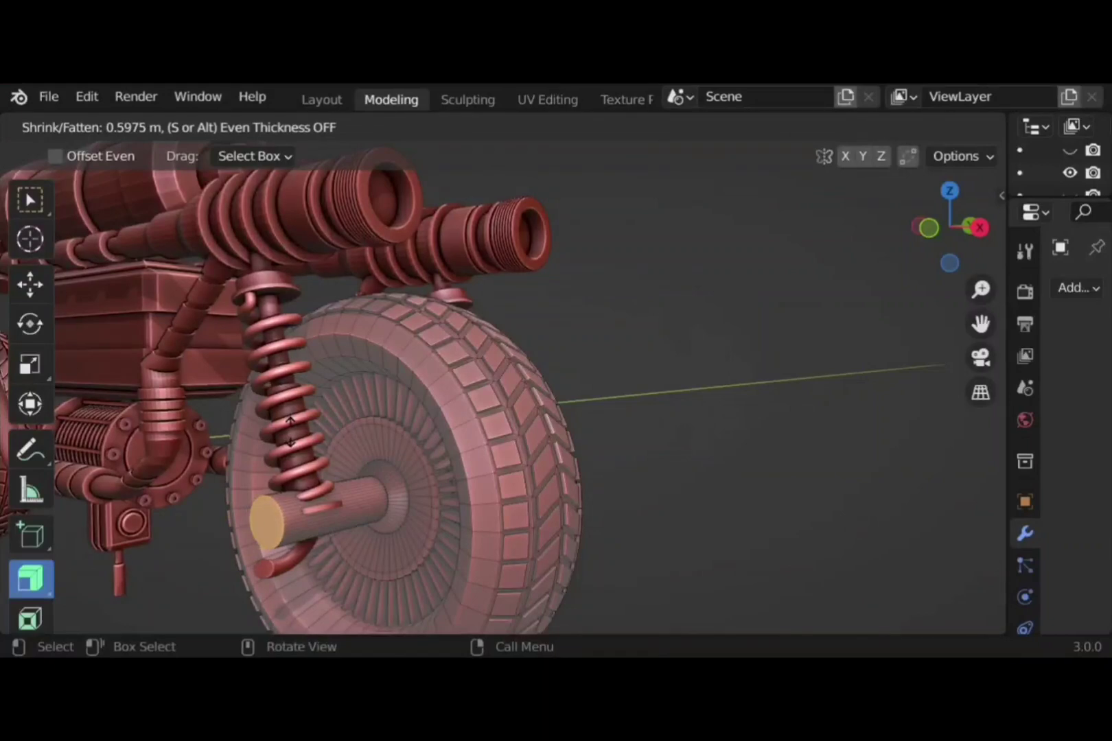
click(291, 431)
Try insetting and extruding the axle's end face and beveling its tip, and leave mesh editing
key(i)
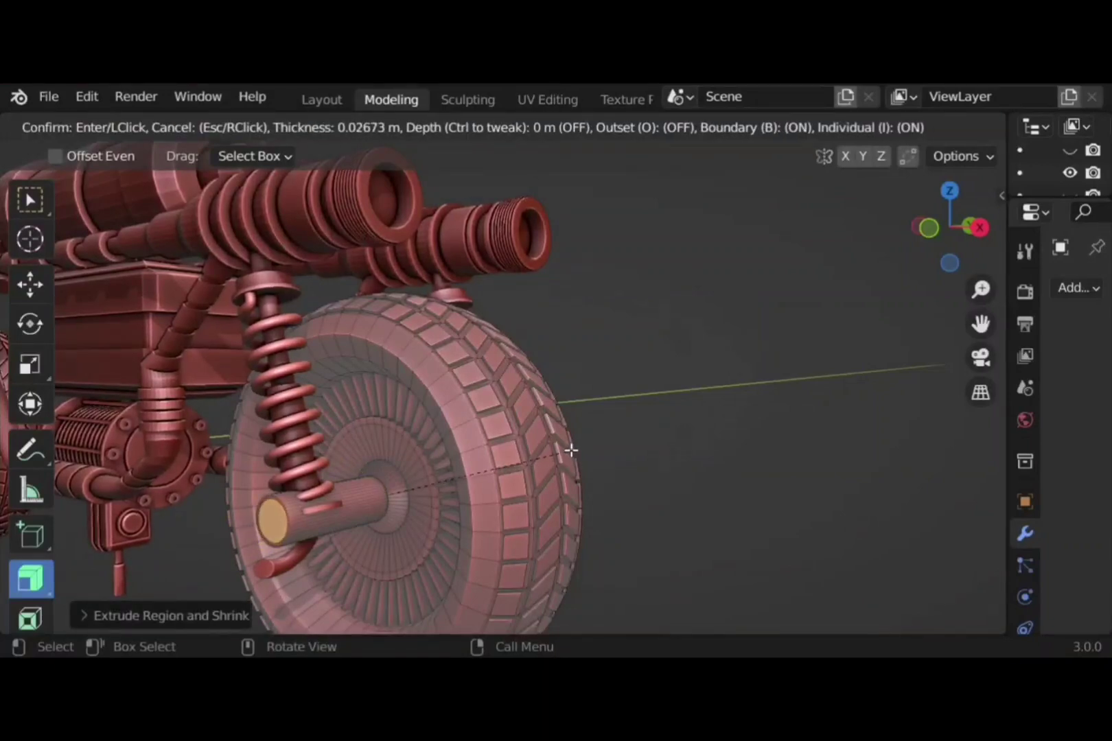
click(447, 449)
key(alt+s)
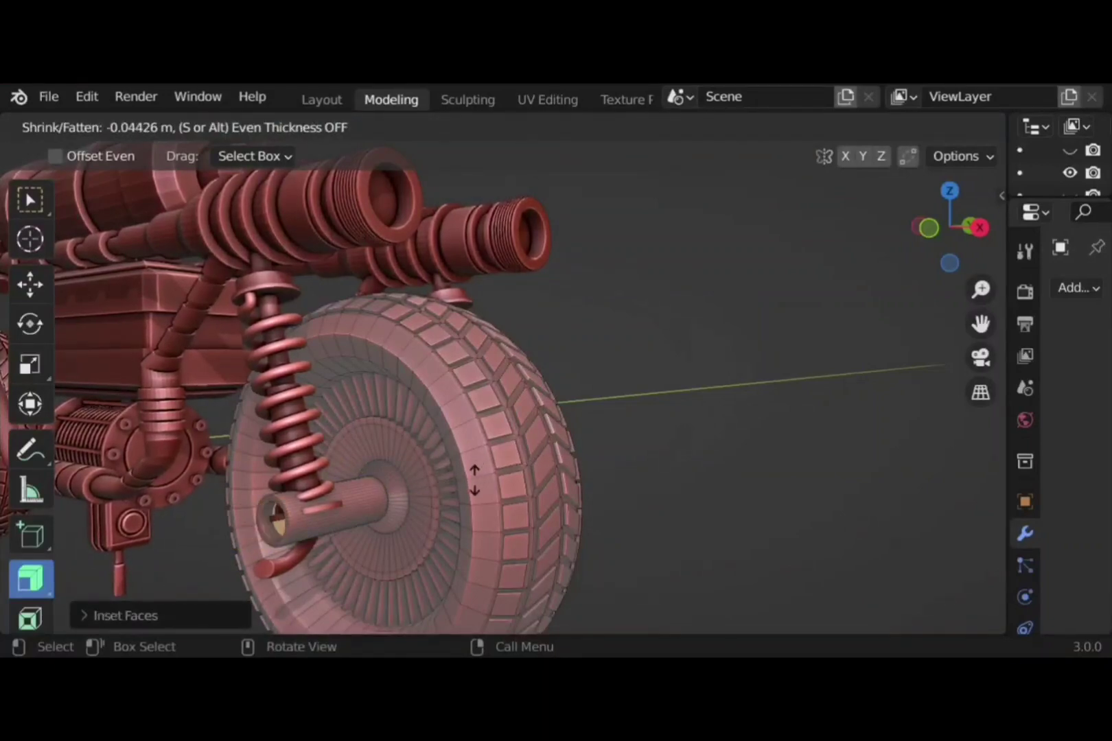
click(478, 476)
key(ctrl+b)
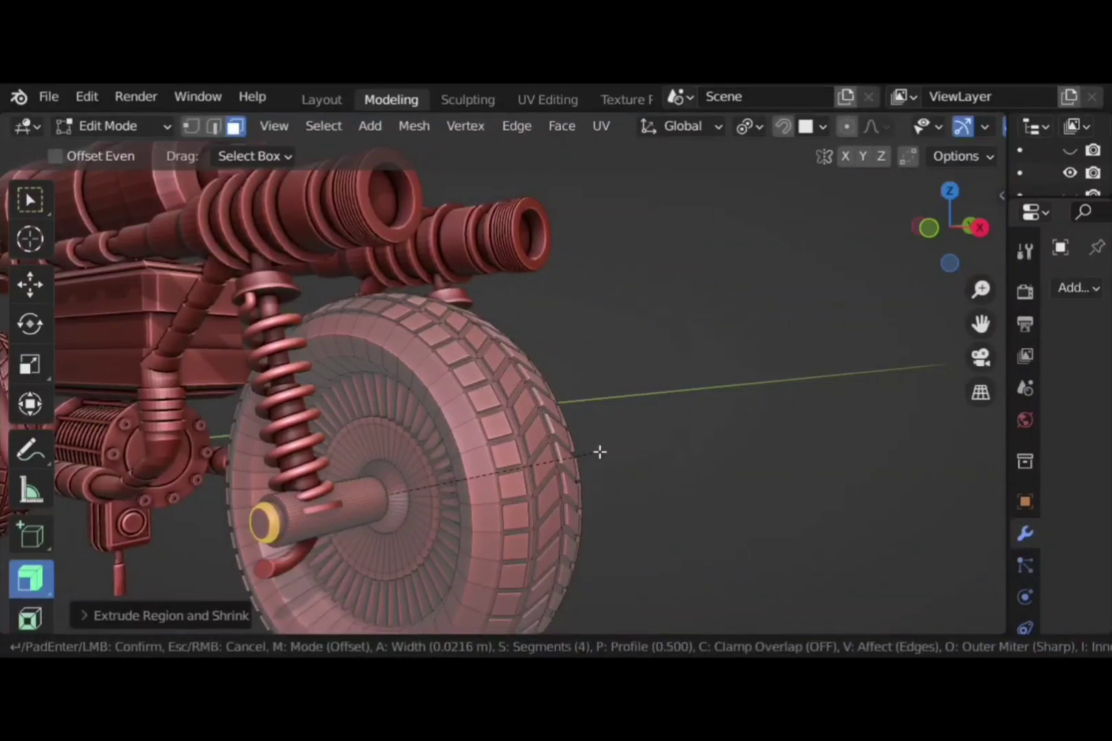
click(700, 412)
scroll(729, 419, down, 4)
mouse_move(729, 419)
middle_down()
mouse_move(551, 439)
mouse_move(374, 431)
mouse_move(243, 394)
mouse_move(363, 422)
mouse_move(777, 451)
mouse_move(643, 451)
mouse_move(694, 459)
mouse_move(719, 423)
middle_up()
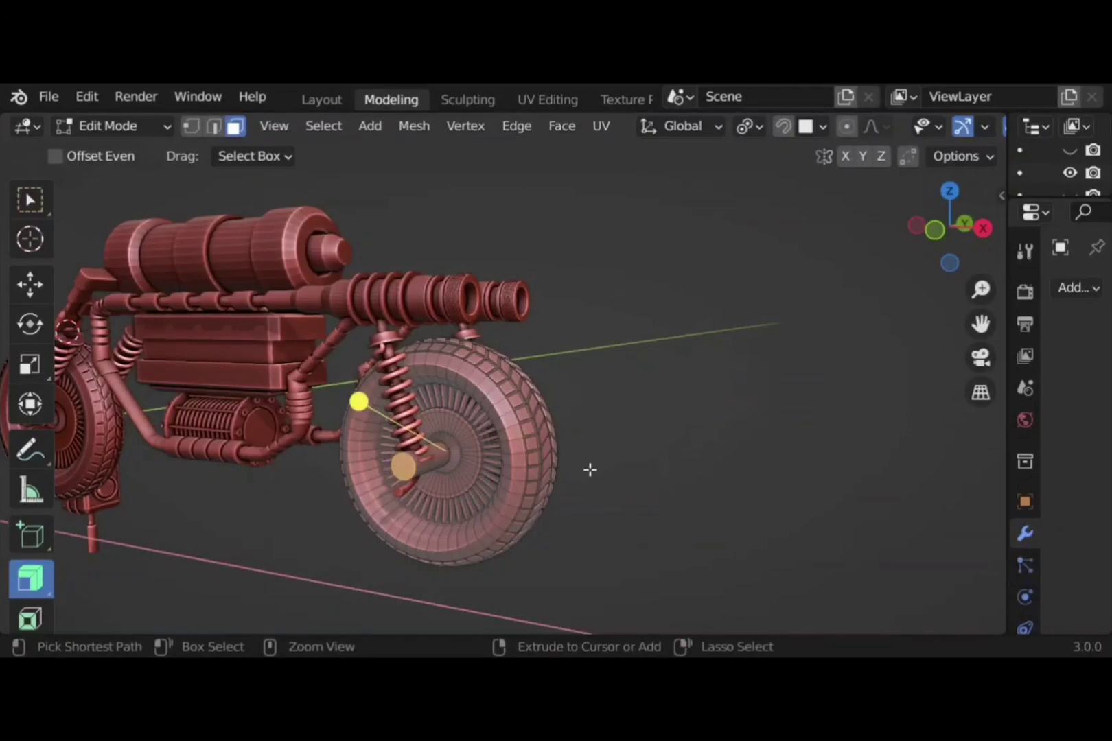
key(Tab)
Add a catenary curve linking the rear wheel and the spring on its negative Y side, and clear the selection
middle_drag(668, 435, 496, 428)
click(496, 428)
shift+click(386, 422)
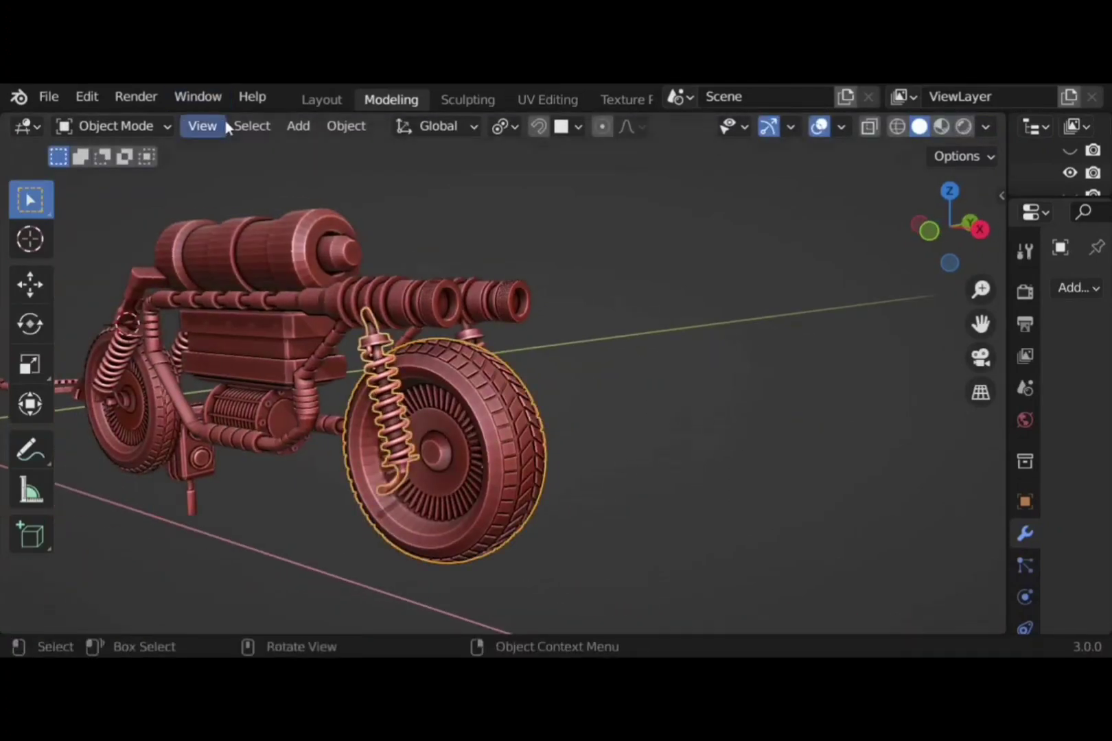
click(298, 126)
mouse_move(333, 175)
scroll(561, 630, down, 5)
mouse_move(517, 527)
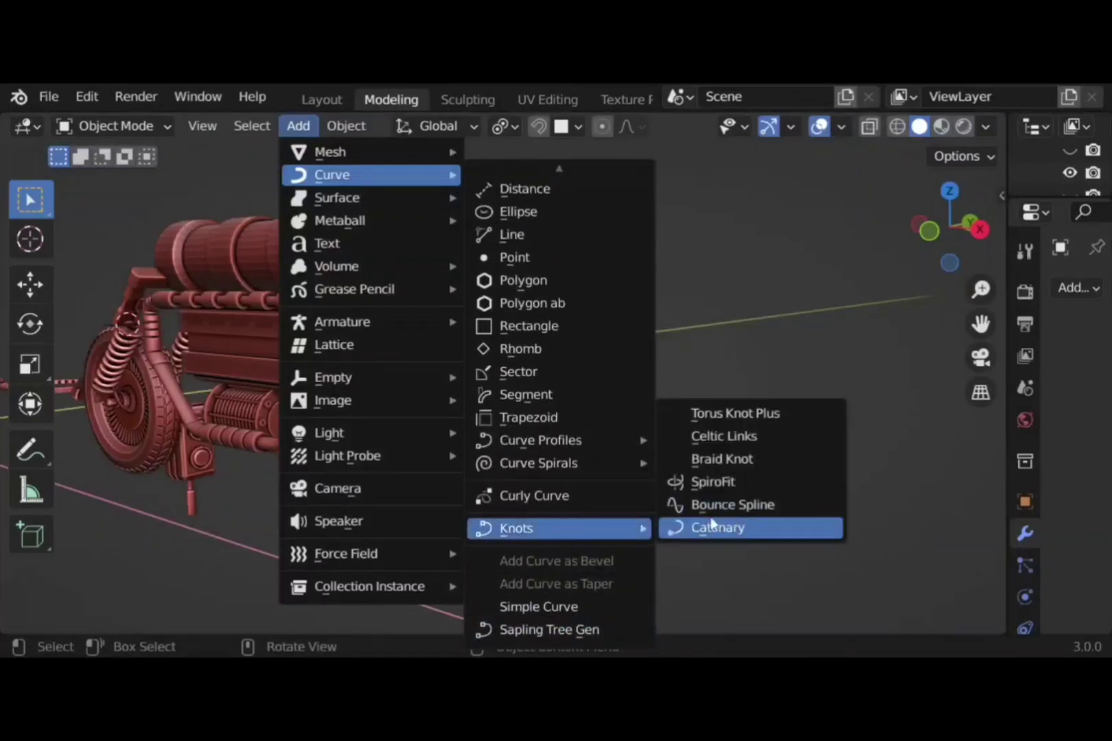
click(717, 526)
click(121, 616)
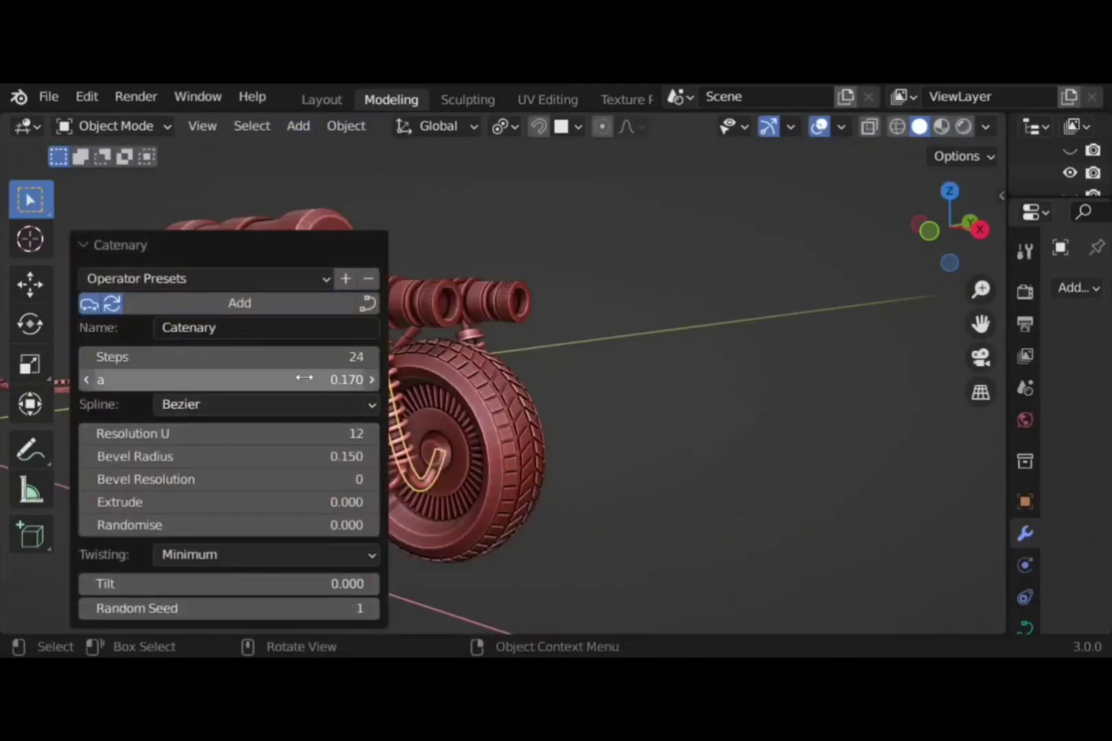
click(179, 251)
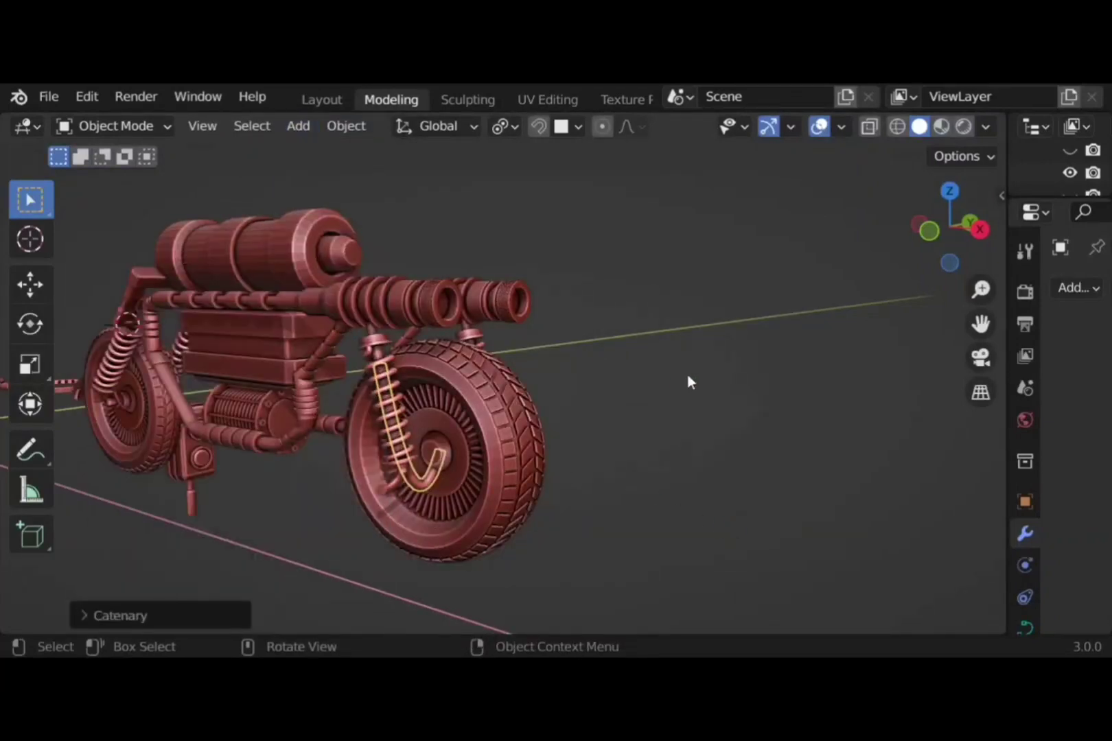
key(ctrl+z)
Add a second catenary curve linking the rear wheel and the spring on its positive Y side, and clear the selection
middle_drag(754, 396, 450, 404)
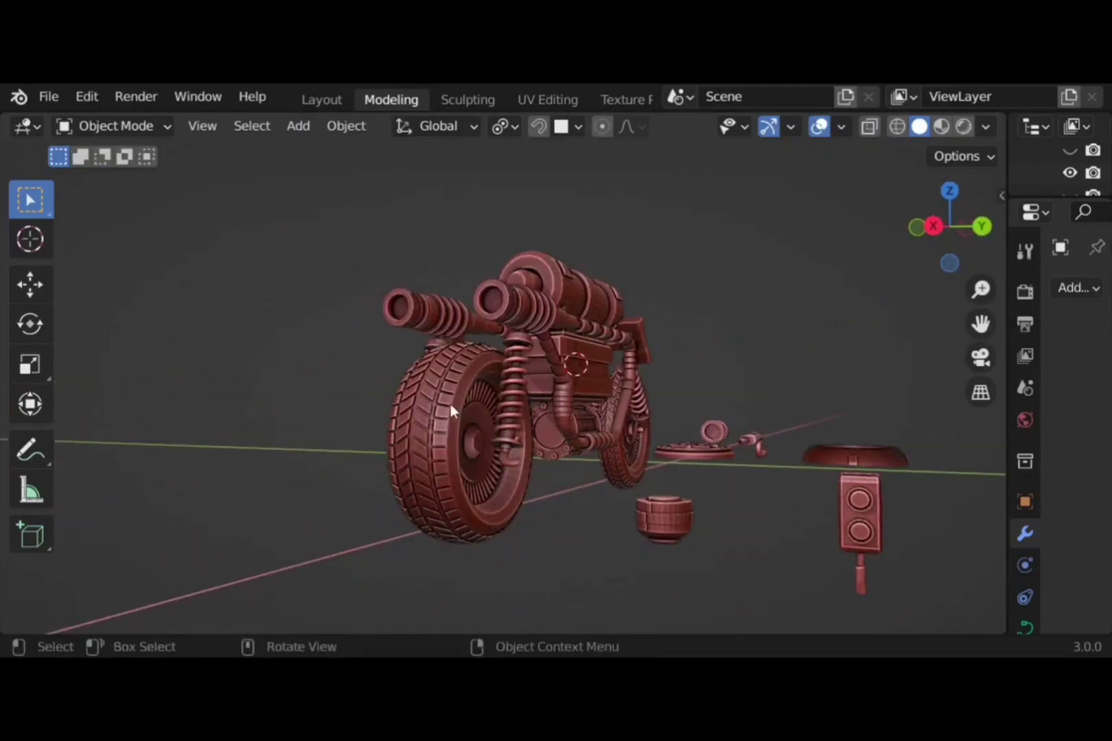
click(439, 405)
click(433, 405)
click(298, 125)
mouse_move(333, 174)
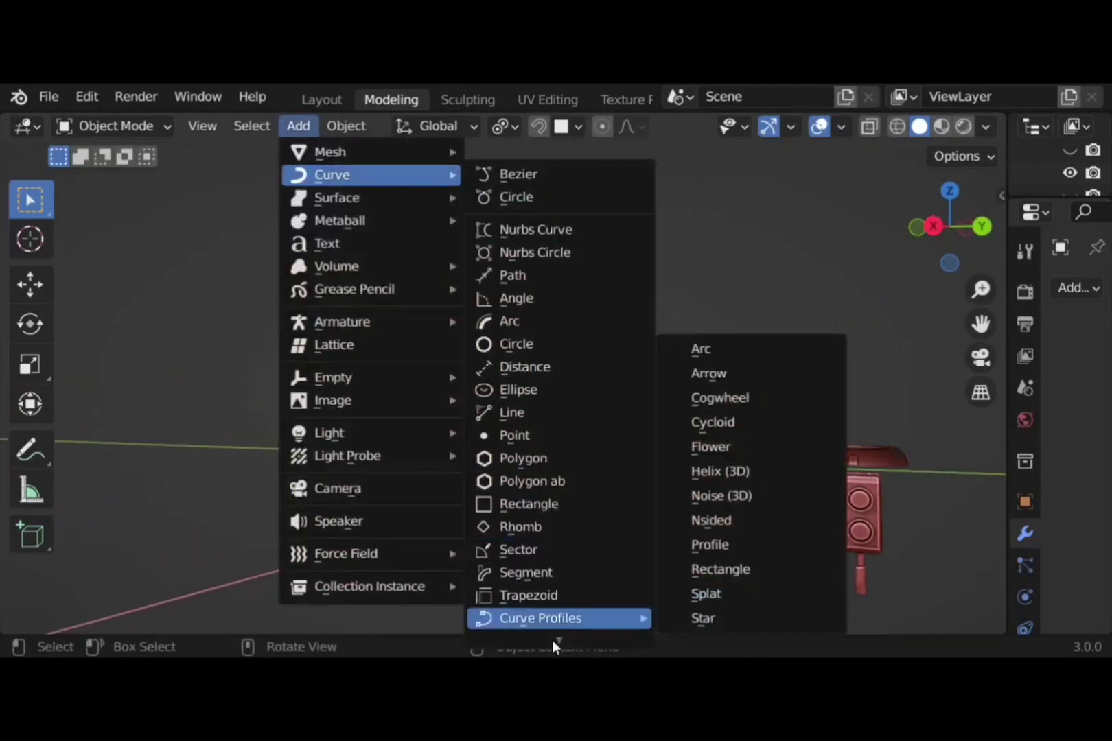
mouse_move(583, 528)
click(713, 528)
key(ctrl+z)
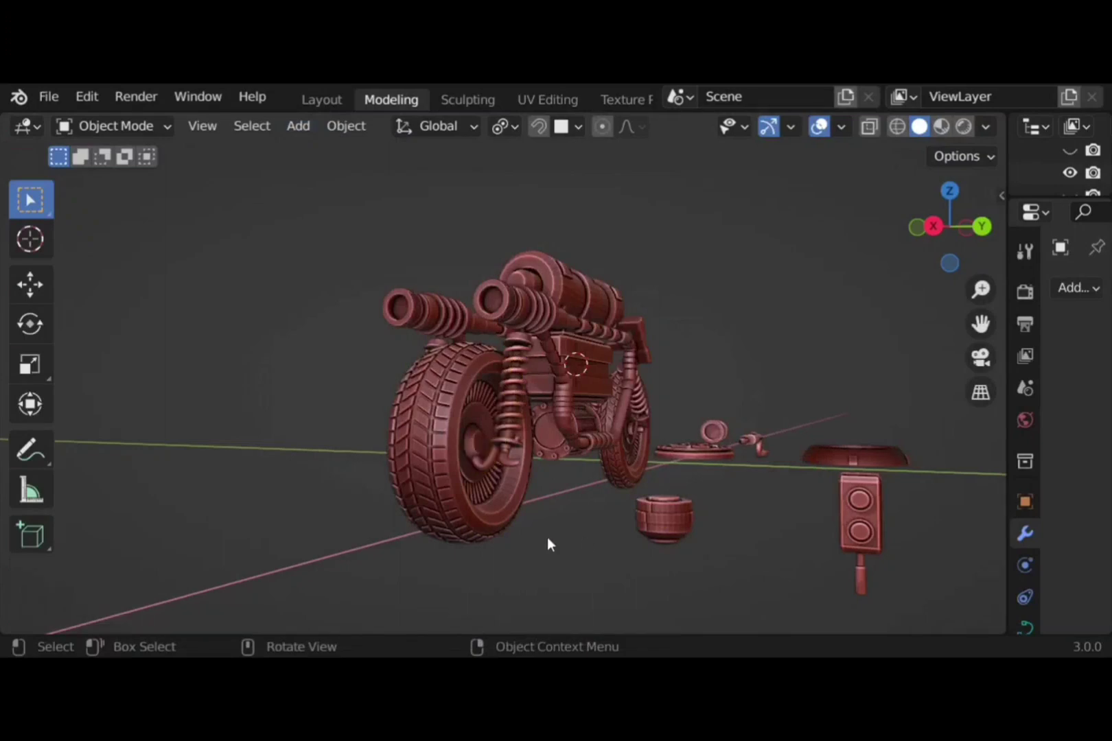
middle_drag(549, 538, 580, 449)
scroll(584, 453, up, 2)
click(533, 318)
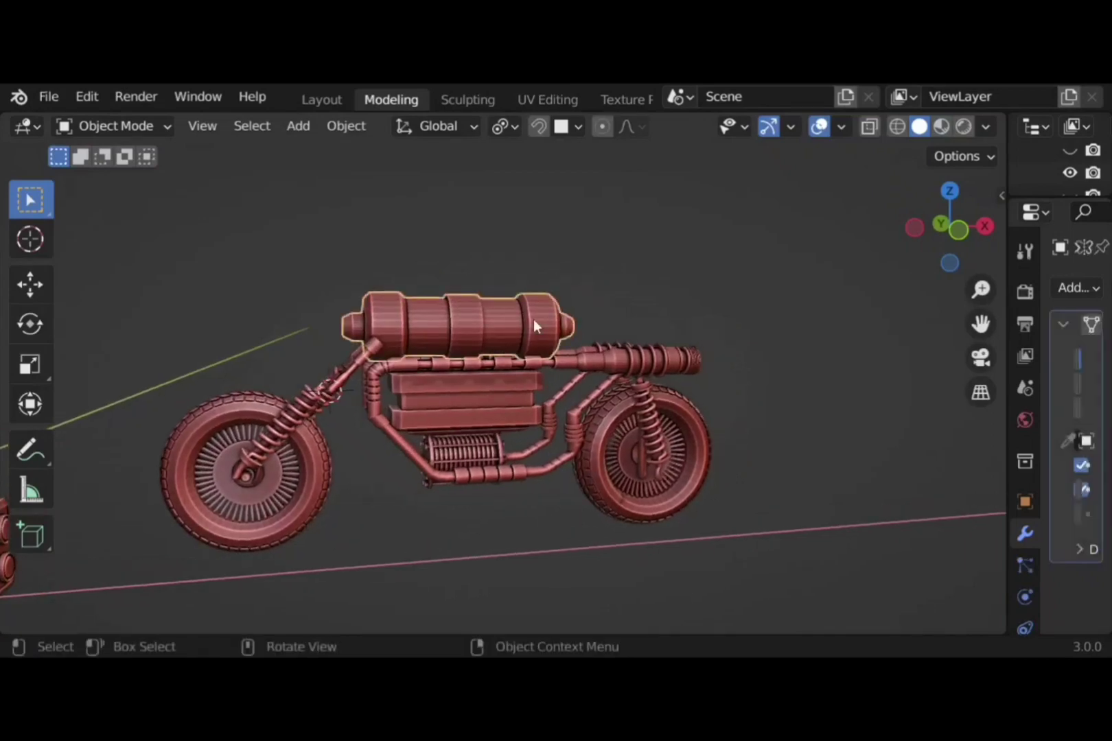
click(617, 414)
shift+click(617, 413)
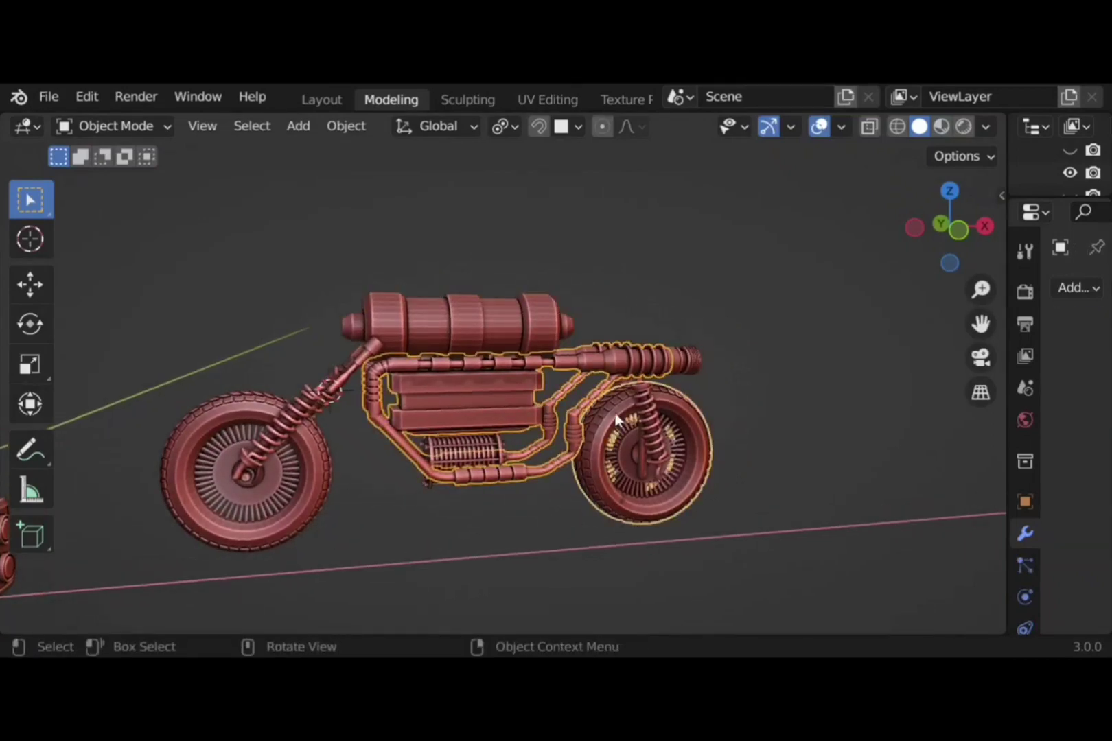
click(345, 126)
click(268, 192)
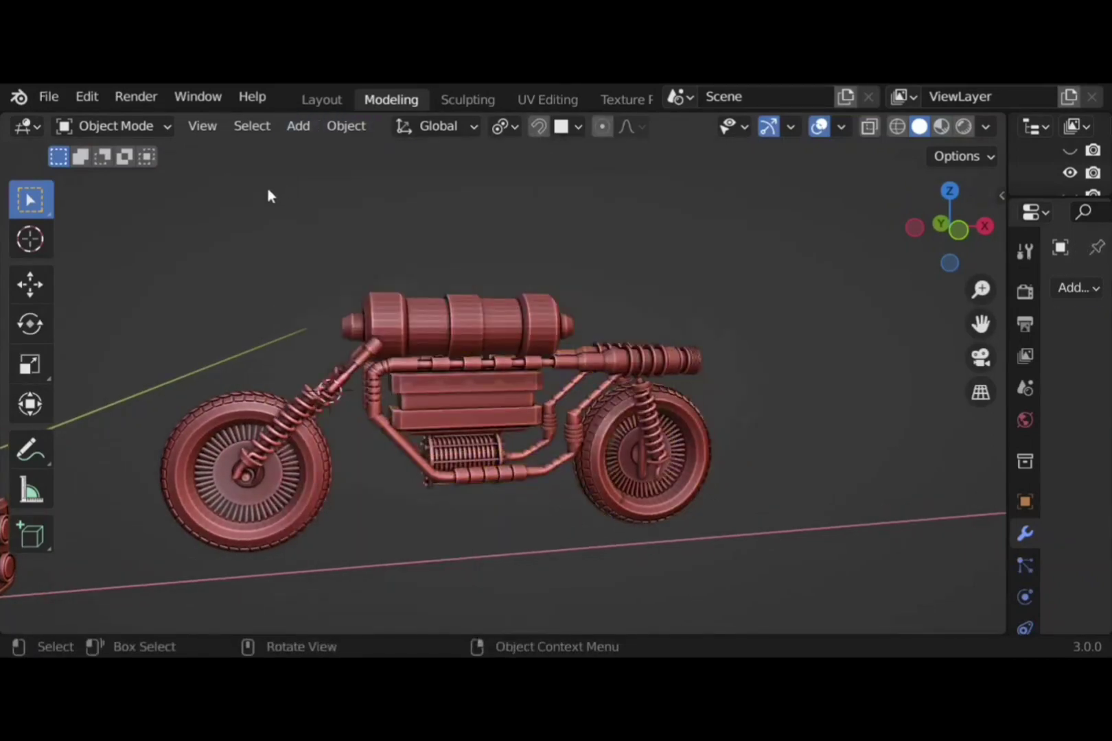
Add a cylinder inside the mesh of the mirrored exhaust pipe frame
click(502, 383)
middle_drag(535, 480, 641, 477)
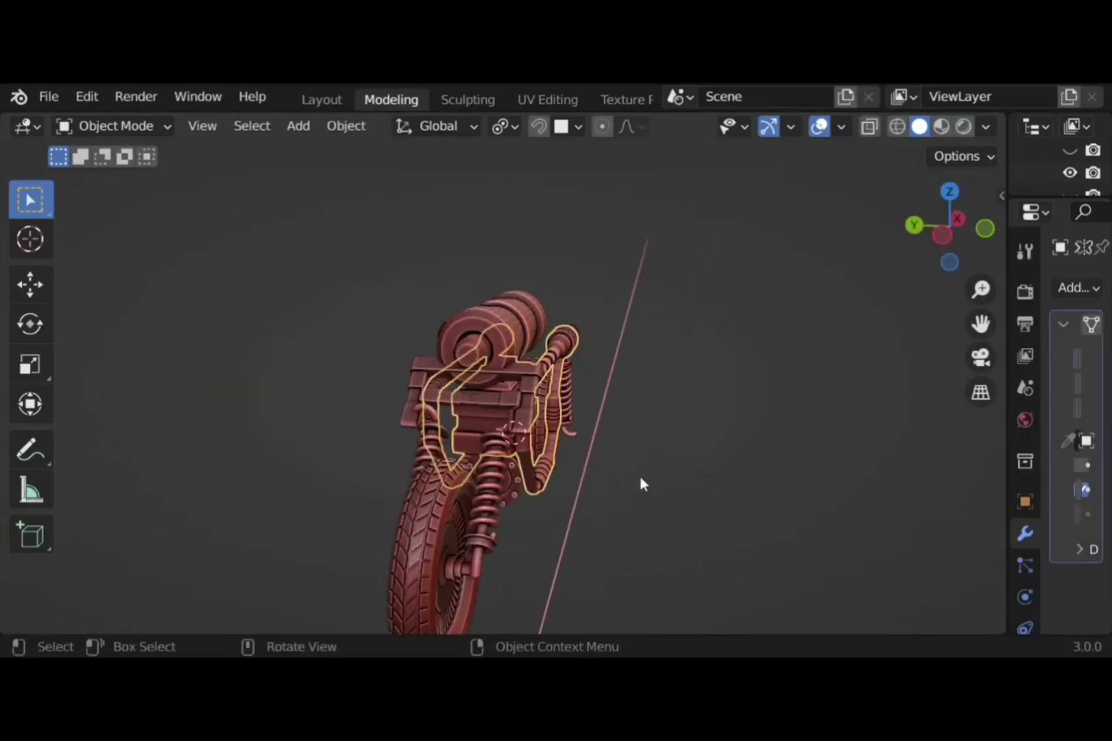
key(Tab)
scroll(642, 473, up, 2)
click(29, 201)
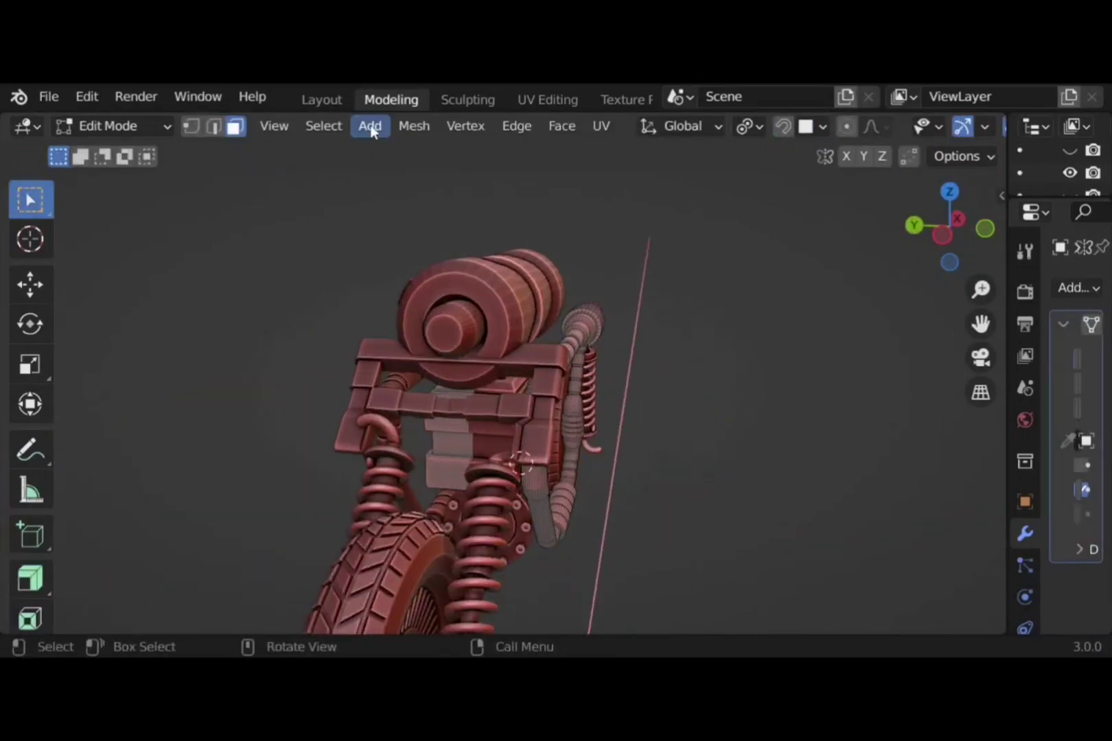
click(370, 126)
click(433, 267)
Scale the new cylinder down, rotate it 90° about X, and shrink it again to about half size
key(s)
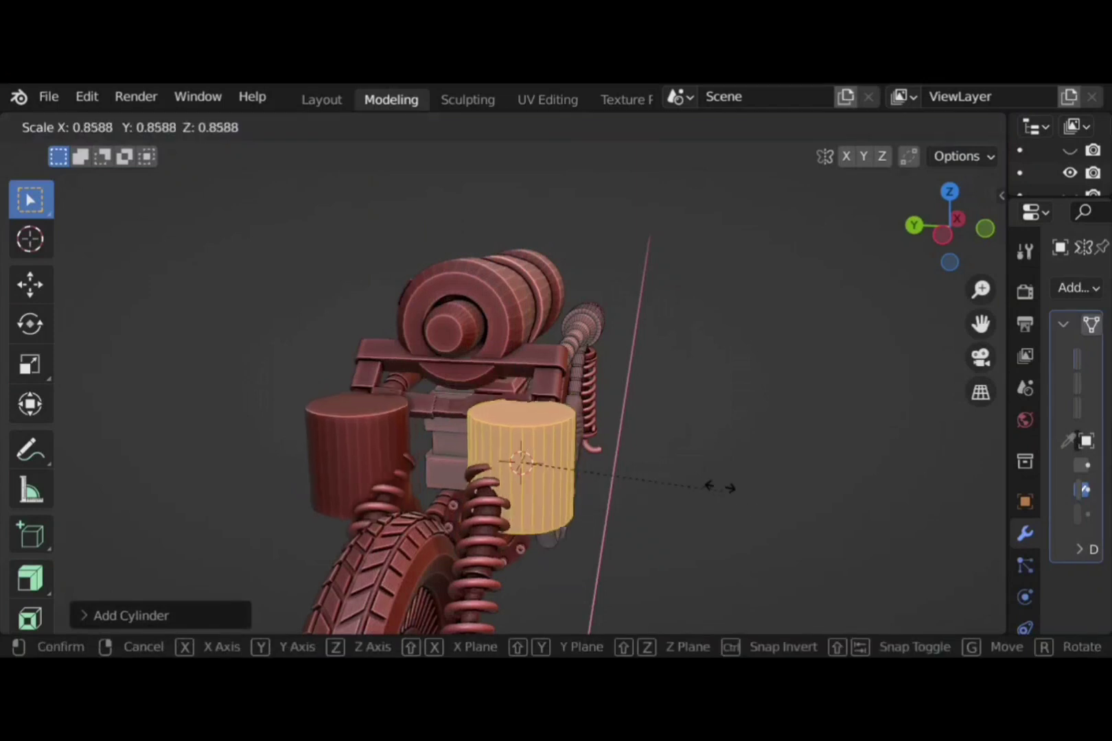
click(720, 487)
text(rx90)
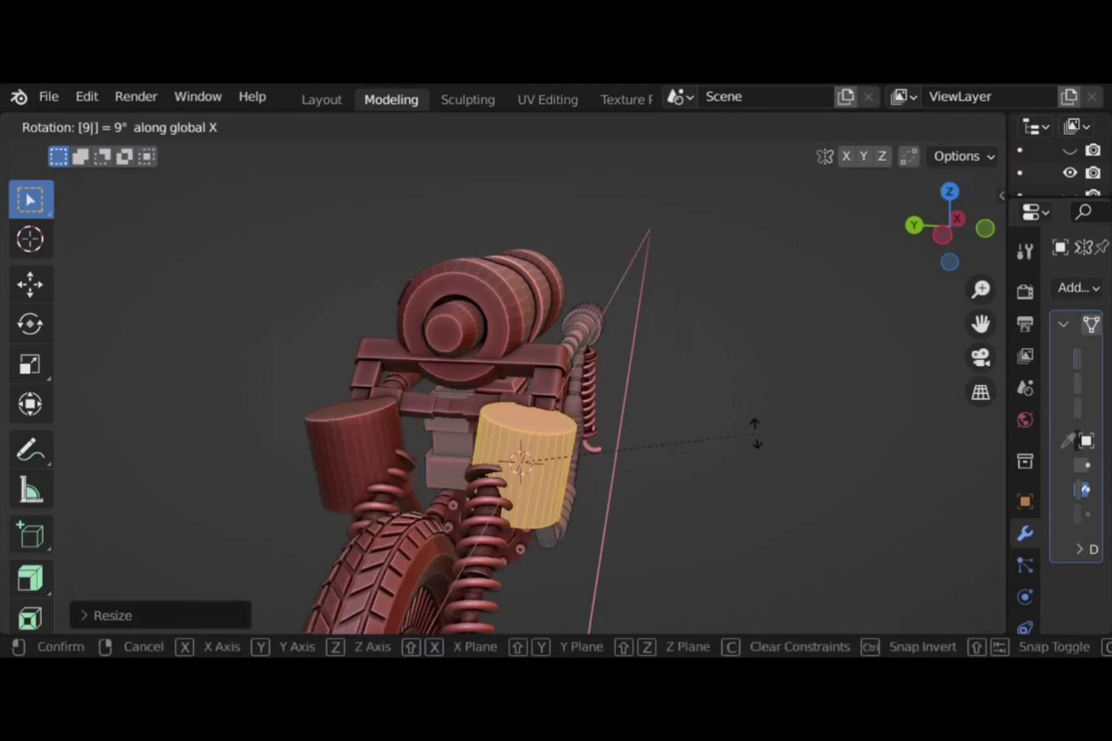
key(Return)
key(s)
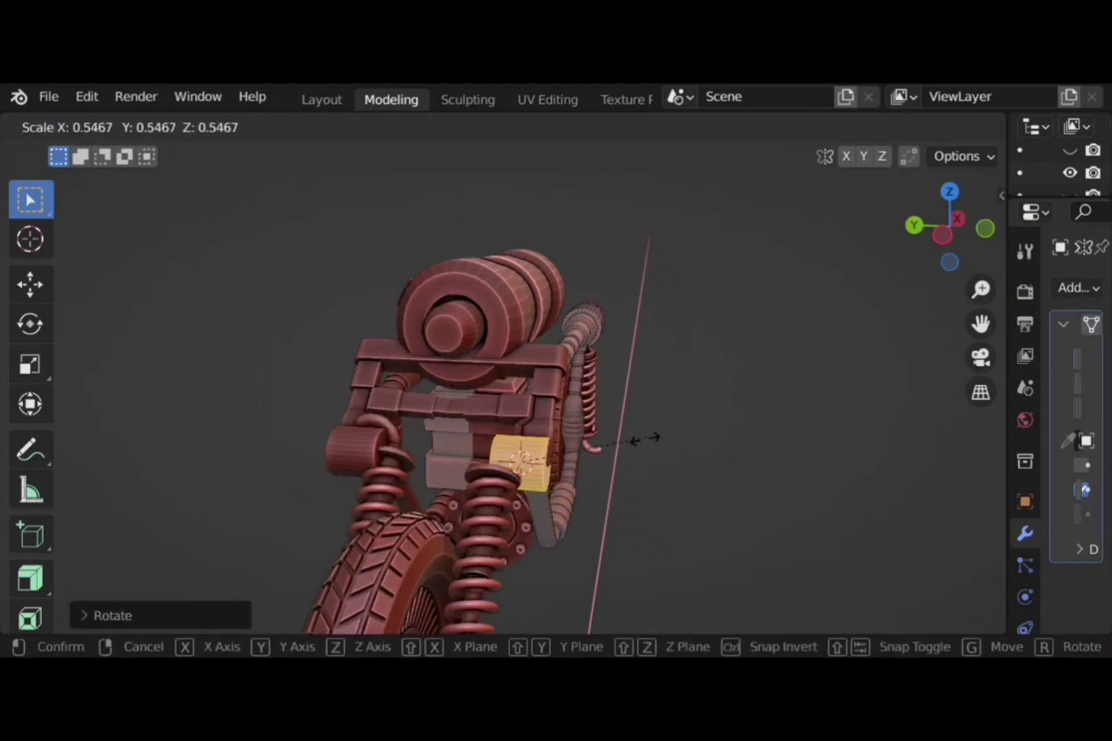
click(622, 451)
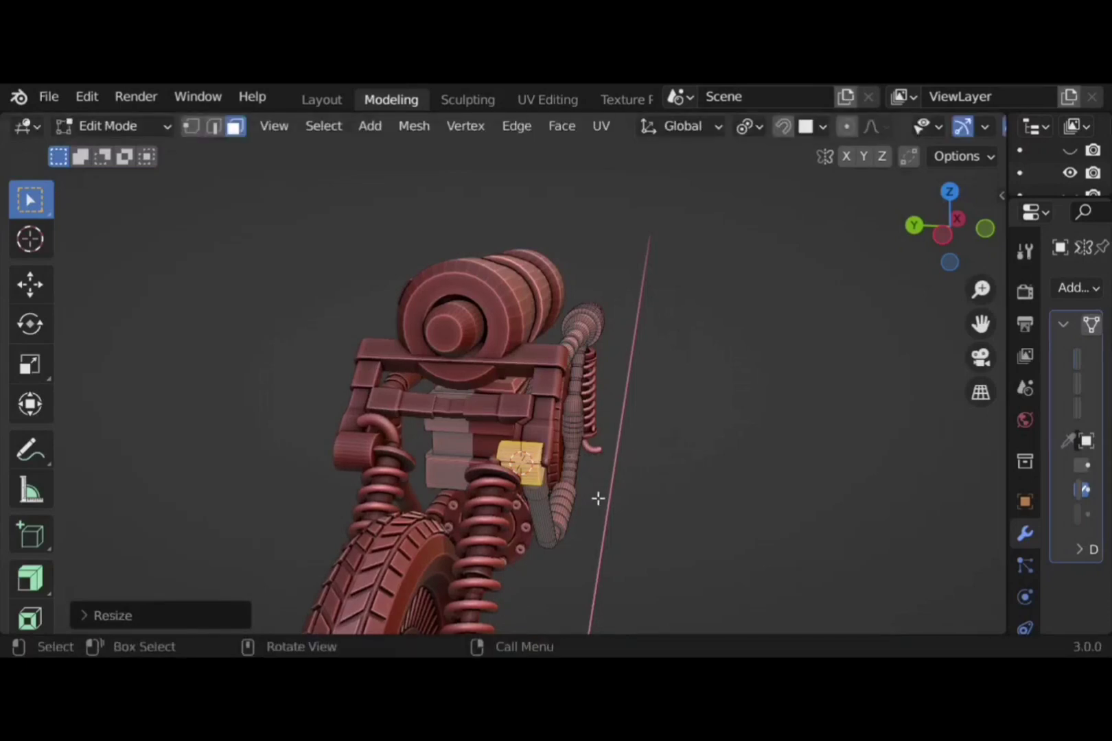
Move the cylinder along X until it lines up with the upper end of the front fork
middle_drag(596, 496, 570, 503)
key(g)
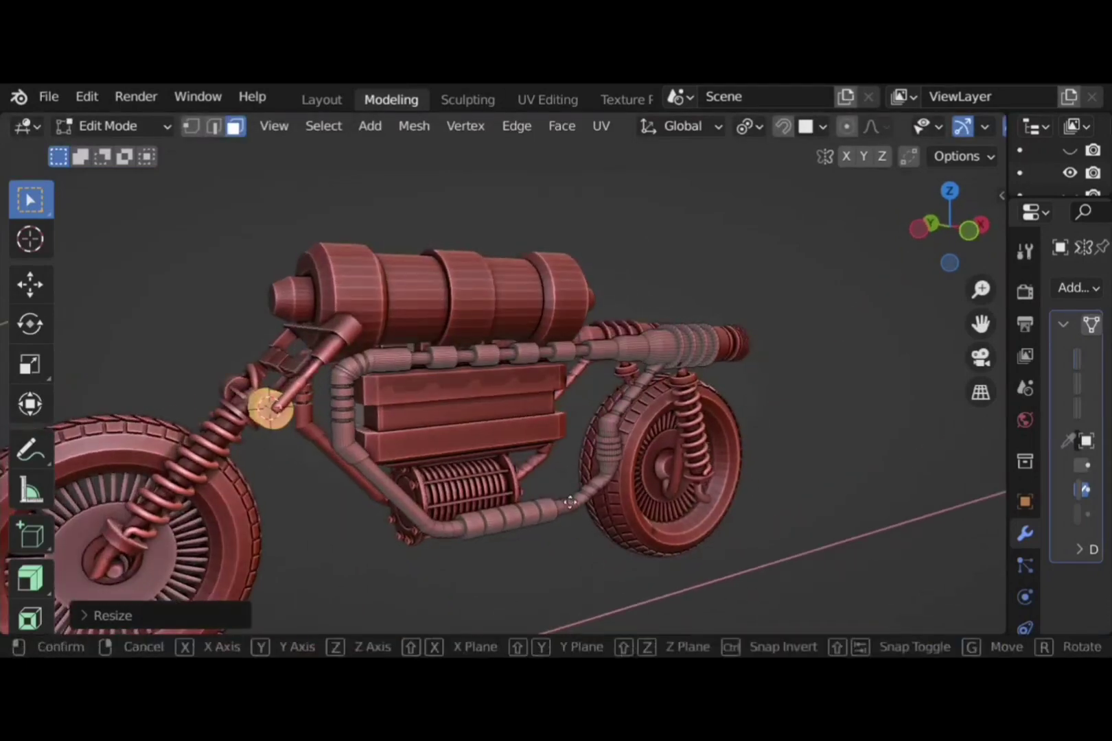
key(x)
click(657, 491)
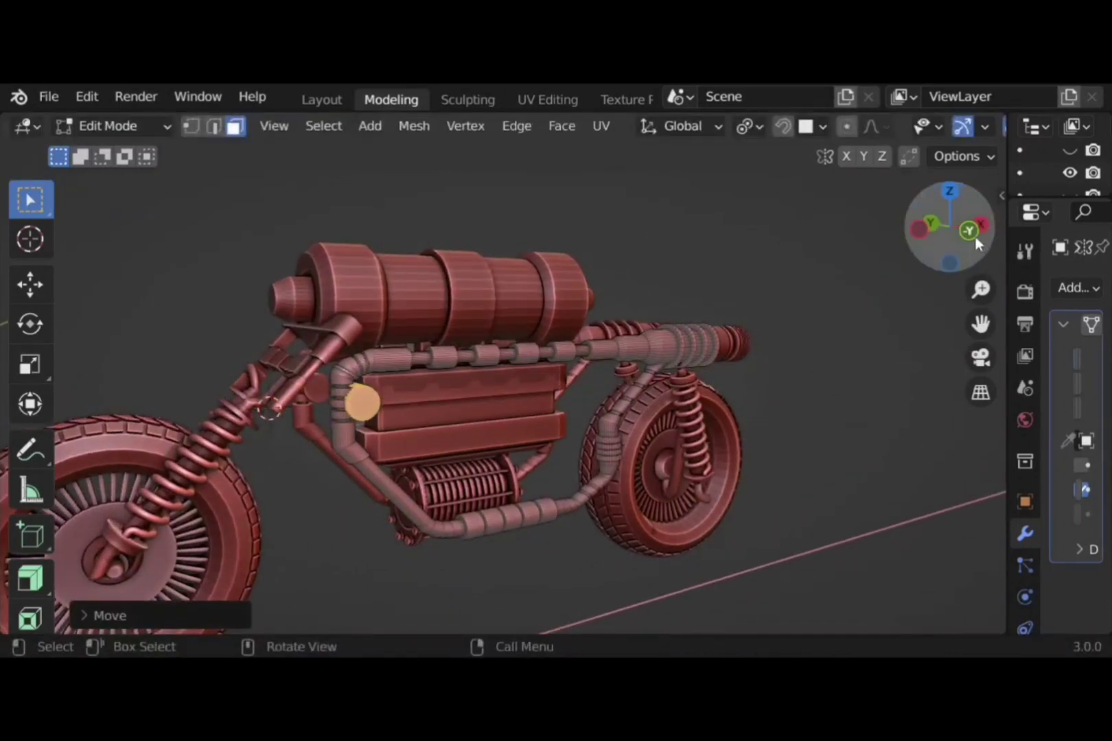
click(971, 234)
key(g)
key(x)
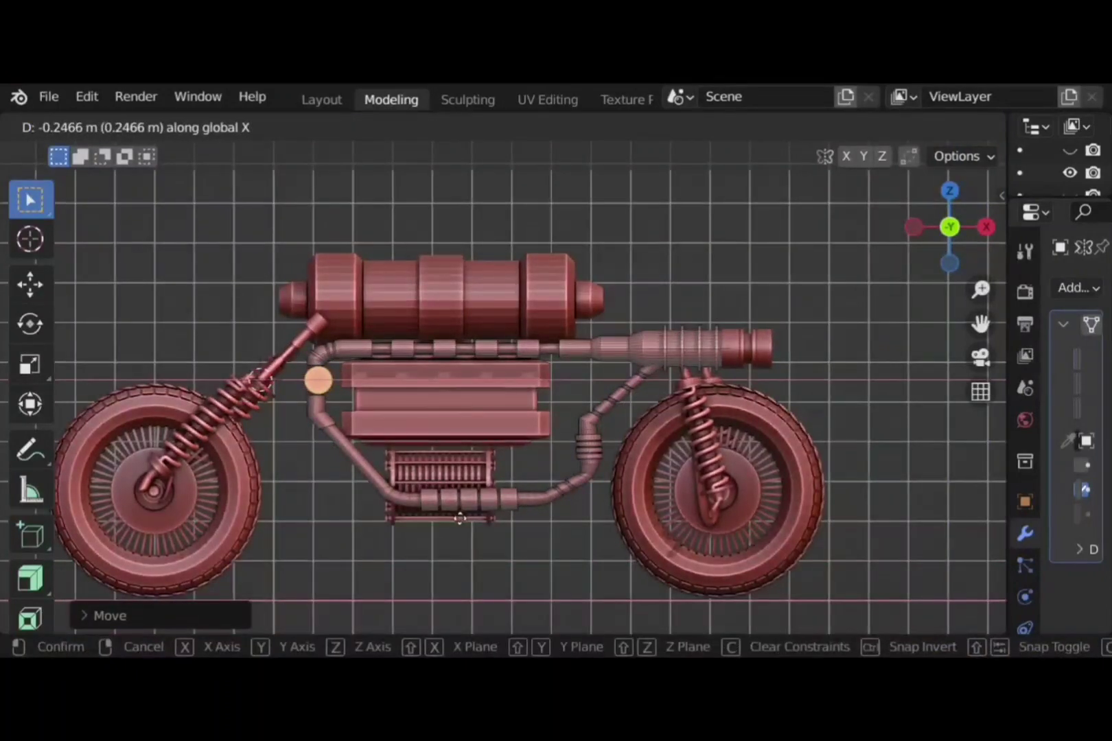
click(464, 518)
Raise the cylinder along Z to the top of the front fork and shift it outward along Y beside the tank
key(g)
key(z)
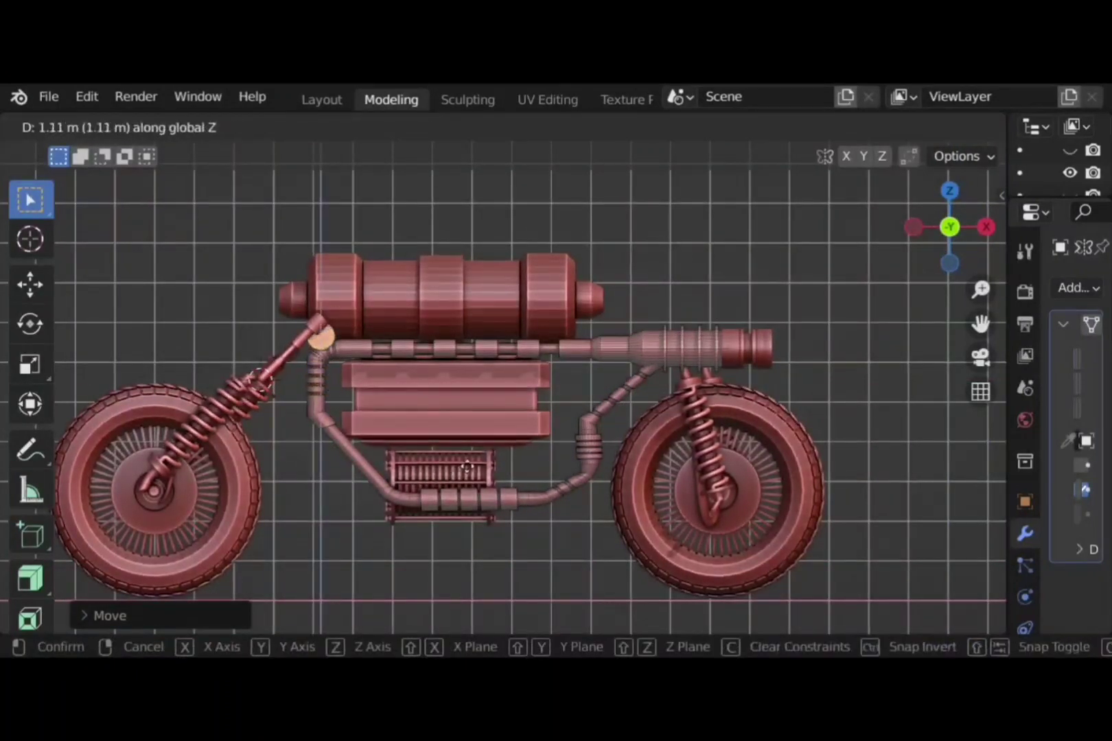
click(472, 451)
middle_drag(471, 451, 568, 477)
key(g)
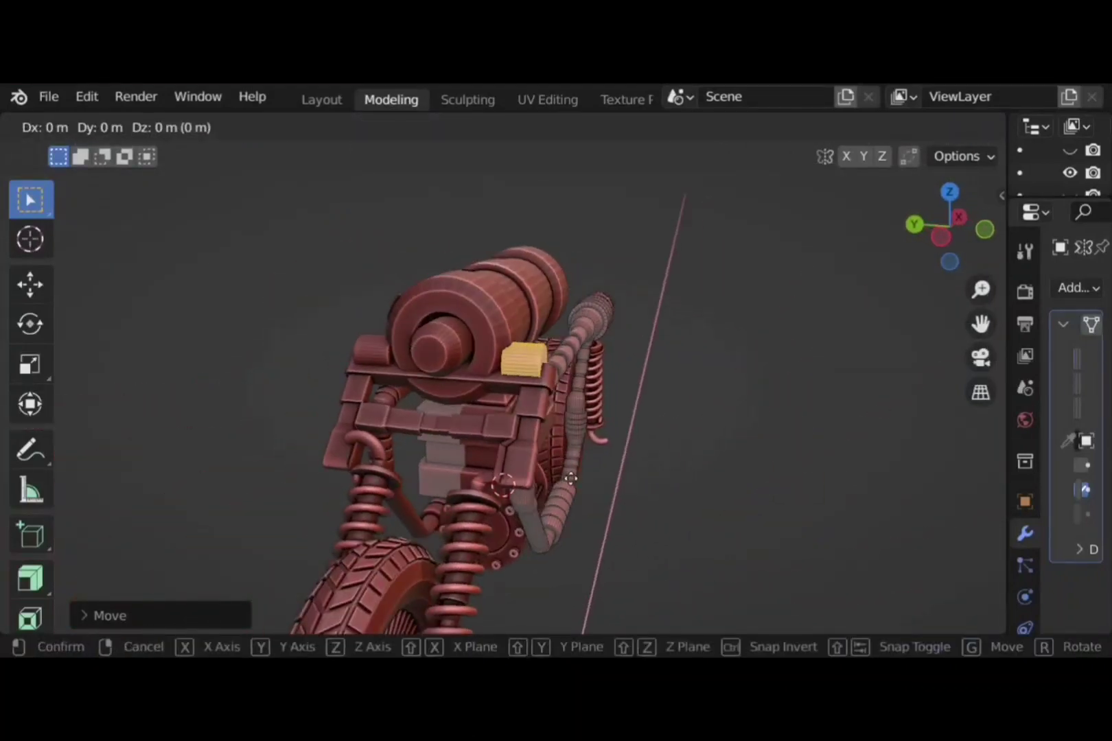
key(y)
click(600, 482)
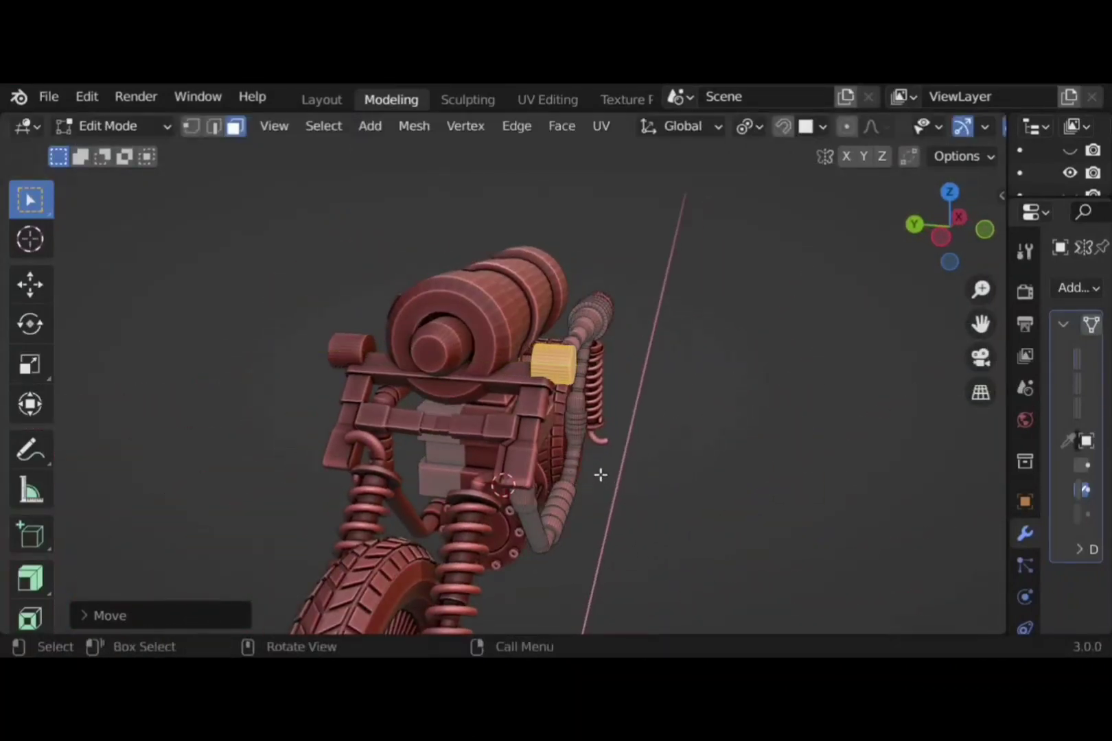
Try beveling the cylinder's outer end face, undo it, and try the bevel again with three segments
middle_drag(598, 473, 575, 437)
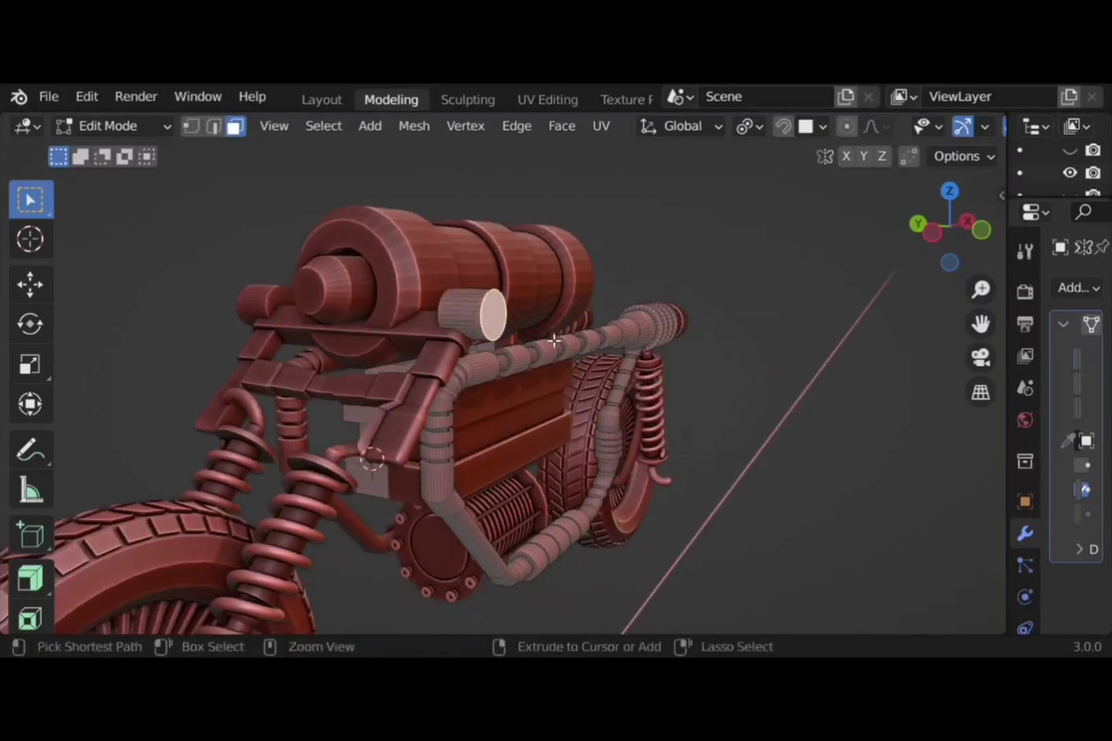
key(ctrl+b)
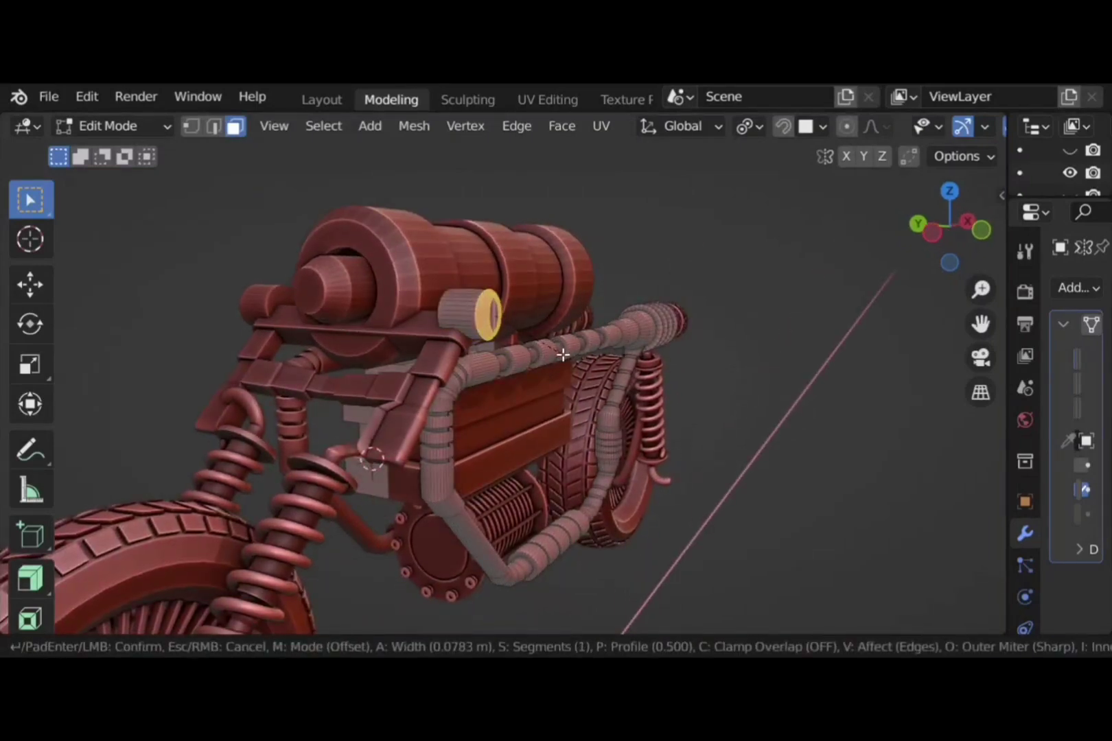
click(563, 355)
middle_drag(563, 354, 658, 369)
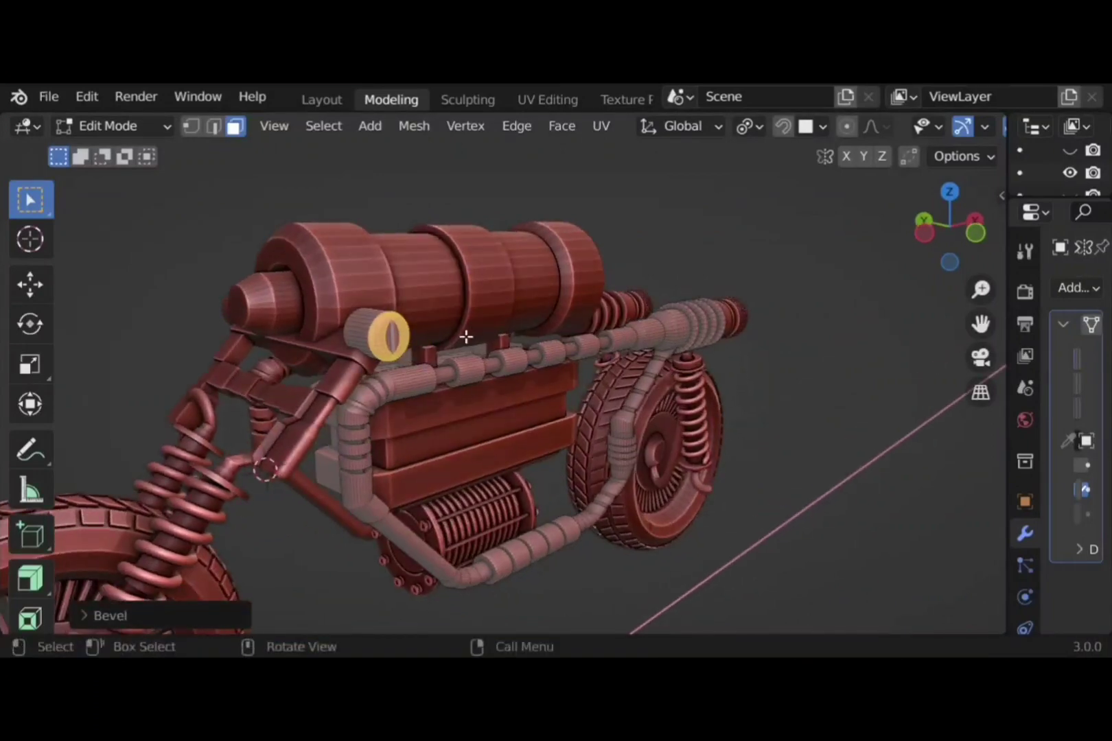
key(ctrl+z)
middle_drag(431, 356, 370, 361)
key(ctrl+b)
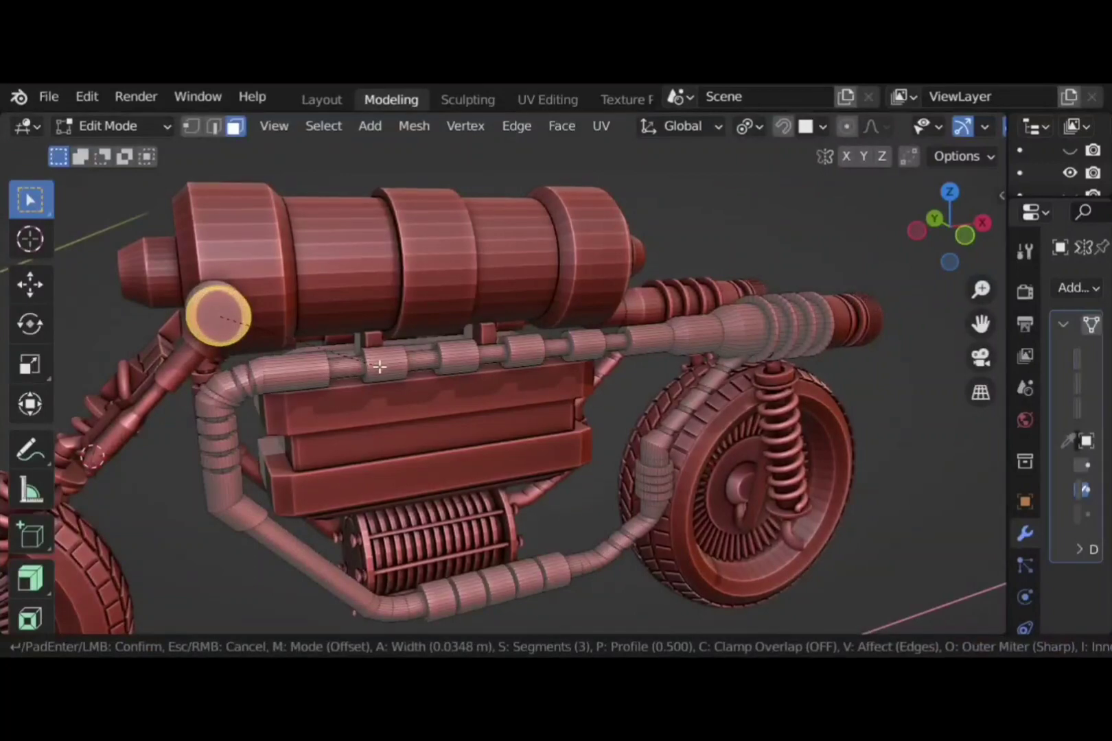
click(379, 367)
key(ctrl+KP_Add)
Inset the cylinder's outer end face slightly
middle_drag(273, 355, 400, 446)
key(i)
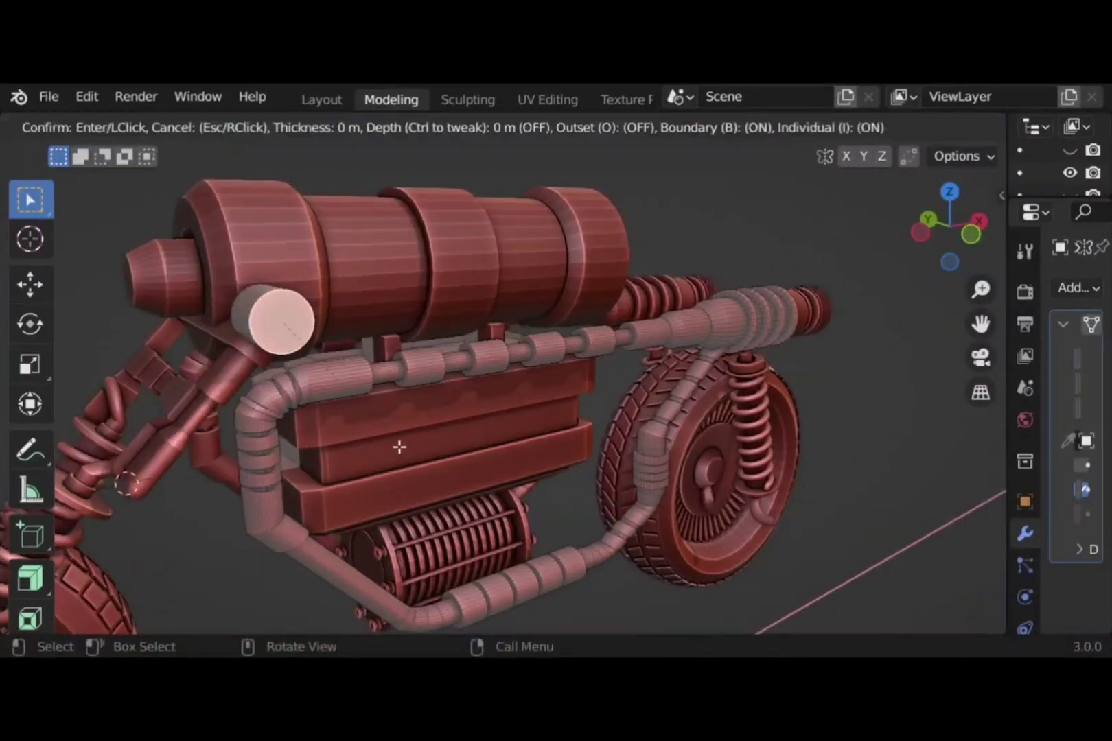
click(395, 442)
Try extruding the inset end face about 0.82 m outward and tapering it along Z, and undo both changes
middle_drag(360, 384, 388, 385)
key(e)
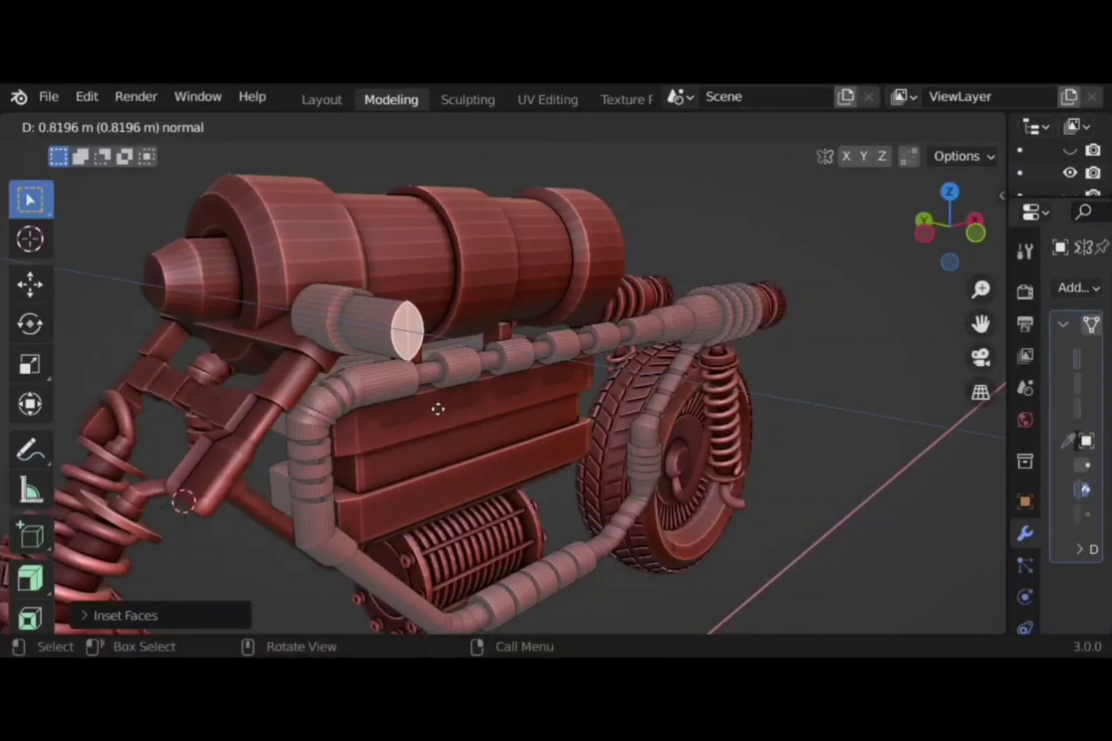
click(438, 409)
key(s)
key(z)
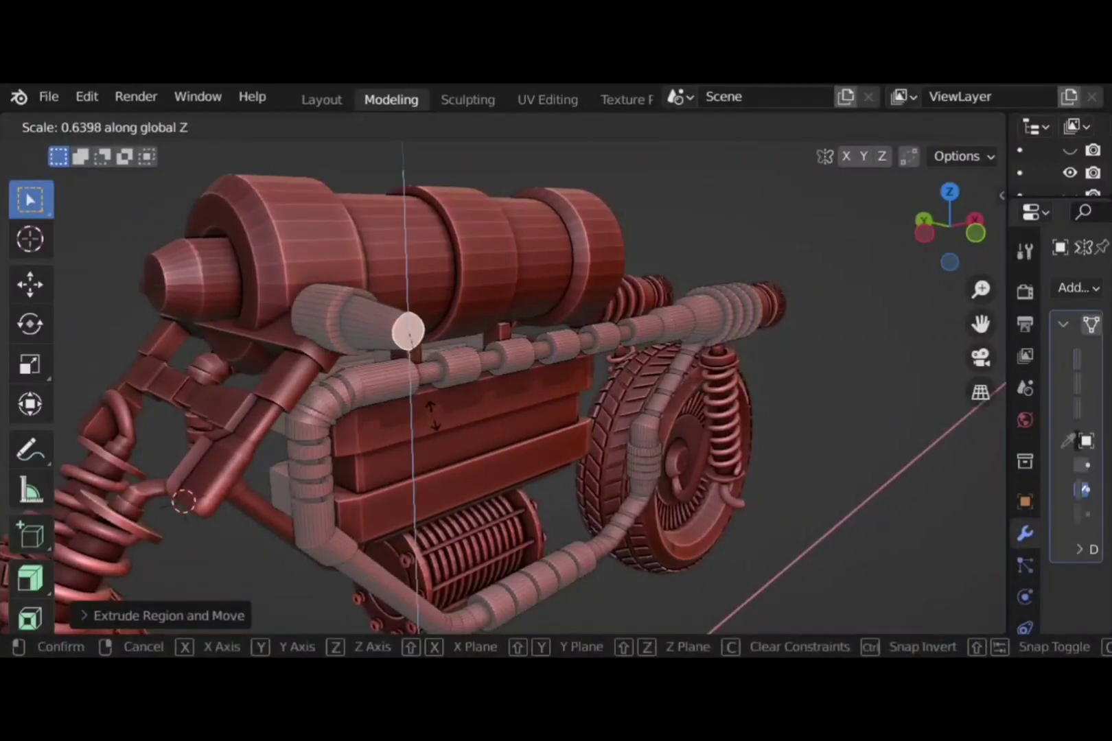
click(427, 385)
middle_drag(427, 385, 420, 397)
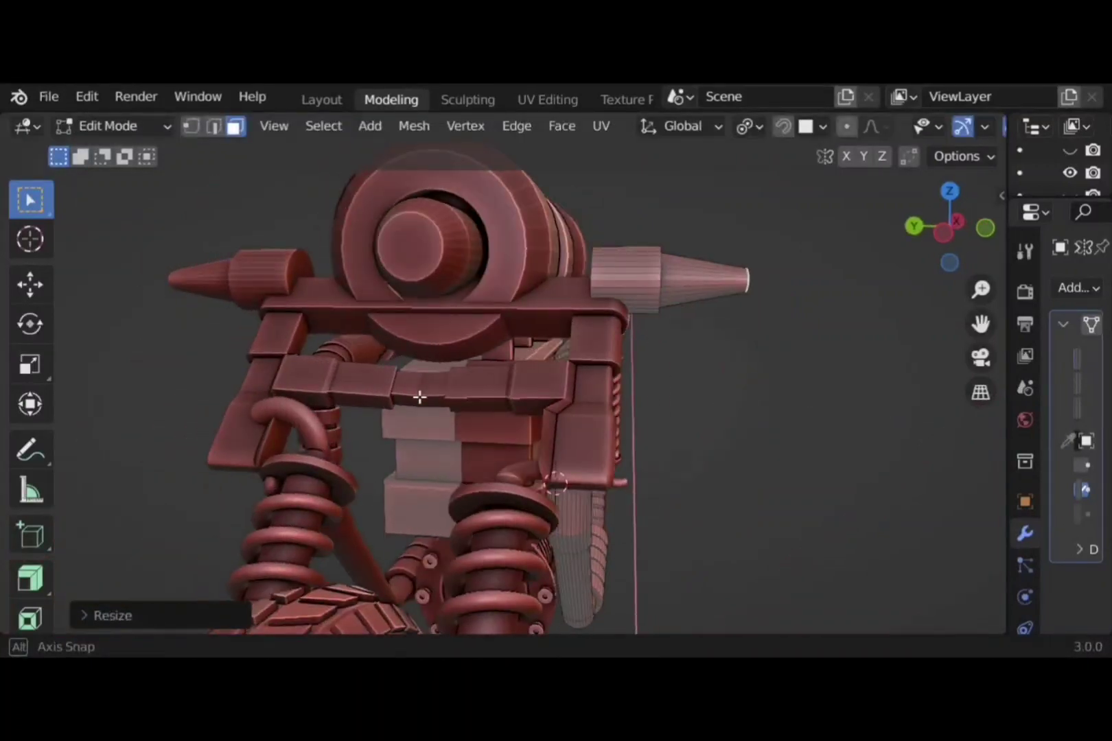
key(ctrl+z)
key(ctrl+z)
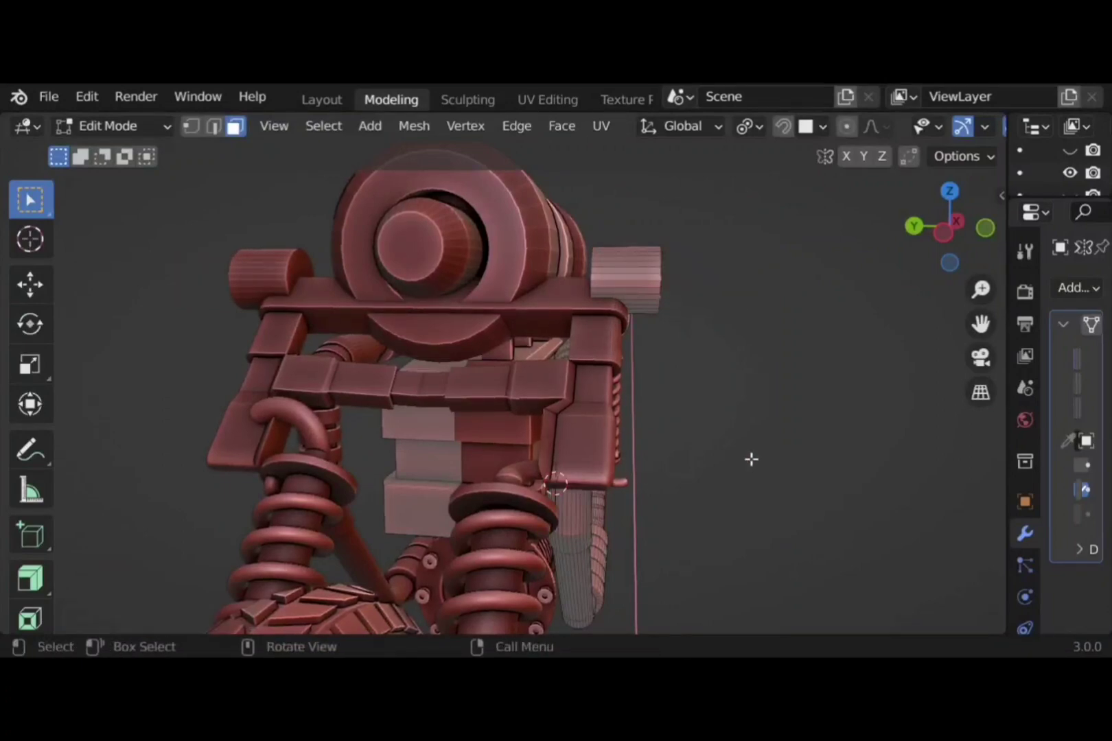
Extrude the cylinder's inset end face a short distance outward as a collar, and inset the collar's end face
key(e)
click(771, 459)
mouse_move(771, 459)
middle_down()
mouse_move(756, 464)
mouse_move(762, 479)
middle_up()
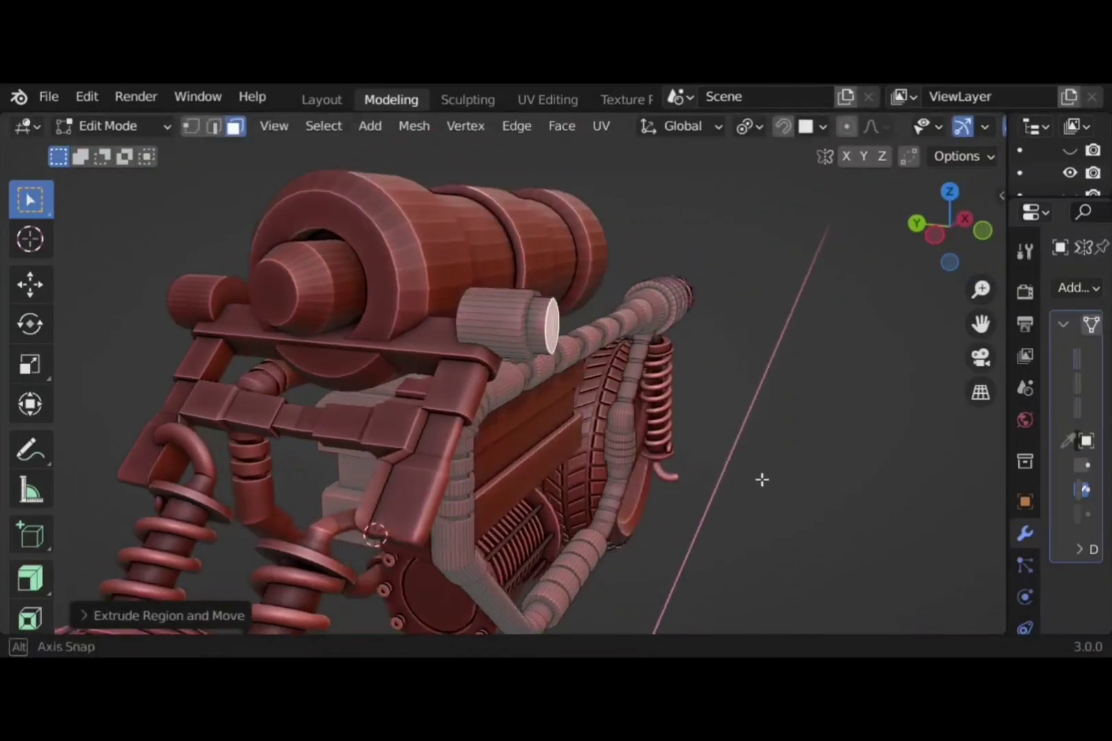
key(i)
click(758, 486)
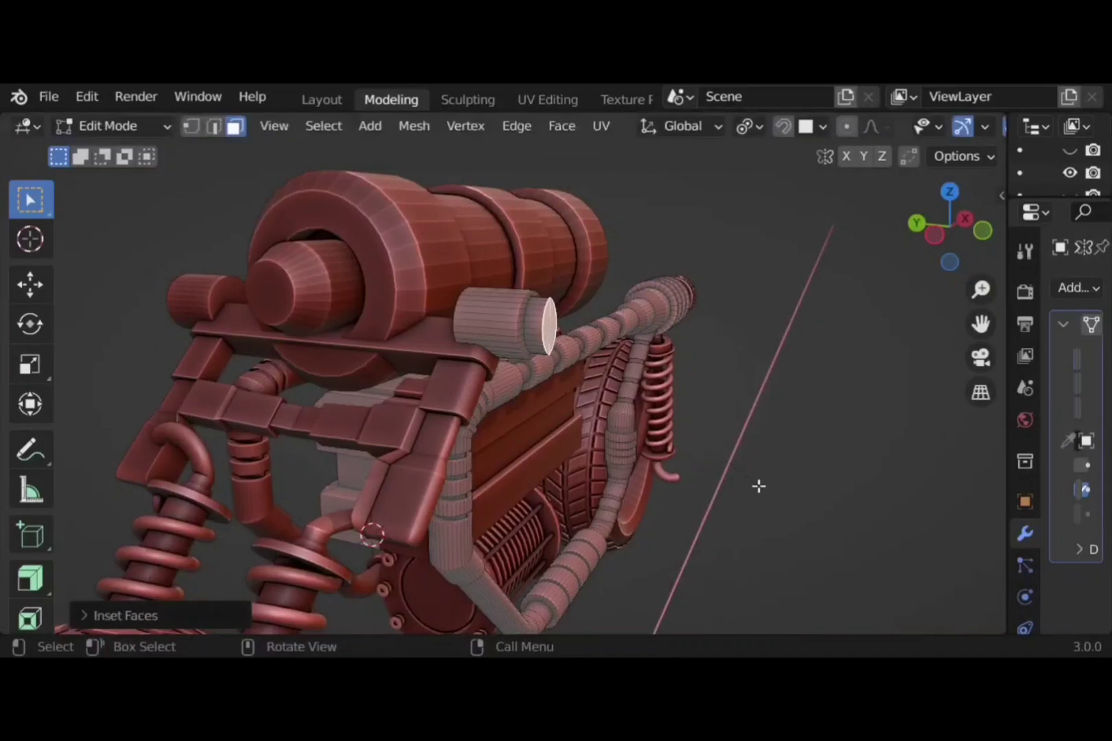
Scale the collar's inner end face down along Z and extrude it outward along its normal into a long handlebar grip
key(shift+d)
right_click(810, 494)
key(s)
key(z)
click(738, 437)
key(g)
key(z)
key(z)
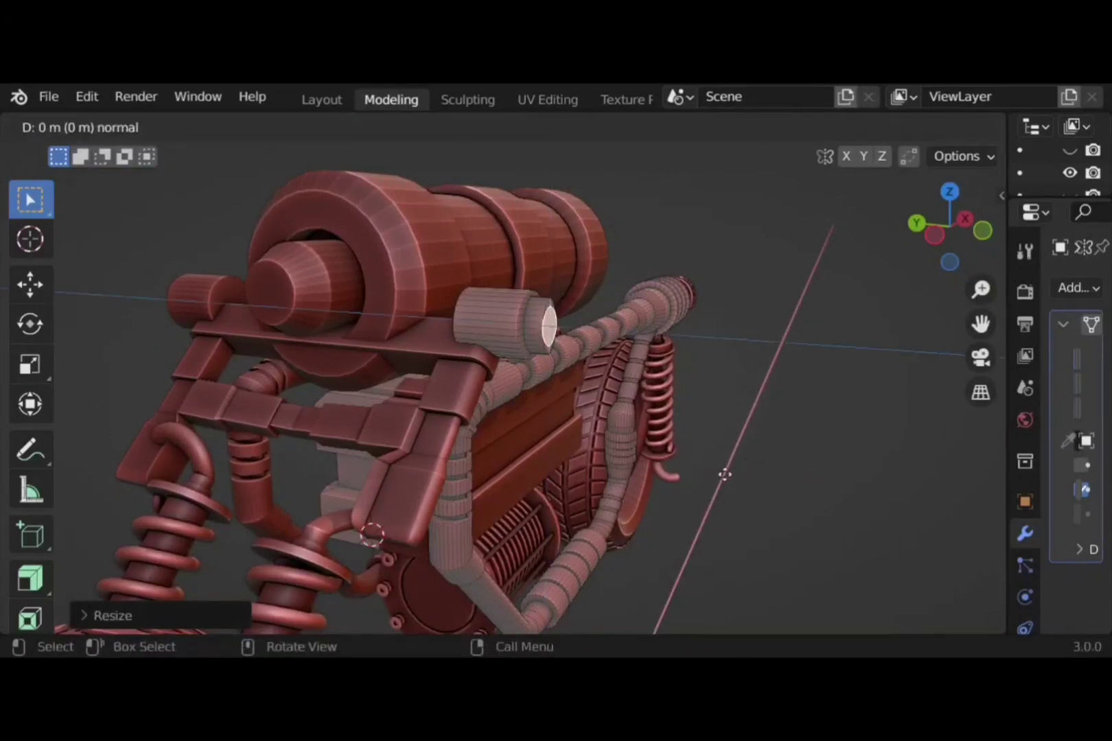
click(786, 484)
Scale down the end face of the handlebar grip so the grip tapers toward its tip
key(e)
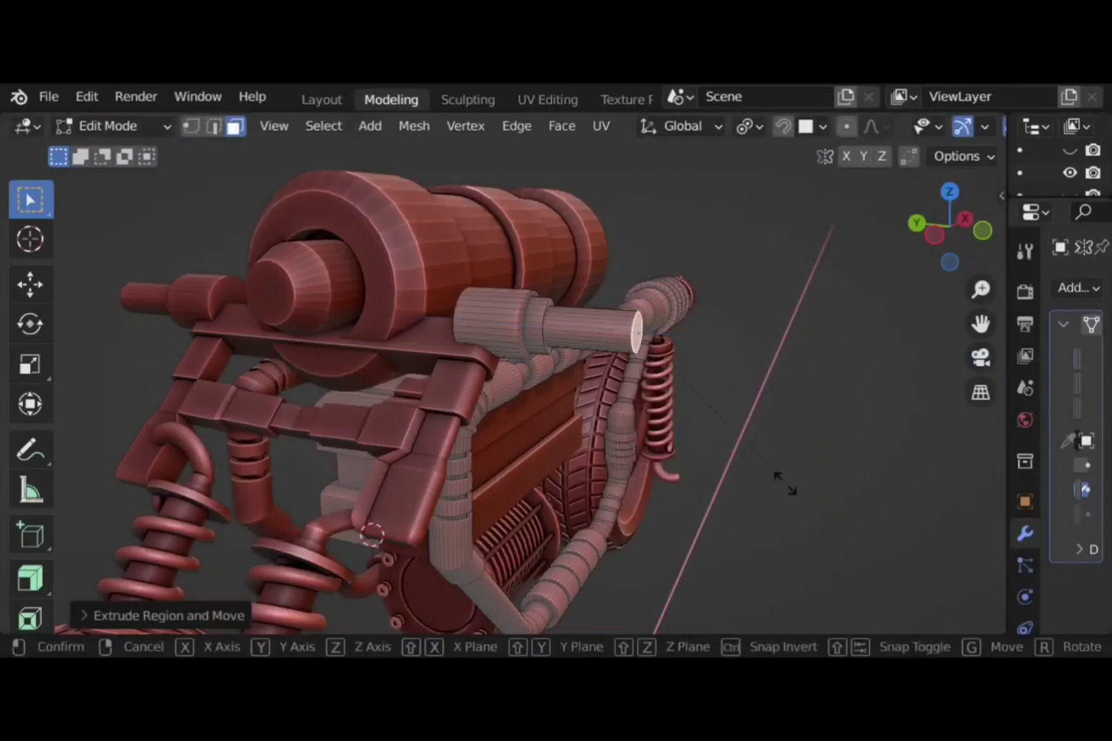
right_click(777, 480)
key(s)
click(737, 426)
Add seven evenly spaced loop cuts along the tapered handlebar grip without sliding them
middle_drag(738, 426, 608, 374)
key(ctrl+r)
scroll(609, 376, up, 2)
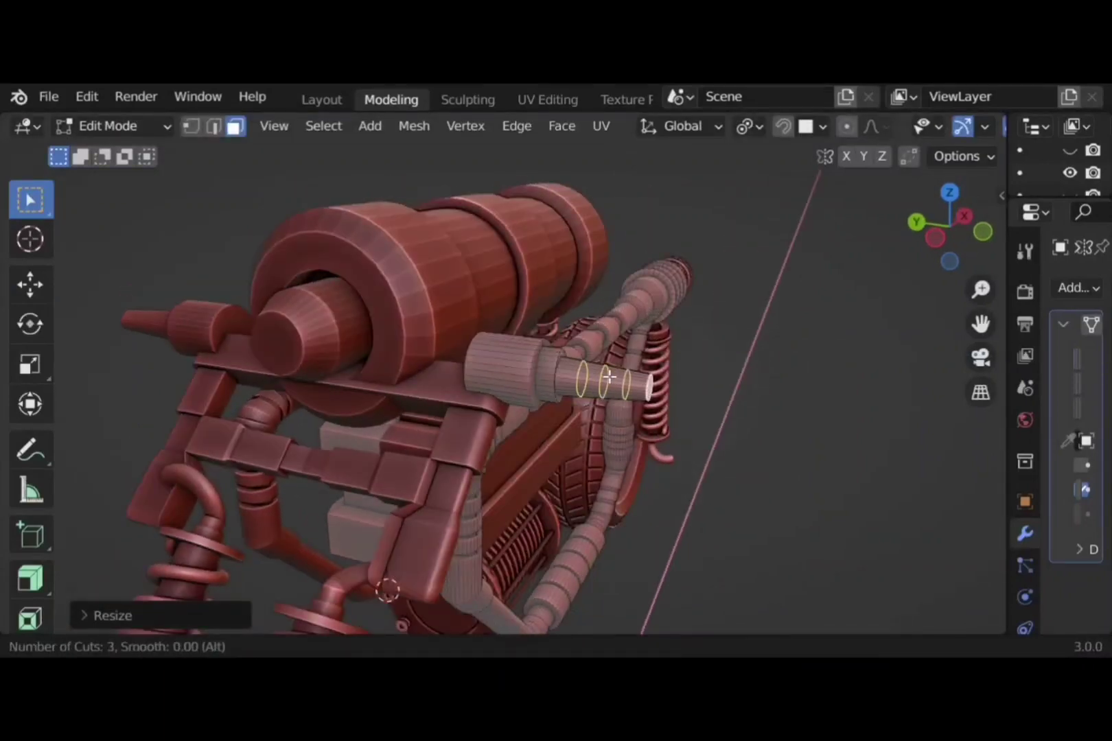
click(609, 379)
right_click(609, 379)
middle_drag(608, 379, 670, 459)
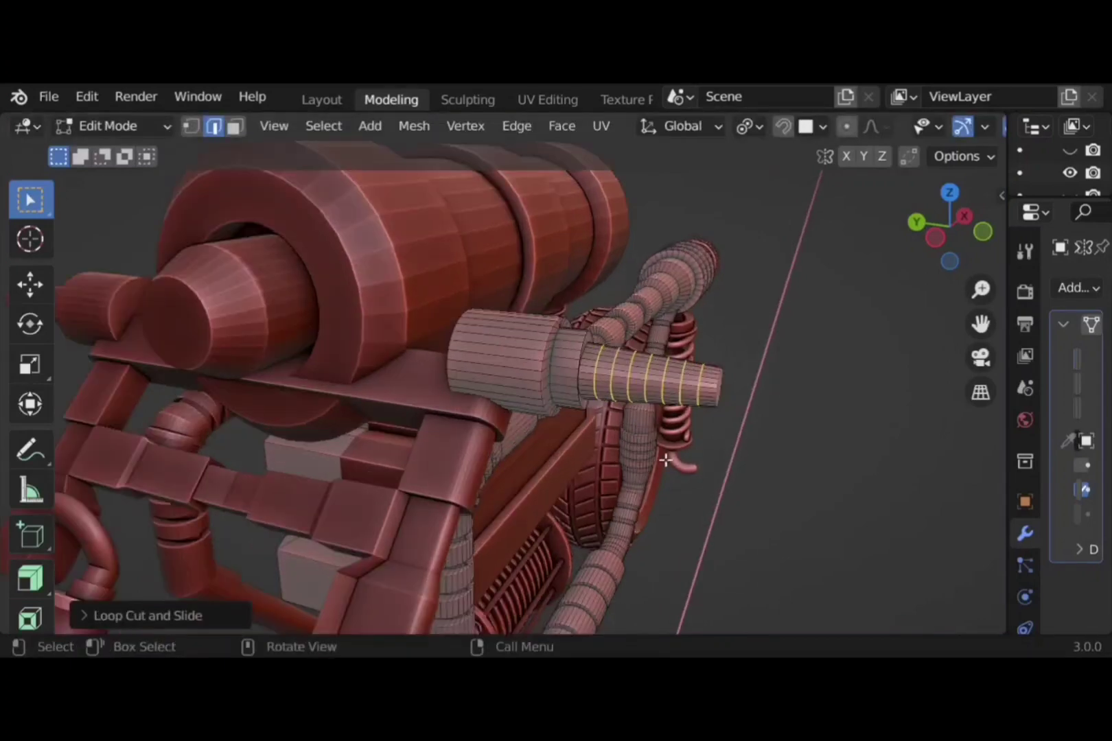
Bevel the grip's edge loops into bands with three segments and extrude the bands outward along their normals as ribs
key(ctrl+b)
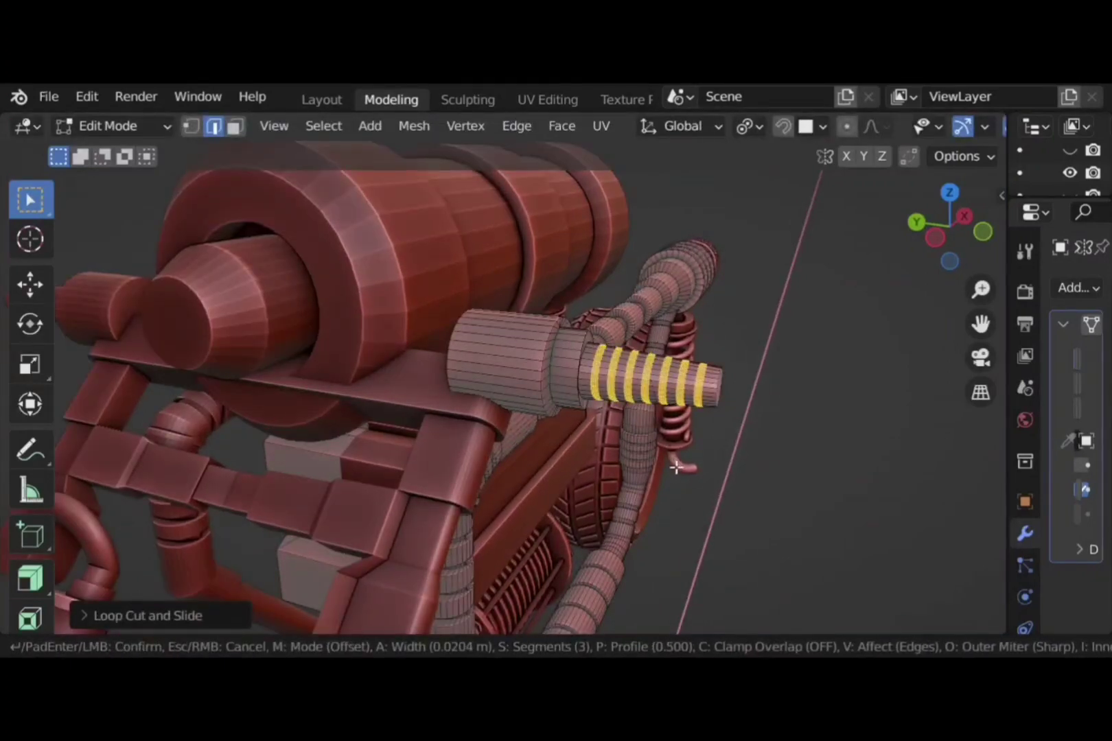
click(672, 424)
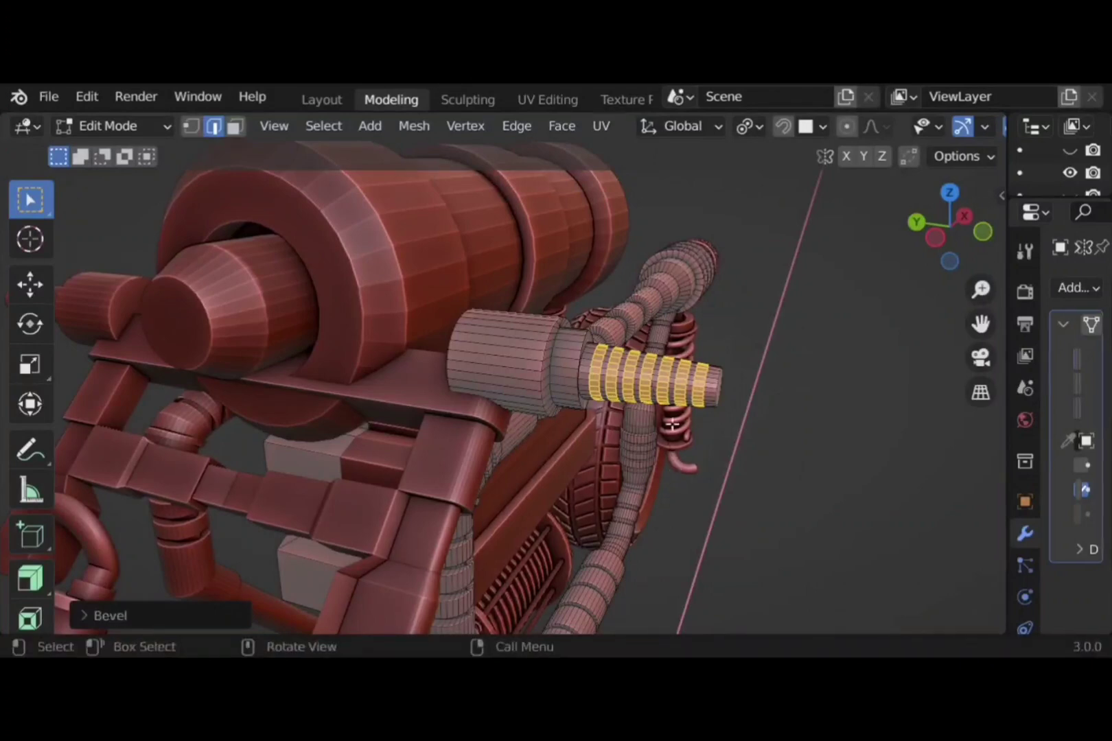
click(27, 579)
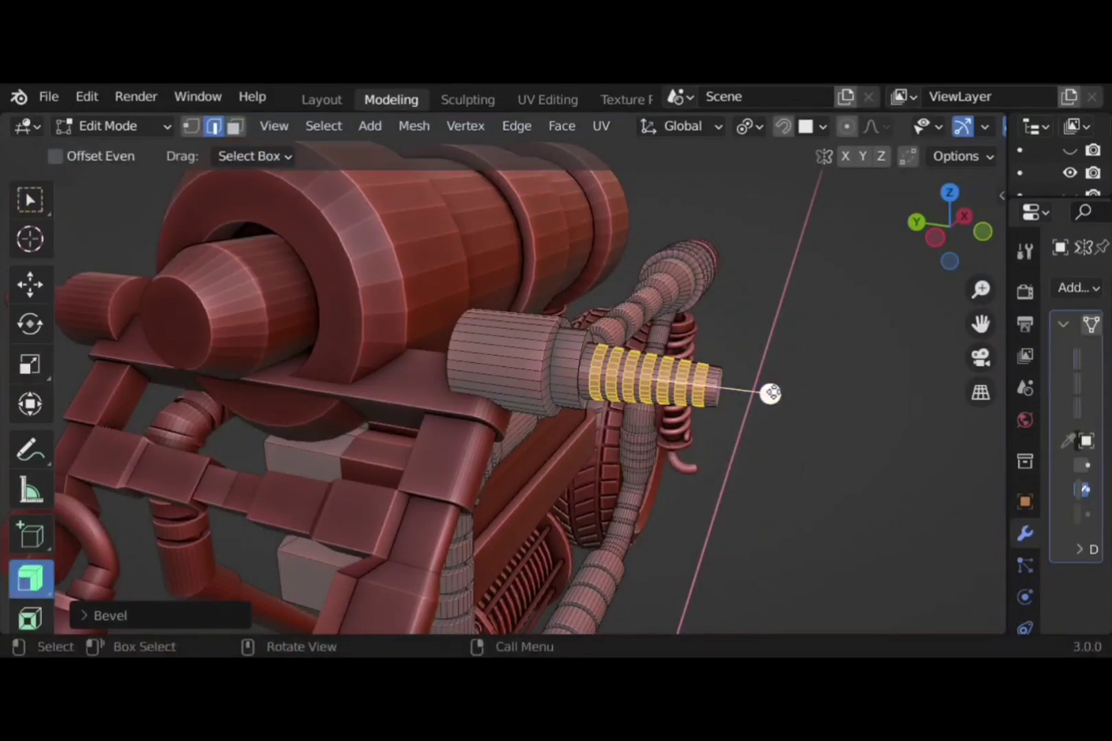
mouse_move(770, 394)
mouse_down()
mouse_move(779, 387)
mouse_move(771, 392)
mouse_up()
Examine the ribbed handlebar grip and how it sits against the tank, pipe frame and front fork
middle_drag(869, 447, 762, 446)
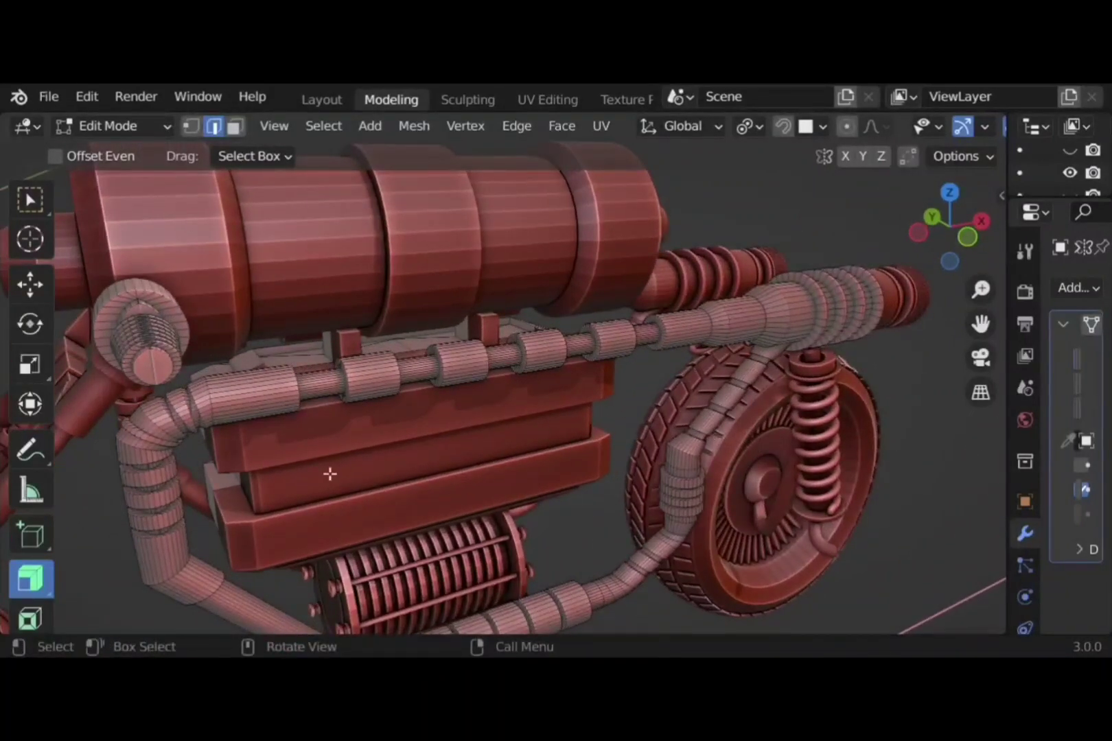
scroll(357, 489, down, 3)
scroll(350, 402, up, 2)
shift+middle_drag(463, 413, 525, 375)
scroll(561, 357, up, 3)
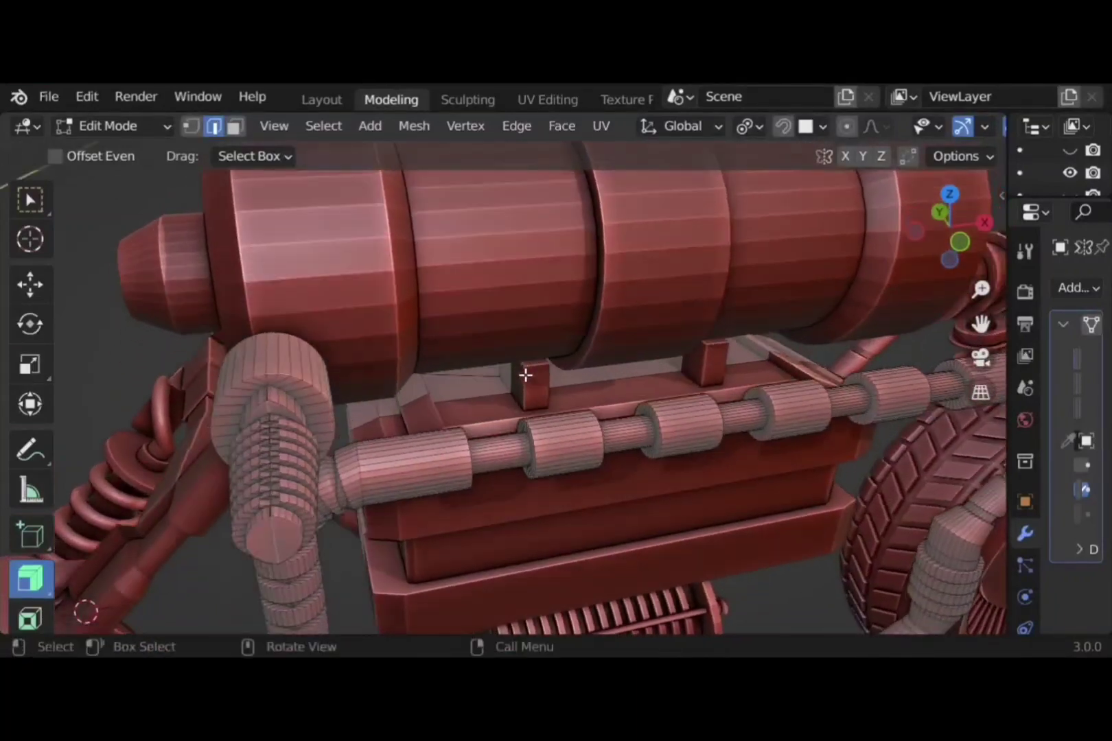
scroll(323, 457, down, 5)
middle_drag(347, 452, 508, 467)
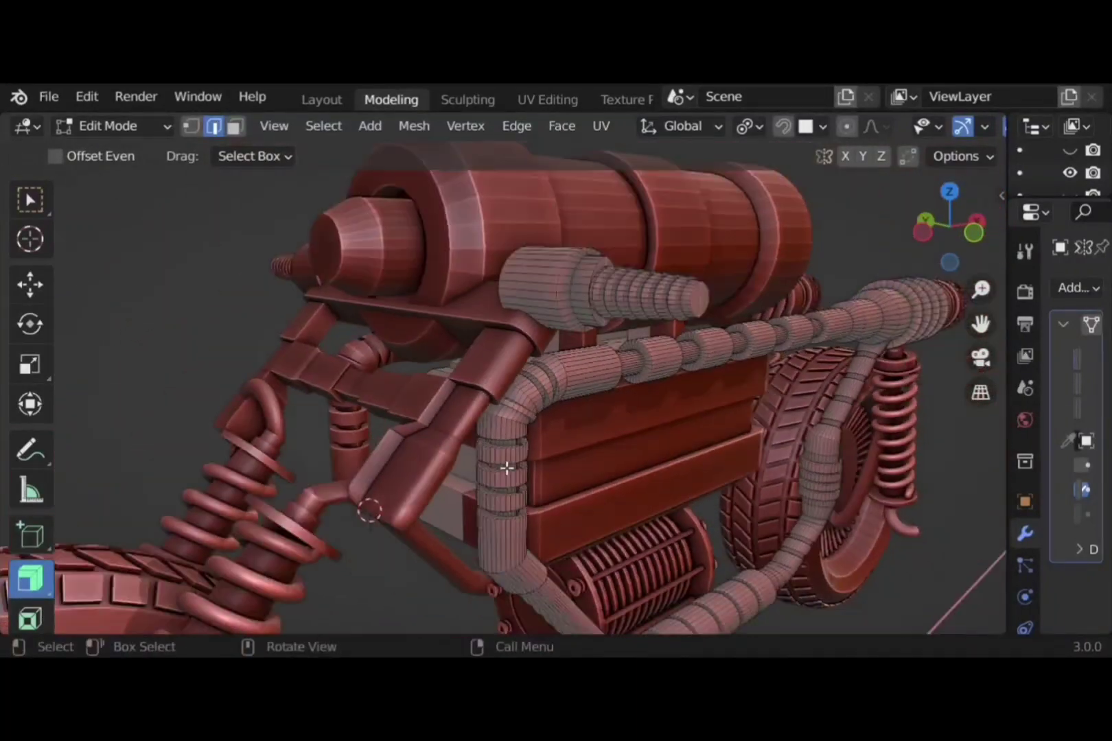
Leave mesh editing, clear the selection, and view the whole motorcycle from the front and rear
key(Tab)
click(212, 303)
scroll(460, 410, down, 5)
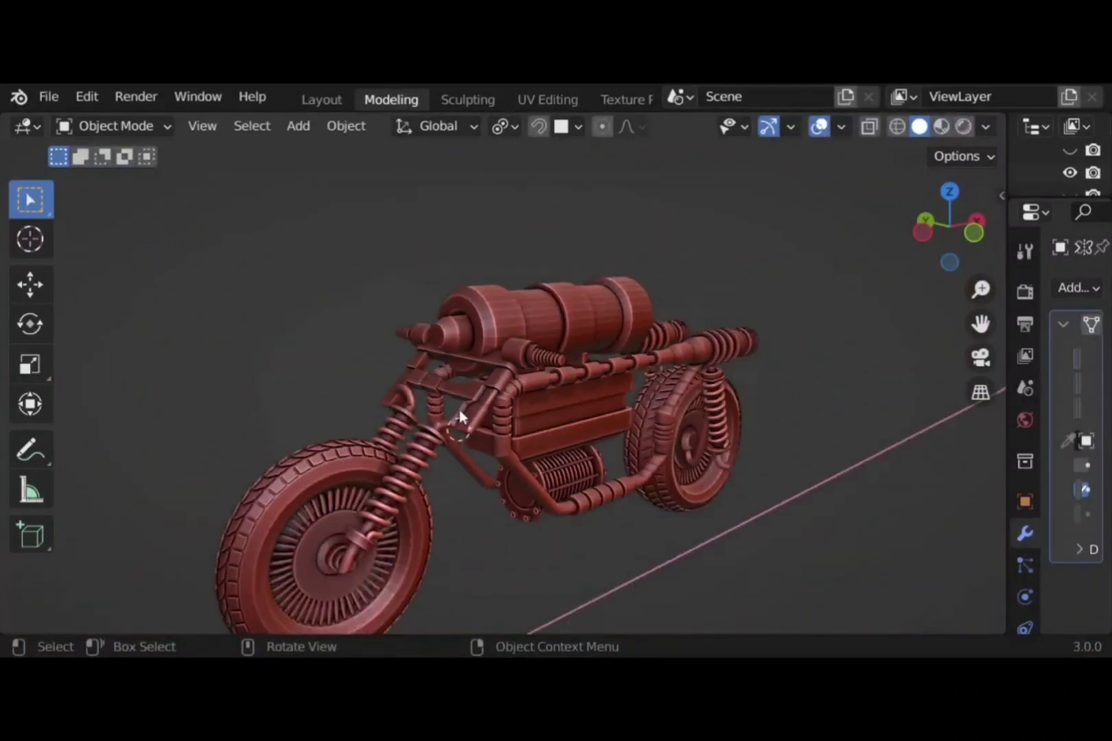
shift+middle_drag(647, 385, 545, 395)
scroll(585, 405, up, 2)
middle_drag(660, 413, 469, 414)
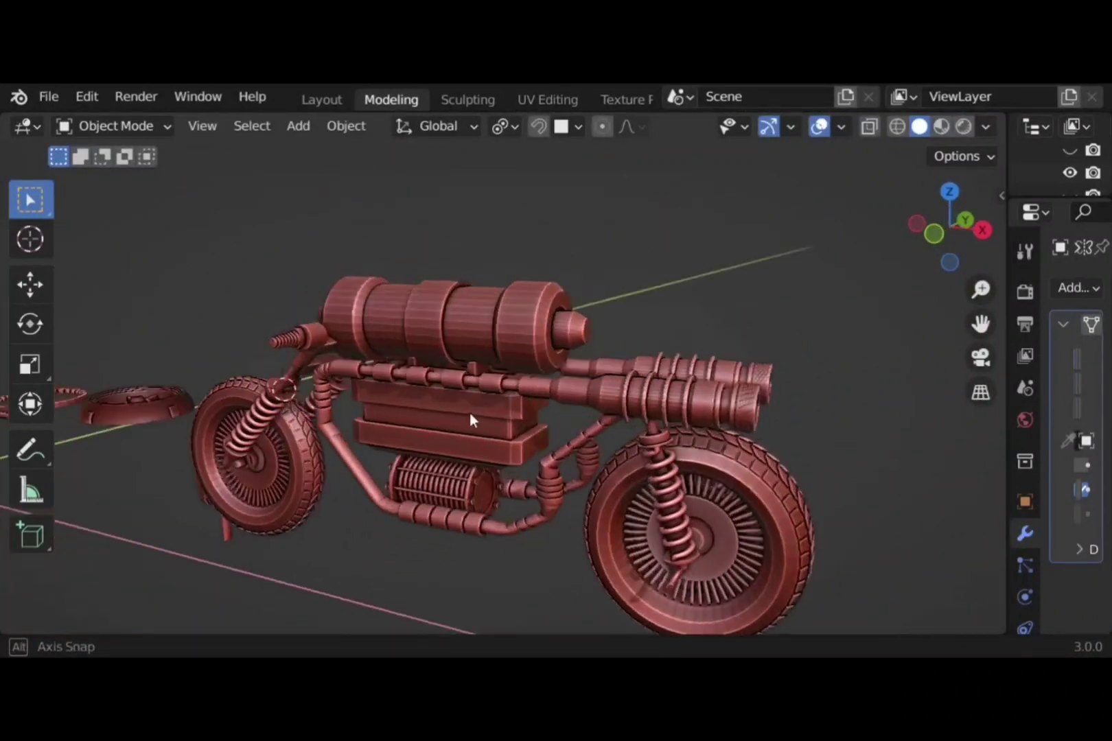
Select the tray part with three canisters among the loose parts and move it along the X axis to beside the motorcycle
scroll(521, 458, down, 6)
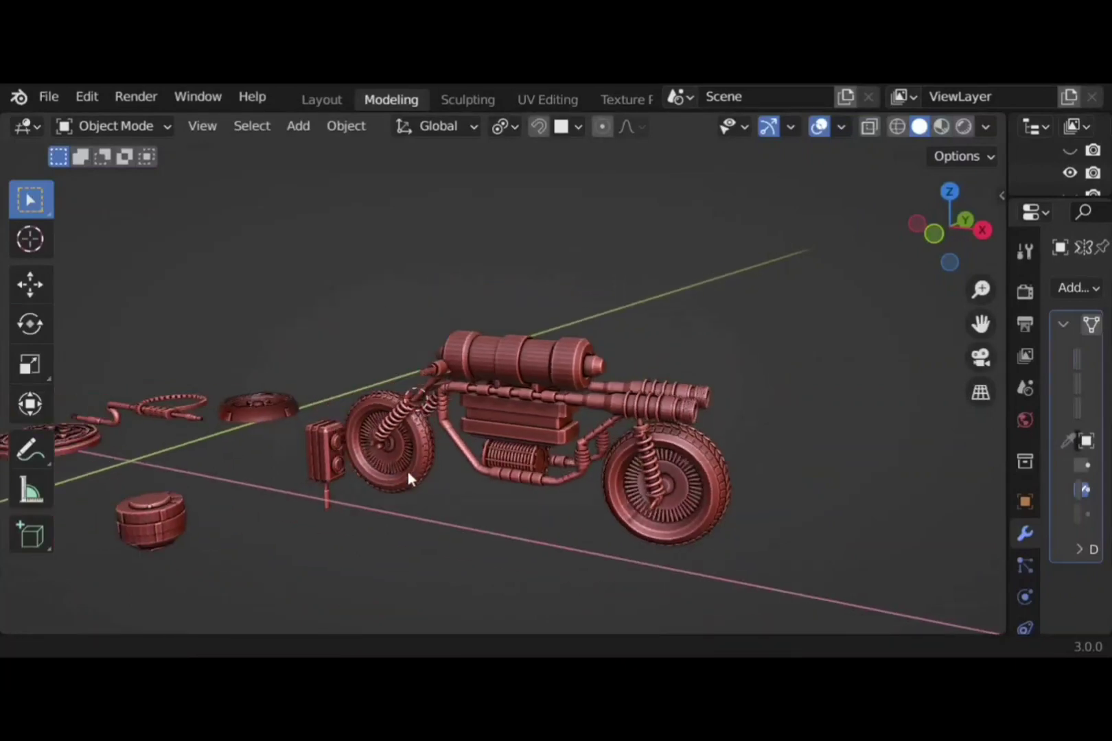
shift+middle_drag(370, 475, 364, 421)
click(124, 440)
shift+middle_drag(578, 488, 533, 464)
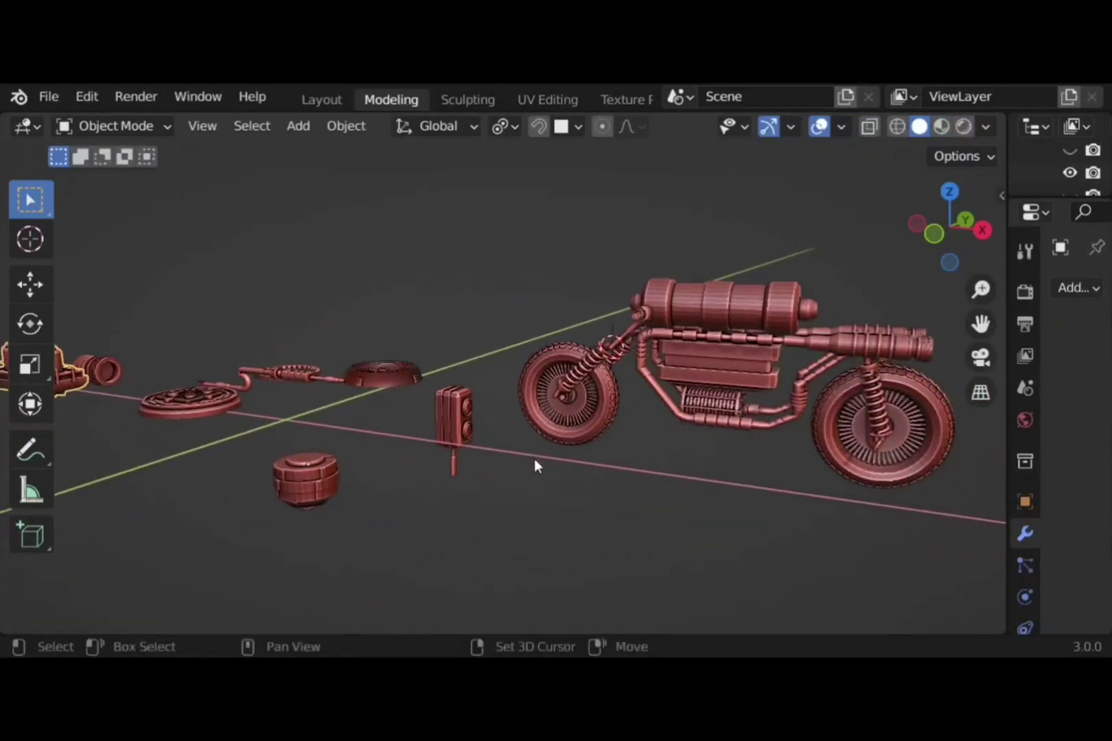
key(g)
key(x)
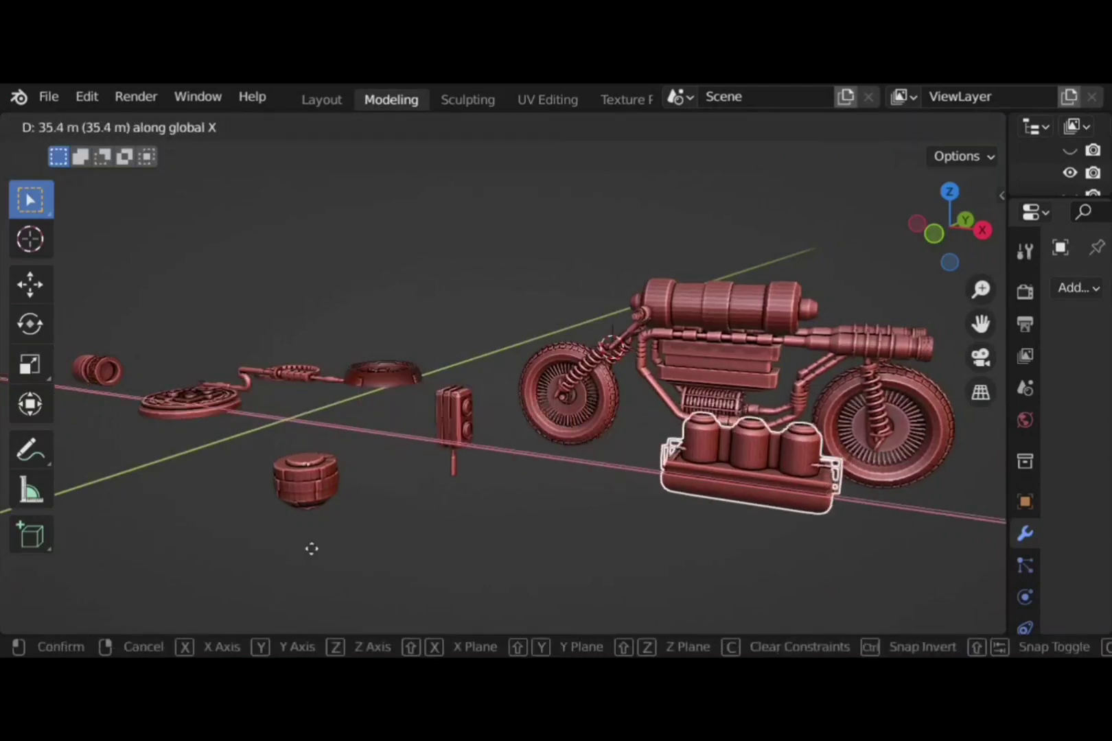
click(770, 516)
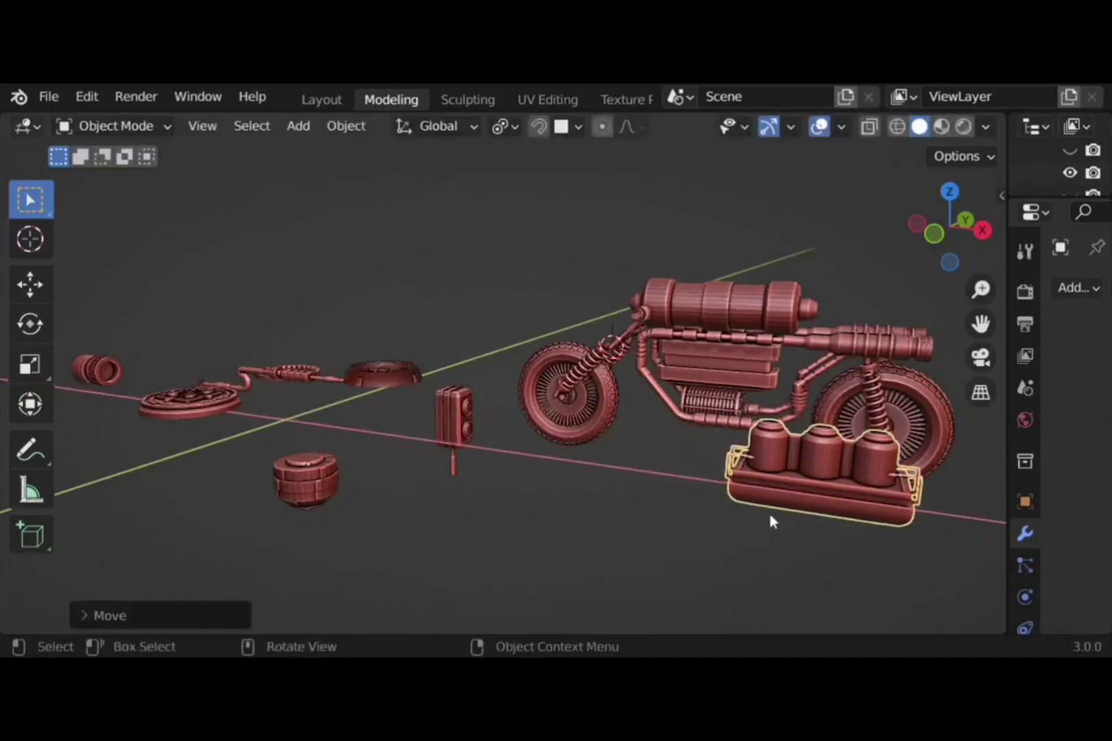
Rotate the three-canister part 90° about the Z axis and scale it down uniformly
key(r)
key(z)
key(9)
key(0)
click(755, 590)
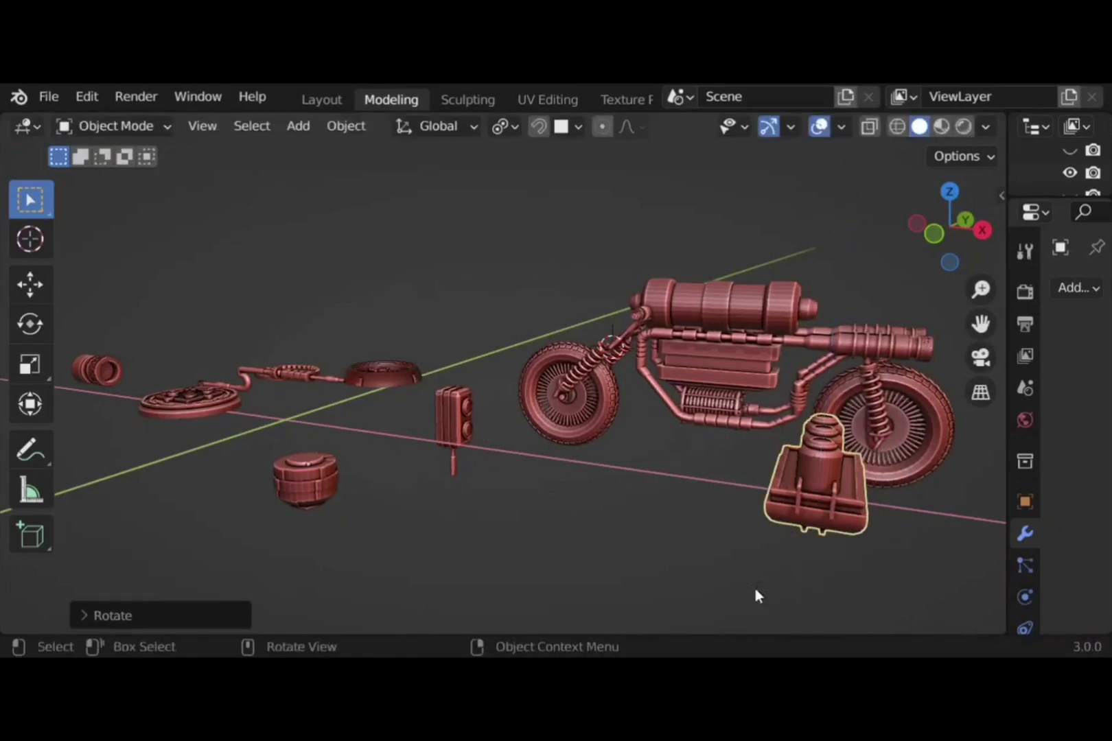
key(s)
click(858, 544)
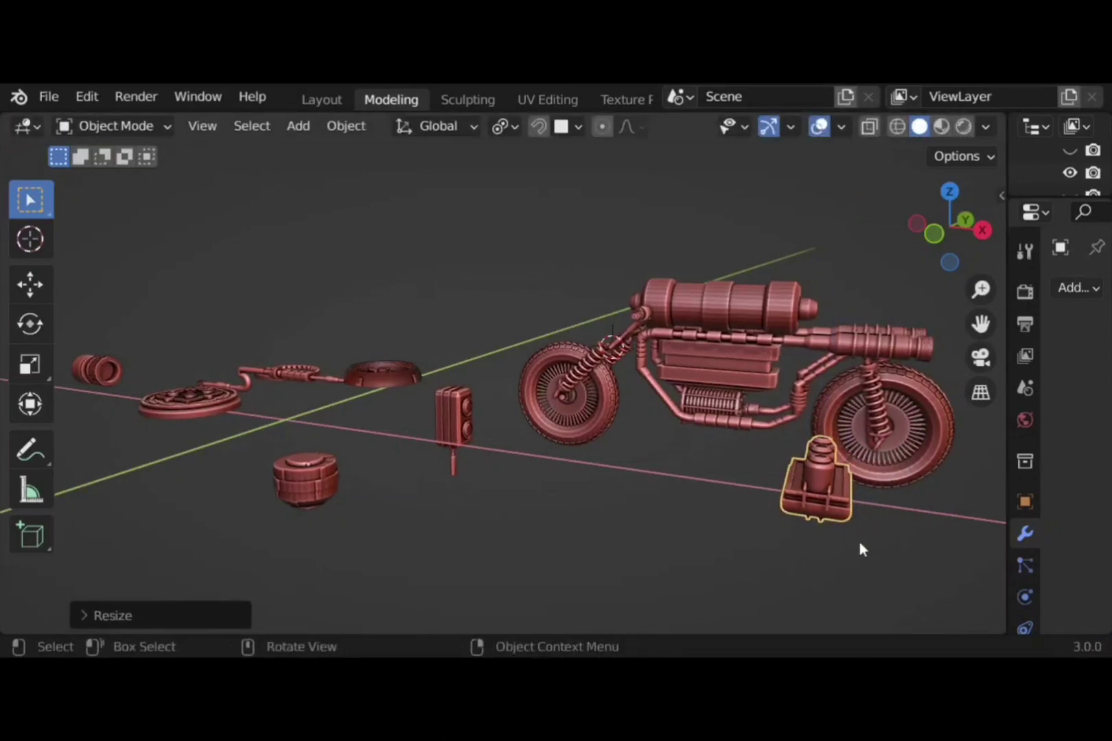
Move the canister part along X to between the ribbed engine cylinder and the rear frame bend, and shrink it to fit
click(933, 234)
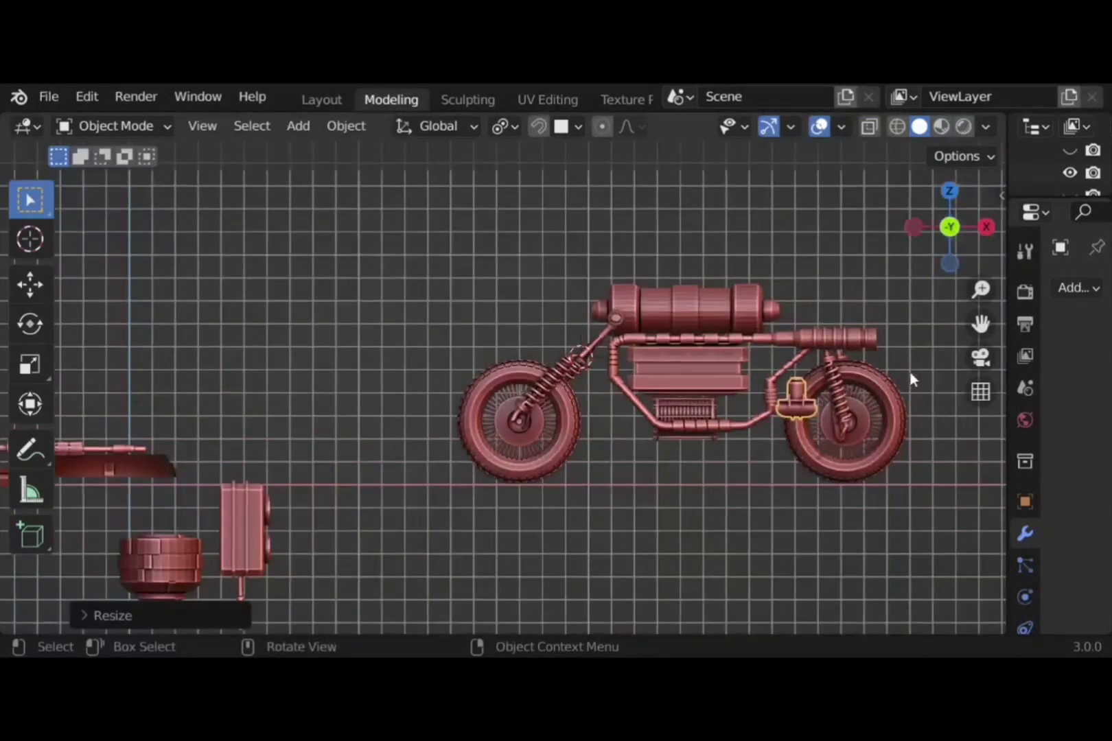
scroll(929, 369, up, 4)
shift+middle_drag(669, 451, 575, 465)
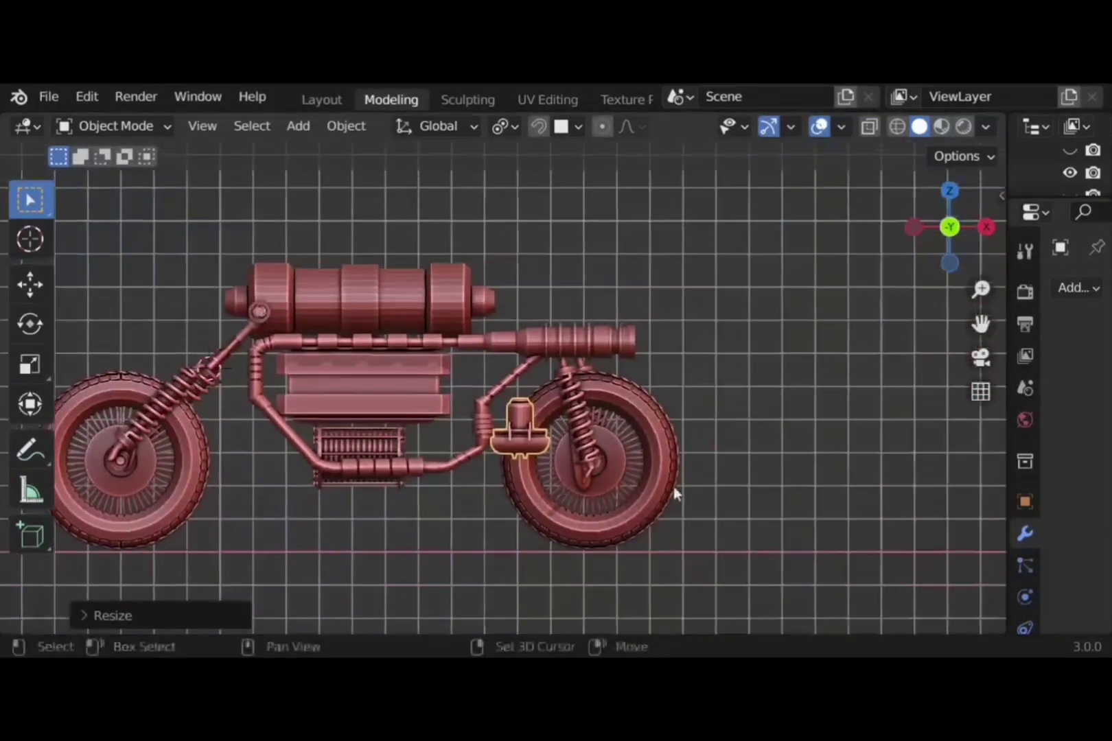
key(g)
key(x)
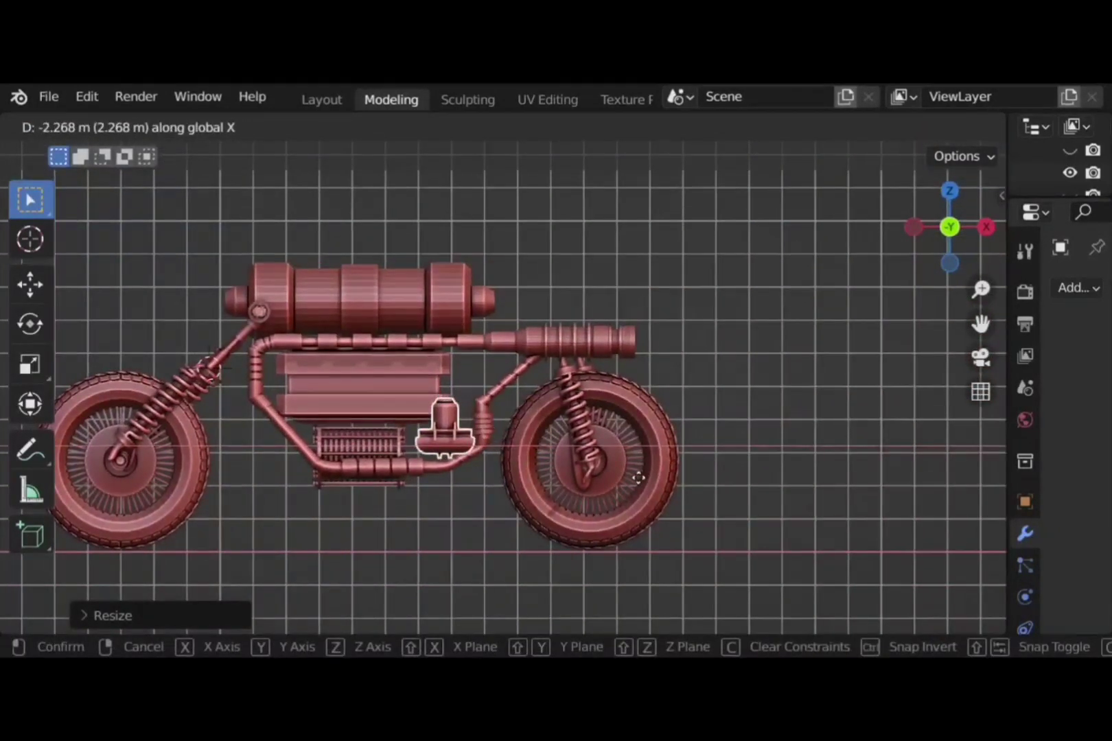
click(596, 546)
key(s)
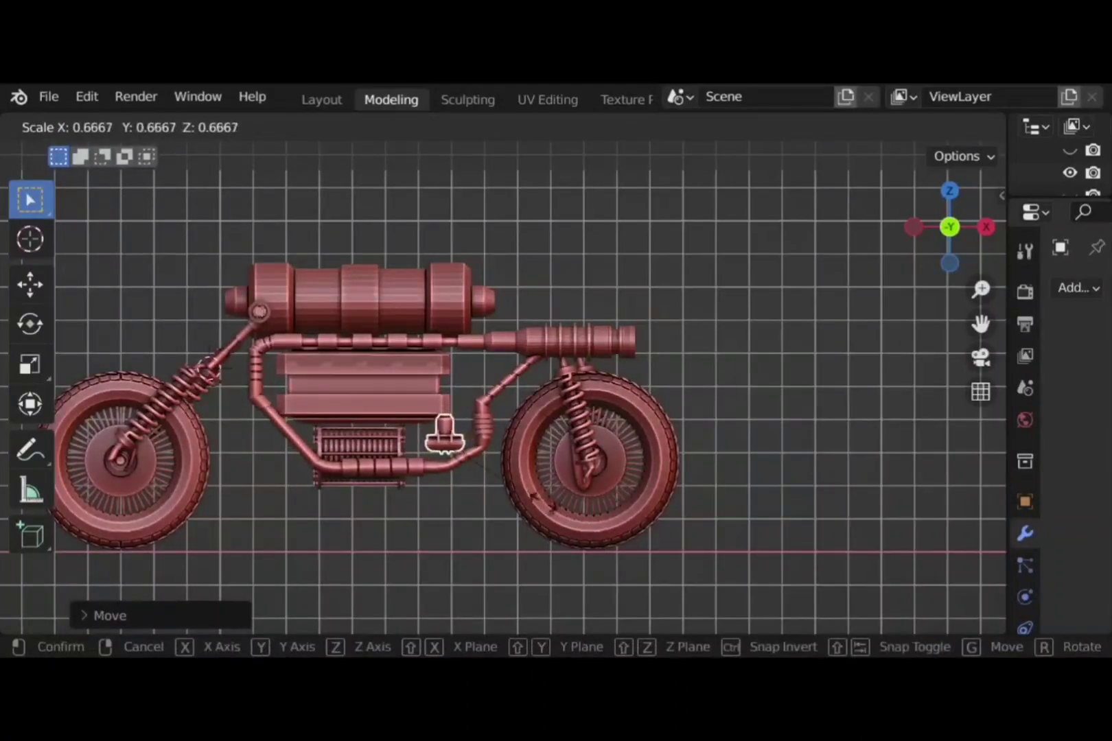
click(529, 464)
Flip the canister part upside down by rotating it about the Y axis
mouse_move(528, 463)
middle_down()
mouse_move(472, 461)
mouse_move(527, 468)
middle_up()
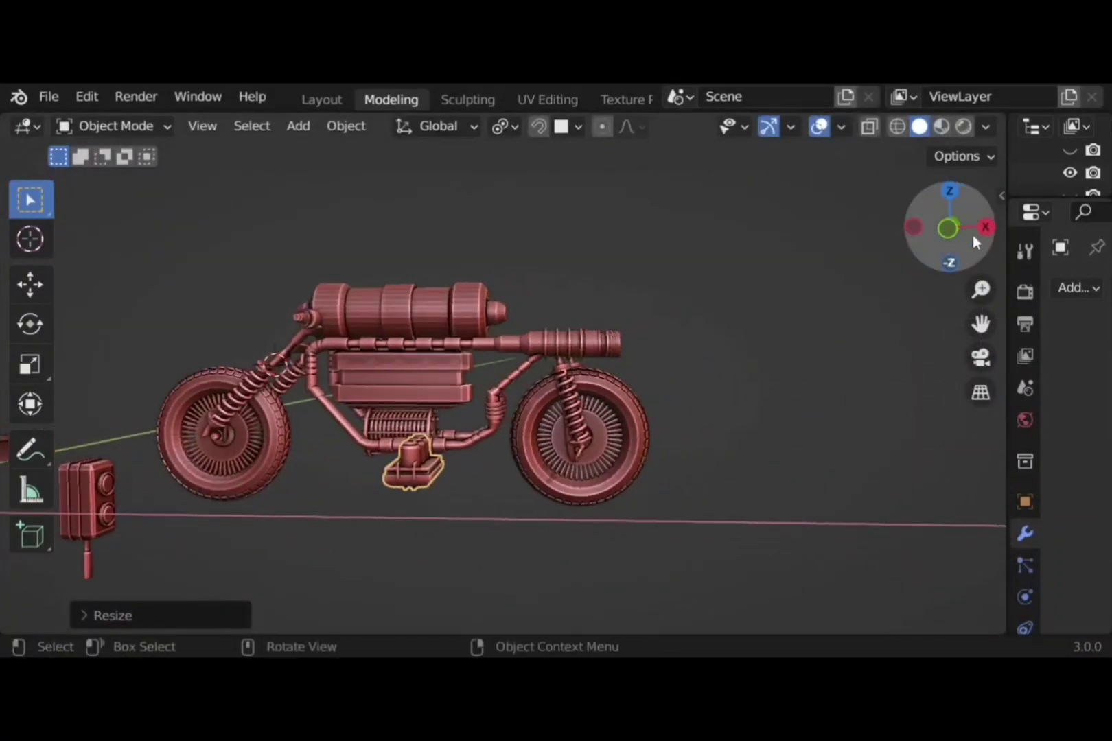
click(948, 228)
key(r)
key(y)
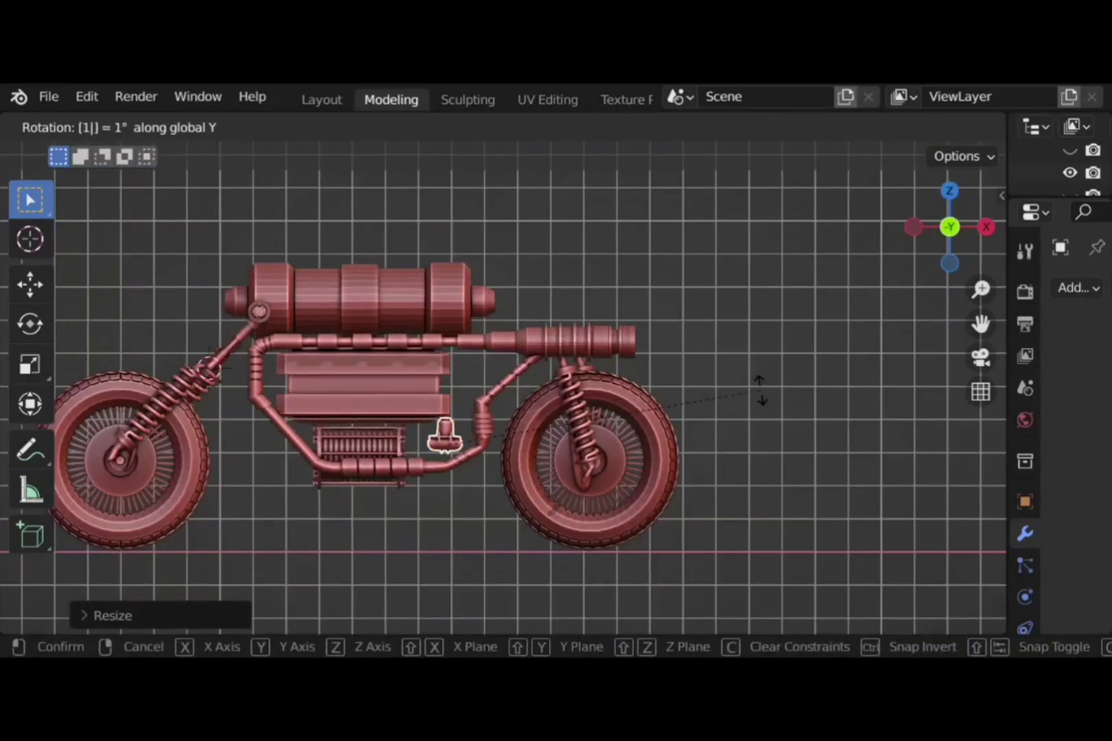
click(759, 390)
Raise the flipped canister part to just under the stacked engine boxes and adjust its position along the X axis
key(g)
key(z)
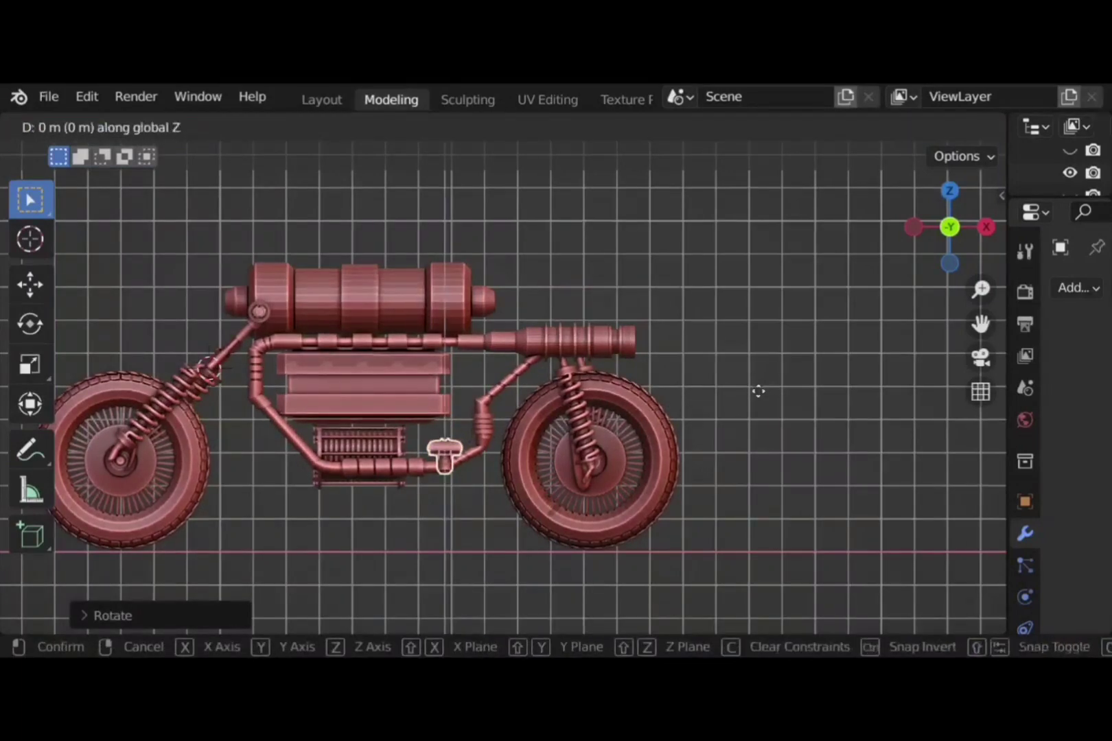
click(764, 376)
key(g)
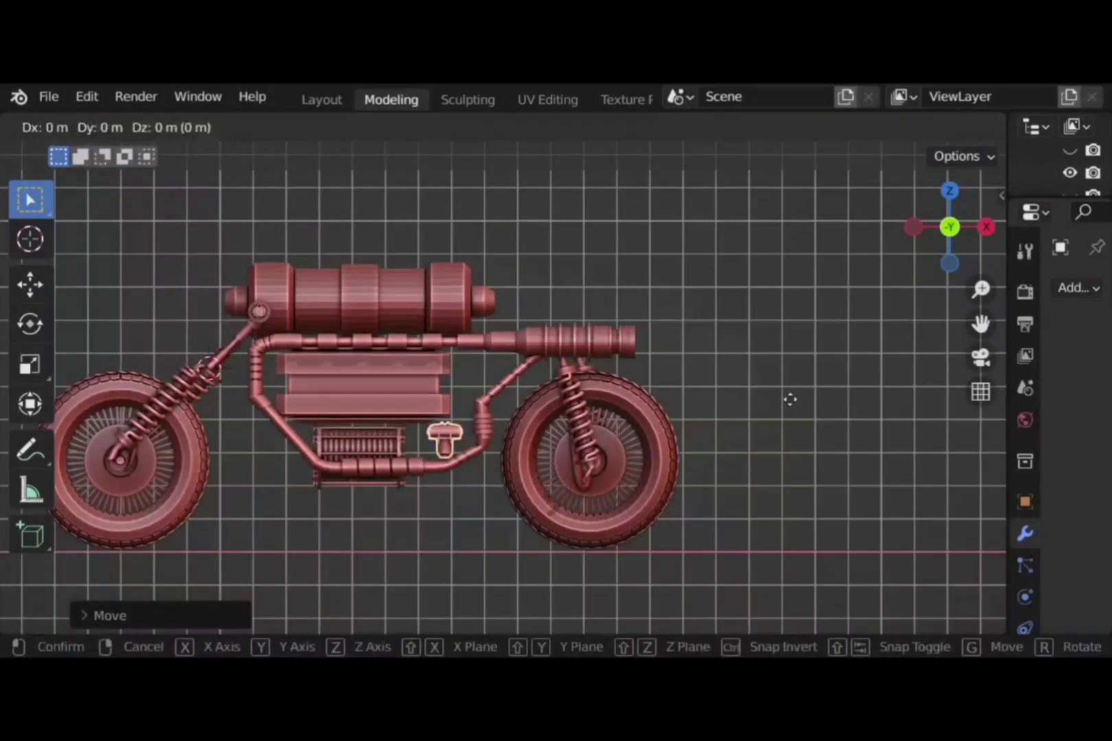
key(x)
click(772, 408)
Move the canister part along the Y axis so that it sits centred within the motorcycle frame
middle_drag(771, 410, 830, 400)
key(g)
key(y)
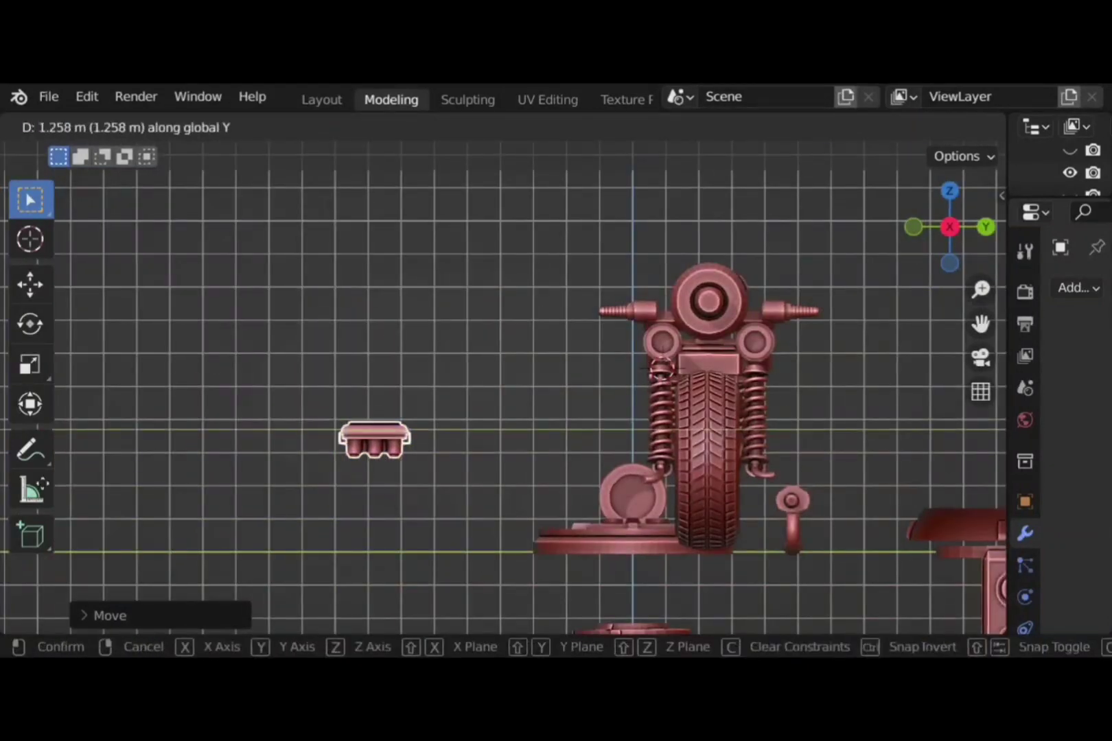
click(183, 502)
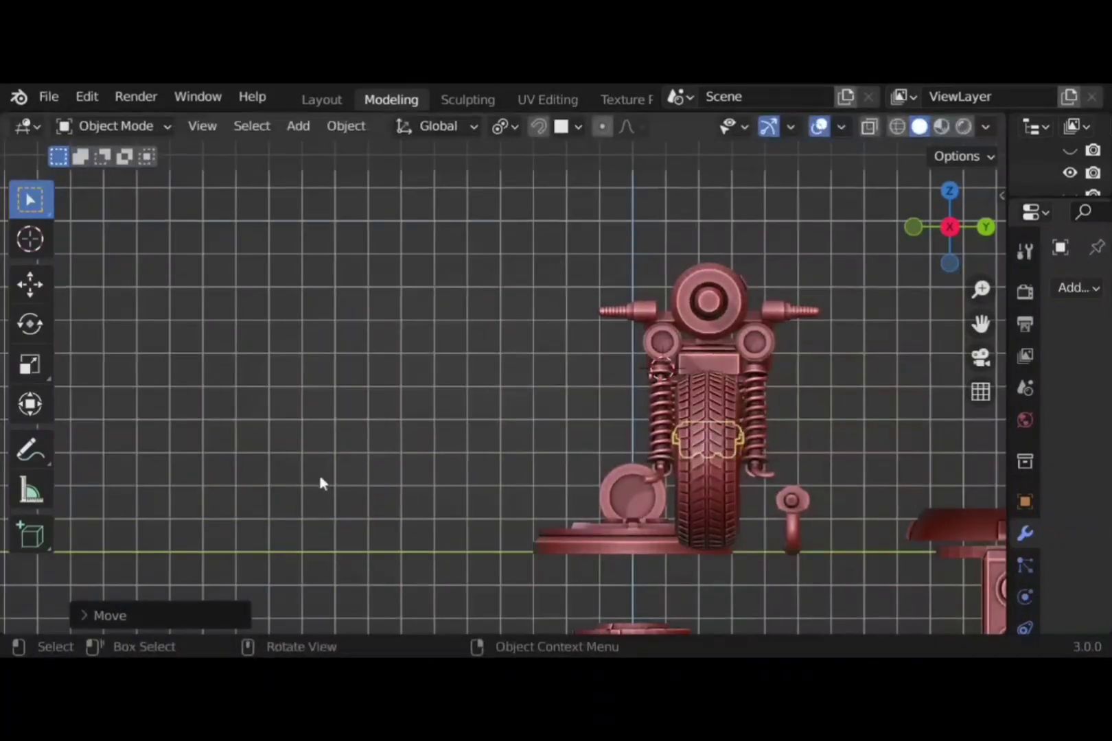
middle_drag(320, 481, 449, 454)
scroll(531, 459, up, 6)
middle_drag(513, 374, 528, 441)
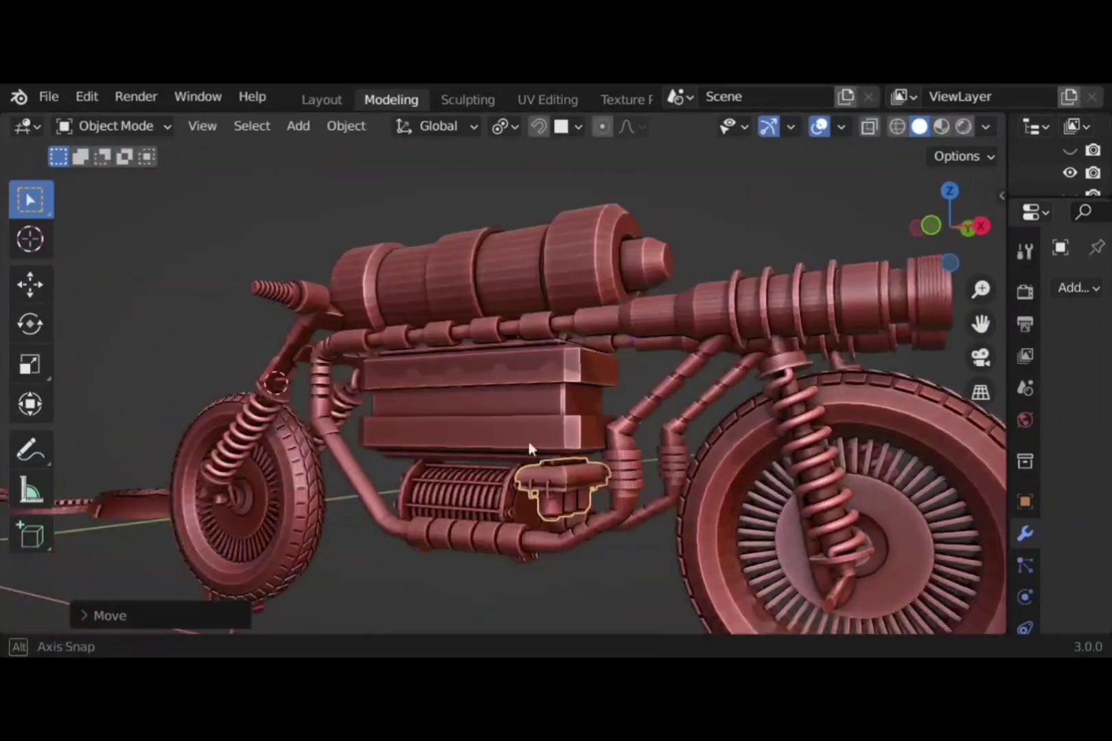
Enlarge the canister part slightly so it meets the ribbed engine cylinder beneath the stacked boxes
middle_drag(595, 482, 404, 521)
scroll(619, 510, up, 3)
key(s)
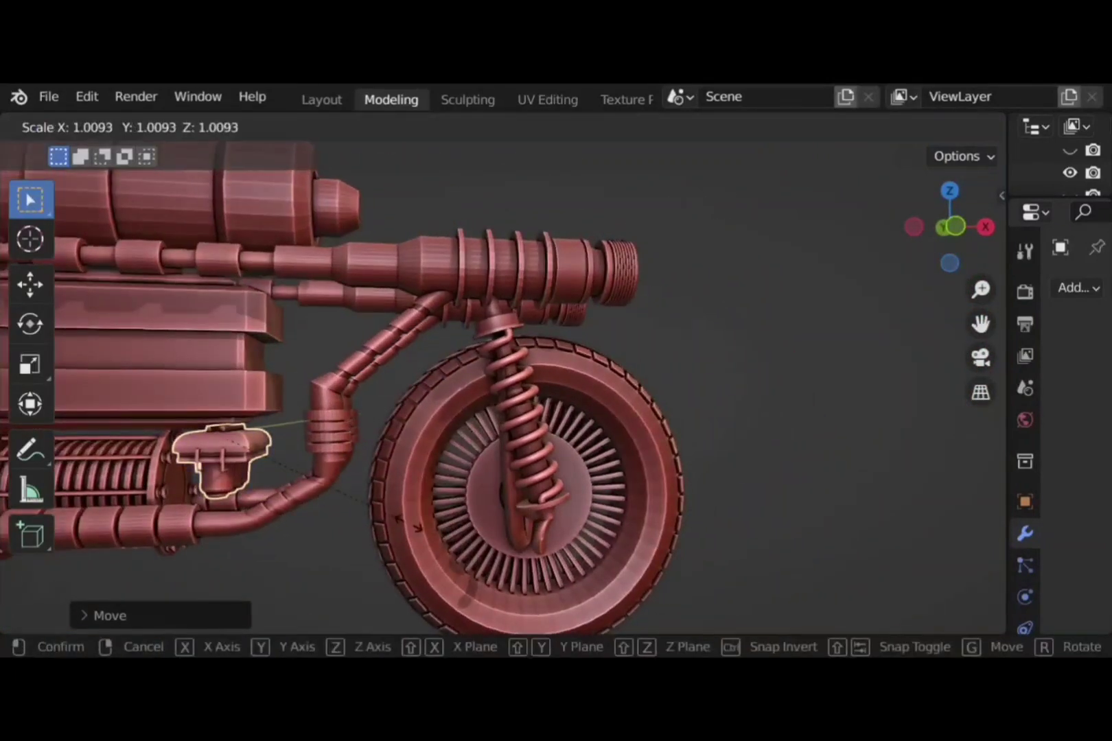
click(378, 544)
click(353, 552)
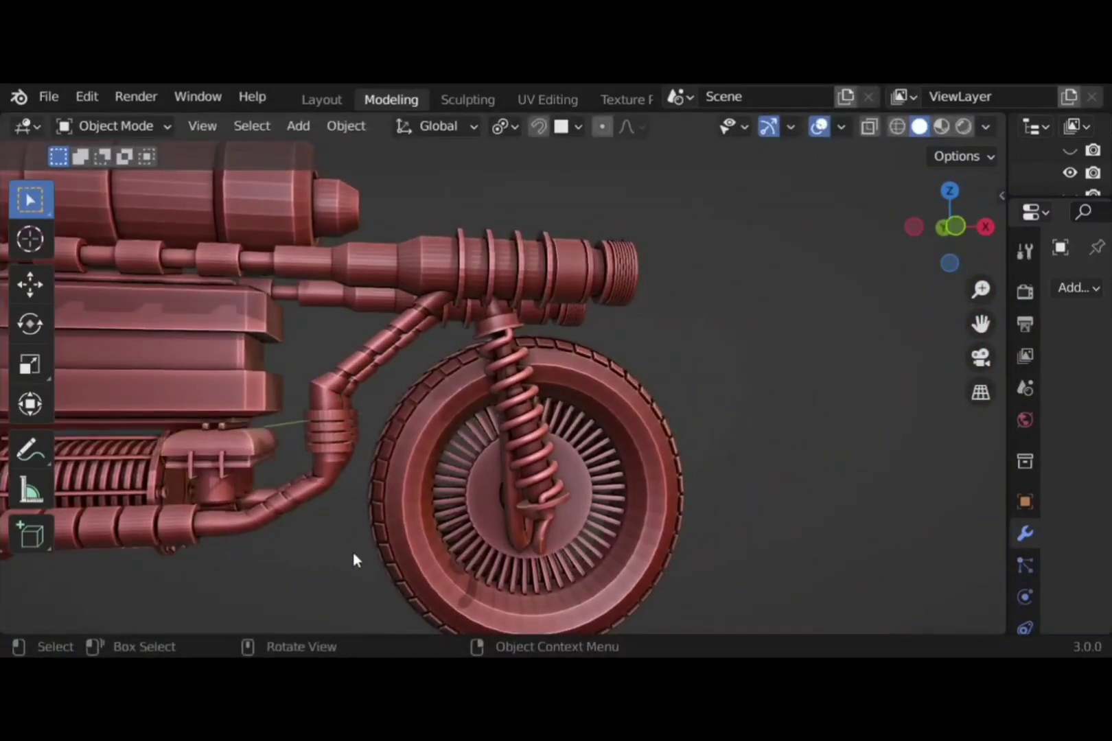
middle_drag(352, 553, 319, 464)
click(329, 472)
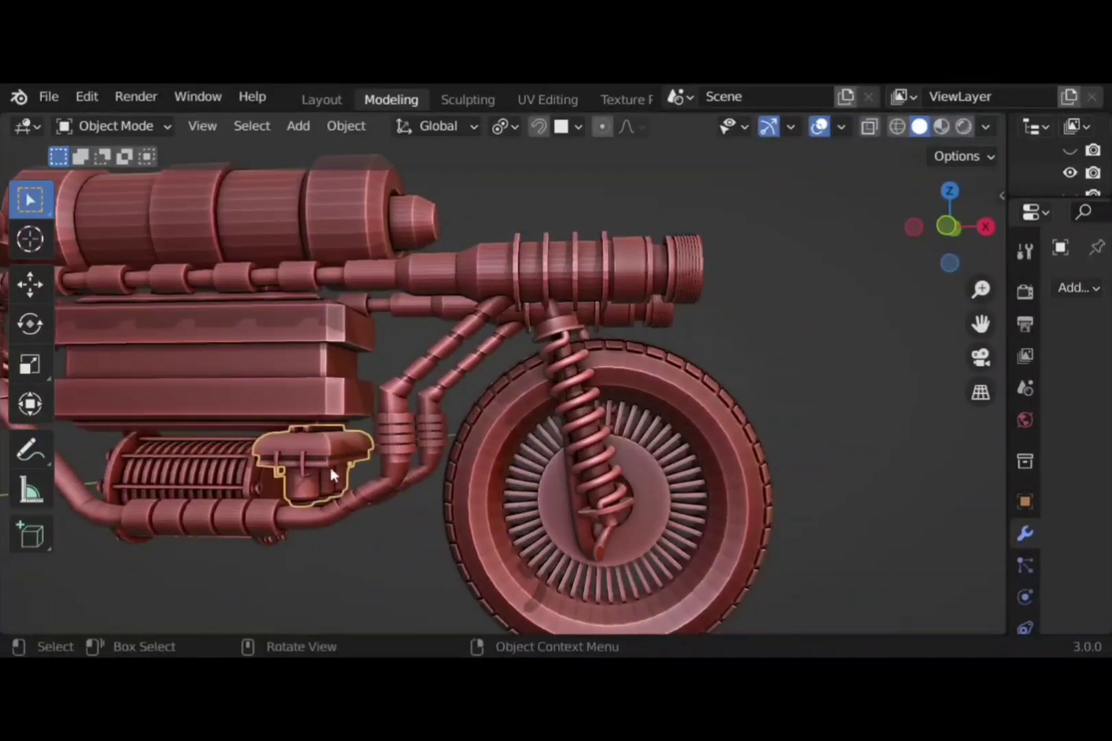
Select the bent exhaust pipe among the loose parts and move it along the X axis to beside the rear wheel
scroll(385, 549, down, 4)
shift+middle_drag(420, 511, 640, 511)
scroll(437, 521, down, 2)
scroll(438, 522, down, 1)
click(264, 499)
middle_drag(264, 500, 449, 522)
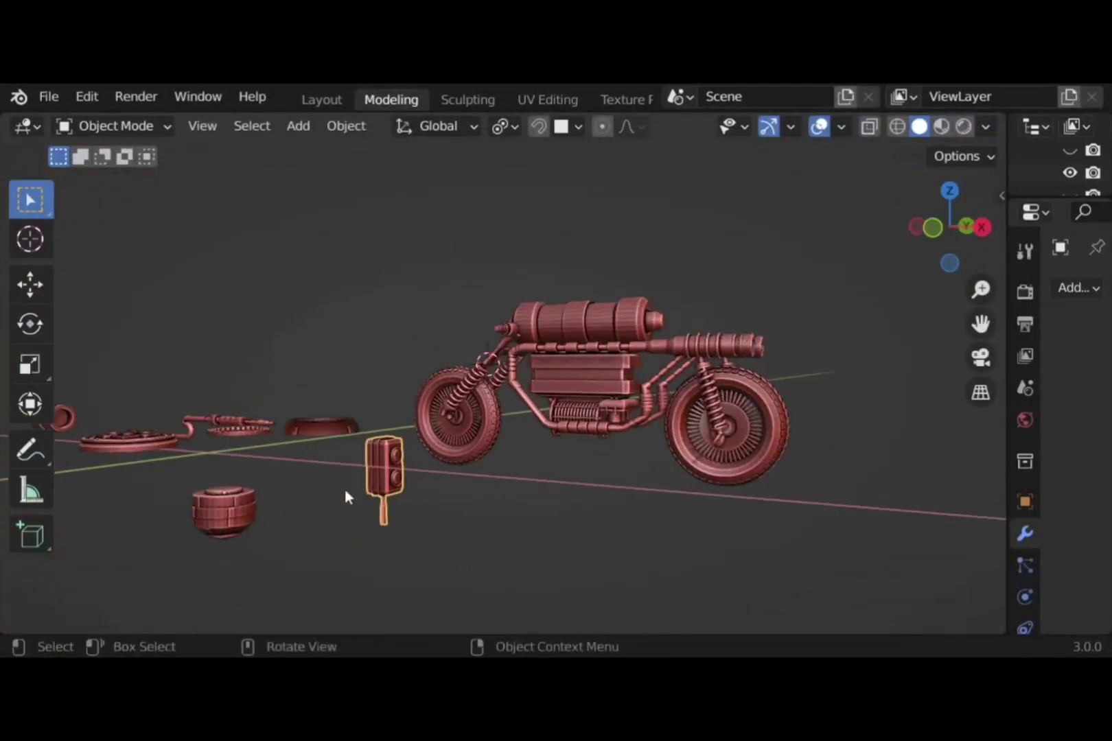
scroll(345, 493, down, 2)
middle_drag(637, 498, 773, 499)
key(g)
key(x)
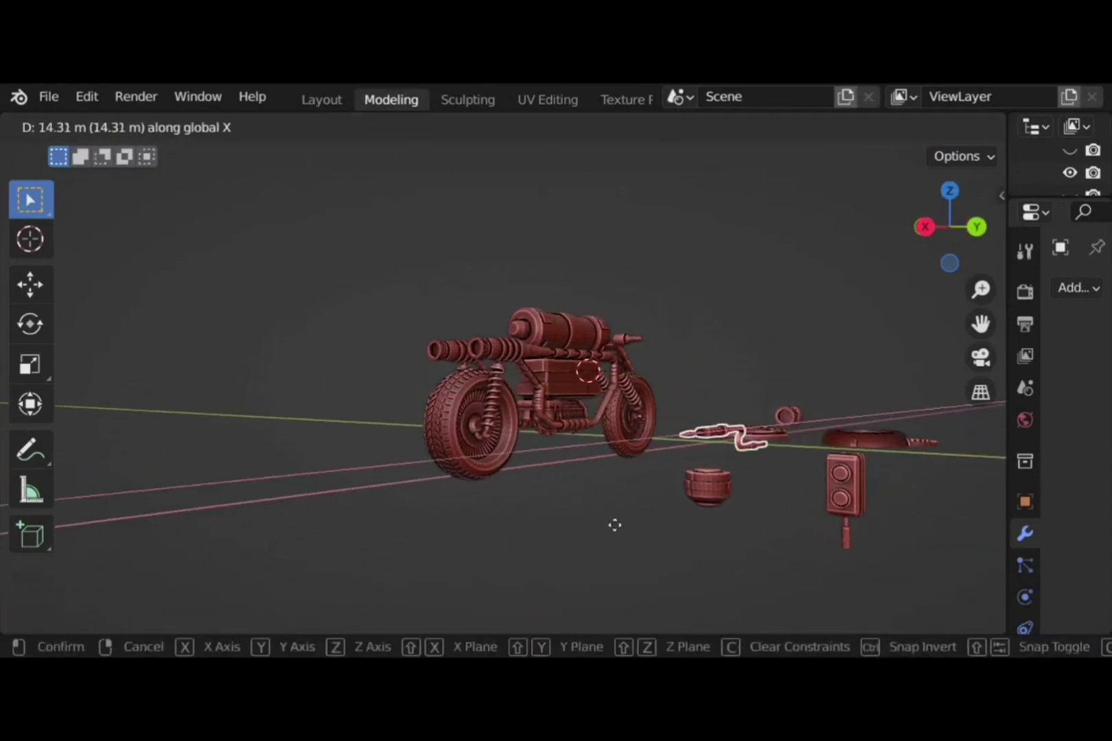
click(474, 507)
Scale the bent exhaust pipe down uniformly to about 0.8 of its size
scroll(624, 482, up, 2)
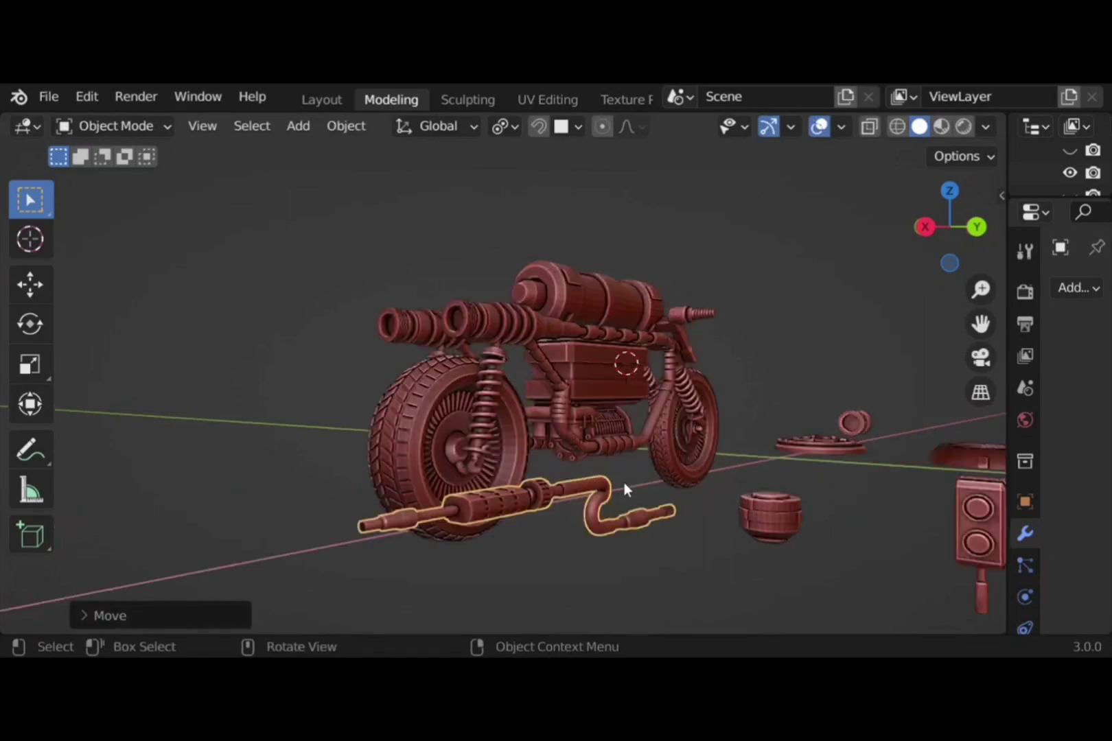
scroll(694, 544, down, 1)
scroll(625, 494, up, 3)
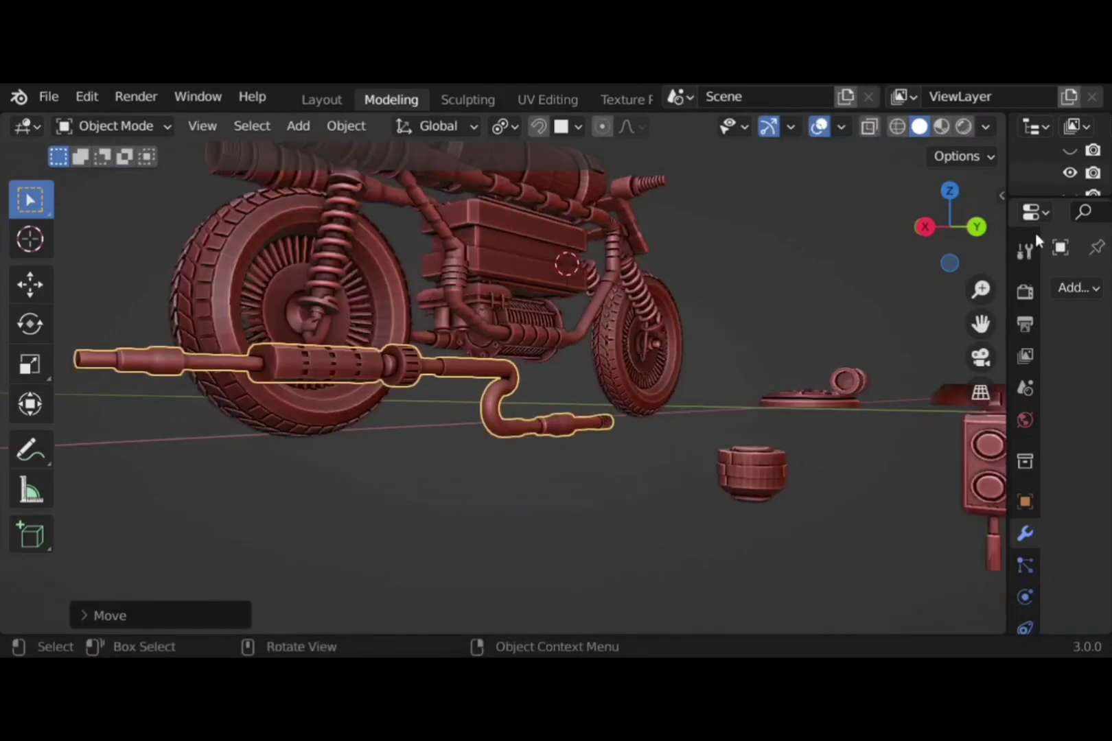
click(976, 224)
click(917, 232)
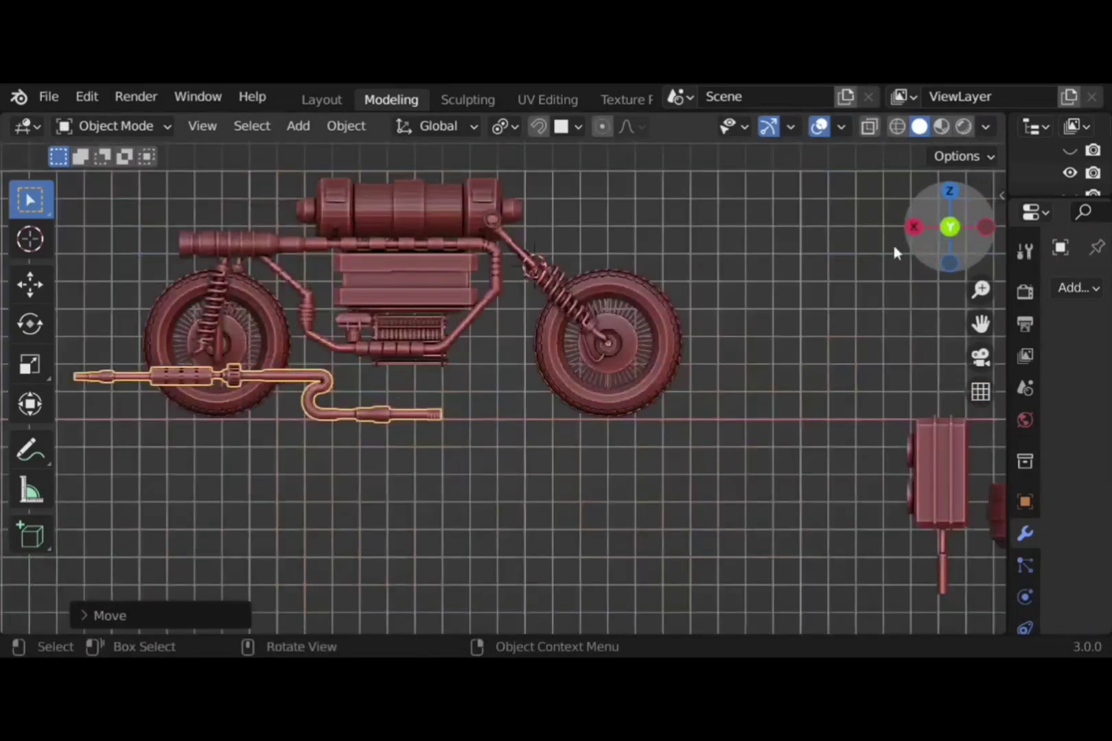
shift+middle_drag(467, 480, 561, 479)
scroll(457, 450, up, 1)
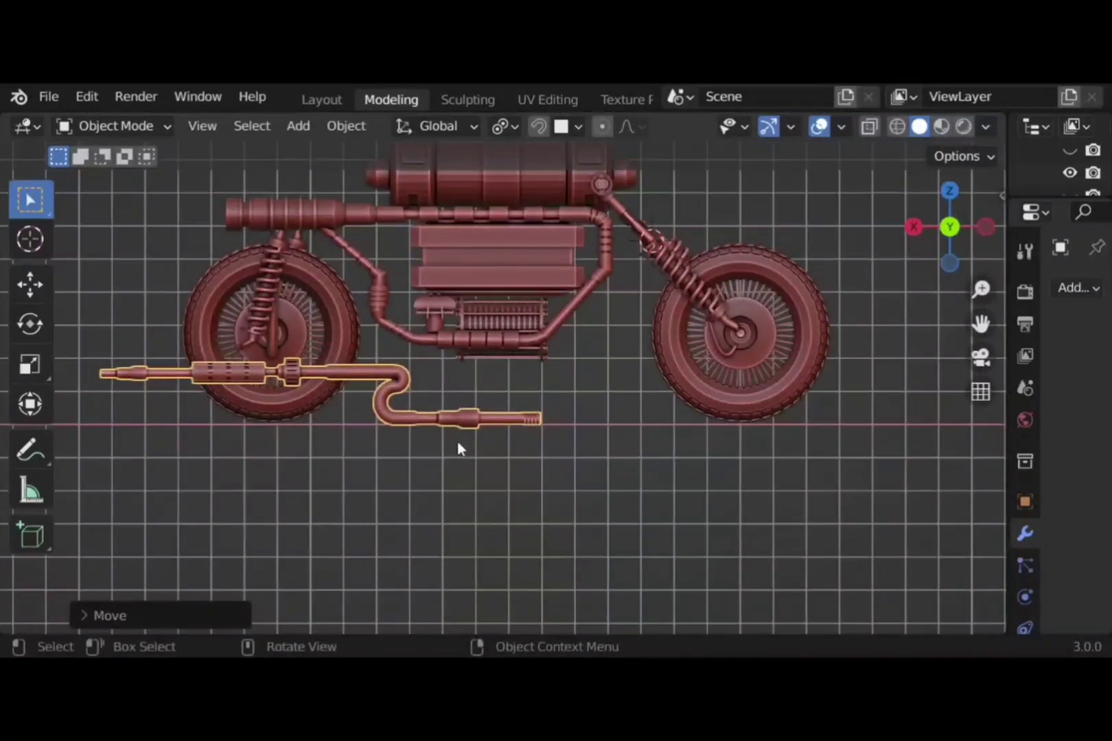
key(s)
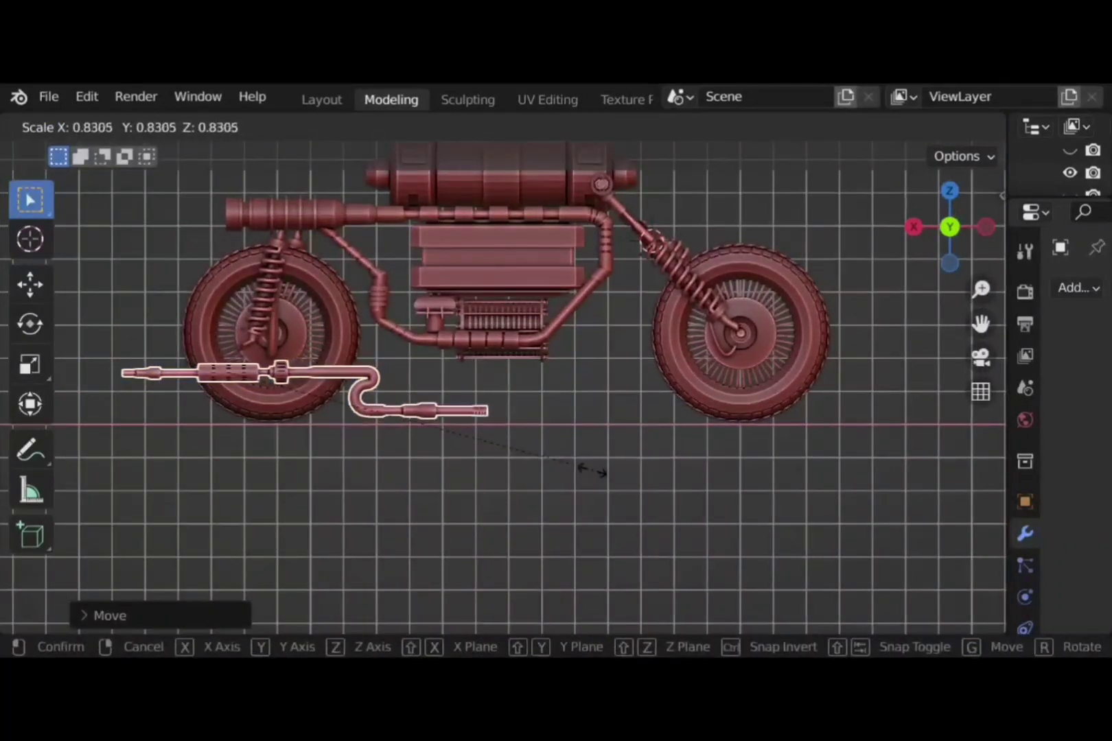
click(586, 468)
Raise the exhaust pipe about 4 m along Z and move it about 1.8 m forward along X, alongside the engine boxes
key(g)
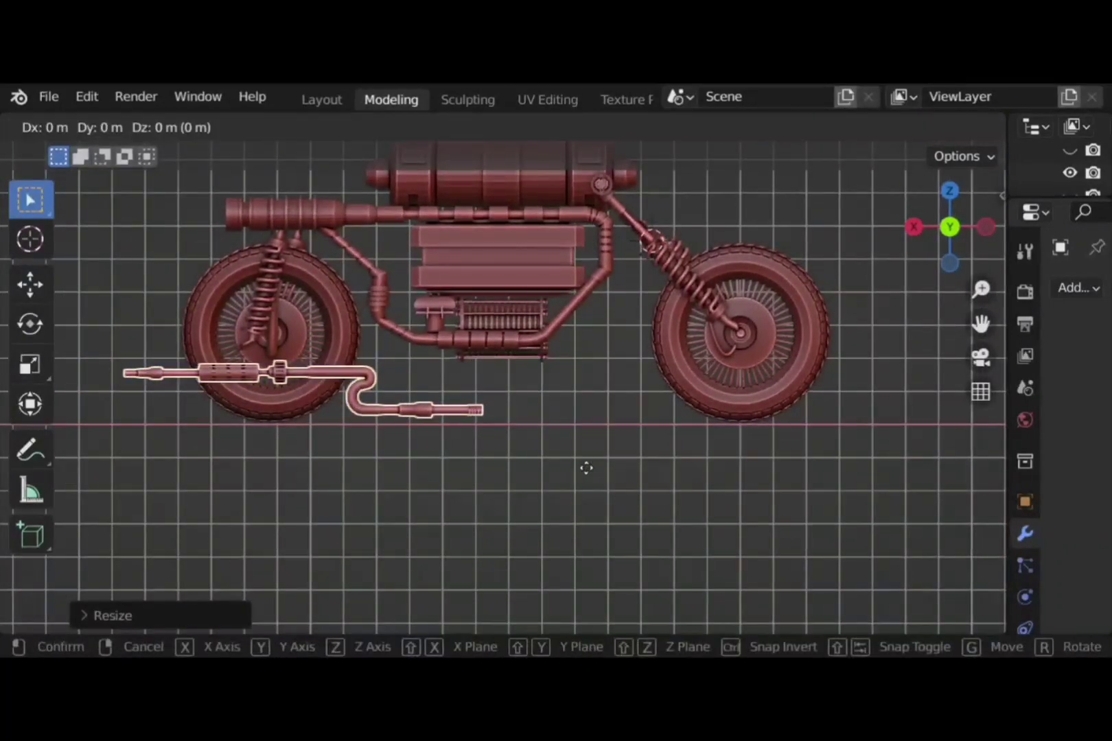
key(z)
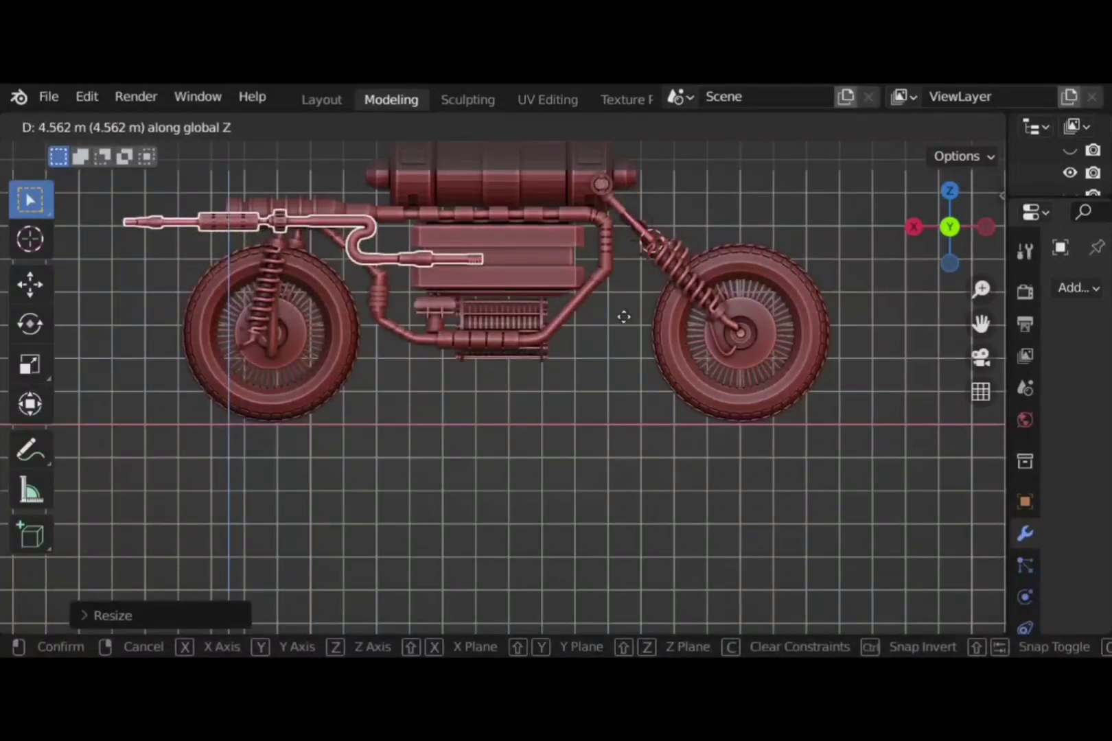
click(624, 336)
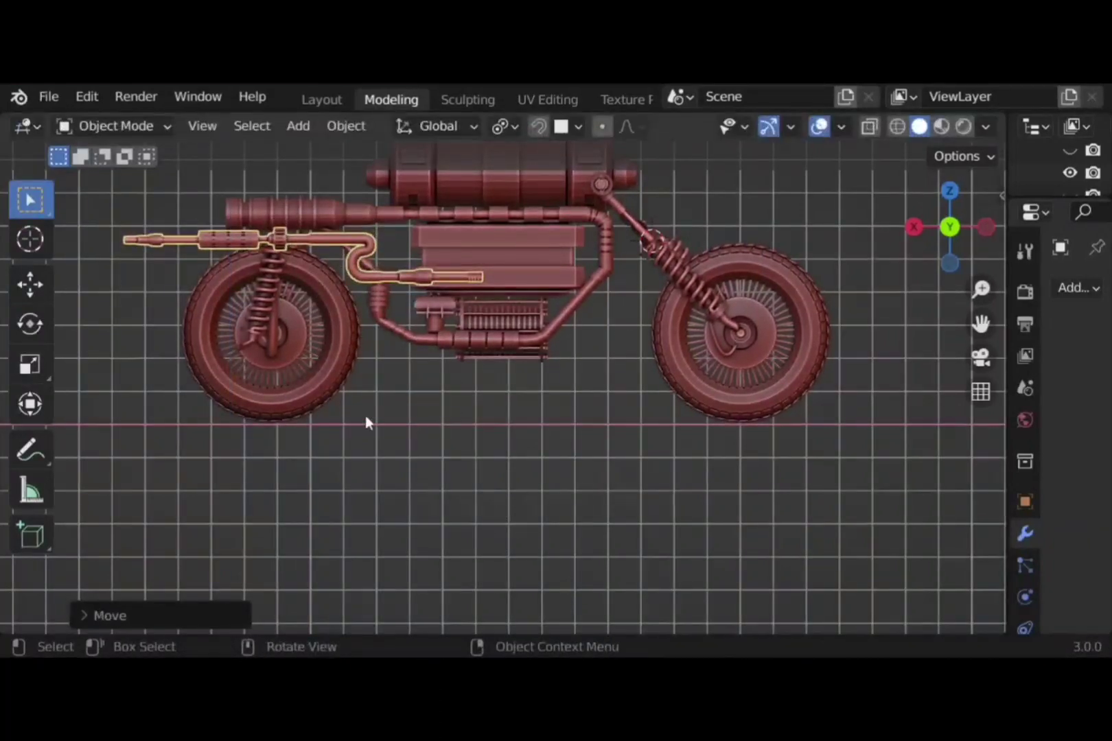
middle_drag(402, 431, 533, 454)
key(g)
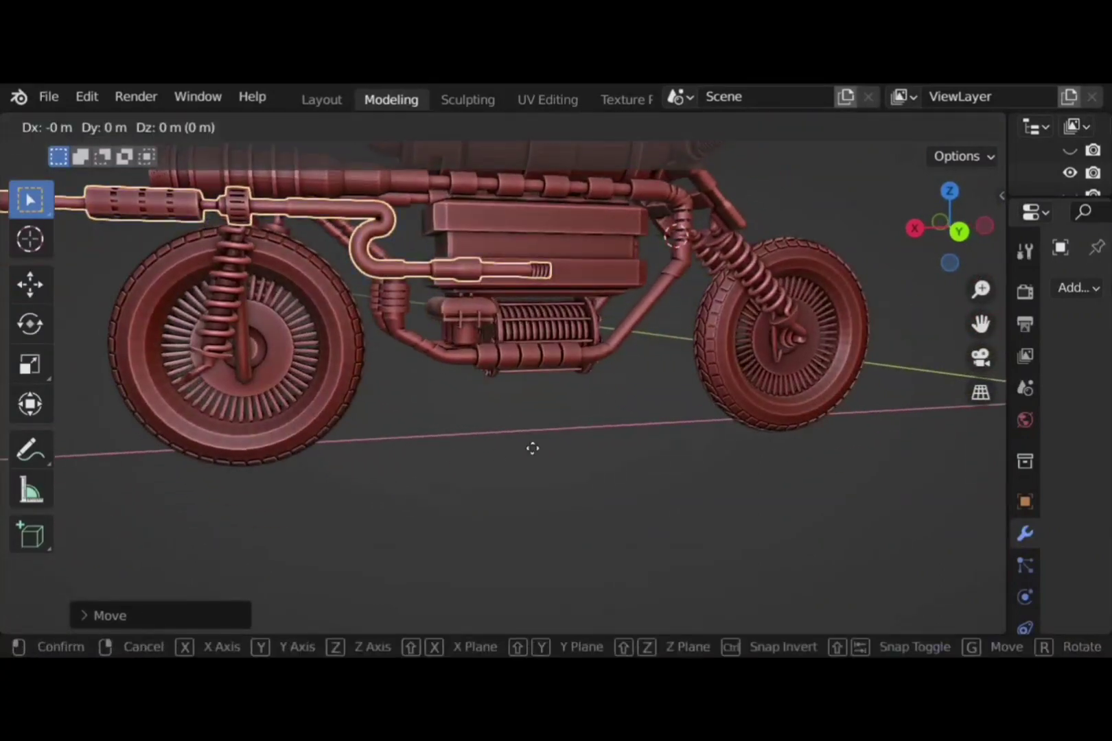
key(x)
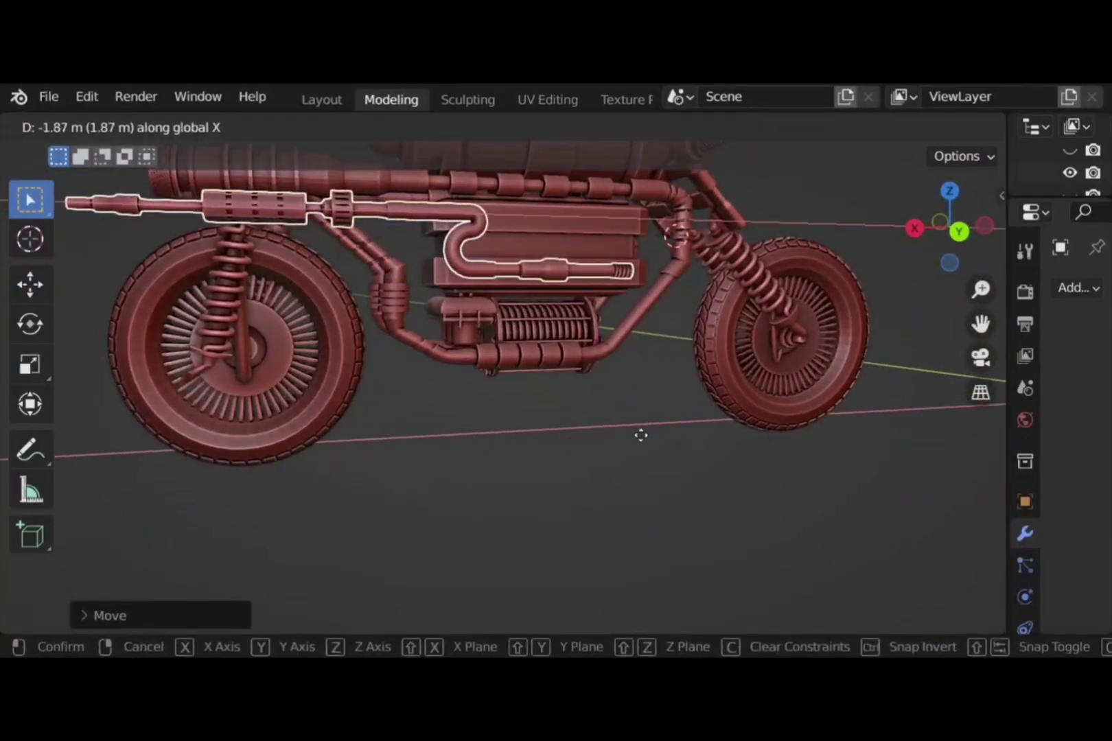
click(634, 422)
click(607, 367)
Adjust the exhaust pipe's position along the Y axis beside the frame and rear suspension
middle_drag(428, 415, 630, 474)
click(439, 497)
scroll(425, 498, down, 4)
click(630, 474)
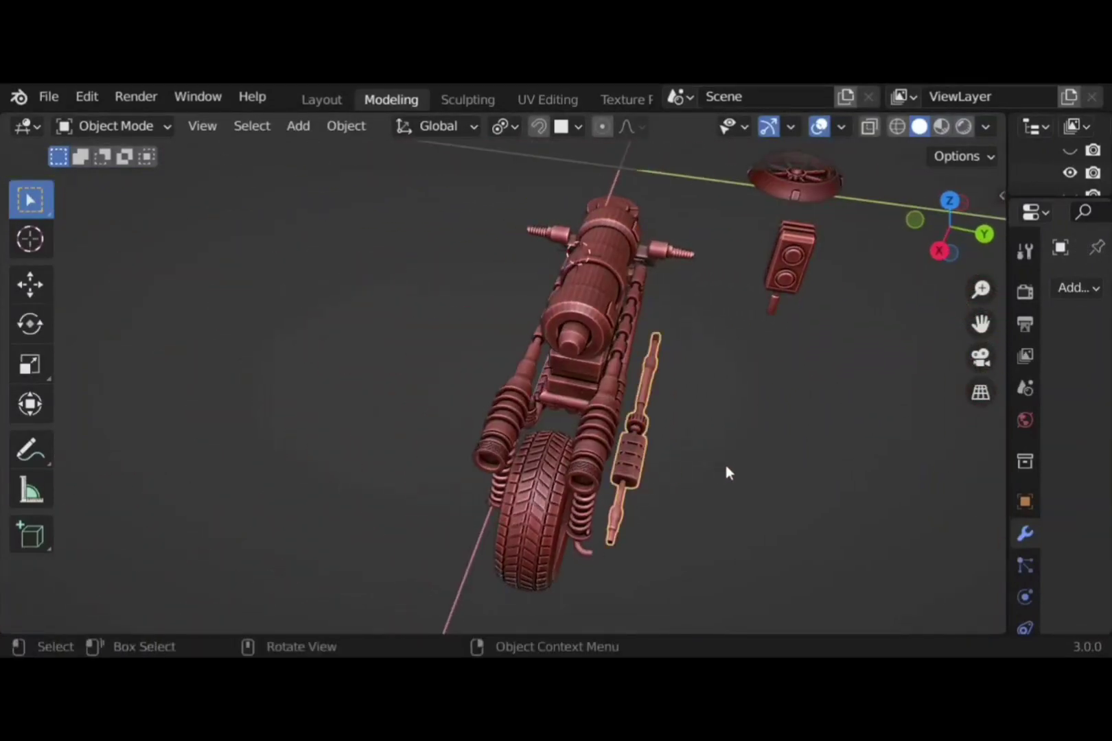
key(g)
key(y)
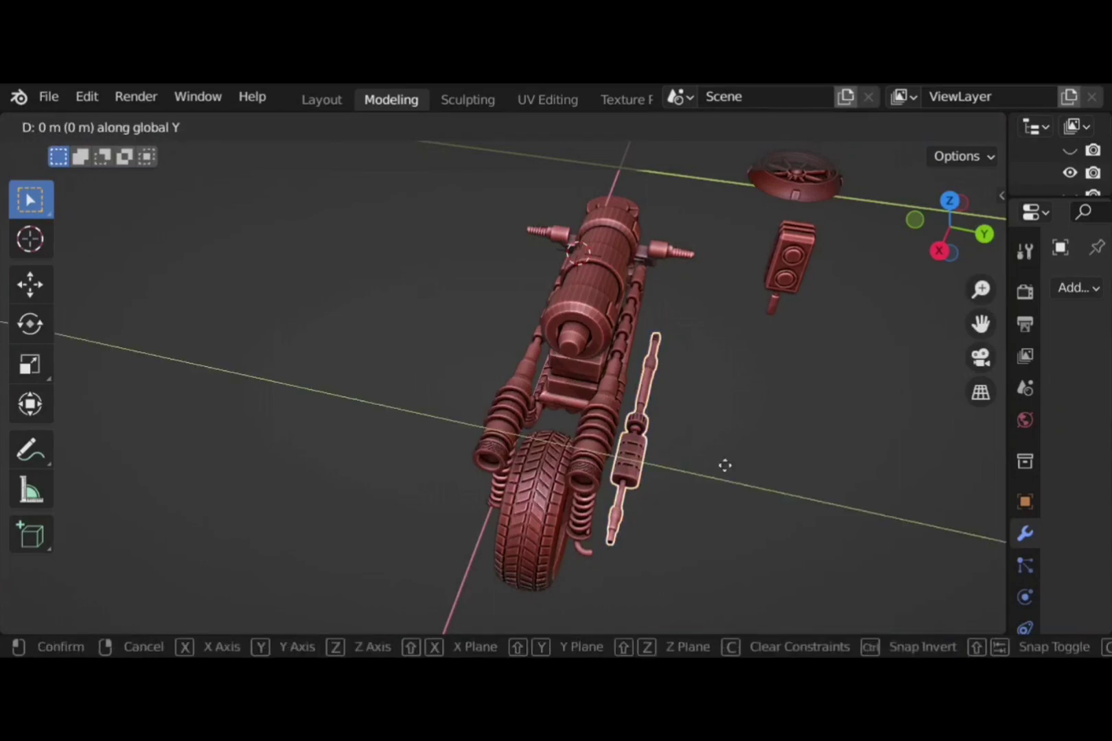
click(729, 469)
Fix the exhaust pipe's sideways position, enter mesh editing on it, and place the 3D cursor between its open front end and the frame
middle_drag(734, 435, 511, 337)
scroll(549, 422, up, 4)
click(937, 240)
shift+middle_drag(656, 307, 603, 526)
key(Tab)
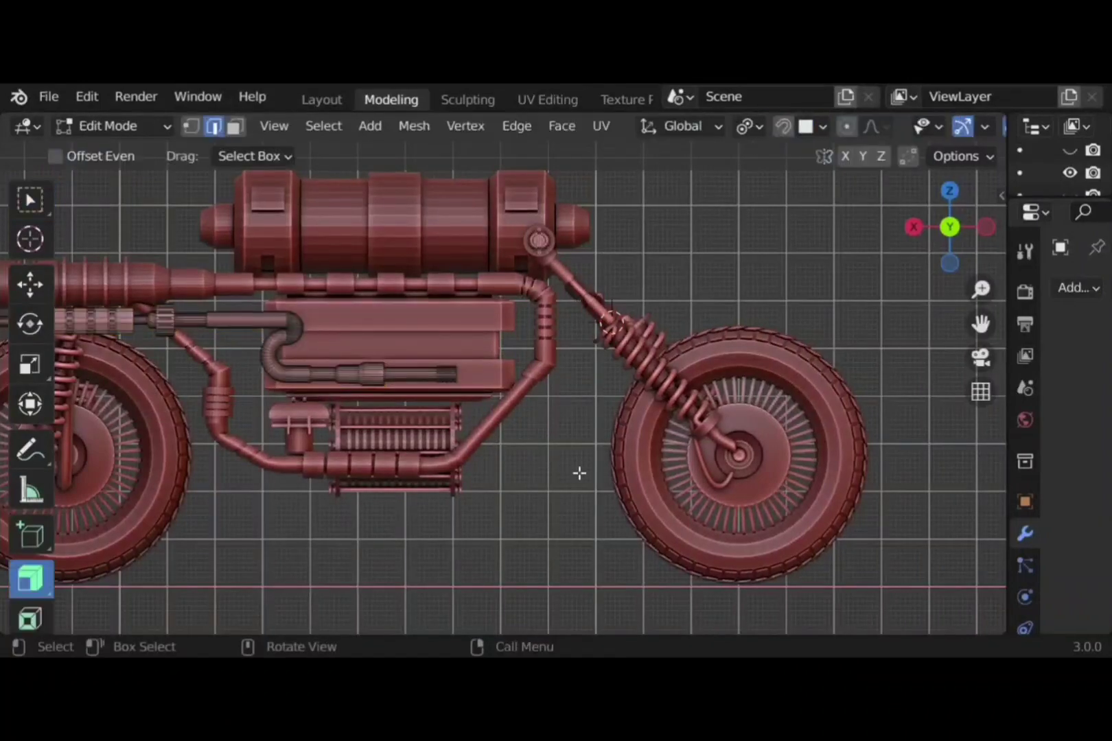
middle_drag(578, 473, 288, 369)
scroll(261, 371, up, 5)
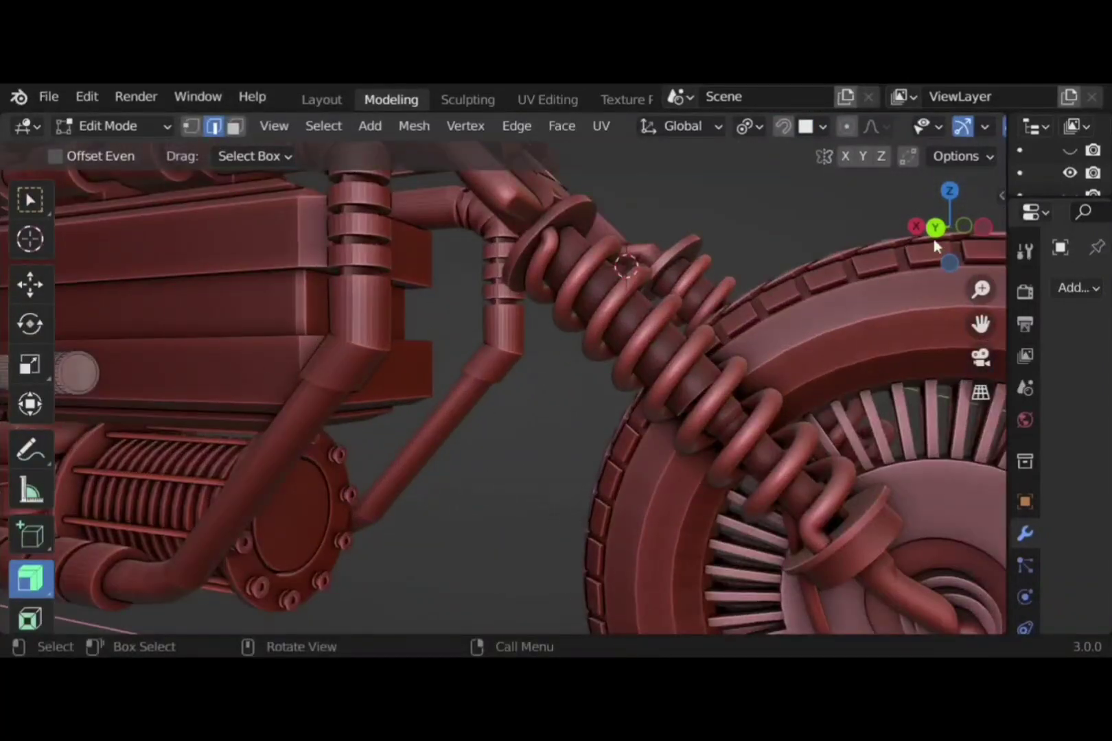
click(983, 227)
shift+middle_drag(133, 379, 323, 382)
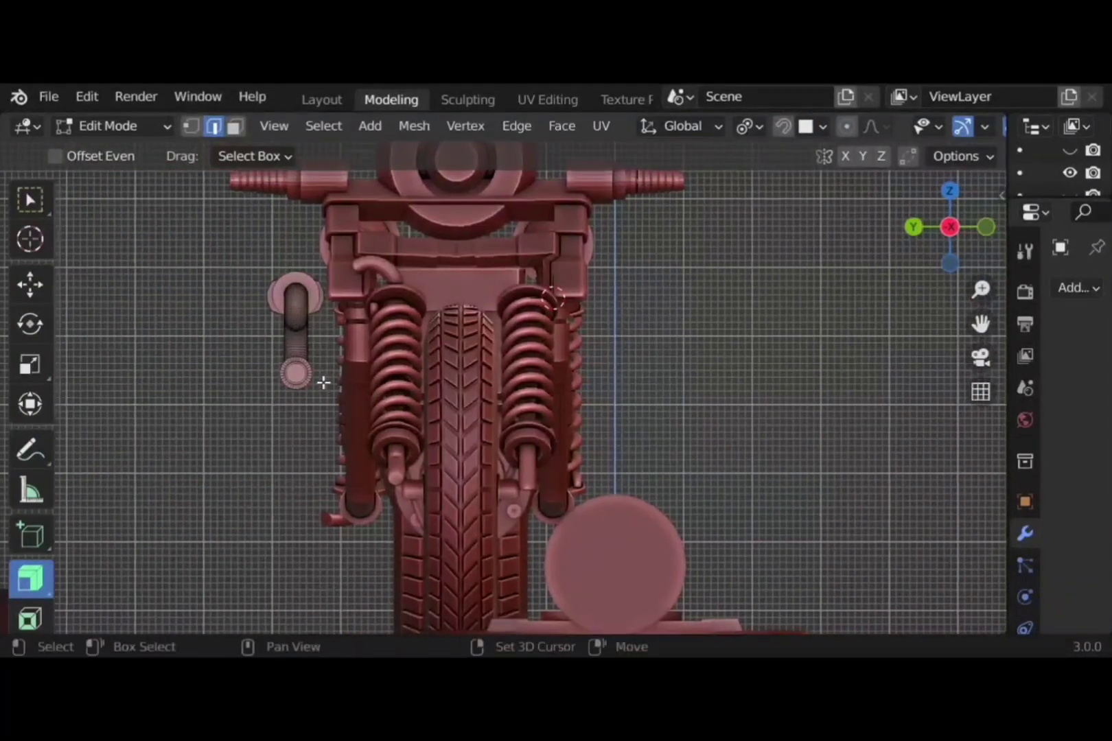
scroll(295, 375, up, 3)
shift+middle_drag(254, 363, 317, 385)
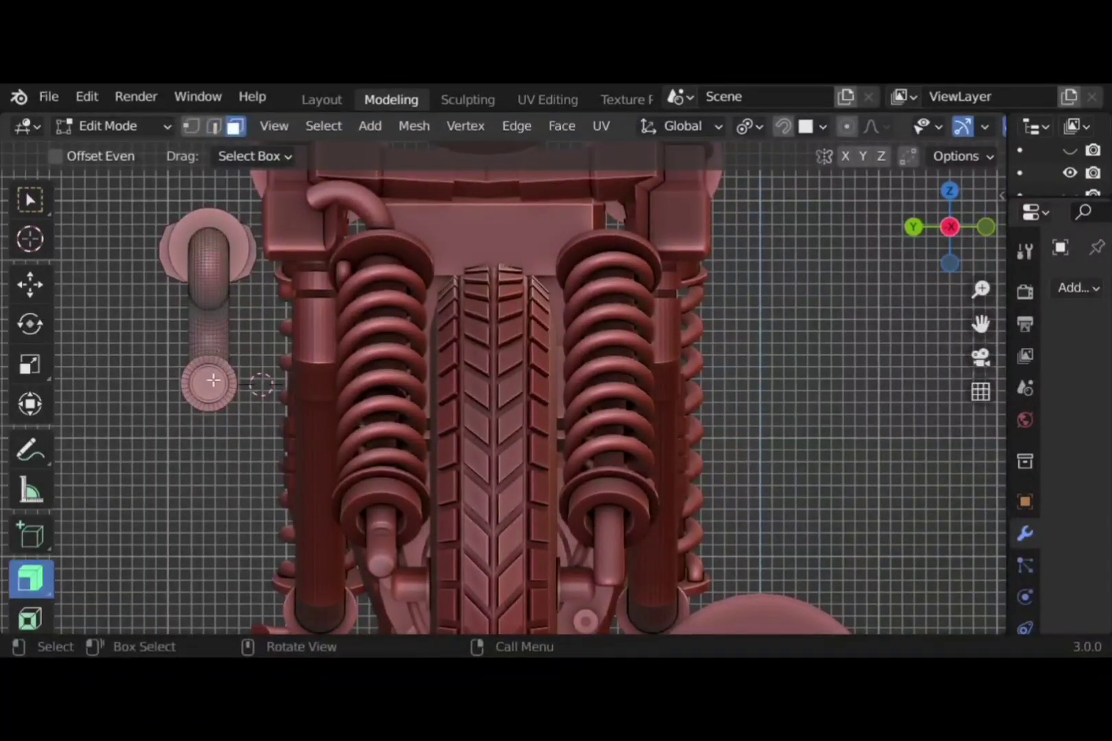
Spin the exhaust pipe's front end face about the Z axis in 12 steps to curve the pipe inward towards the engine
scroll(39, 538, down, 5)
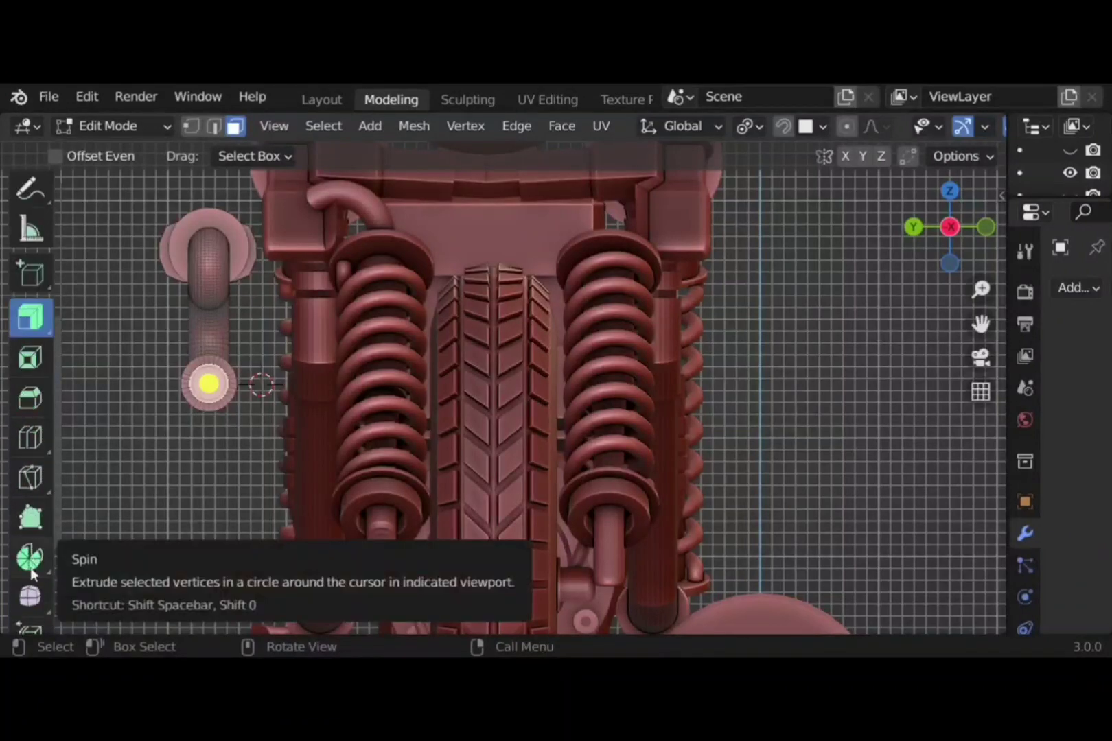
click(30, 557)
scroll(172, 515, up, 5)
scroll(171, 514, down, 5)
middle_drag(196, 507, 453, 473)
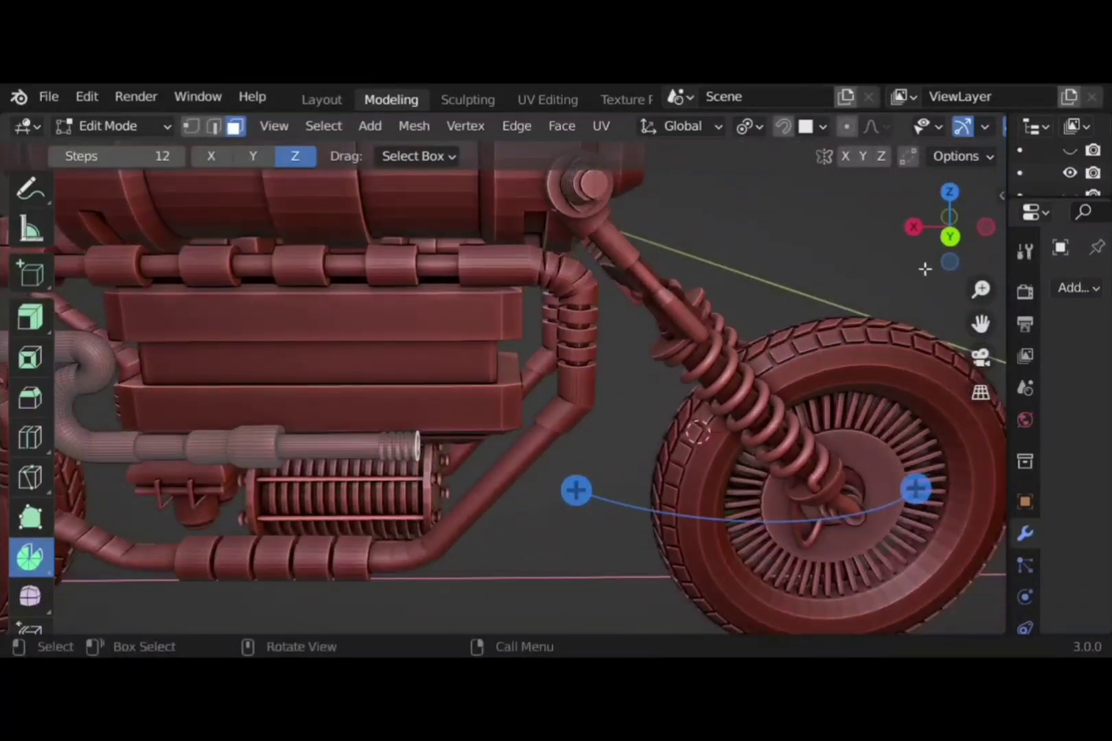
click(949, 237)
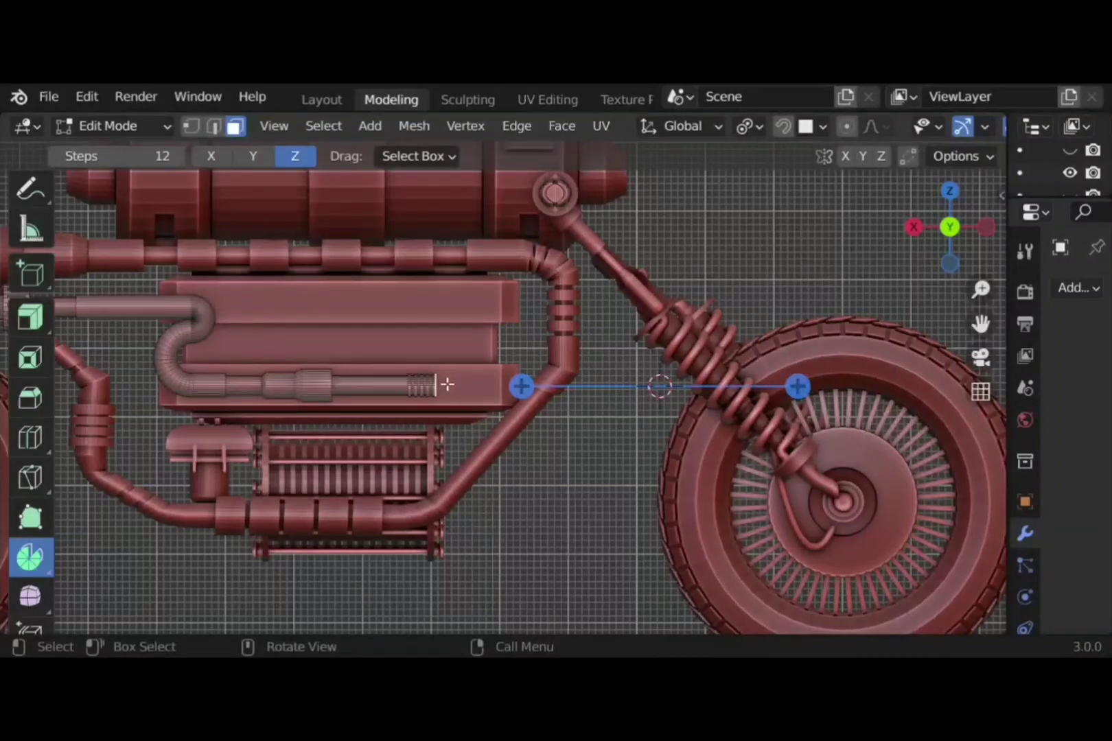
middle_drag(439, 385, 529, 486)
scroll(556, 456, down, 5)
middle_drag(598, 449, 611, 492)
drag(611, 492, 607, 458)
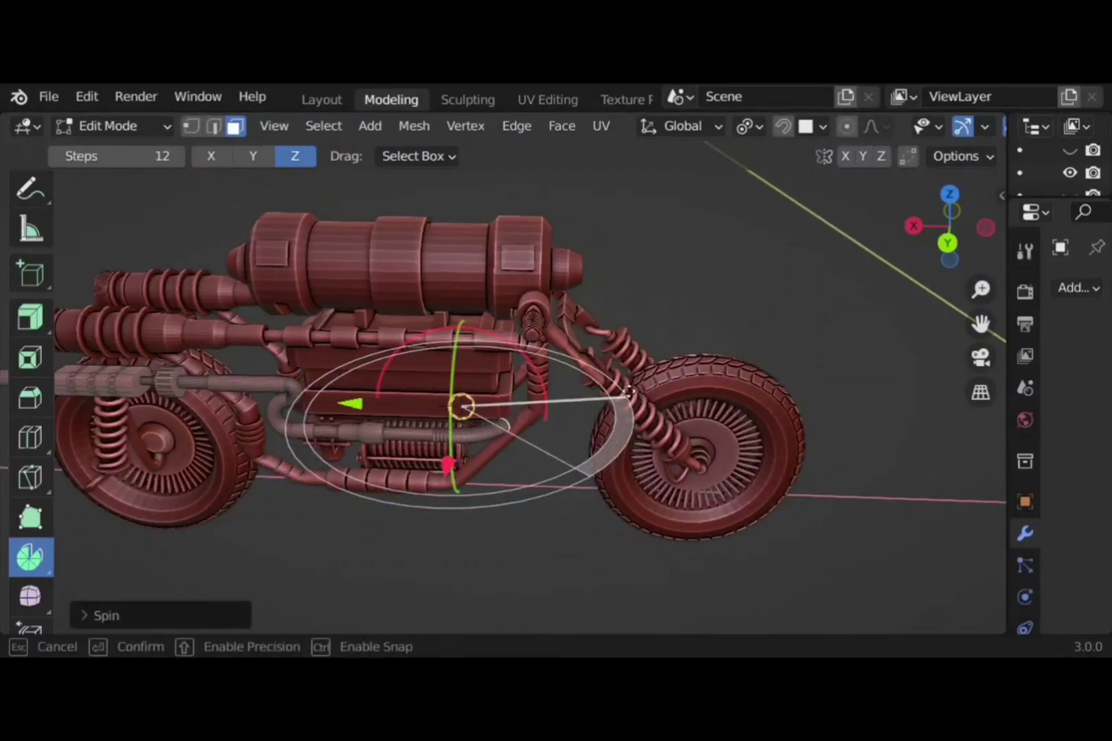
drag(586, 367, 585, 368)
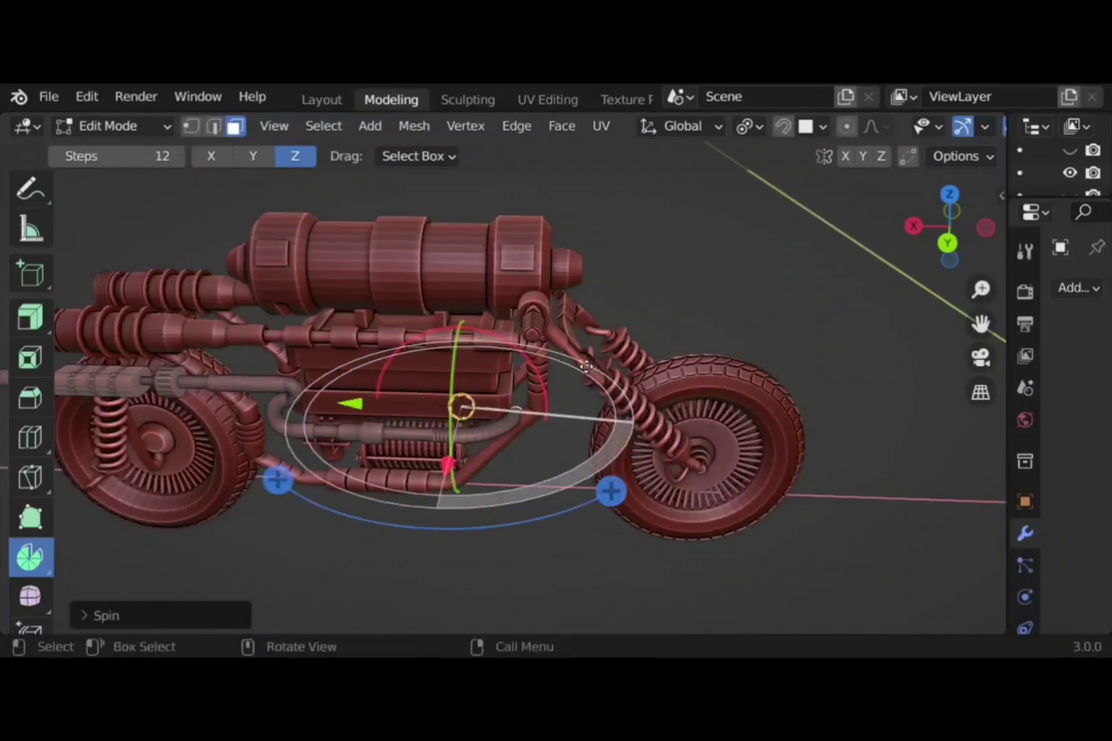
scroll(43, 249, up, 5)
click(30, 200)
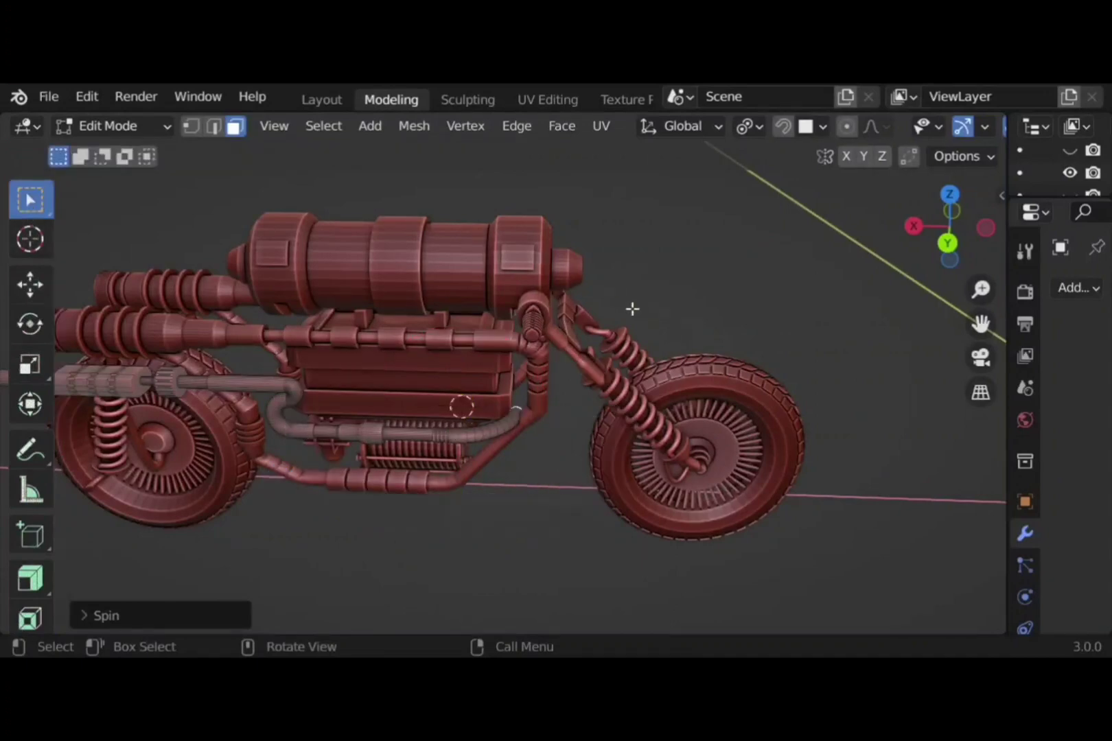
Return to object mode and move the exhaust pipe slightly rearward along X so its curved end meets the engine boxes
key(Tab)
middle_drag(566, 507, 569, 447)
key(g)
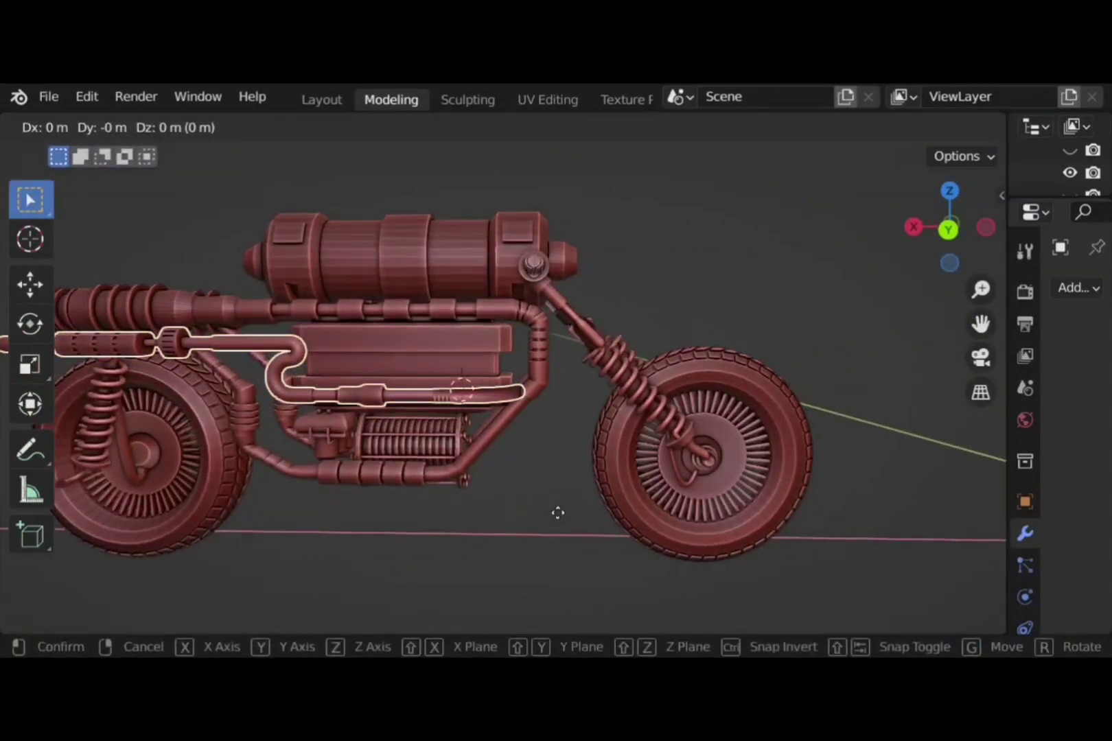
key(x)
click(549, 477)
scroll(539, 491, down, 2)
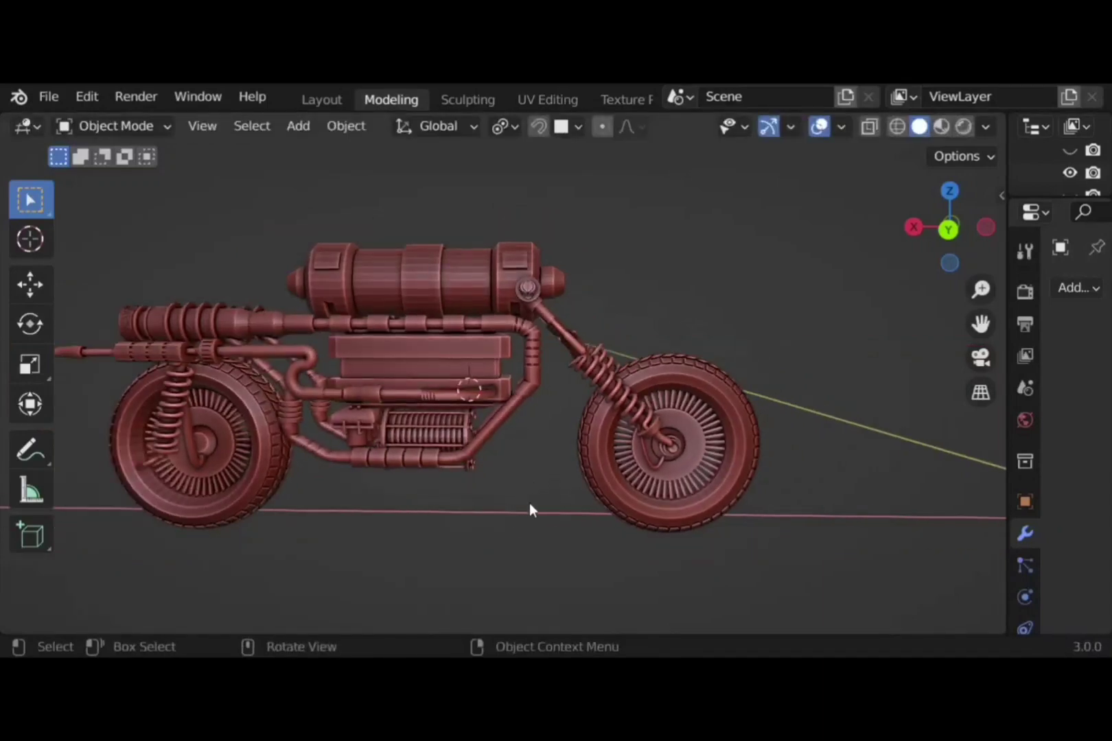
Select the banded round drum among the loose parts and move it along X to below the rear wheel
middle_drag(528, 509, 126, 503)
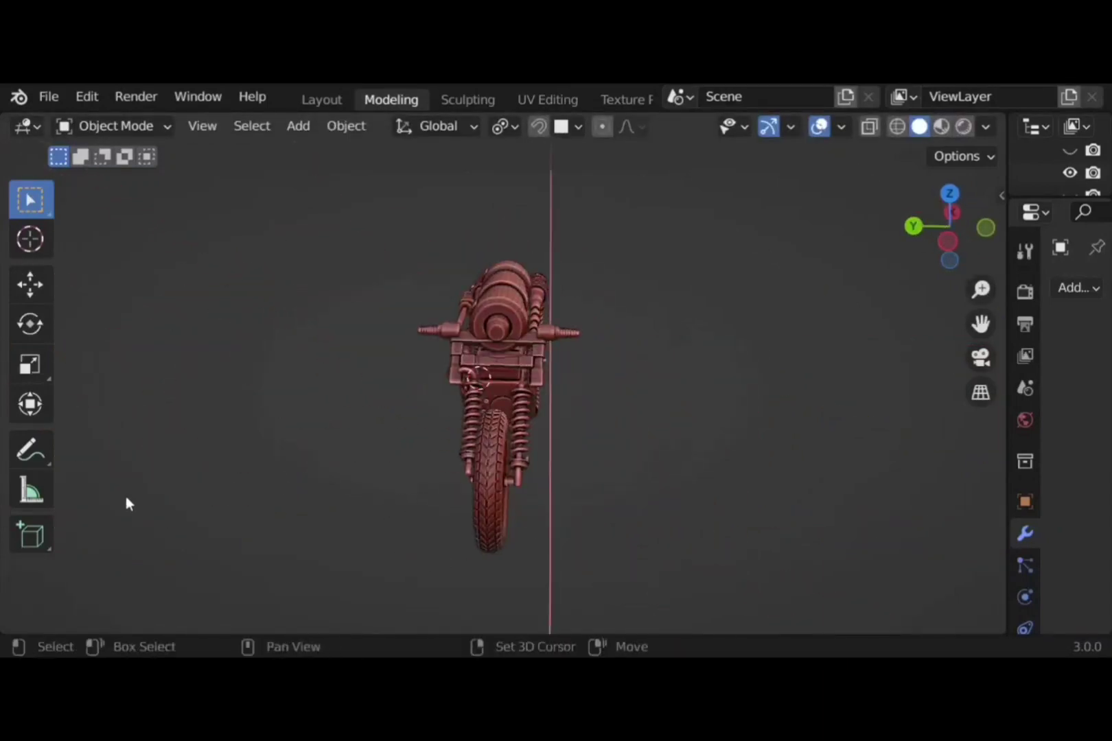
middle_drag(595, 416, 632, 509)
scroll(633, 507, down, 1)
middle_drag(290, 467, 306, 444)
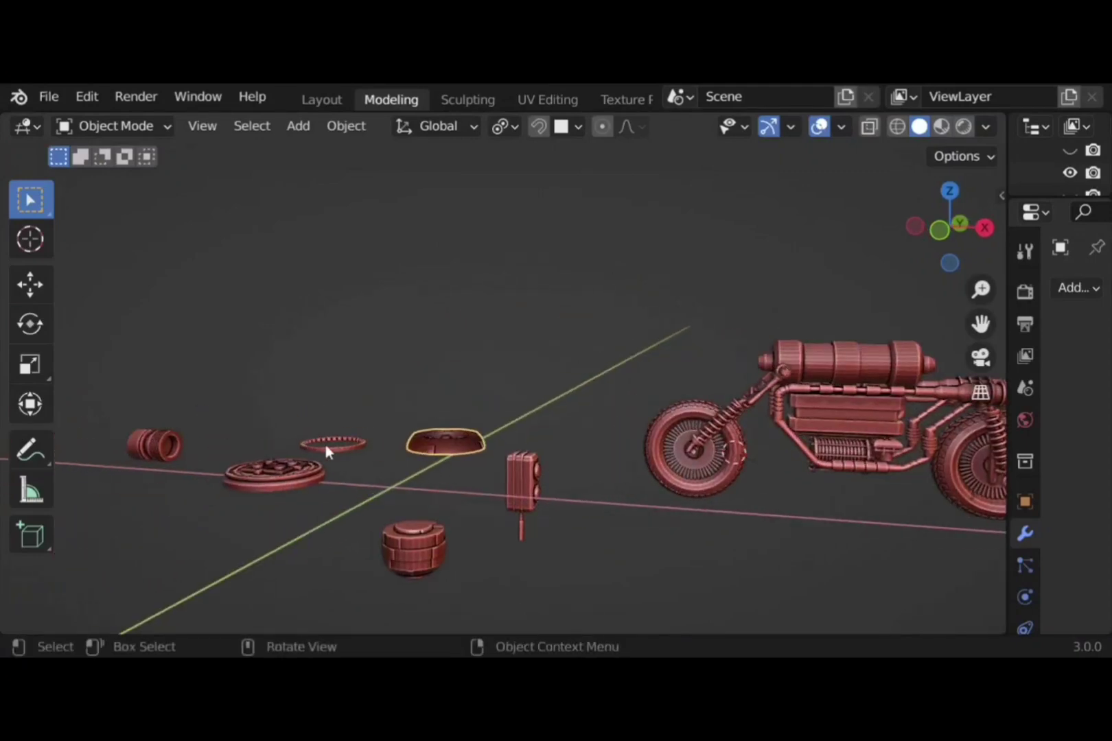
middle_drag(738, 546, 446, 504)
click(939, 230)
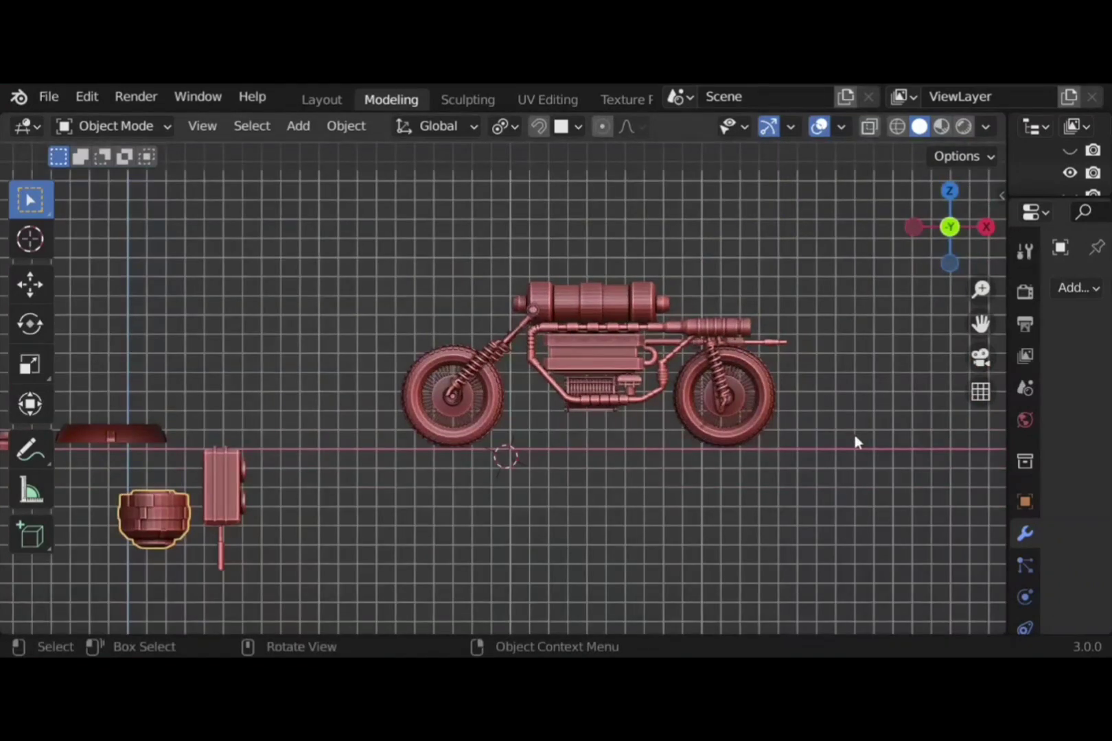
key(g)
key(x)
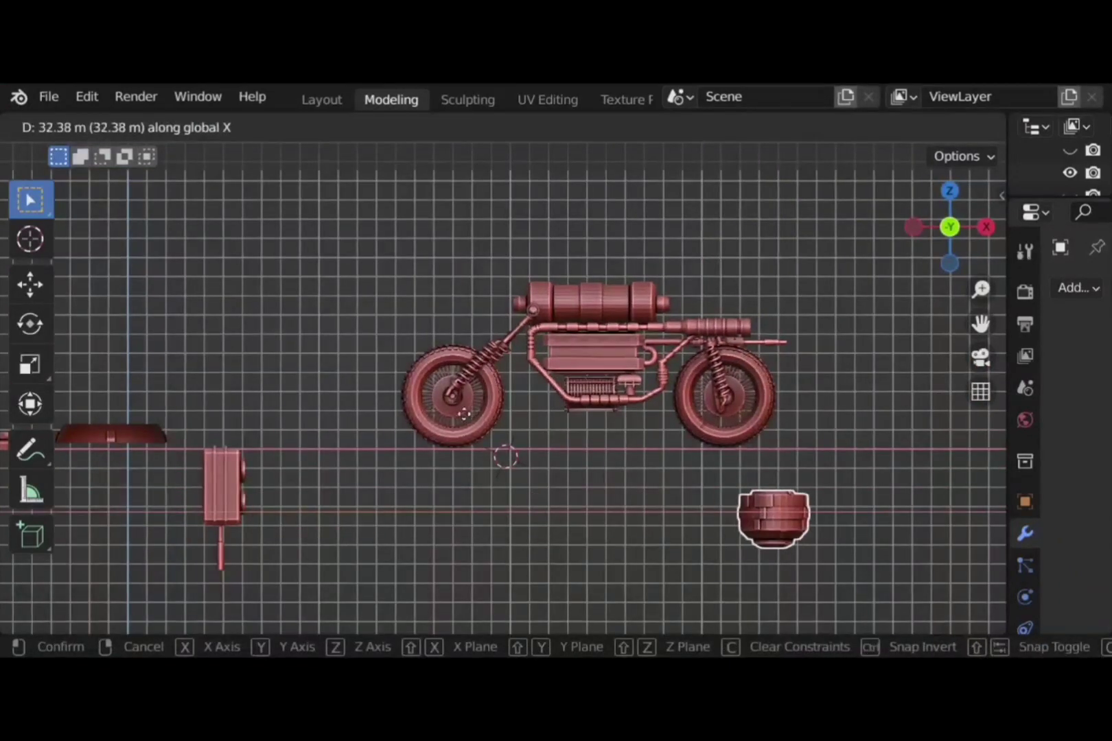
click(407, 416)
Raise the drum along Z to above the rear wheel and move it along Y onto the motorcycle's centreline
key(g)
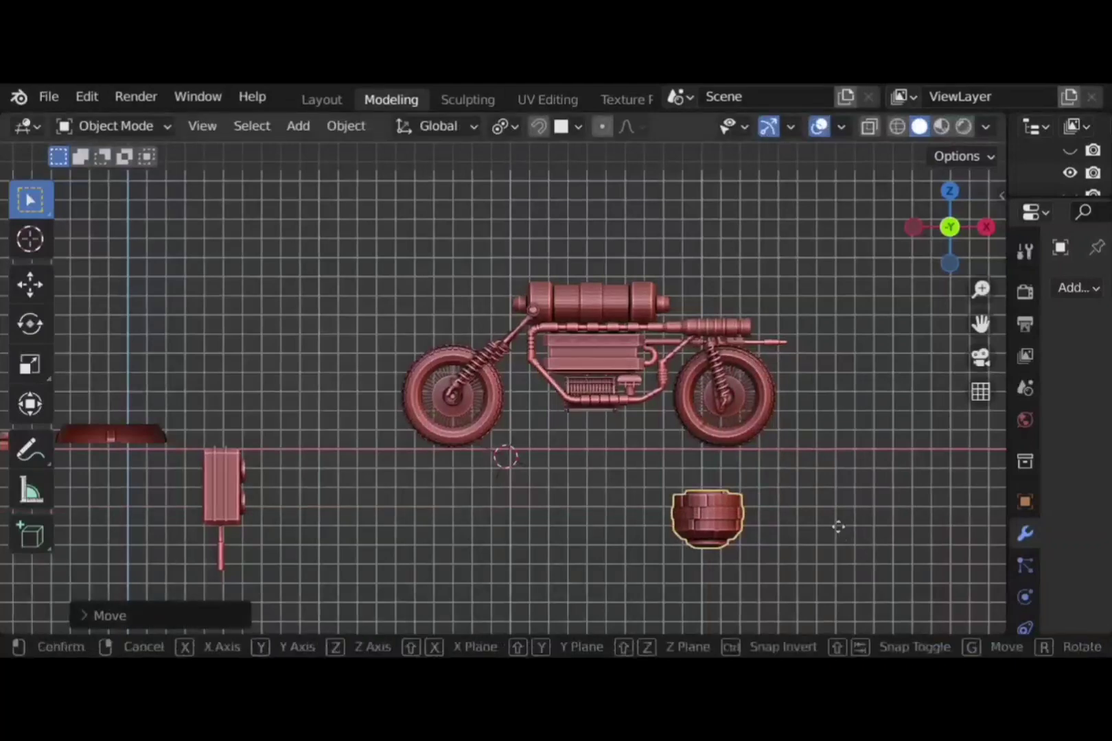
key(z)
click(787, 340)
middle_drag(787, 339, 594, 464)
click(953, 234)
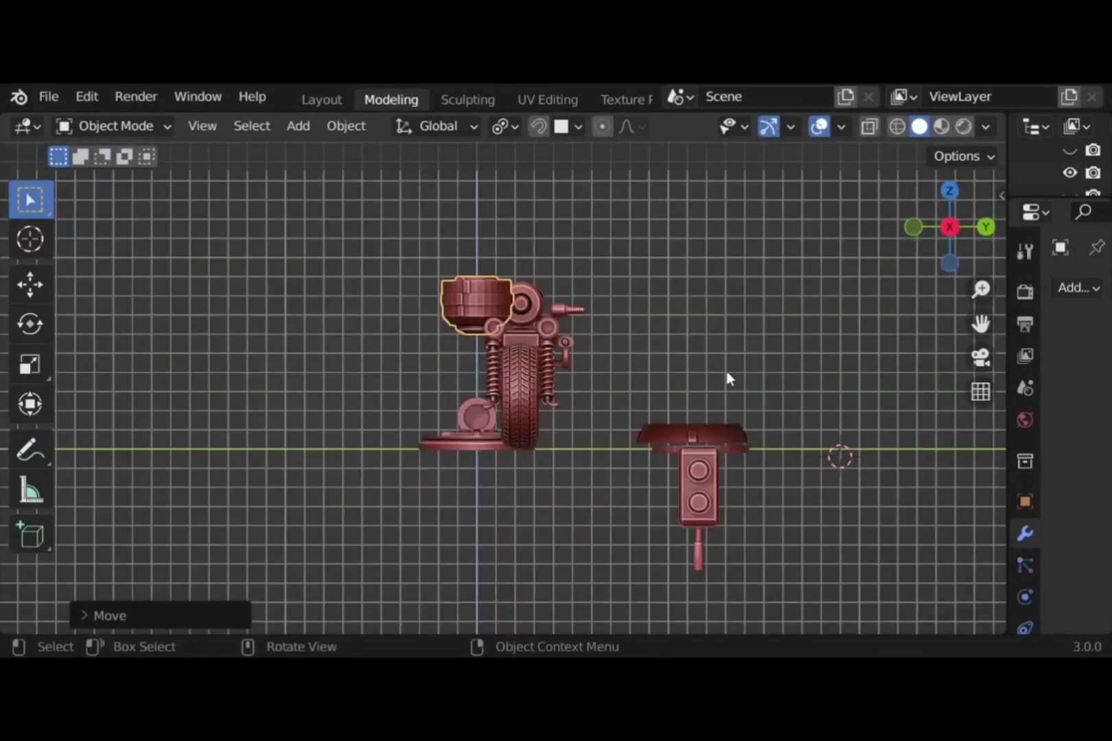
key(g)
key(y)
click(769, 373)
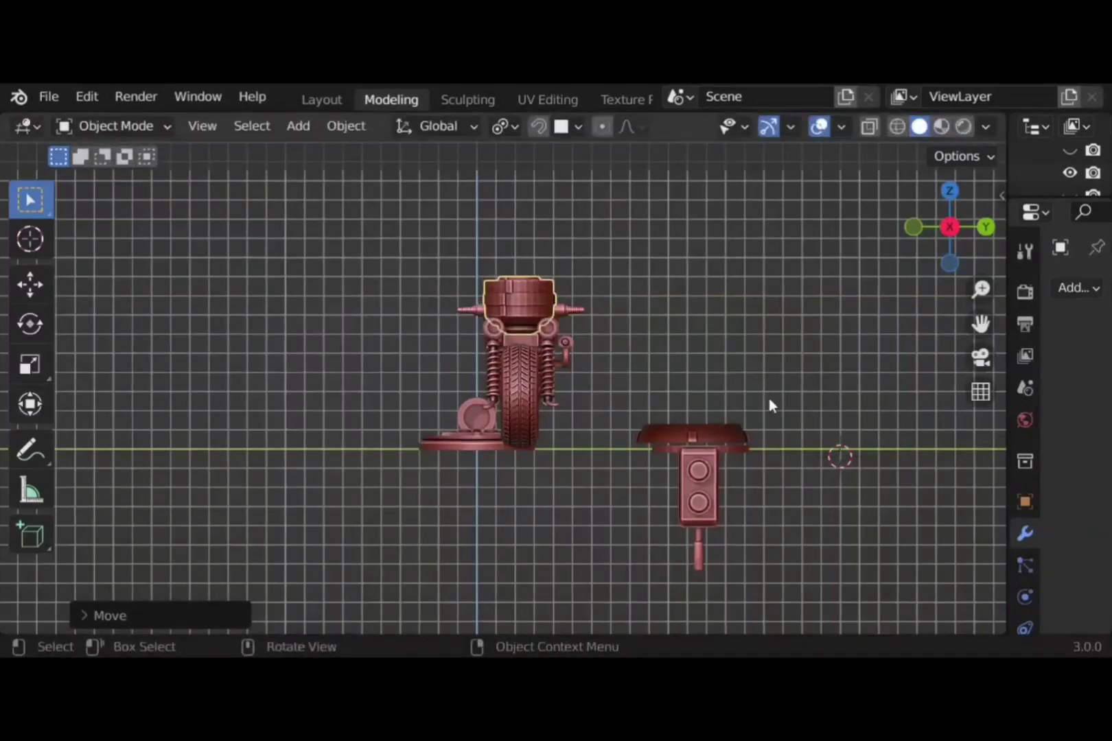
Scale the drum down uniformly and lower it so it fits between the two rear exhaust cylinders
key(s)
click(700, 370)
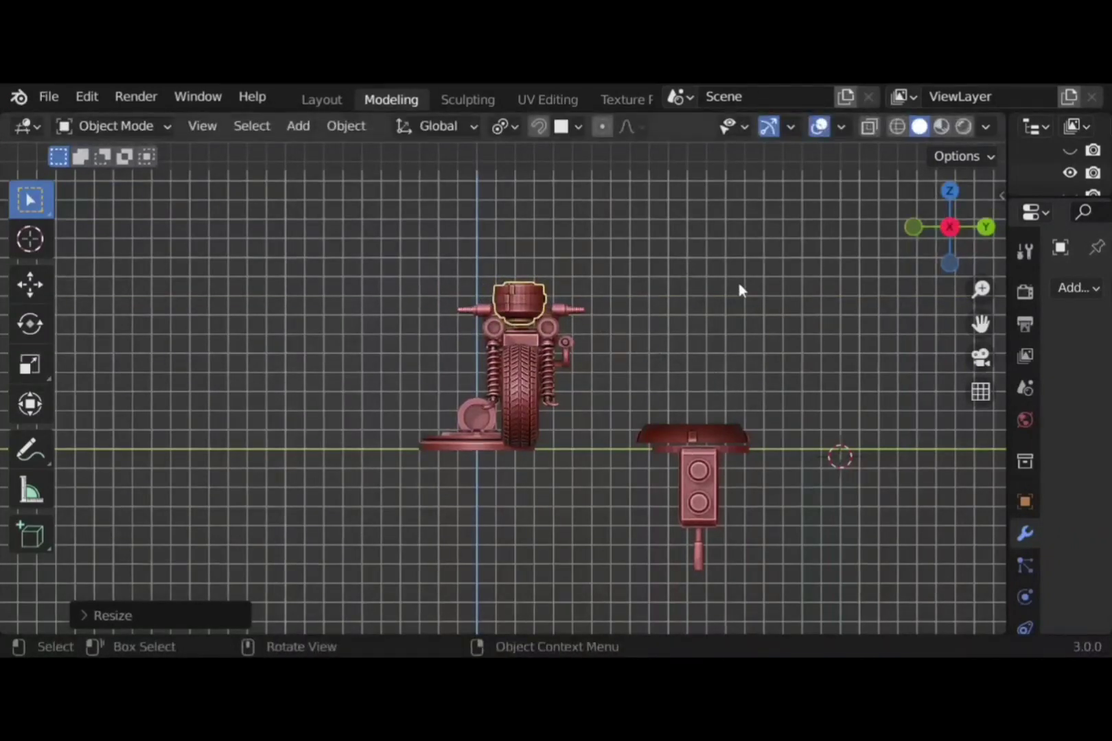
key(g)
click(740, 303)
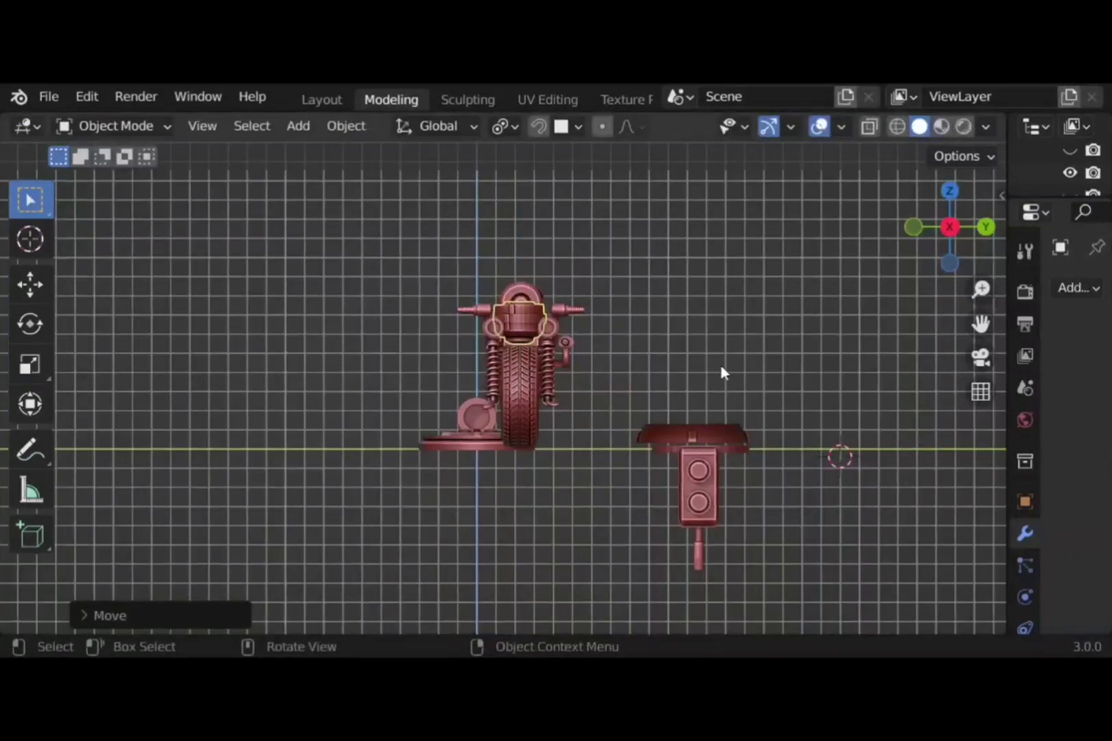
key(s)
click(671, 347)
Nudge the drum along the Y axis to centre it between the two rear exhaust cylinders
key(KP_Decimal)
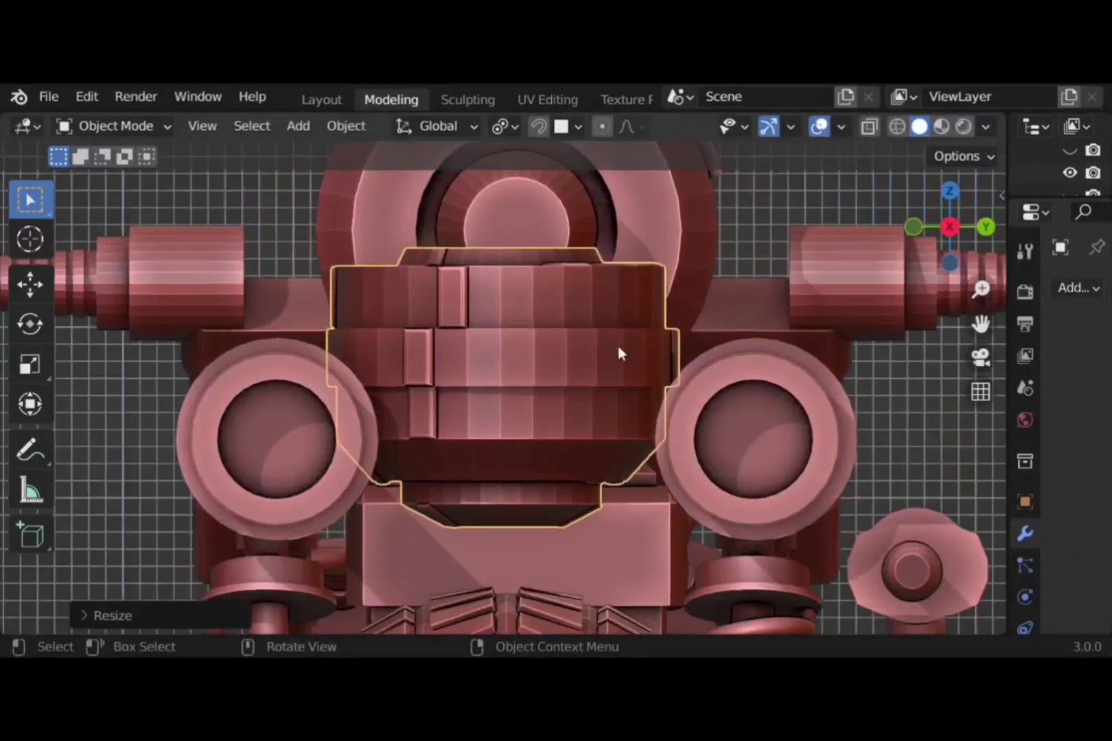
key(g)
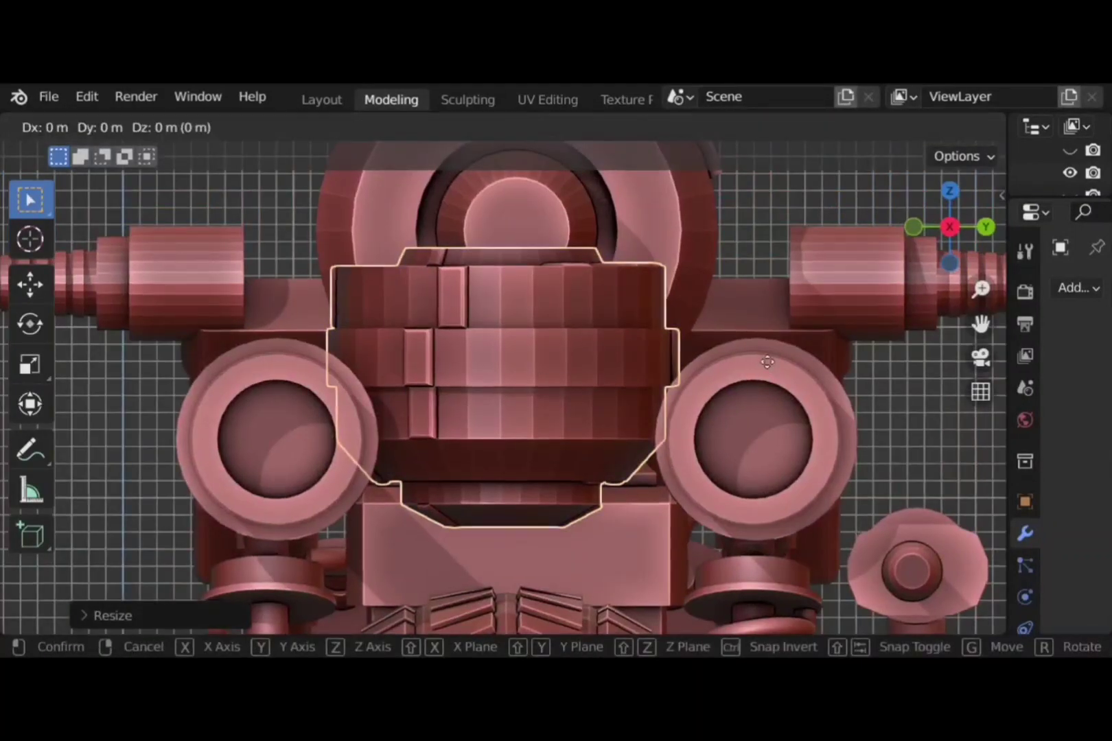
key(y)
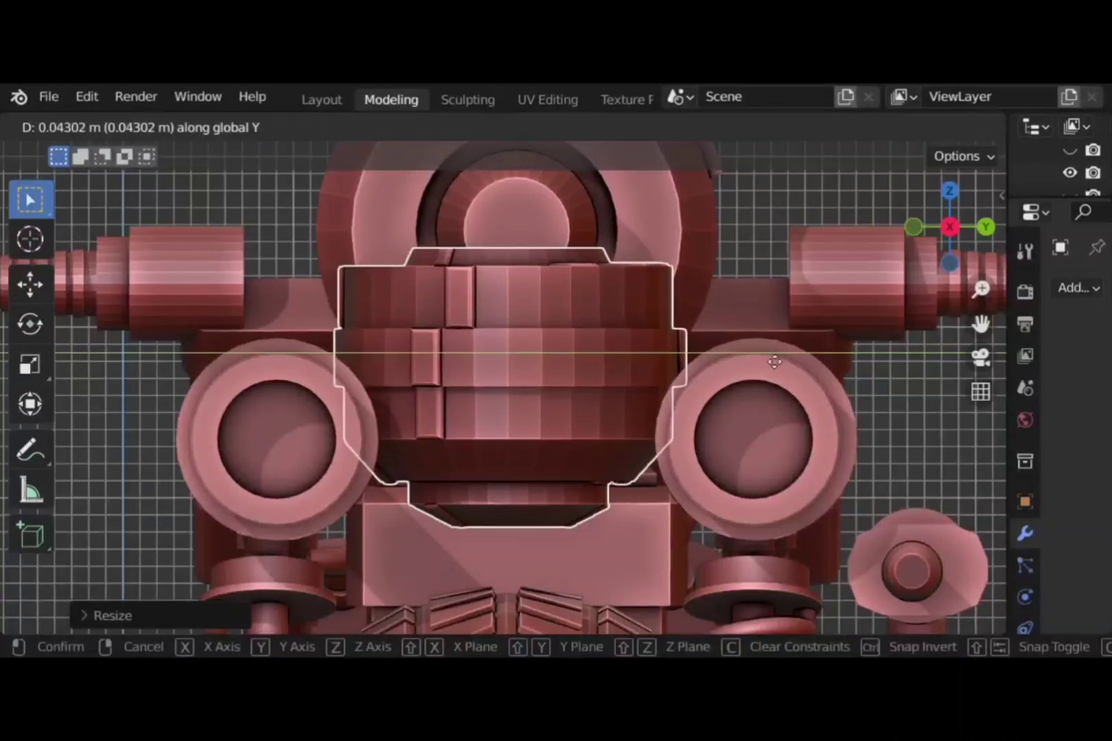
click(782, 360)
Move the drum forward along X to just behind the large horizontal tank
scroll(580, 329, down, 2)
middle_drag(580, 330, 774, 415)
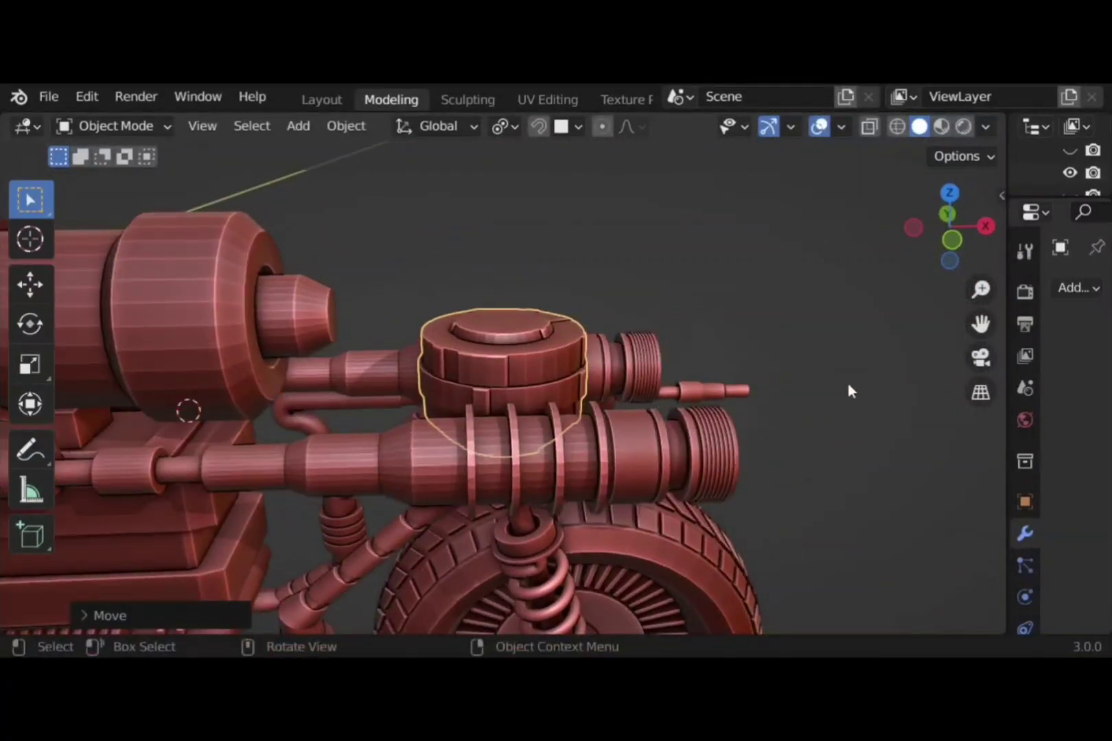
key(g)
key(x)
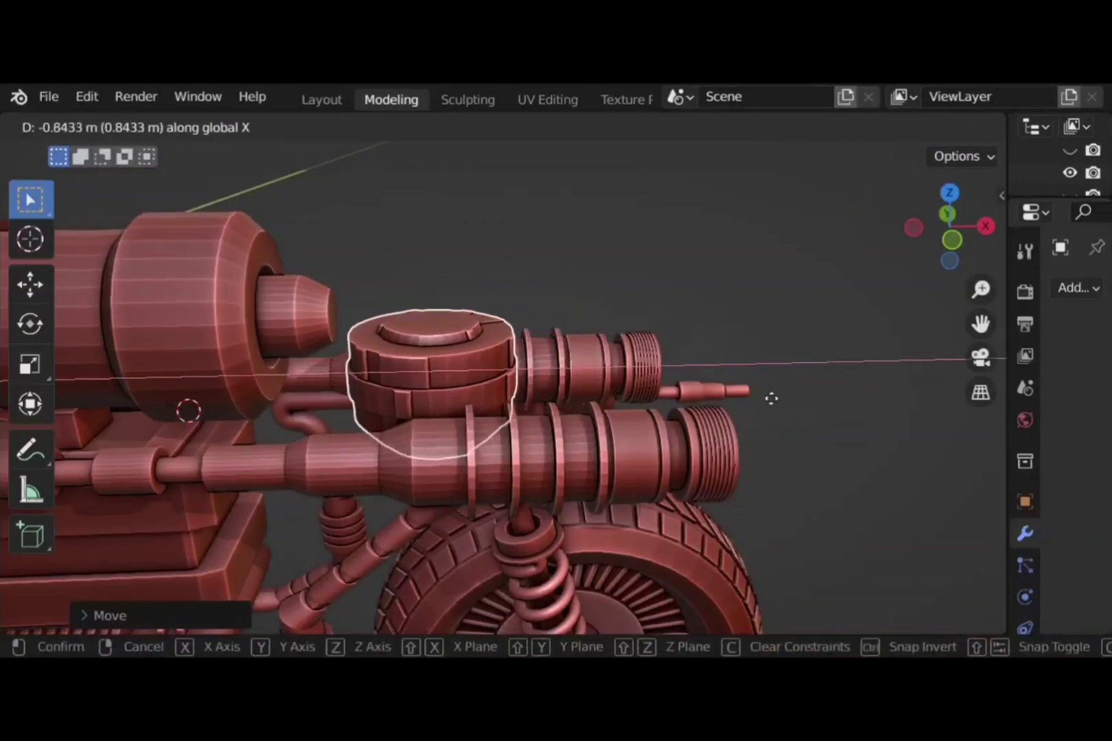
click(748, 350)
Select the drum and the large tank, and add a Catenary curve hanging between them as a cable
middle_drag(737, 322, 464, 363)
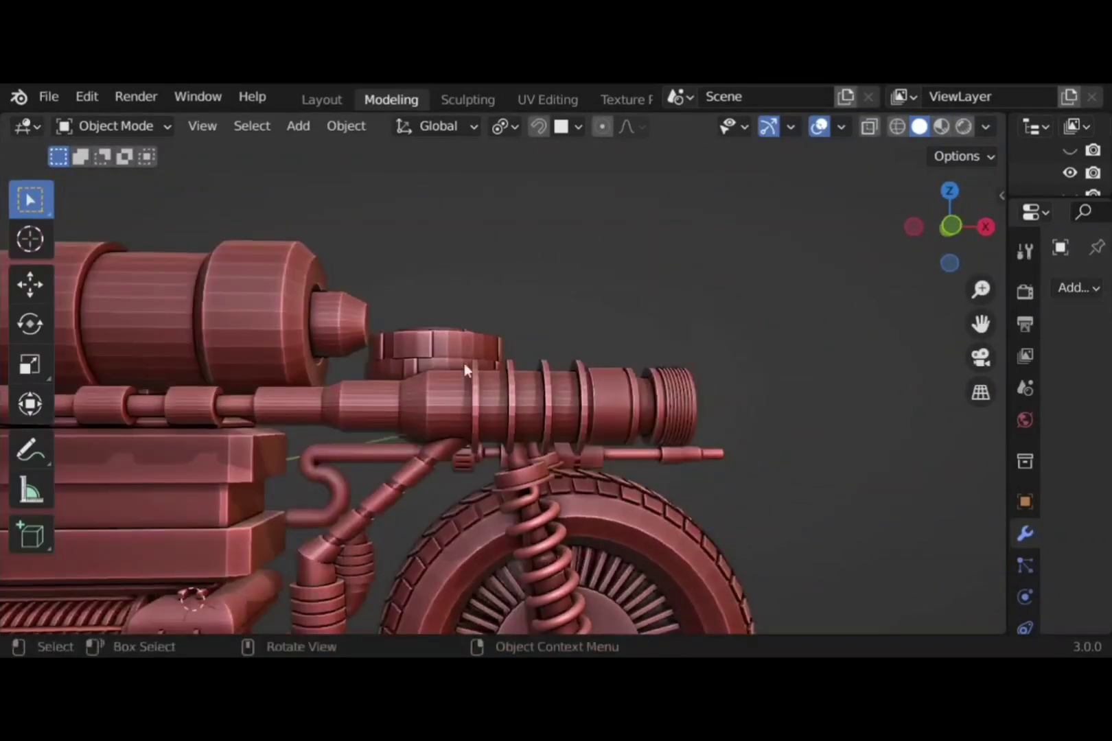
shift+click(275, 354)
click(298, 126)
mouse_move(332, 174)
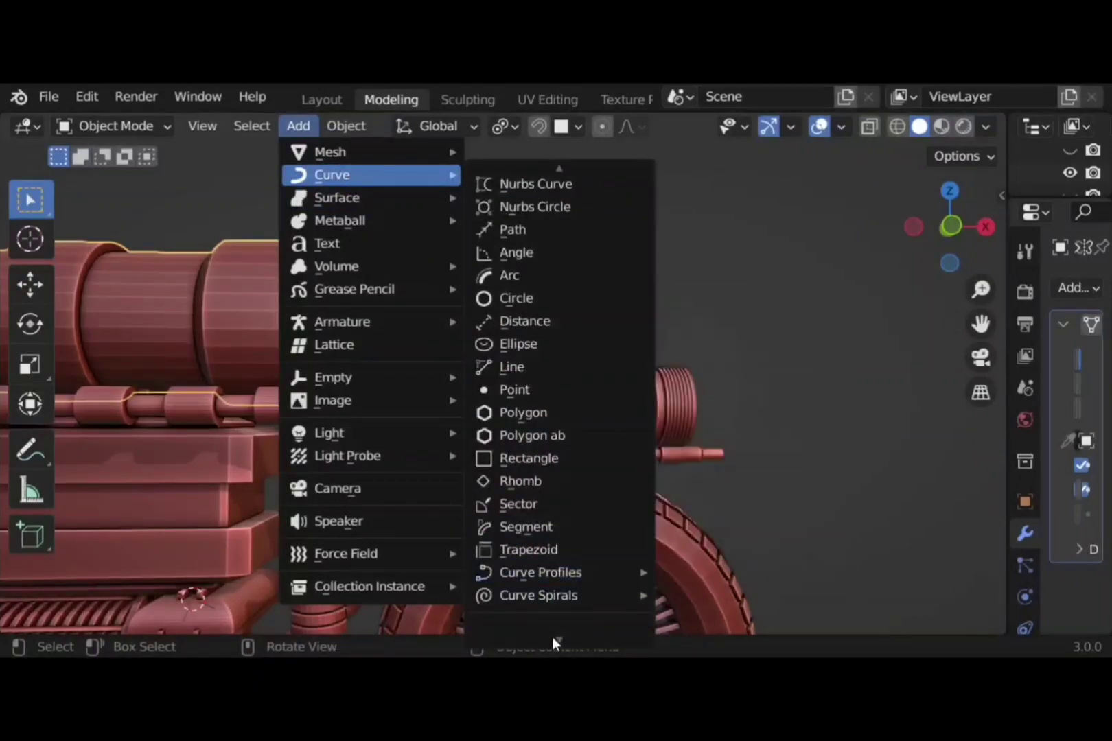
mouse_move(569, 525)
click(718, 528)
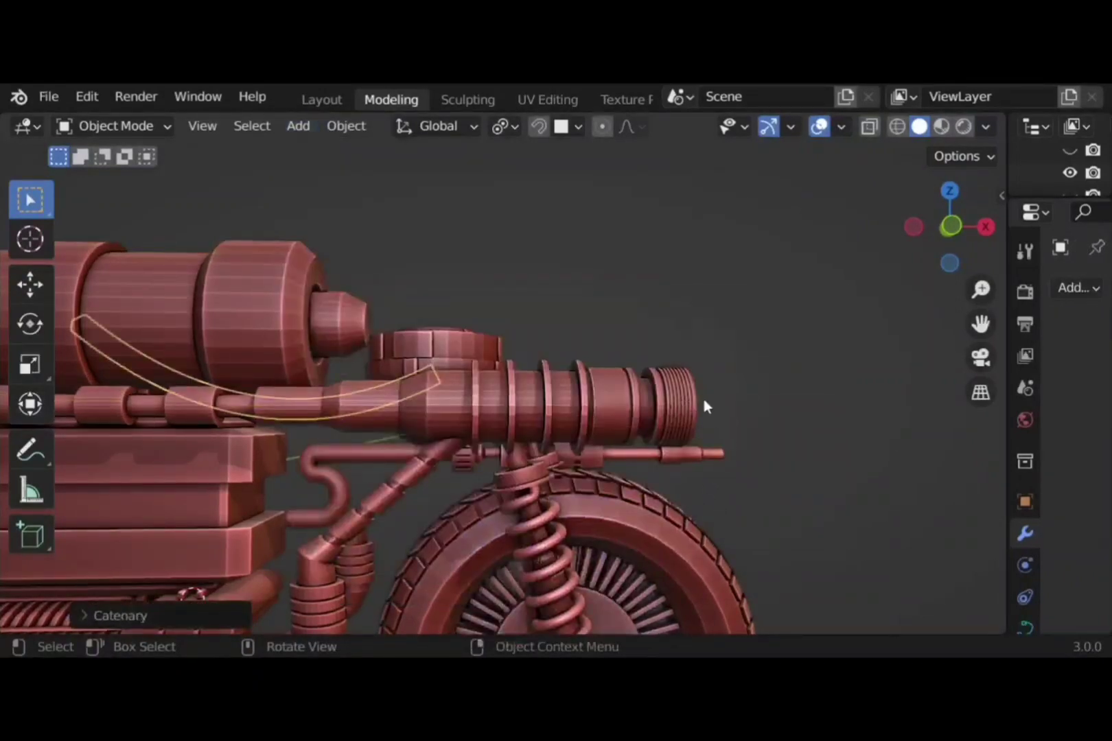
click(173, 611)
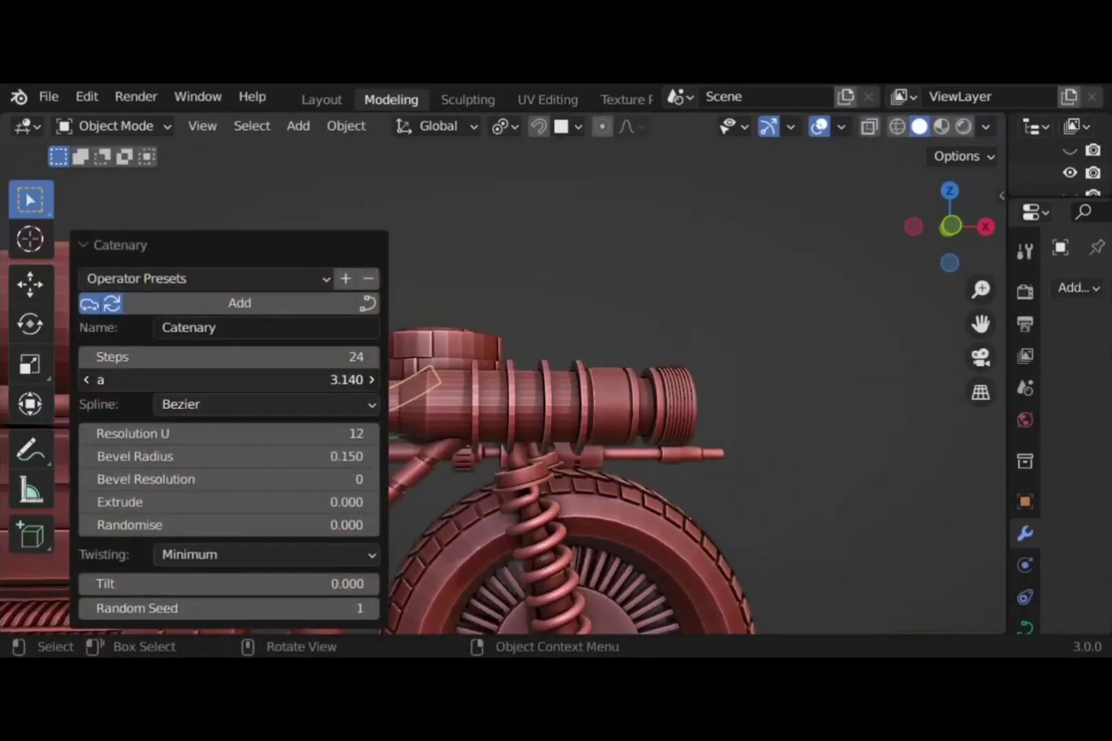
shift+middle_drag(597, 389, 858, 364)
click(764, 316)
Try to add a Catenary curve as a cable between the front fork bracket and the ribbed cylinder under the engine
scroll(764, 316, down, 5)
middle_drag(729, 435, 286, 367)
scroll(656, 492, down, 3)
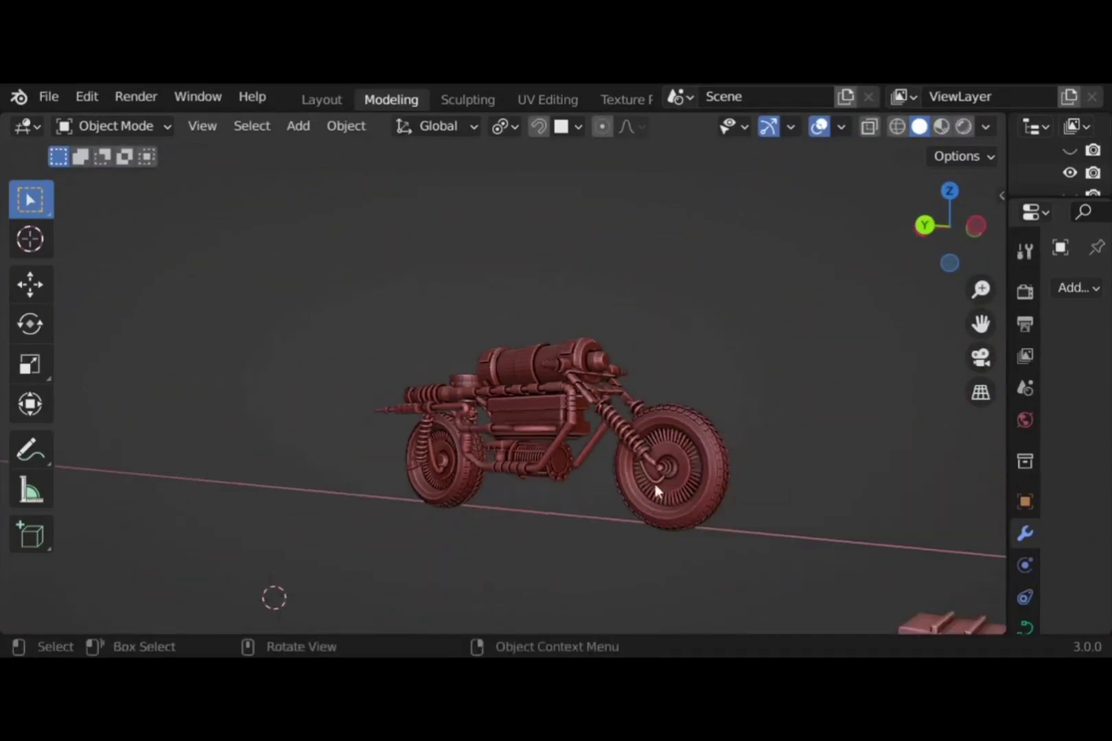
middle_drag(656, 492, 420, 498)
scroll(417, 492, up, 3)
middle_drag(569, 500, 629, 500)
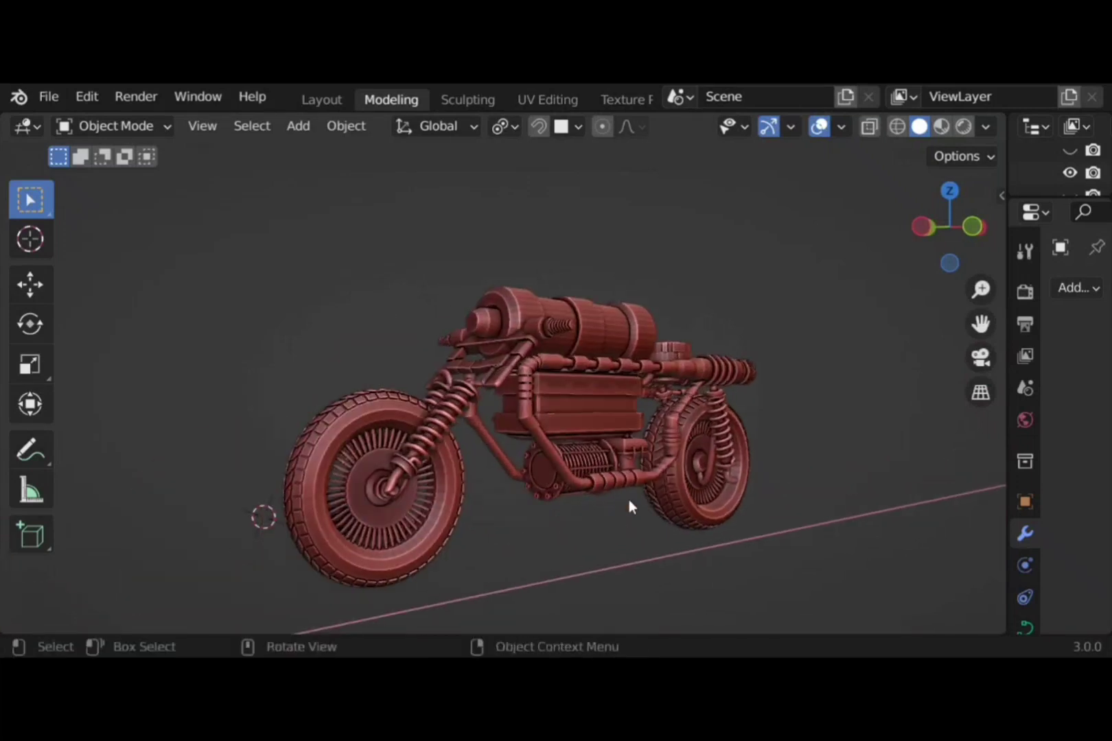
scroll(630, 502, up, 2)
click(487, 451)
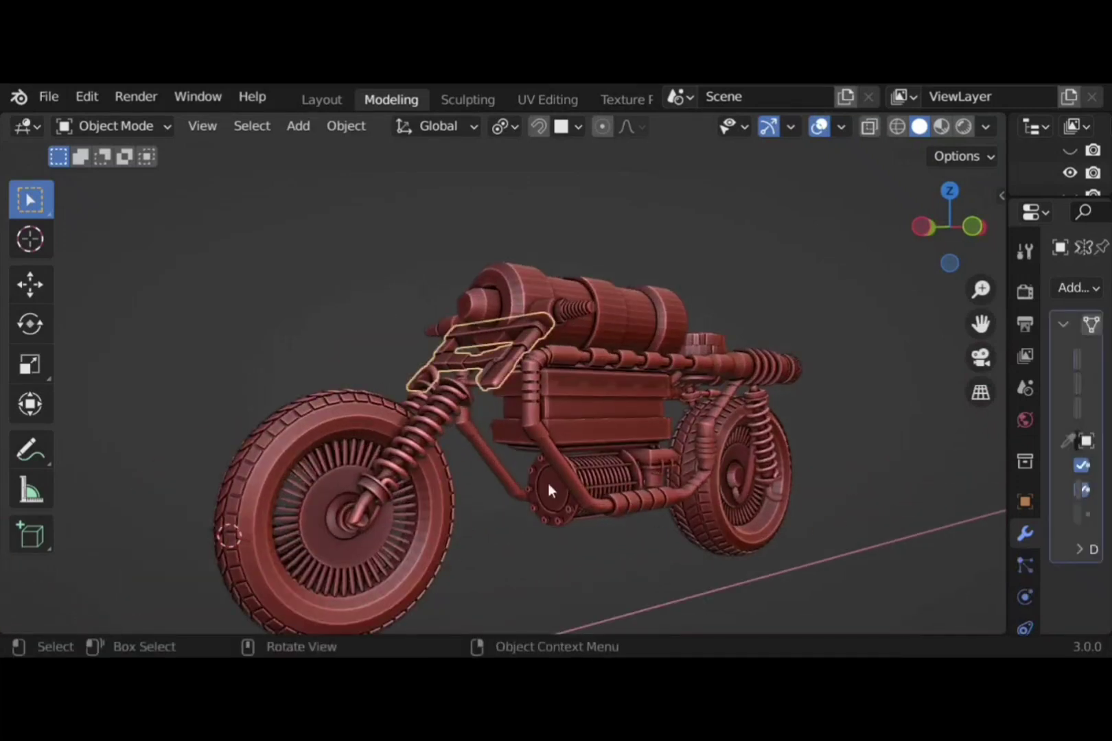
shift+click(557, 498)
click(299, 126)
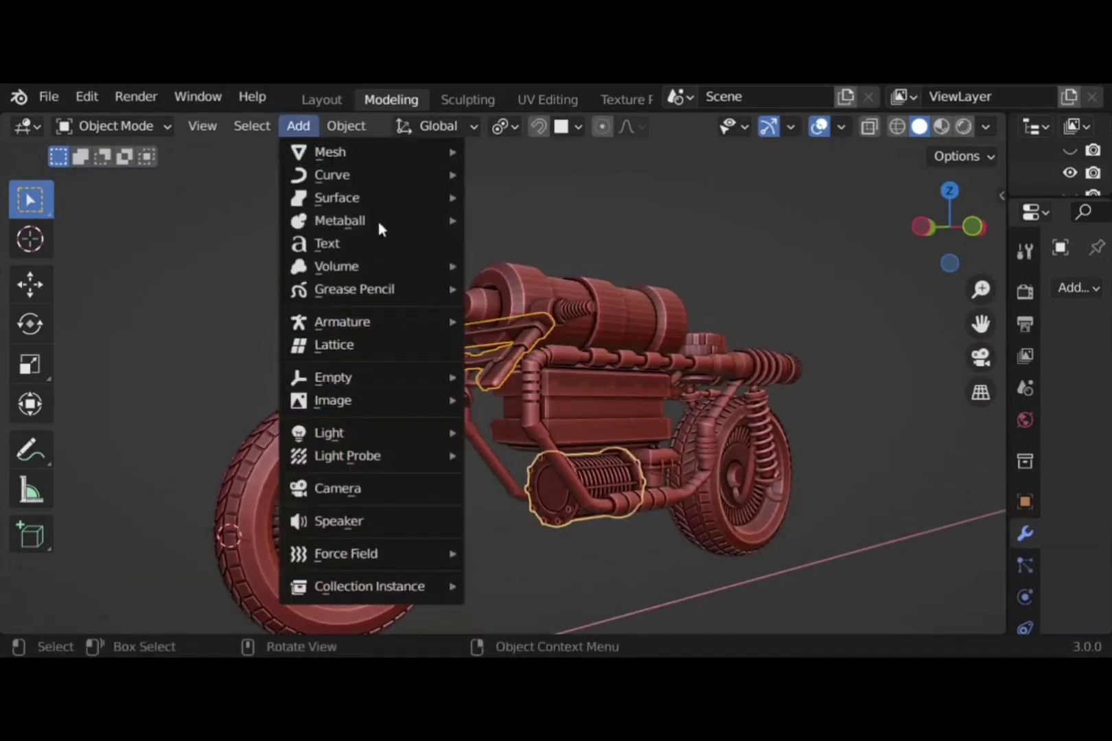
mouse_move(332, 175)
mouse_move(516, 528)
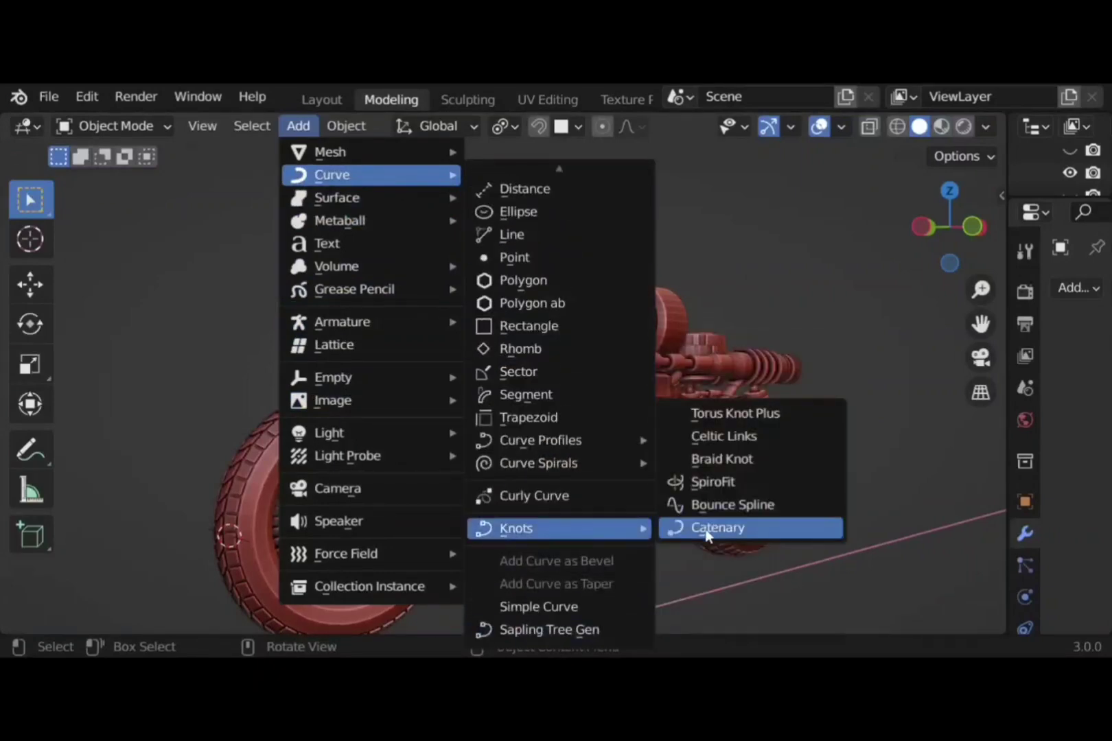
click(714, 528)
middle_drag(744, 581, 676, 542)
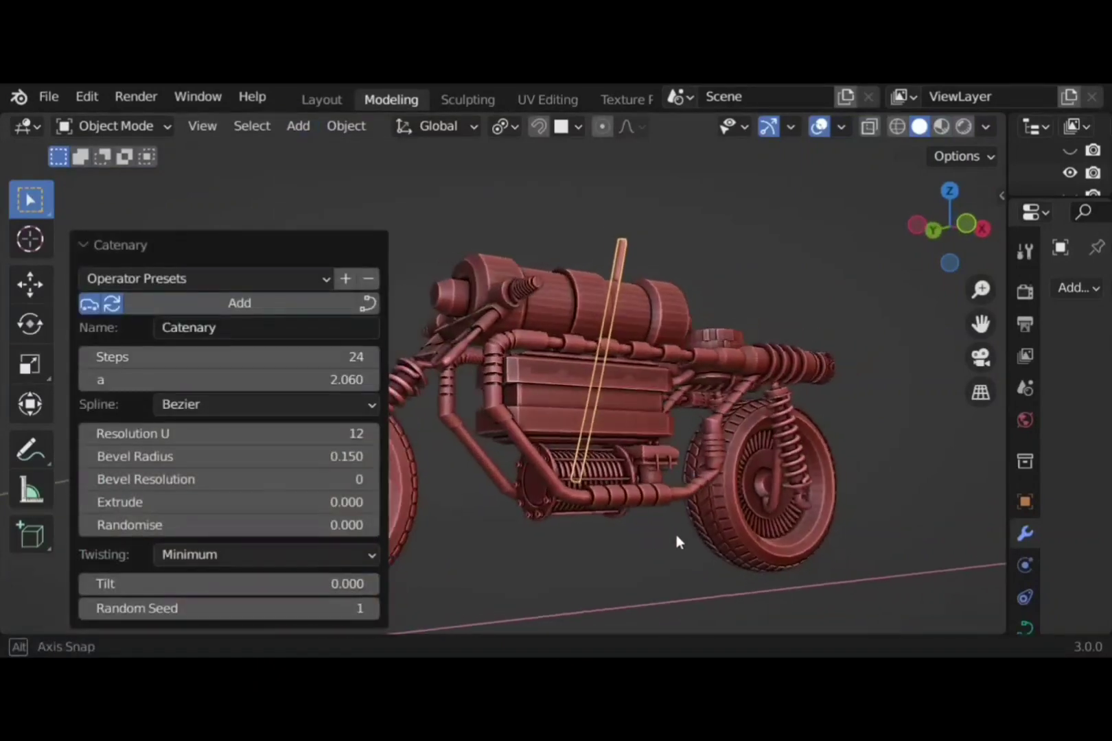
Undo the last Catenary curve and clear the selection
click(144, 247)
key(ctrl+z)
click(715, 250)
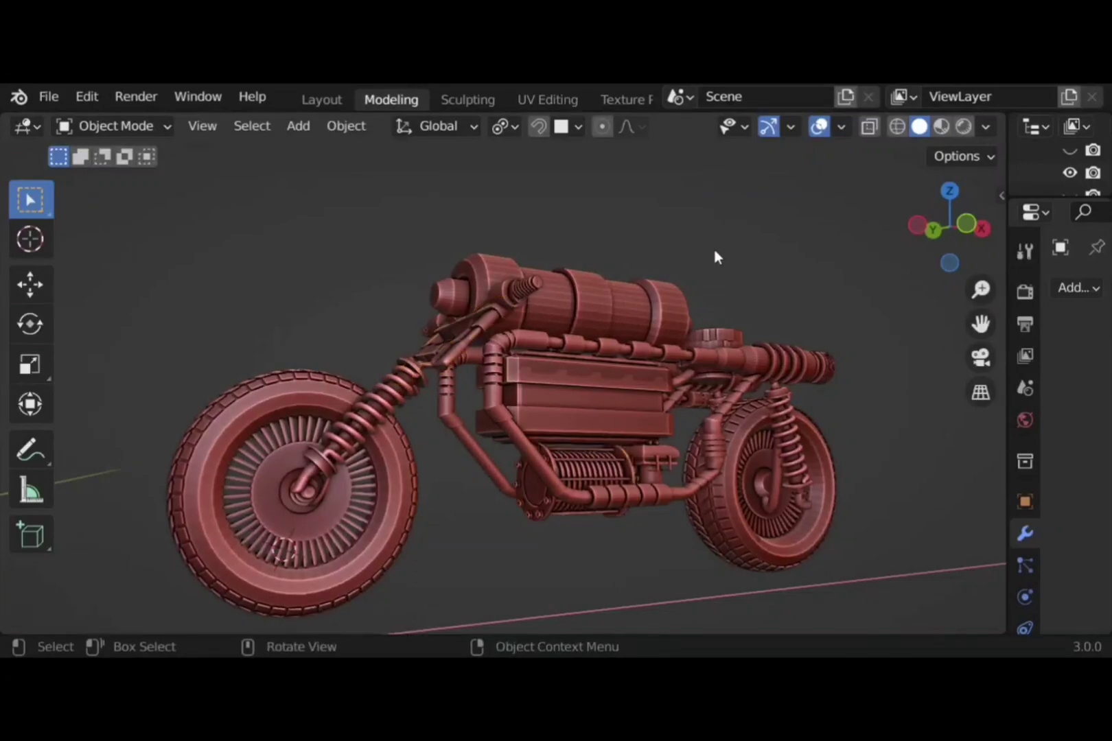
Rotate the loose round spoked disc upright by 90 degrees and flip it around the Y axis so its spokes face forward
middle_drag(586, 556, 563, 542)
scroll(563, 543, down, 5)
shift+middle_drag(191, 429, 412, 488)
scroll(602, 505, up, 3)
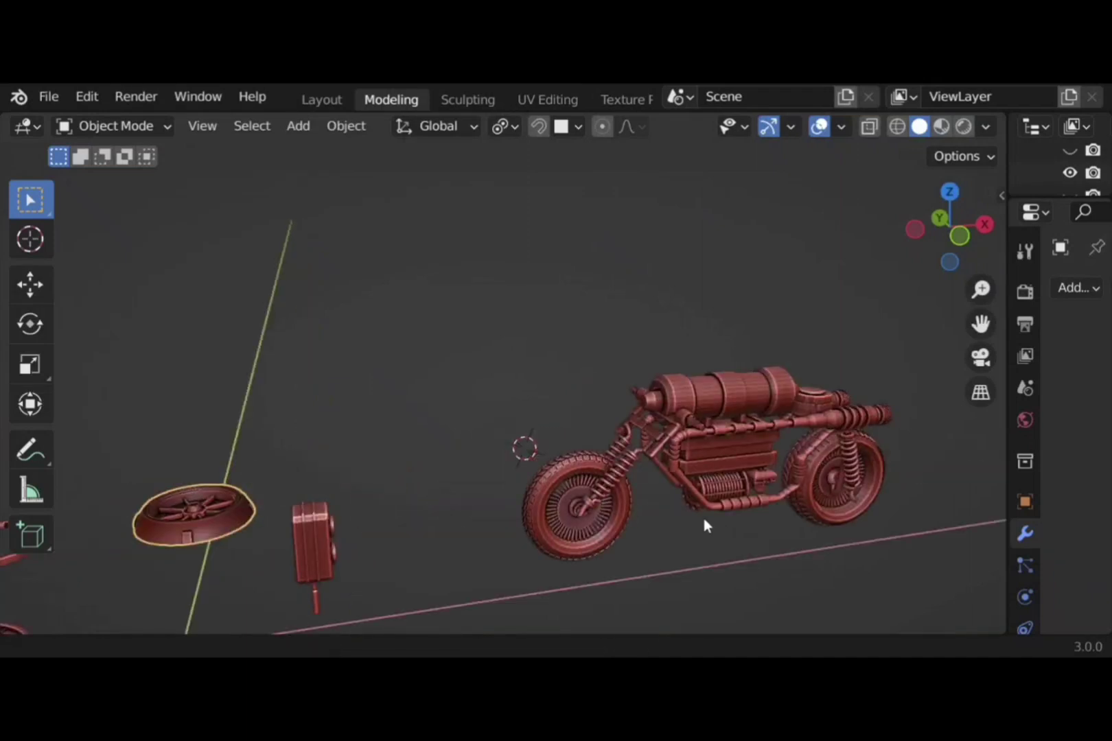
shift+middle_drag(704, 520, 663, 511)
text(r)
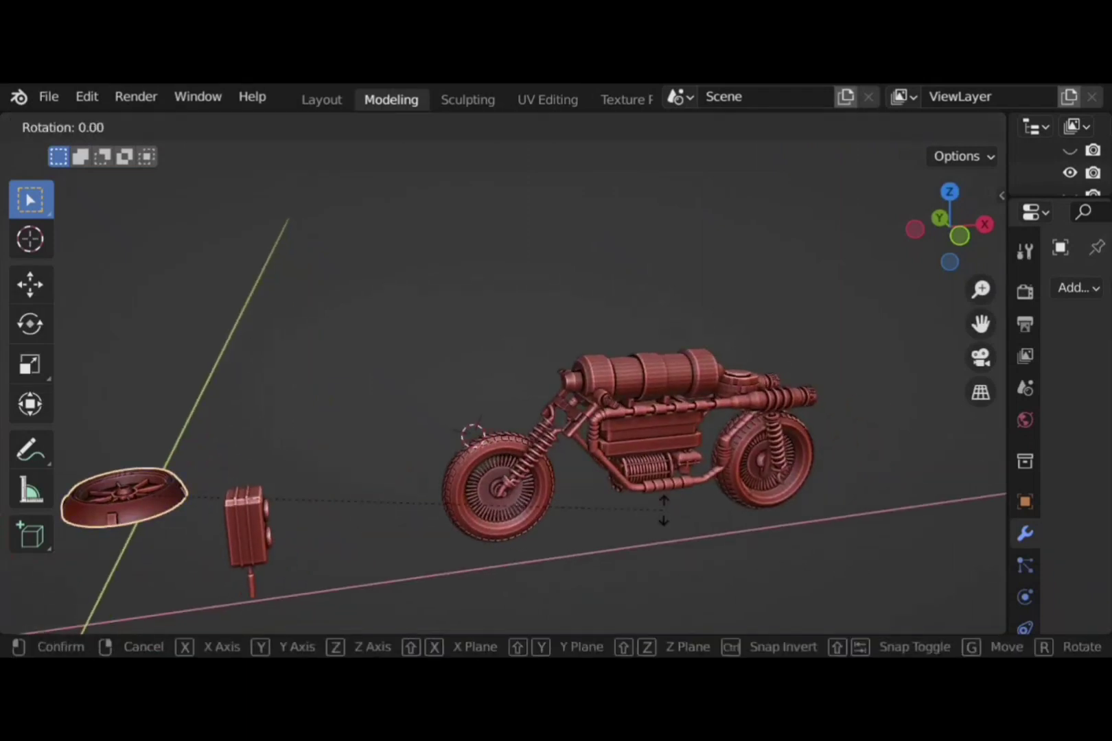
text(90)
key(Return)
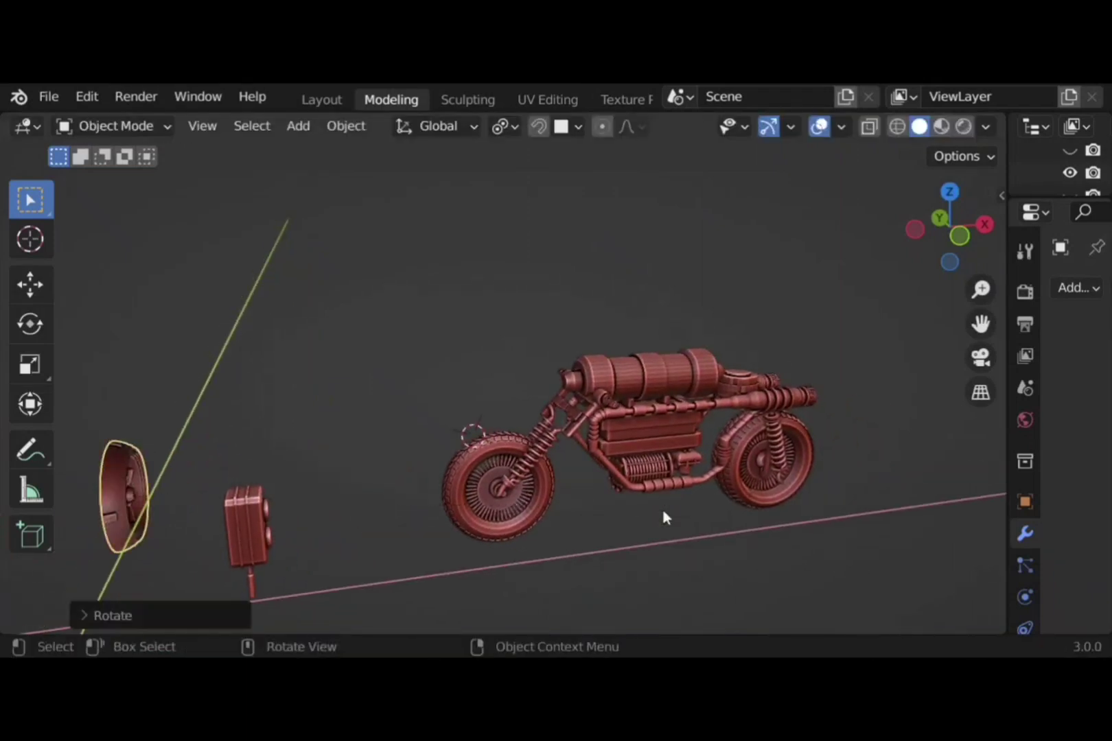
key(r)
key(y)
key(Return)
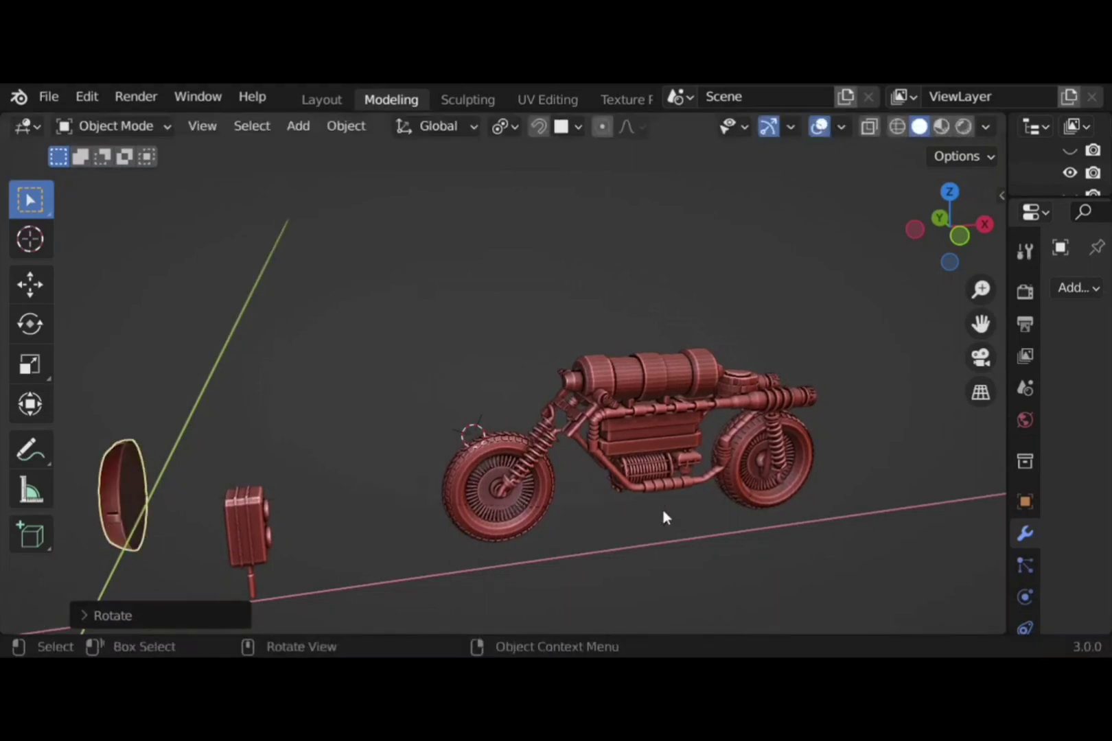
Scale the spoked disc down uniformly and move it along X to the motorcycle's engine area
key(s)
key(Return)
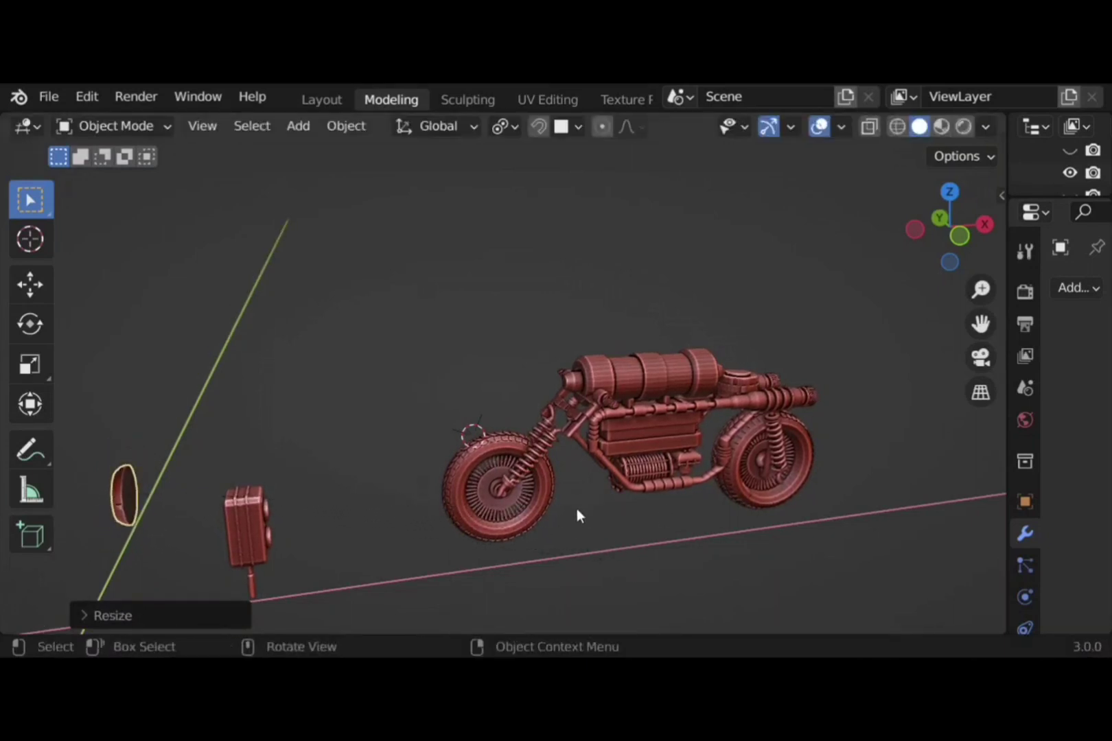
key(g)
key(x)
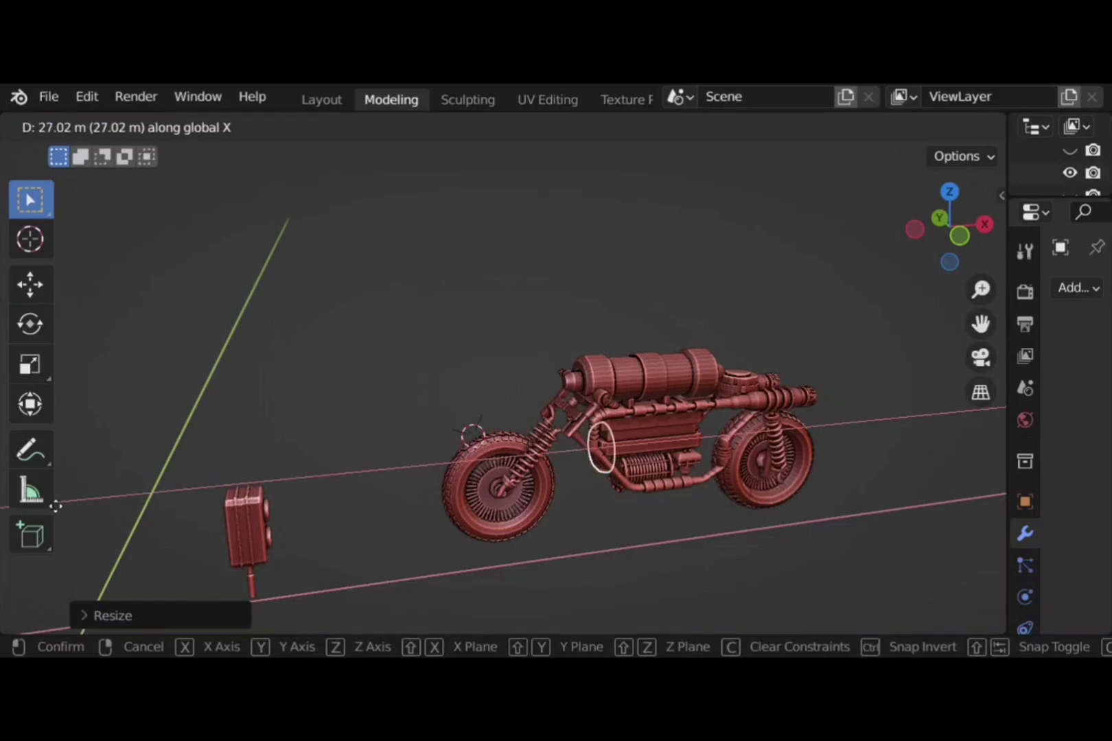
key(Return)
Move the disc along Y beneath the motorcycle and forward along X to the front end of the ribbed cylinder
middle_drag(844, 474, 788, 462)
key(g)
key(y)
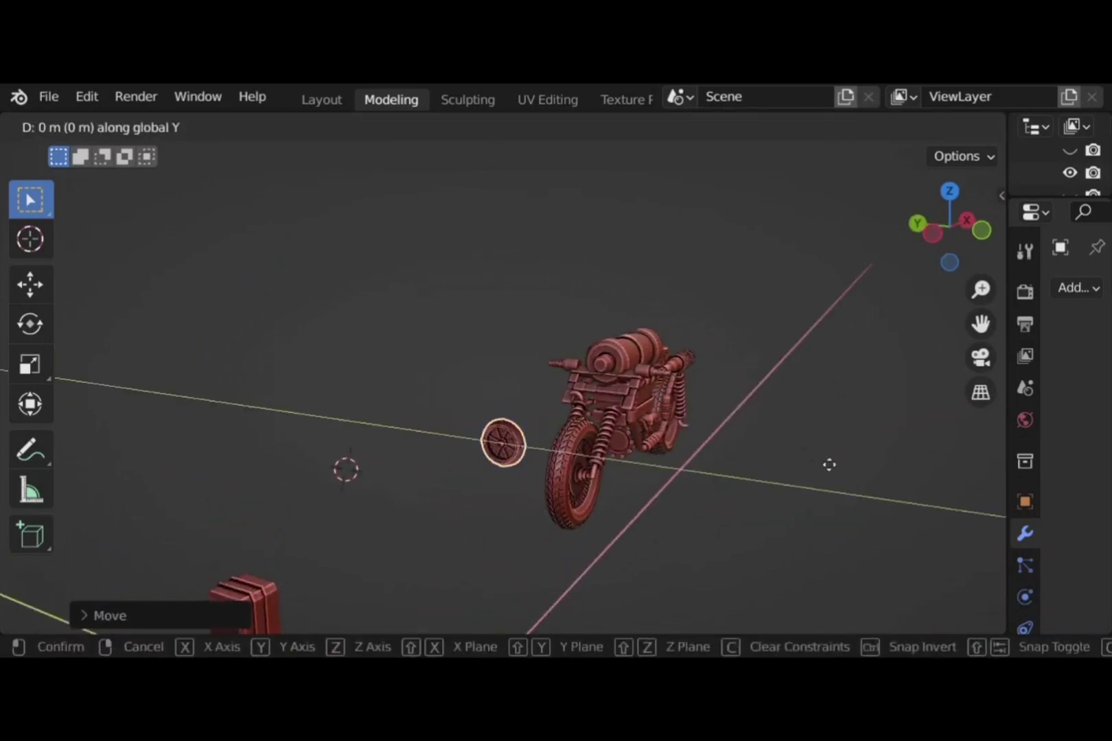
click(904, 484)
click(980, 235)
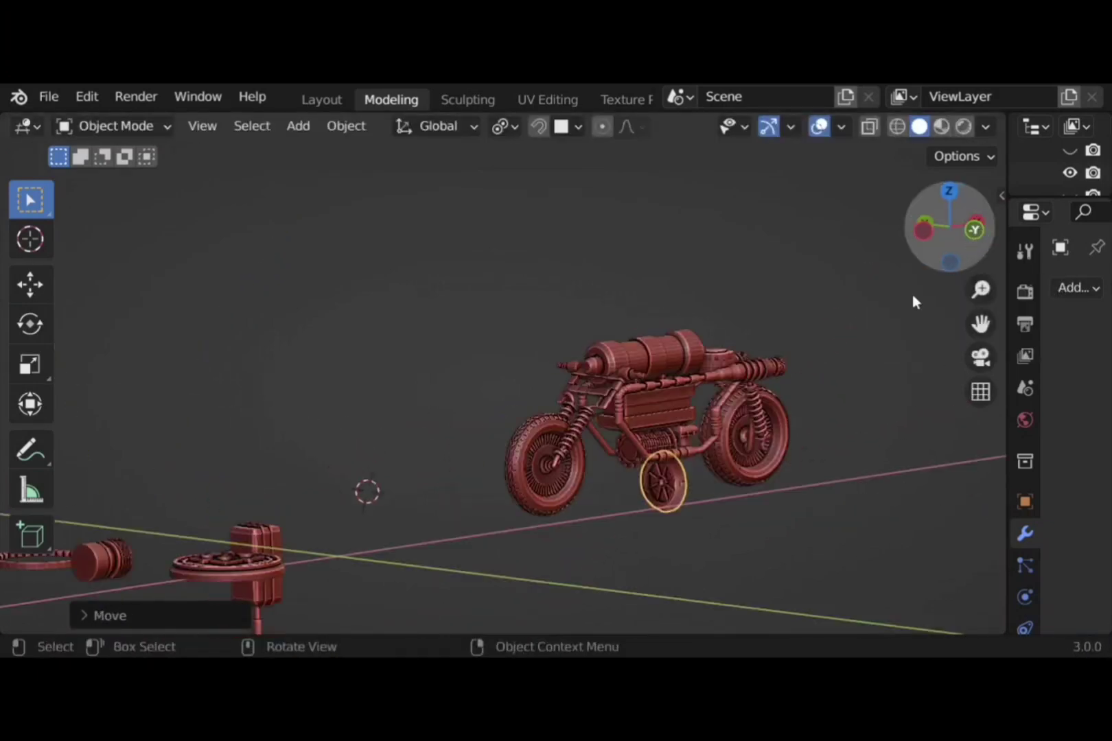
key(g)
key(x)
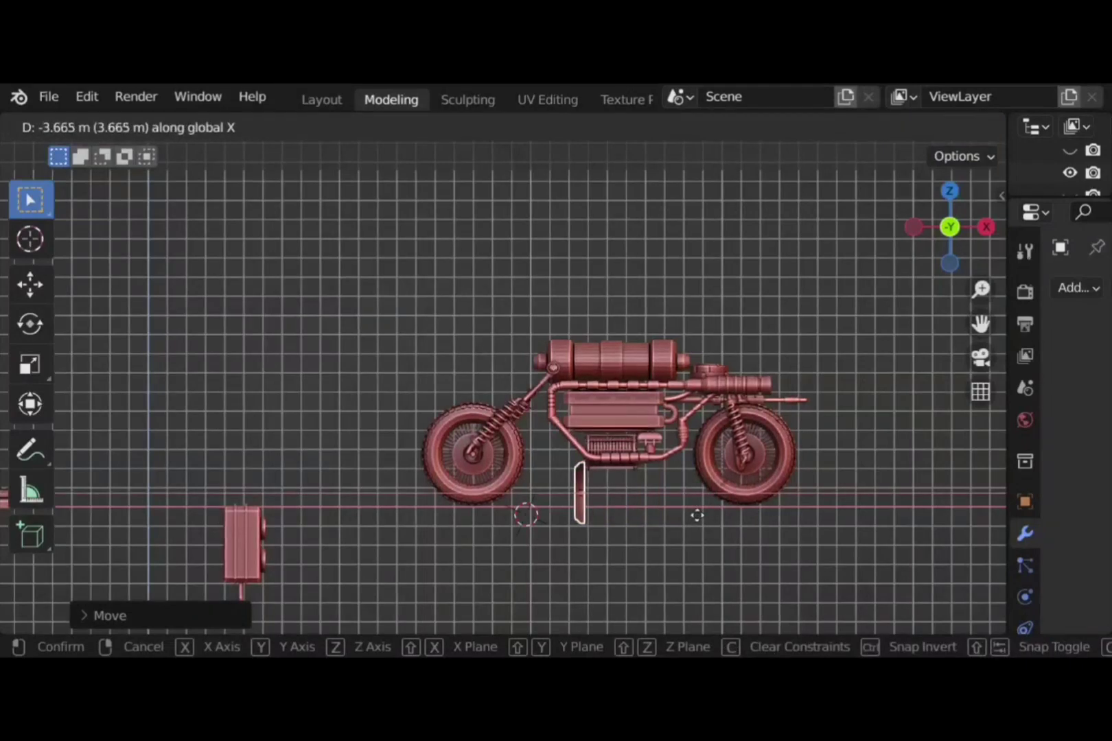
click(700, 518)
Scale the disc down further and raise it to the height of the ribbed cylinder's front end
key(s)
click(663, 536)
key(g)
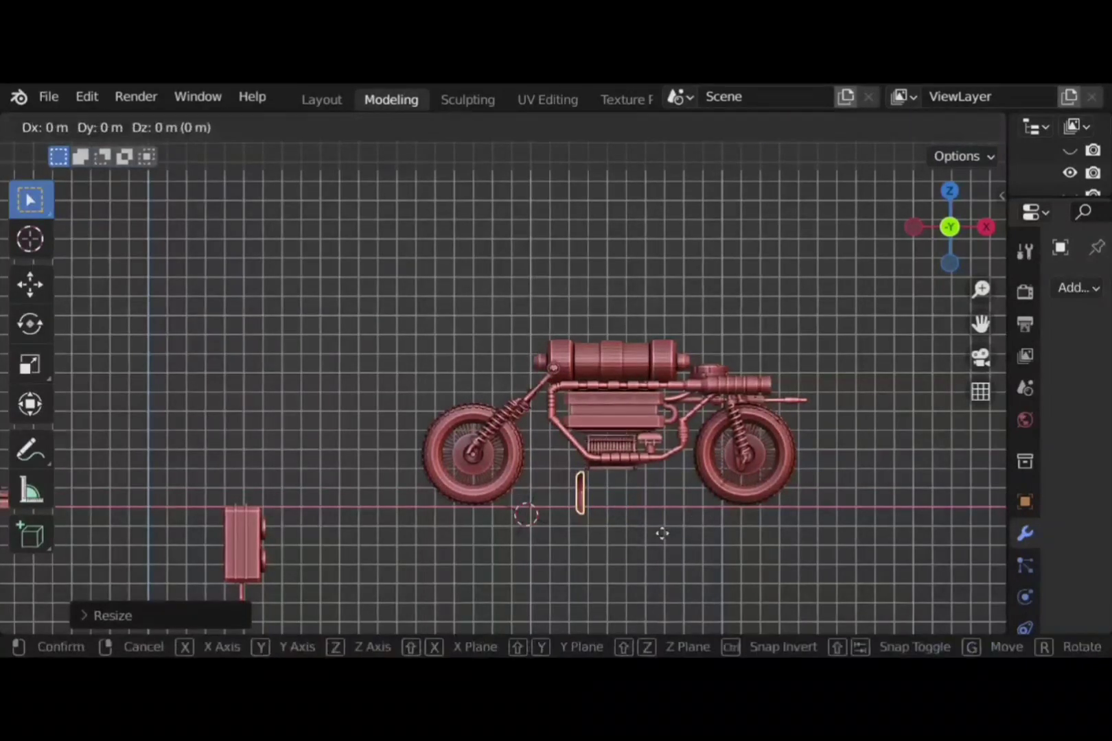
click(655, 495)
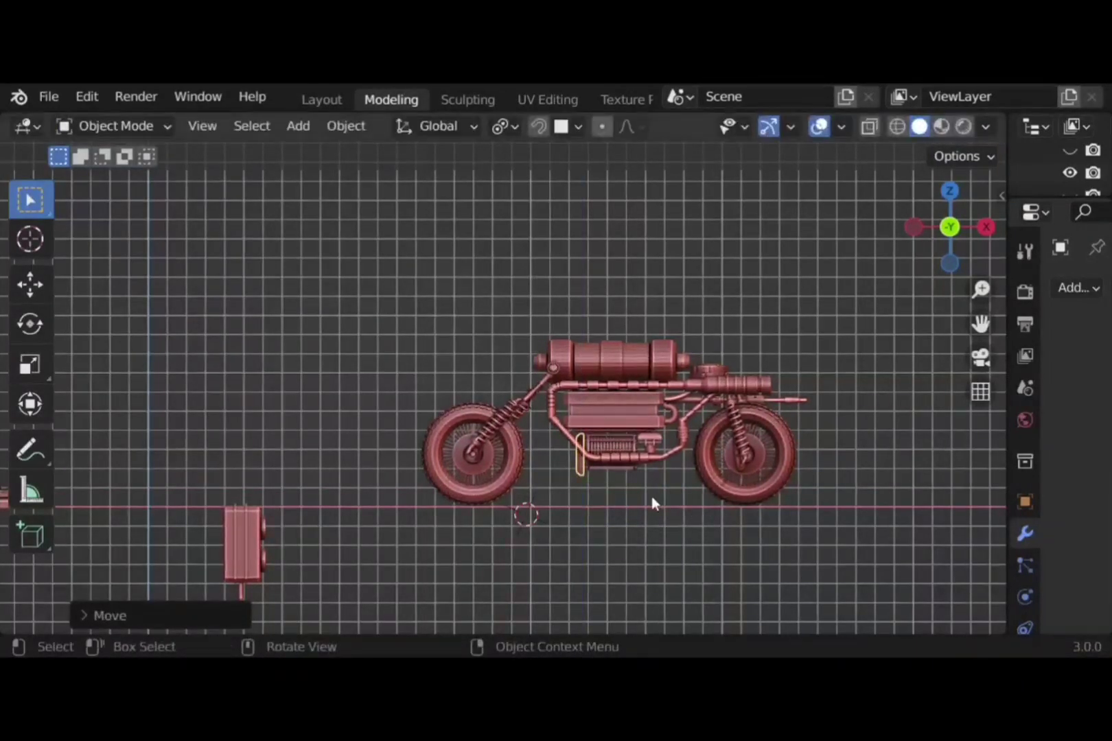
Fine-tune the disc along Z and X so it lines up against the front end of the ribbed cylinder
key(KP_Decimal)
key(g)
key(z)
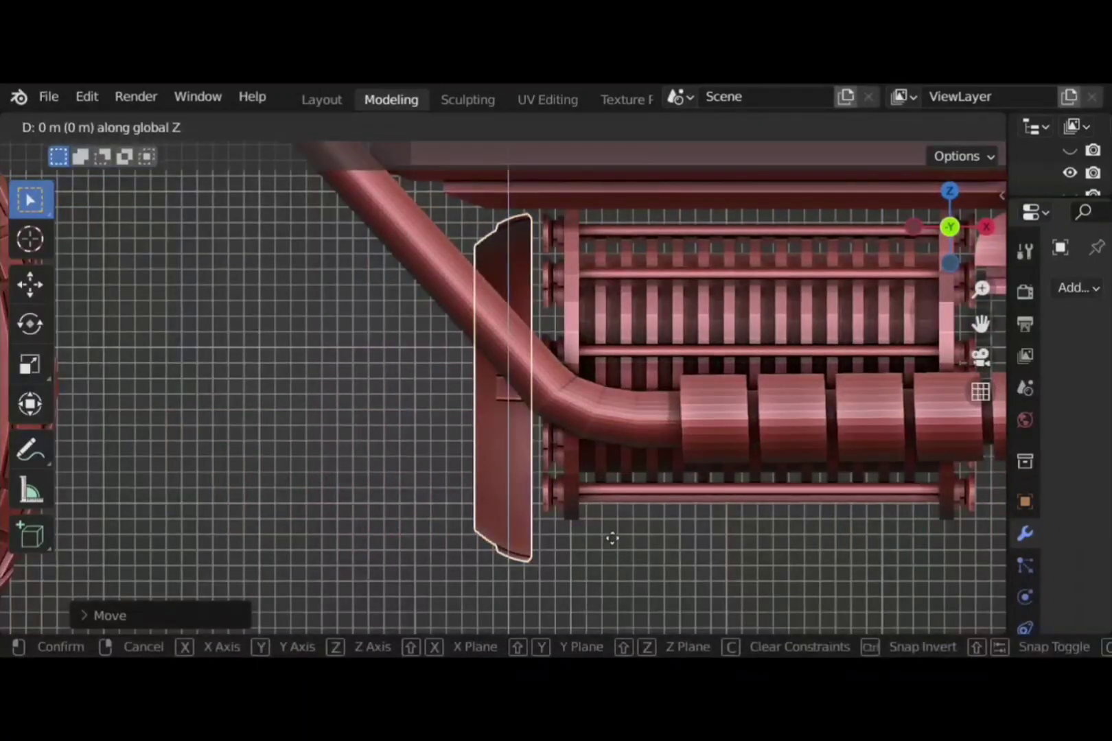
click(615, 536)
key(g)
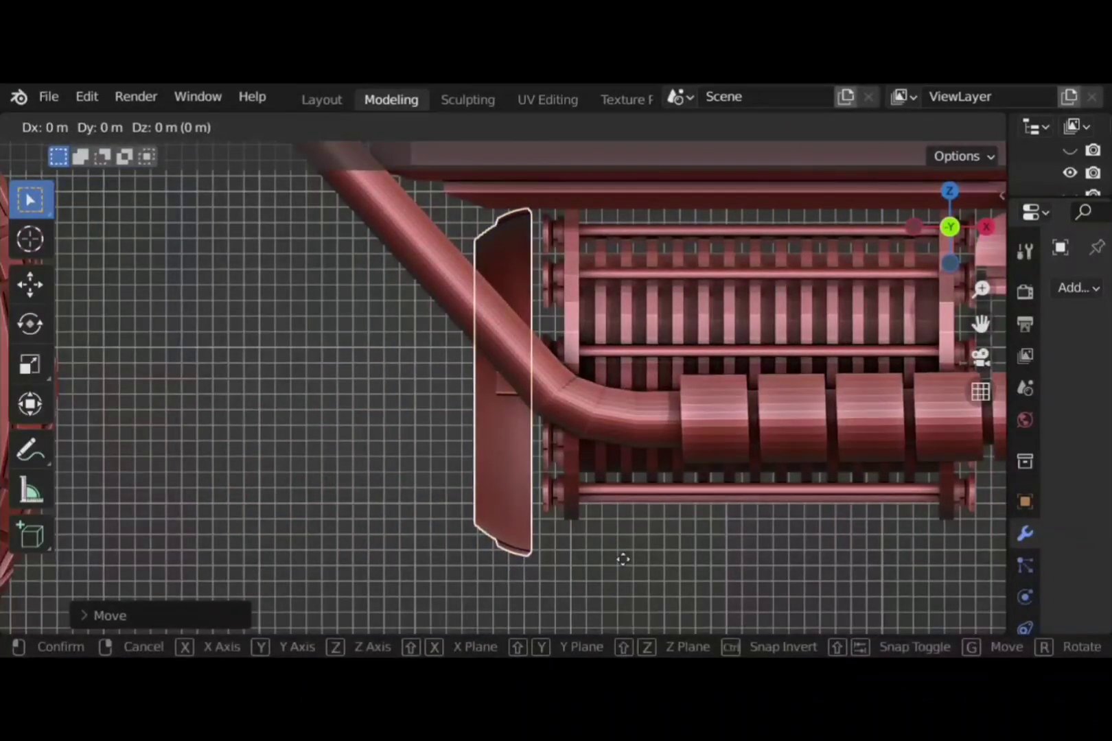
key(x)
click(633, 561)
Move the disc along Y to centre it on the ribbed cylinder as seen from the front
middle_drag(405, 506, 571, 529)
click(934, 227)
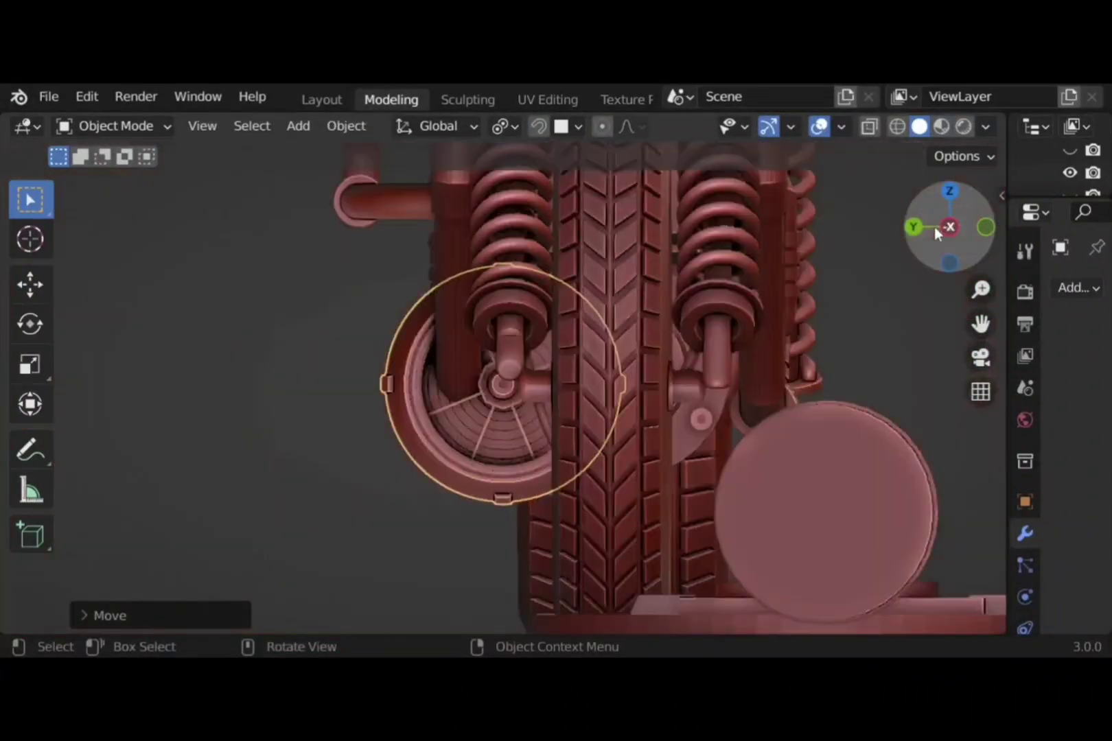
scroll(839, 360, up, 2)
shift+middle_drag(755, 381, 644, 400)
key(g)
key(y)
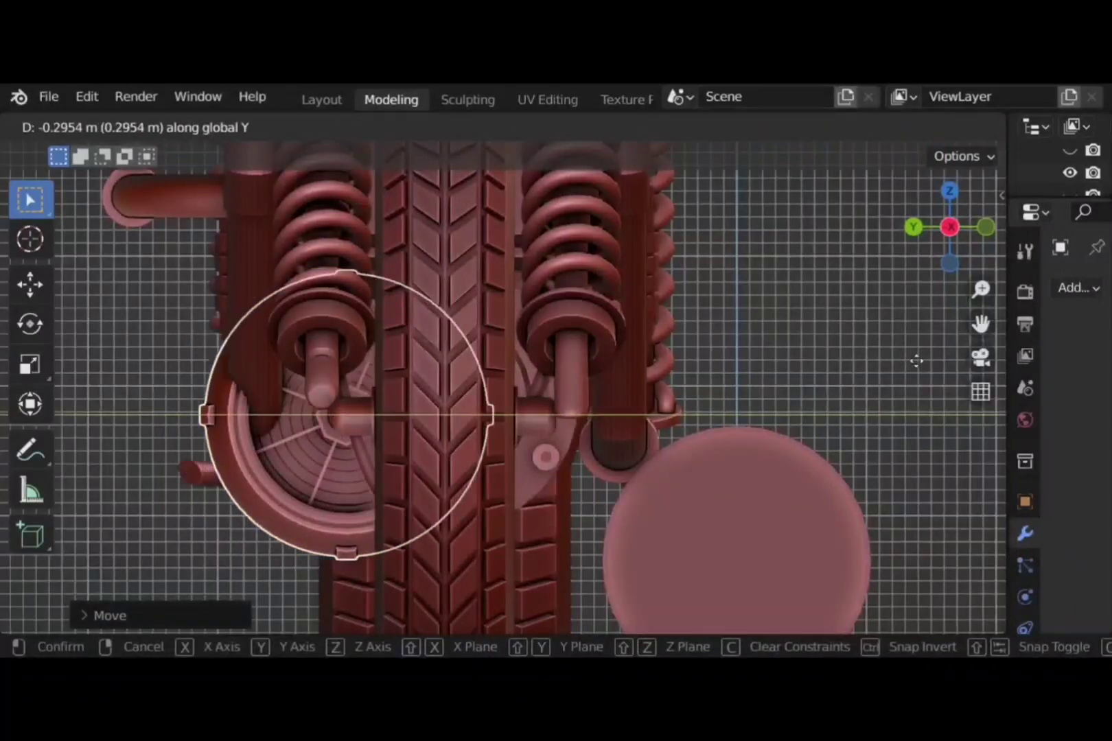
click(974, 358)
click(980, 357)
Try to rotate the ribbed cylinder around the Y axis, and undo the rotation
middle_drag(901, 367, 764, 495)
click(737, 489)
scroll(737, 488, down, 4)
scroll(736, 487, down, 3)
middle_drag(657, 476, 522, 377)
scroll(534, 382, up, 3)
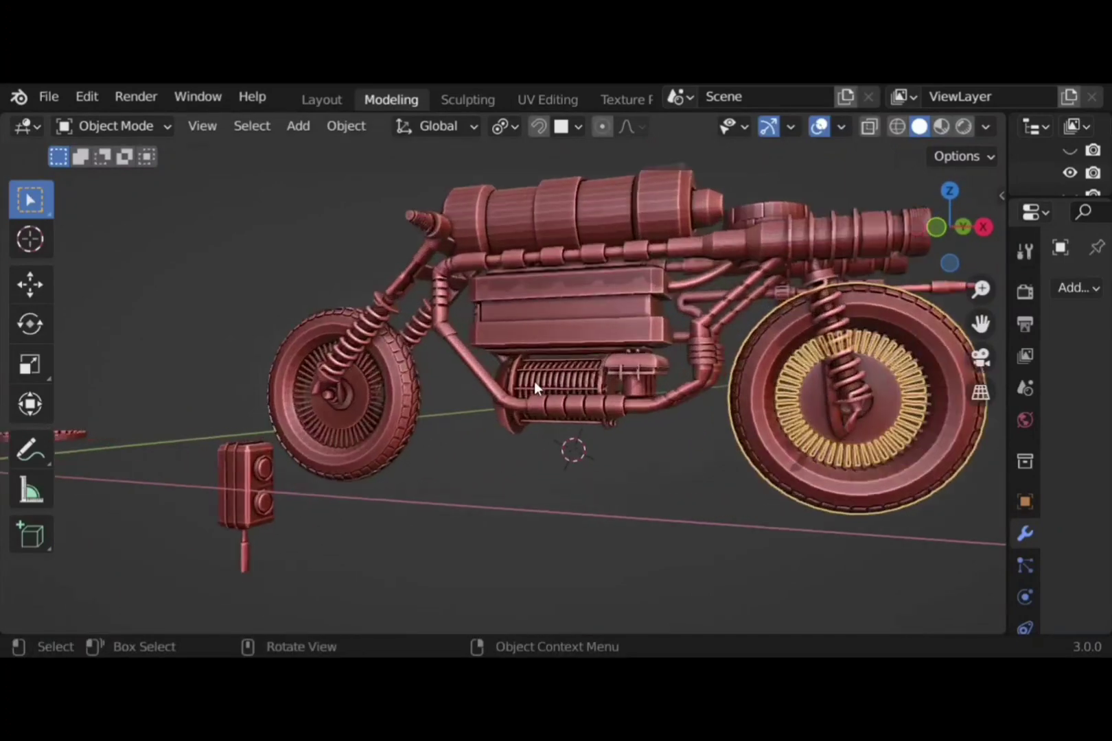
mouse_move(506, 402)
middle_down()
mouse_move(648, 415)
mouse_move(573, 454)
mouse_move(511, 454)
mouse_move(519, 412)
middle_up()
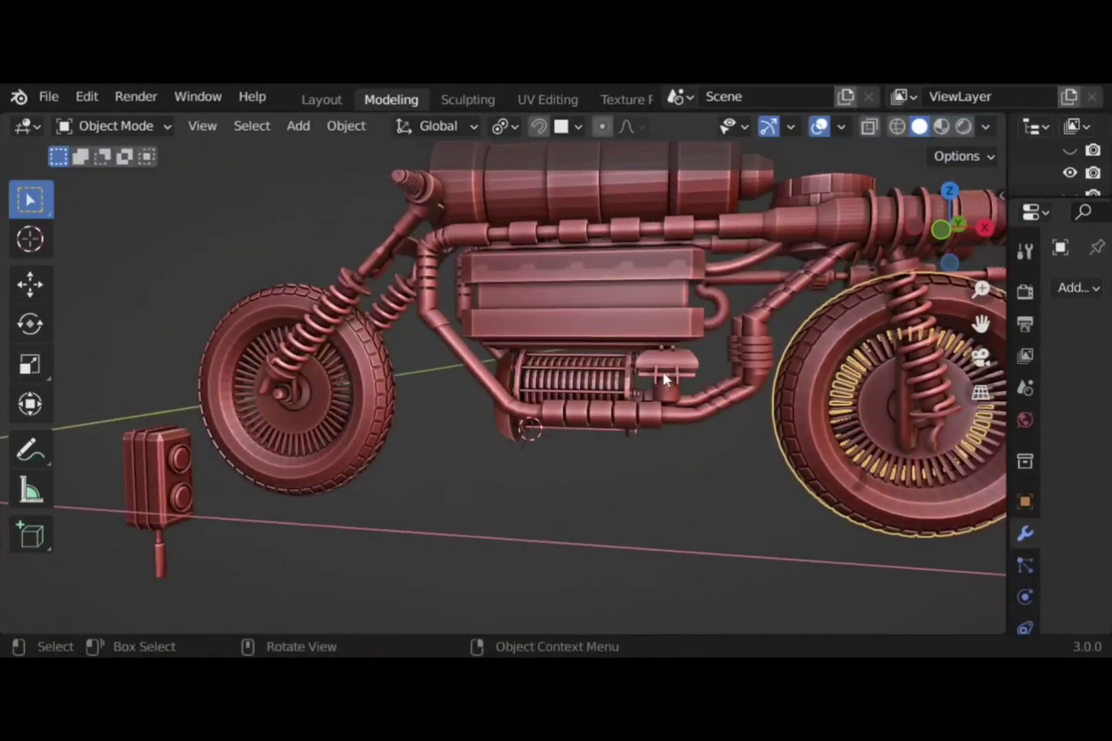
click(516, 383)
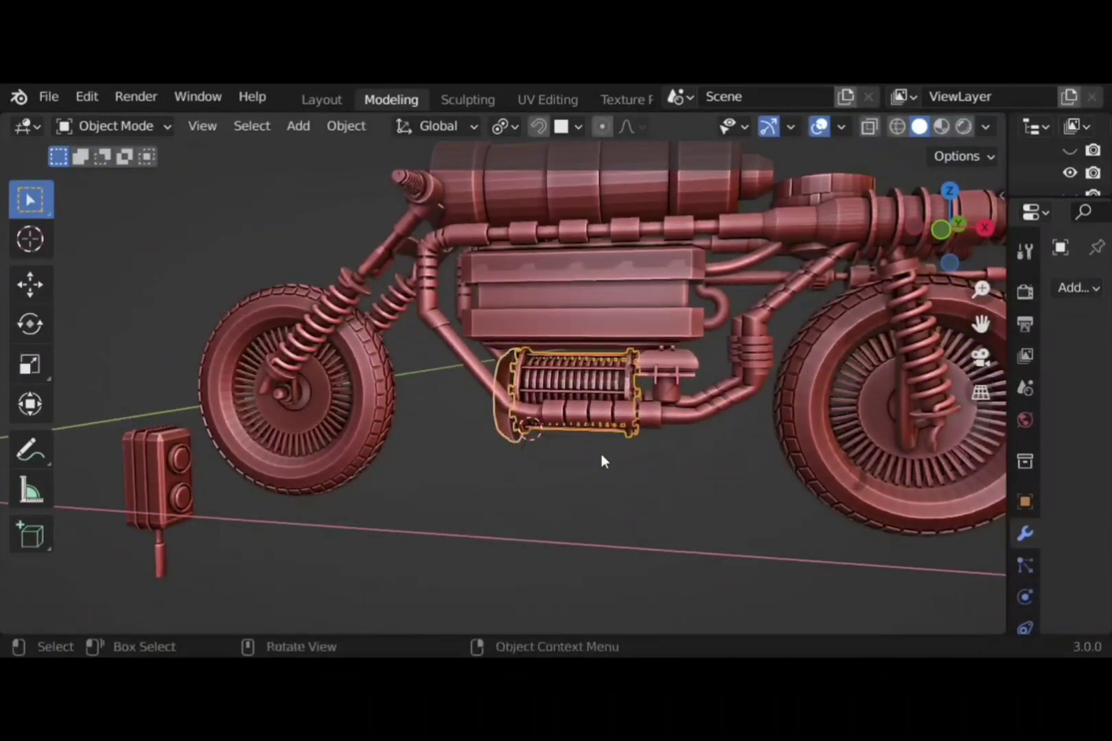
key(r)
key(y)
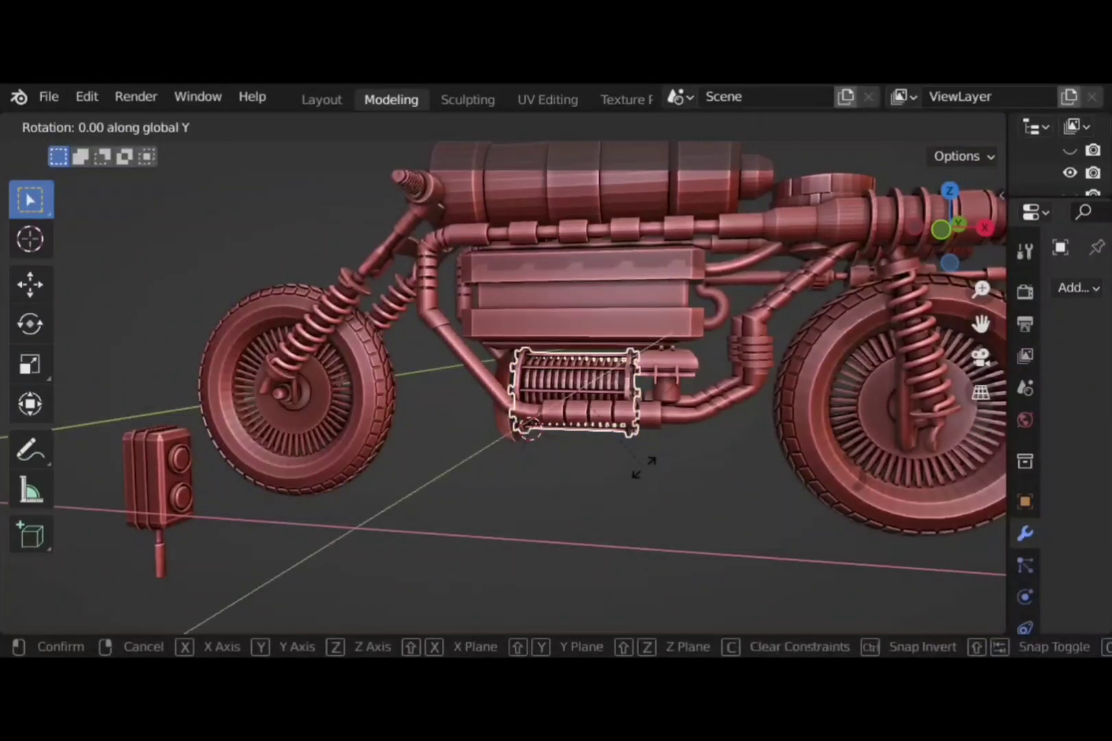
click(643, 467)
key(ctrl+z)
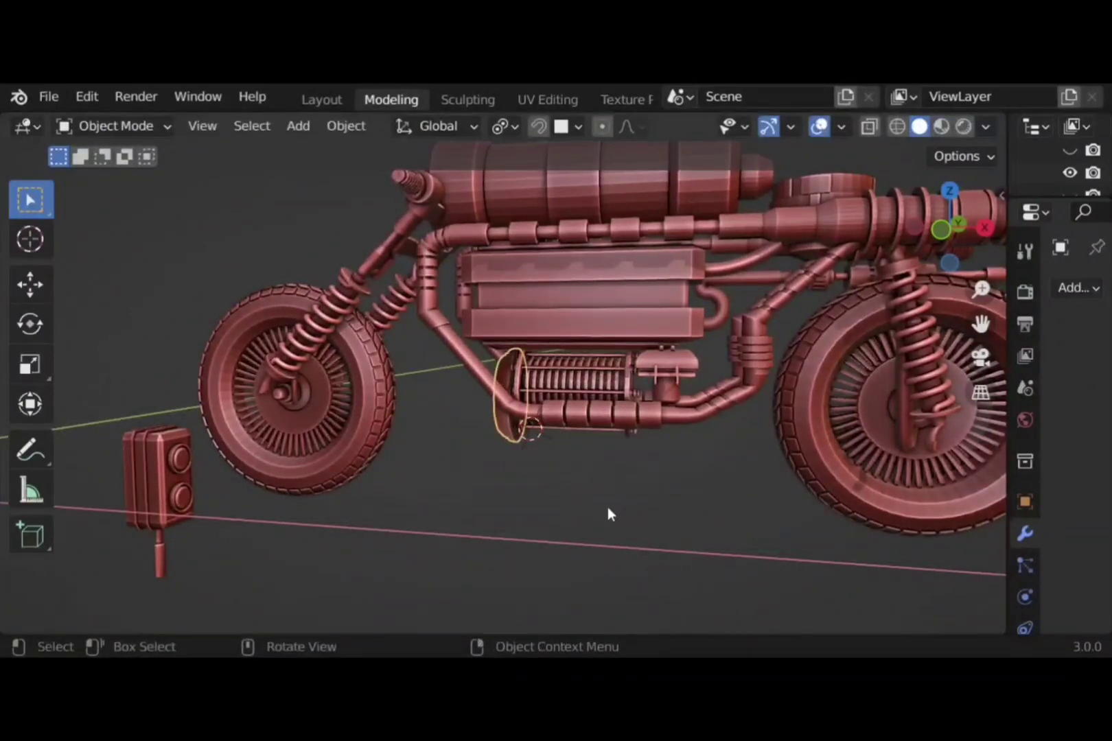
Flip the spoked disc around the Y axis so its tapered side faces the rear
key(r)
key(y)
key(Return)
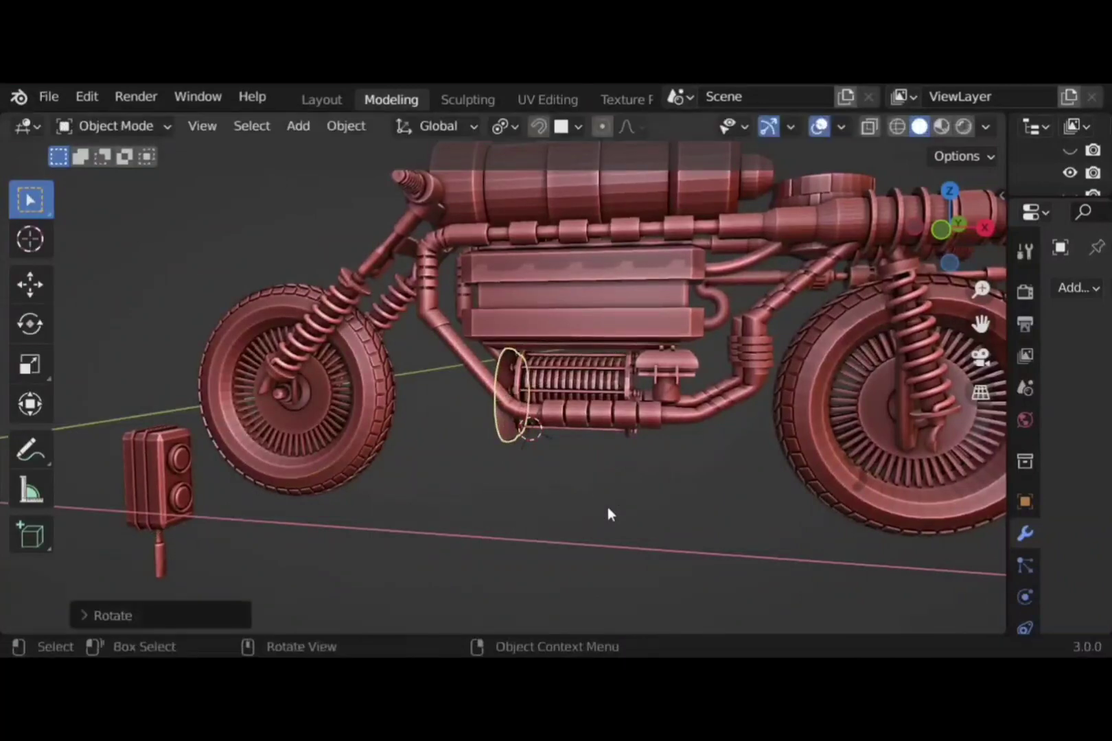
Move the mushroom-shaped engine part forward along X, ahead of the ribbed cylinder
click(671, 376)
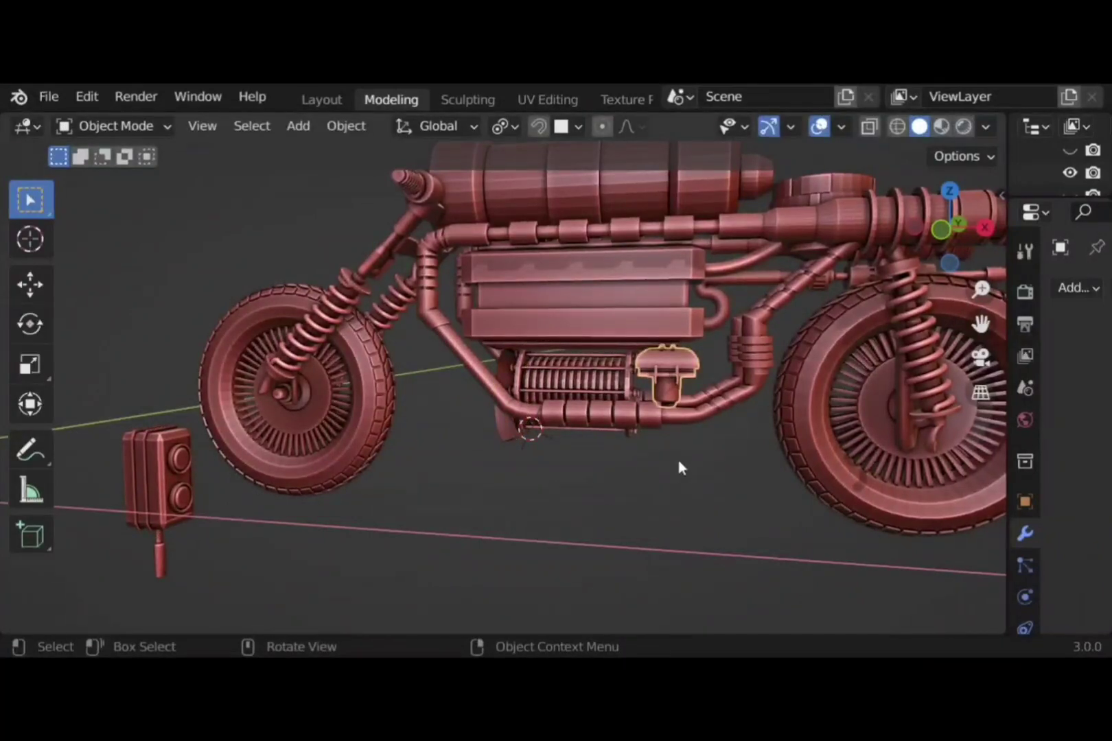
key(g)
key(x)
click(470, 454)
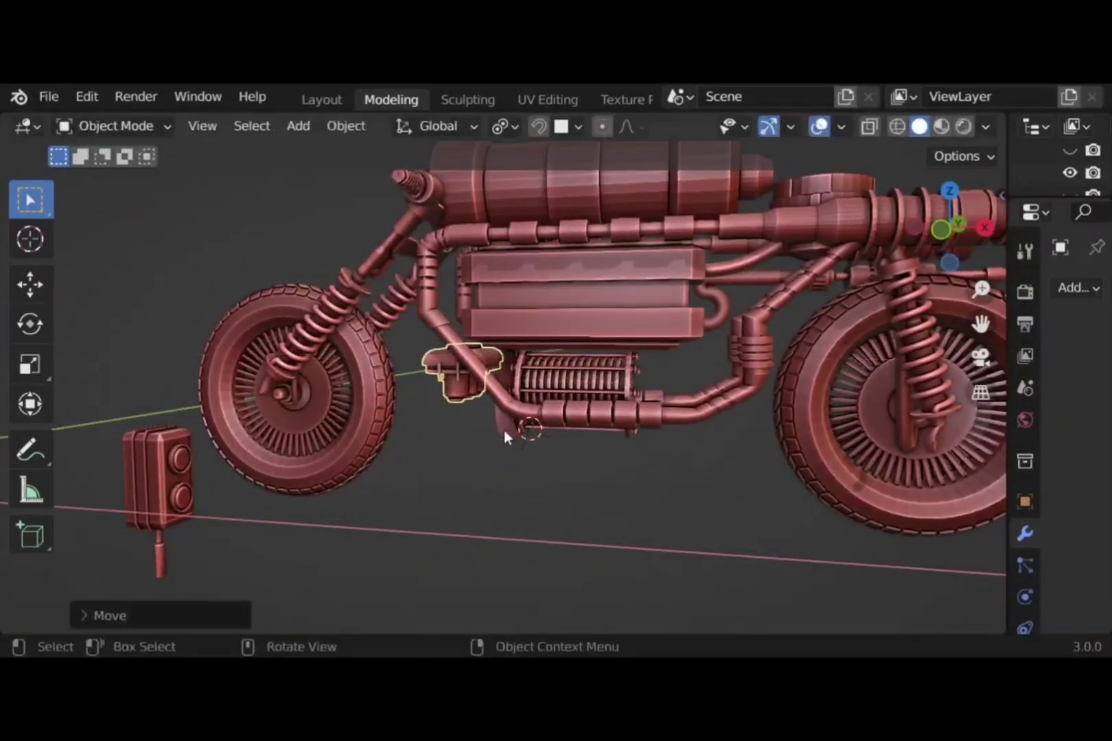
Move the spoked disc backward along X to just behind the ribbed cylinder
key(g)
key(x)
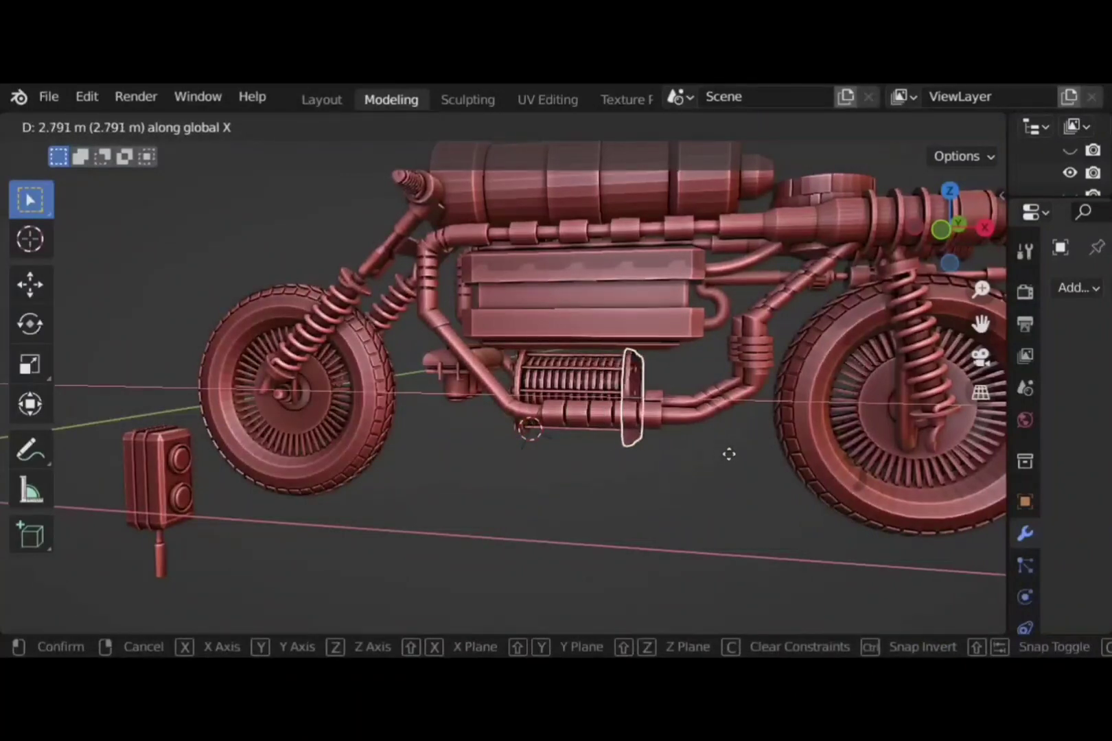
click(774, 450)
Shift the ribbed cylinder backward along X until its rear end meets the spoked disc
click(606, 387)
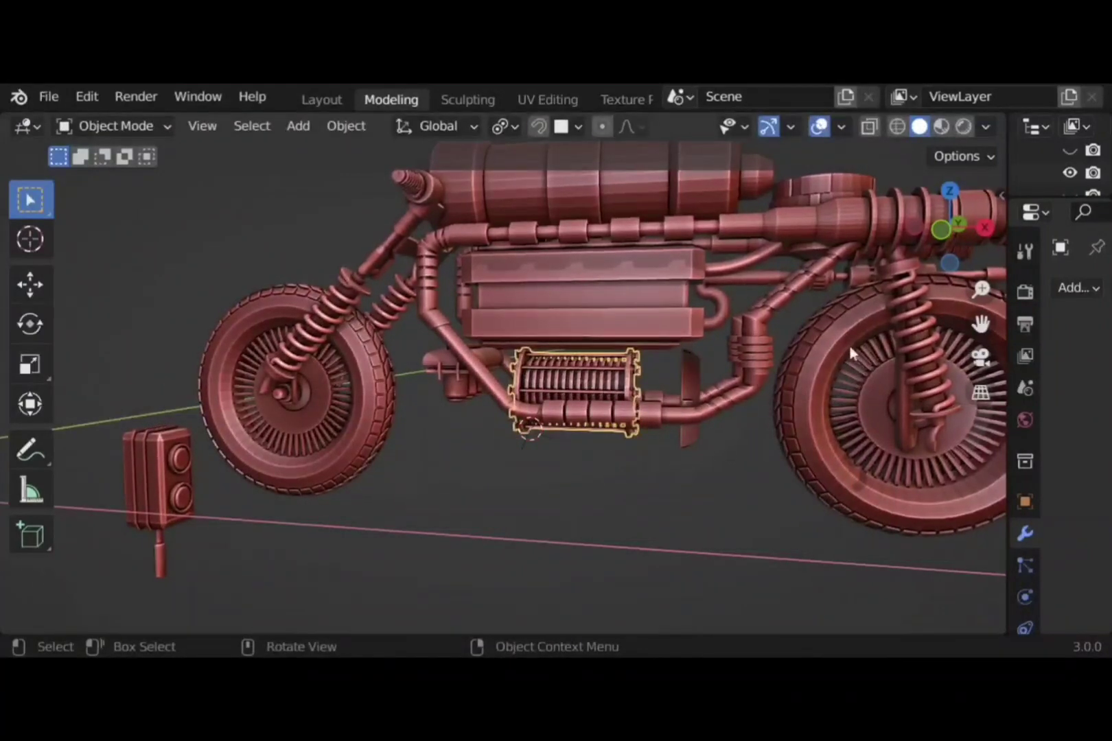
key(KP_1)
scroll(810, 391, up, 3)
scroll(809, 389, up, 1)
shift+middle_drag(789, 408, 641, 412)
key(g)
key(x)
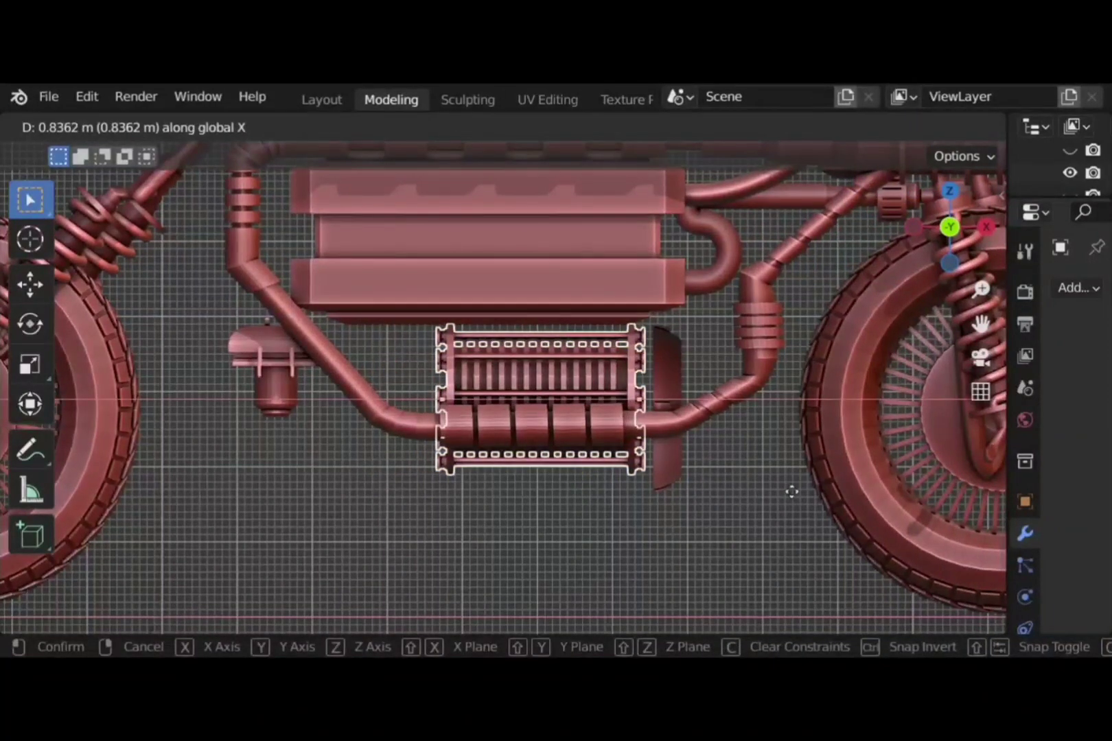
click(798, 492)
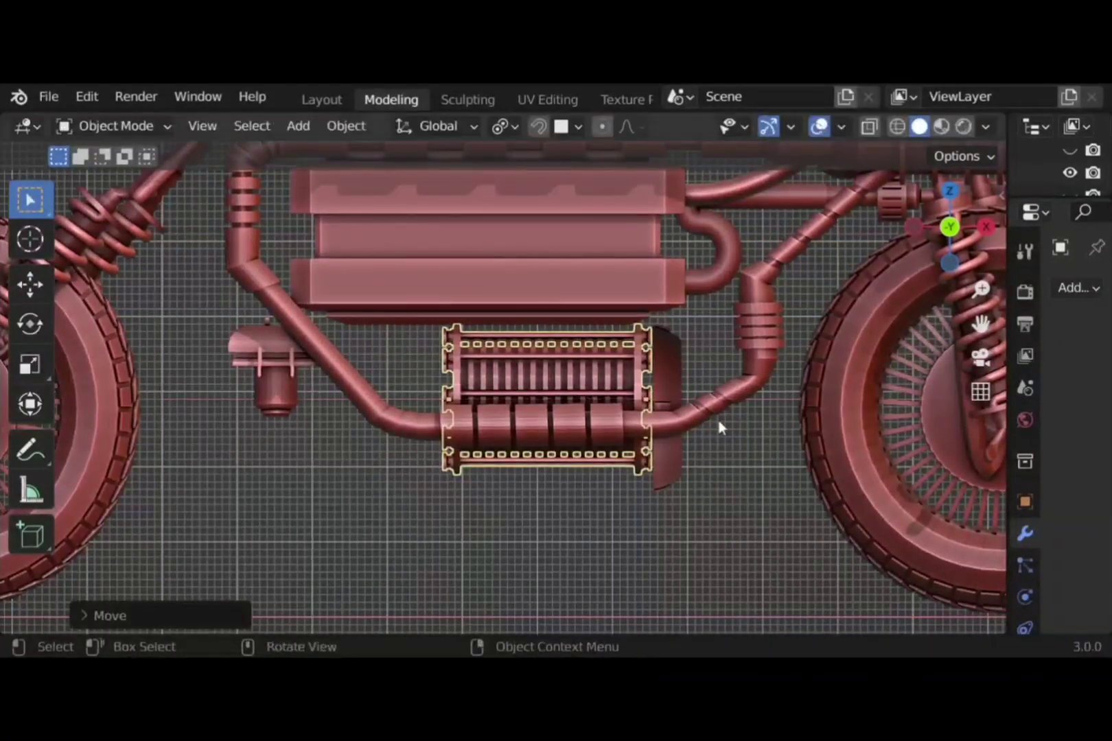
Raise the spoked disc behind the ribbed cylinder by about 0.14 m along Z
click(730, 489)
key(g)
key(z)
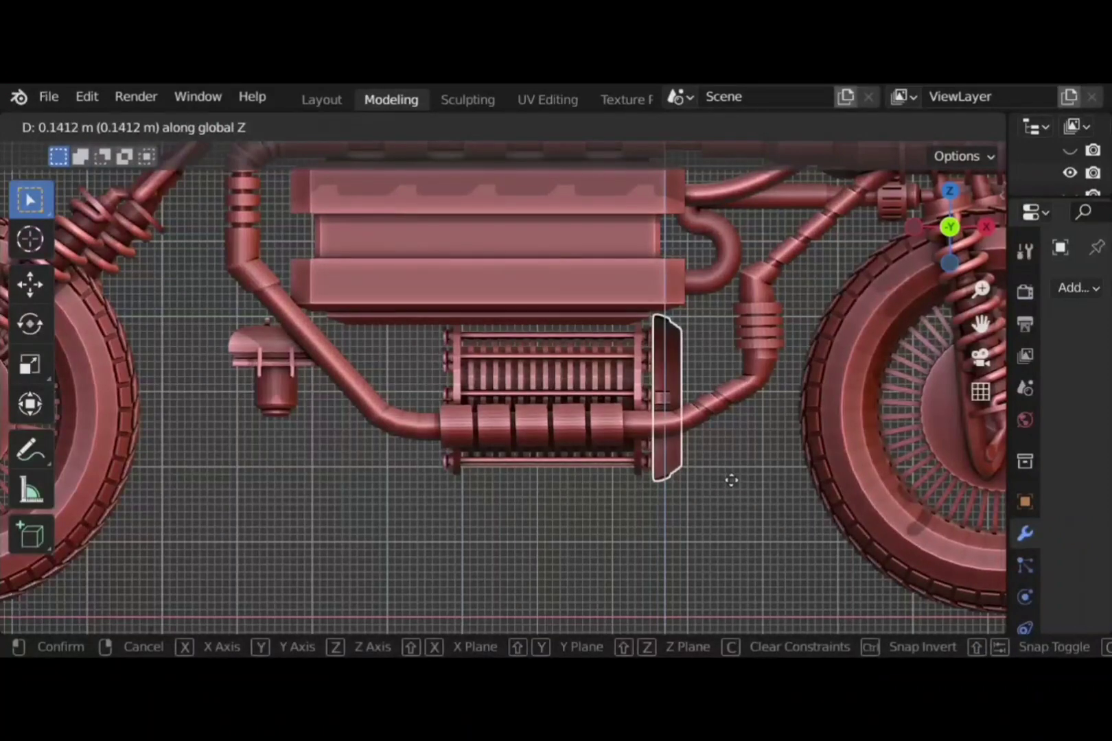
click(736, 488)
Move the mushroom-shaped engine part backward along X by about 1.5 m to just ahead of the ribbed cylinder
click(264, 396)
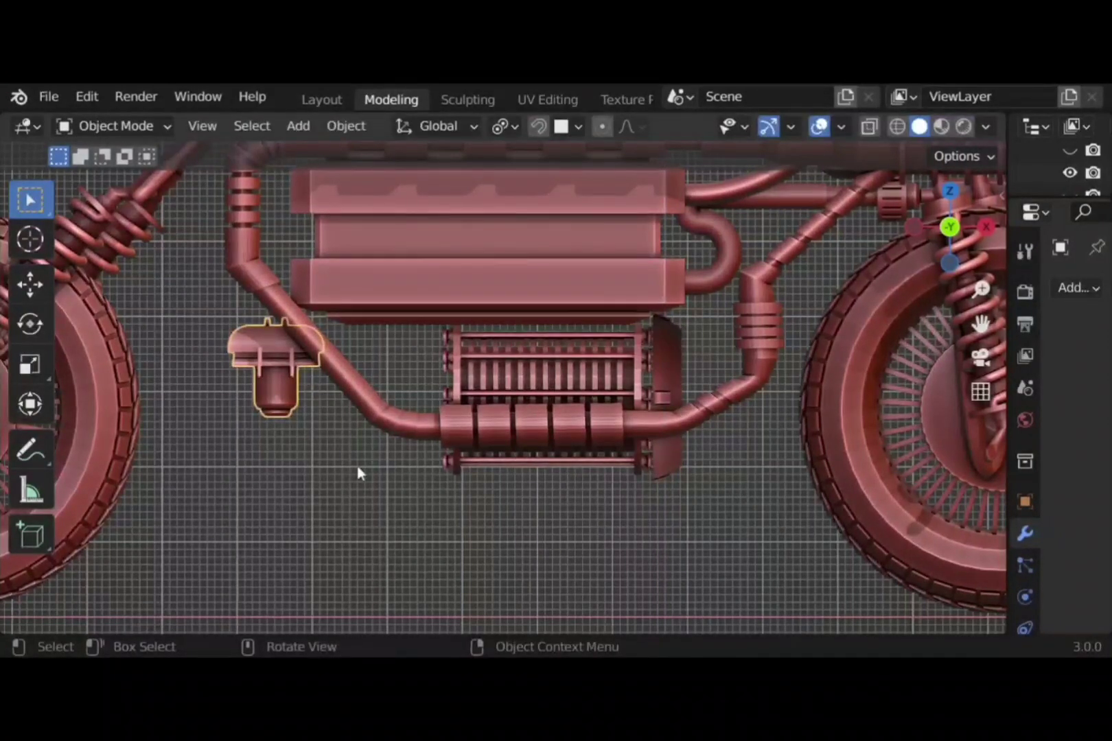
key(g)
key(x)
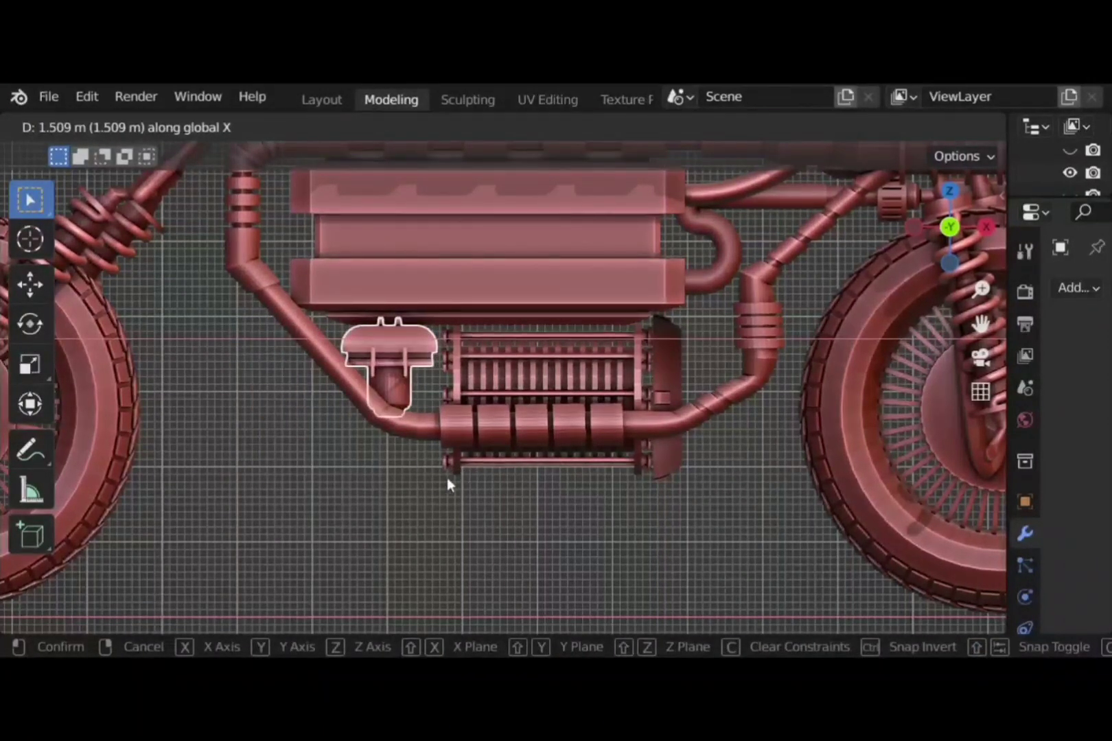
click(447, 477)
Delete the stepped rod from the underside of the loose twin-light headlight box
scroll(434, 484, down, 5)
middle_drag(434, 489, 435, 457)
click(242, 458)
key(Tab)
middle_drag(354, 462, 461, 211)
key(ctrl+KP_Add)
key(ctrl+KP_Add)
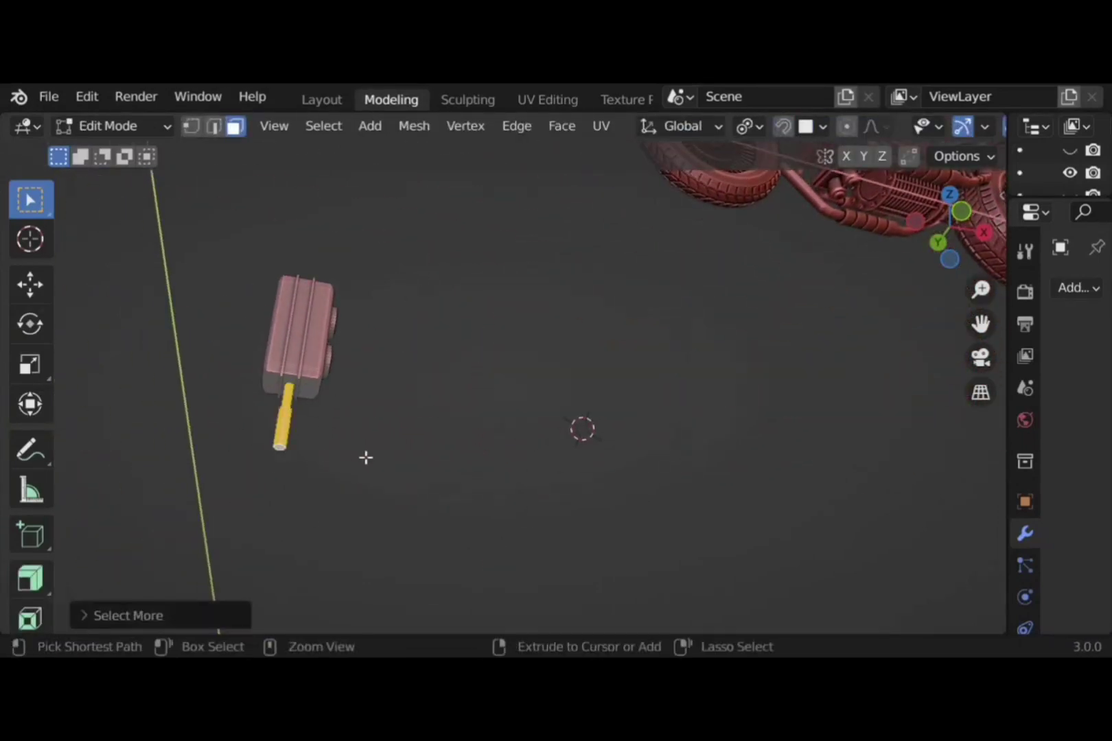
key(x)
click(346, 378)
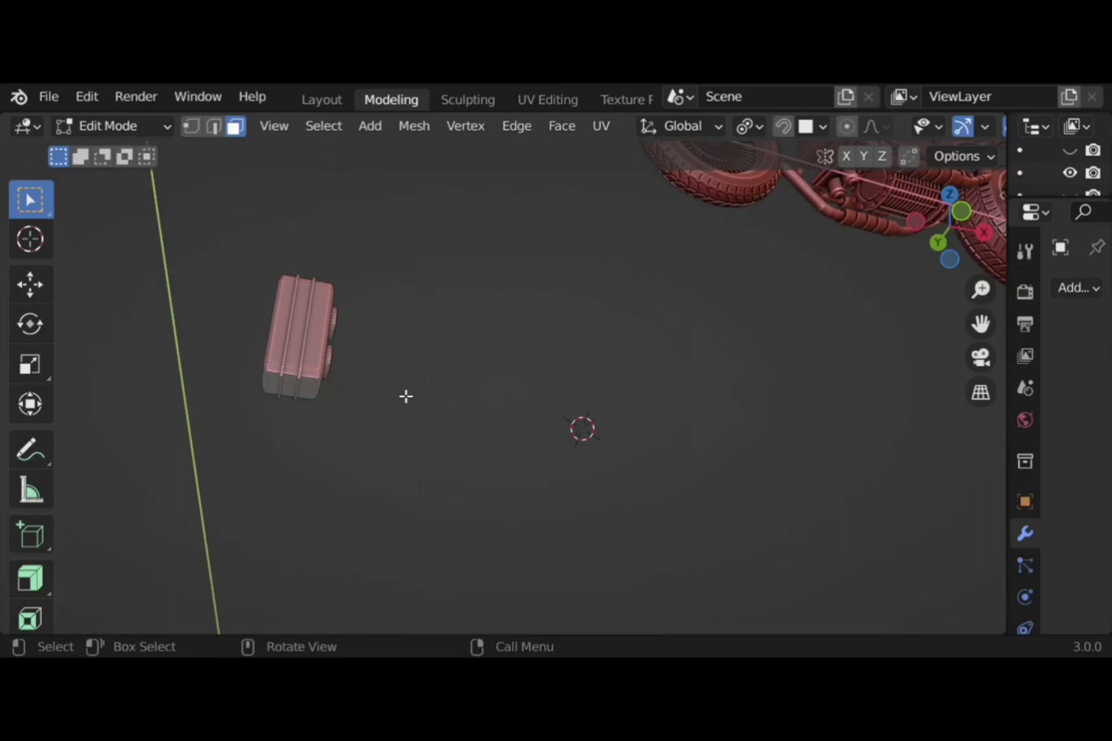
Move the headlight box about 18.7 m along X to the space in front of the motorcycle
key(Tab)
middle_drag(432, 362, 504, 427)
key(g)
key(x)
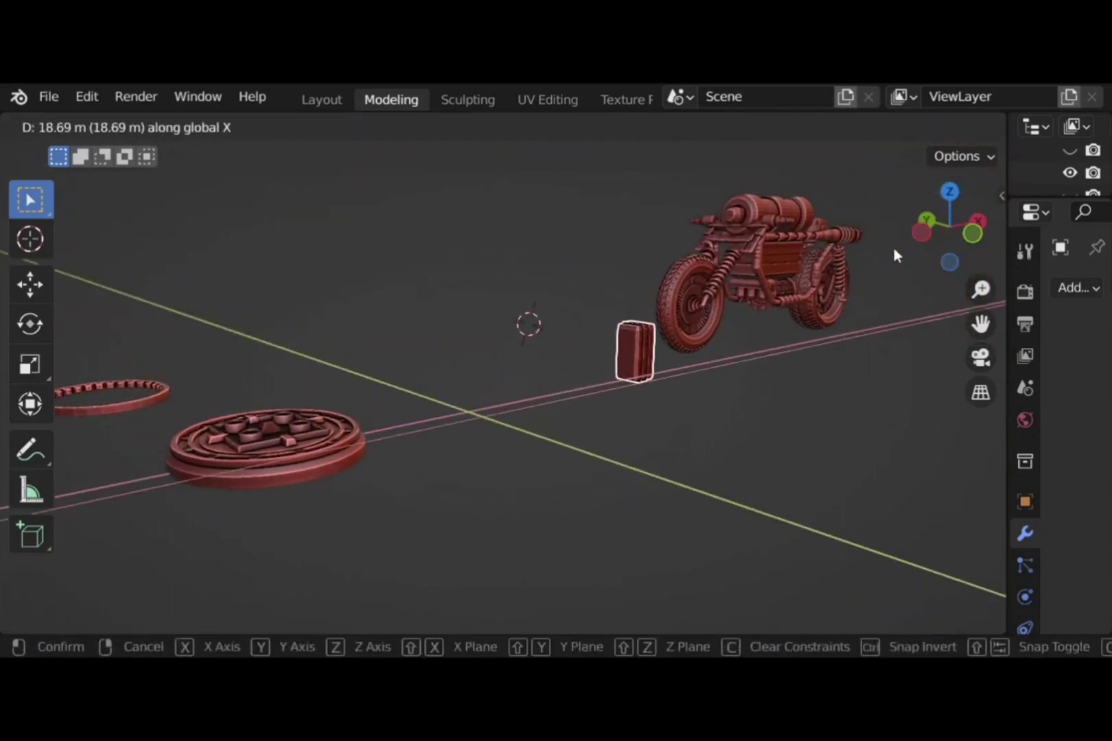
click(894, 248)
Rotate the headlight box around Z so its round lights face away from the motorcycle
key(r)
key(z)
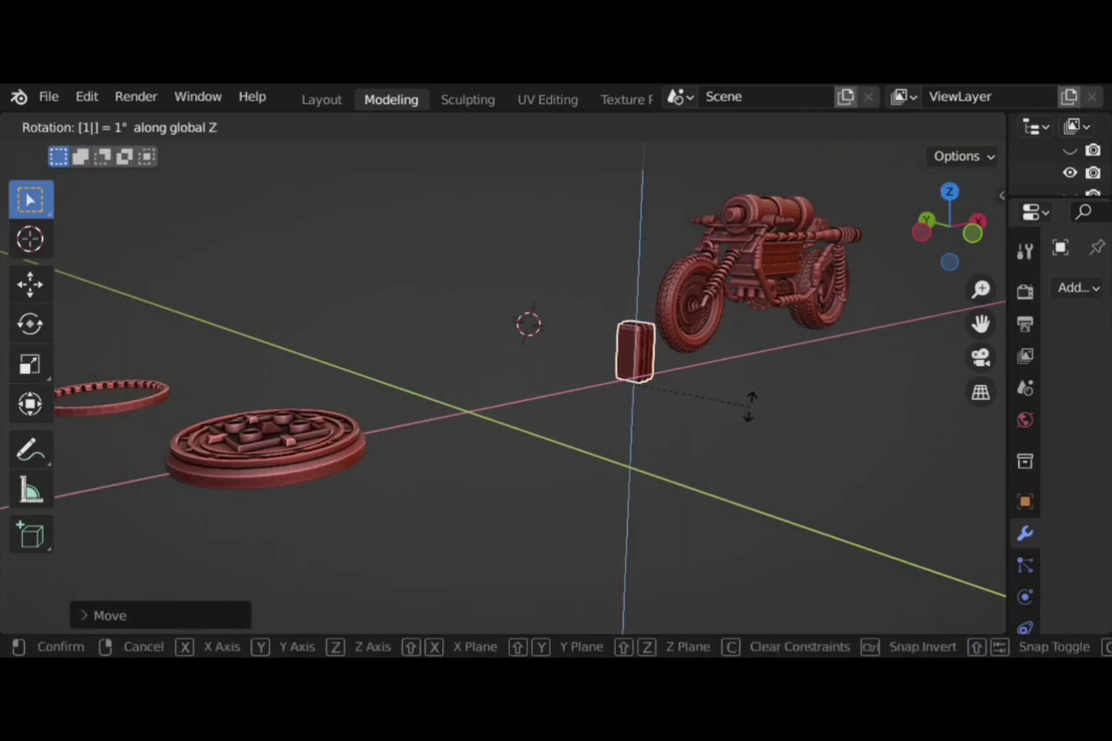
key(Return)
key(r)
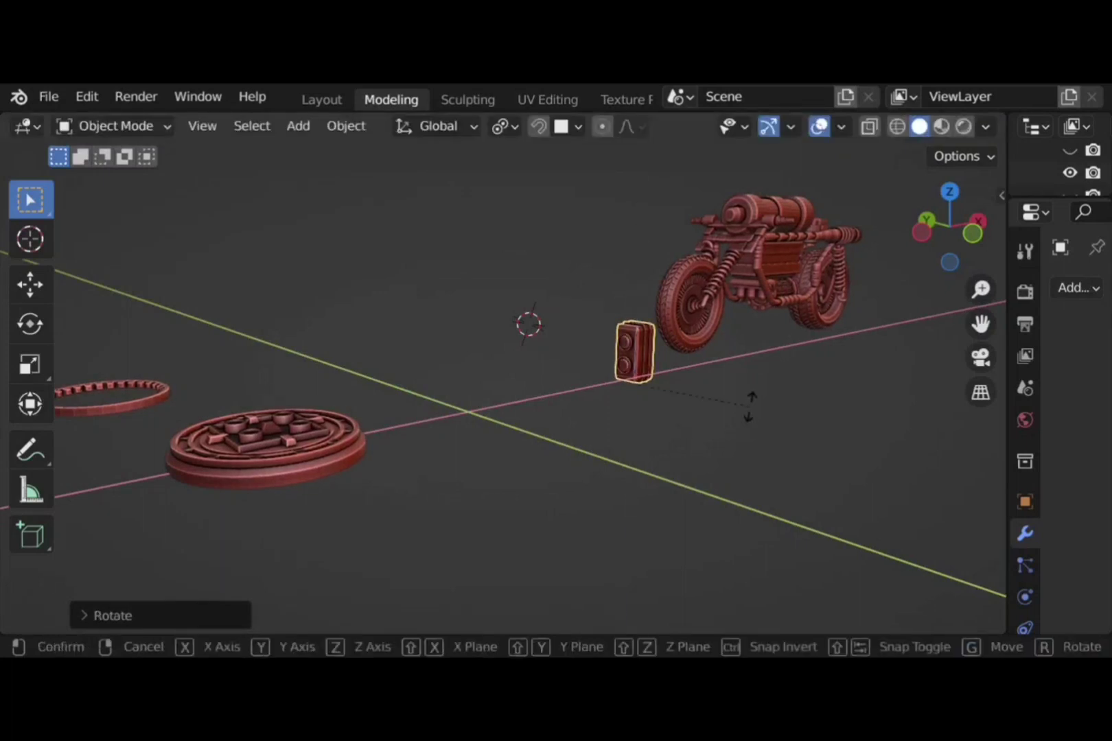
key(Return)
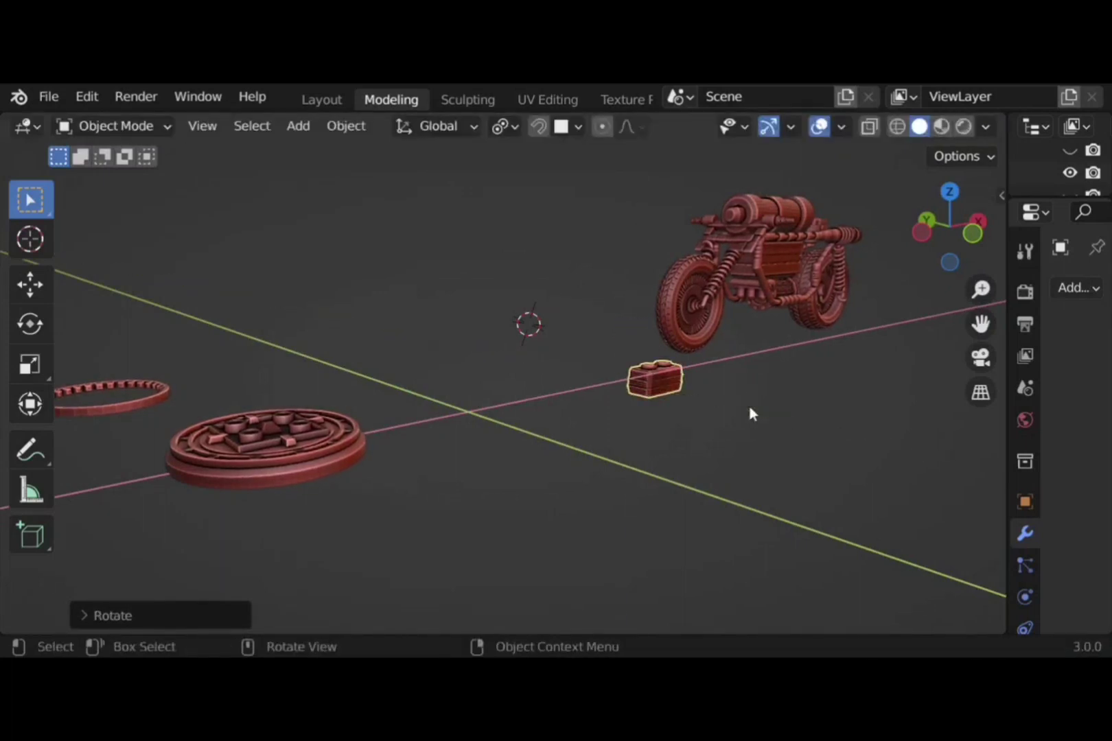
key(ctrl+z)
Rotate the headlight box around X until it lies horizontally with its two lights side by side
key(r)
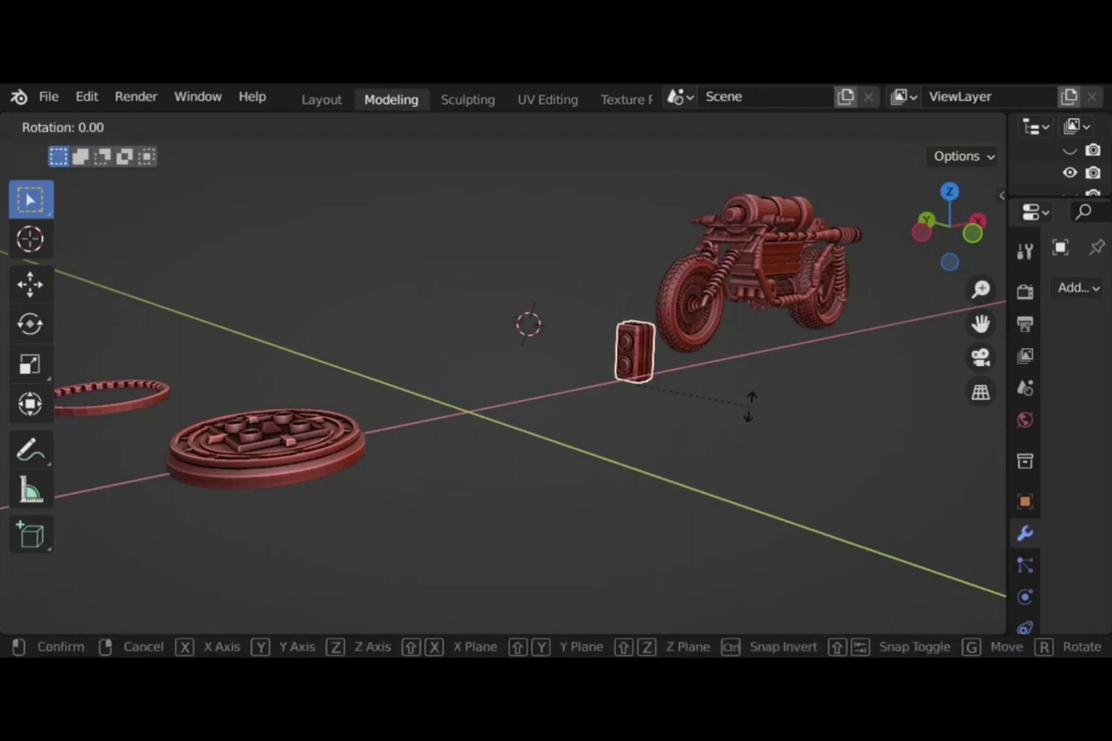
key(x)
key(1)
key(Return)
key(r)
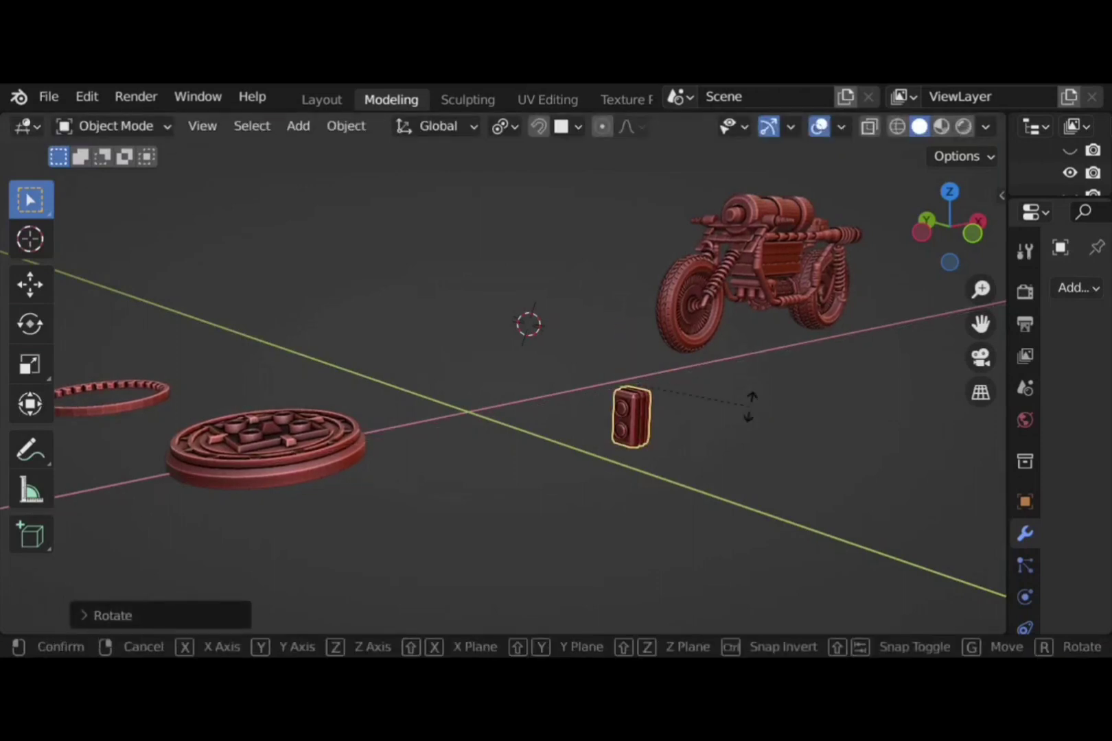
key(x)
key(Return)
Scale the headlight box down in the front view to suit the motorcycle's width
click(921, 232)
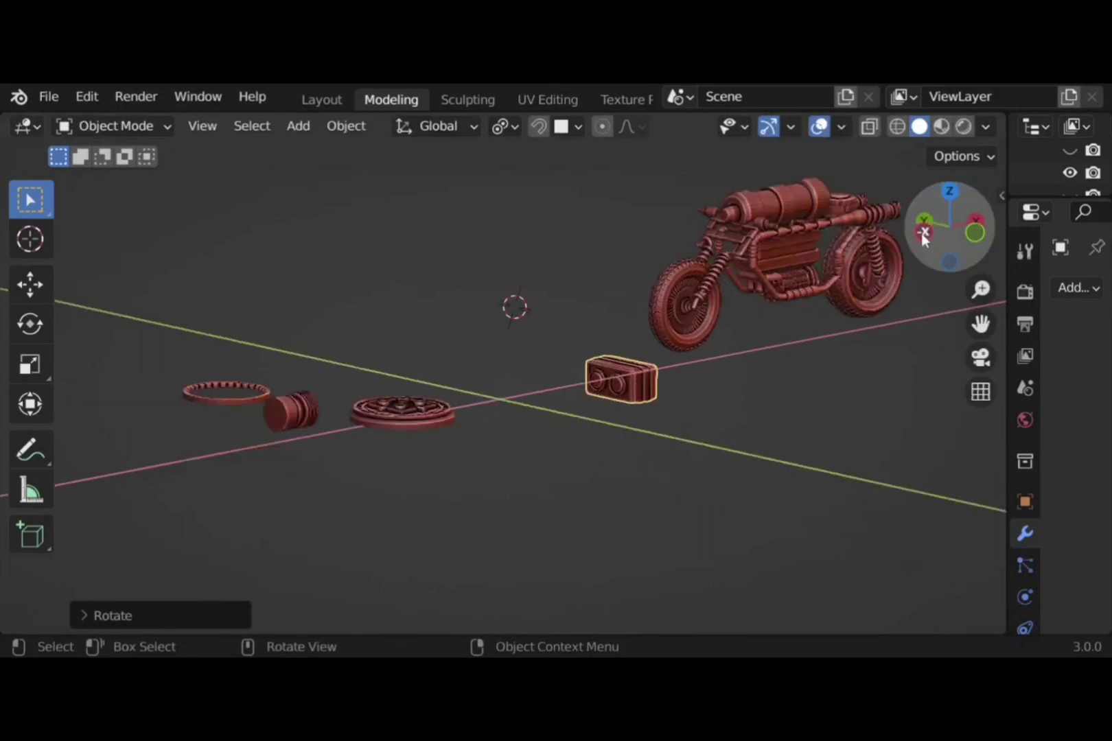
key(s)
key(Return)
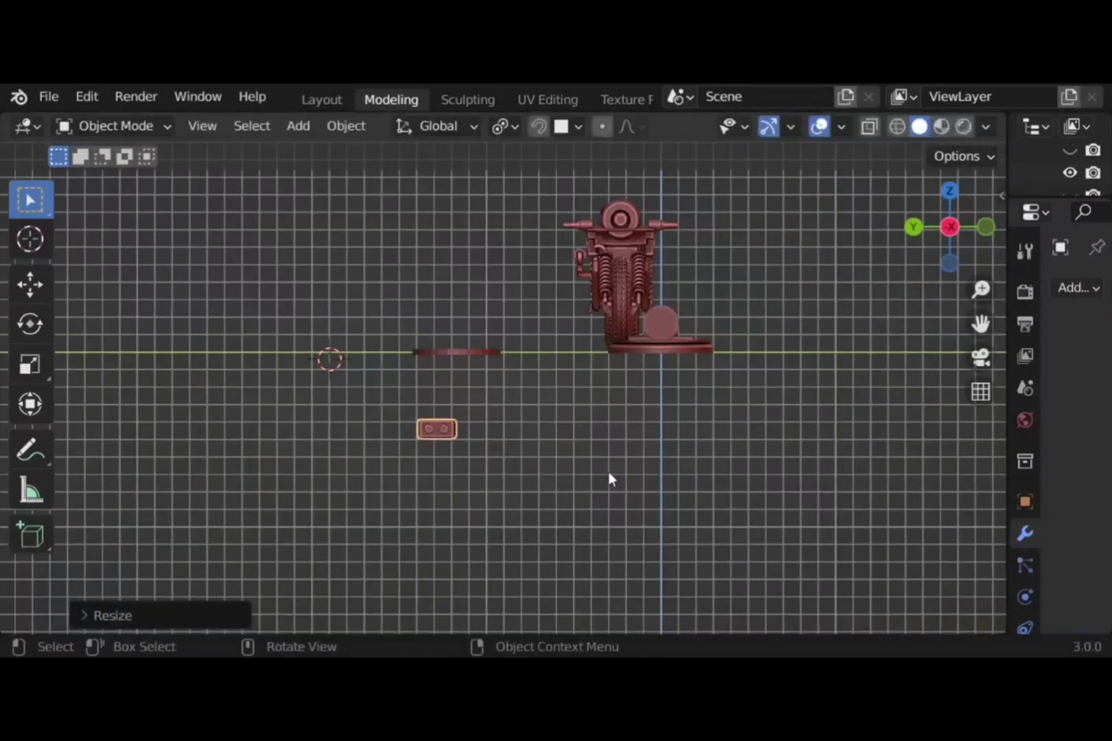
Center the headlight box on the motorcycle along Y and raise it along Z to handlebar height
key(g)
key(y)
key(Return)
key(g)
key(z)
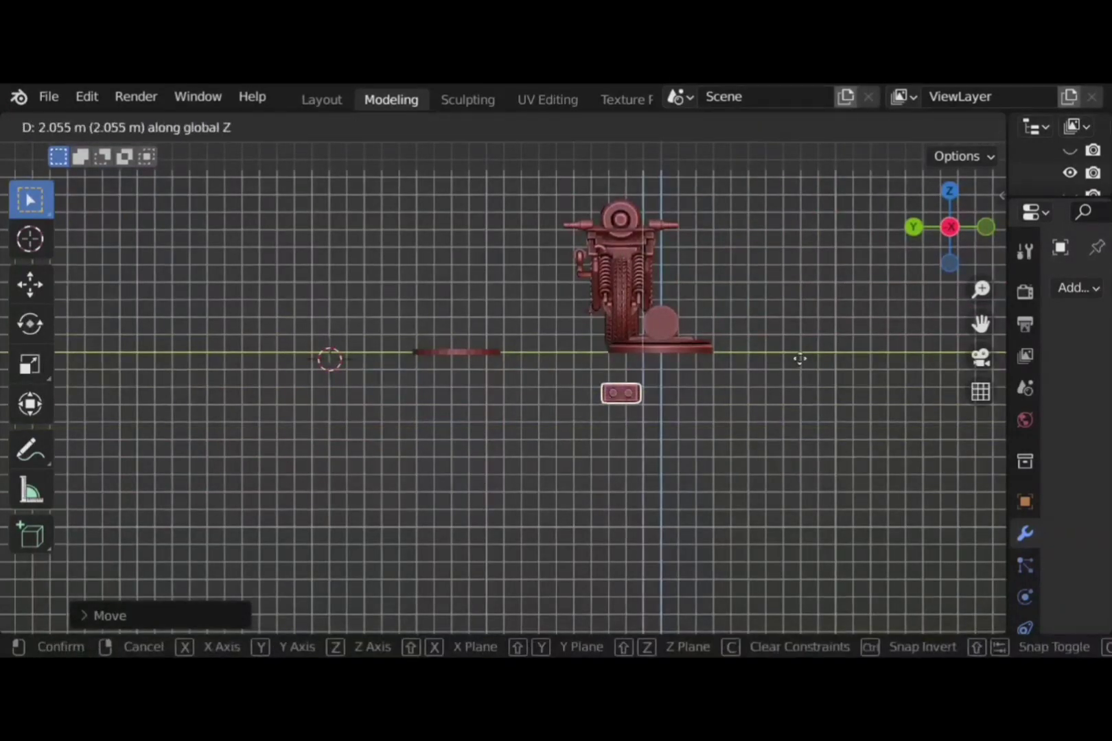
key(Return)
Move the headlight box along X up to the front of the cylindrical tank
middle_drag(814, 384, 728, 426)
key(g)
key(x)
key(Return)
Fine-tune the headlight box's position and height so it sits against the tank's front end above the forks
click(938, 249)
scroll(720, 343, up, 3)
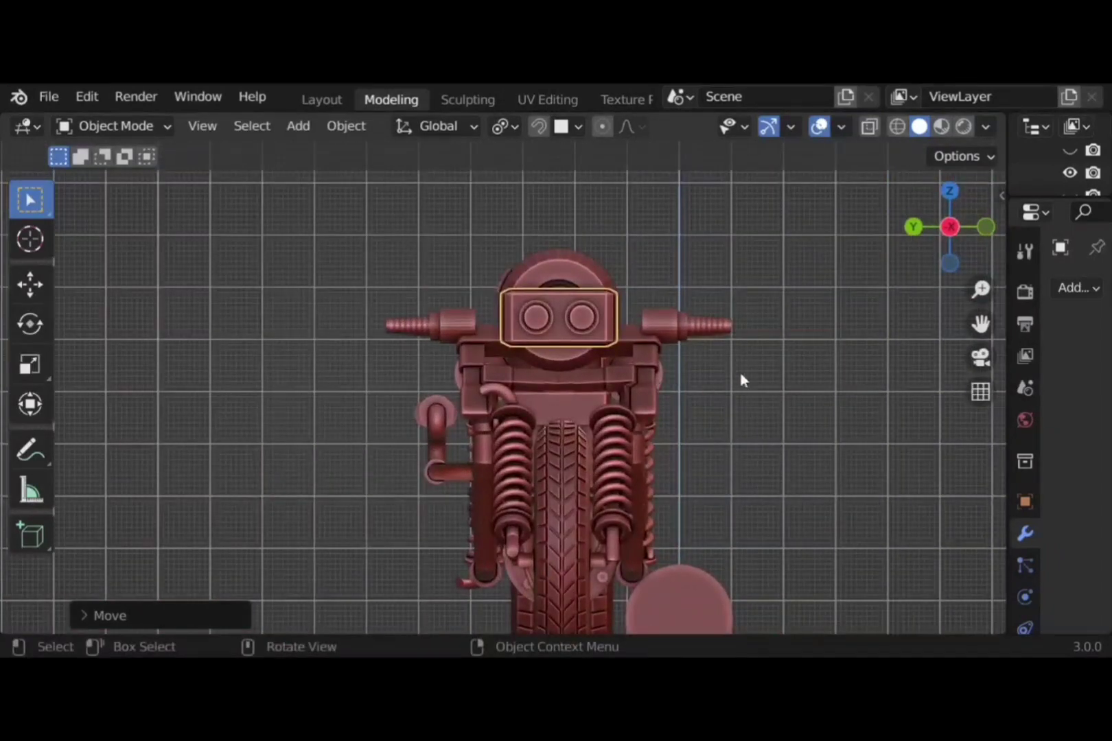
middle_drag(843, 461, 351, 401)
key(g)
click(600, 371)
key(g)
key(z)
click(318, 295)
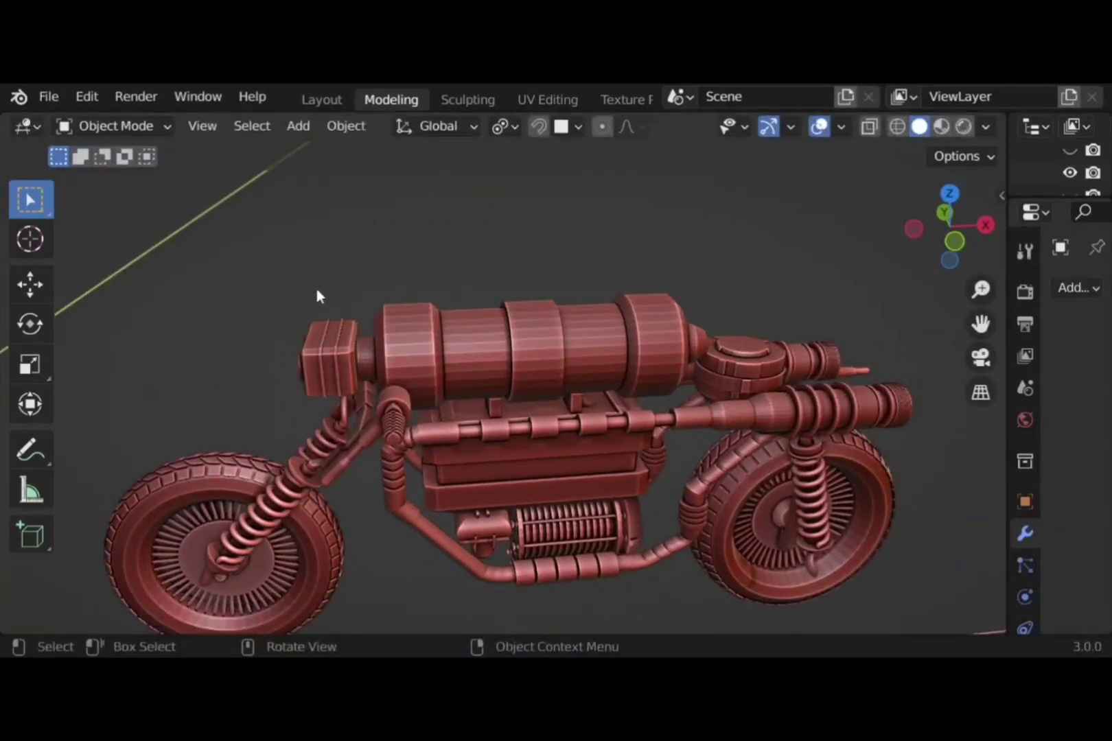
Try the dark grey MatCap and the rainbow normal MatCap on the motorcycle in the viewport
middle_drag(318, 295, 452, 288)
scroll(453, 281, down, 4)
middle_drag(591, 474, 521, 459)
click(985, 128)
click(945, 293)
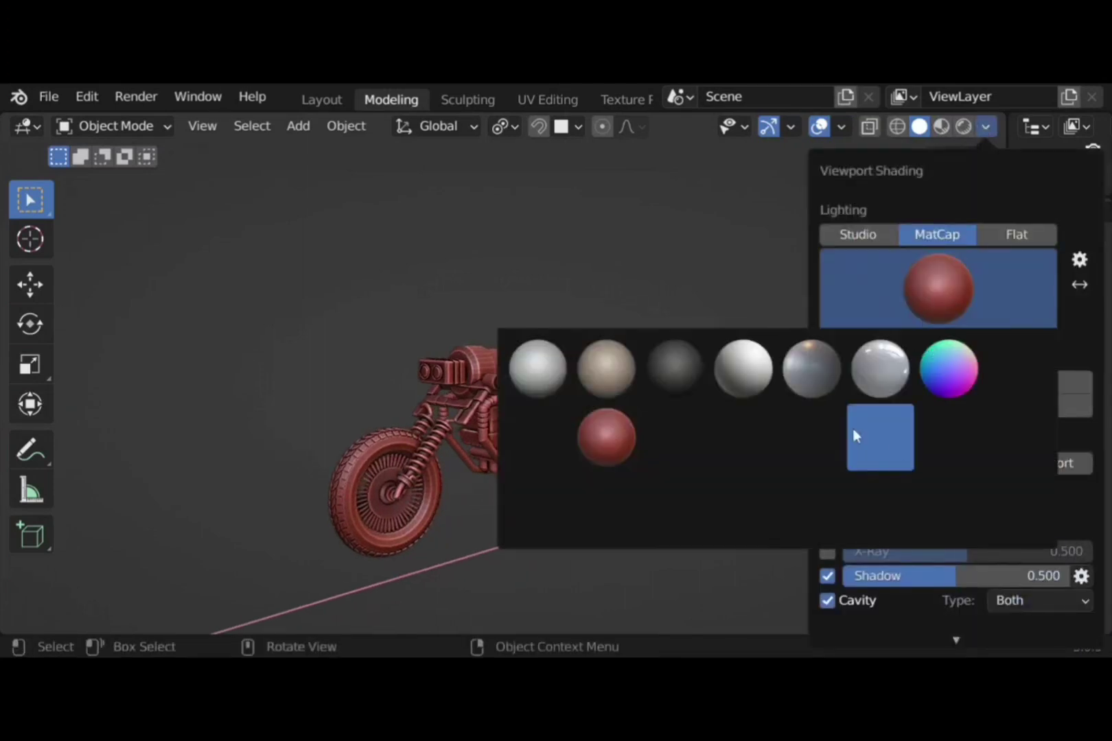
click(683, 374)
click(937, 295)
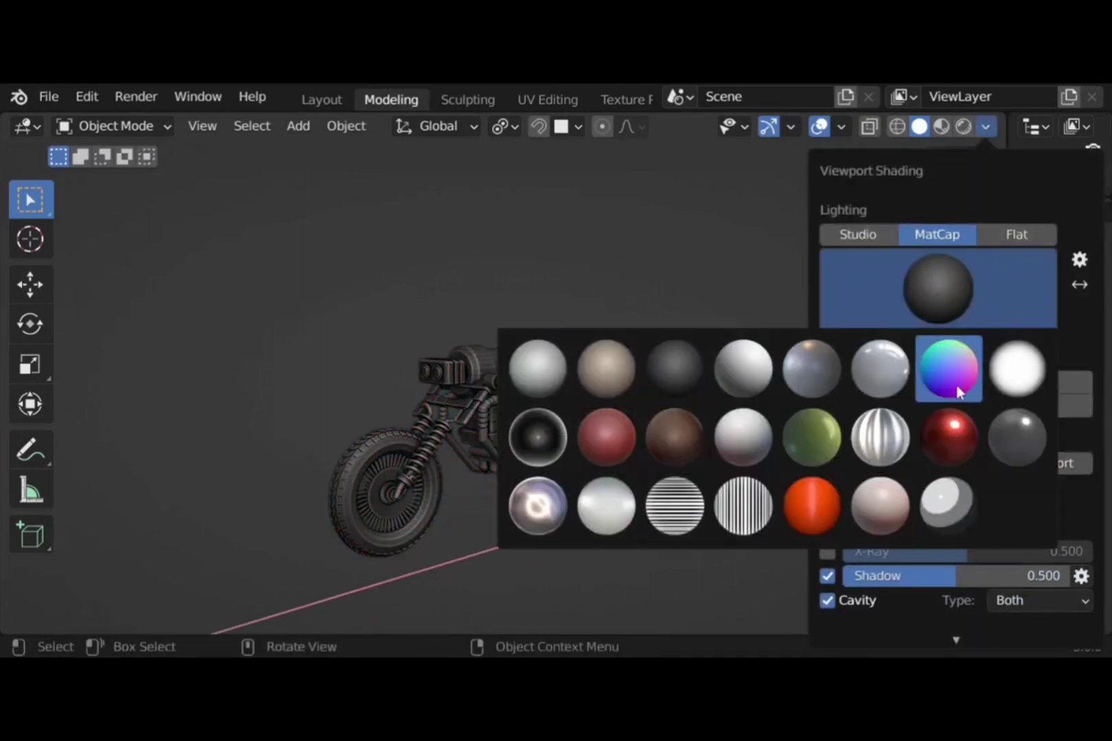
click(954, 382)
middle_drag(677, 492, 832, 488)
middle_drag(844, 483, 576, 484)
Set the viewport MatCap to the hard-edged light and dark grey sphere
click(984, 126)
click(937, 288)
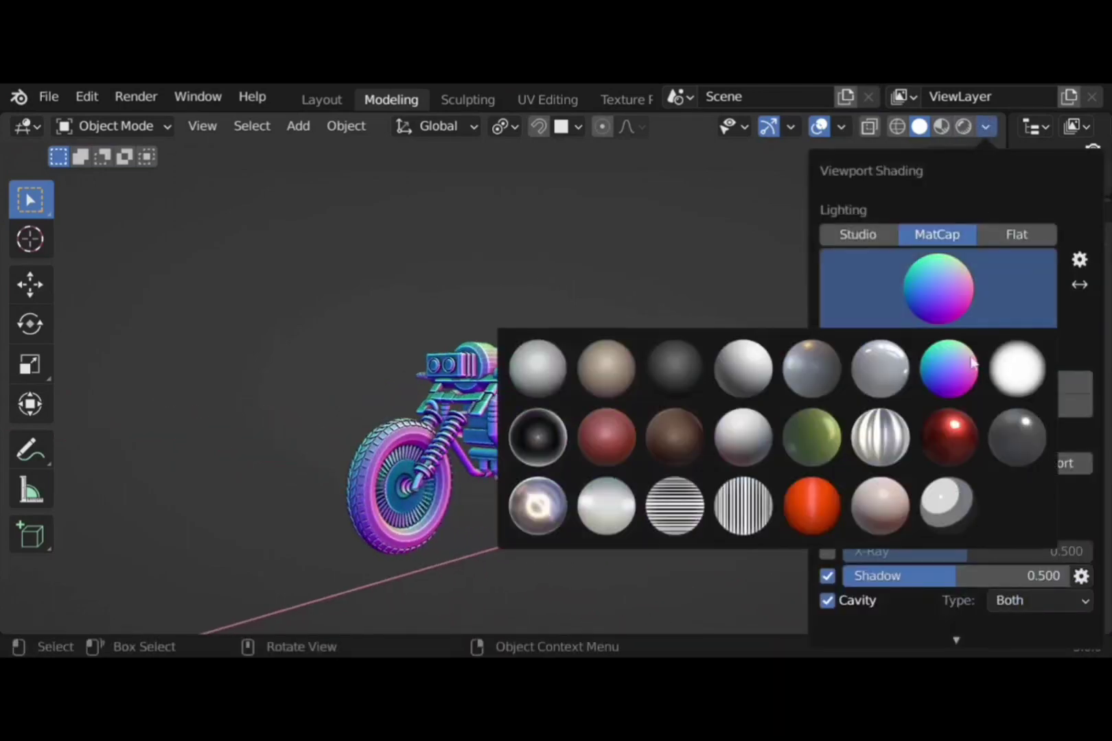
click(947, 507)
mouse_move(763, 488)
middle_down()
mouse_move(683, 497)
mouse_move(785, 500)
mouse_move(868, 550)
mouse_move(829, 613)
mouse_move(709, 595)
mouse_move(608, 539)
mouse_move(588, 478)
middle_up()
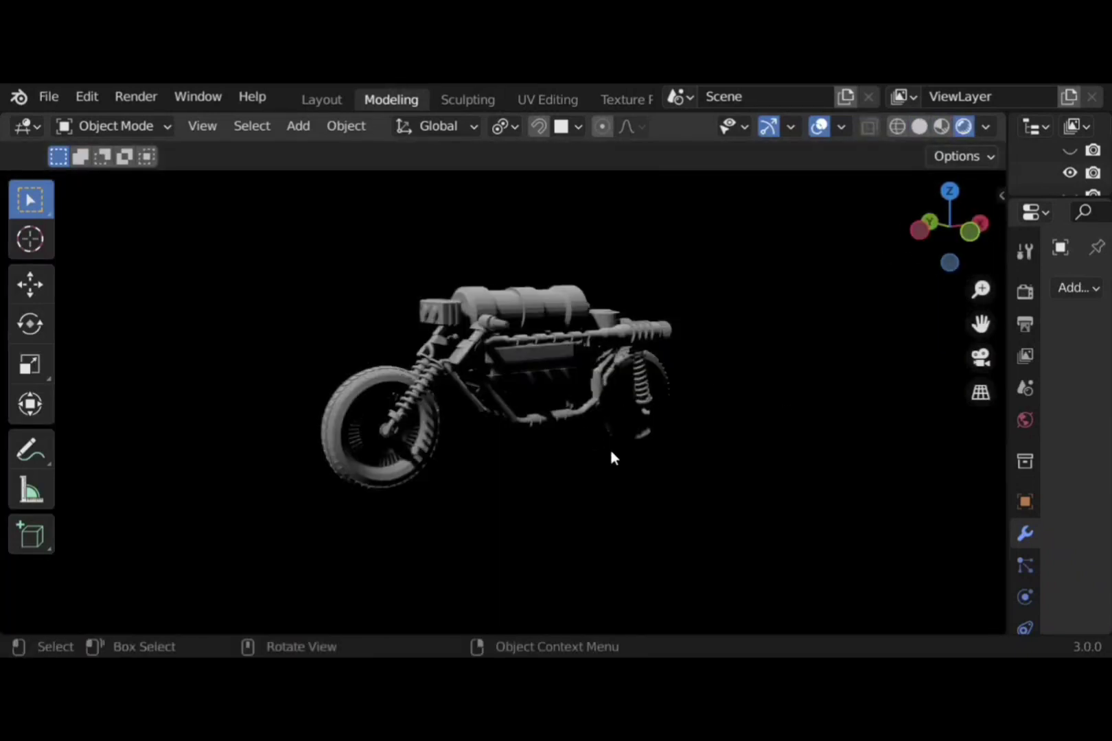
Hide the lights and other extras from the viewport overlays
middle_drag(613, 458, 571, 442)
middle_drag(504, 455, 805, 423)
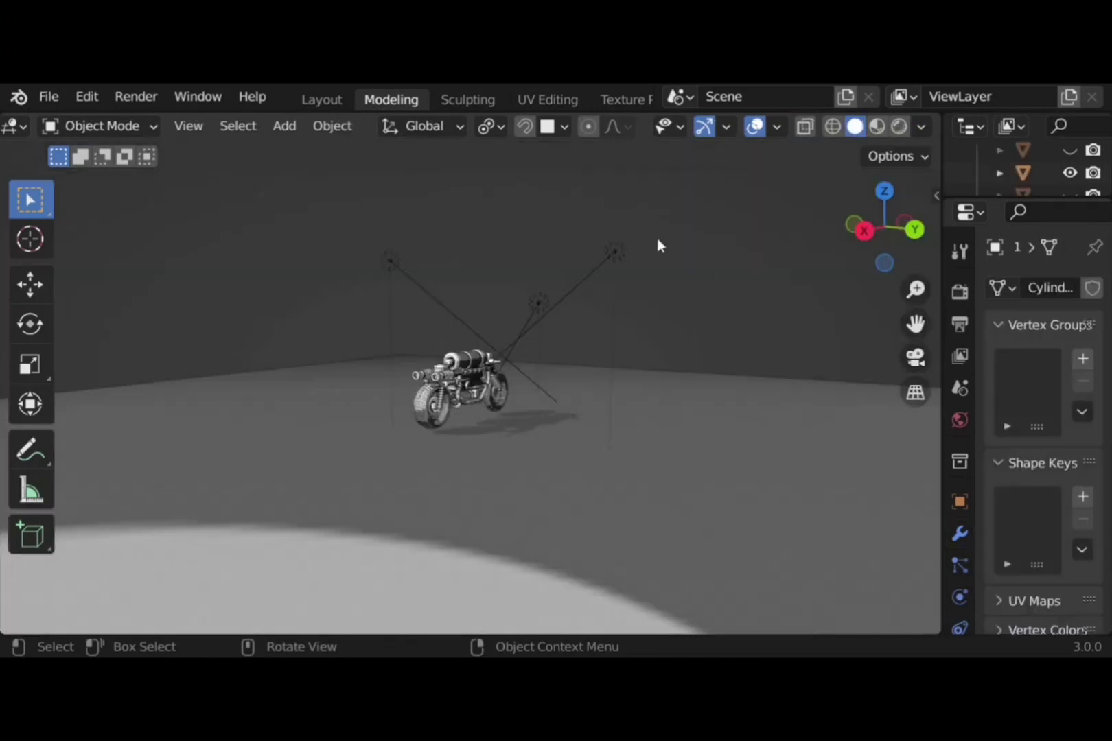
click(776, 126)
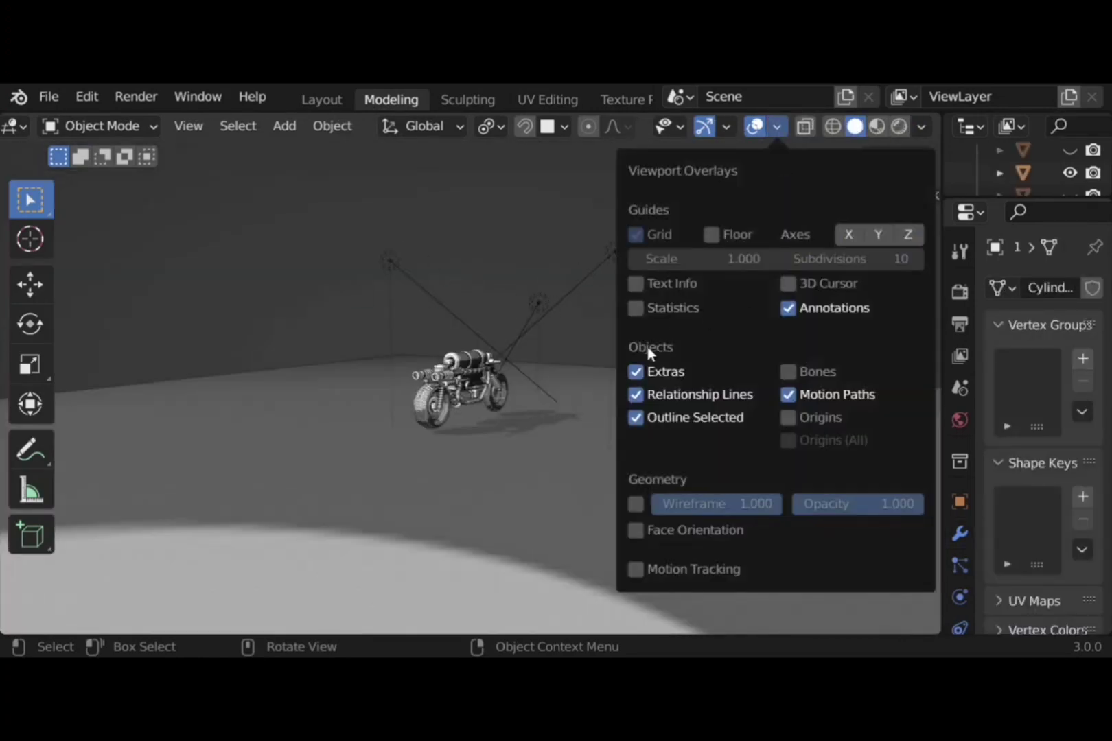
click(638, 371)
Examine the motorcycle and its shadows in rendered shading from the rear, front and side
click(899, 126)
scroll(638, 289, up, 8)
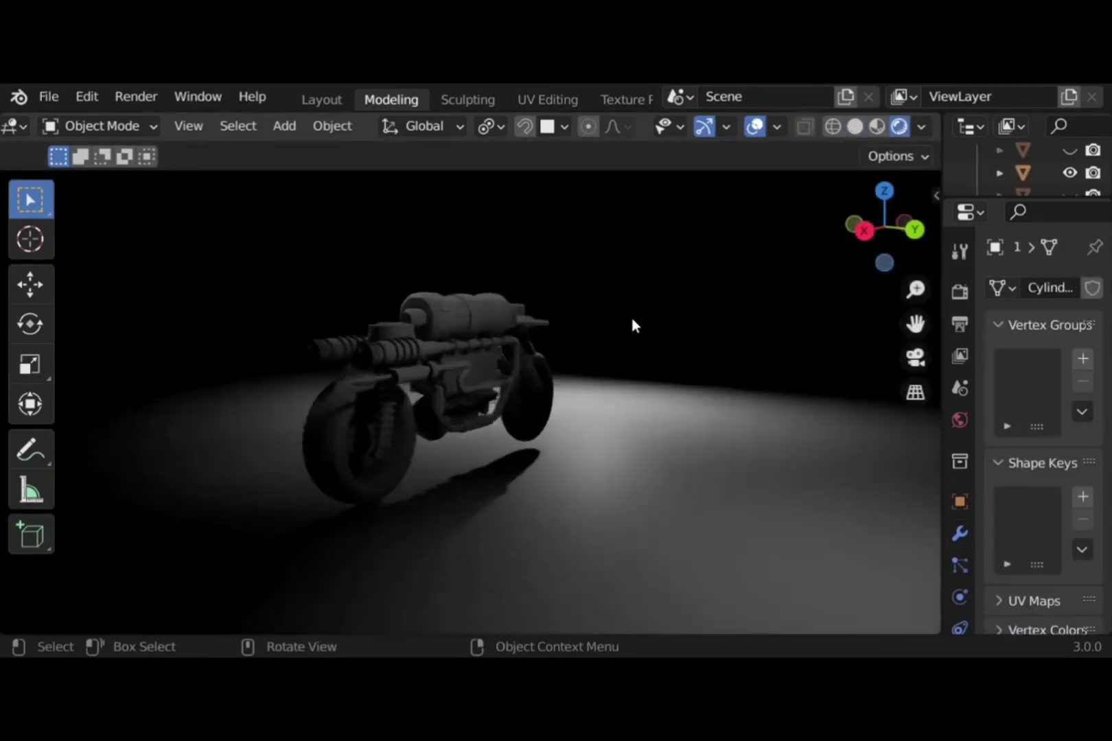
scroll(662, 399, down, 5)
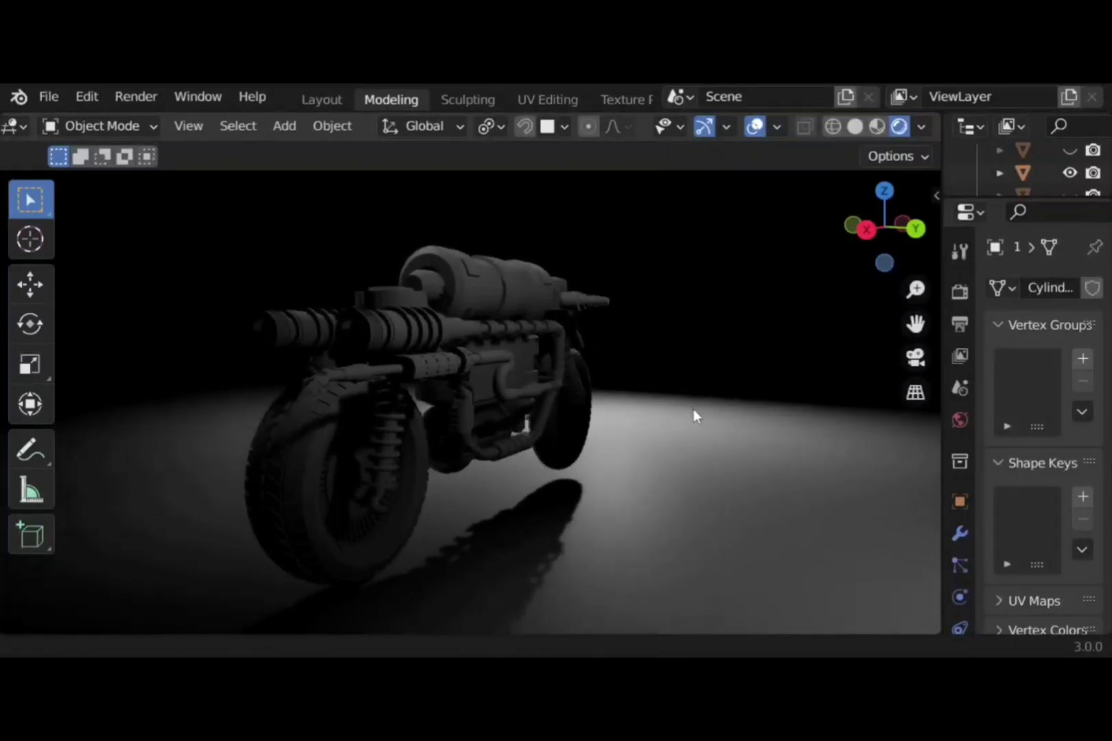
middle_drag(774, 392, 522, 437)
scroll(521, 437, up, 5)
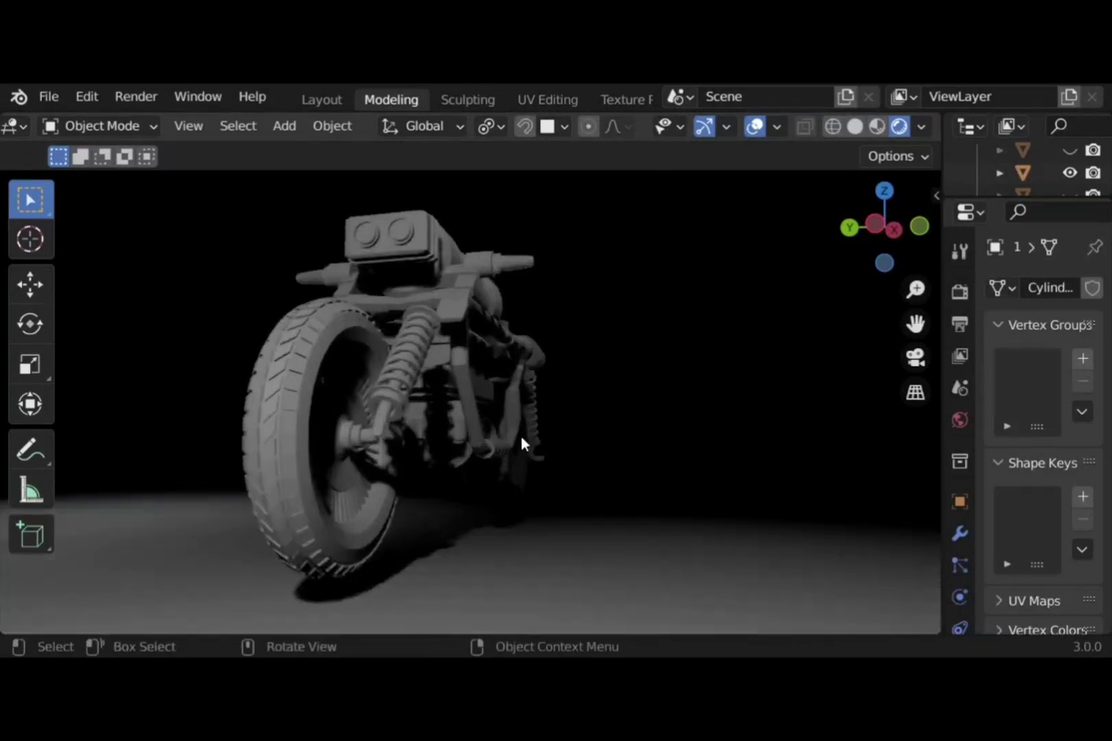
middle_drag(608, 400, 135, 423)
scroll(133, 411, up, 2)
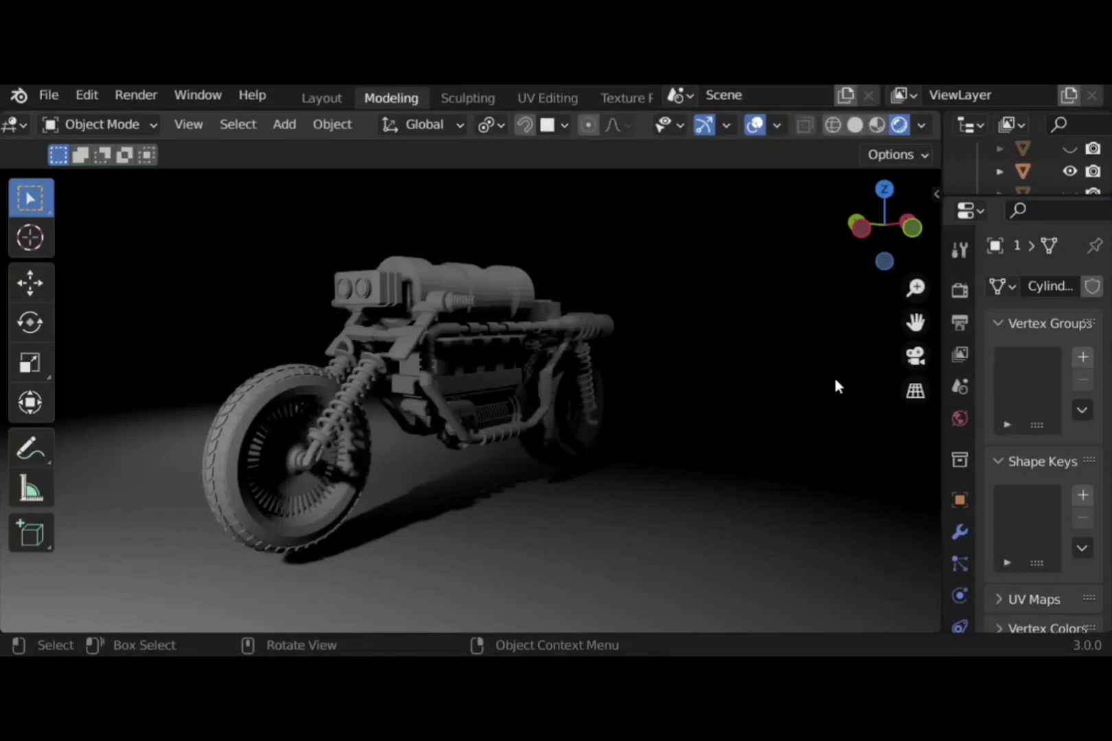
Return the viewport to solid shading and view the finished motorcycle from the front
click(855, 124)
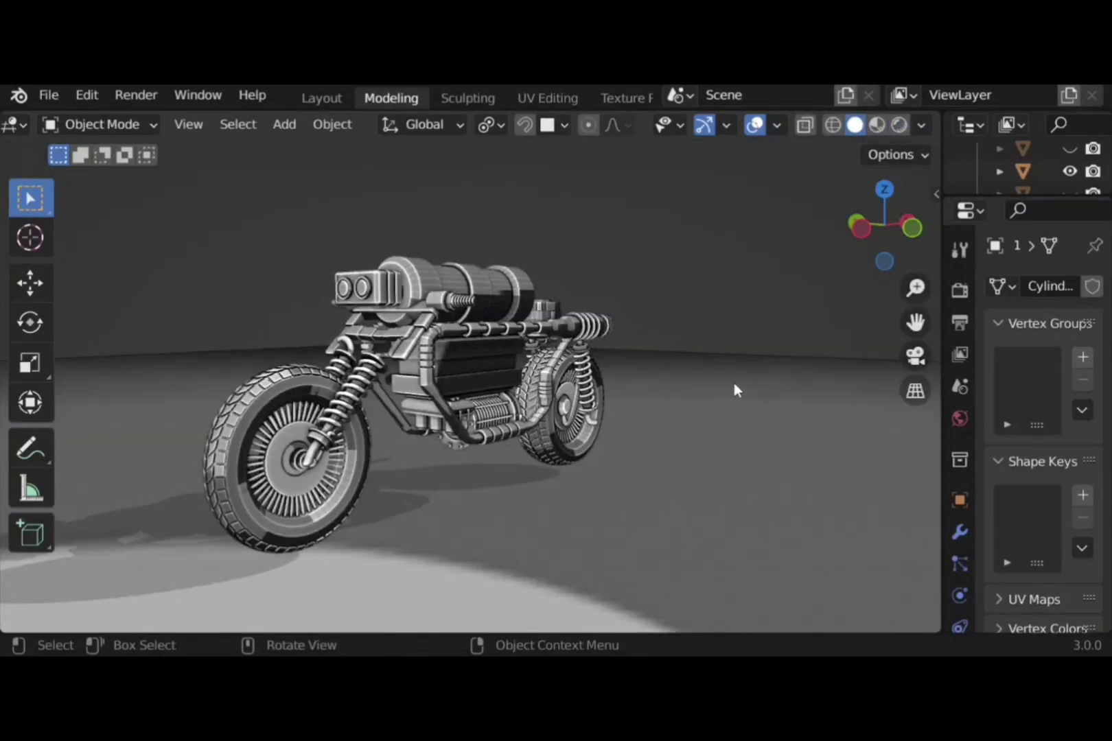
middle_drag(506, 501, 432, 409)
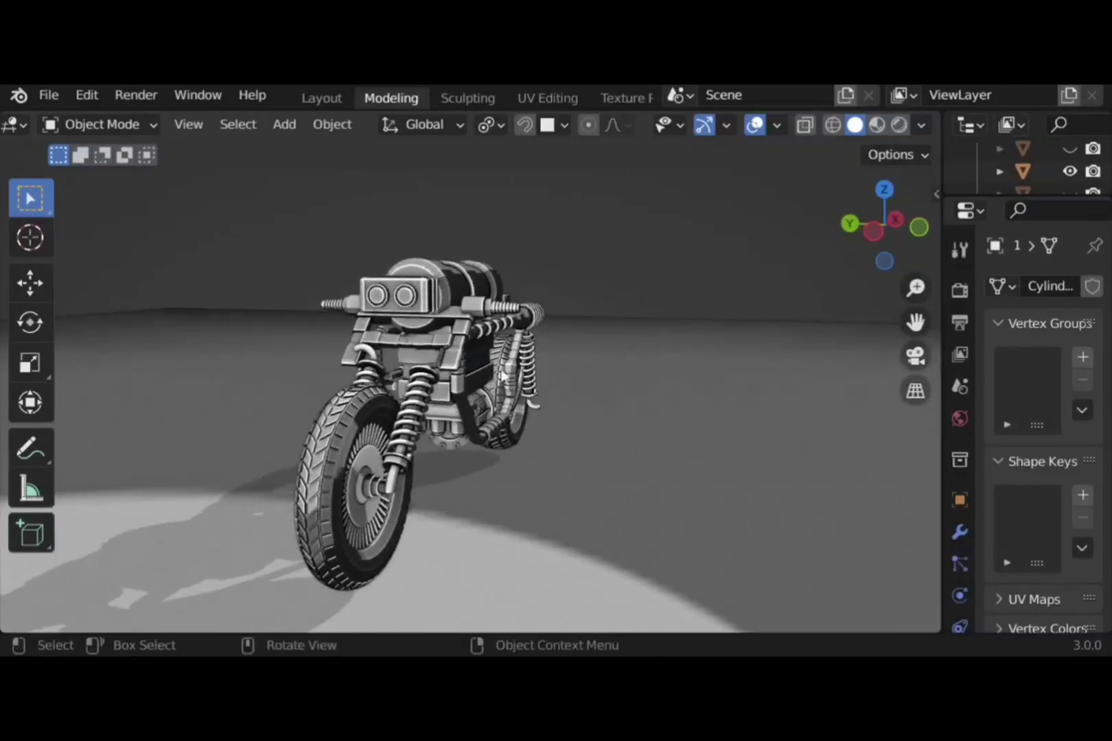